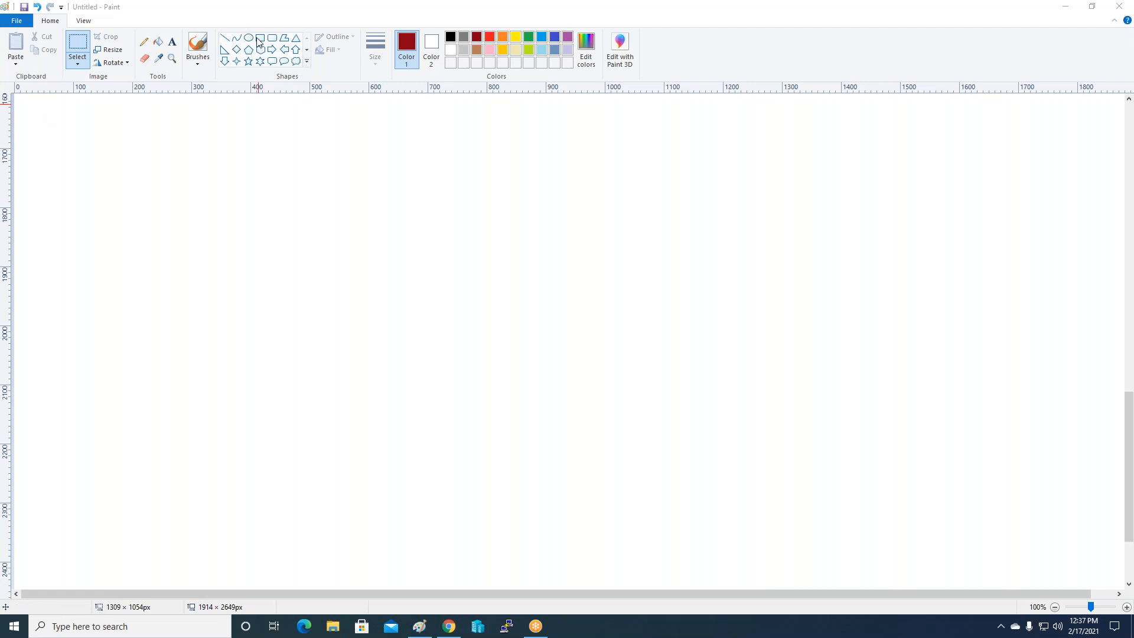
Write bold dark-red Paint lines 'Location :-- Region', 'NEED AMI :- Custom AMI' and 'VPC :-' at the top left.
{"action": "left_click", "coordinate": [172, 43]}
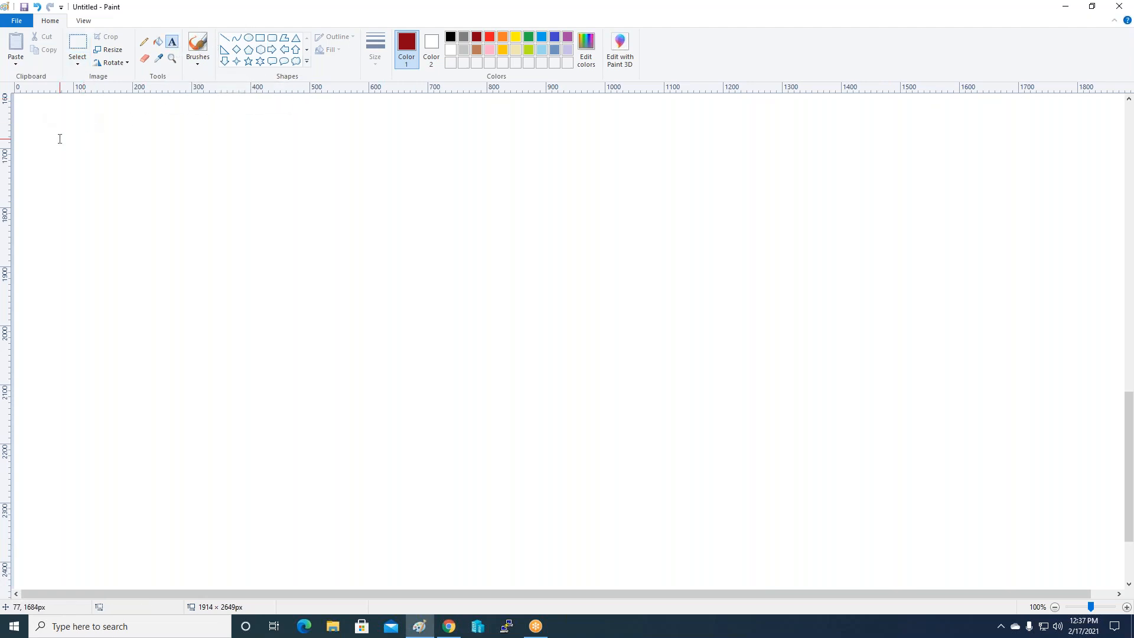
{"action": "left_click", "coordinate": [59, 133]}
{"action": "left_click_drag", "start_coordinate": [191, 147], "coordinate": [322, 210]}
{"action": "type", "text": "Location :"}
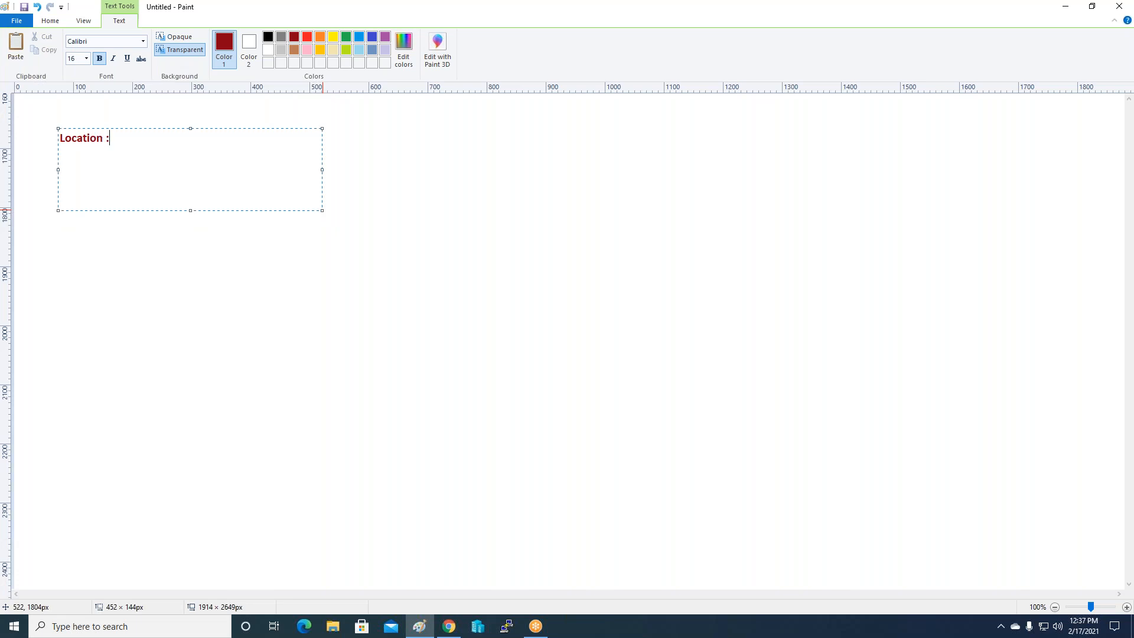
{"action": "type", "text": "--   Region"}
{"action": "key", "text": "Return"}
{"action": "key", "text": "Return"}
{"action": "type", "text": "NEED  AM"}
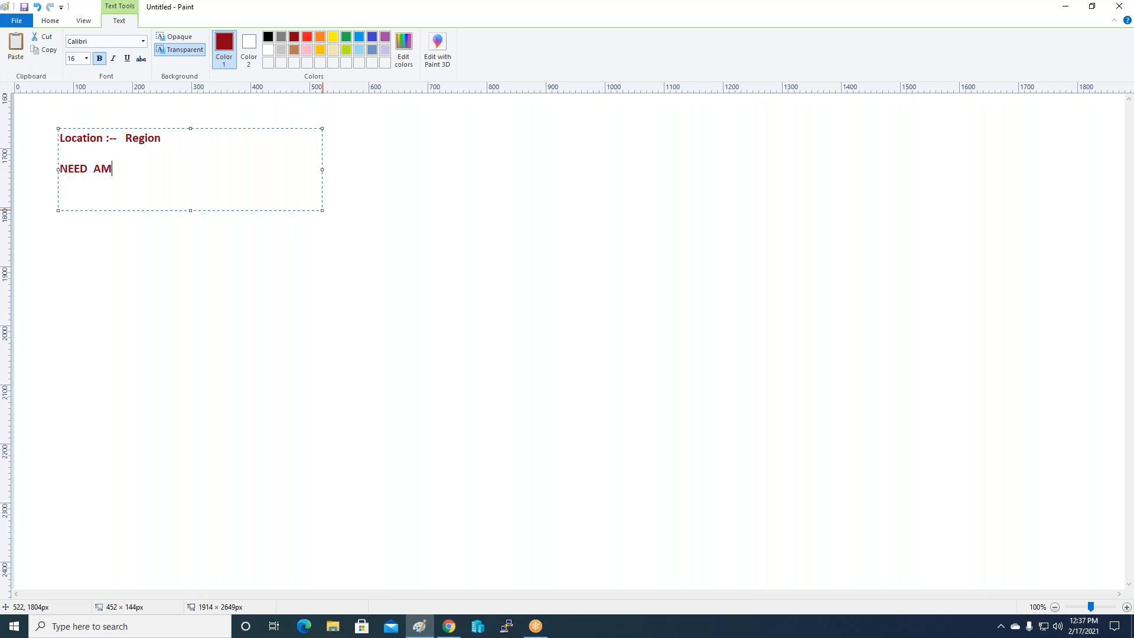
{"action": "type", "text": "I :-   Custom AMI"}
{"action": "type", "text": "VPC :-"}
{"action": "left_click", "coordinate": [931, 80]}
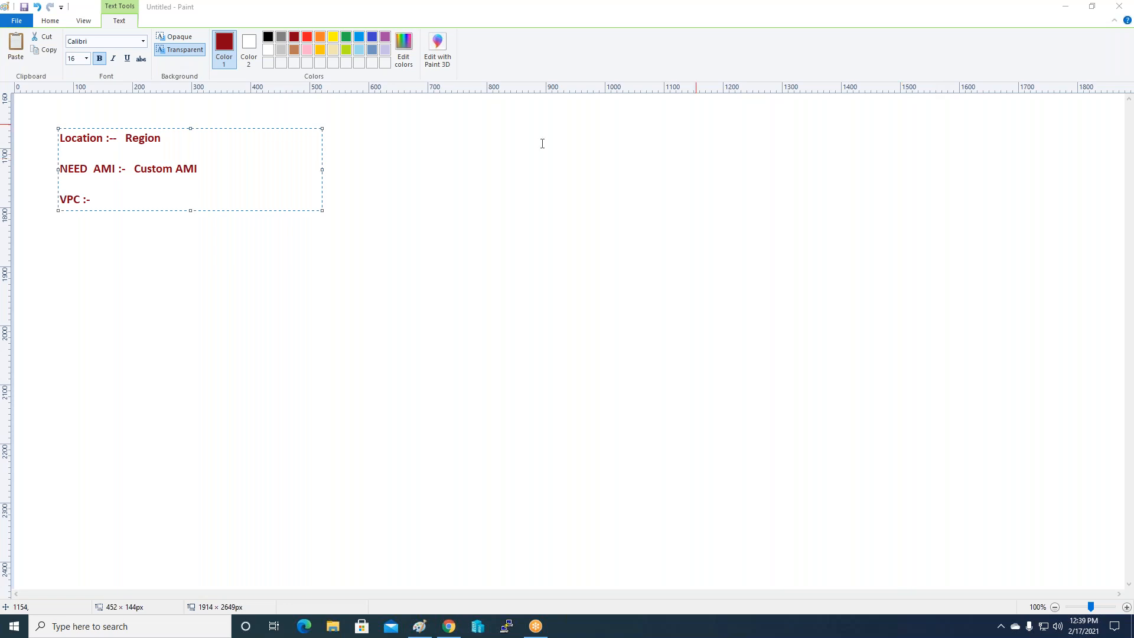
{"action": "left_click", "coordinate": [104, 200]}
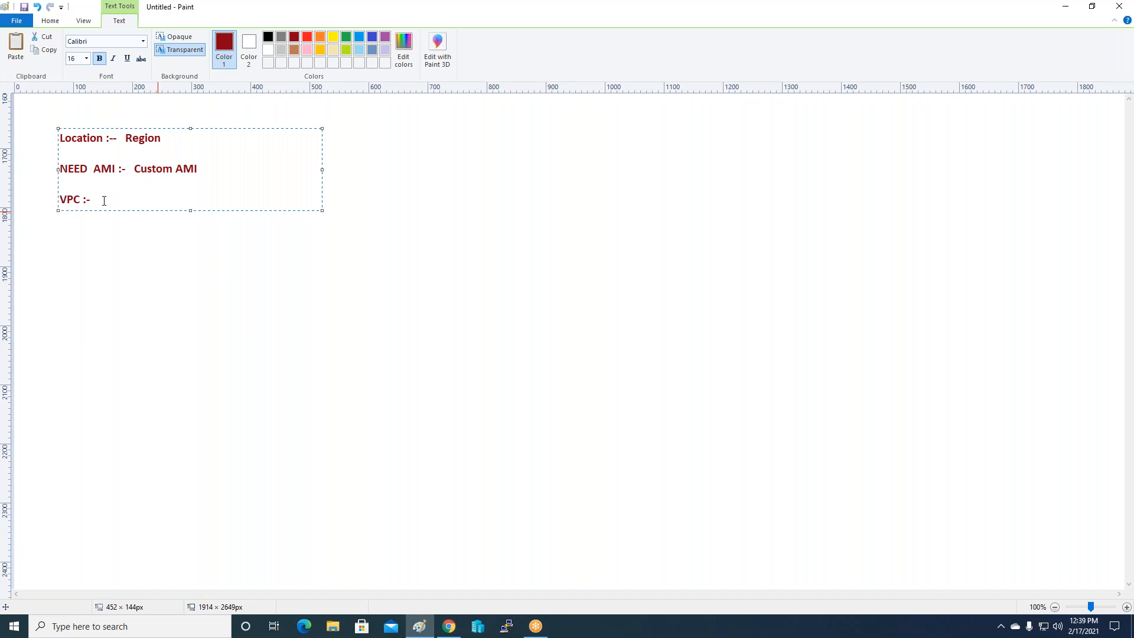
Add 'Communication' after VPC, then Security Group :- permission, Loadbalancer and Autoscaling :- Automation lines.
{"action": "type", "text": "Communication"}
{"action": "key", "text": "Return"}
{"action": "key", "text": "Return"}
{"action": "type", "text": "Security Group"}
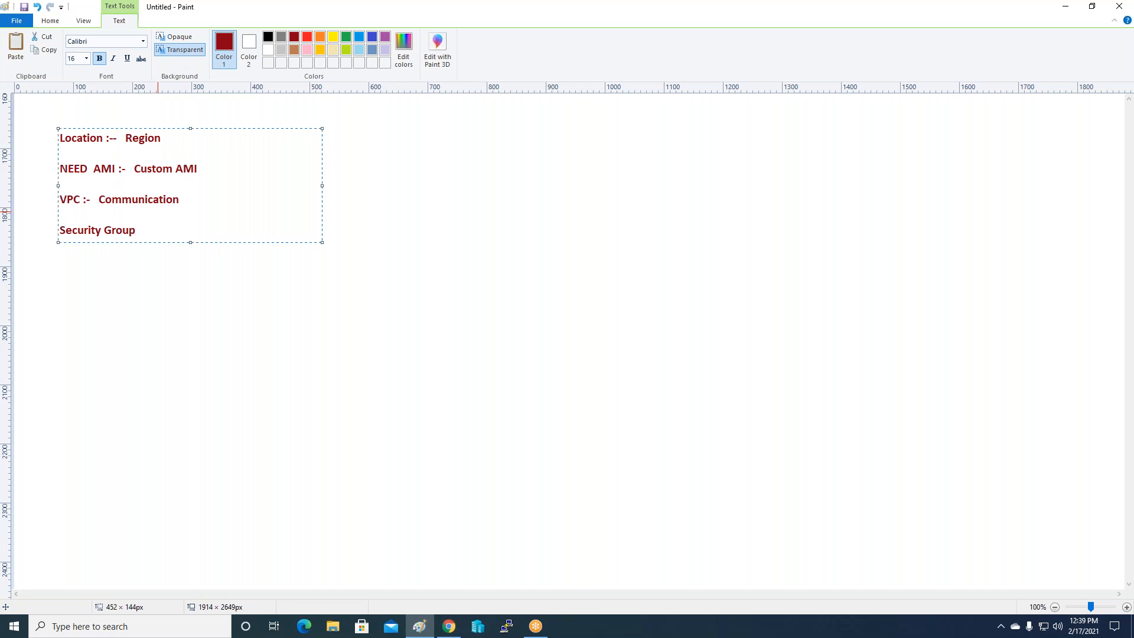
{"action": "type", "text": " :- permission"}
{"action": "key", "text": "Return"}
{"action": "key", "text": "Return"}
{"action": "type", "text": "Loadbalance"}
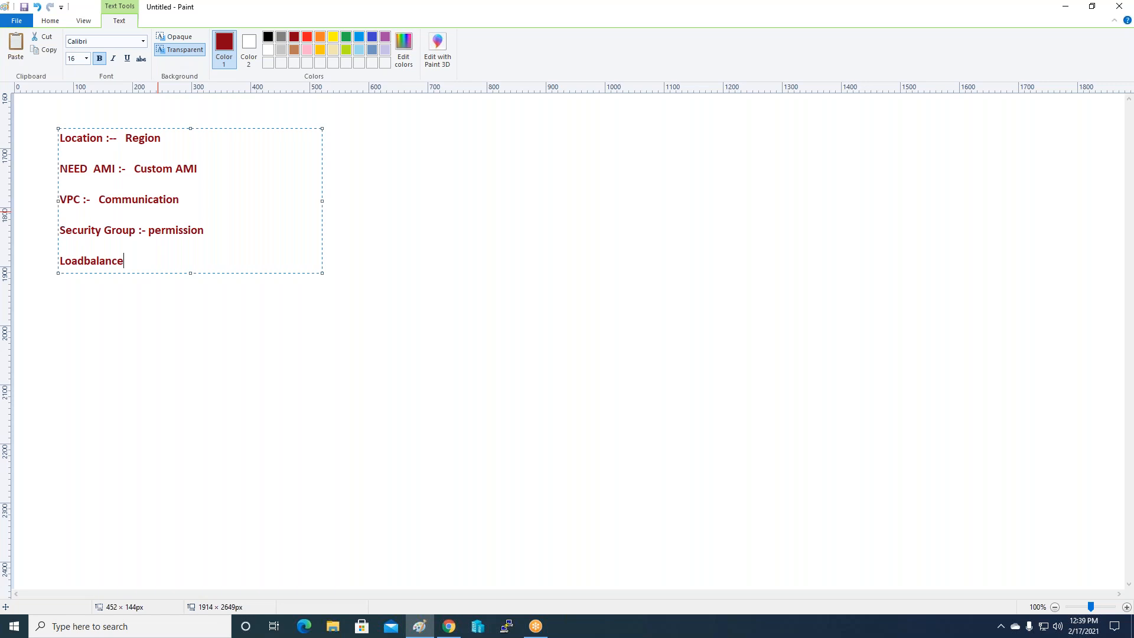
{"action": "type", "text": "r :- Rrequest equal Distr"}
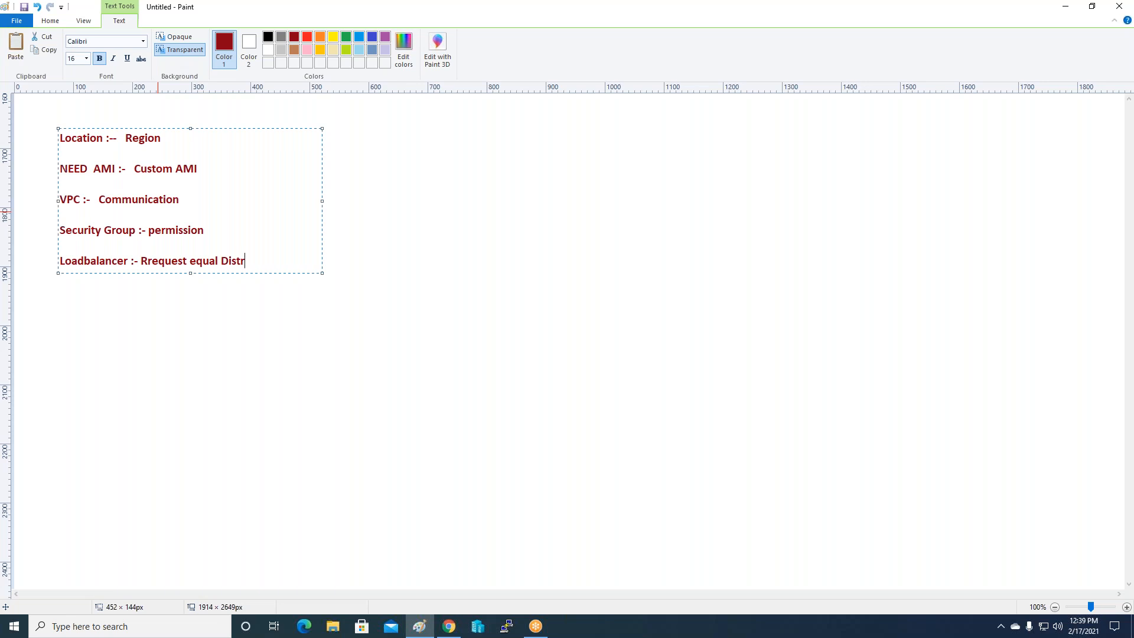
{"action": "key", "text": "Return"}
{"action": "type", "text": "Autoscak"}
{"action": "key", "text": "BackSpace"}
{"action": "type", "text": "ling ;-   Automation --- Automatic"}
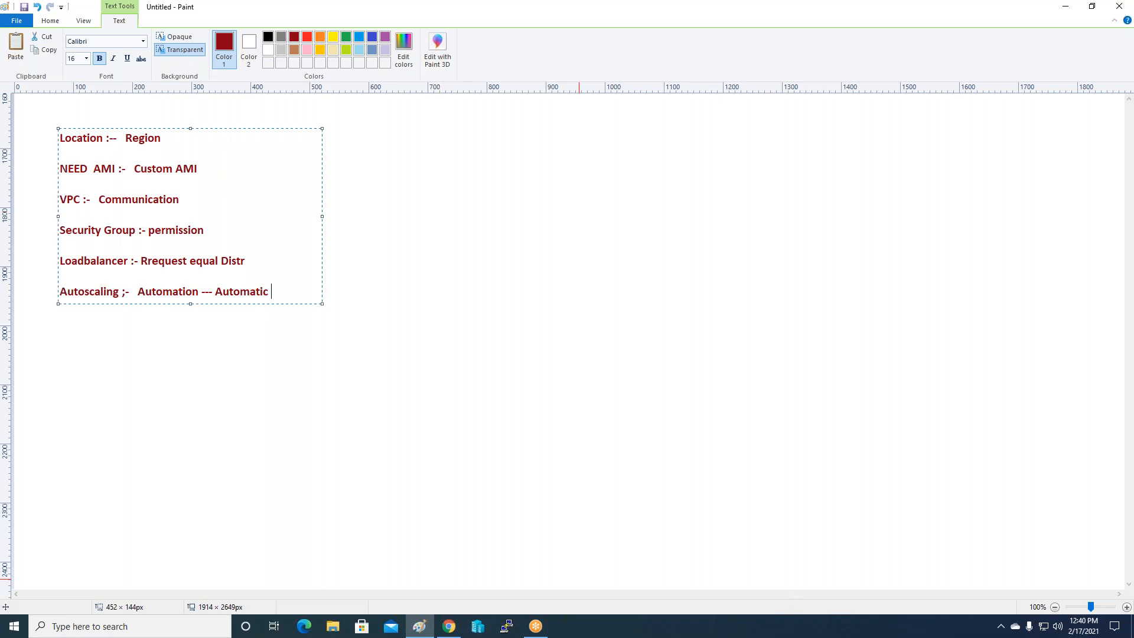
{"action": "left_click", "coordinate": [447, 629]}
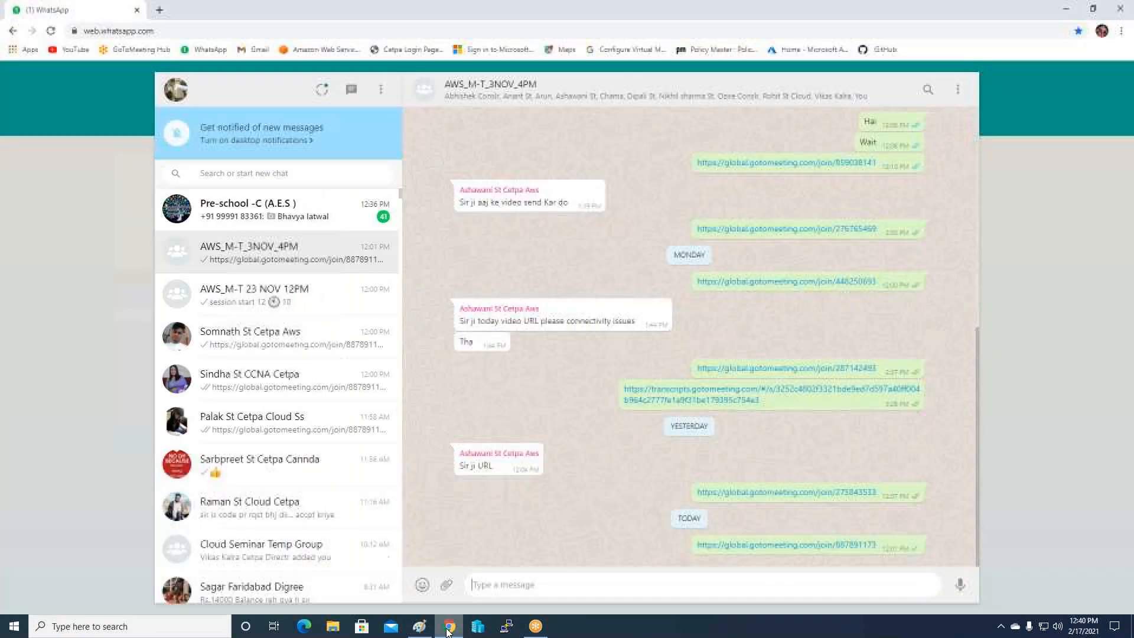
Sign in to AWS in a new tab with the saved password and reach EC2 Instances.
{"action": "left_click", "coordinate": [158, 15]}
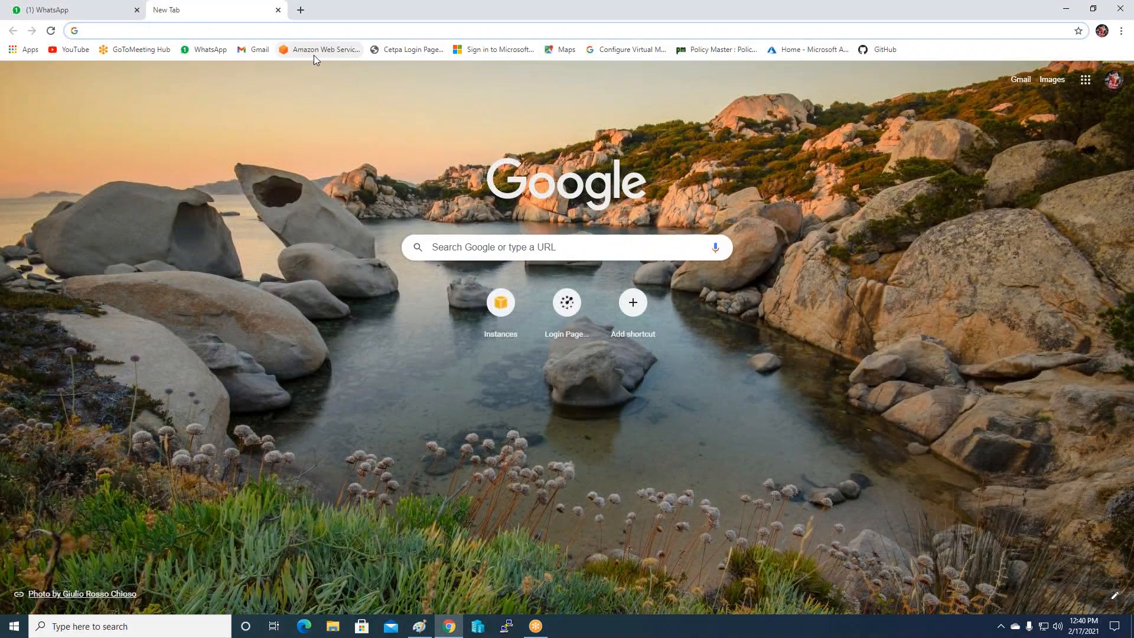
{"action": "left_click", "coordinate": [335, 55]}
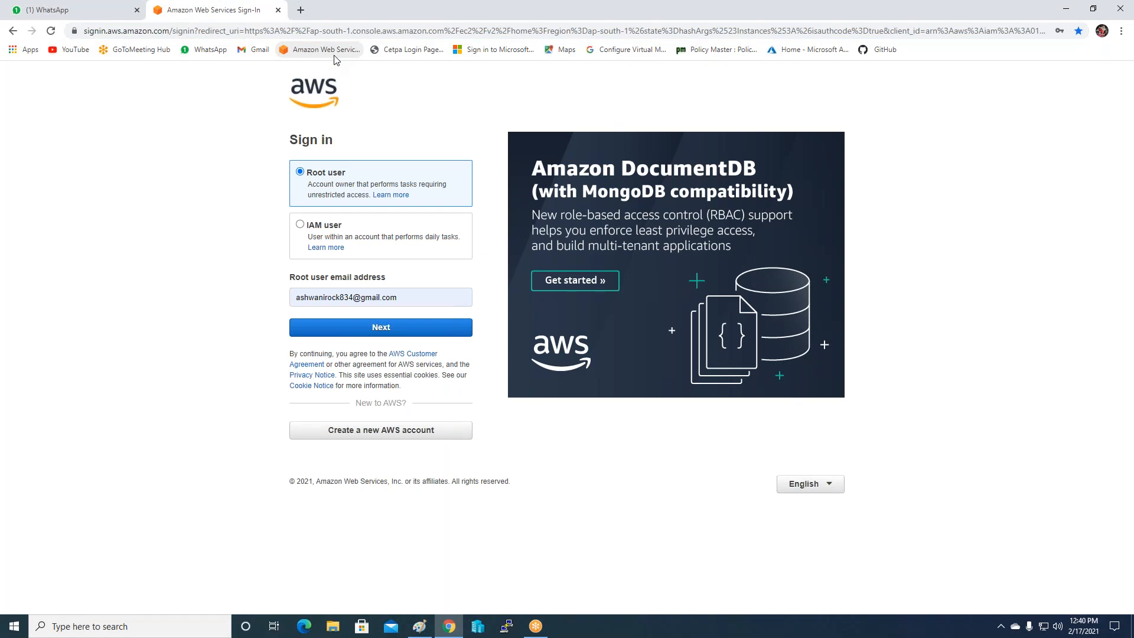
{"action": "left_click", "coordinate": [399, 329]}
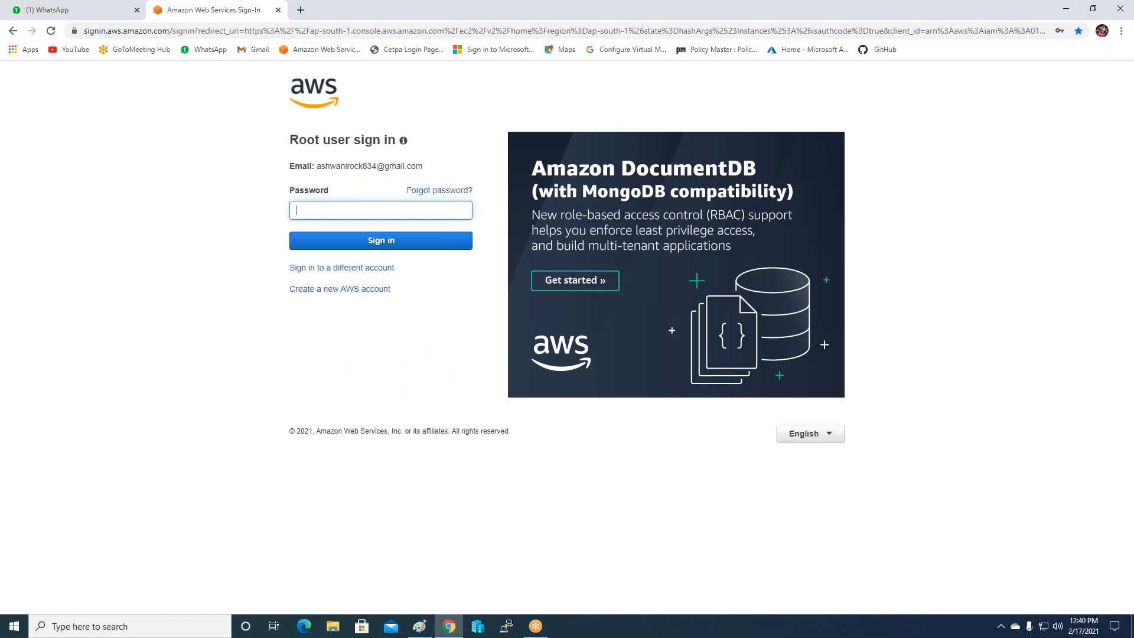
{"action": "left_click", "coordinate": [344, 212]}
{"action": "left_click", "coordinate": [353, 248]}
{"action": "left_click", "coordinate": [353, 248]}
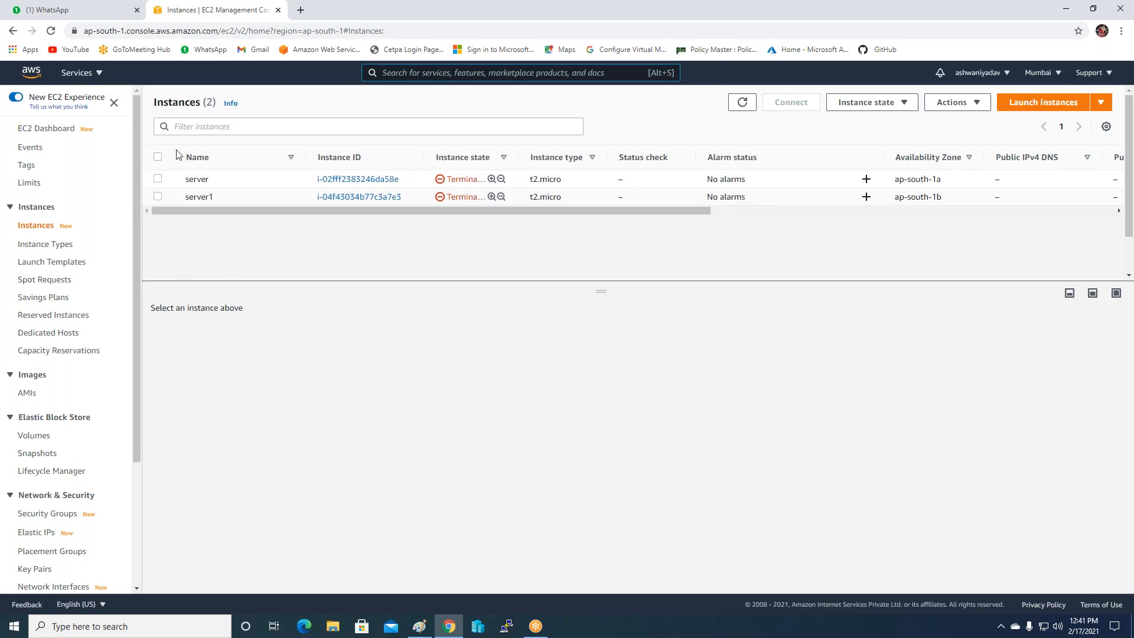
{"action": "left_click", "coordinate": [927, 49]}
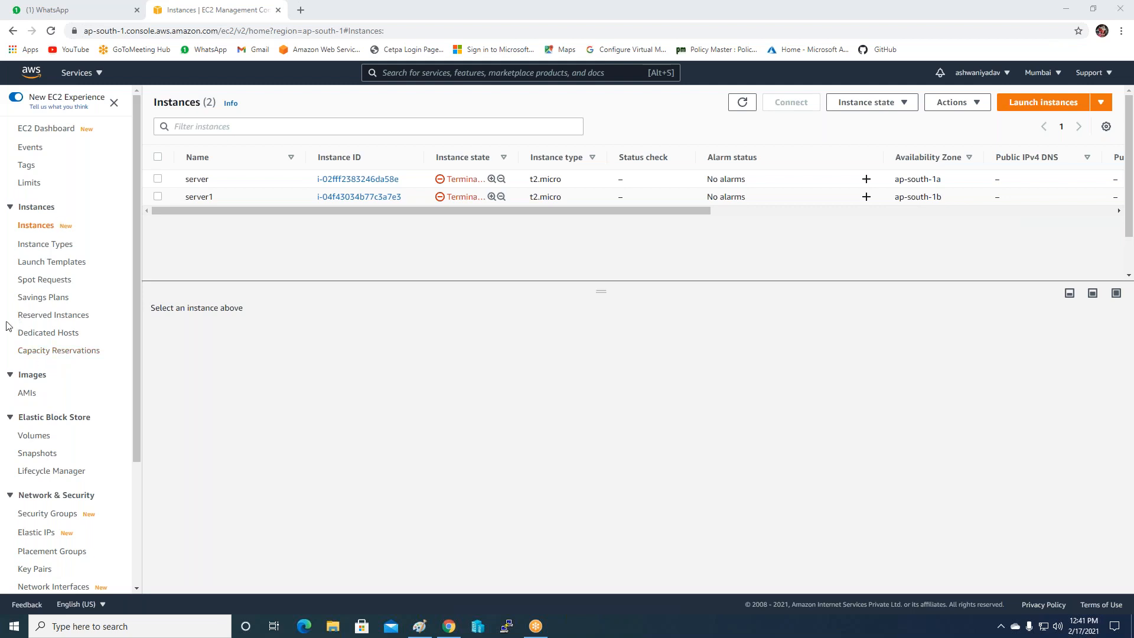
Select techm-sg and CANADA-SG under Security Groups and delete both, confirming with 'delete'.
{"action": "scroll", "coordinate": [41, 508], "scroll_direction": "down", "scroll_amount": 1}
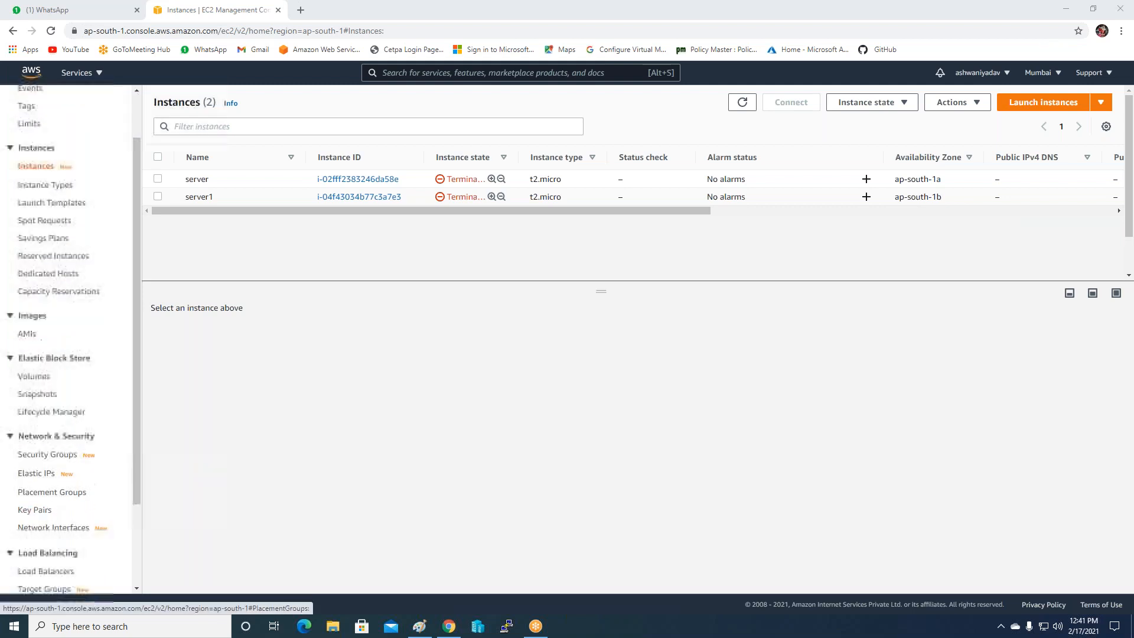
{"action": "left_click", "coordinate": [43, 456]}
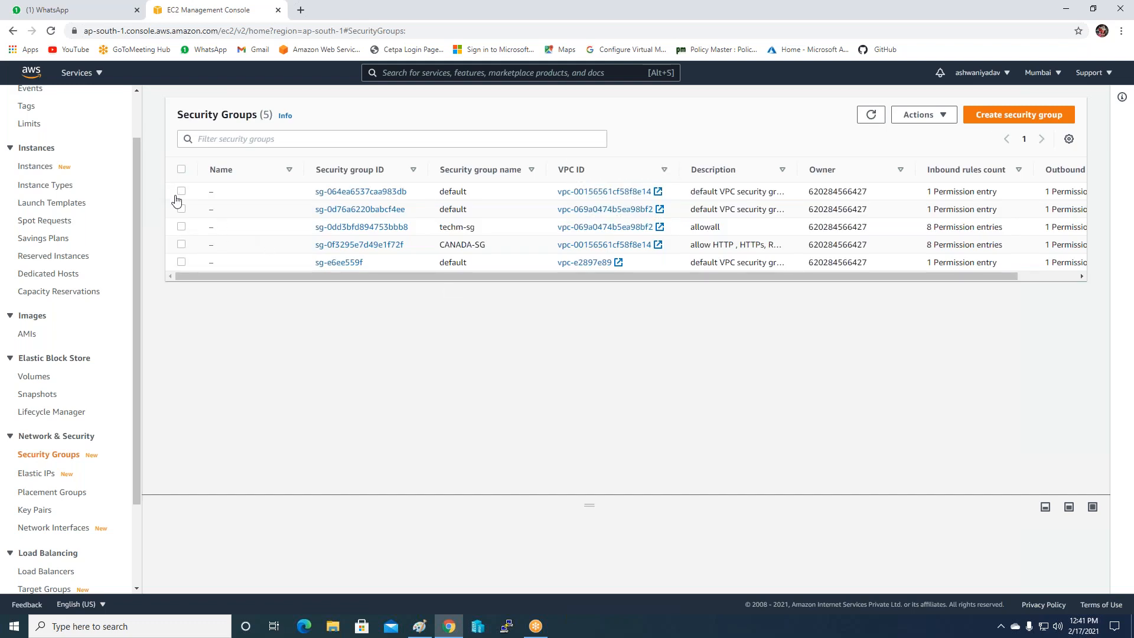
{"action": "left_click", "coordinate": [925, 45]}
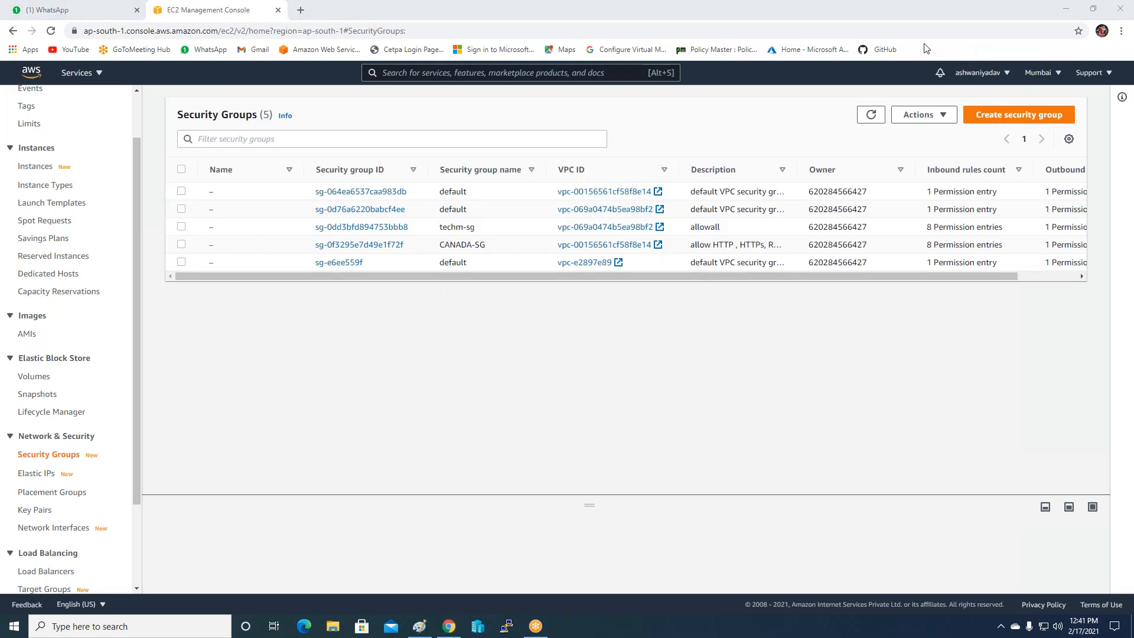
{"action": "left_click", "coordinate": [181, 228]}
{"action": "left_click", "coordinate": [184, 246]}
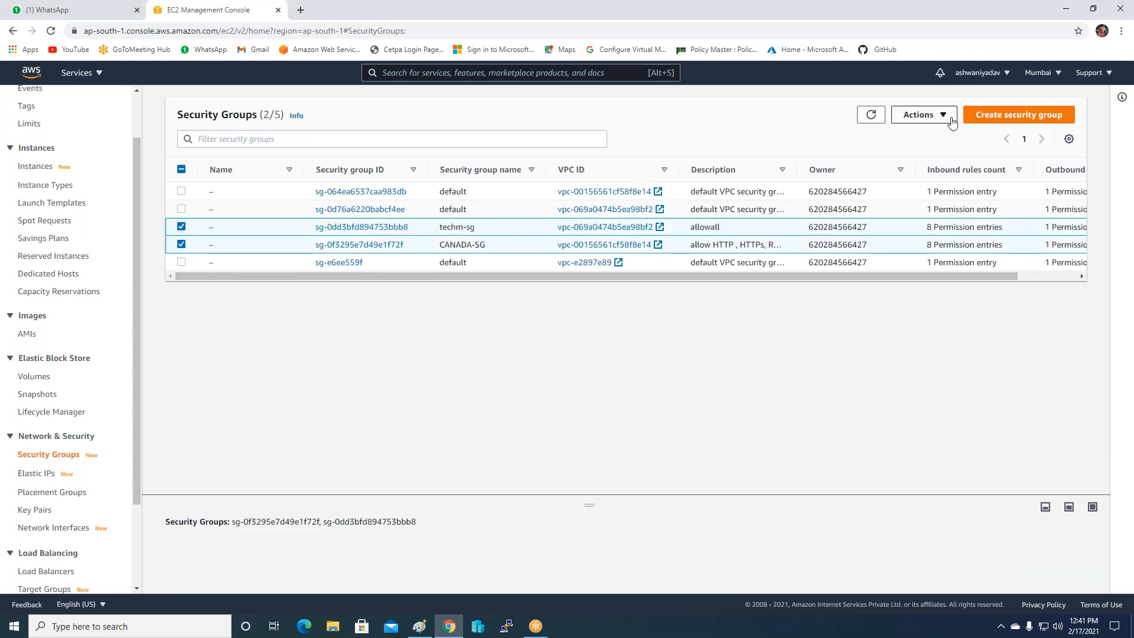
{"action": "left_click", "coordinate": [921, 115]}
{"action": "left_click", "coordinate": [939, 244]}
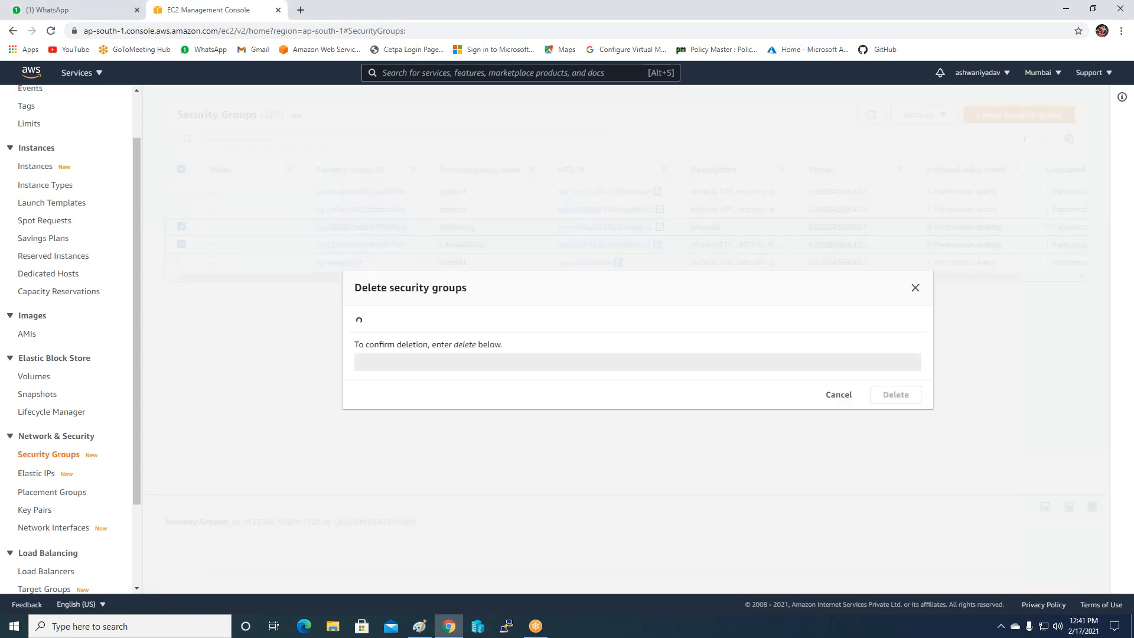
{"action": "left_click", "coordinate": [532, 379]}
{"action": "type", "text": "delete"}
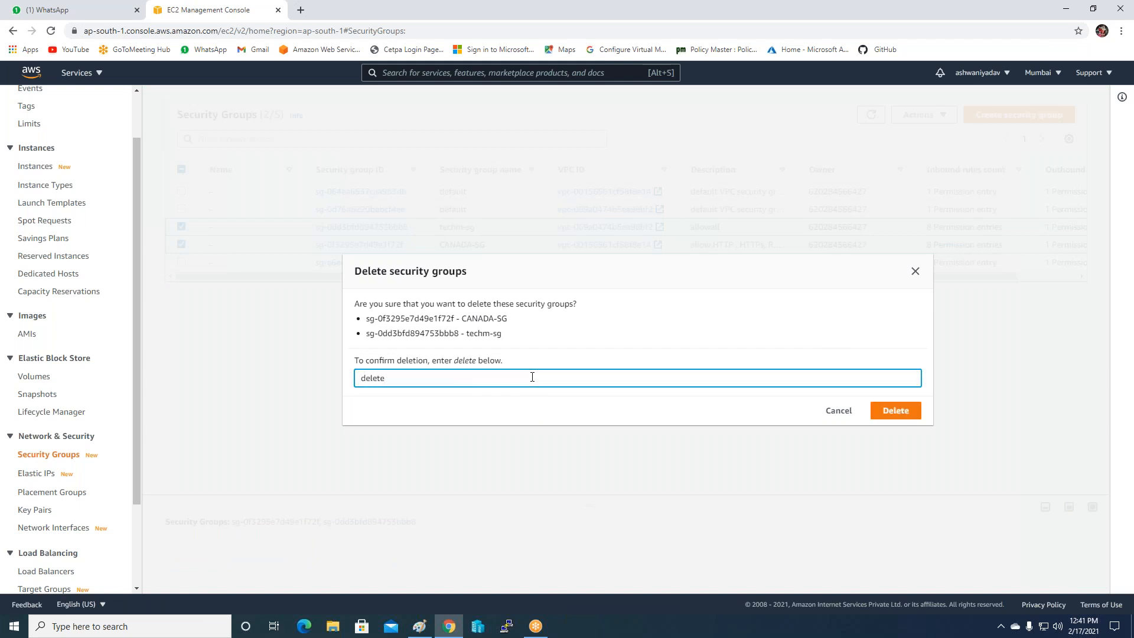
{"action": "left_click", "coordinate": [896, 411]}
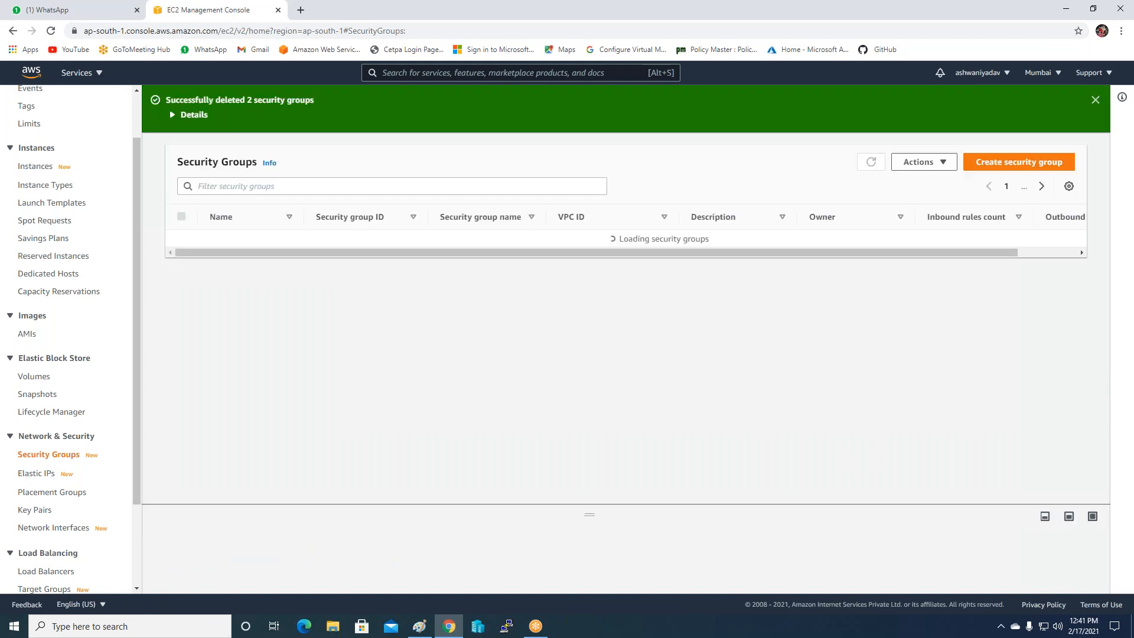
{"action": "left_click", "coordinate": [980, 165]}
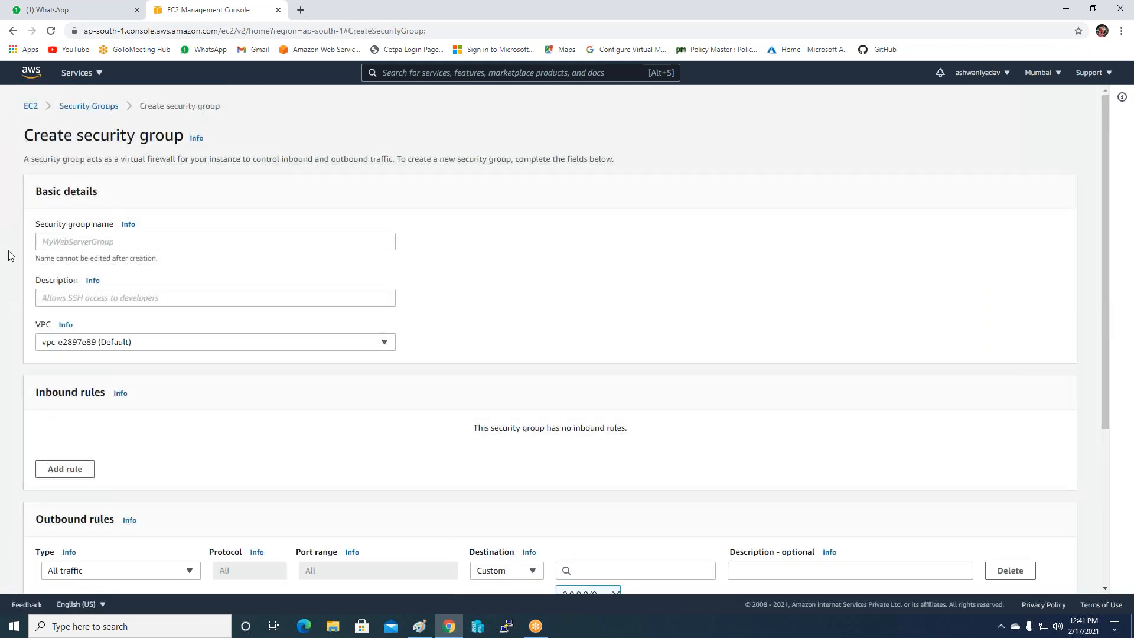
Name the group Auto-Loadbalancer-SG, describe it as HTTP, HTTPS, RDP, all traffic, on the default VPC.
{"action": "left_click", "coordinate": [89, 243]}
{"action": "type", "text": "Auto"}
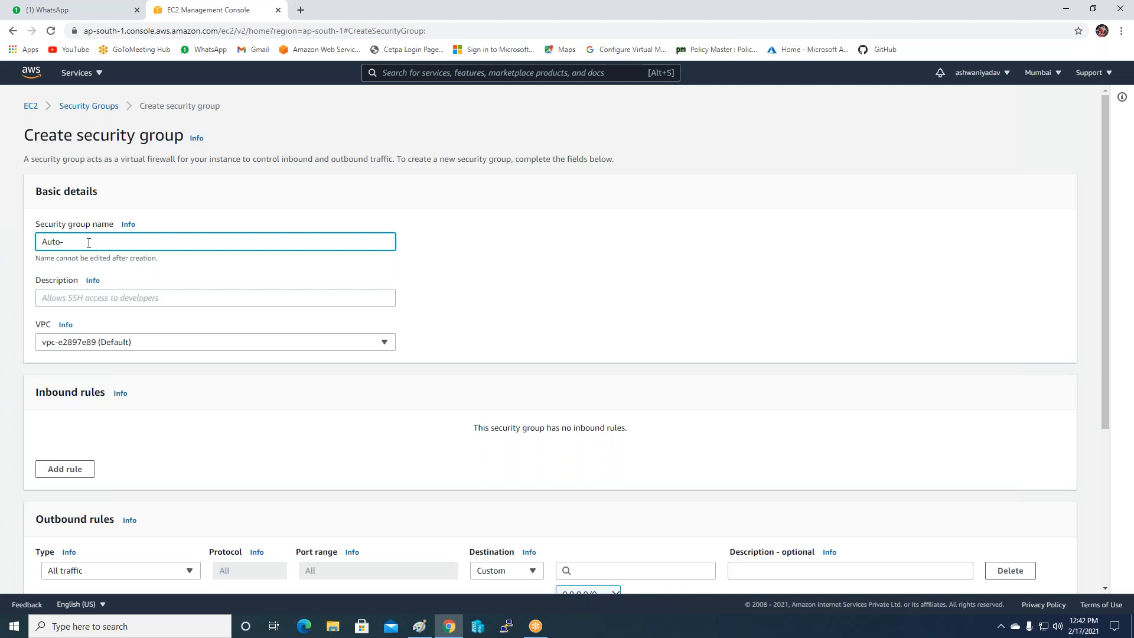
{"action": "type", "text": "-Loadbalancer-SG"}
{"action": "left_click", "coordinate": [137, 295]}
{"action": "type", "text": "All "}
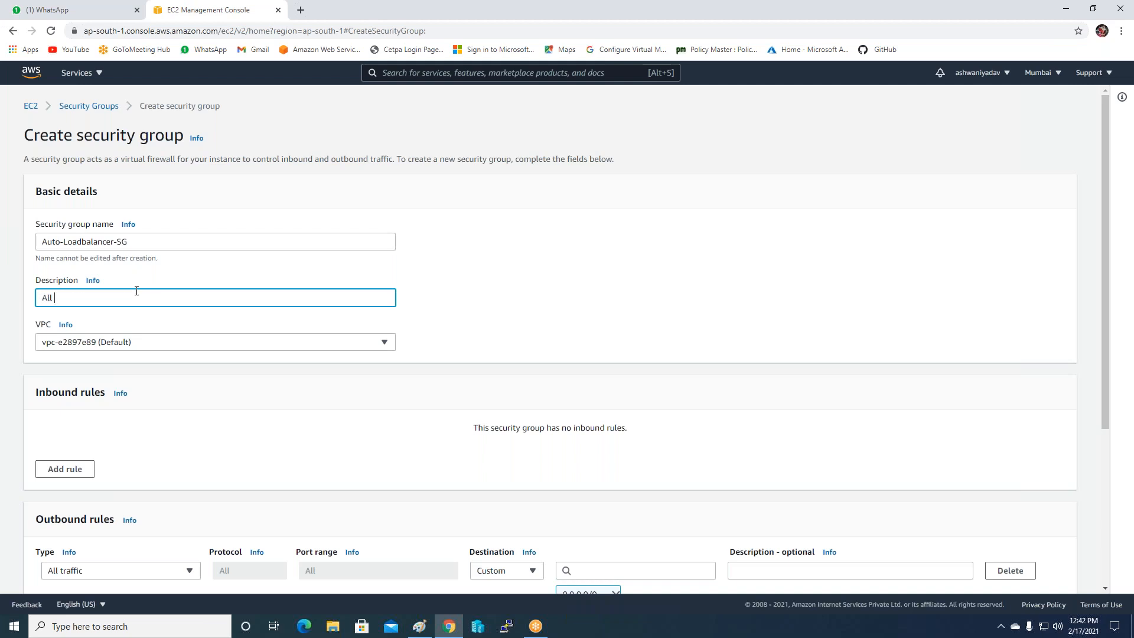
{"action": "type", "text": "protocol  HTTP , HTTPS , RDP , ALL trafic"}
{"action": "left_click", "coordinate": [167, 354]}
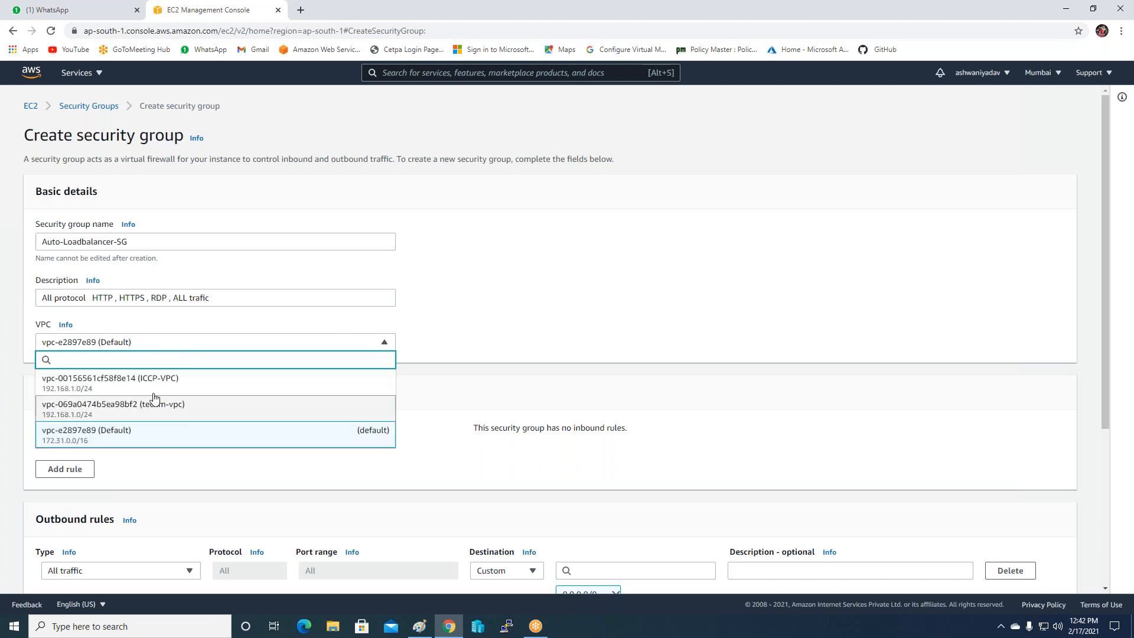
{"action": "left_click", "coordinate": [147, 445]}
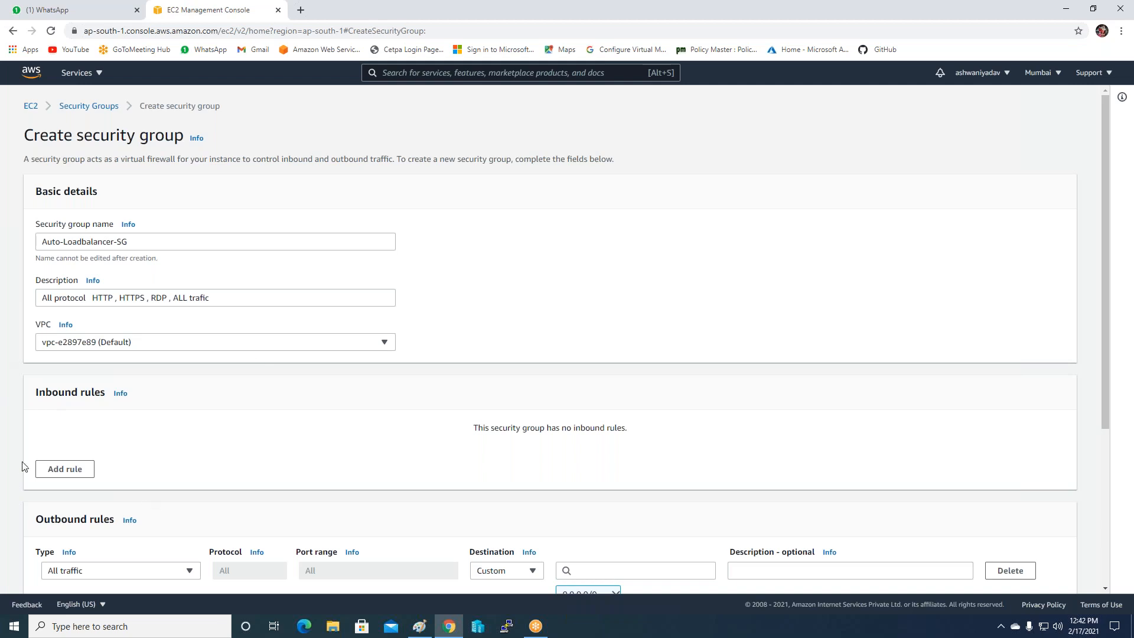
Add four inbound rules of types HTTP, HTTPS, RDP and All traffic.
{"action": "left_click", "coordinate": [60, 469]}
{"action": "left_click", "coordinate": [59, 476]}
{"action": "left_click", "coordinate": [62, 502]}
{"action": "left_click", "coordinate": [146, 449]}
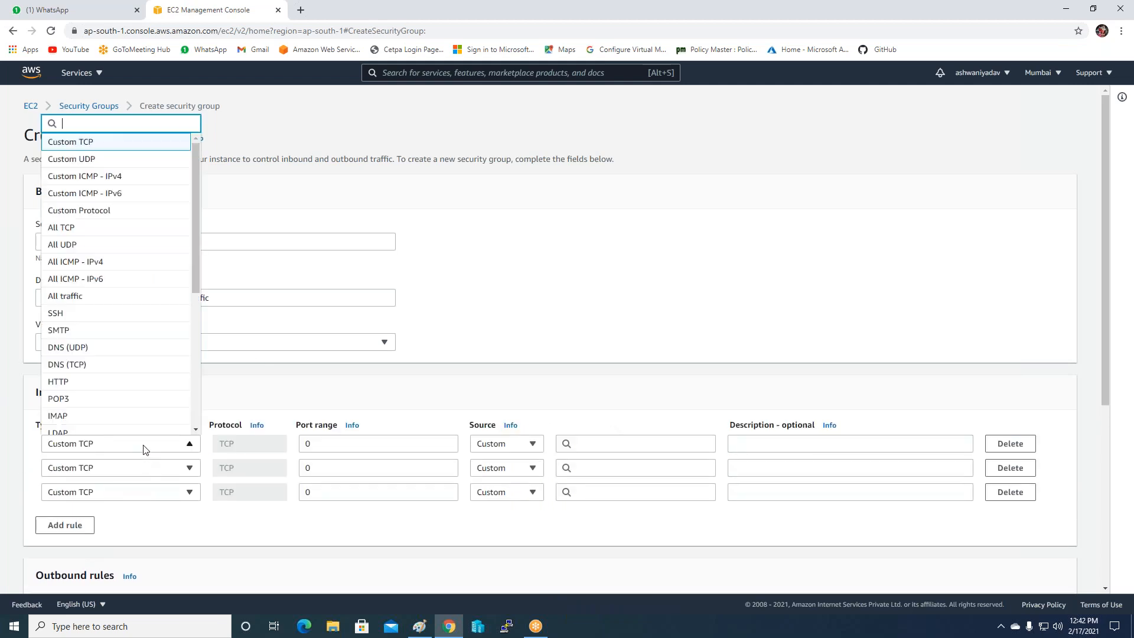
{"action": "left_click", "coordinate": [83, 383]}
{"action": "left_click", "coordinate": [109, 473]}
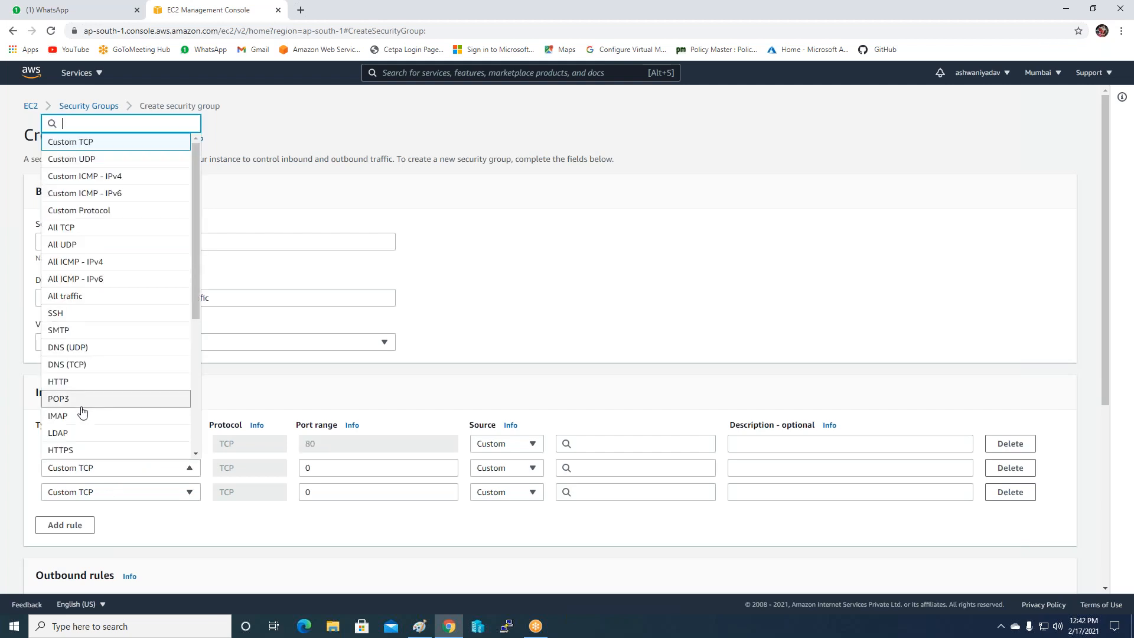
{"action": "left_click", "coordinate": [75, 450]}
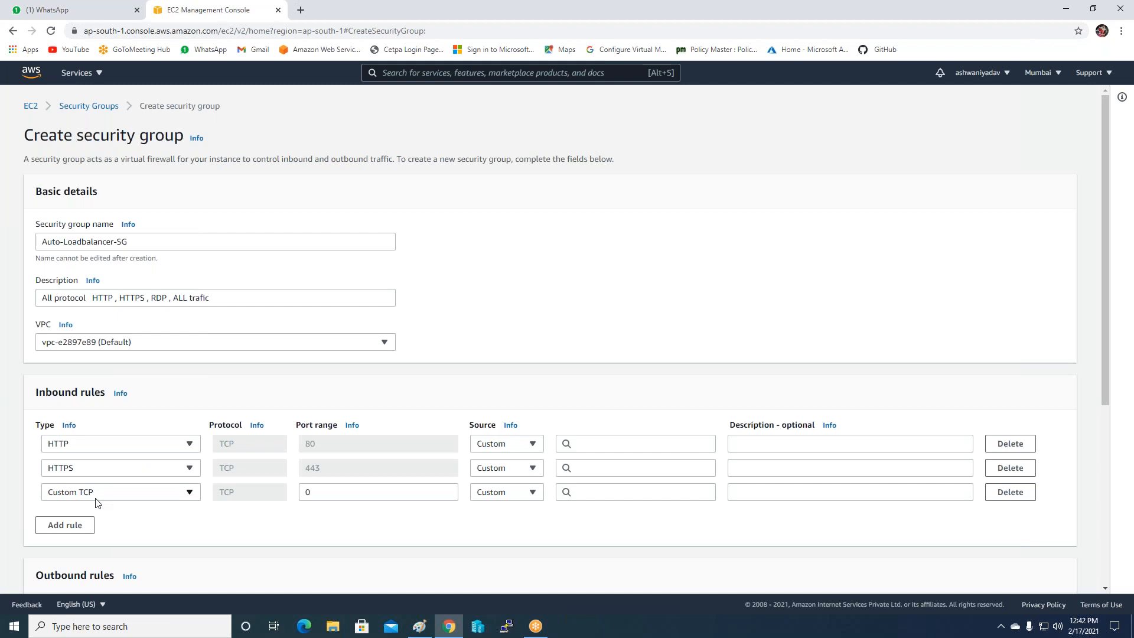
{"action": "left_click", "coordinate": [96, 494]}
{"action": "scroll", "coordinate": [101, 443], "scroll_direction": "down", "scroll_amount": 3}
{"action": "scroll", "coordinate": [103, 444], "scroll_direction": "down", "scroll_amount": 1}
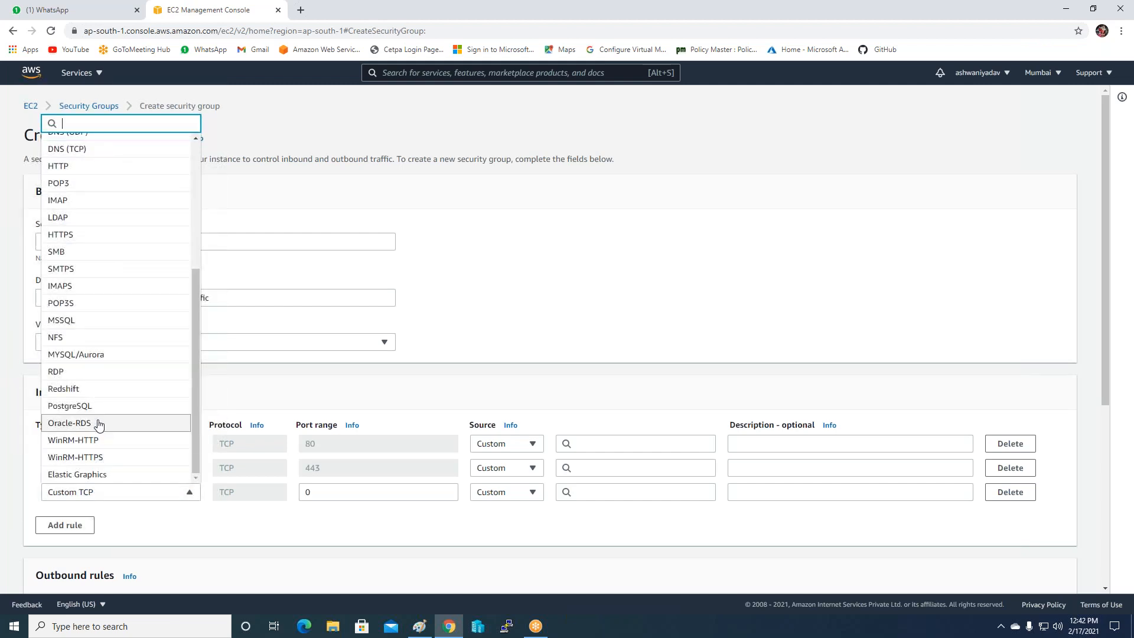
{"action": "left_click", "coordinate": [71, 376]}
{"action": "left_click", "coordinate": [65, 526]}
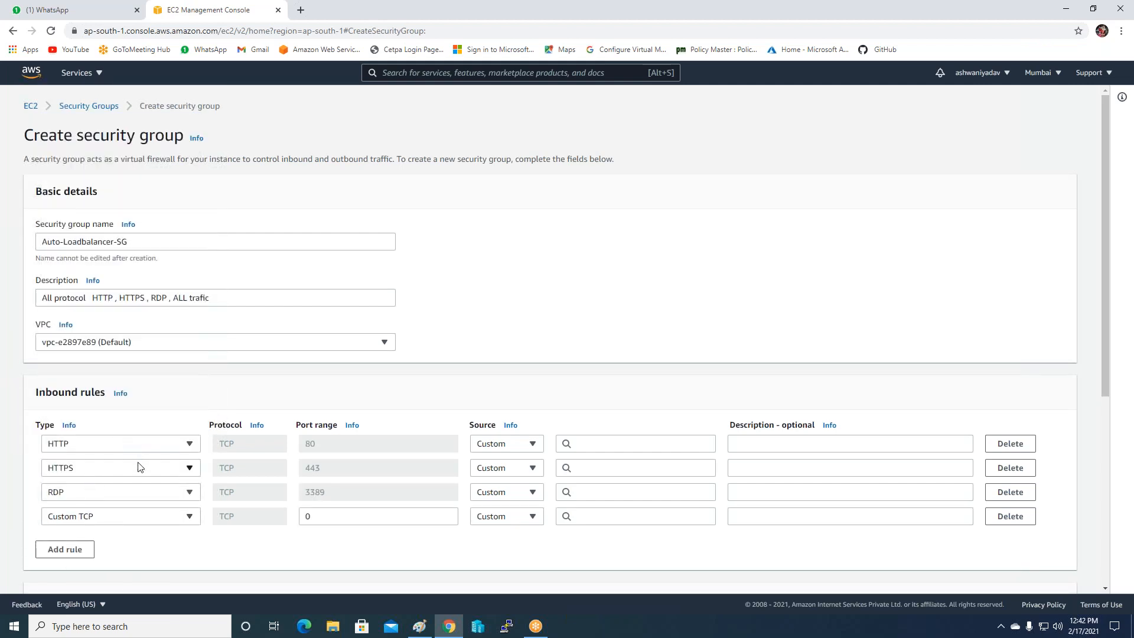
{"action": "left_click", "coordinate": [137, 517]}
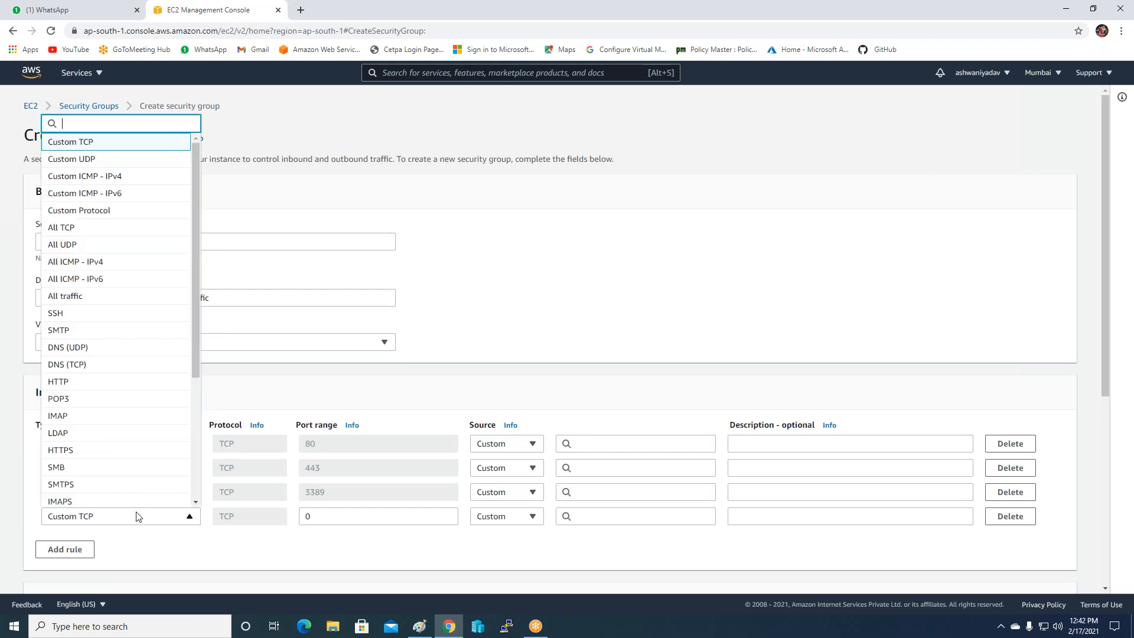
{"action": "left_click", "coordinate": [67, 297]}
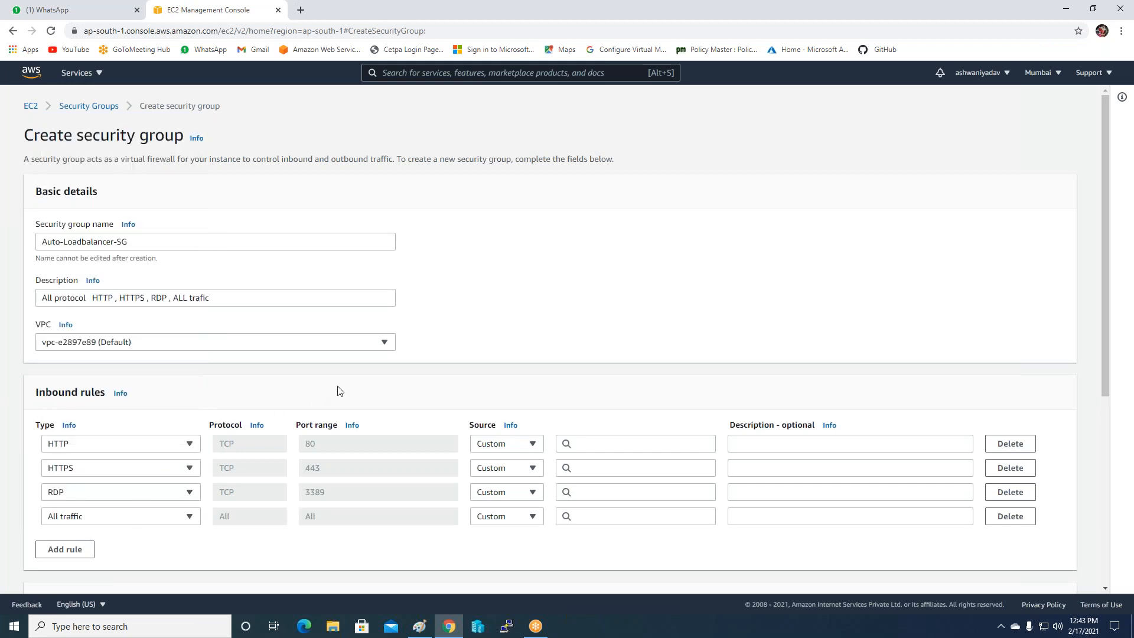
{"action": "scroll", "coordinate": [342, 387], "scroll_direction": "down", "scroll_amount": 3}
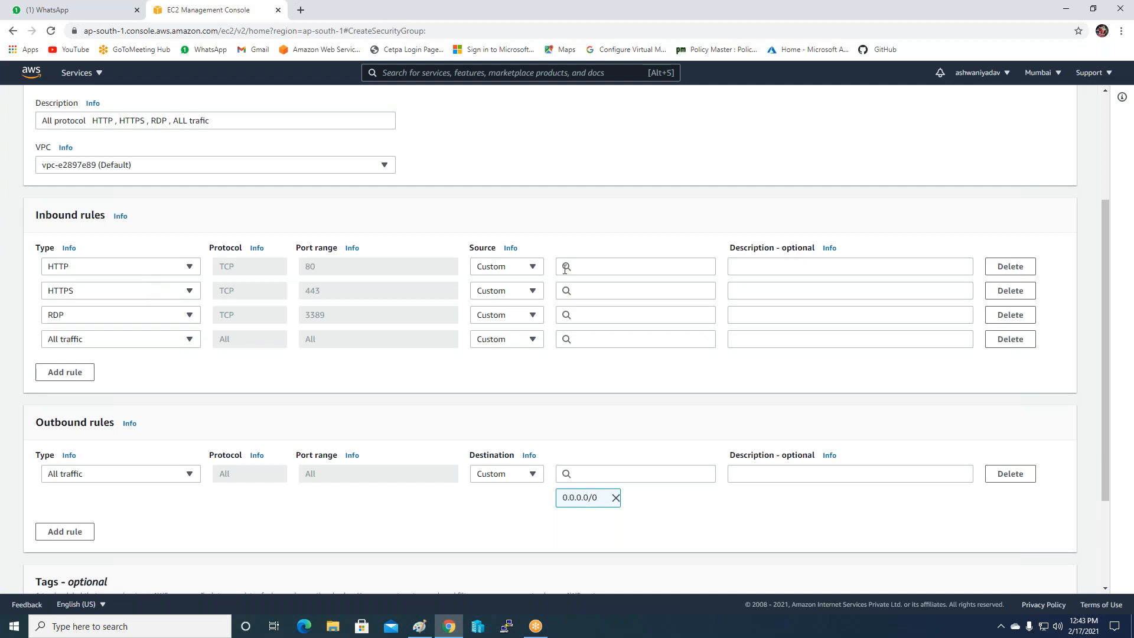
Set the source of the HTTP, HTTPS, RDP and All traffic rules to Anywhere.
{"action": "left_click", "coordinate": [513, 270]}
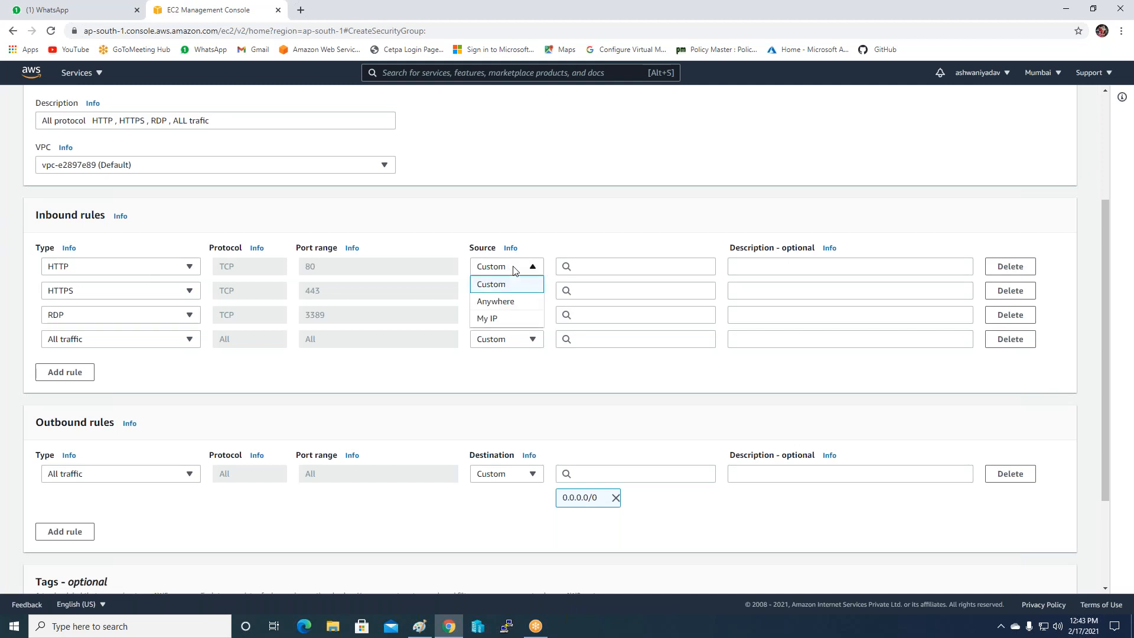
{"action": "left_click", "coordinate": [505, 302]}
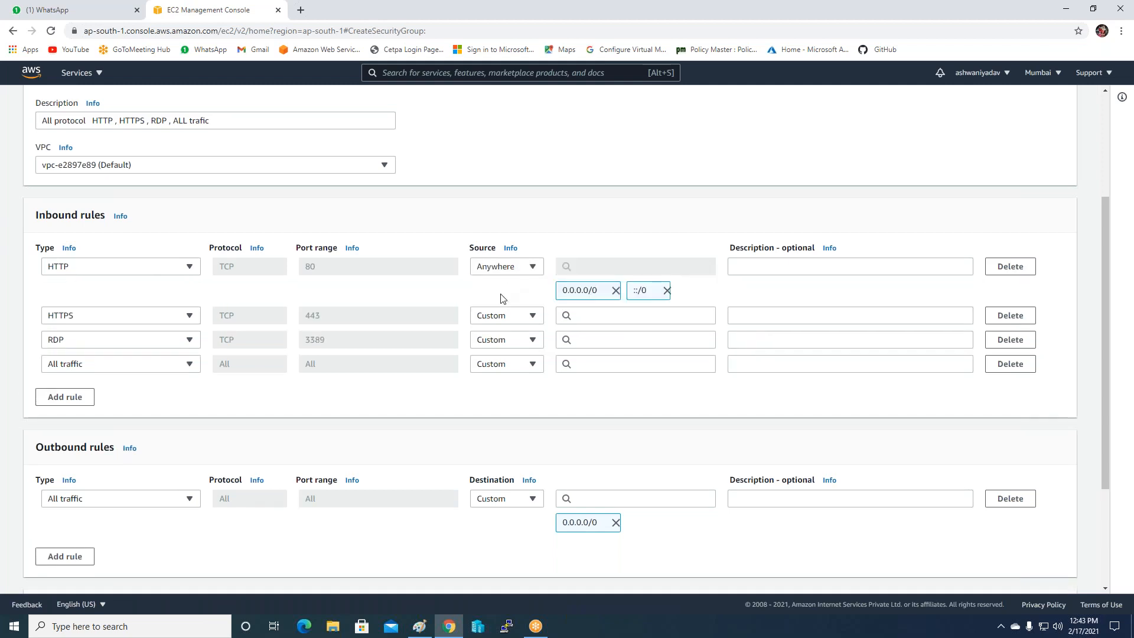
{"action": "left_click", "coordinate": [500, 319]}
{"action": "left_click", "coordinate": [507, 352]}
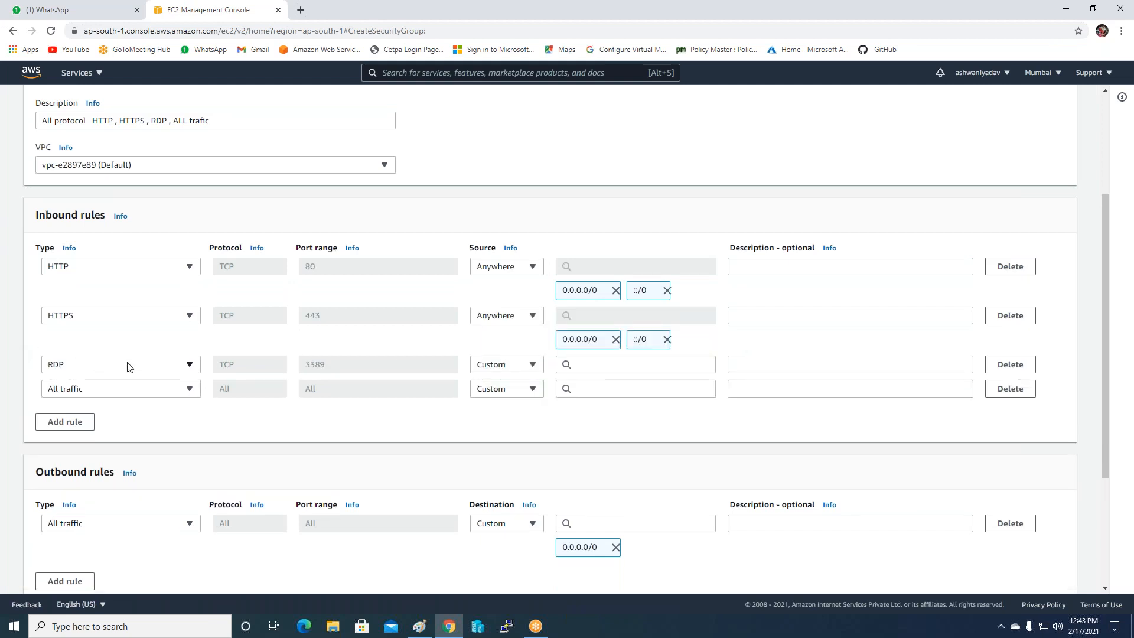
{"action": "left_click", "coordinate": [526, 366]}
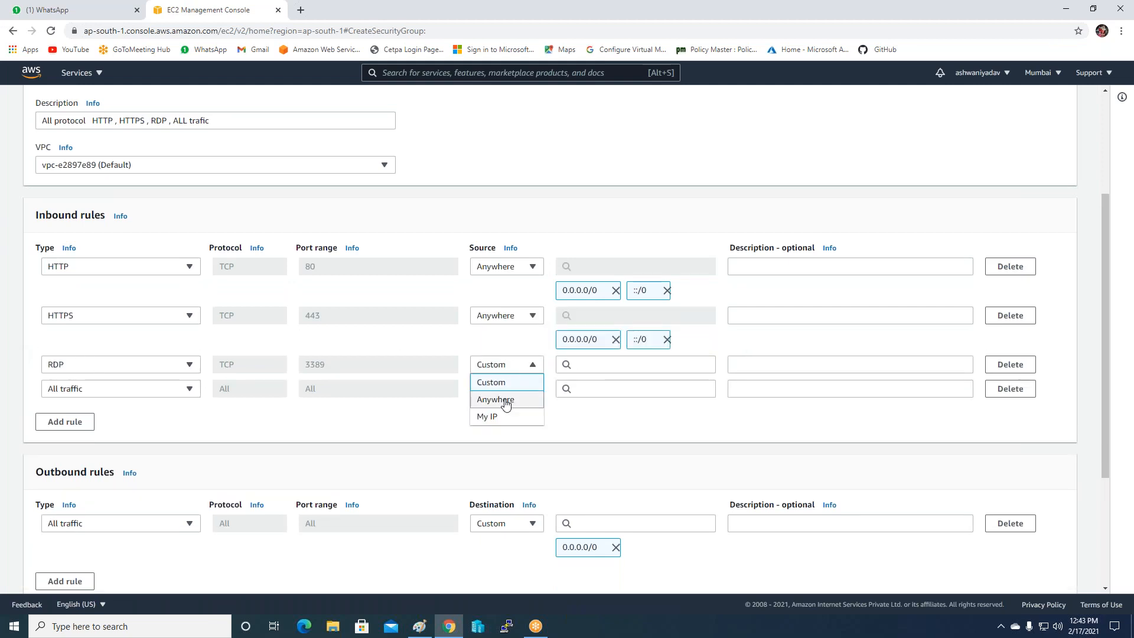
{"action": "left_click", "coordinate": [491, 417]}
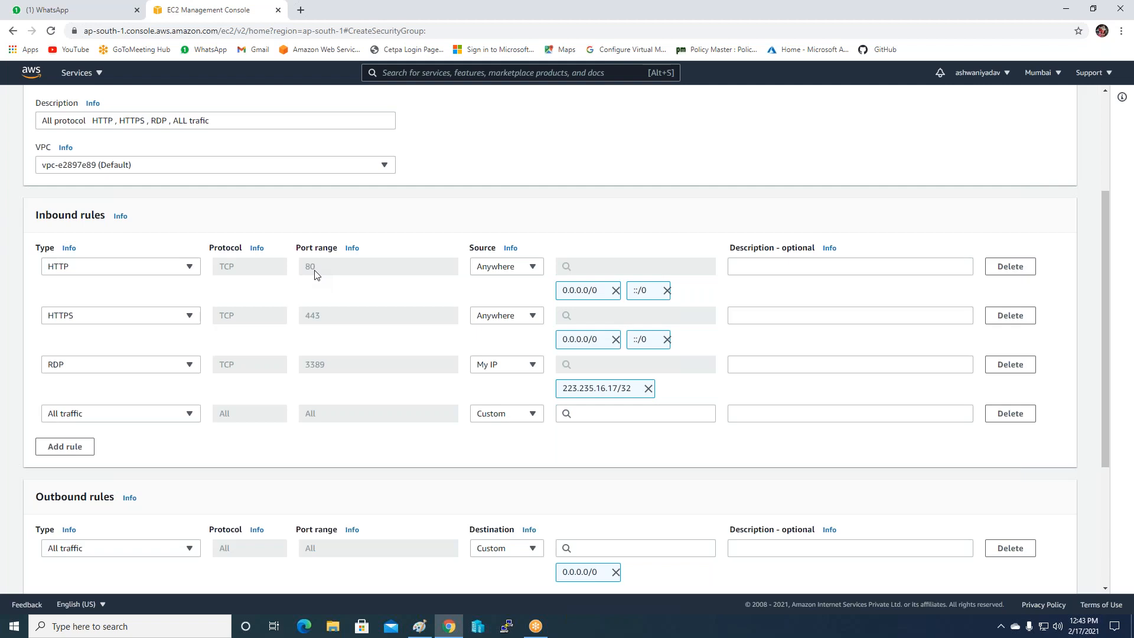
{"action": "left_click", "coordinate": [532, 364]}
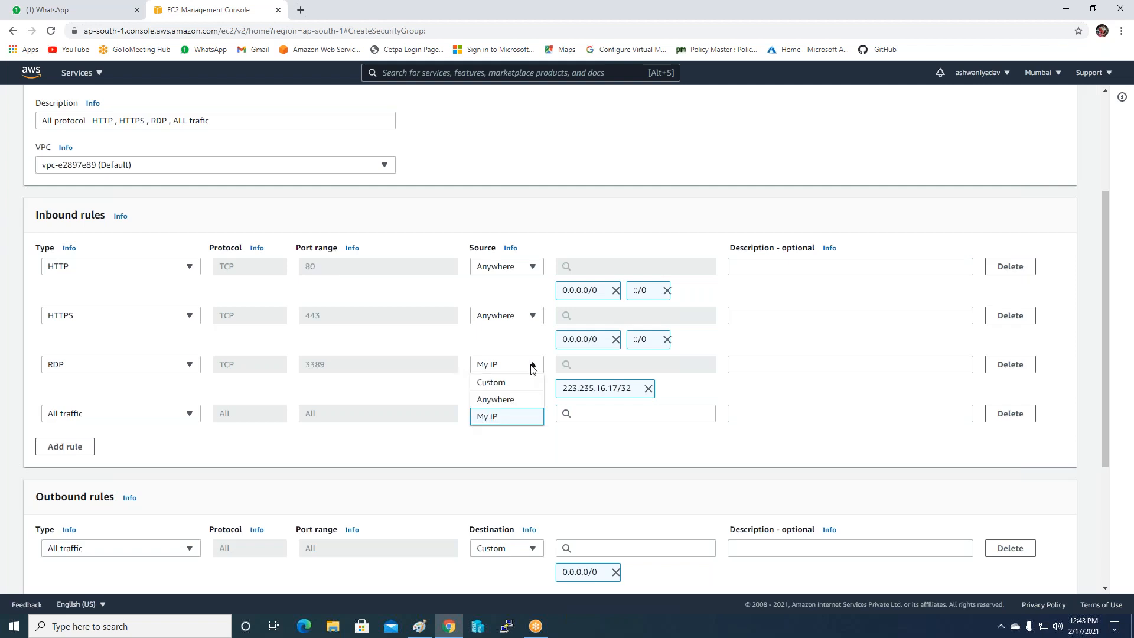
{"action": "left_click", "coordinate": [499, 400]}
{"action": "left_click", "coordinate": [532, 413]}
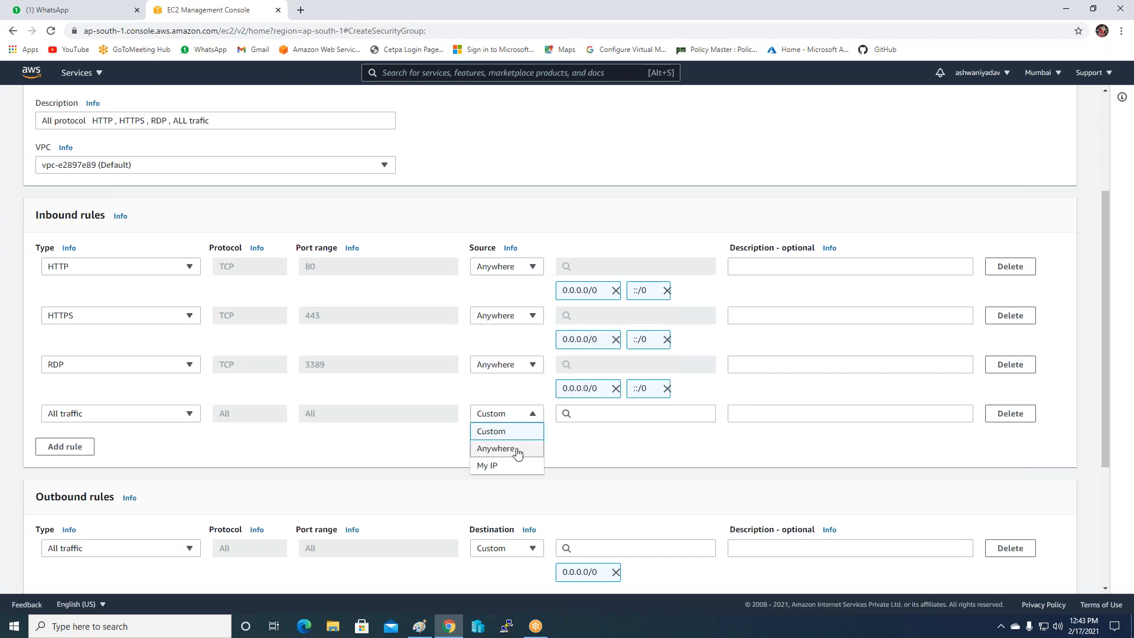
{"action": "left_click", "coordinate": [518, 449]}
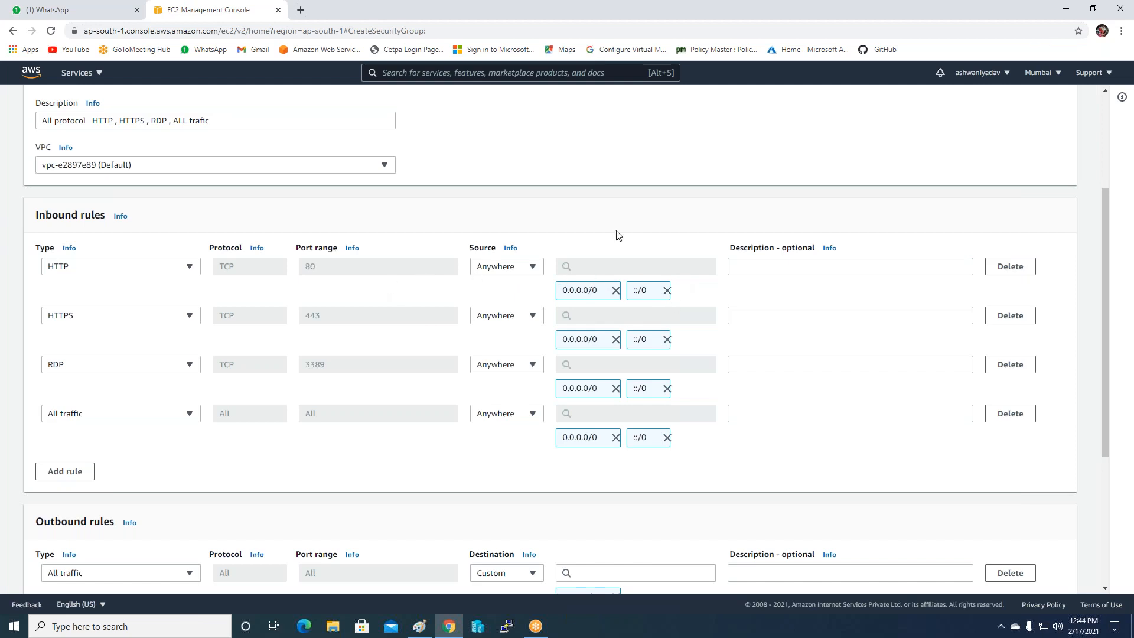
{"action": "scroll", "coordinate": [618, 235], "scroll_direction": "down", "scroll_amount": 5}
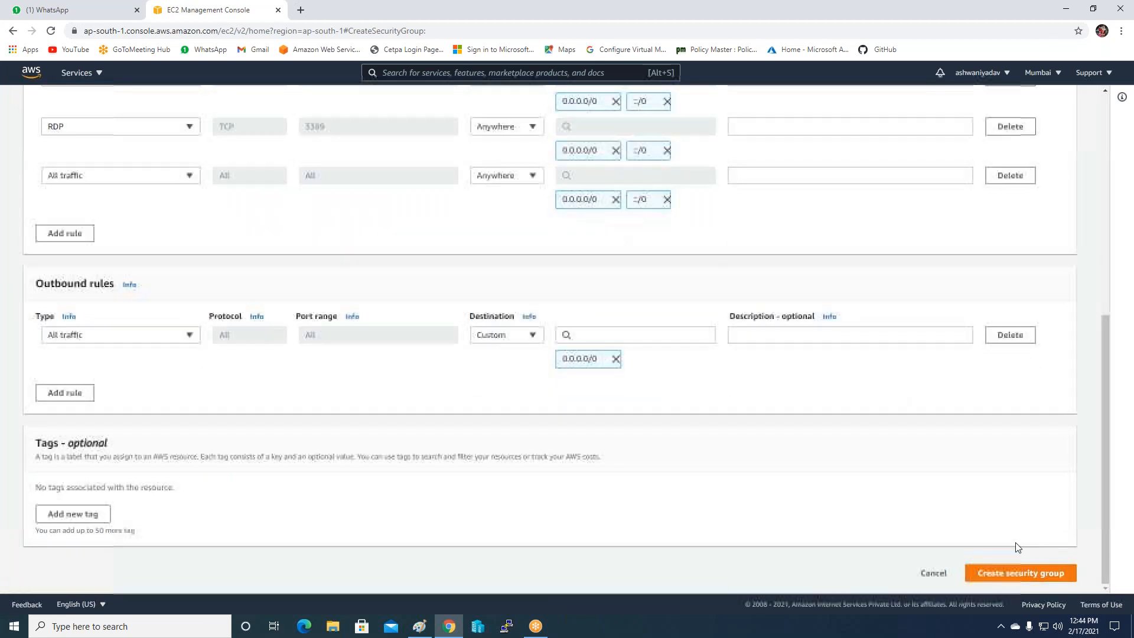
Create the Auto-Loadbalancer-SG group, then start launching a new instance from the Instances list.
{"action": "left_click", "coordinate": [1038, 572]}
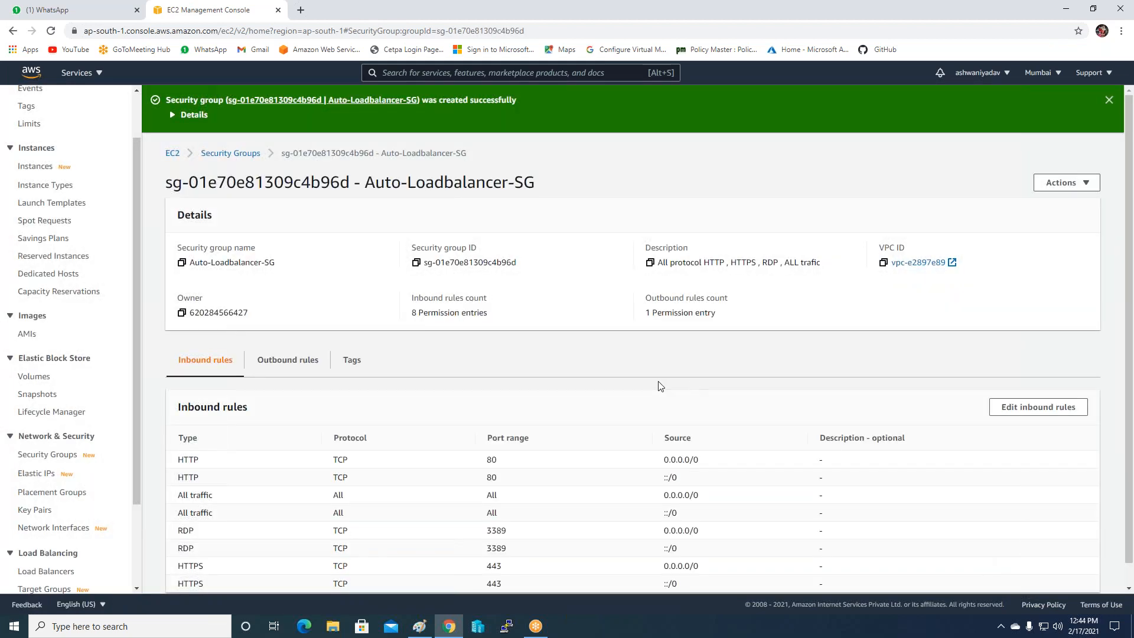
{"action": "left_click", "coordinate": [34, 170]}
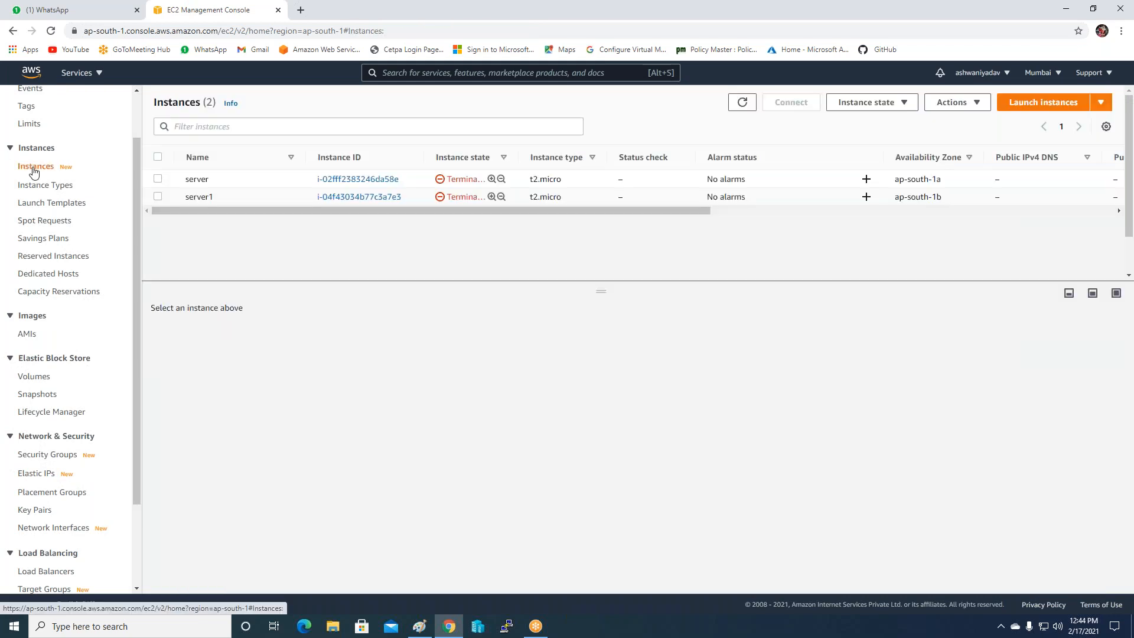
{"action": "left_click", "coordinate": [1056, 107]}
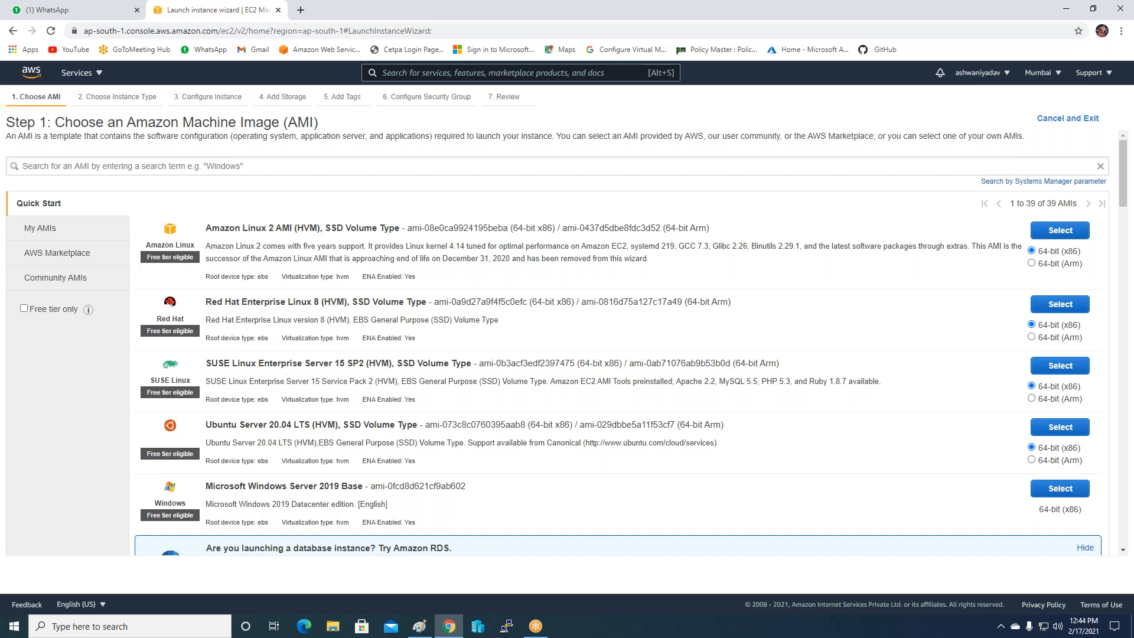
Pick the Windows Server 2012 R2 Base AMI on t2.micro in the ap-south-1a subnet, default storage.
{"action": "left_click", "coordinate": [68, 159]}
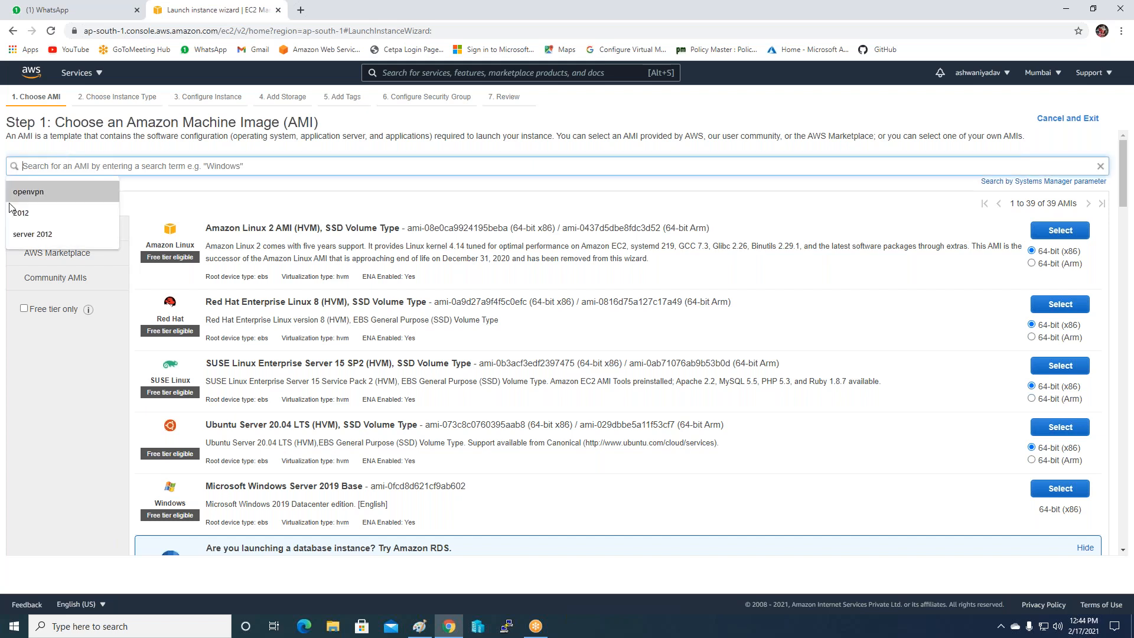
{"action": "left_click", "coordinate": [23, 231]}
{"action": "key", "text": "Return"}
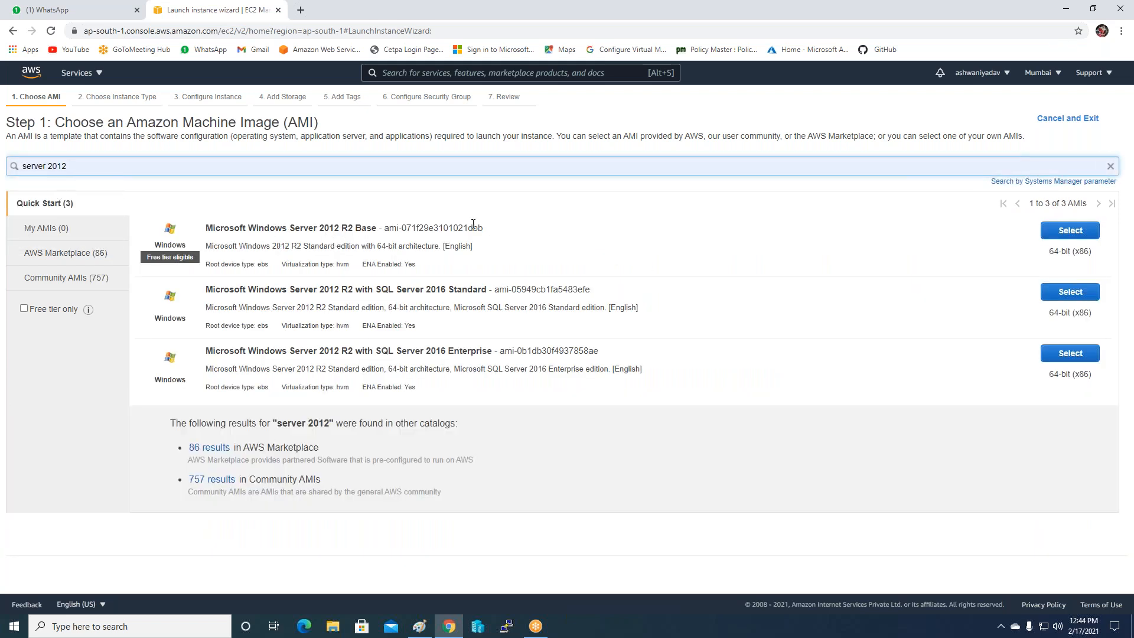
{"action": "left_click", "coordinate": [1087, 230]}
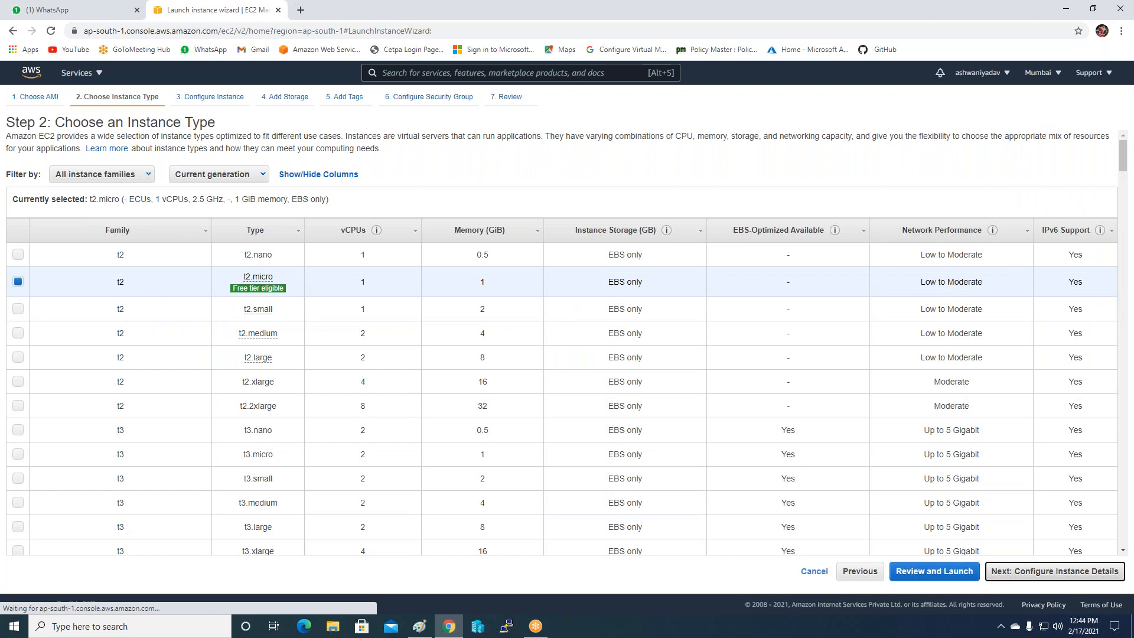
{"action": "left_click", "coordinate": [1004, 572]}
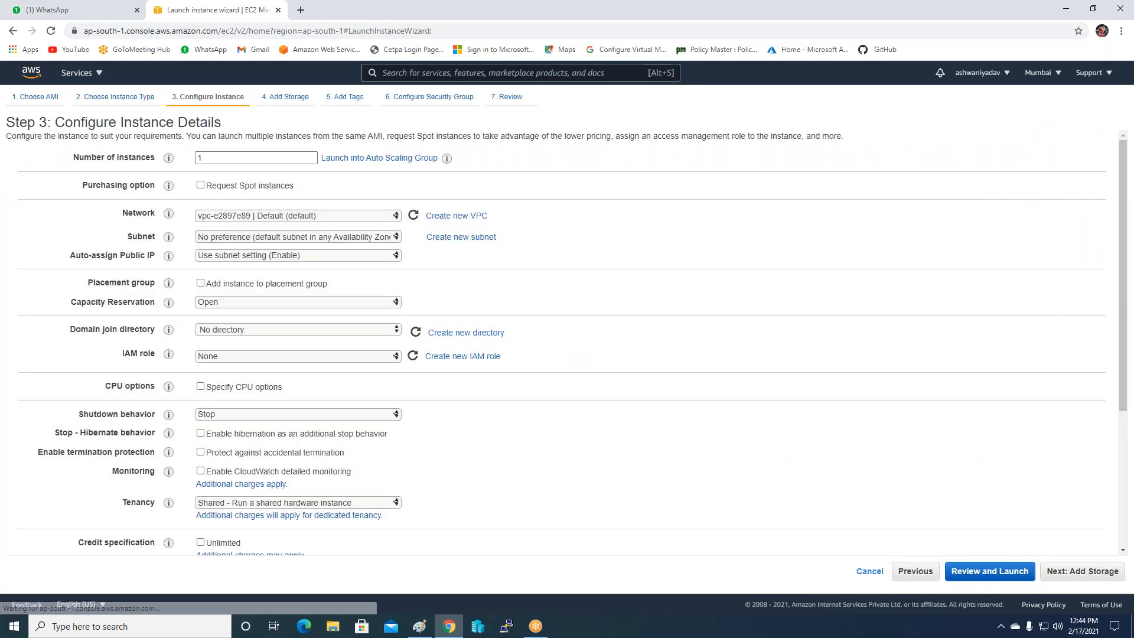
{"action": "left_click", "coordinate": [319, 237]}
{"action": "left_click", "coordinate": [335, 270]}
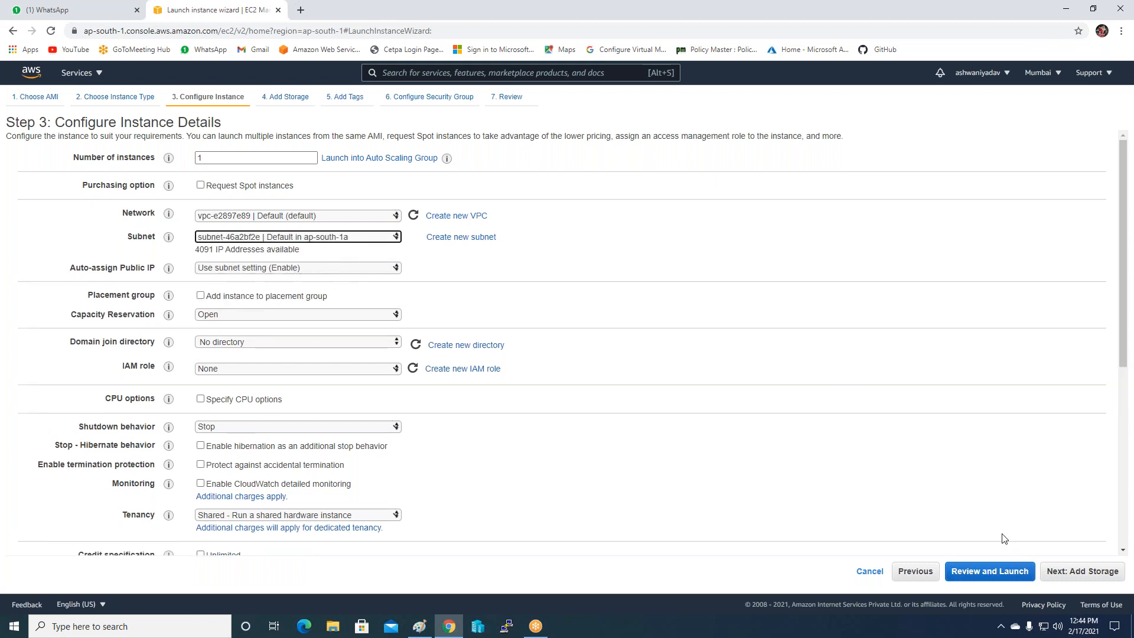
{"action": "left_click", "coordinate": [1054, 571]}
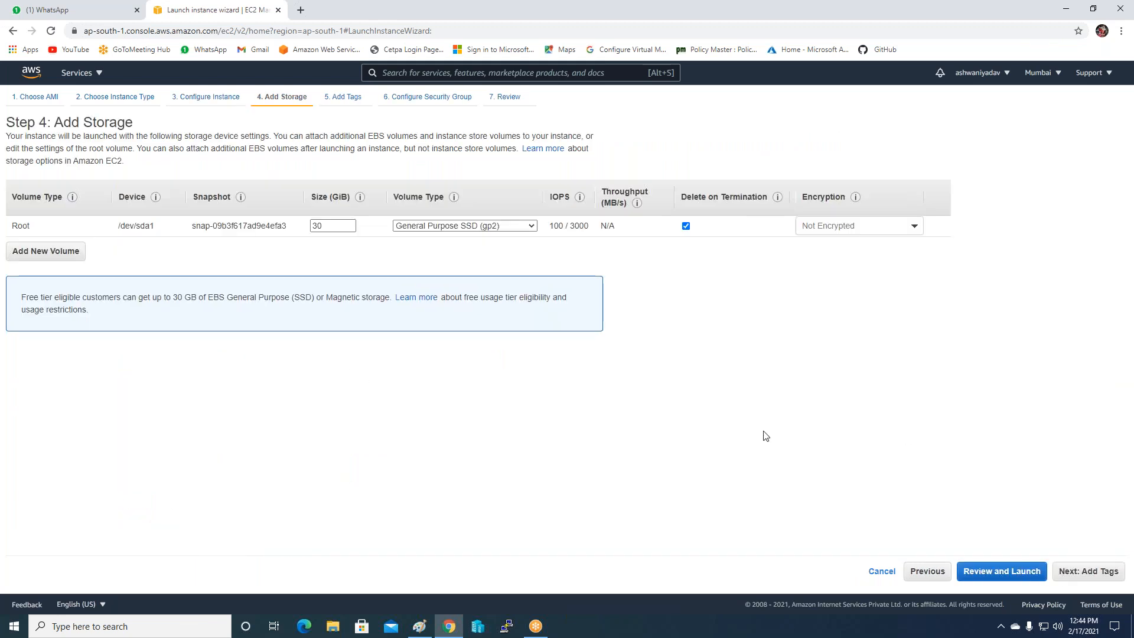
{"action": "left_click", "coordinate": [1071, 577]}
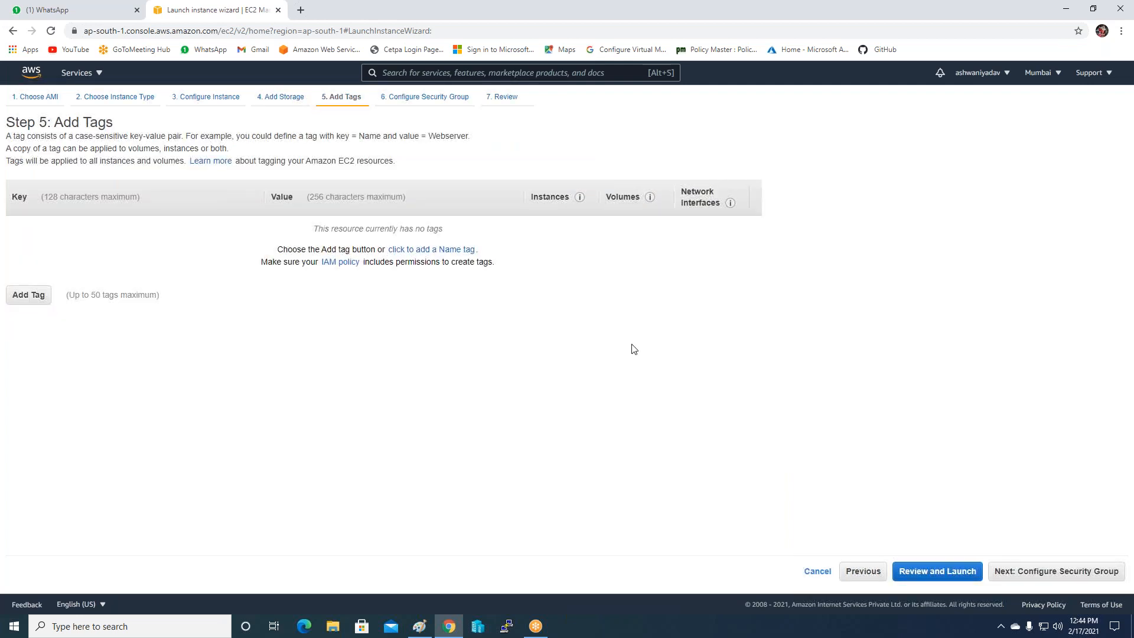
Tag the instance Name 'webserver', attach the existing Auto-Loadbalancer-SG group, and proceed to review.
{"action": "left_click", "coordinate": [418, 250]}
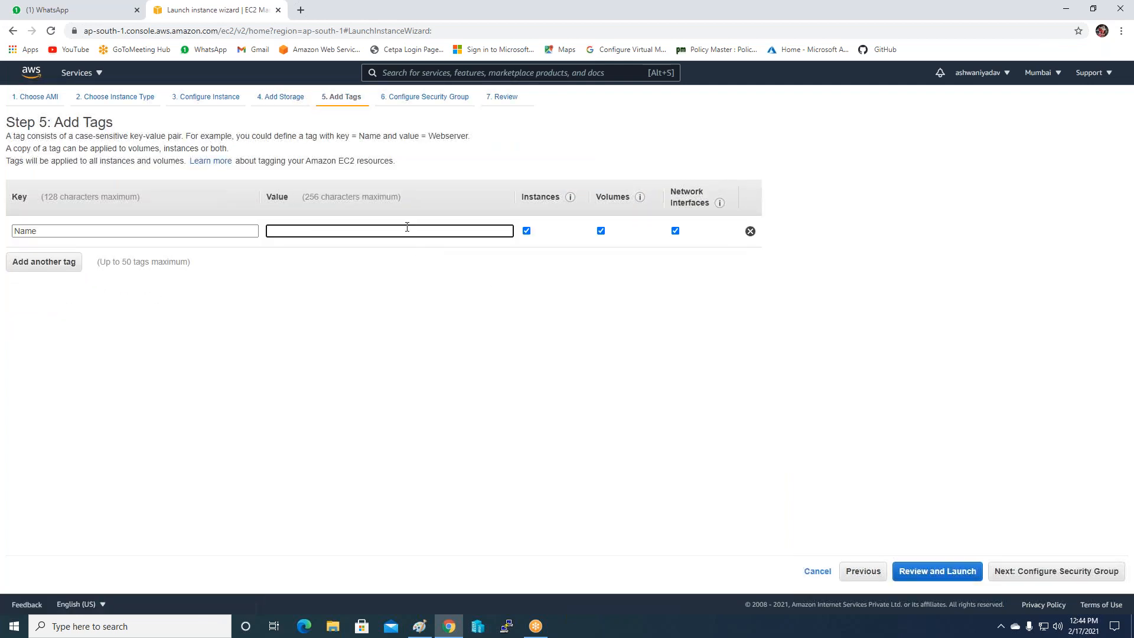
{"action": "type", "text": "webserver"}
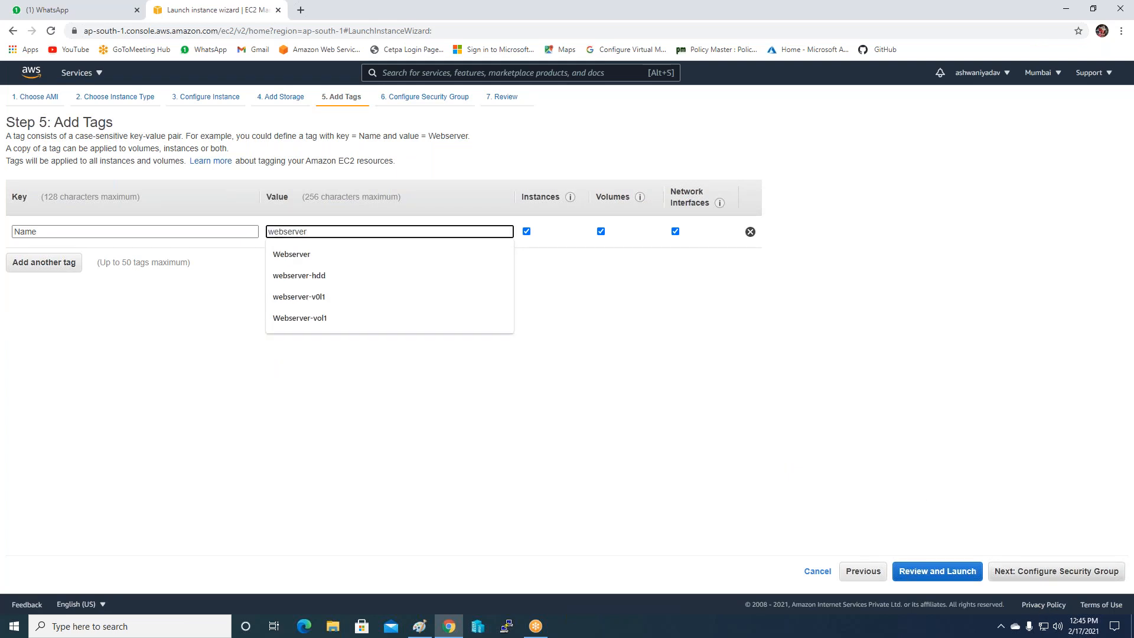
{"action": "left_click", "coordinate": [1007, 571]}
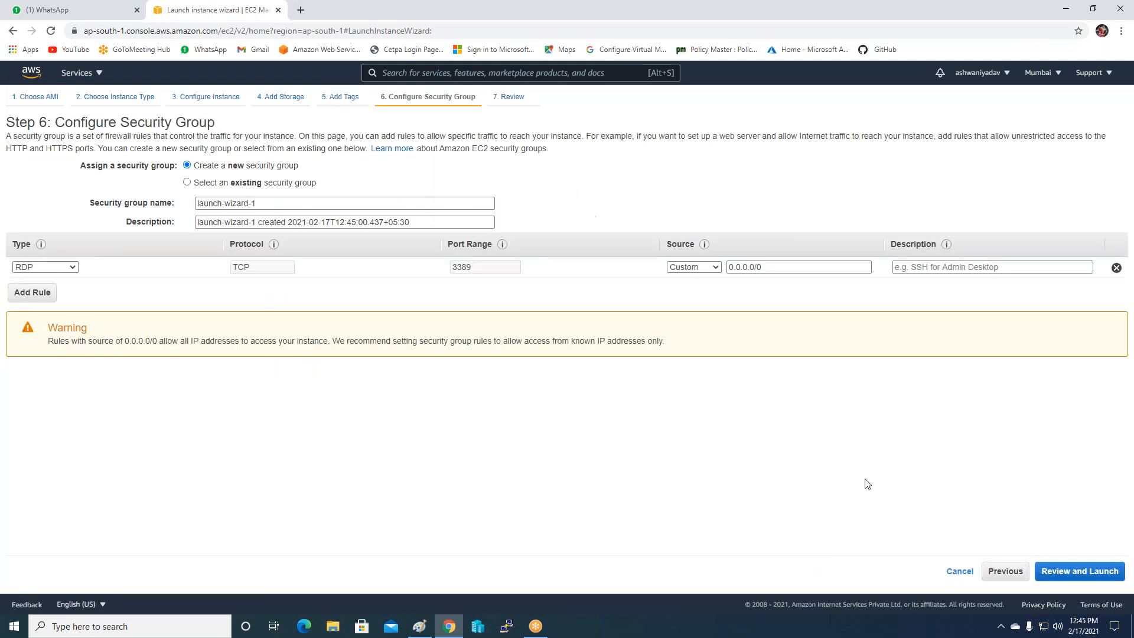
{"action": "left_click", "coordinate": [264, 184]}
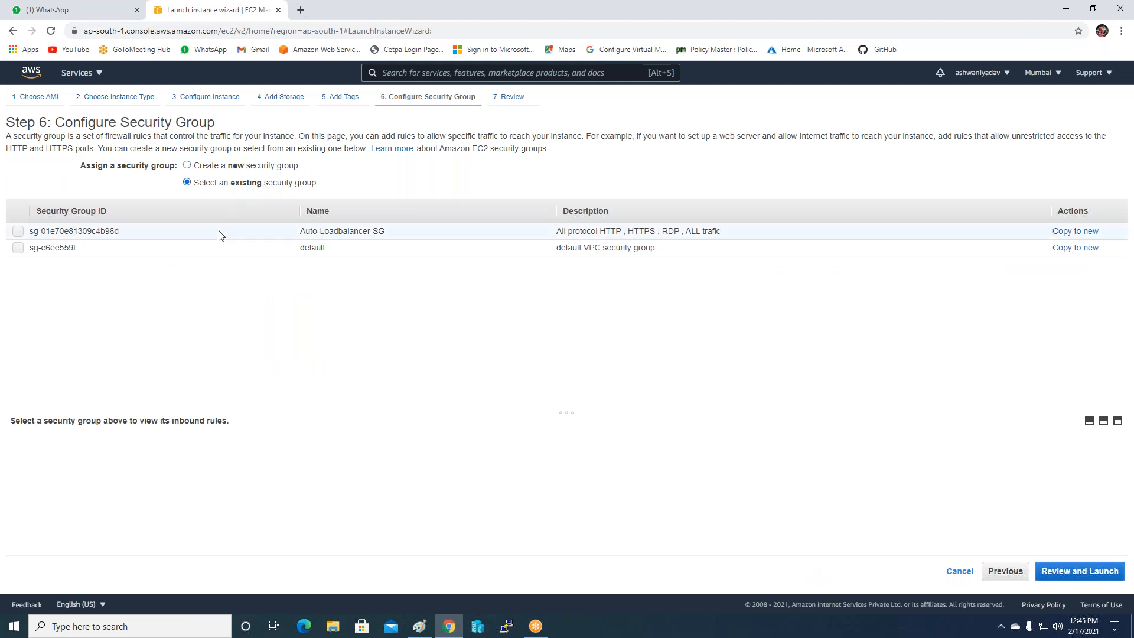
{"action": "left_click", "coordinate": [18, 232]}
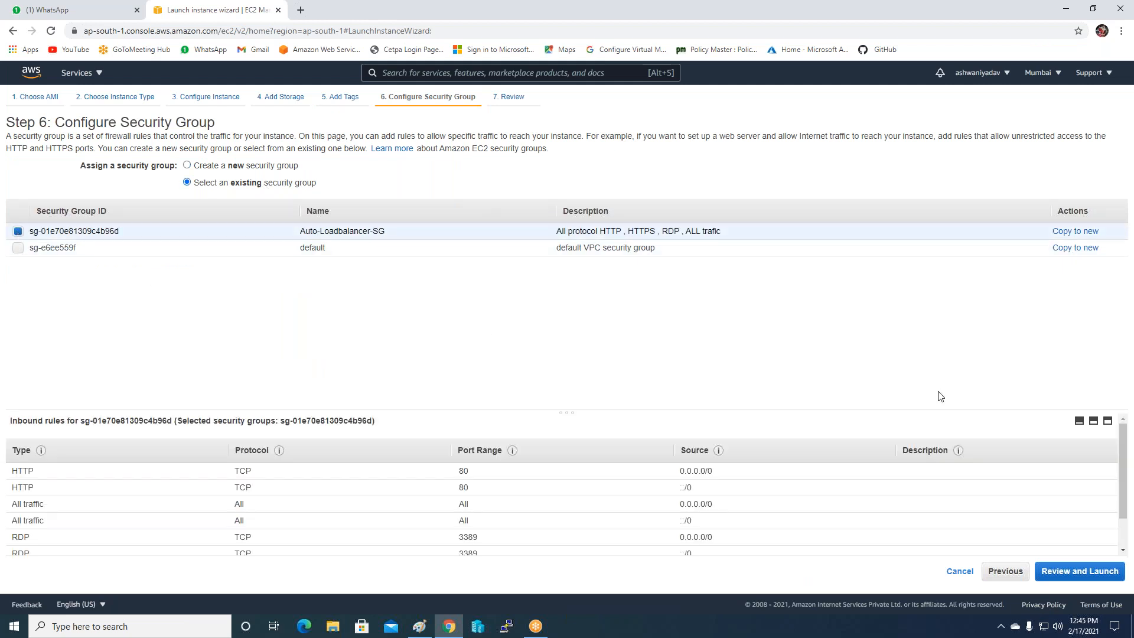
{"action": "left_click", "coordinate": [1064, 572]}
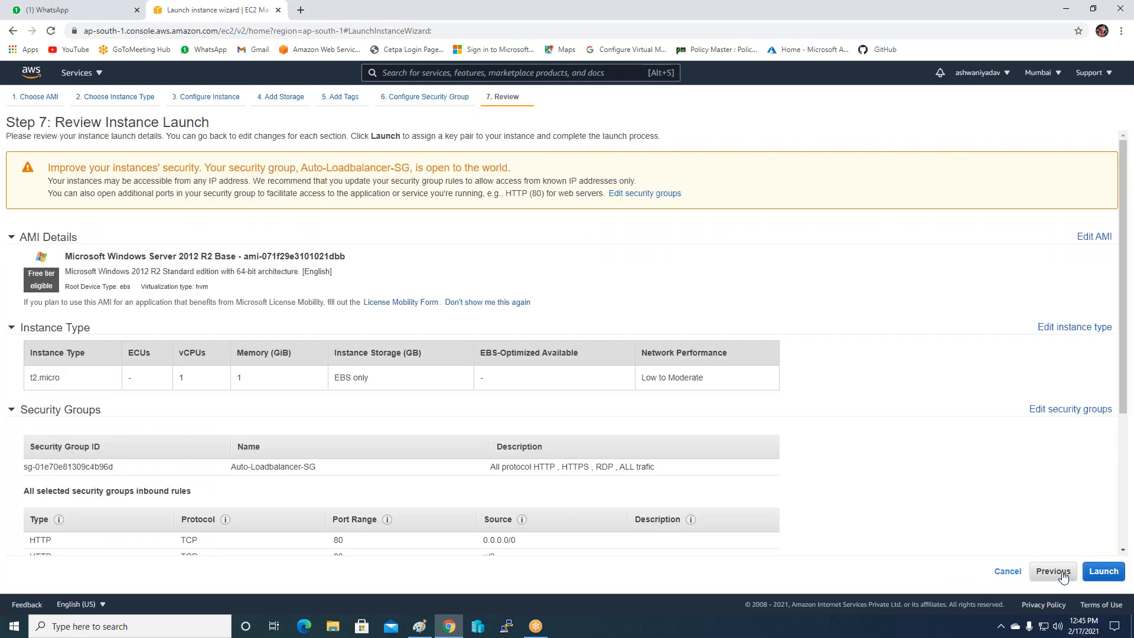
Launch using the Websiteserverkey key pair with acknowledgement, then view the pending instance.
{"action": "left_click", "coordinate": [1103, 573]}
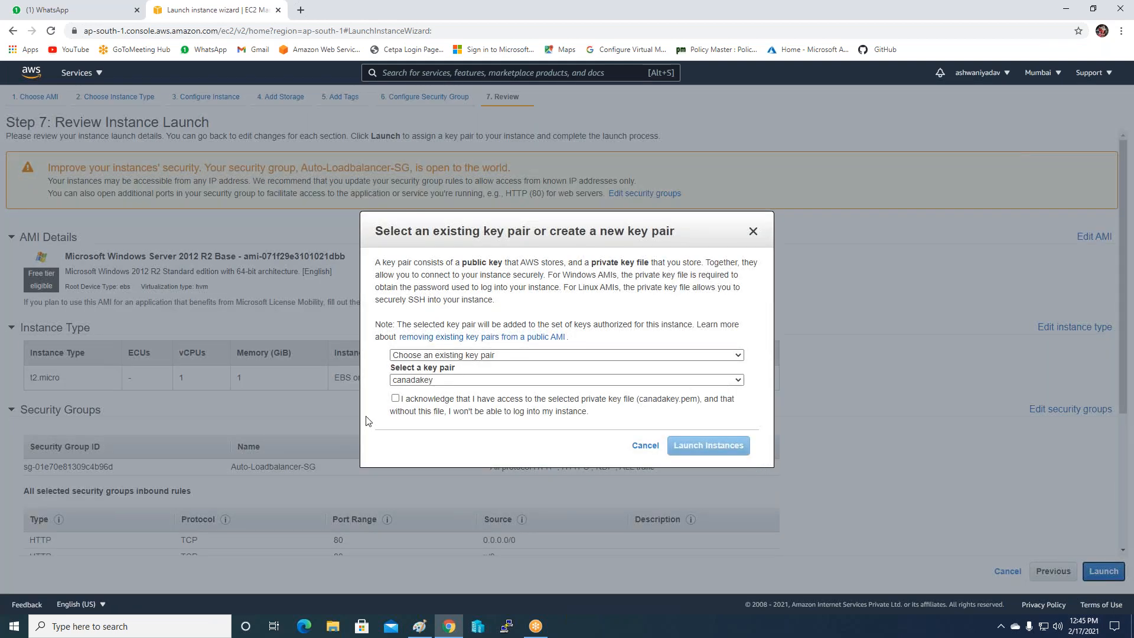
{"action": "left_click", "coordinate": [440, 380]}
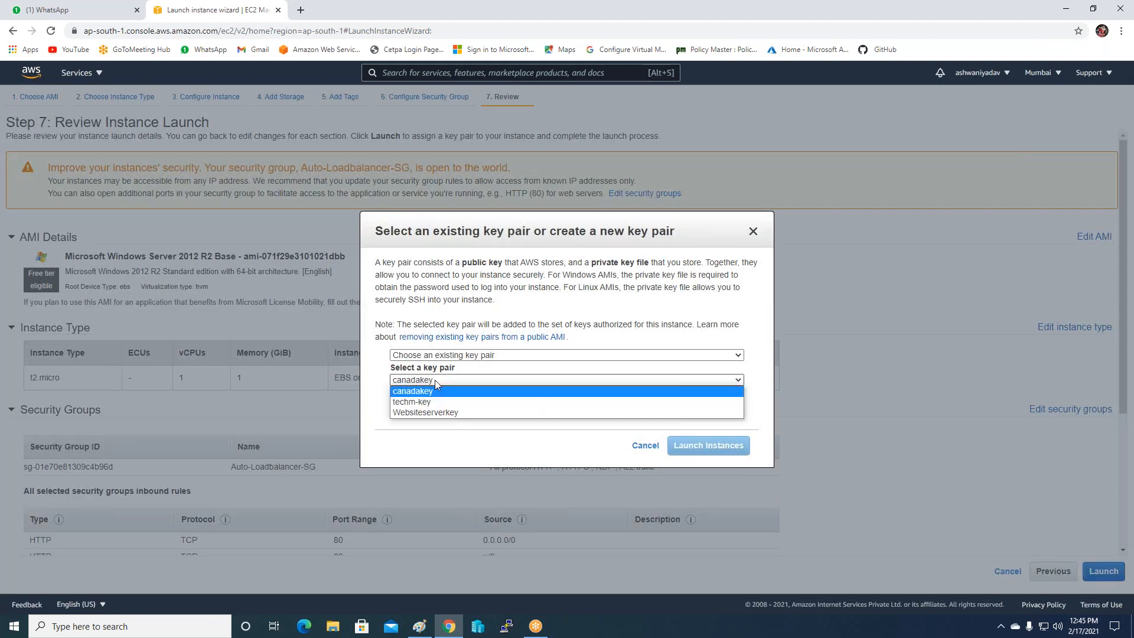
{"action": "left_click", "coordinate": [447, 412]}
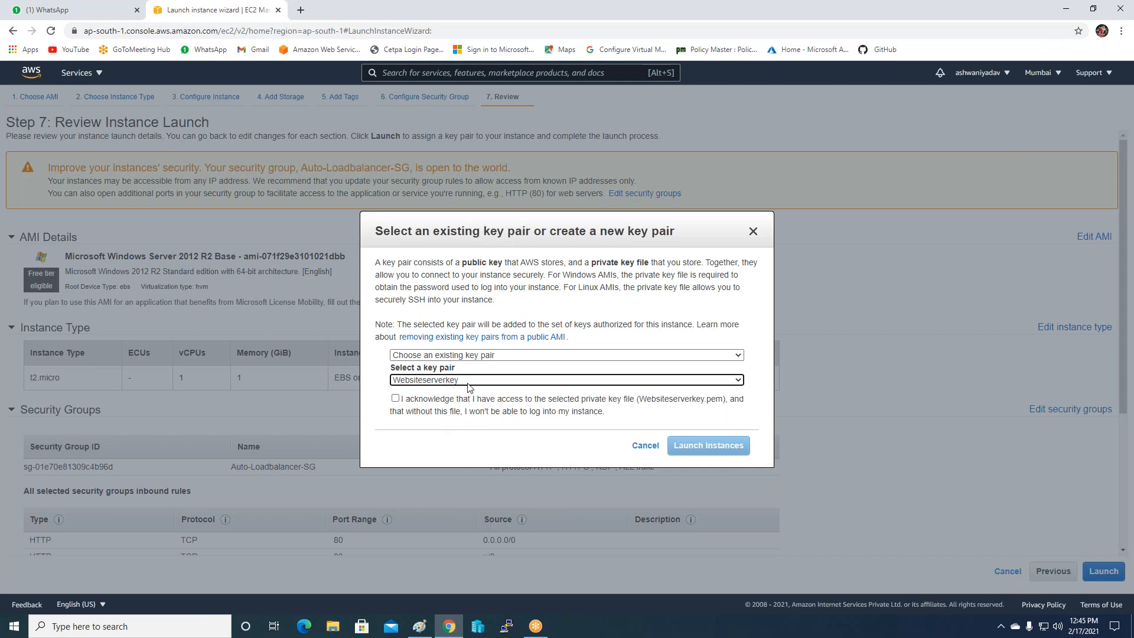
{"action": "left_click", "coordinate": [442, 406]}
{"action": "left_click", "coordinate": [686, 449]}
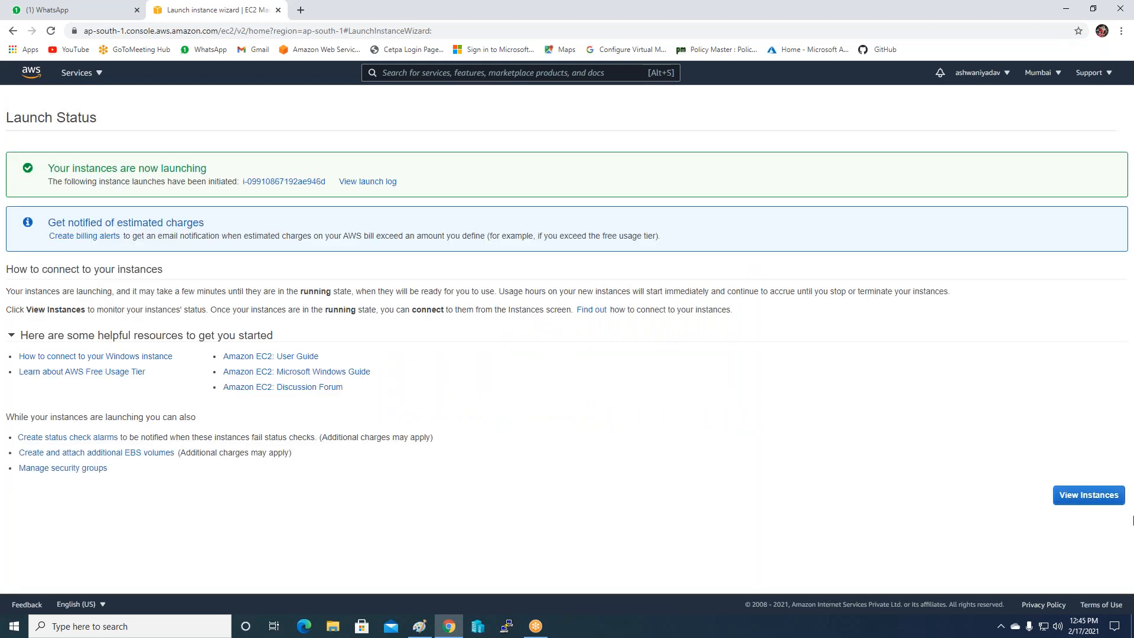
{"action": "left_click", "coordinate": [1064, 498]}
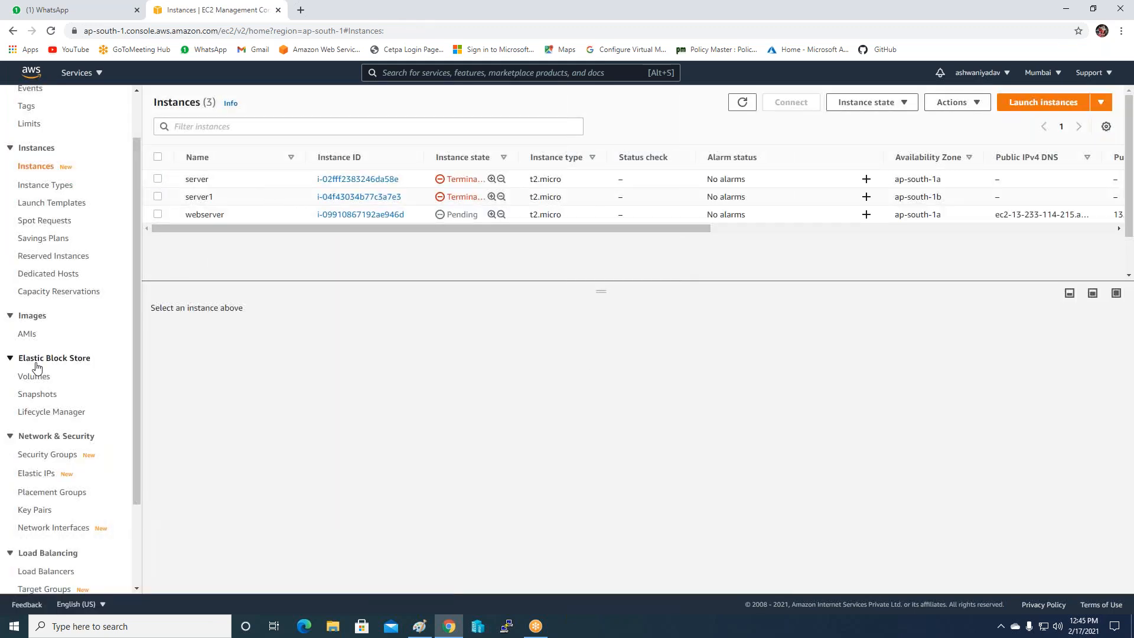
{"action": "scroll", "coordinate": [23, 350], "scroll_direction": "down", "scroll_amount": 2}
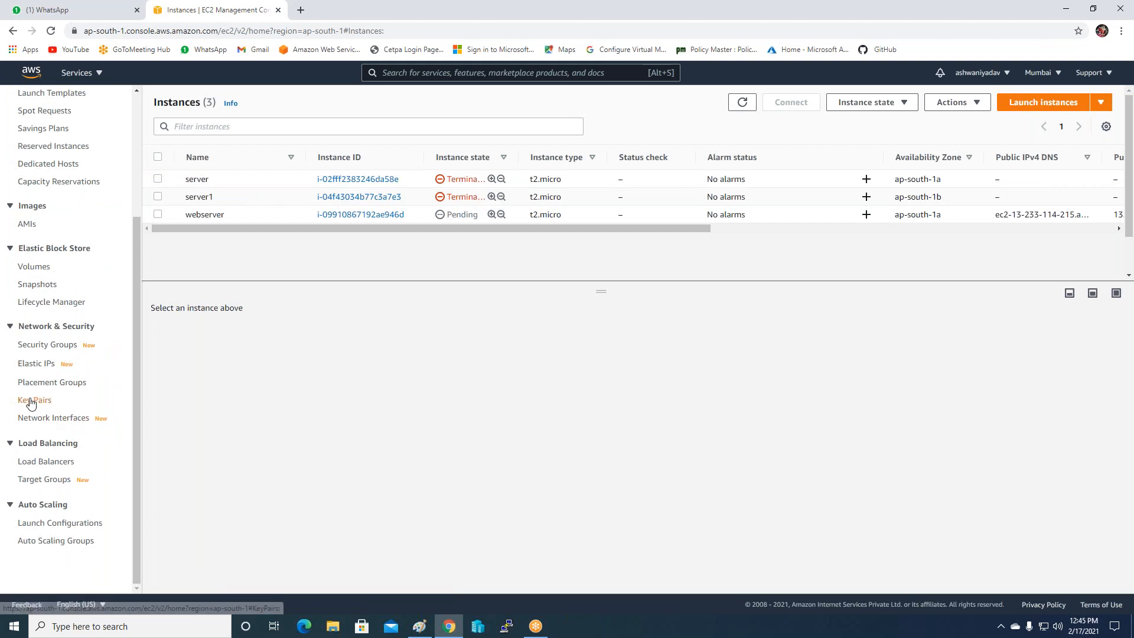
{"action": "left_click", "coordinate": [30, 400]}
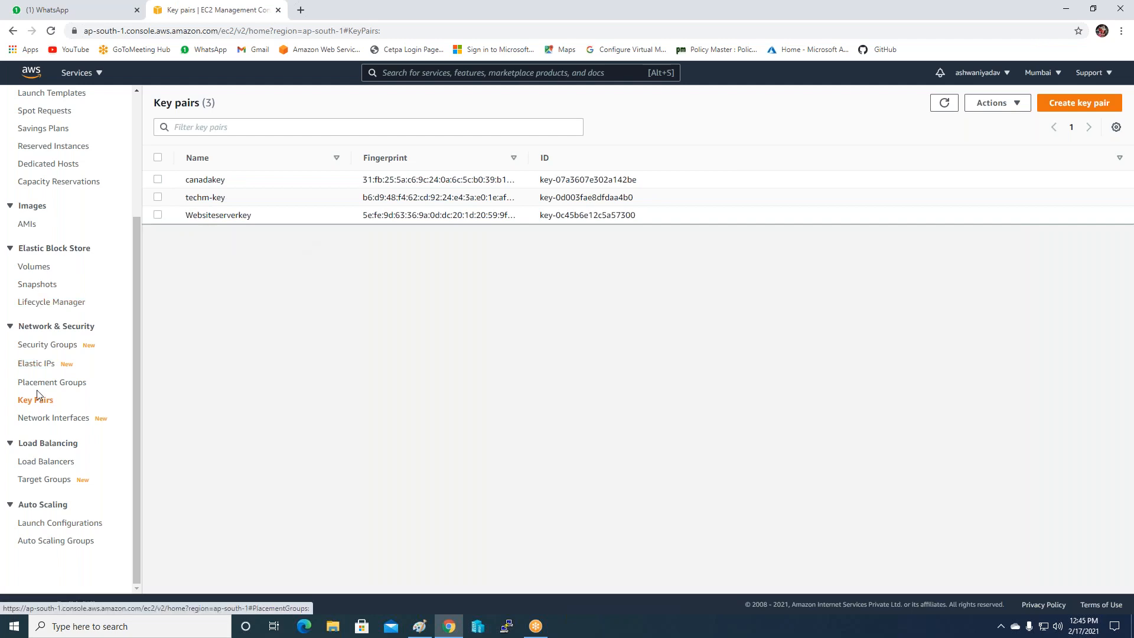
{"action": "left_click", "coordinate": [51, 350]}
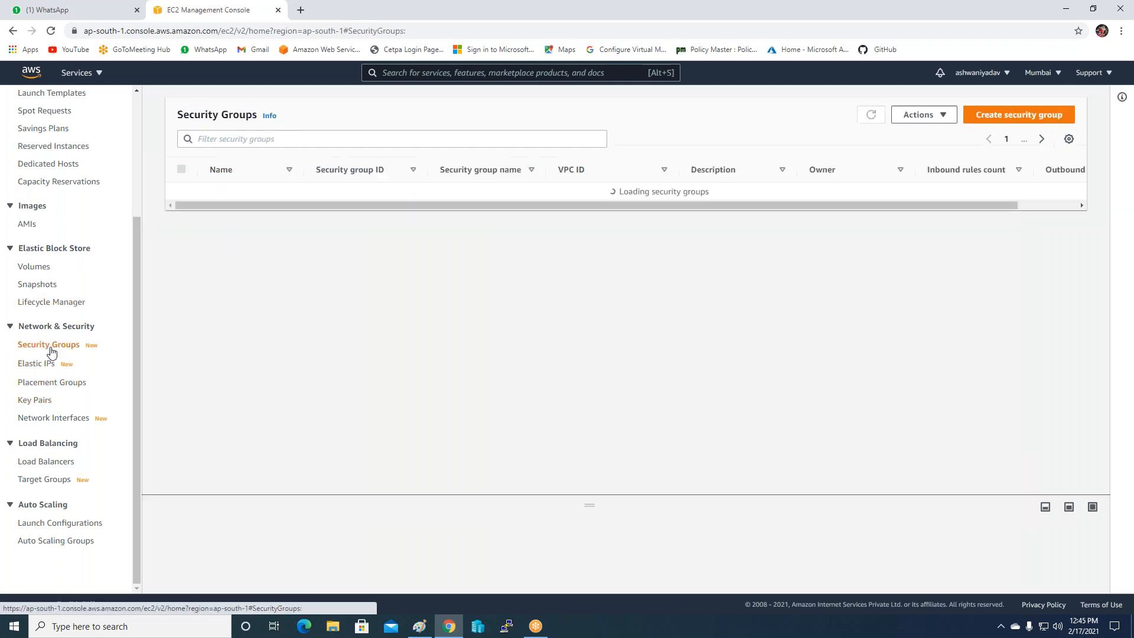
{"action": "left_click", "coordinate": [35, 400]}
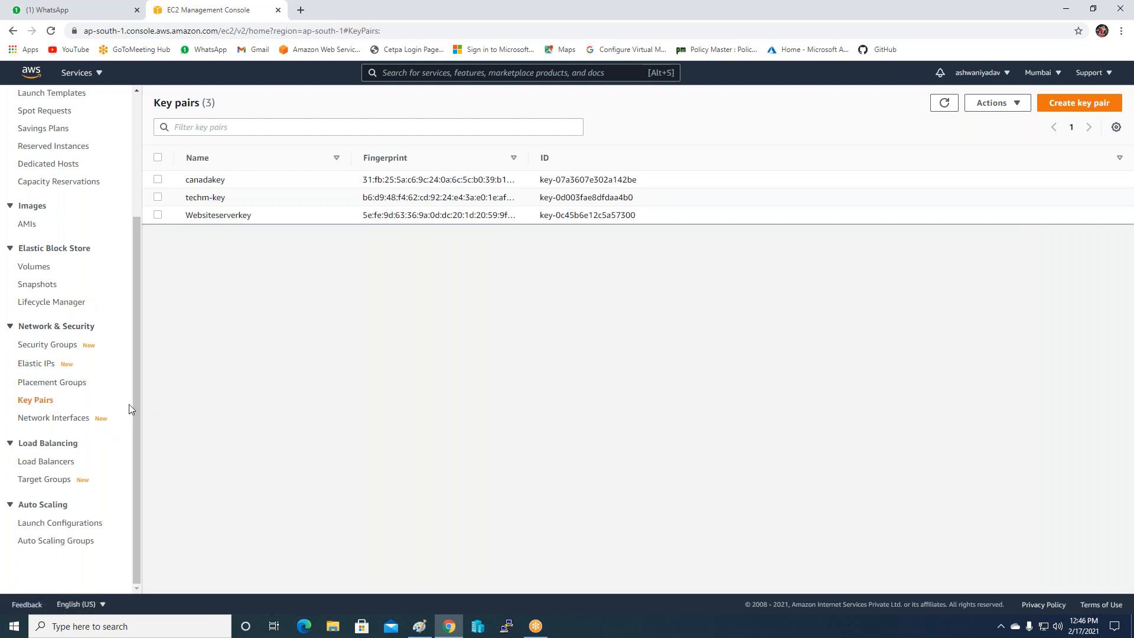
{"action": "scroll", "coordinate": [135, 396], "scroll_direction": "up", "scroll_amount": 1}
{"action": "scroll", "coordinate": [121, 444], "scroll_direction": "down", "scroll_amount": 1}
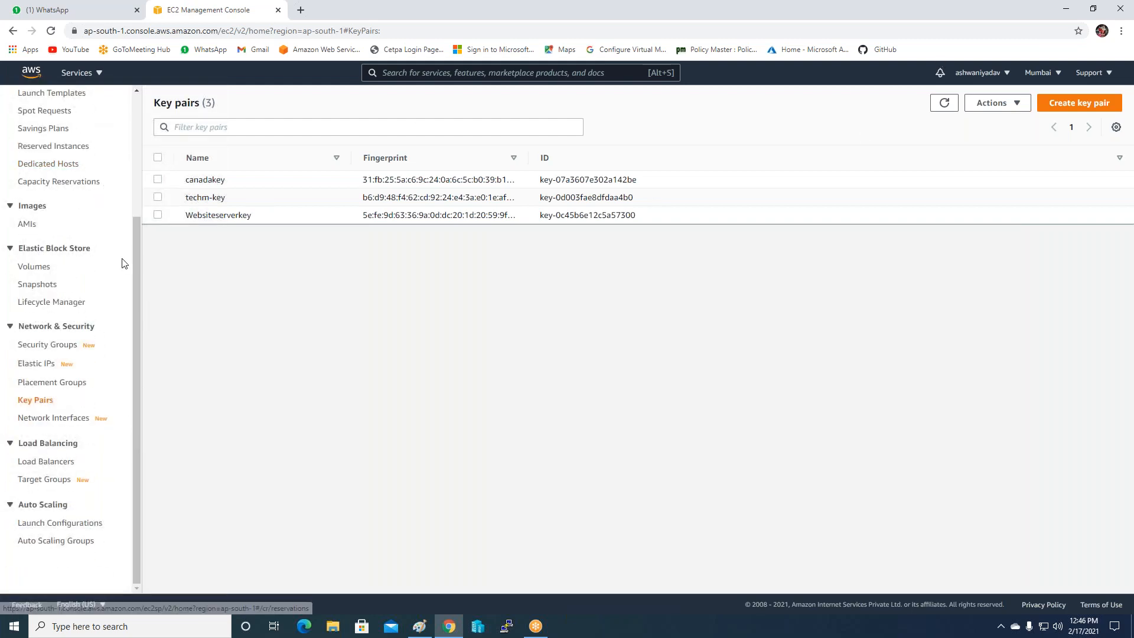
{"action": "left_click_drag", "start_coordinate": [137, 237], "coordinate": [137, 114]}
{"action": "left_click", "coordinate": [39, 220]}
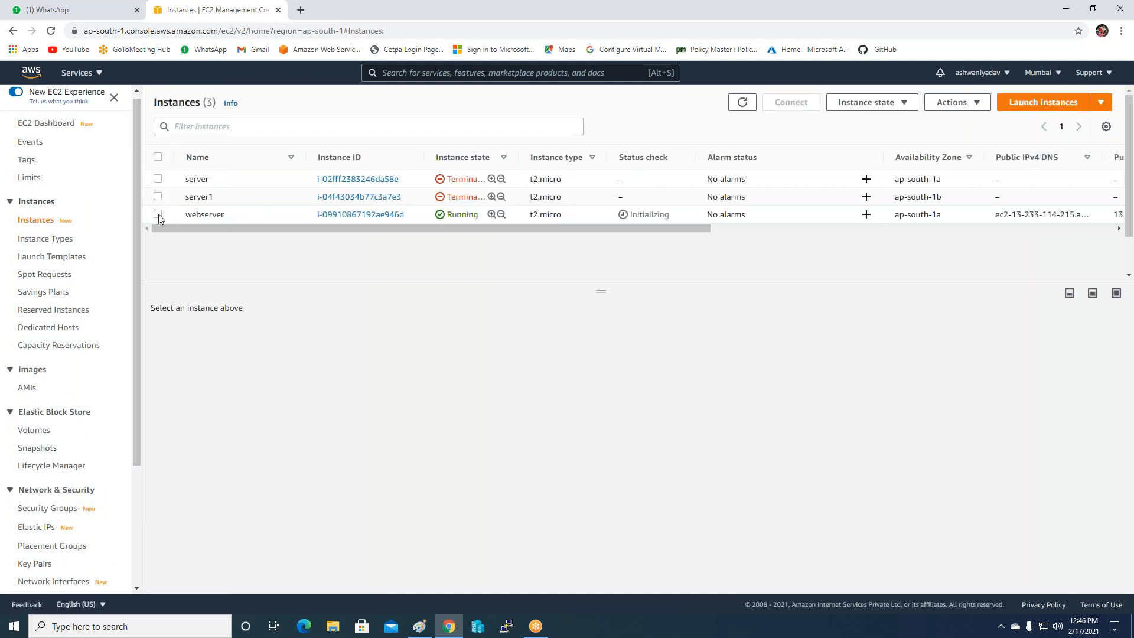
Decrypt the webserver's administrator password with Websiteserverkey.pem and copy it.
{"action": "left_click", "coordinate": [157, 215]}
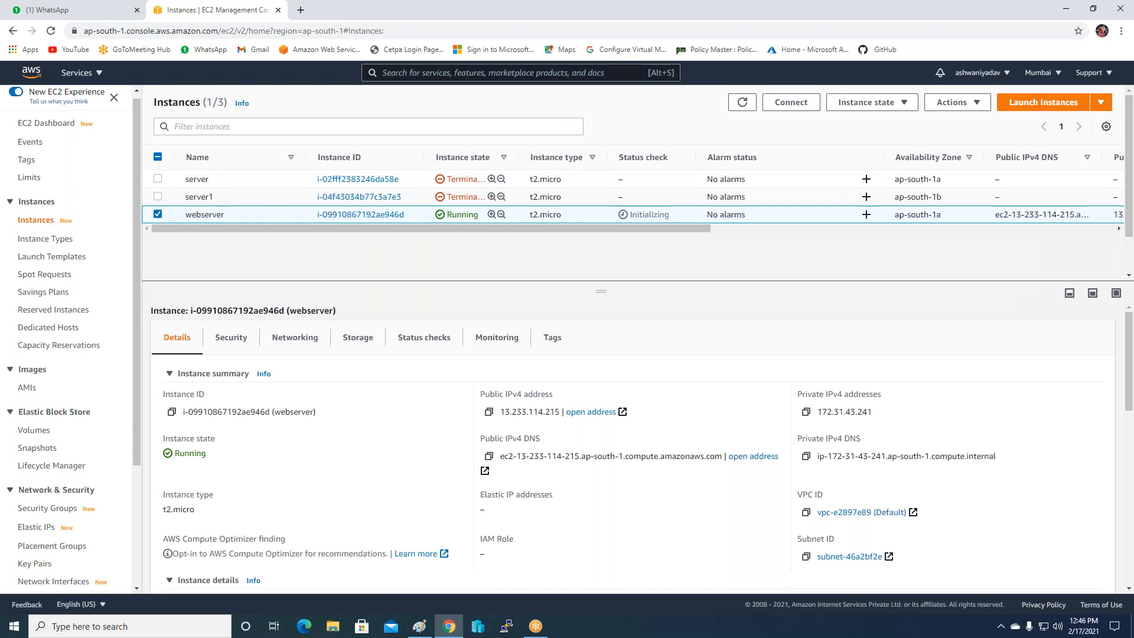
{"action": "left_click", "coordinate": [789, 104]}
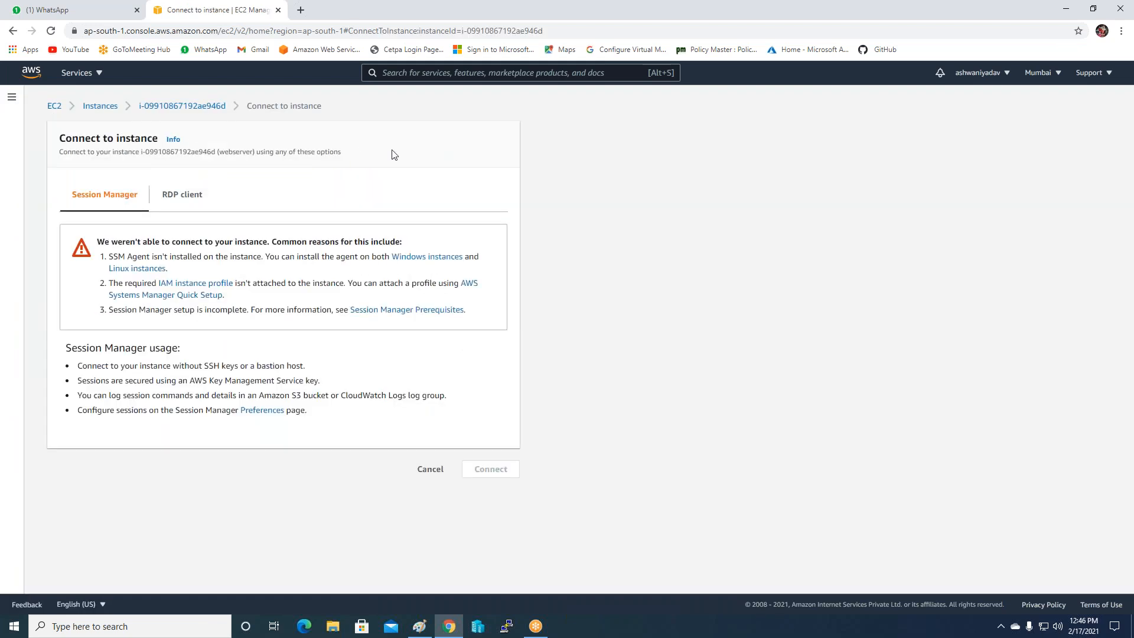
{"action": "left_click", "coordinate": [172, 196]}
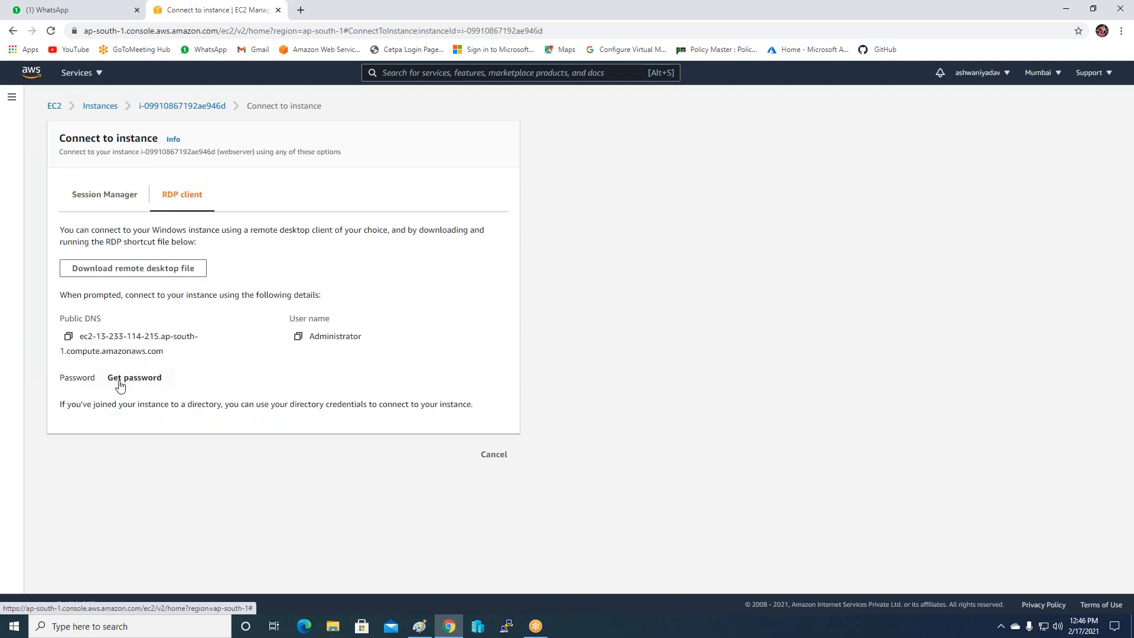
{"action": "left_click", "coordinate": [145, 385]}
{"action": "left_click", "coordinate": [90, 286]}
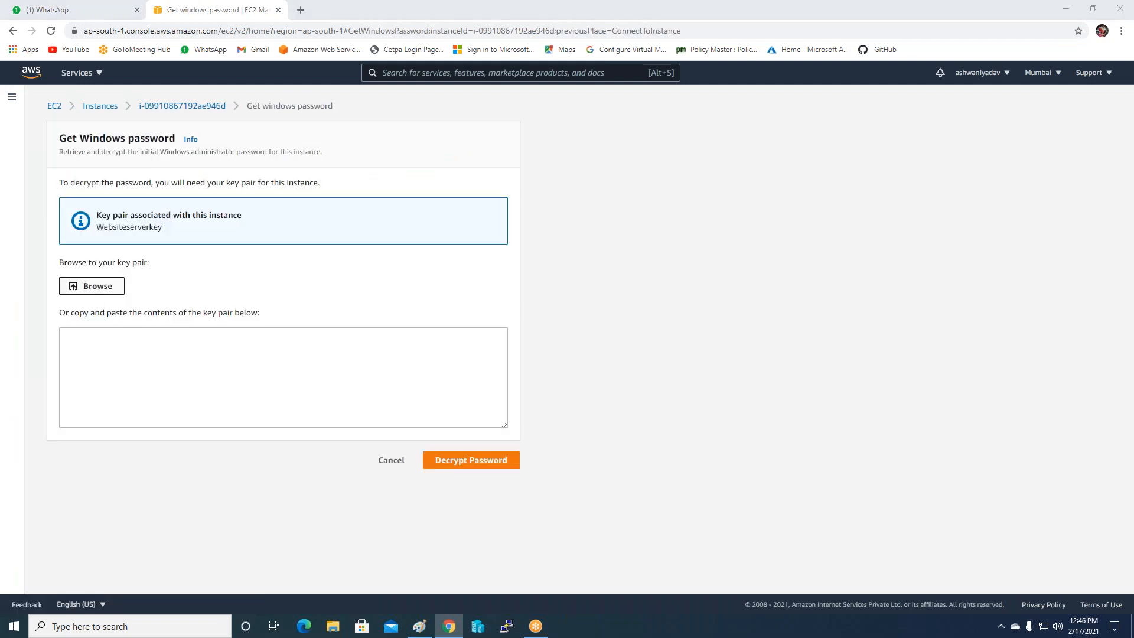
{"action": "double_click", "coordinate": [153, 239]}
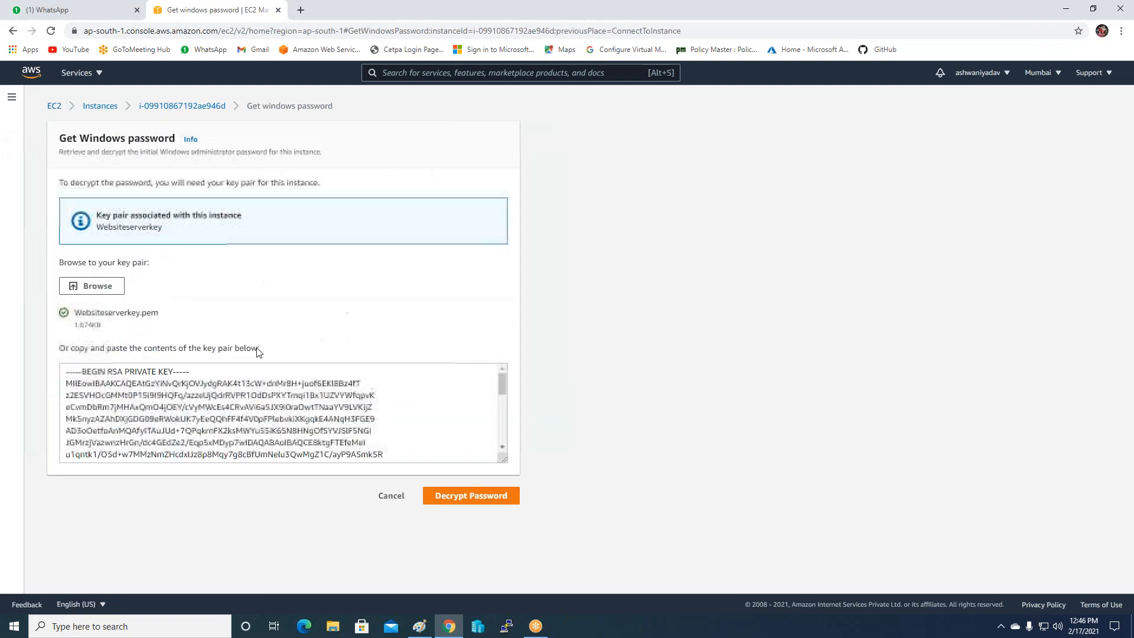
{"action": "left_click", "coordinate": [458, 496]}
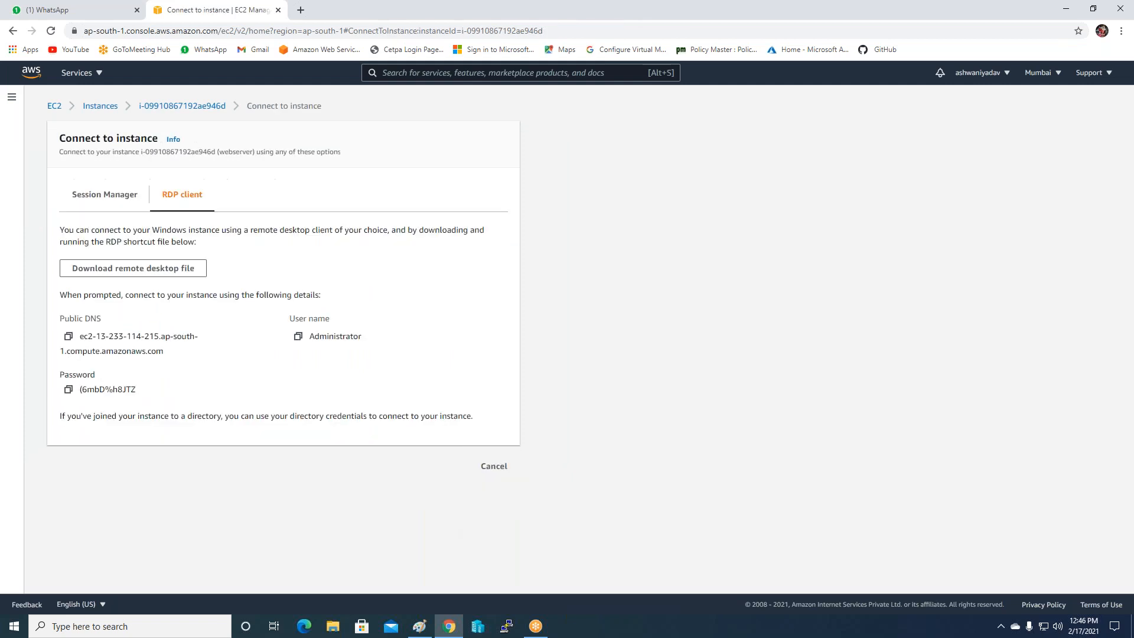
{"action": "left_click", "coordinate": [73, 391]}
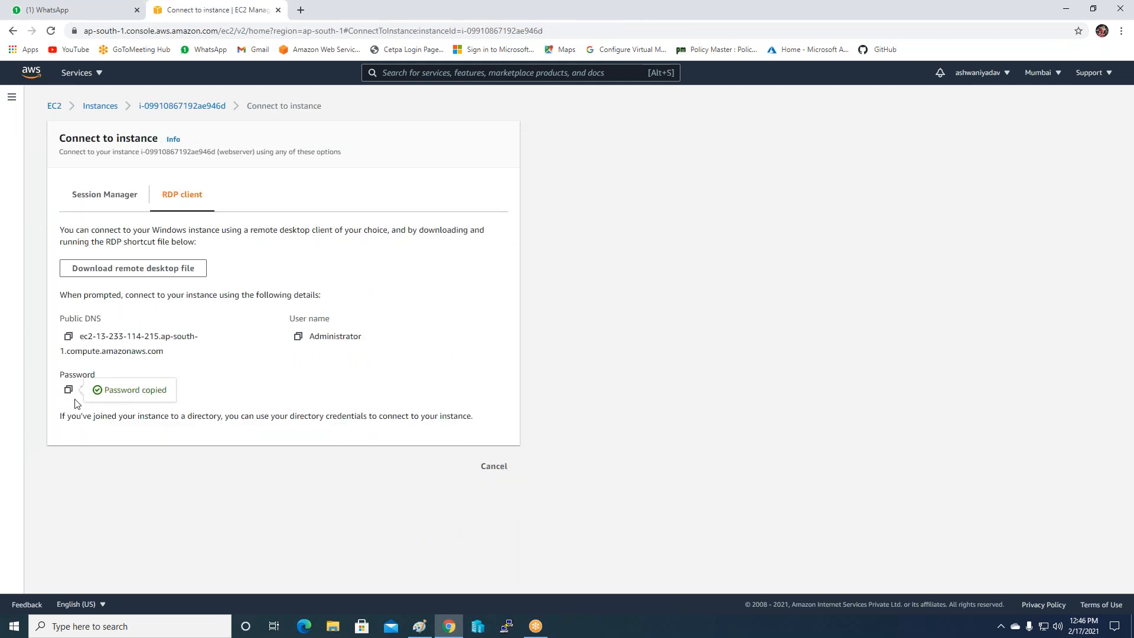
Download the RDP file and log in to the webserver with the copied password, accepting the certificate.
{"action": "left_click", "coordinate": [107, 273]}
{"action": "left_click", "coordinate": [52, 597]}
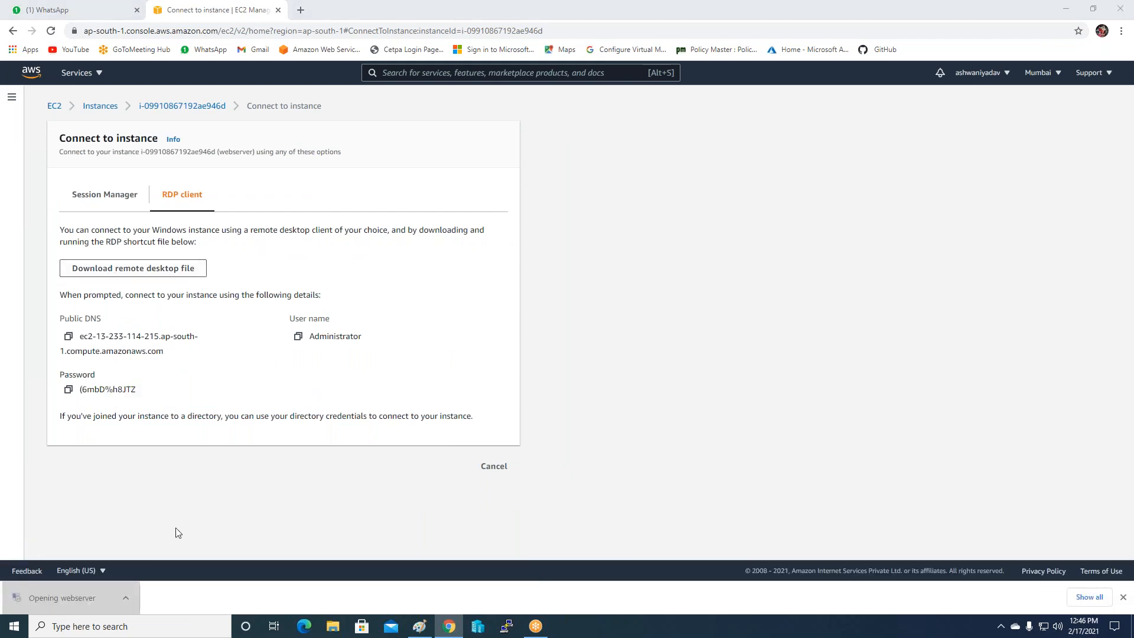
{"action": "left_click", "coordinate": [638, 377]}
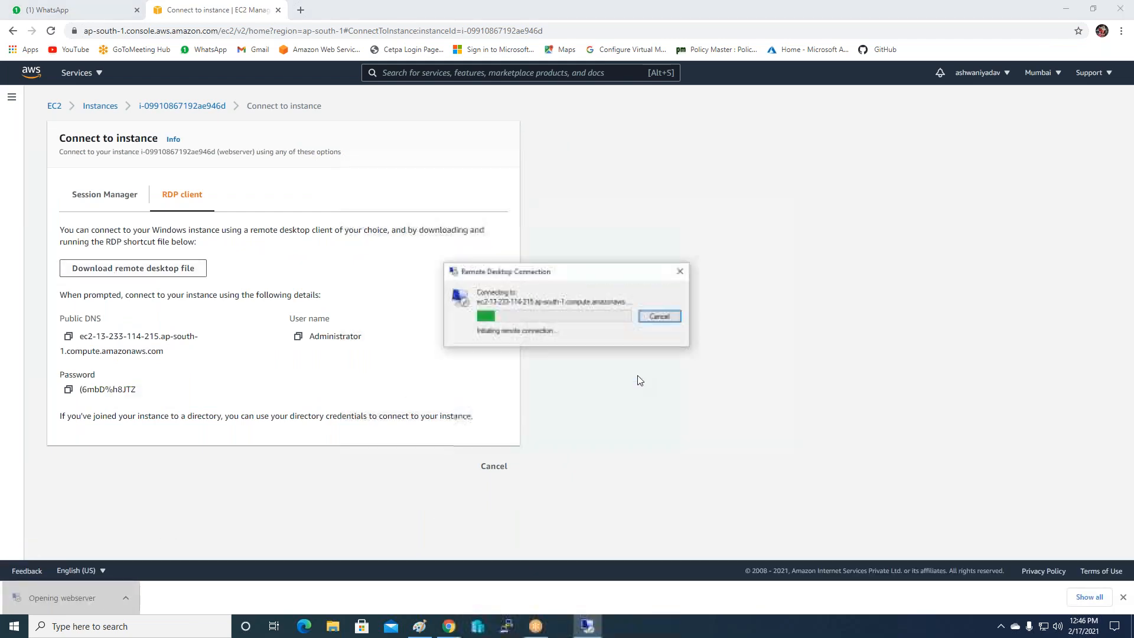
{"action": "key", "text": "ctrl+v"}
{"action": "left_click", "coordinate": [522, 397]}
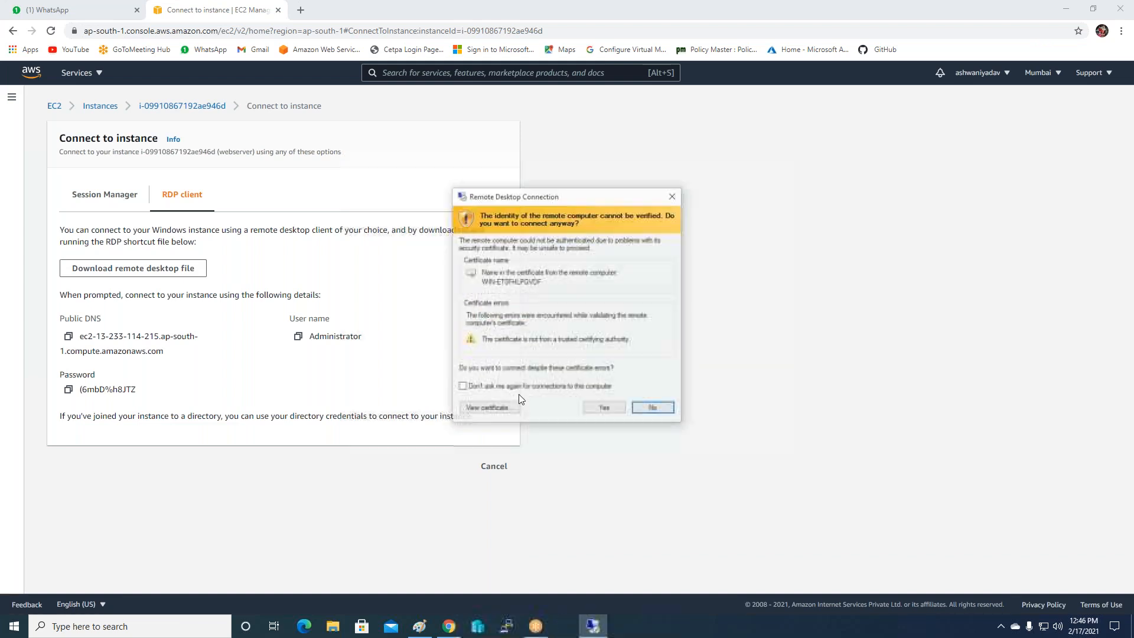
{"action": "left_click", "coordinate": [603, 406]}
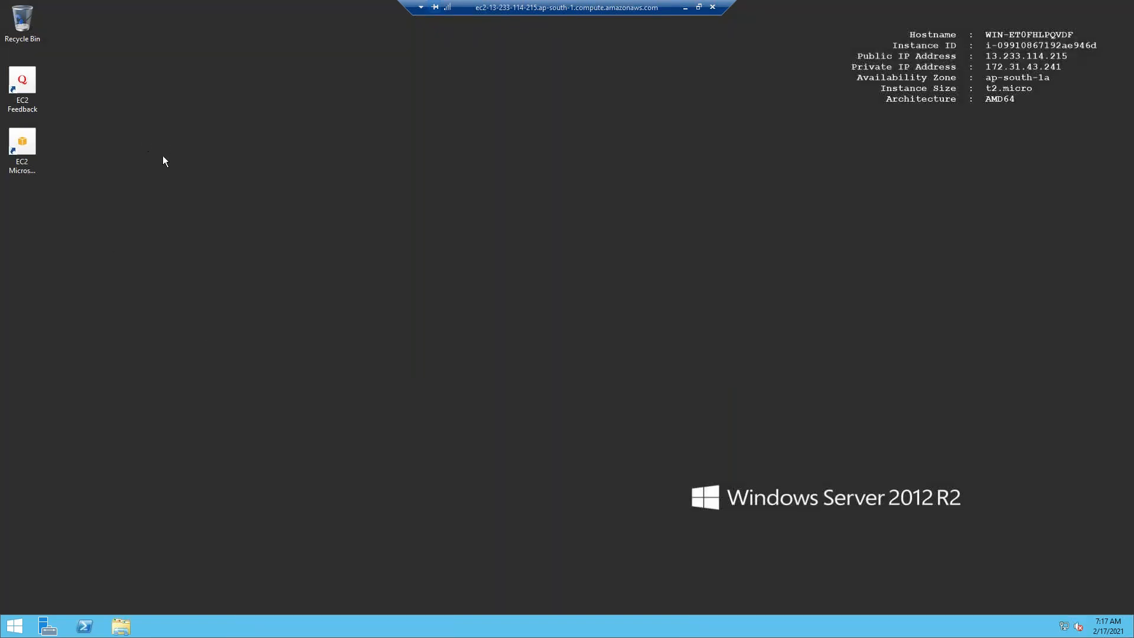
Create a new folder named DATA on the remote desktop.
{"action": "right_click", "coordinate": [161, 197]}
{"action": "mouse_move", "coordinate": [212, 277]}
{"action": "left_click", "coordinate": [275, 276]}
{"action": "type", "text": "DATA"}
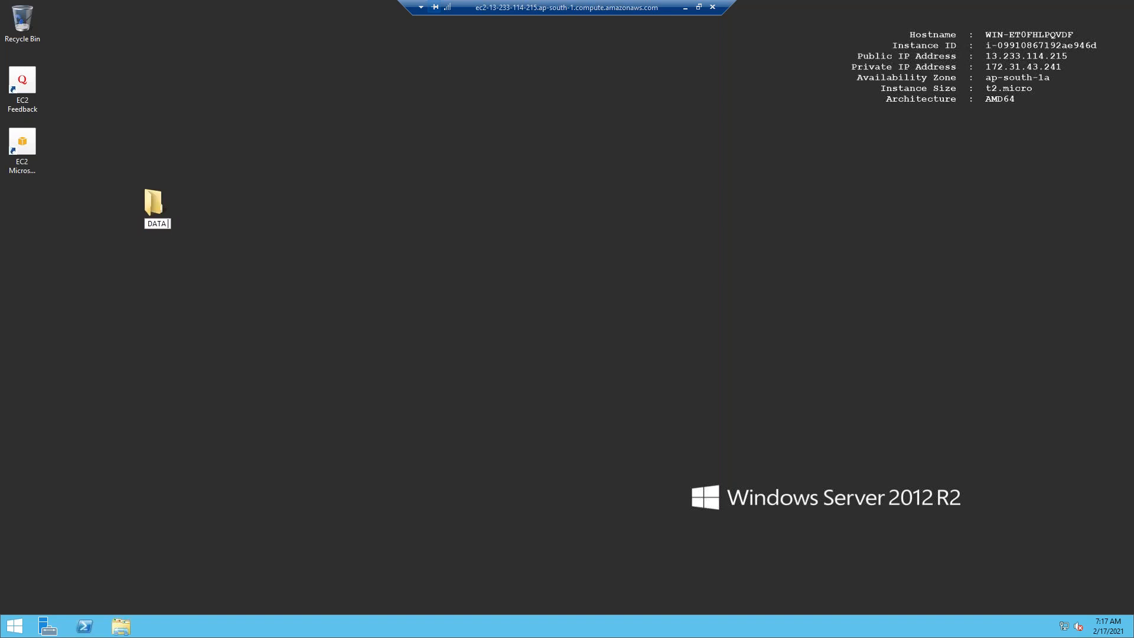
{"action": "key", "text": "Return"}
Inside DATA, create an empty text document named mydata, then close the folder window.
{"action": "double_click", "coordinate": [152, 201]}
{"action": "right_click", "coordinate": [343, 217]}
{"action": "mouse_move", "coordinate": [452, 355]}
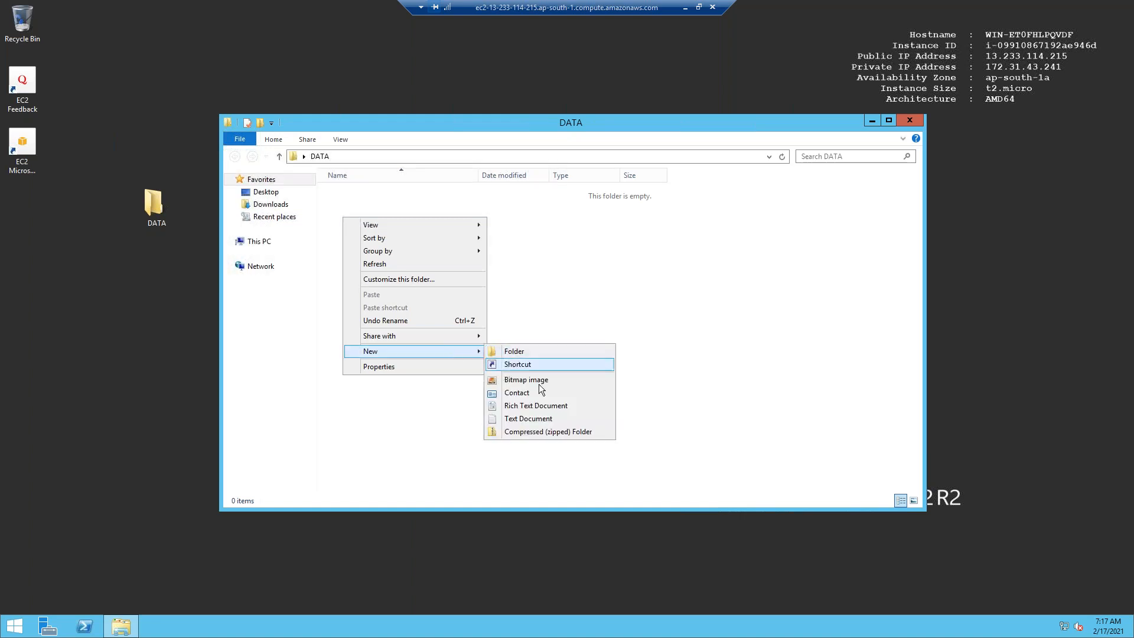
{"action": "left_click", "coordinate": [526, 417]}
{"action": "type", "text": "mydata"}
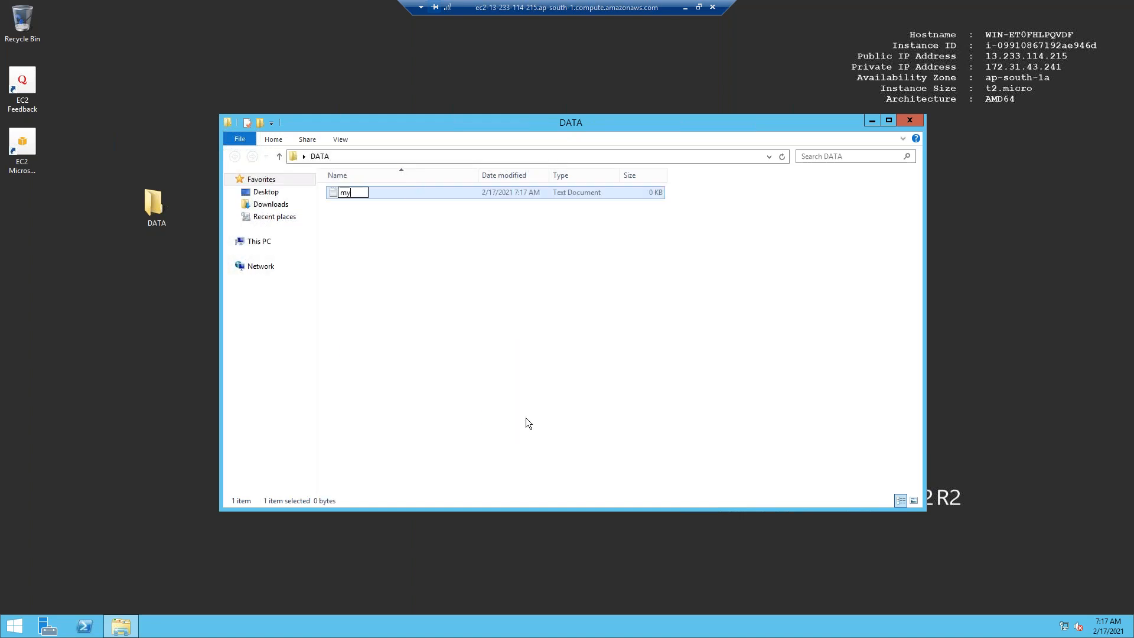
{"action": "left_click", "coordinate": [733, 496]}
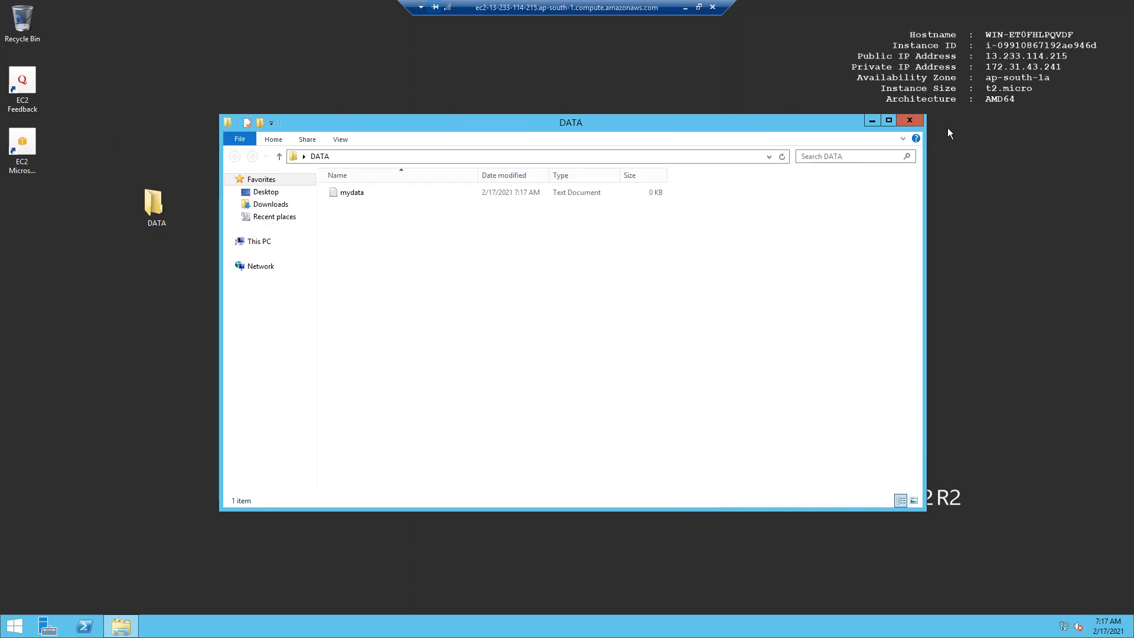
{"action": "left_click", "coordinate": [911, 121]}
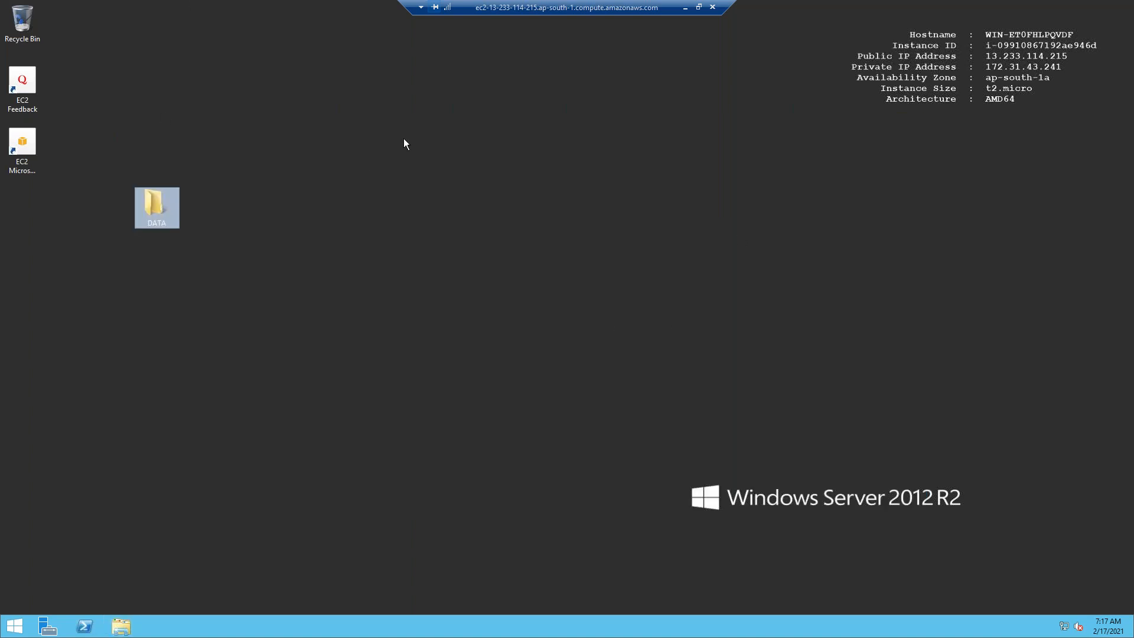
{"action": "left_click", "coordinate": [51, 628]}
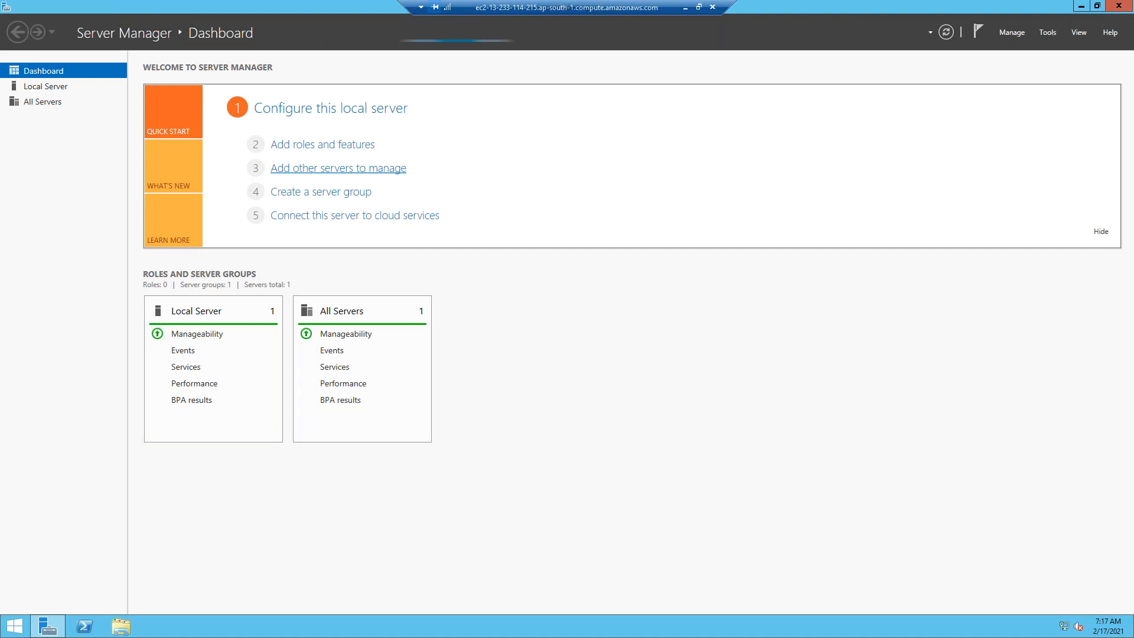
In Add Roles and Features, select the Web Server (IIS) role with its management tools.
{"action": "left_click", "coordinate": [308, 146]}
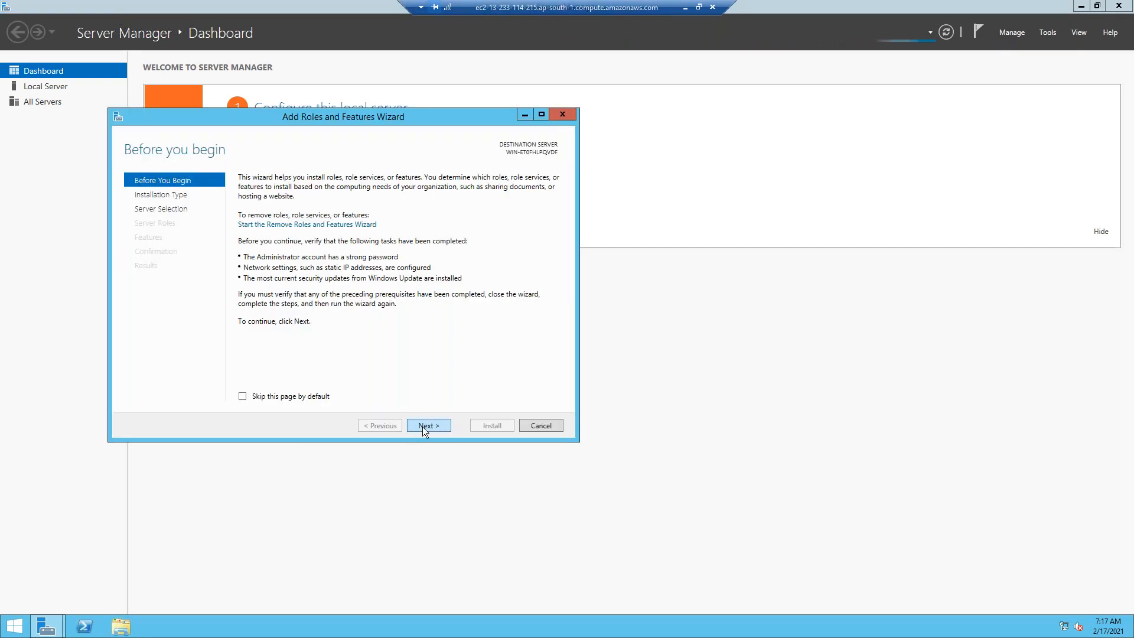
{"action": "left_click", "coordinate": [426, 426]}
{"action": "left_click", "coordinate": [425, 426]}
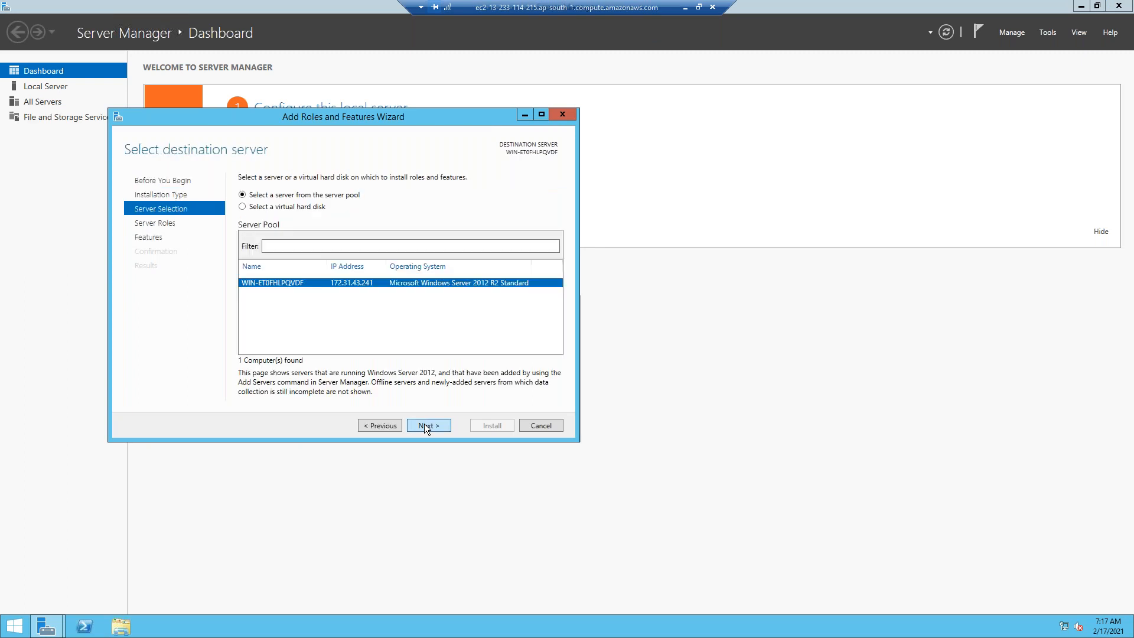
{"action": "left_click", "coordinate": [425, 426]}
{"action": "scroll", "coordinate": [428, 329], "scroll_direction": "down", "scroll_amount": 2}
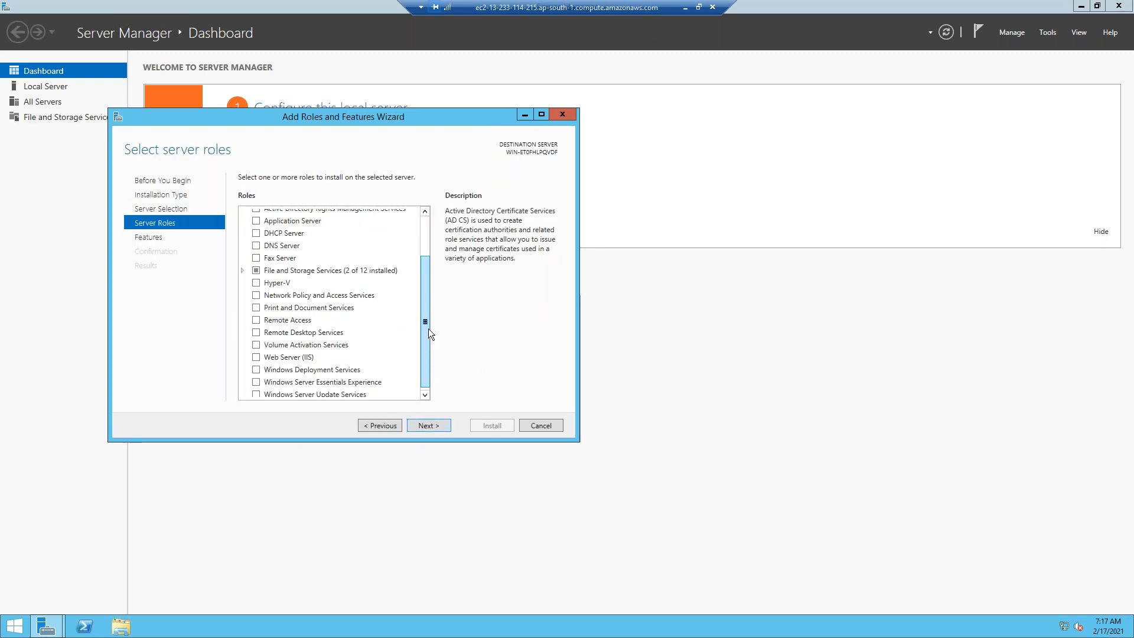
{"action": "left_click", "coordinate": [257, 358]}
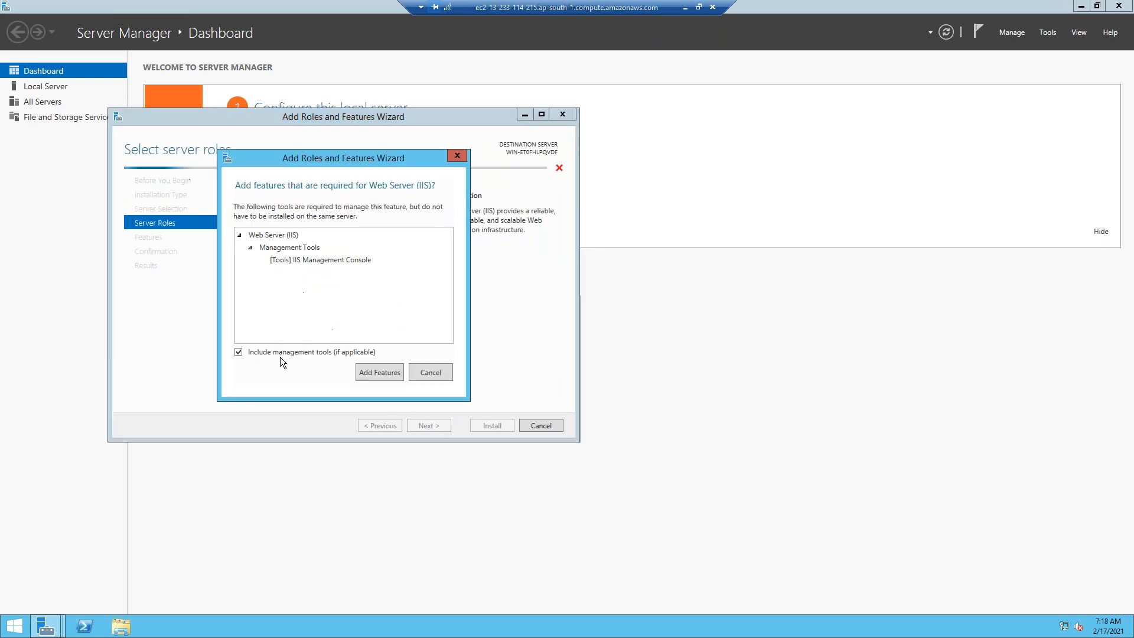
{"action": "left_click", "coordinate": [372, 371]}
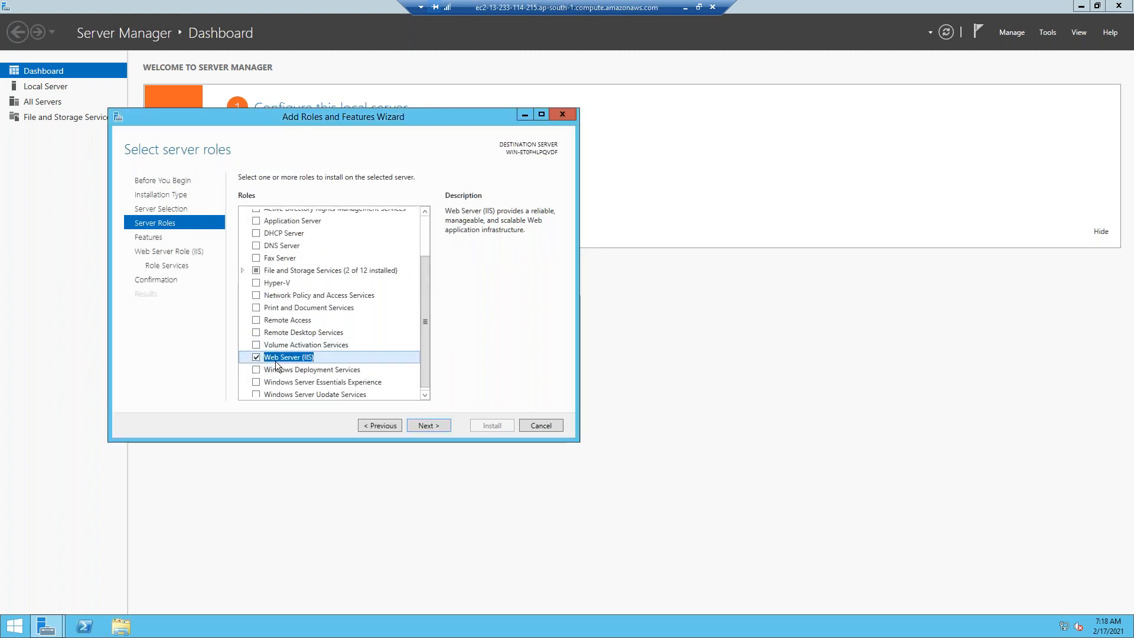
Accept the default role services and start the Web Server (IIS) installation.
{"action": "left_click", "coordinate": [425, 423]}
{"action": "left_click", "coordinate": [425, 423]}
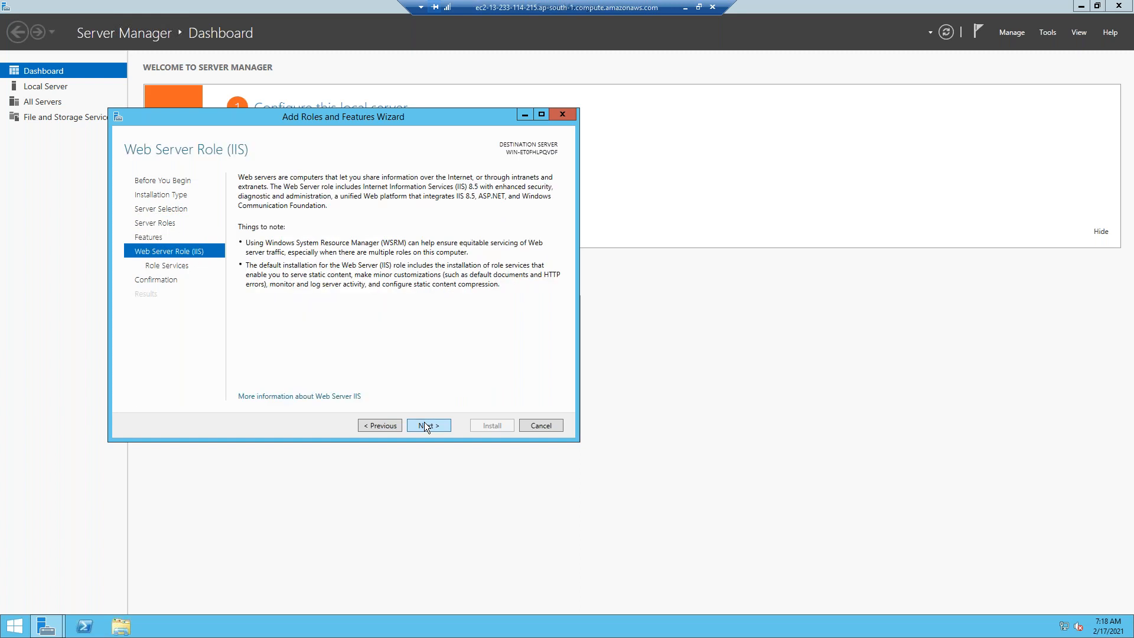
{"action": "left_click", "coordinate": [424, 422]}
{"action": "left_click", "coordinate": [424, 421]}
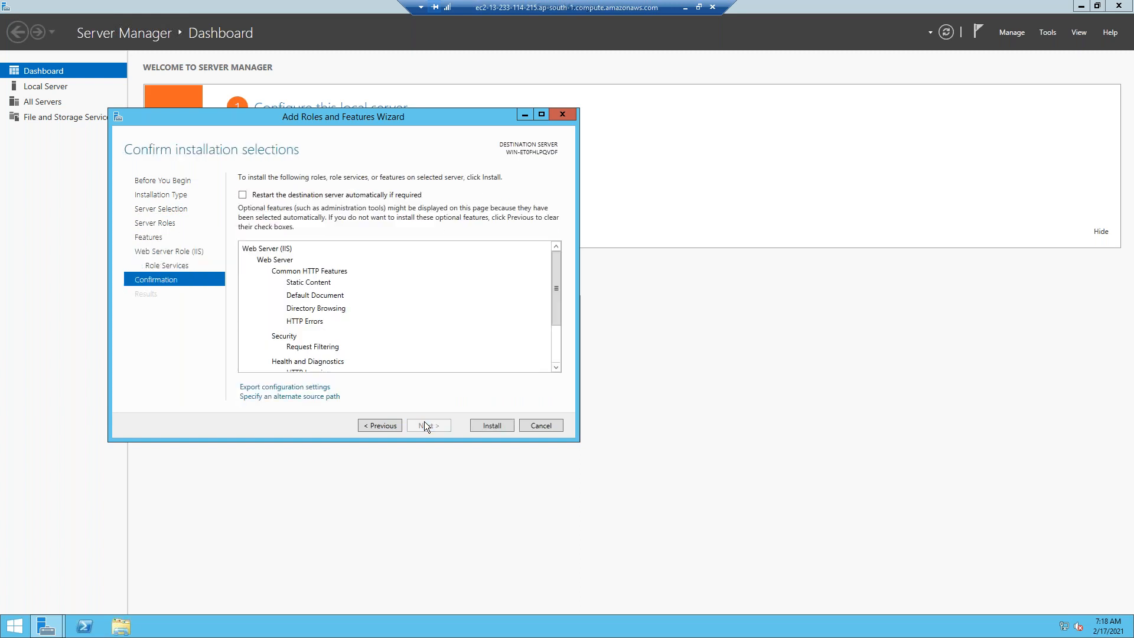
{"action": "left_click", "coordinate": [499, 429]}
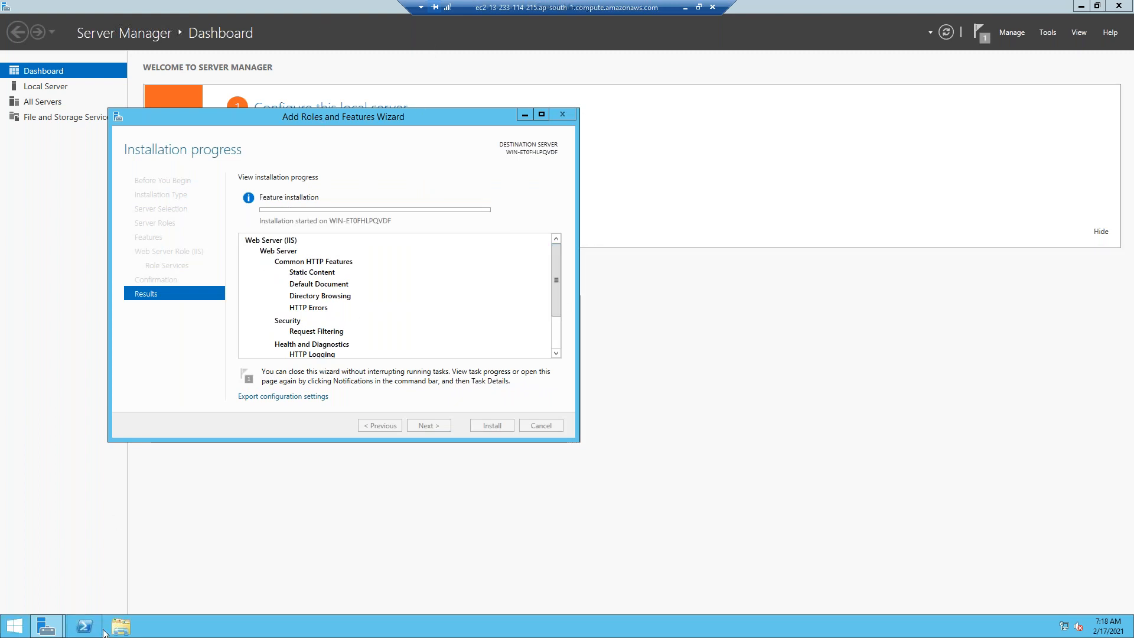
{"action": "left_click", "coordinate": [121, 633]}
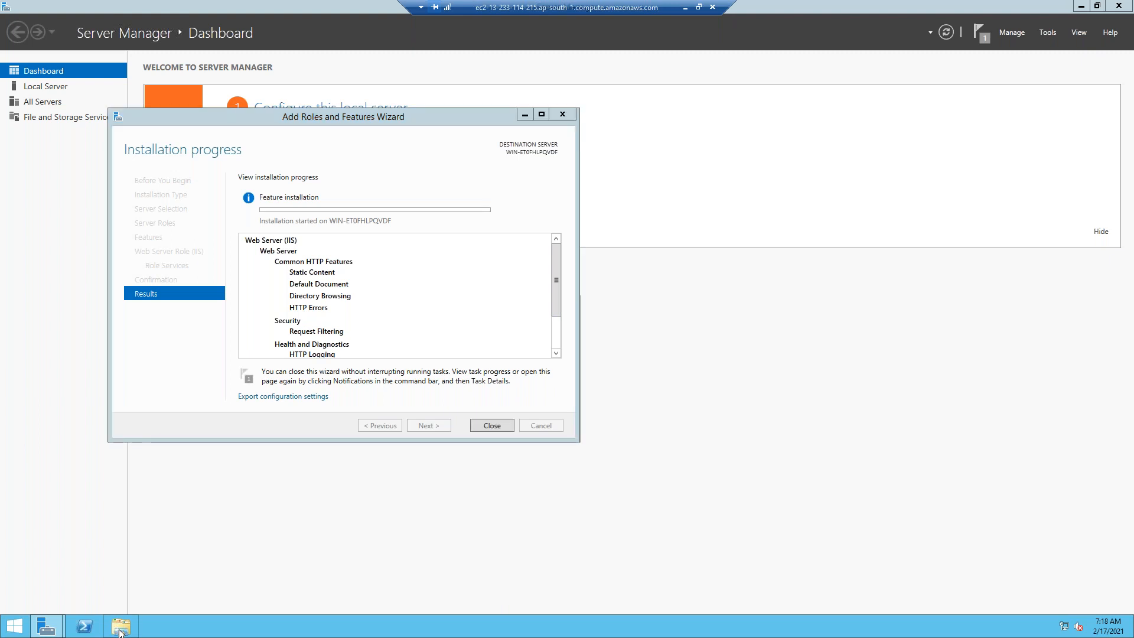
Browse to C:\inetpub\wwwroot and open the iis-85 image in Paint.
{"action": "left_click", "coordinate": [376, 286]}
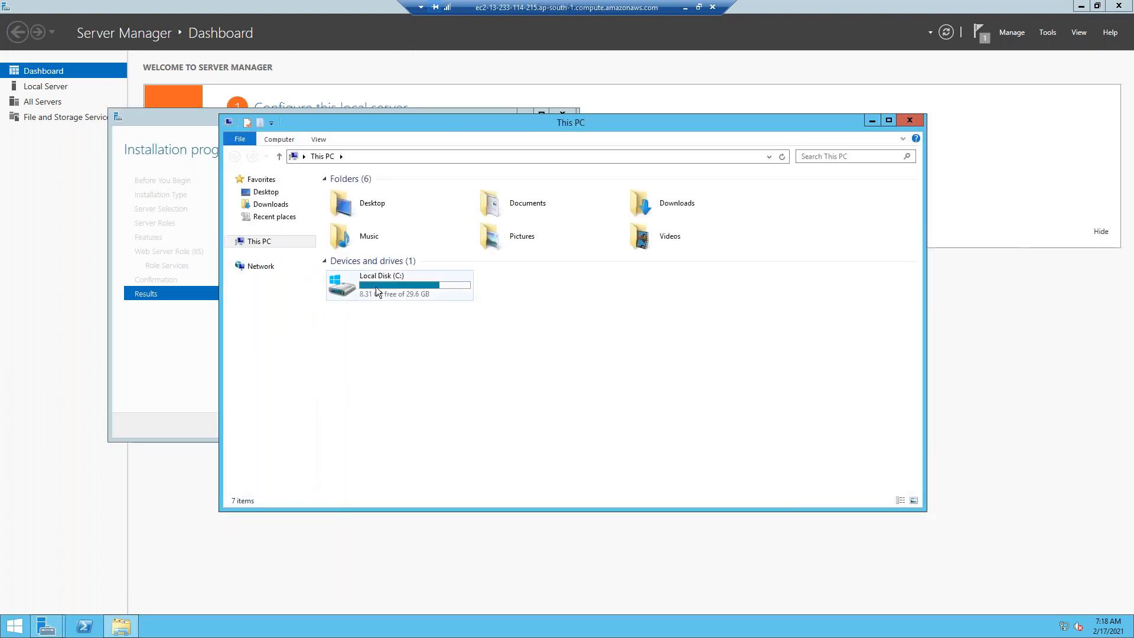
{"action": "double_click", "coordinate": [376, 285]}
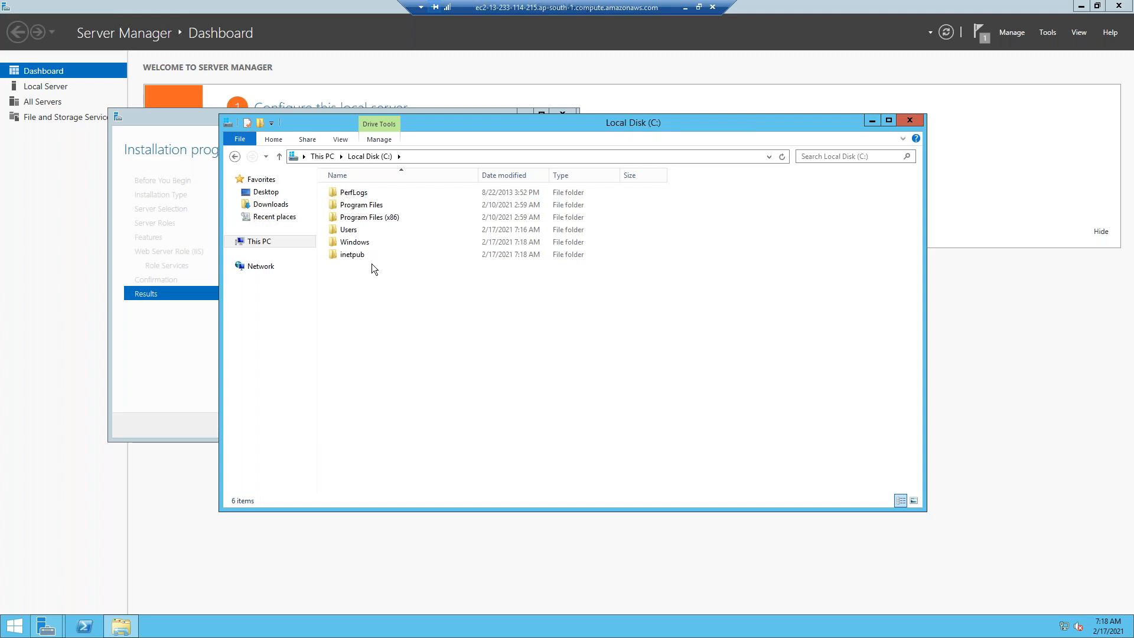
{"action": "double_click", "coordinate": [360, 258]}
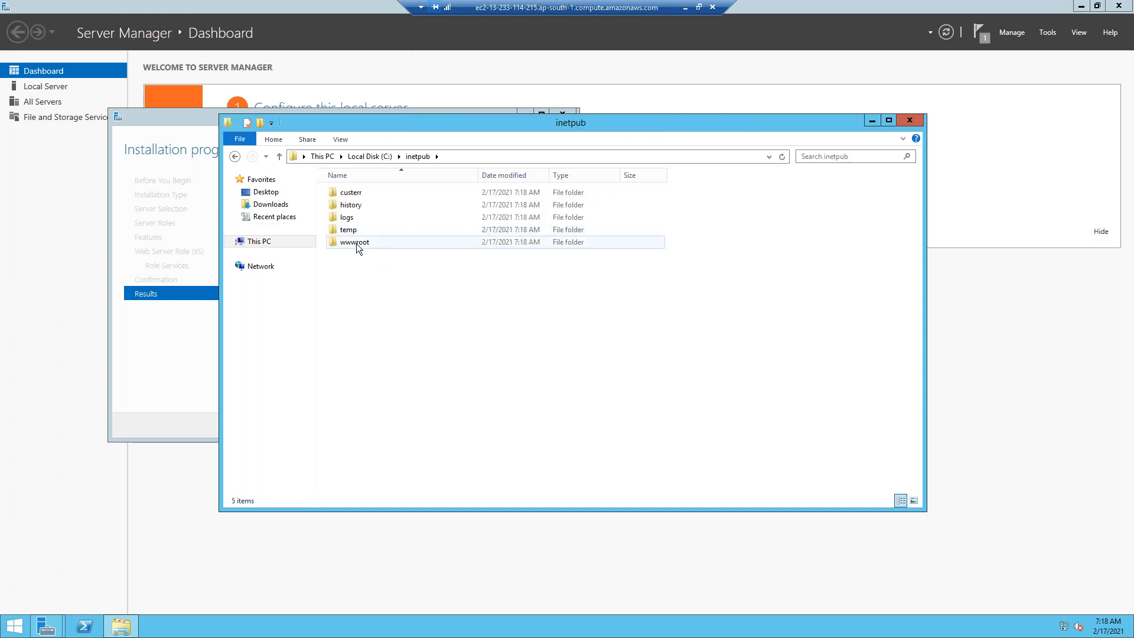
{"action": "double_click", "coordinate": [356, 243]}
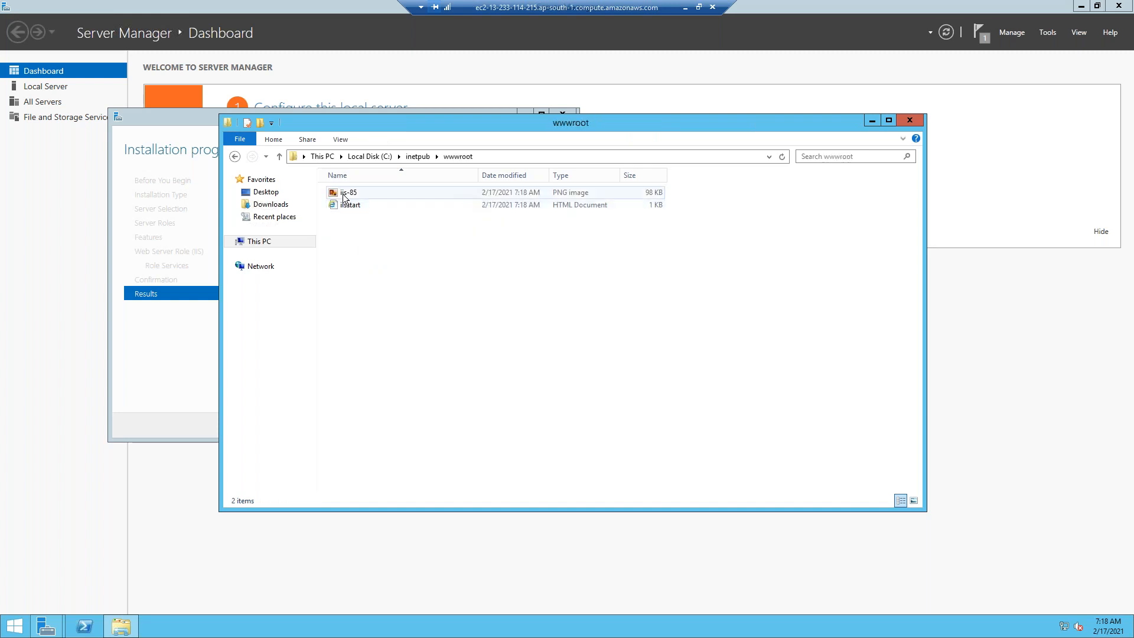
{"action": "right_click", "coordinate": [344, 196]}
{"action": "left_click", "coordinate": [370, 204]}
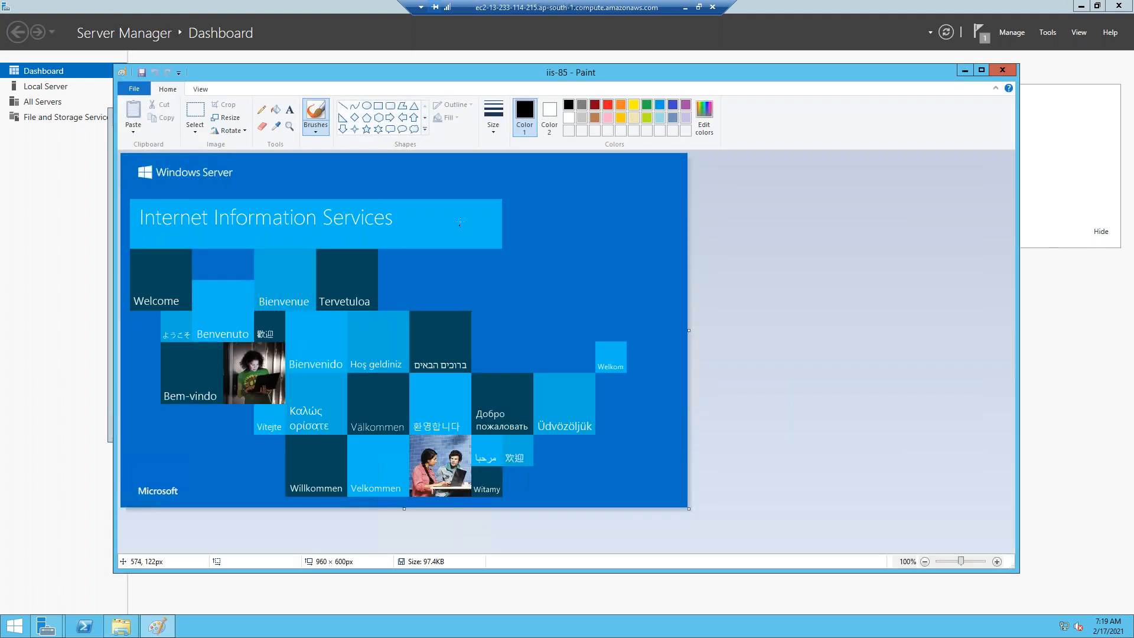
Fill the iis-85 image's blue background with purple.
{"action": "left_click", "coordinate": [685, 105]}
{"action": "left_click", "coordinate": [529, 168]}
{"action": "left_click", "coordinate": [276, 110]}
{"action": "left_click", "coordinate": [532, 177]}
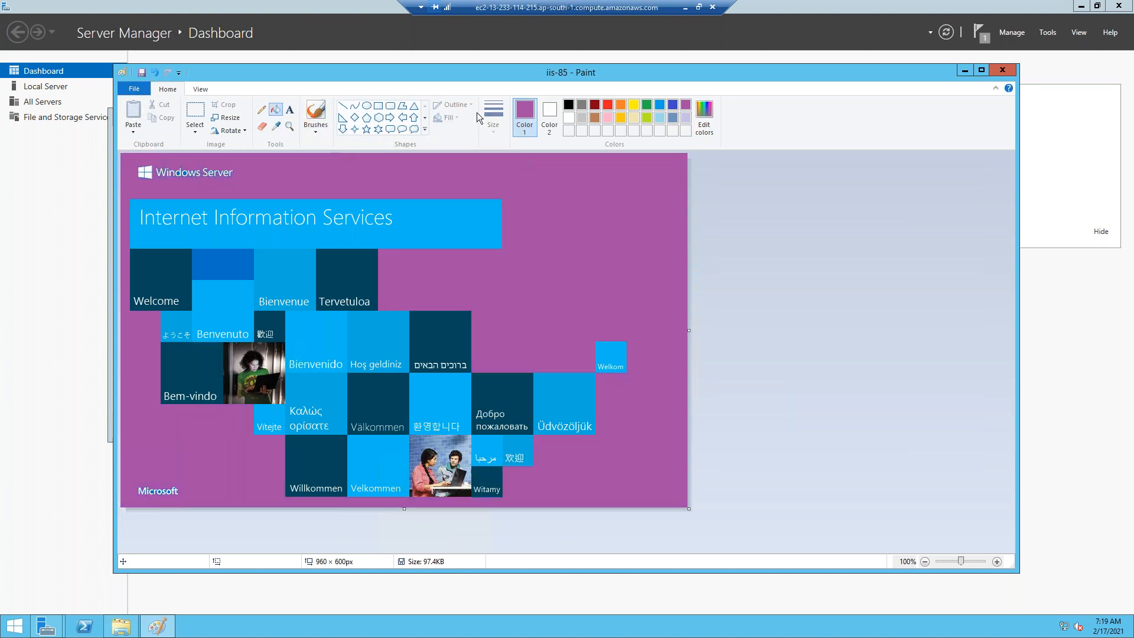
Add 48 pt black text 'This is my Autascaling' / 'Web server Web page' on two lines.
{"action": "left_click", "coordinate": [568, 105]}
{"action": "left_click", "coordinate": [290, 110]}
{"action": "left_click", "coordinate": [273, 166]}
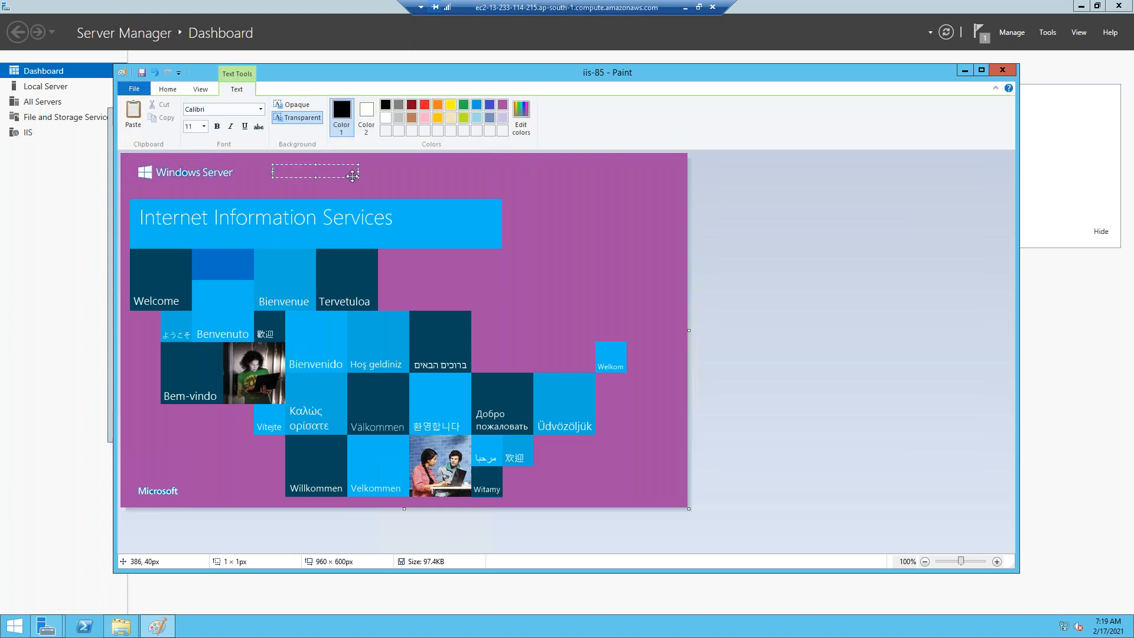
{"action": "left_click_drag", "start_coordinate": [358, 176], "coordinate": [649, 348]}
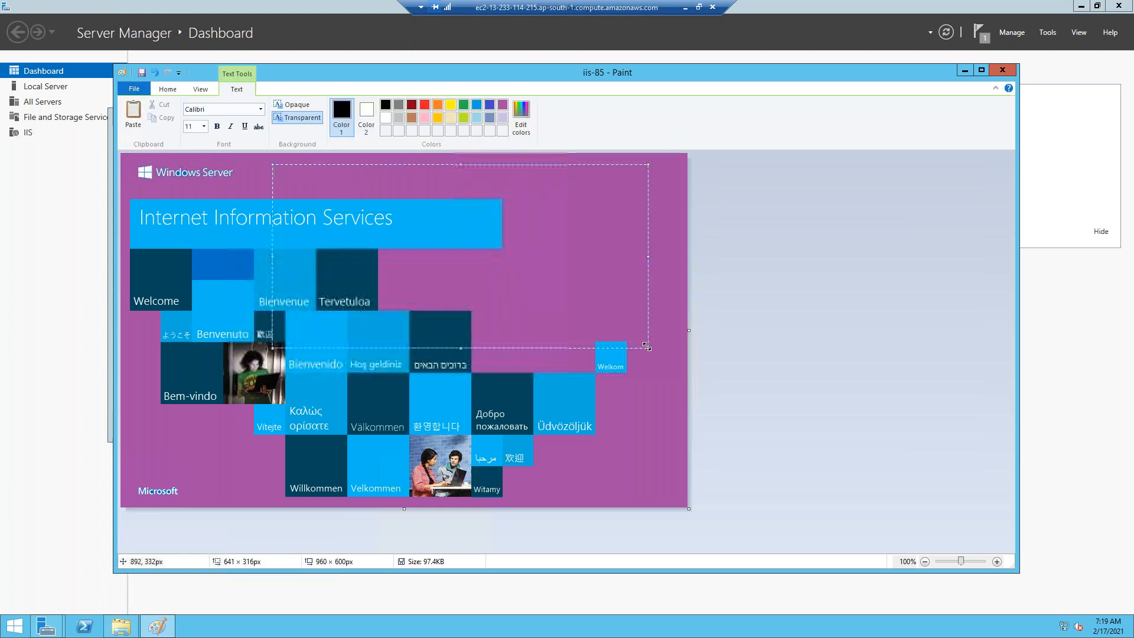
{"action": "left_click", "coordinate": [204, 126]}
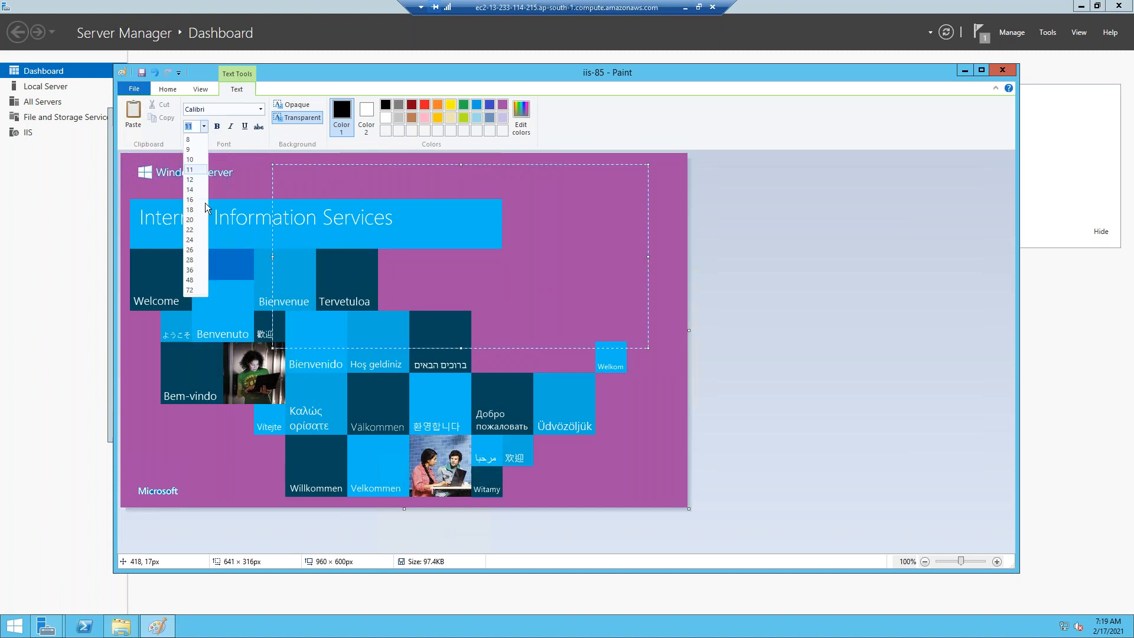
{"action": "left_click", "coordinate": [191, 280]}
{"action": "type", "text": "This is my Autascaling"}
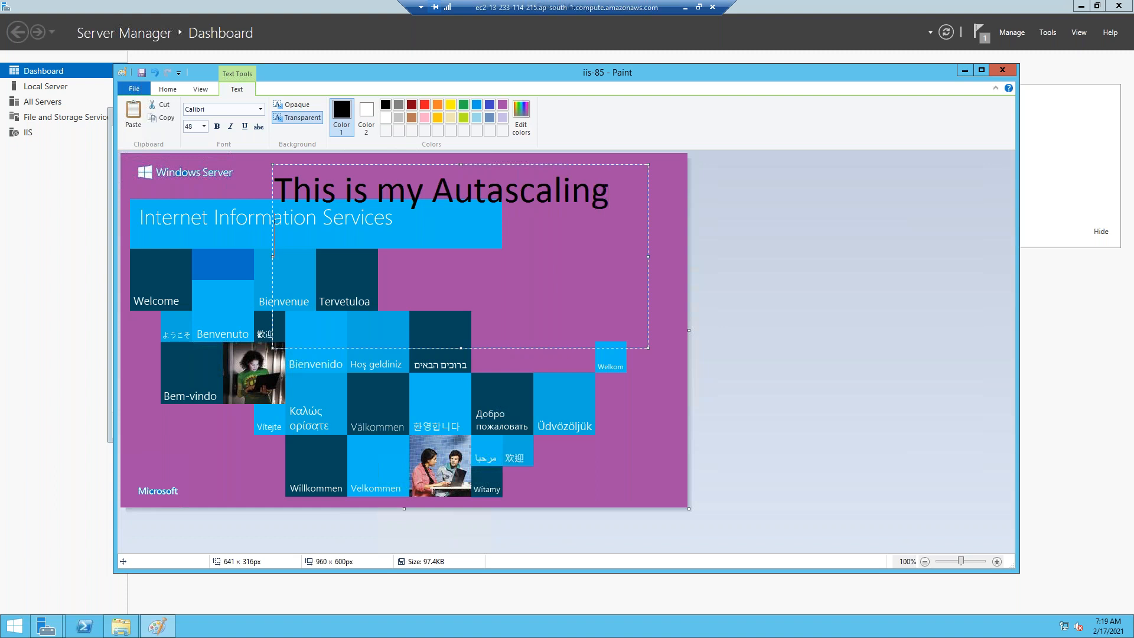
{"action": "key", "text": "Return"}
{"action": "type", "text": "Web s"}
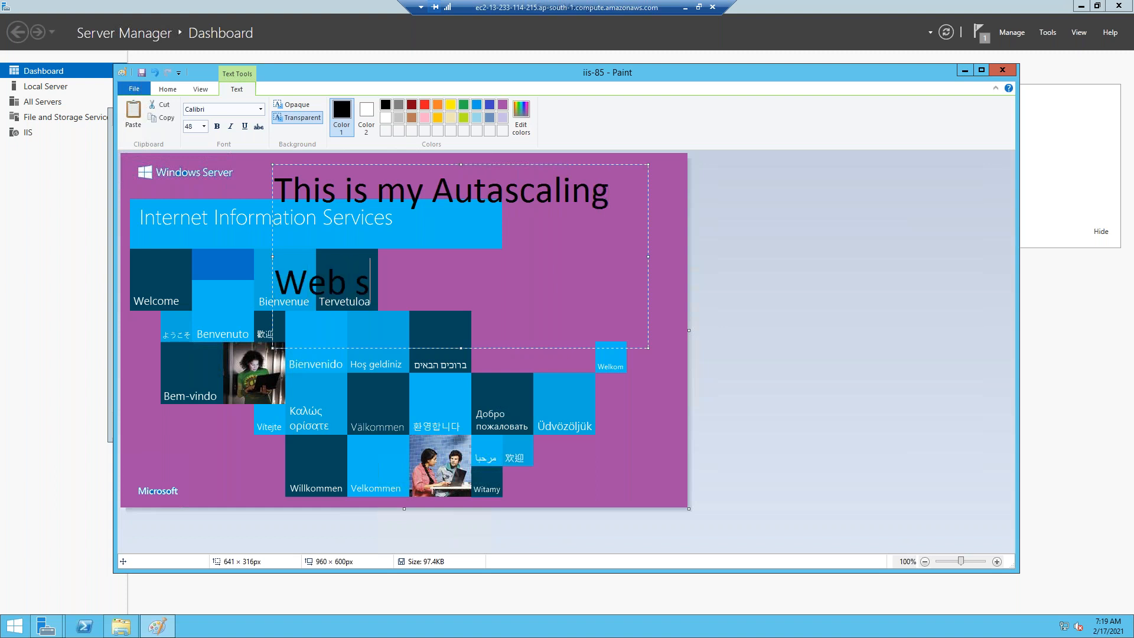
{"action": "type", "text": "erver"}
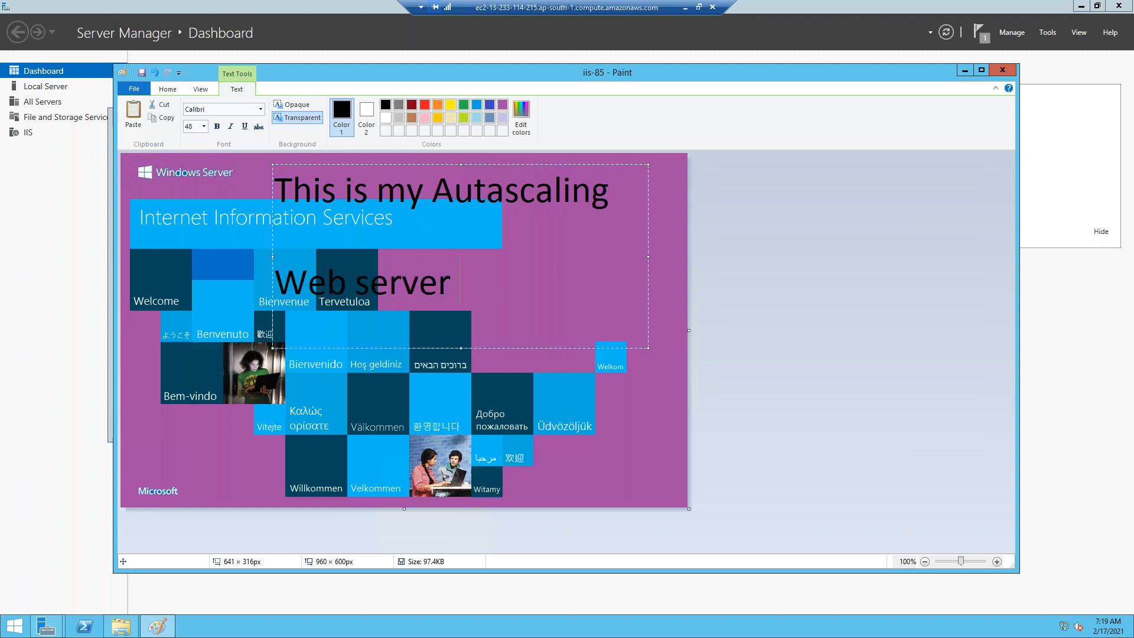
{"action": "type", "text": " Web Pw"}
{"action": "key", "text": "BackSpace"}
{"action": "key", "text": "BackSpace"}
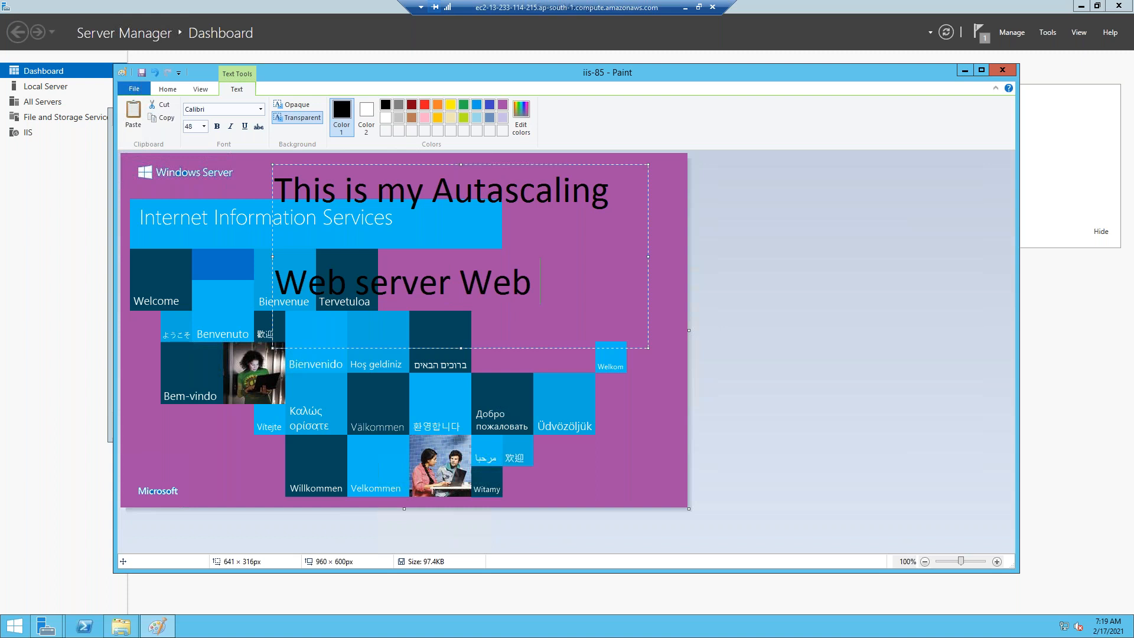
{"action": "type", "text": "page"}
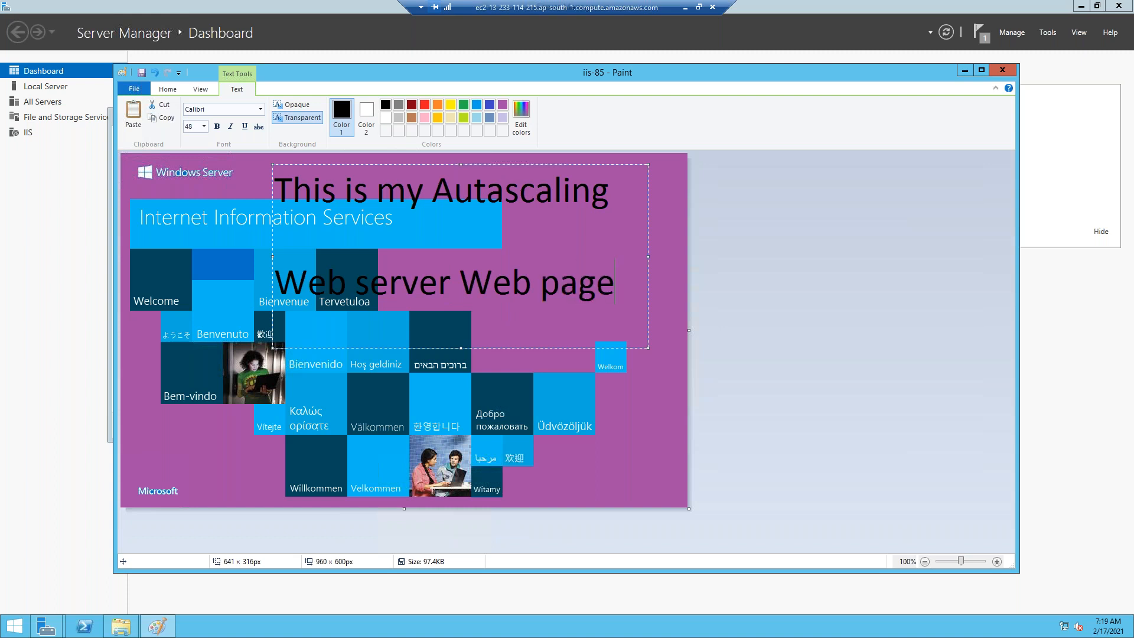
Make the text bold and underlined, then save the image and close Paint.
{"action": "key", "text": "ctrl+a"}
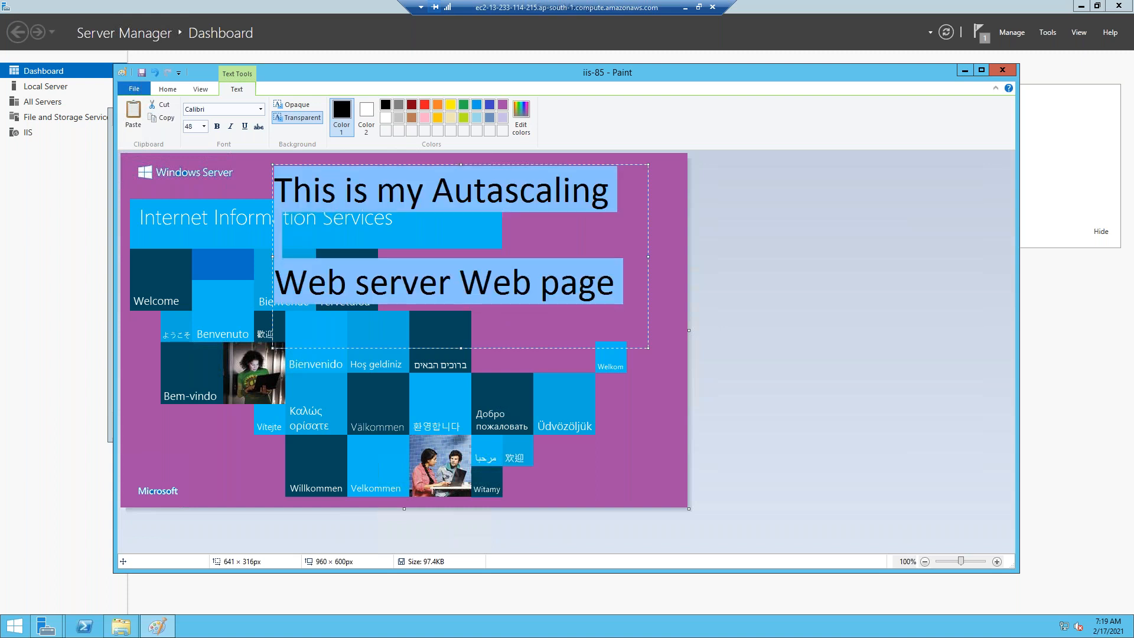
{"action": "left_click", "coordinate": [219, 126]}
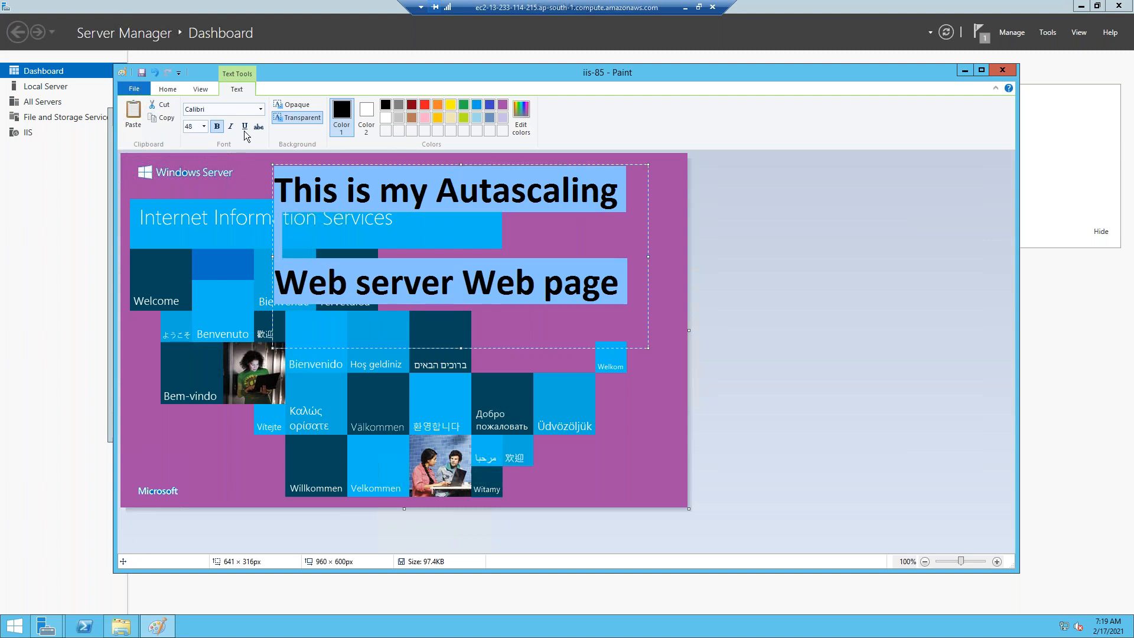
{"action": "left_click", "coordinate": [246, 127]}
{"action": "left_click", "coordinate": [222, 223]}
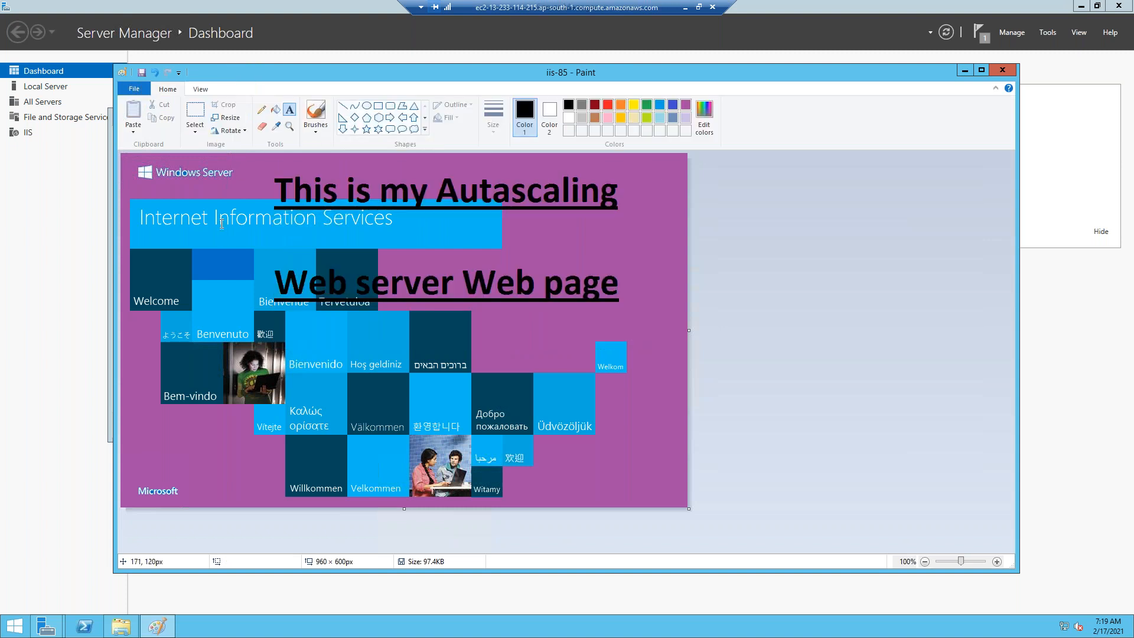
{"action": "key", "text": "ctrl+s"}
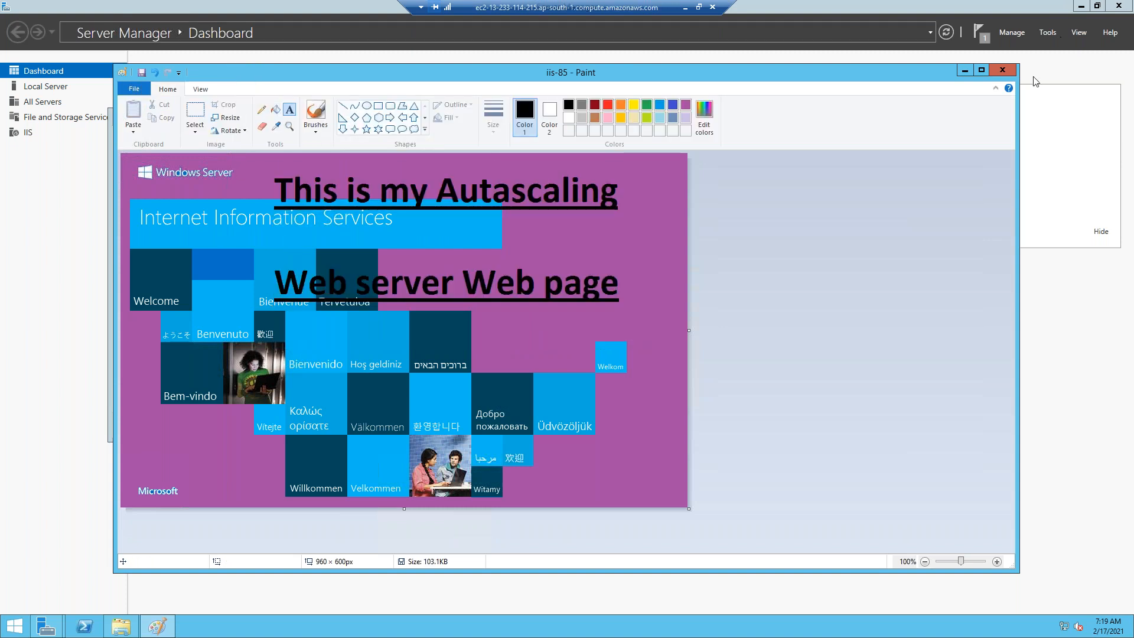
{"action": "left_click", "coordinate": [1009, 72]}
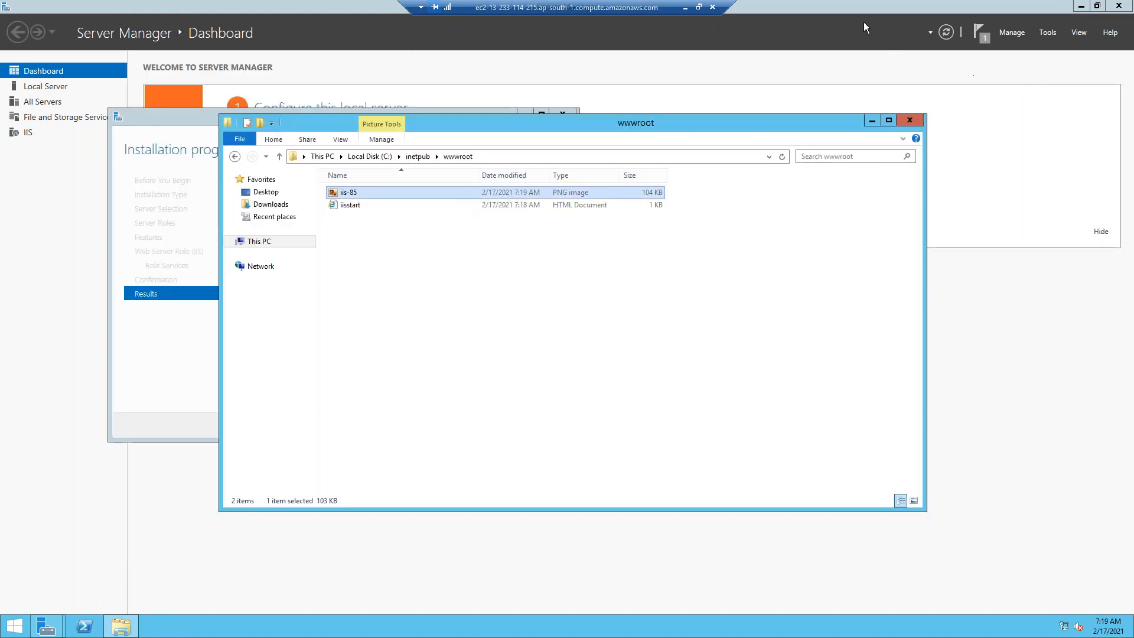
Close the wwwroot folder and Server Manager, go to the desktop and open Run.
{"action": "left_click", "coordinate": [910, 120]}
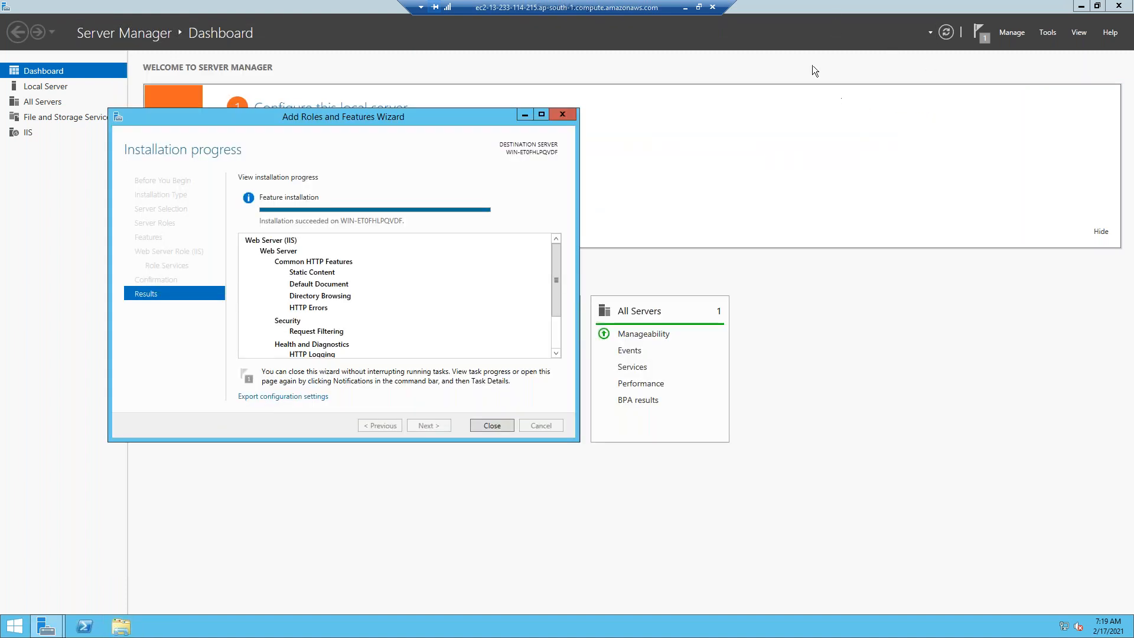
{"action": "left_click_drag", "start_coordinate": [800, 9], "coordinate": [892, 98]}
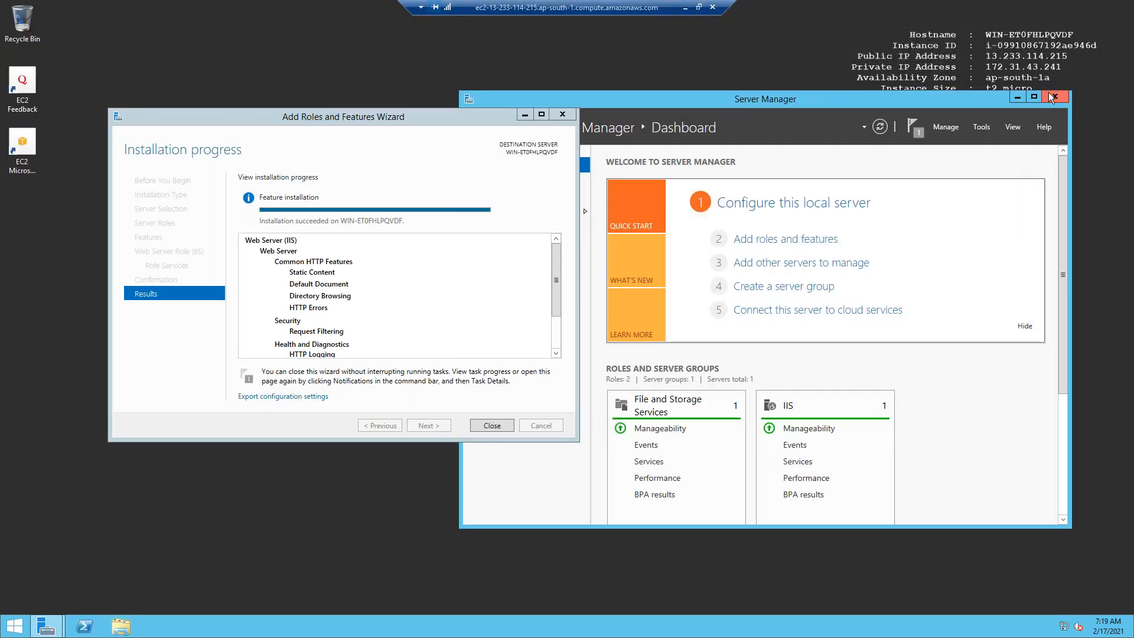
{"action": "left_click", "coordinate": [1048, 93]}
{"action": "left_click", "coordinate": [472, 178]}
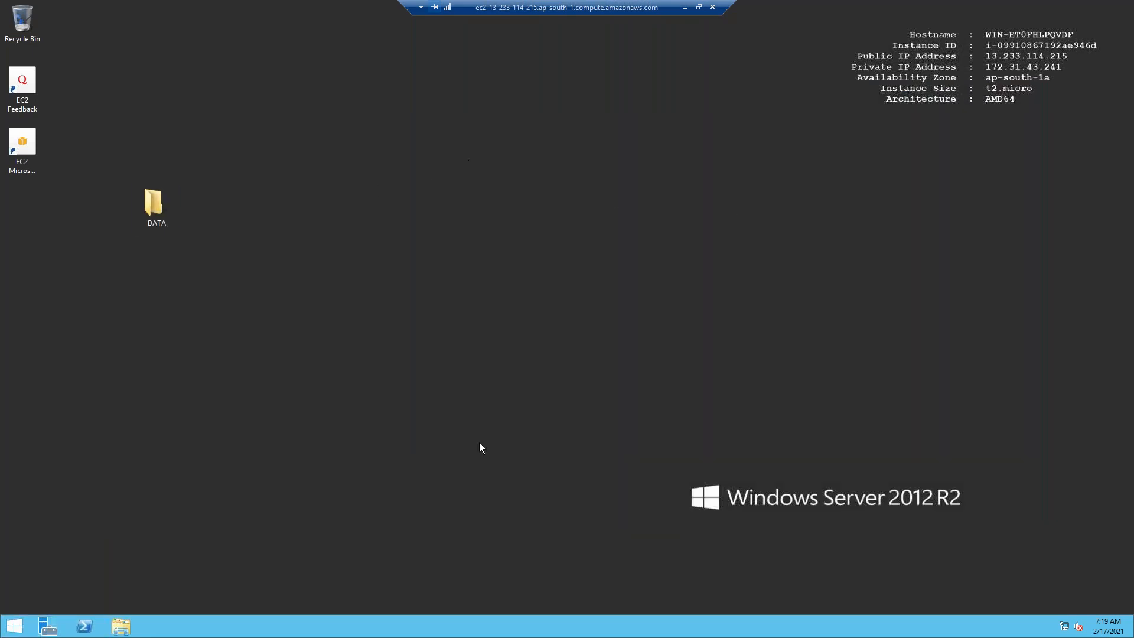
{"action": "key", "text": "super"}
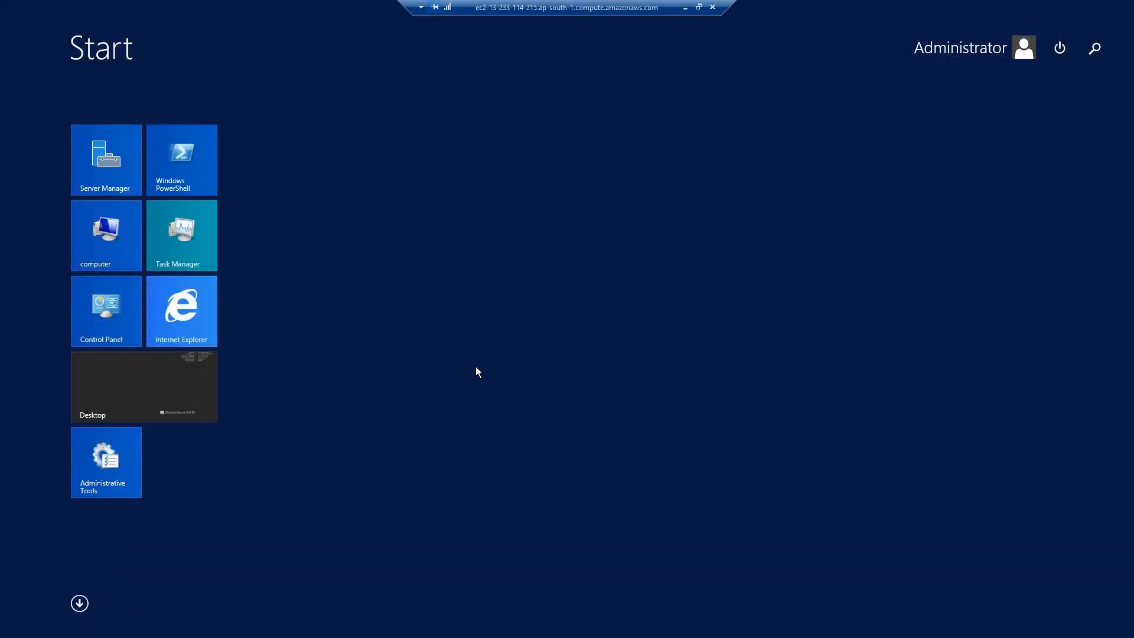
{"action": "left_click", "coordinate": [134, 376]}
{"action": "key", "text": "super+r"}
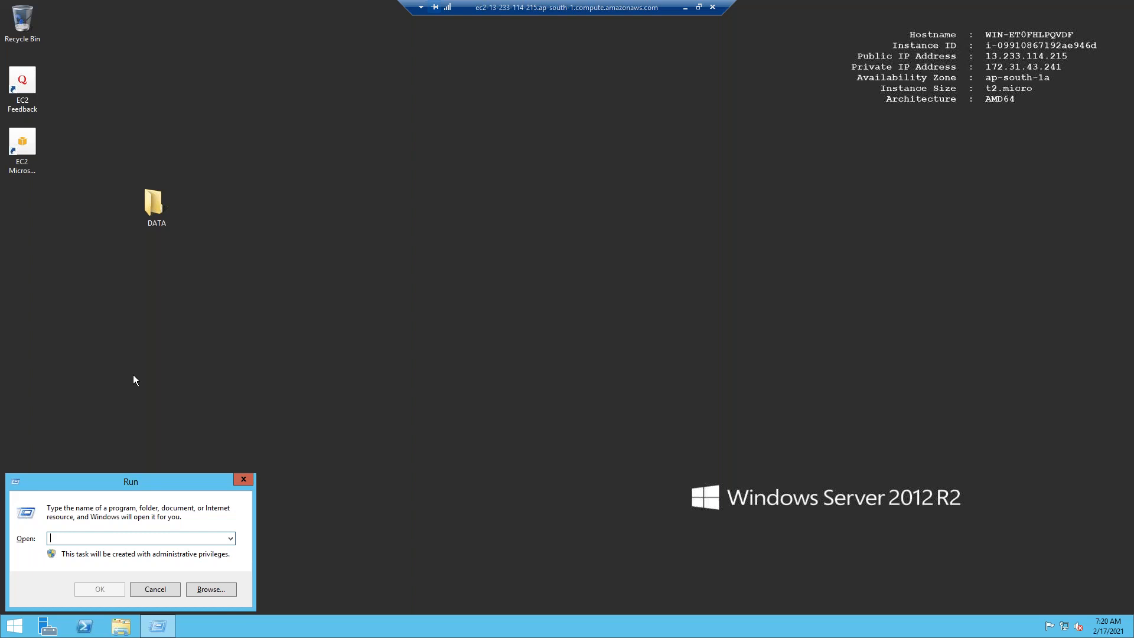
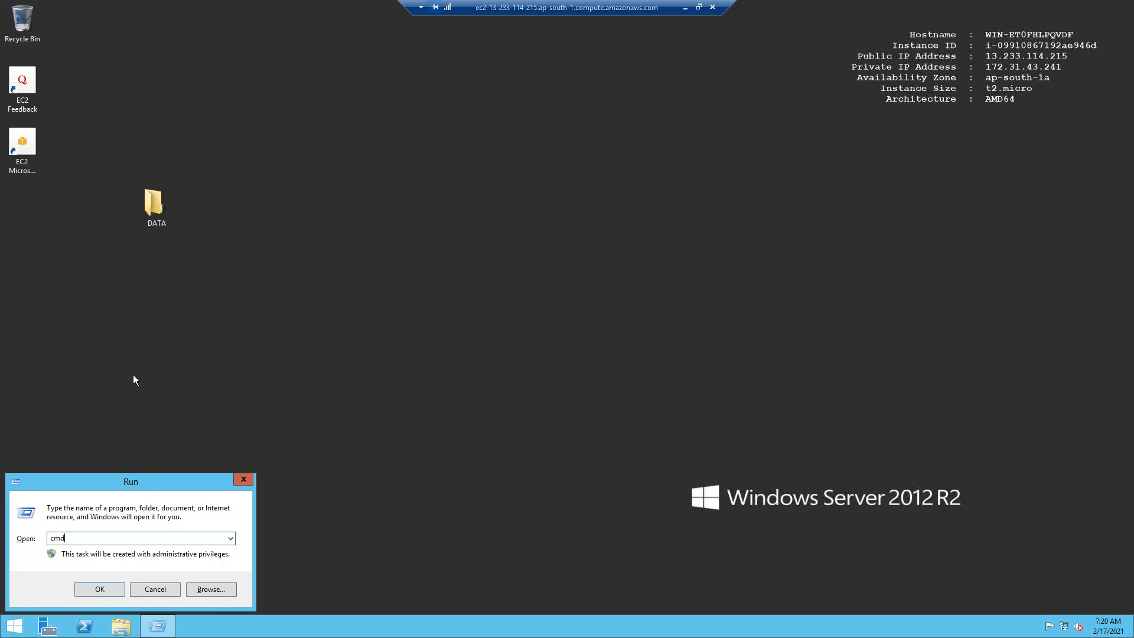
Run 'net user administrator' with a new password in cmd, close it, and disconnect.
{"action": "key", "text": "Return"}
{"action": "key", "text": "Return"}
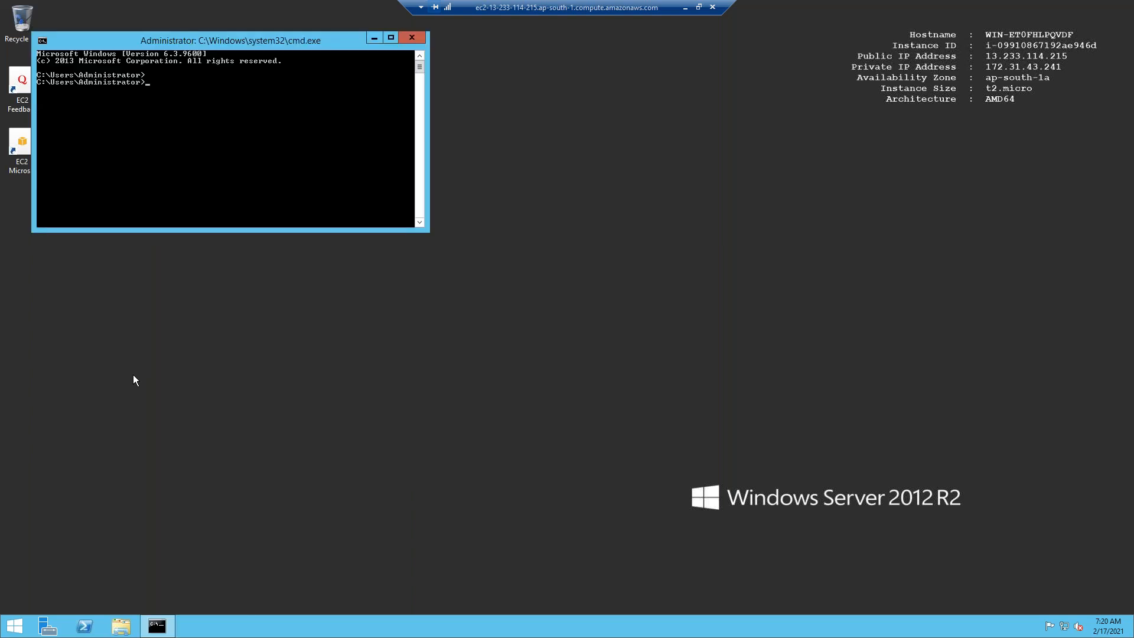
{"action": "key", "text": "Return"}
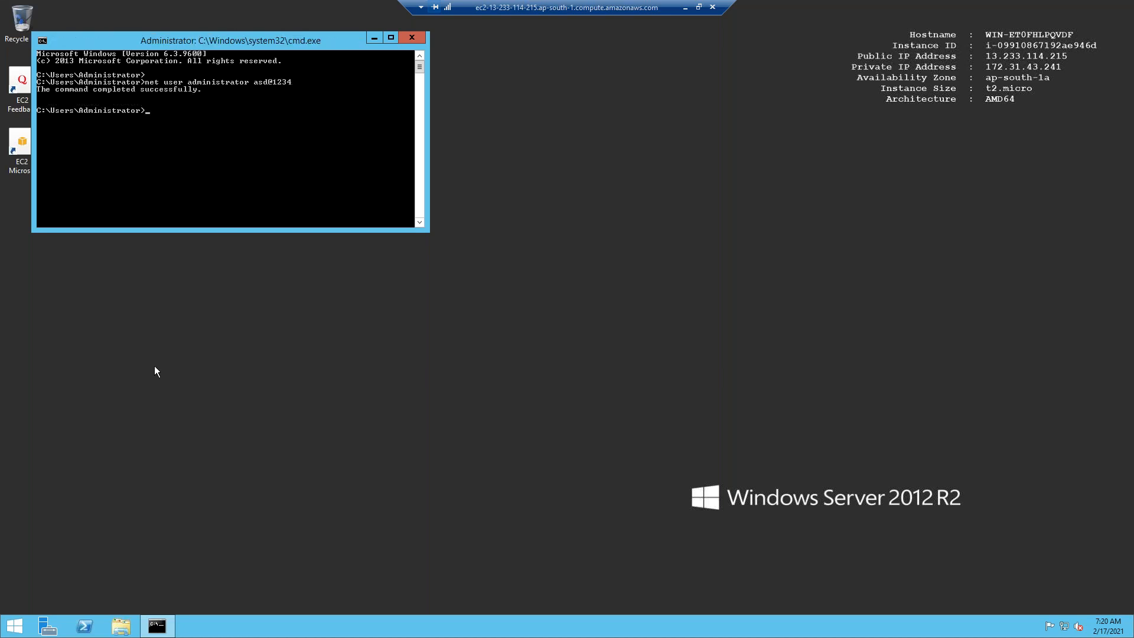
{"action": "left_click", "coordinate": [413, 35]}
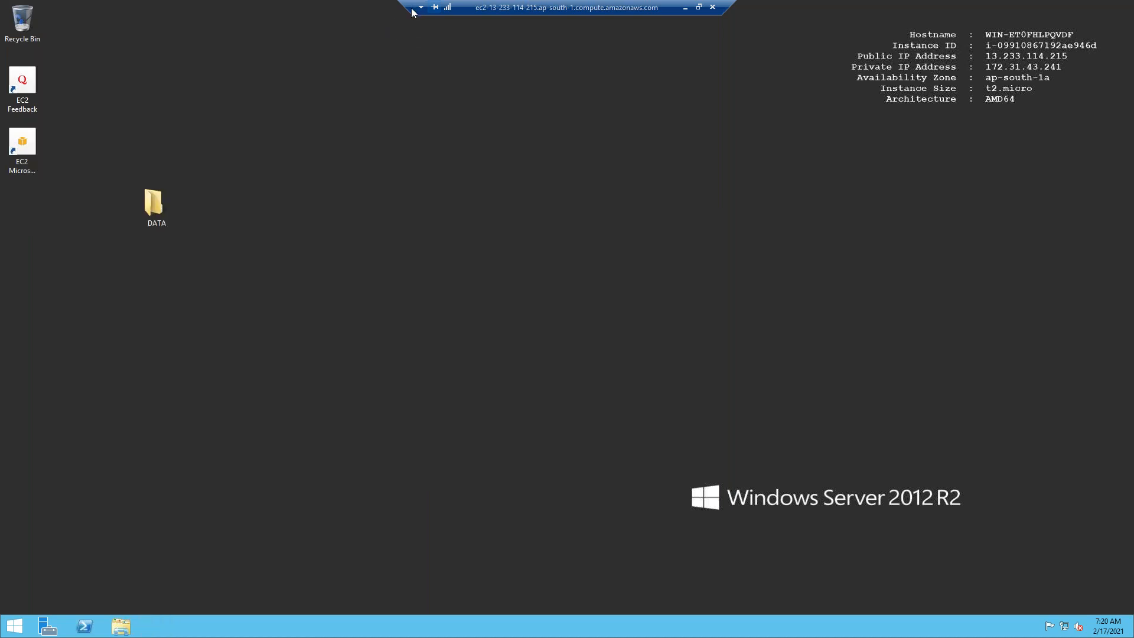
{"action": "left_click", "coordinate": [712, 7]}
Confirm the disconnect and copy the webserver's public IPv4 address from Instances.
{"action": "left_click", "coordinate": [605, 339]}
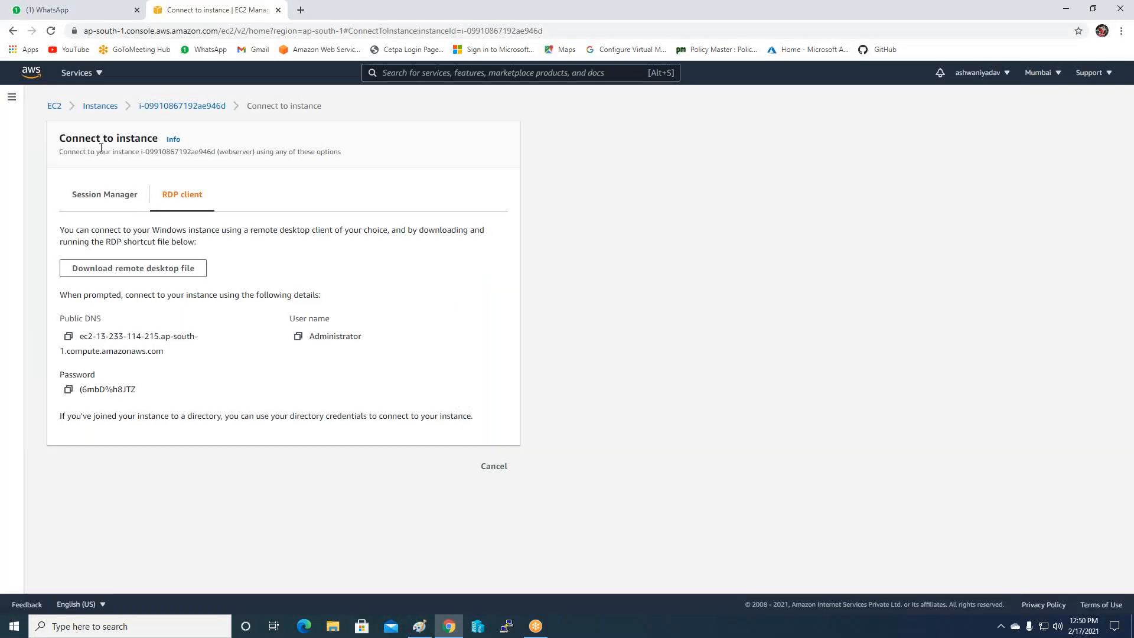
{"action": "left_click", "coordinate": [90, 107]}
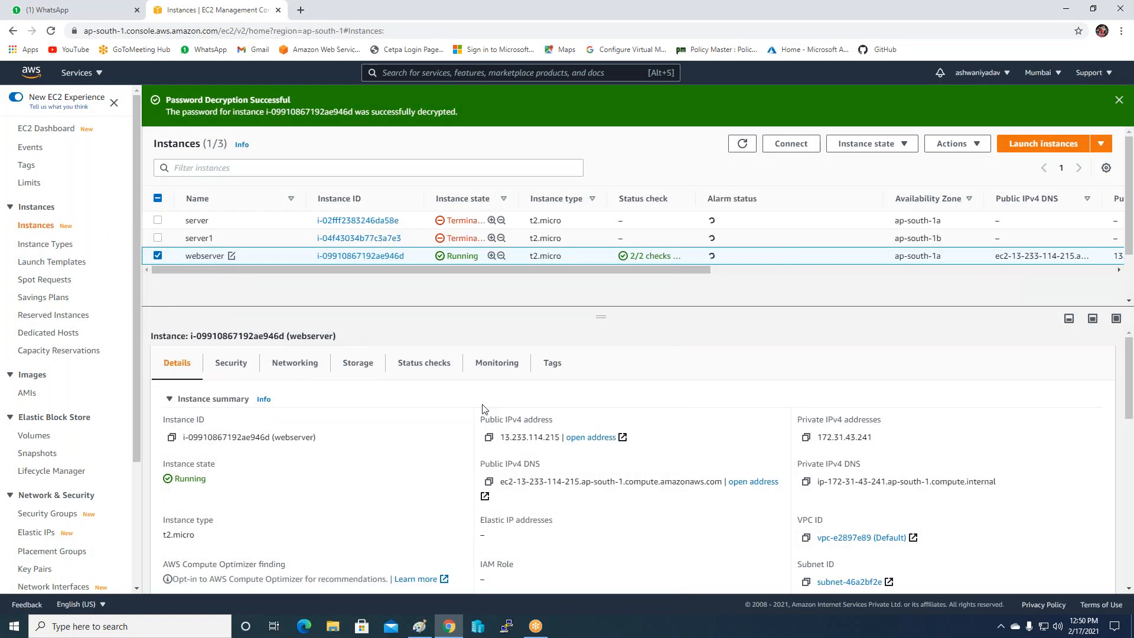
{"action": "left_click", "coordinate": [489, 437]}
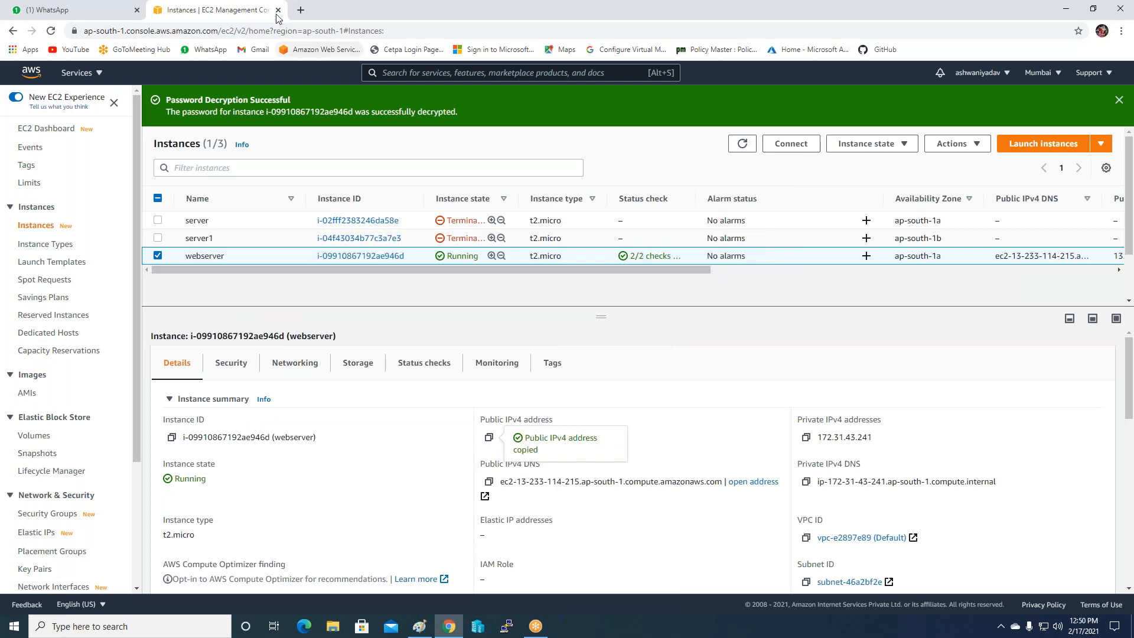
Load 13.233.114.215 in a new tab to see the custom IIS page, then return to EC2.
{"action": "left_click", "coordinate": [300, 10]}
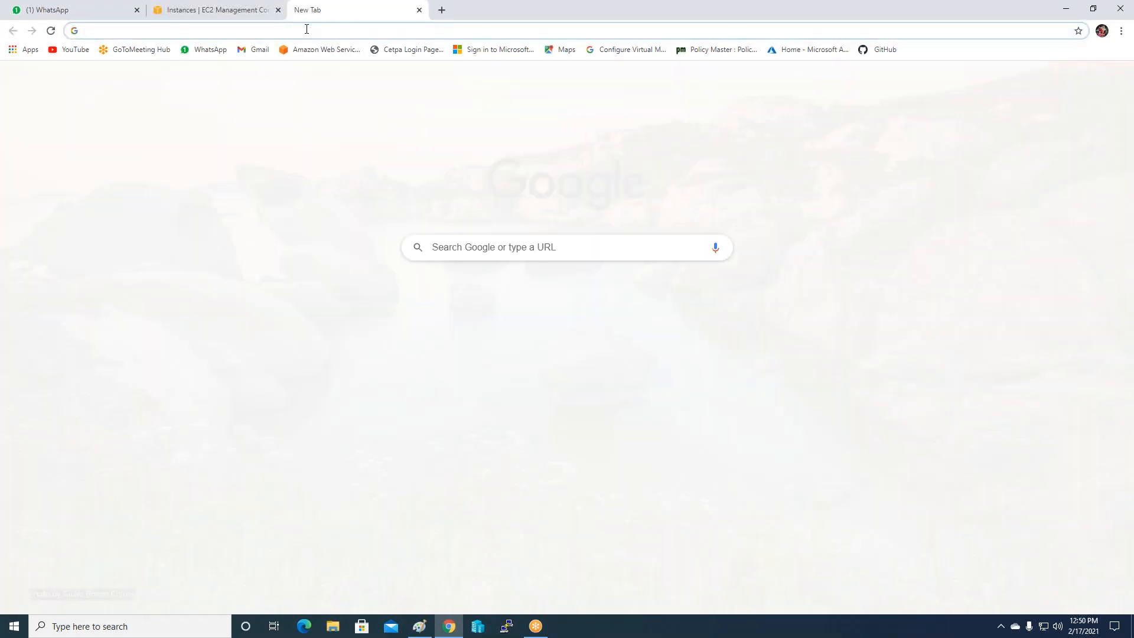
{"action": "left_click", "coordinate": [307, 29]}
{"action": "key", "text": "ctrl+v"}
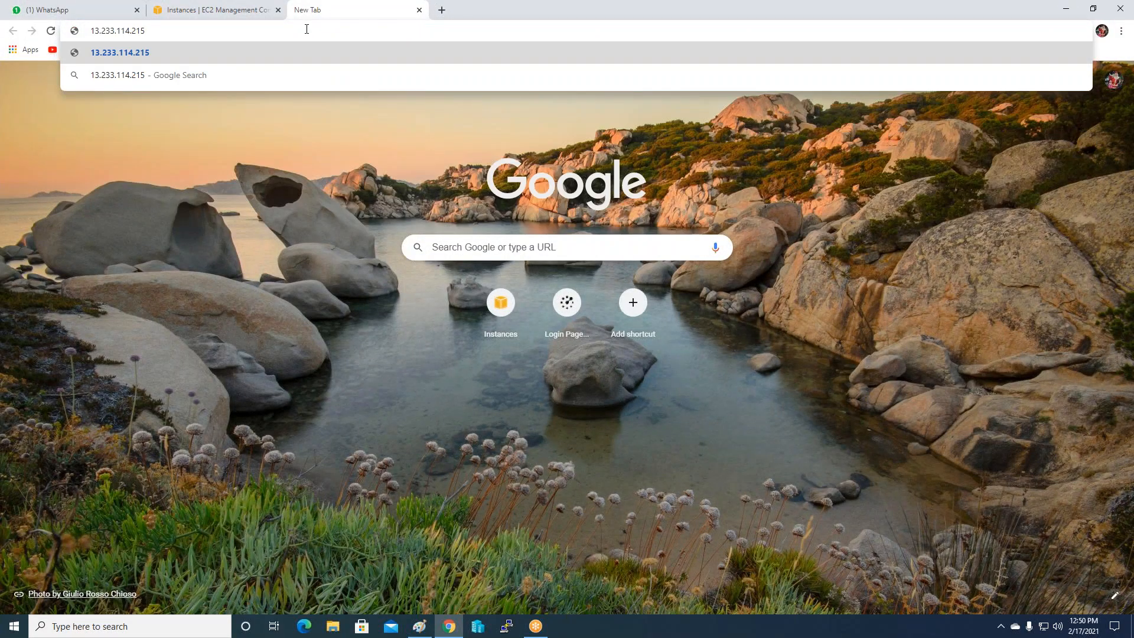
{"action": "key", "text": "Return"}
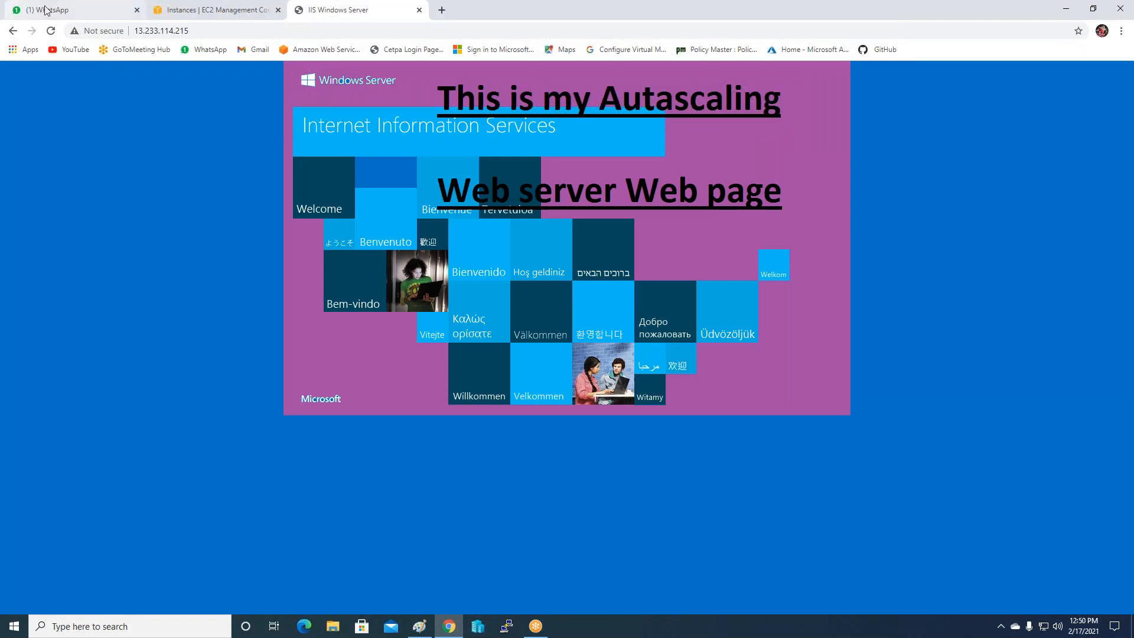
{"action": "left_click", "coordinate": [210, 28]}
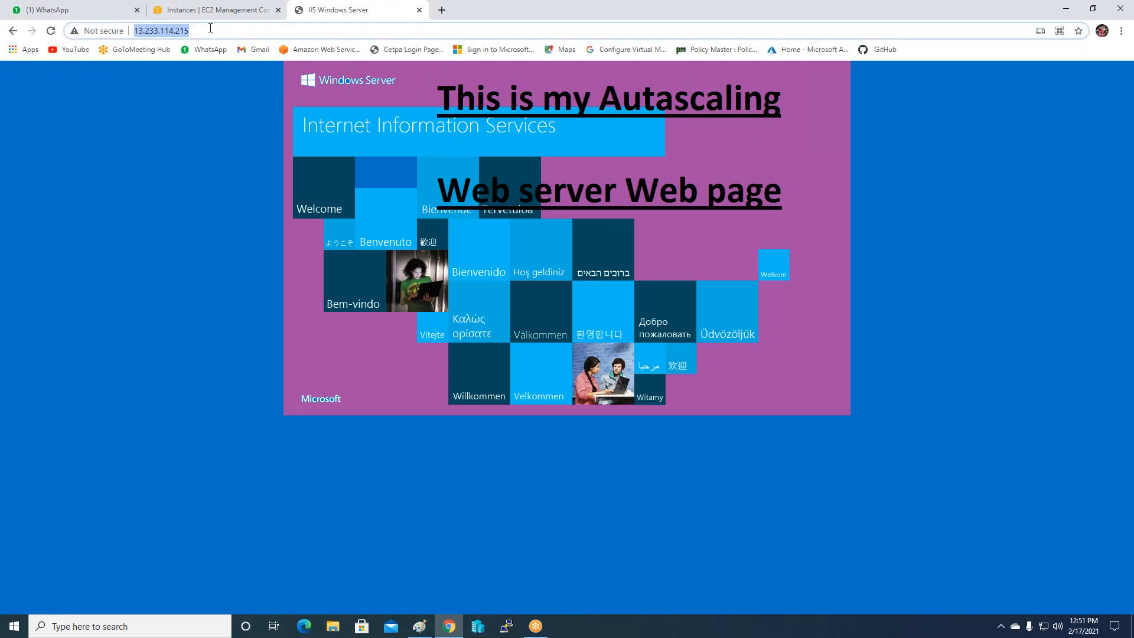
{"action": "left_click", "coordinate": [210, 29]}
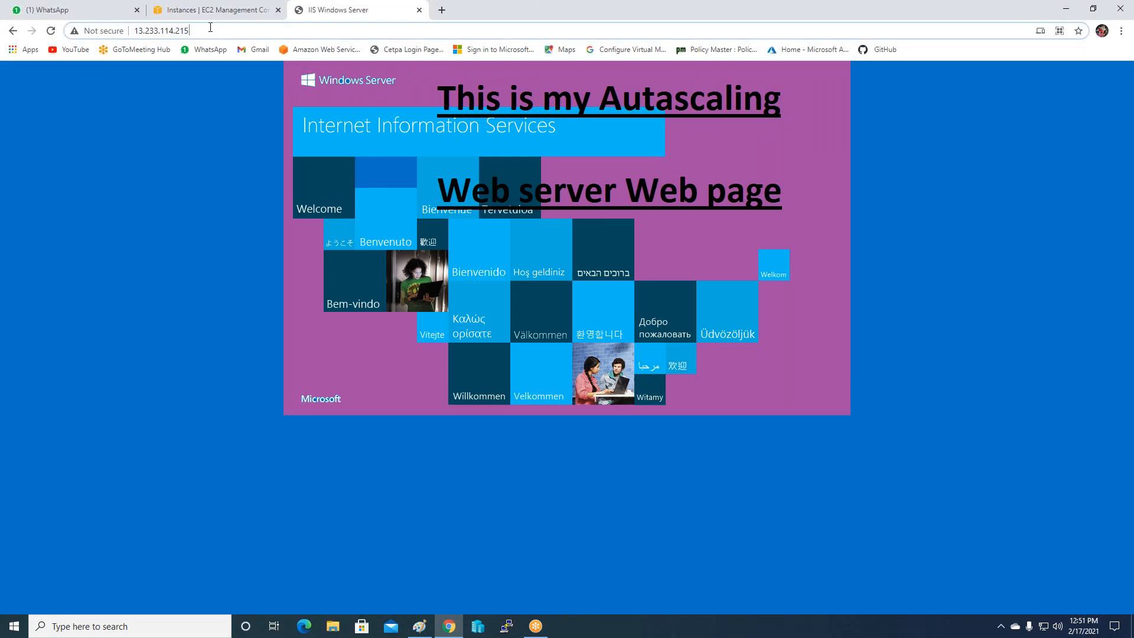
{"action": "left_click", "coordinate": [905, 28]}
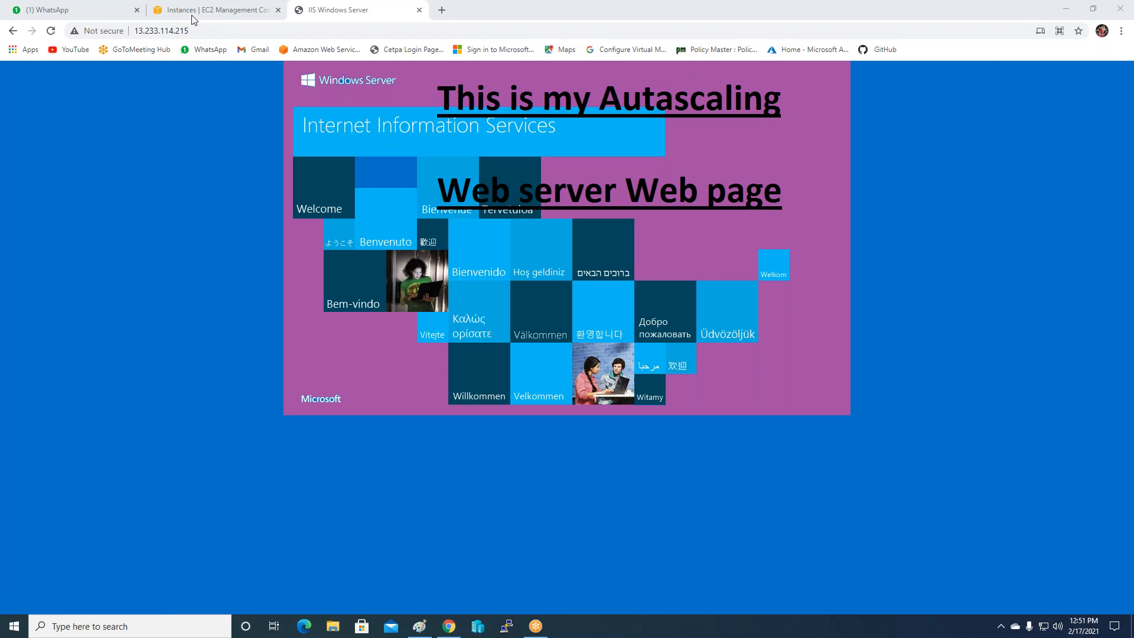
{"action": "left_click", "coordinate": [210, 10]}
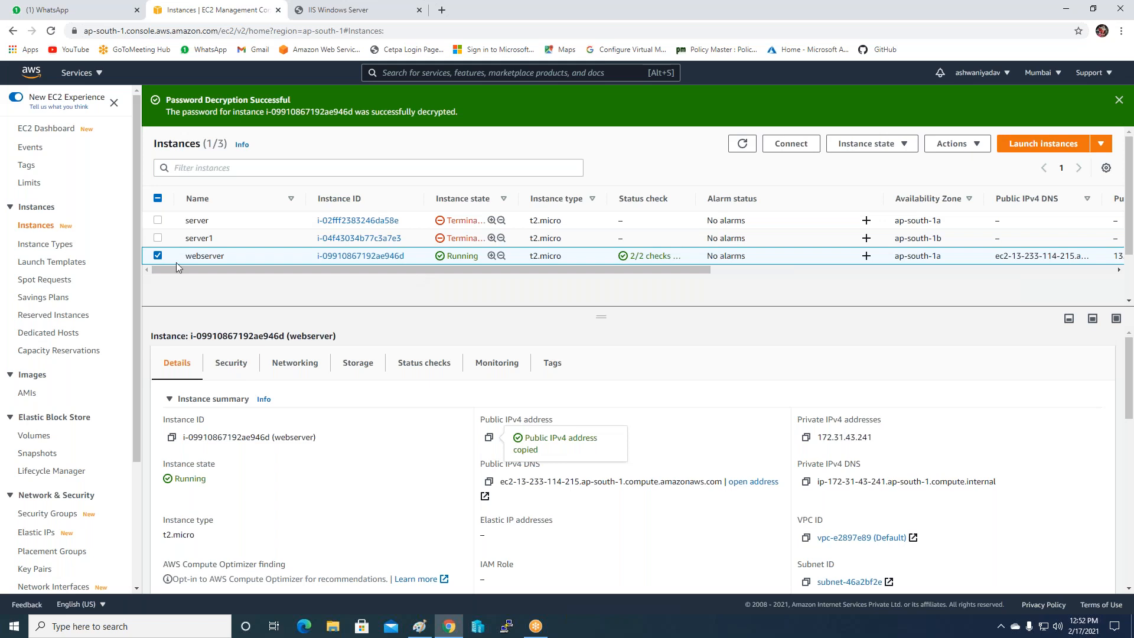
Create an image named MY-WEbserver-AMI from the webserver instance.
{"action": "left_click", "coordinate": [925, 48]}
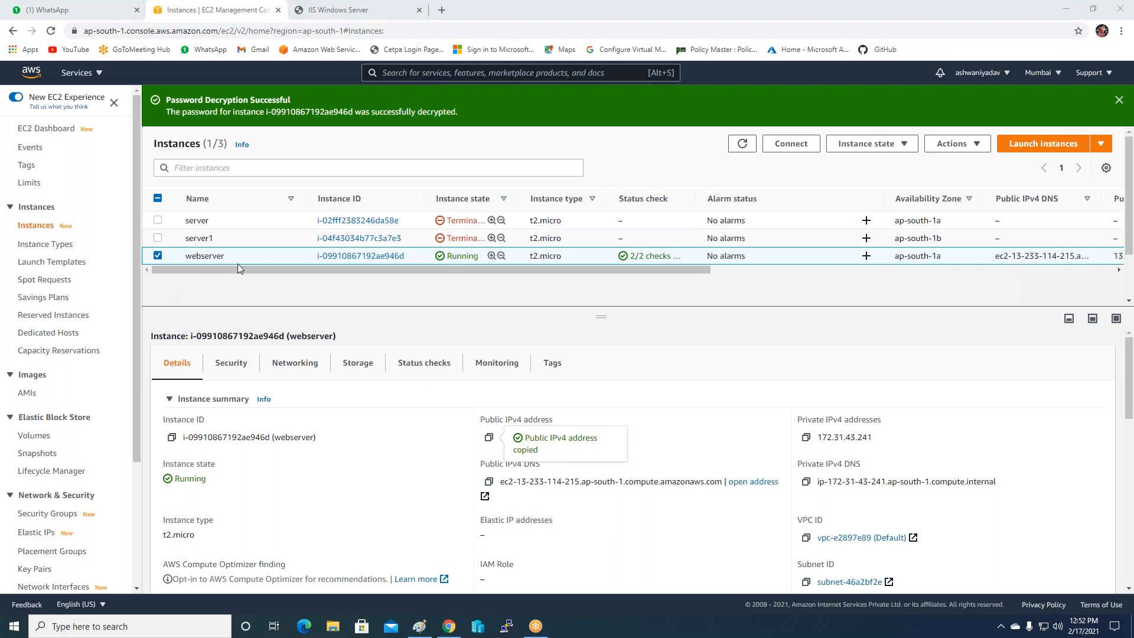
{"action": "left_click", "coordinate": [959, 146]}
{"action": "scroll", "coordinate": [969, 201], "scroll_direction": "down", "scroll_amount": 1}
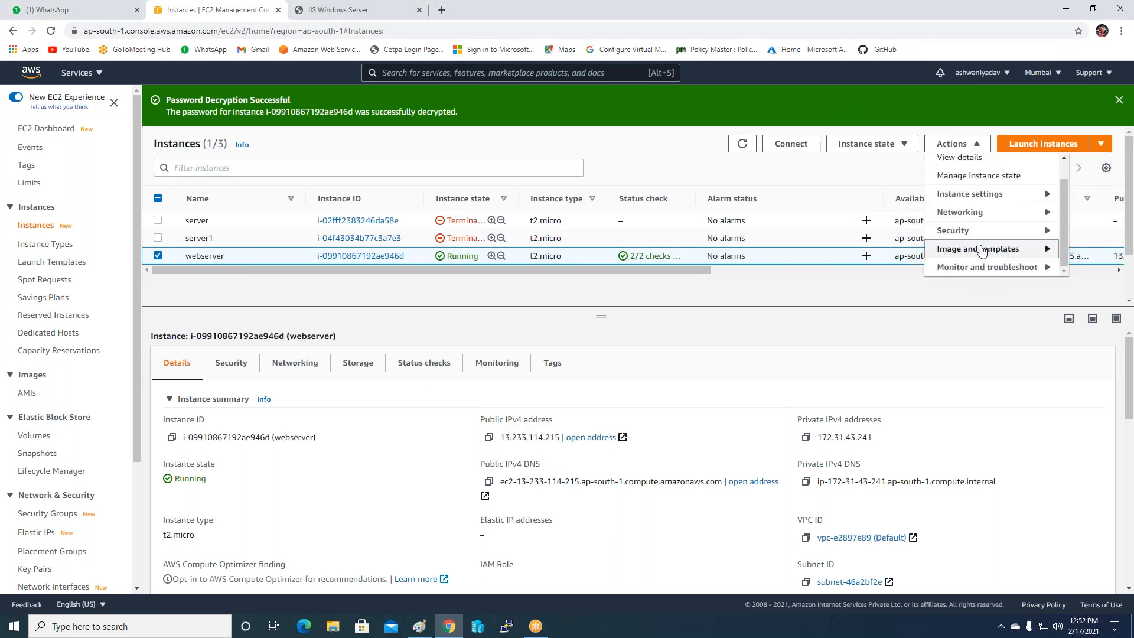
{"action": "mouse_move", "coordinate": [1004, 248]}
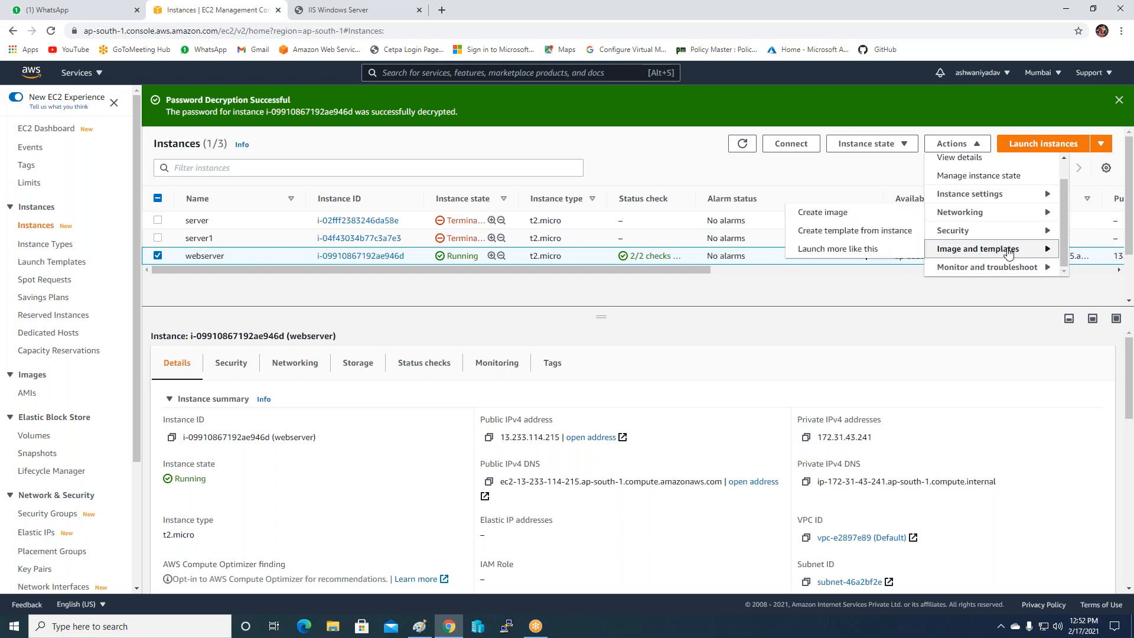
{"action": "left_click", "coordinate": [840, 219]}
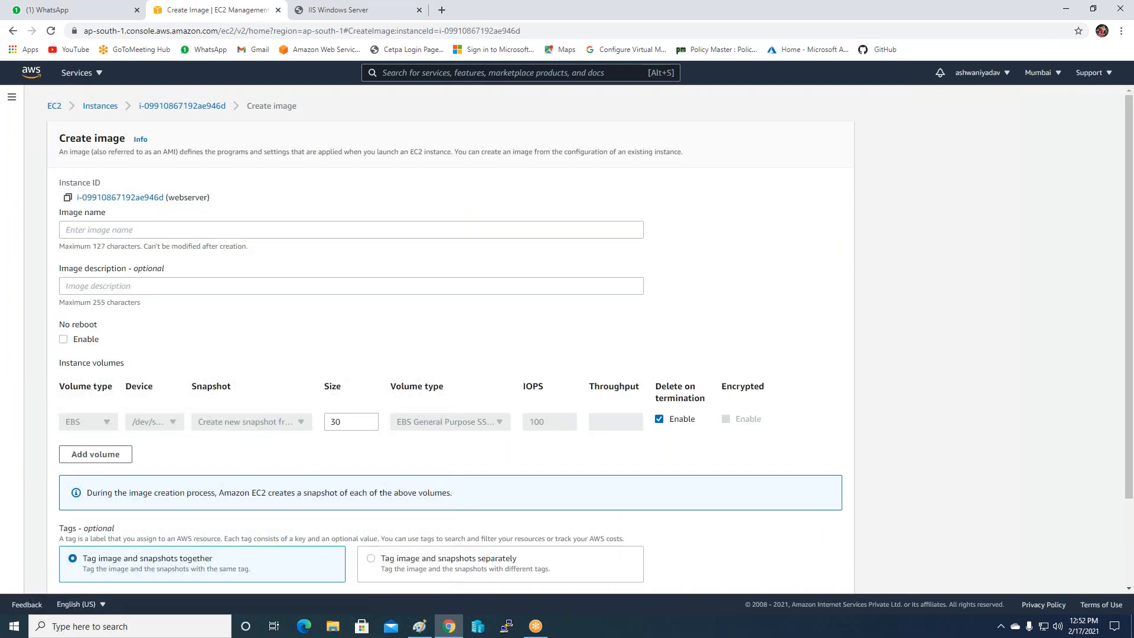
{"action": "left_click", "coordinate": [117, 230]}
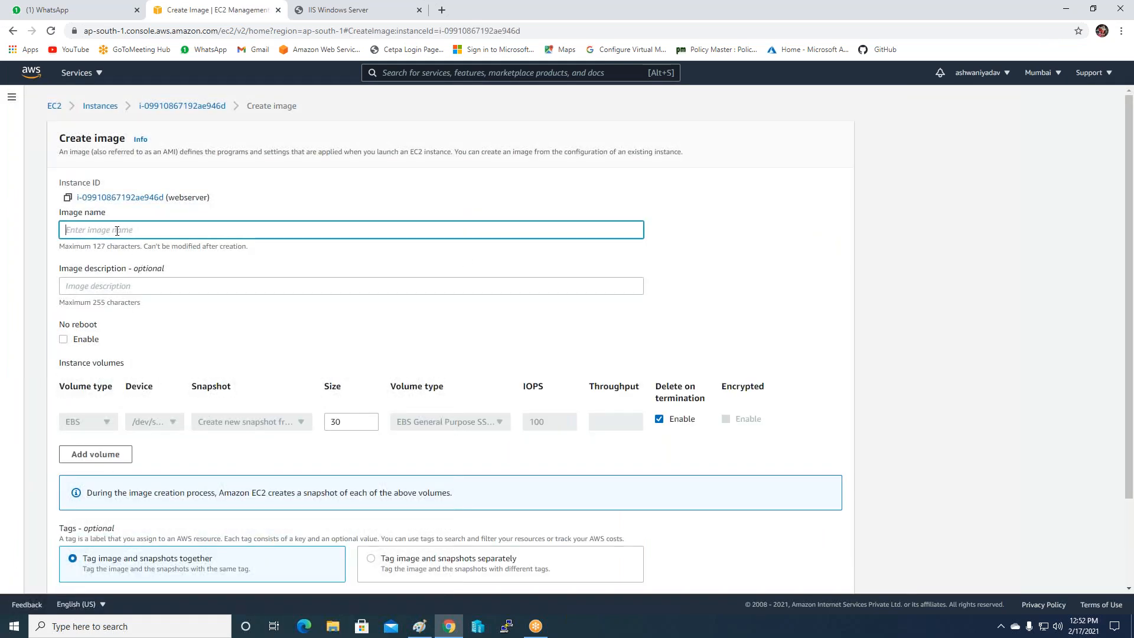
{"action": "type", "text": "MY "}
{"action": "type", "text": "WEbserver-AMI"}
{"action": "scroll", "coordinate": [187, 313], "scroll_direction": "down", "scroll_amount": 2}
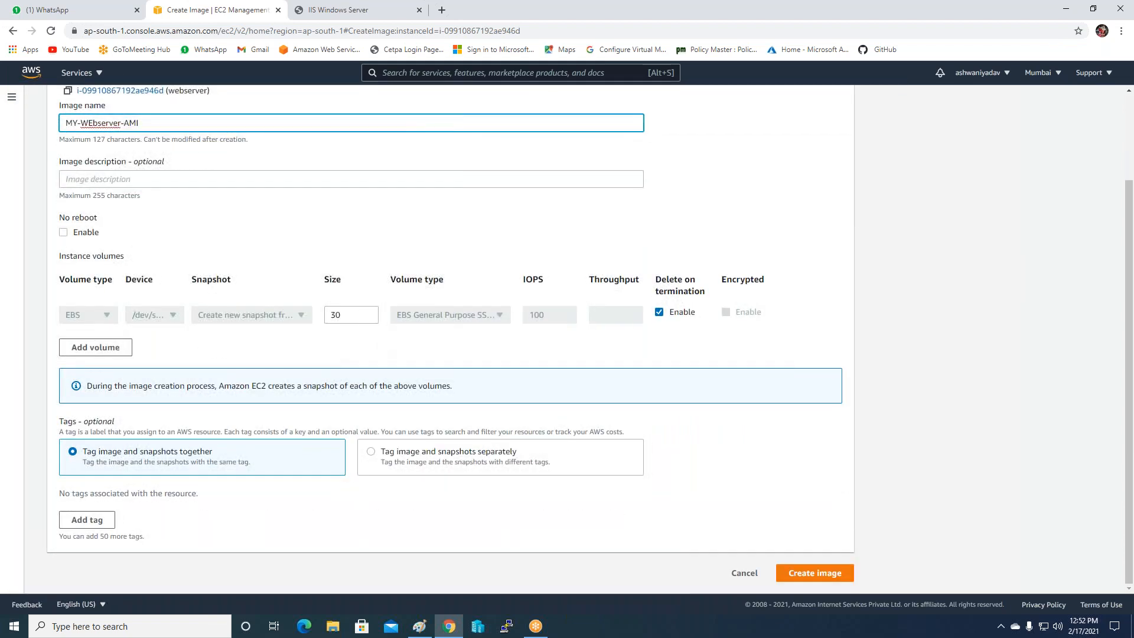
{"action": "left_click", "coordinate": [830, 578]}
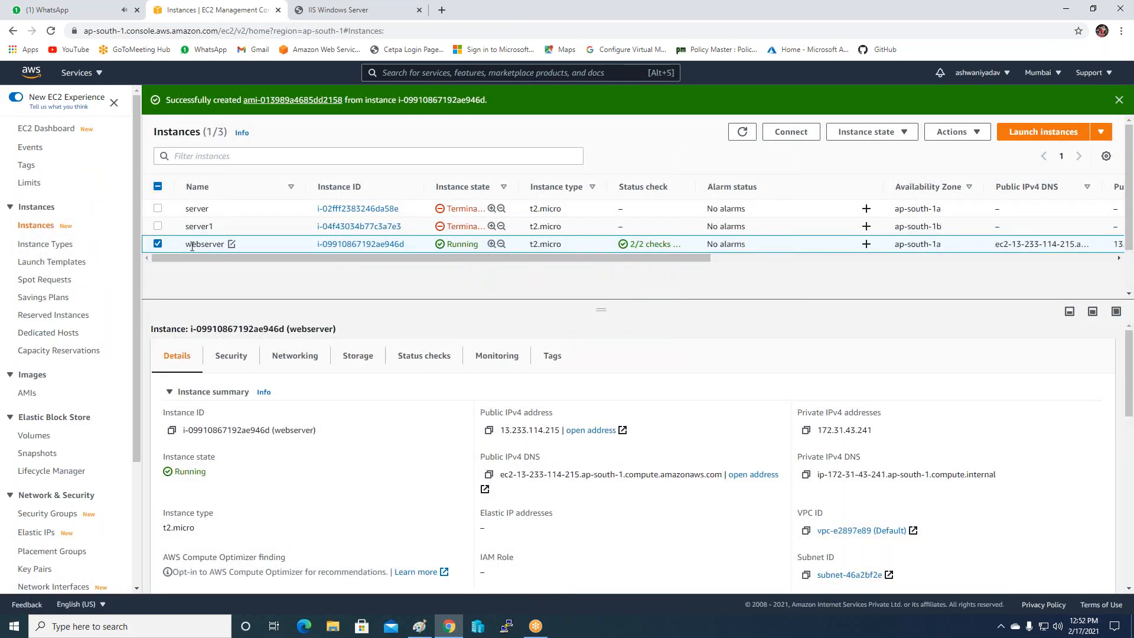
Check the new image in the AMIs list, then bring the Paint notes forward.
{"action": "scroll", "coordinate": [36, 370], "scroll_direction": "down", "scroll_amount": 1}
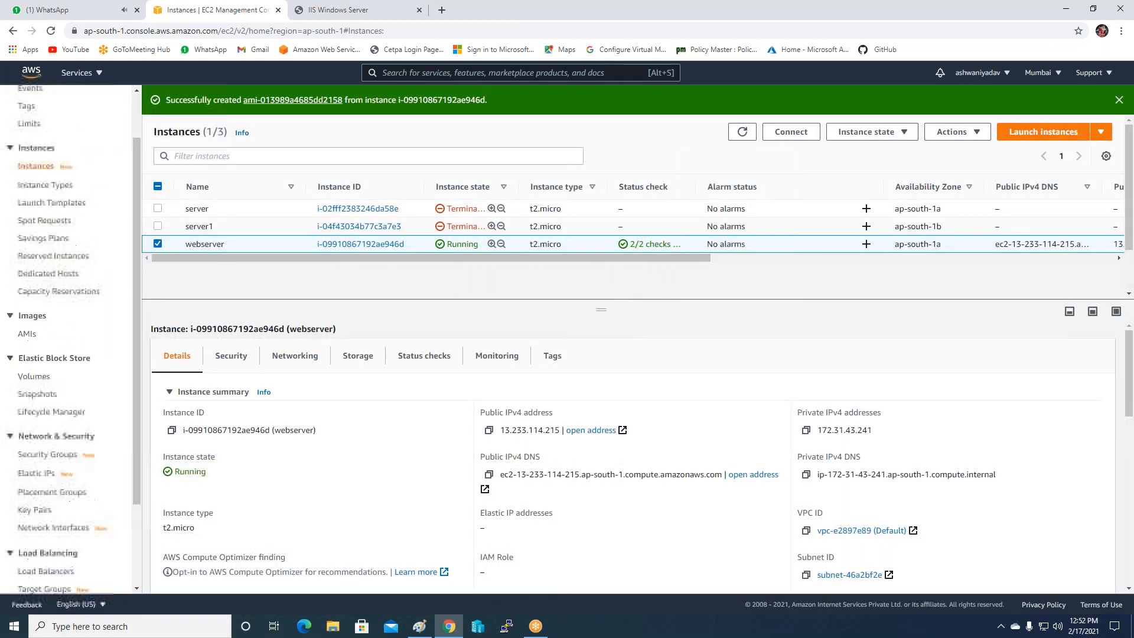
{"action": "left_click", "coordinate": [27, 337]}
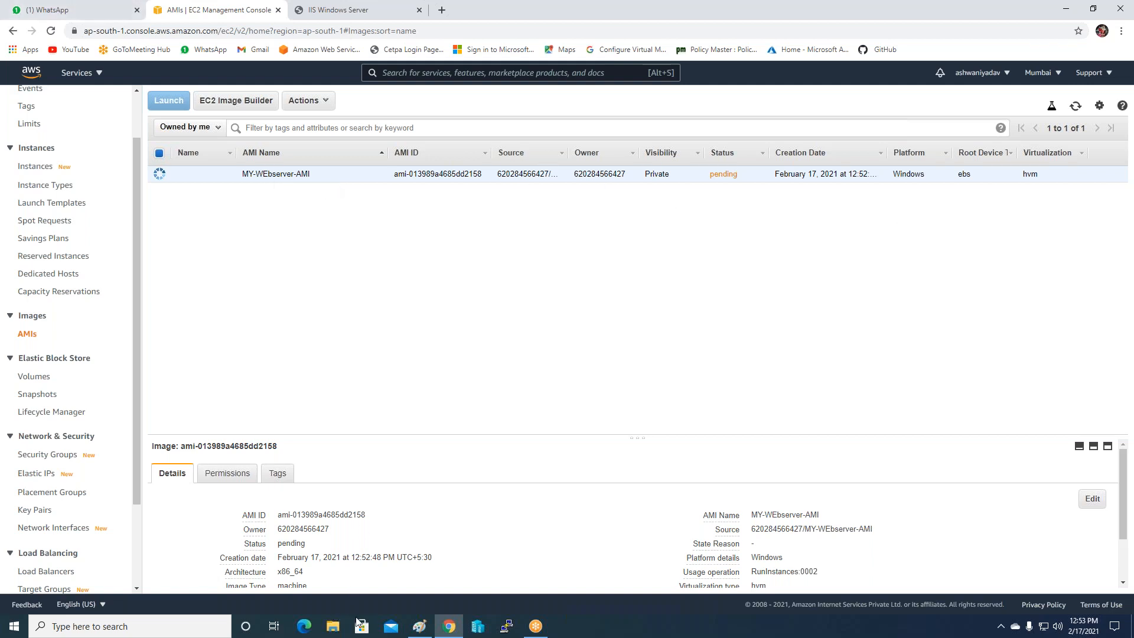
{"action": "left_click", "coordinate": [419, 626]}
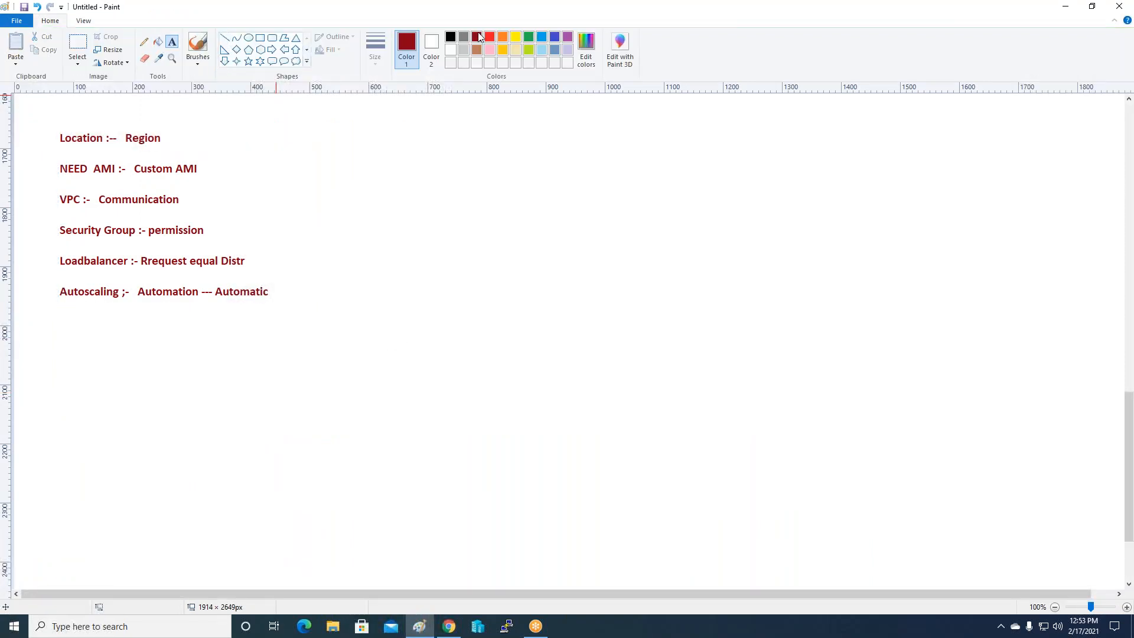
Tick off the Region, Custom AMI, Communication and permission lines with a red brush.
{"action": "left_click", "coordinate": [490, 37]}
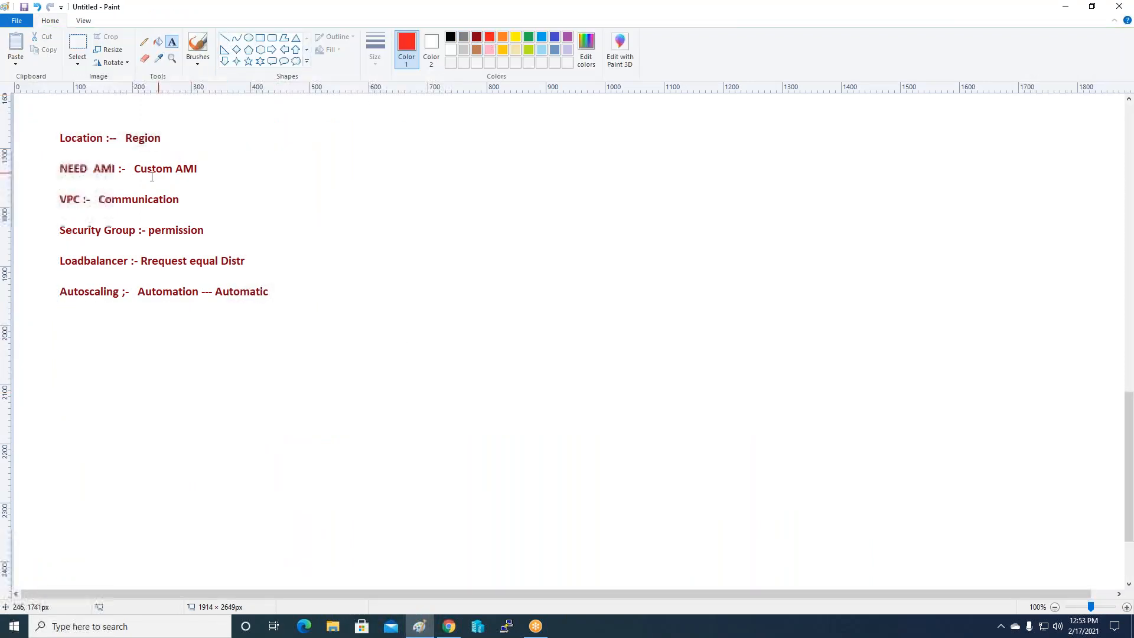
{"action": "left_click", "coordinate": [198, 45]}
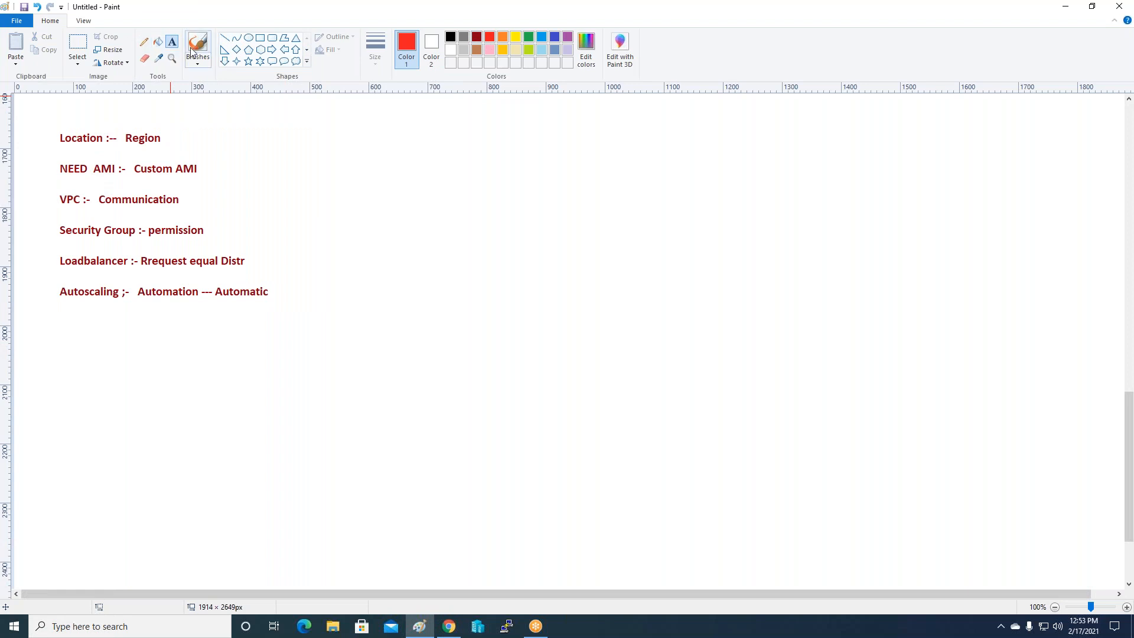
{"action": "mouse_move", "coordinate": [167, 139]}
{"action": "left_mouse_down"}
{"action": "mouse_move", "coordinate": [181, 153]}
{"action": "mouse_move", "coordinate": [212, 137]}
{"action": "left_mouse_up"}
{"action": "left_click_drag", "start_coordinate": [196, 179], "coordinate": [241, 176]}
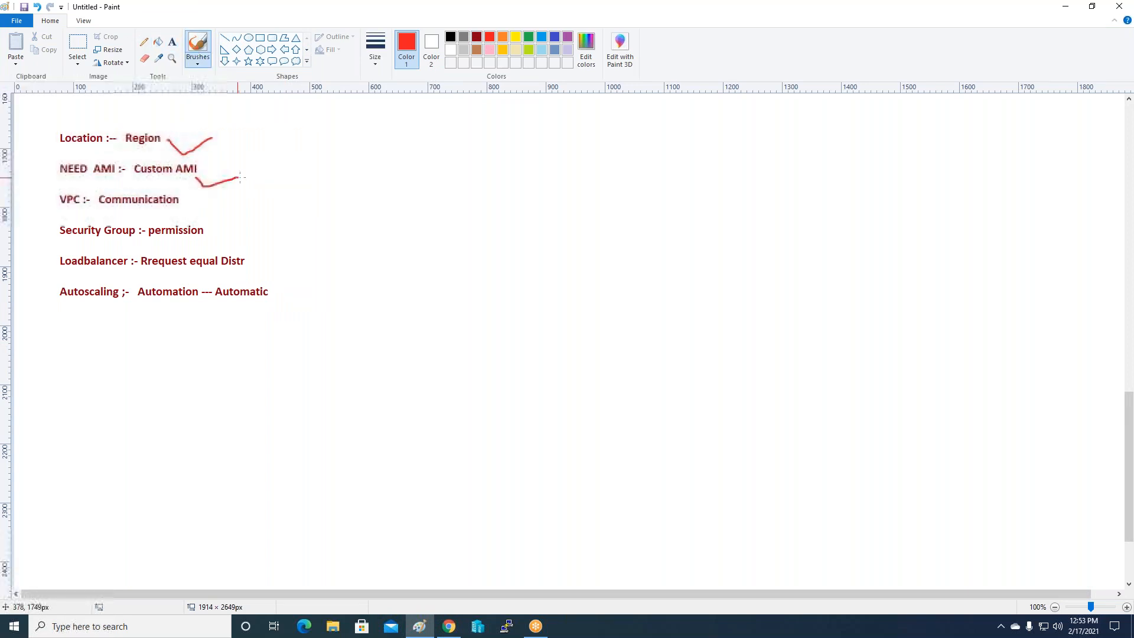
{"action": "left_click_drag", "start_coordinate": [174, 204], "coordinate": [216, 198]}
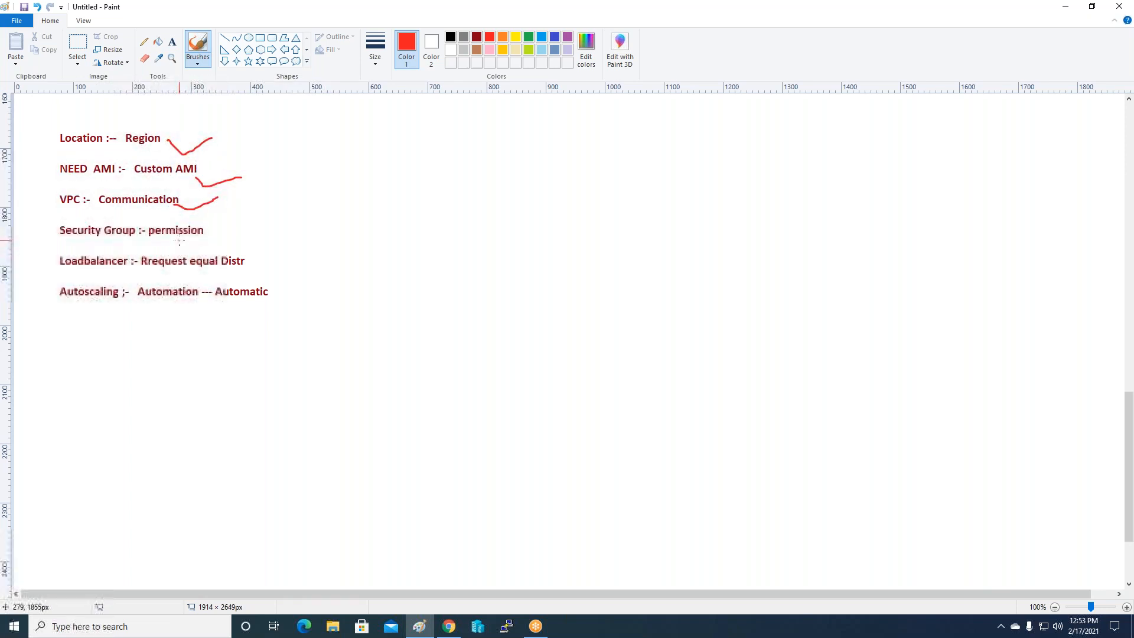
{"action": "left_click_drag", "start_coordinate": [179, 241], "coordinate": [254, 220]}
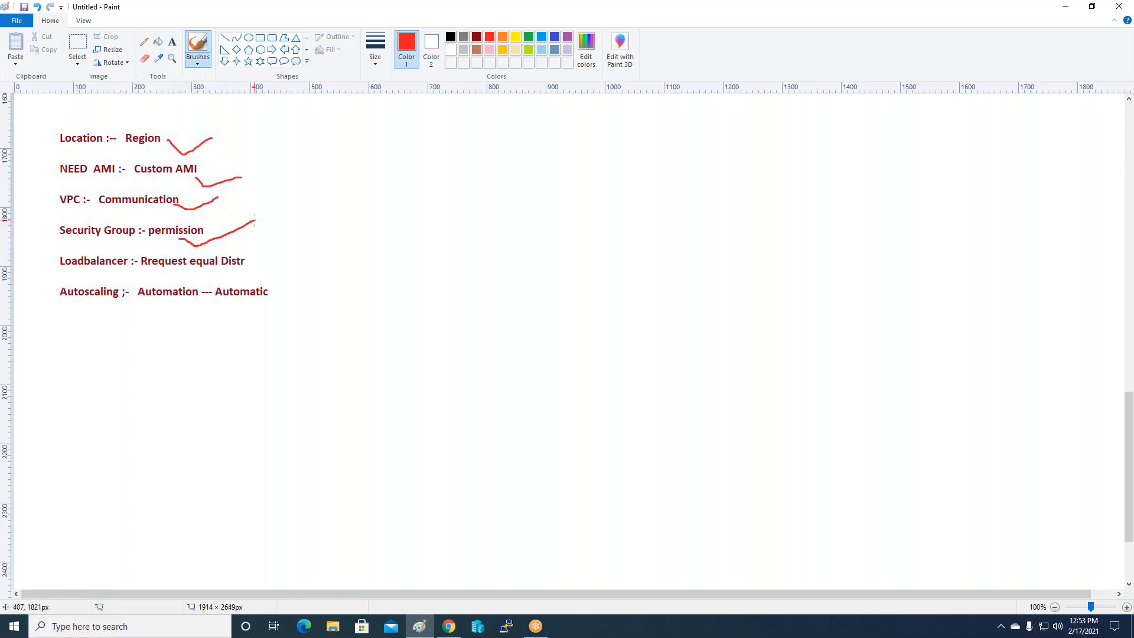
Circle the Loadbalancer note in red and glance at the AMI page in the console.
{"action": "mouse_move", "coordinate": [73, 247]}
{"action": "left_mouse_down"}
{"action": "mouse_move", "coordinate": [58, 253]}
{"action": "mouse_move", "coordinate": [80, 273]}
{"action": "mouse_move", "coordinate": [132, 257]}
{"action": "mouse_move", "coordinate": [69, 240]}
{"action": "mouse_move", "coordinate": [60, 254]}
{"action": "mouse_move", "coordinate": [95, 327]}
{"action": "mouse_move", "coordinate": [110, 273]}
{"action": "mouse_move", "coordinate": [44, 281]}
{"action": "left_mouse_up"}
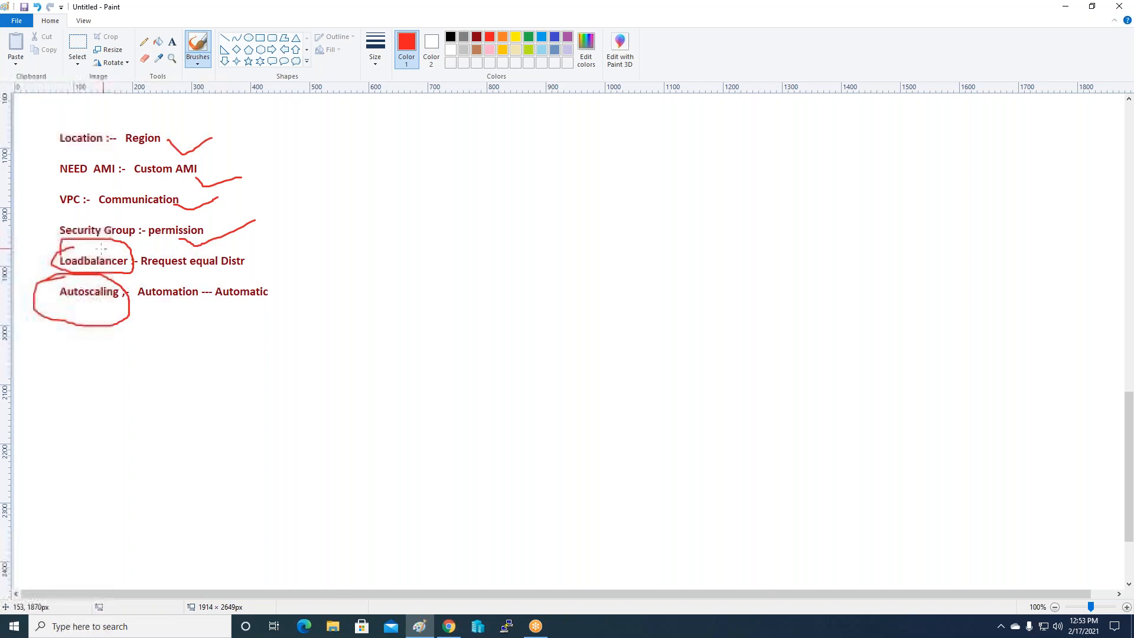
{"action": "left_click", "coordinate": [449, 626]}
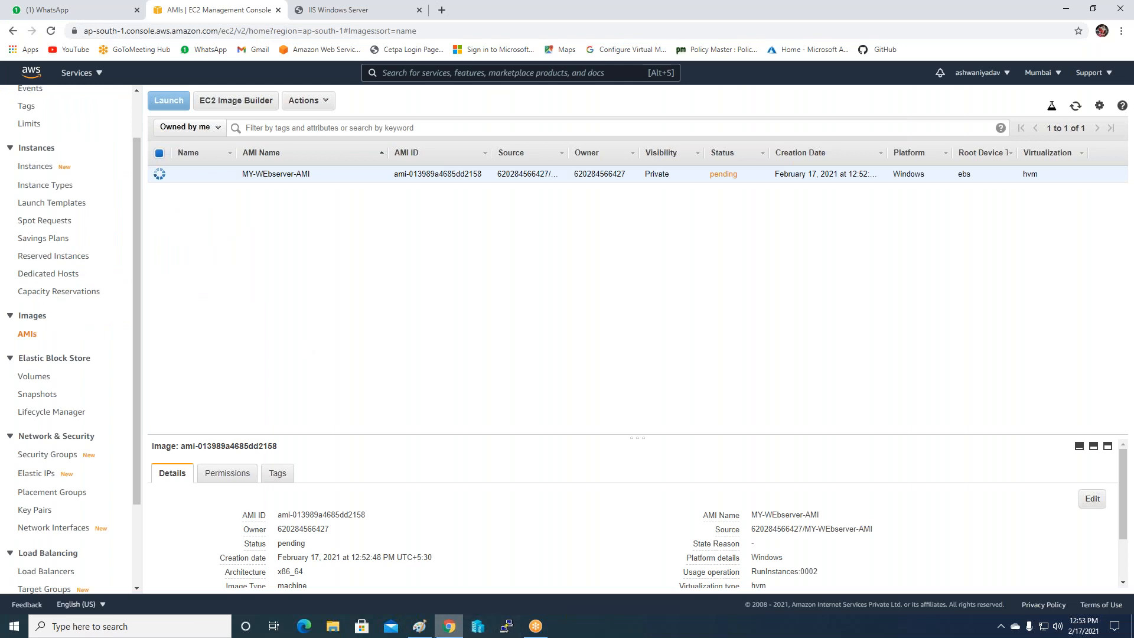
{"action": "left_click", "coordinate": [417, 629]}
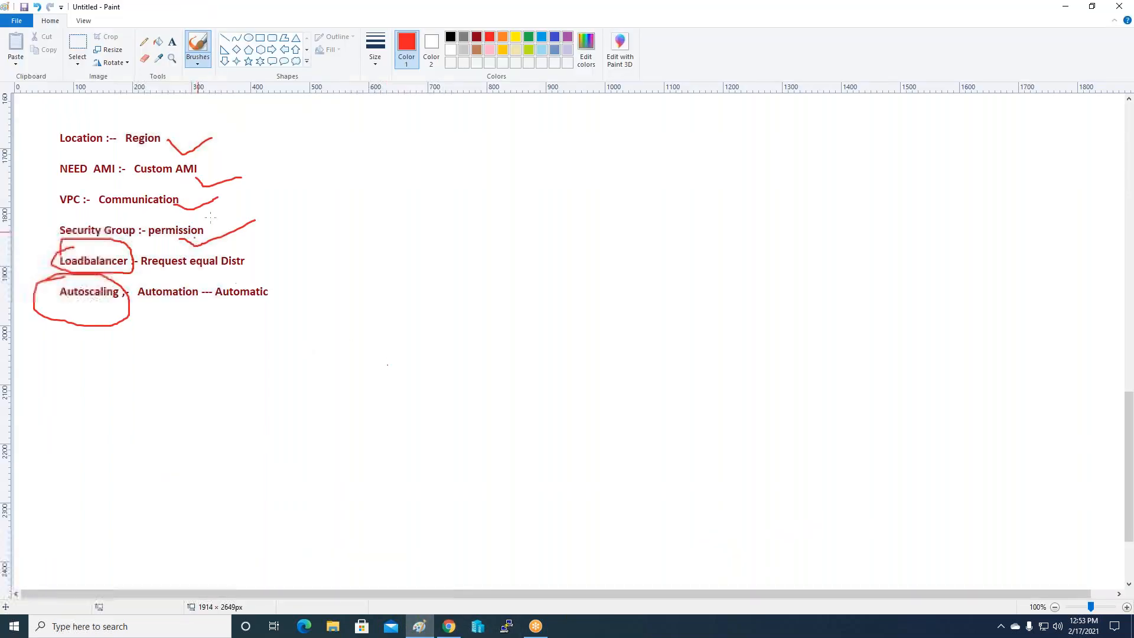
{"action": "left_click", "coordinate": [172, 42]}
Write red notes 'Public face :- anyware', 'Internal :- within LAN', 'Classic' and 'Application' right of the list.
{"action": "left_click", "coordinate": [455, 158]}
{"action": "type", "text": "Public face :- a"}
{"action": "type", "text": "ware"}
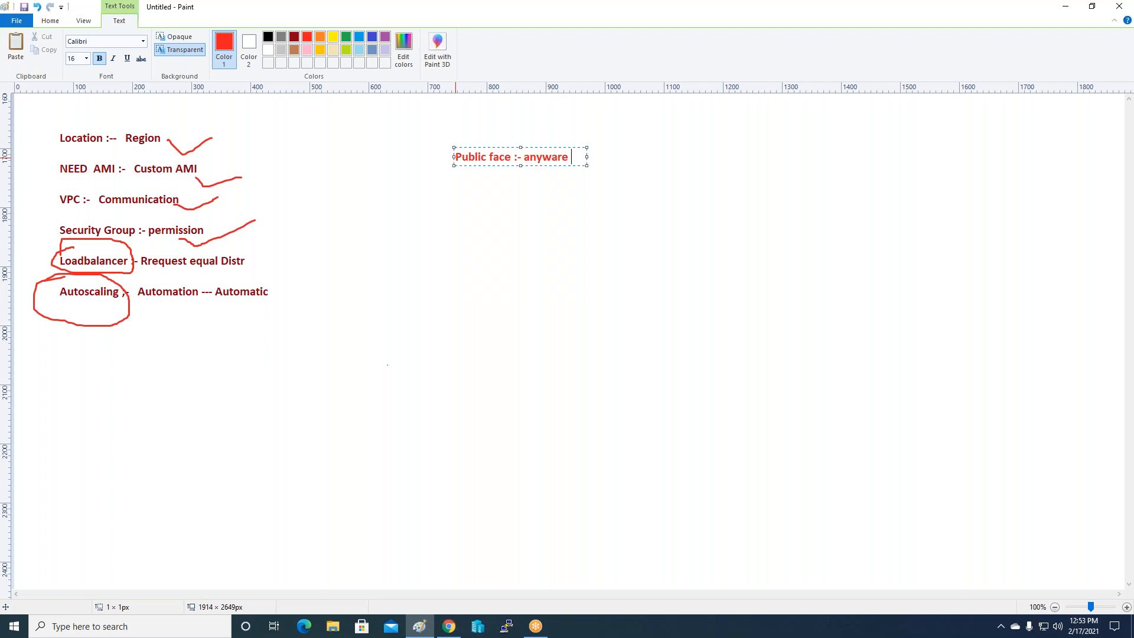
{"action": "key", "text": "Return"}
{"action": "key", "text": "Return"}
{"action": "type", "text": "Internal  :- within LAN"}
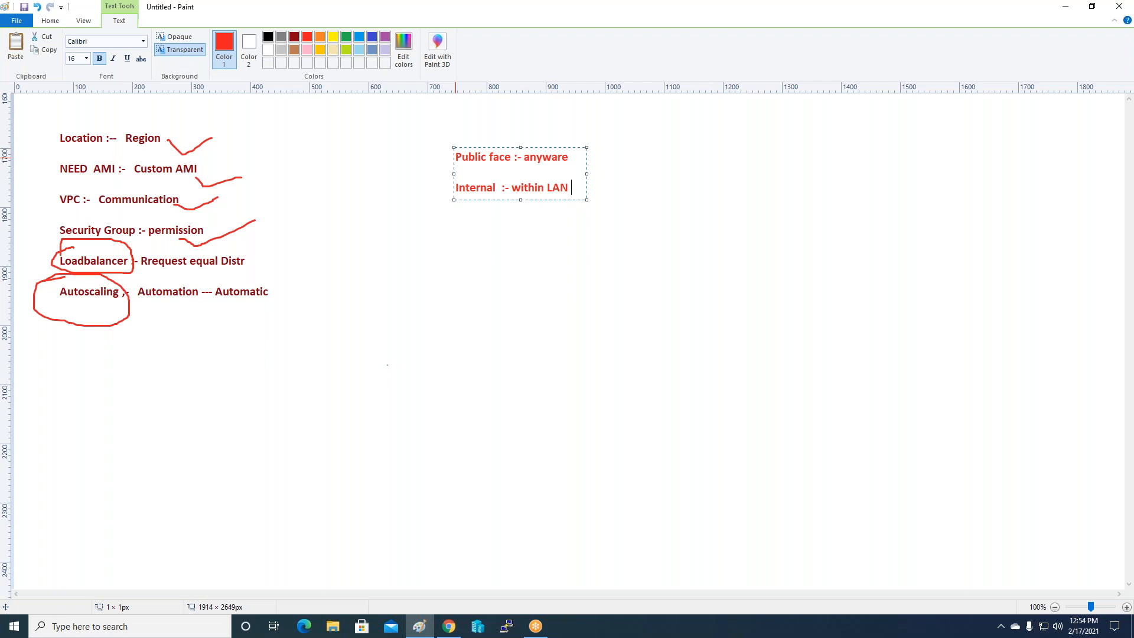
{"action": "key", "text": "Return"}
{"action": "key", "text": "Return"}
{"action": "type", "text": "Classic"}
{"action": "key", "text": "Return"}
{"action": "key", "text": "Return"}
{"action": "type", "text": "Application"}
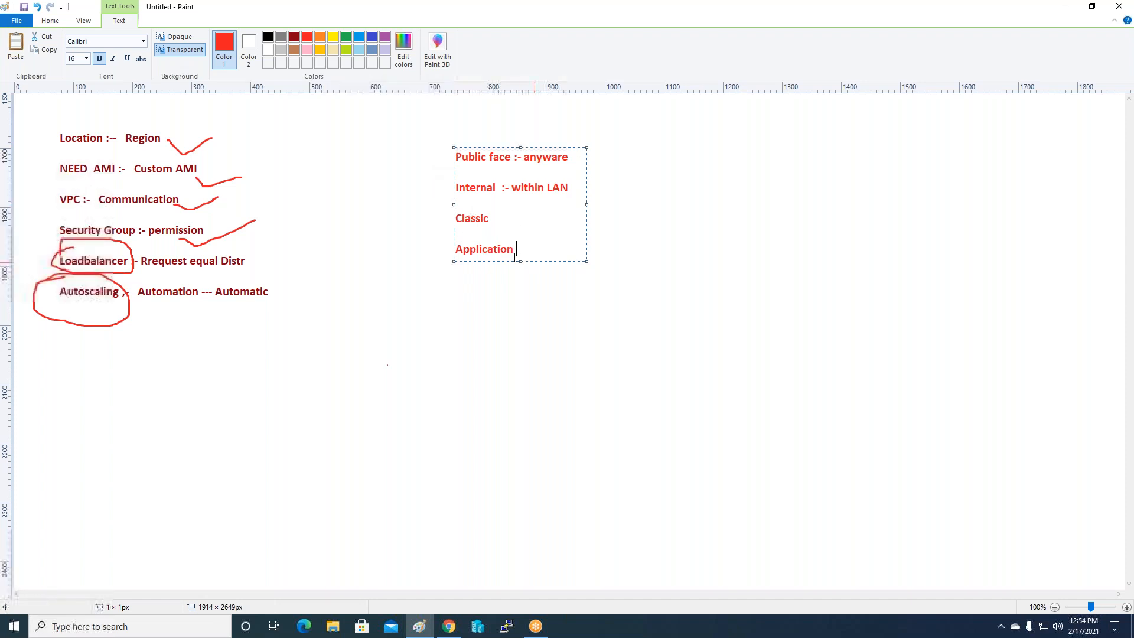
{"action": "left_click", "coordinate": [501, 305]}
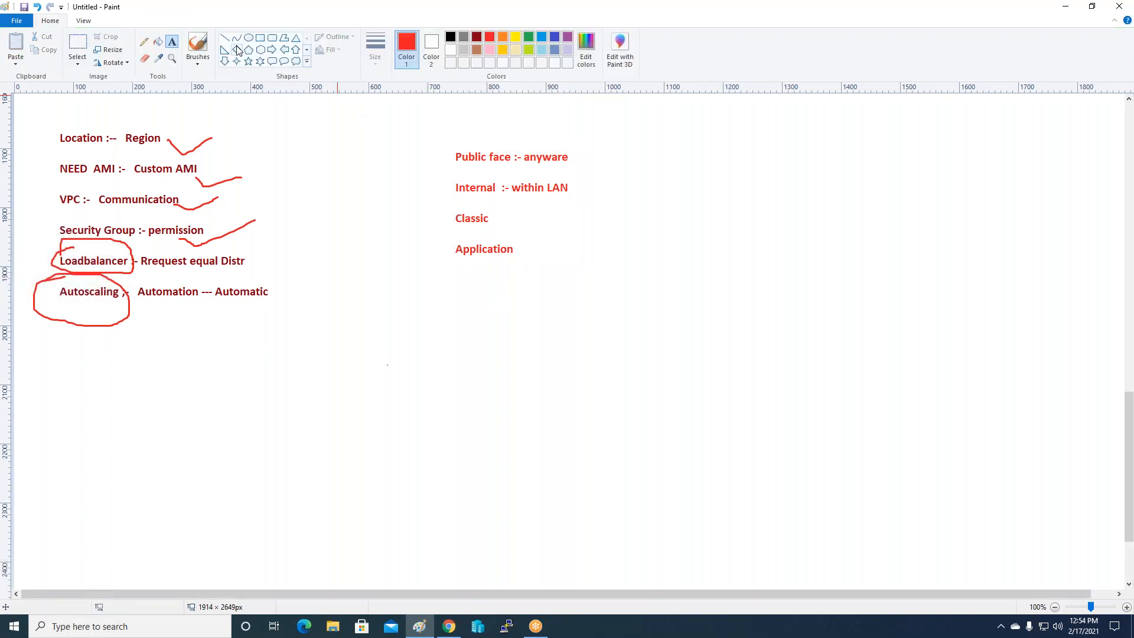
{"action": "left_click", "coordinate": [272, 37]}
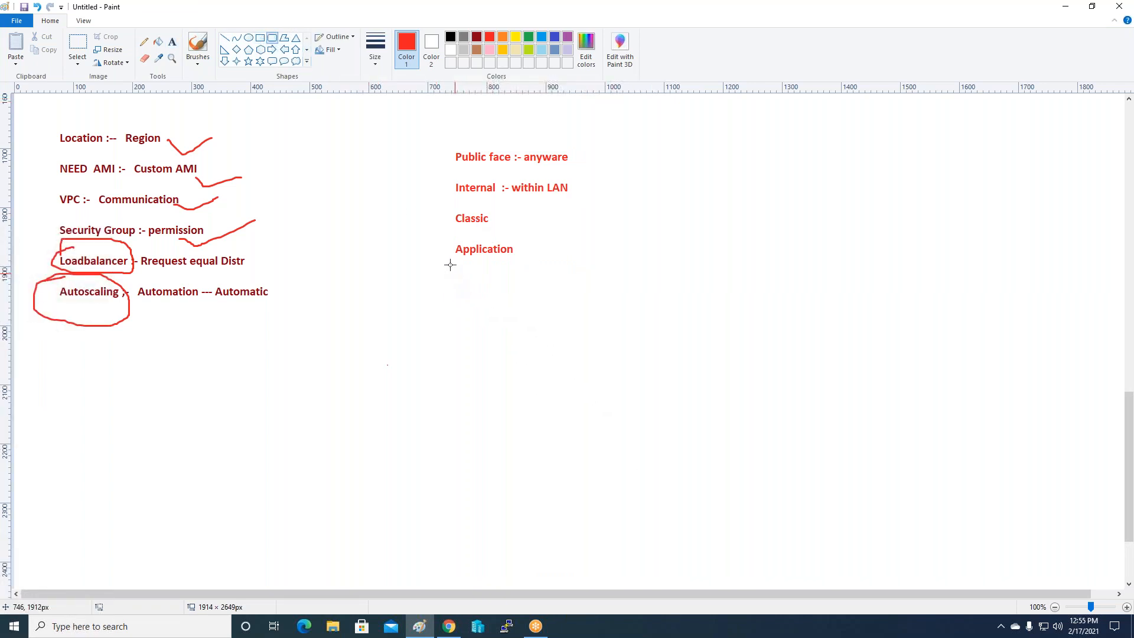
{"action": "left_click", "coordinate": [172, 42]}
Under Application, write 'Name :- Public-LB', 'Internet facing' and 'VPC :- select vpc and Zone'.
{"action": "left_click_drag", "start_coordinate": [454, 265], "coordinate": [586, 283]}
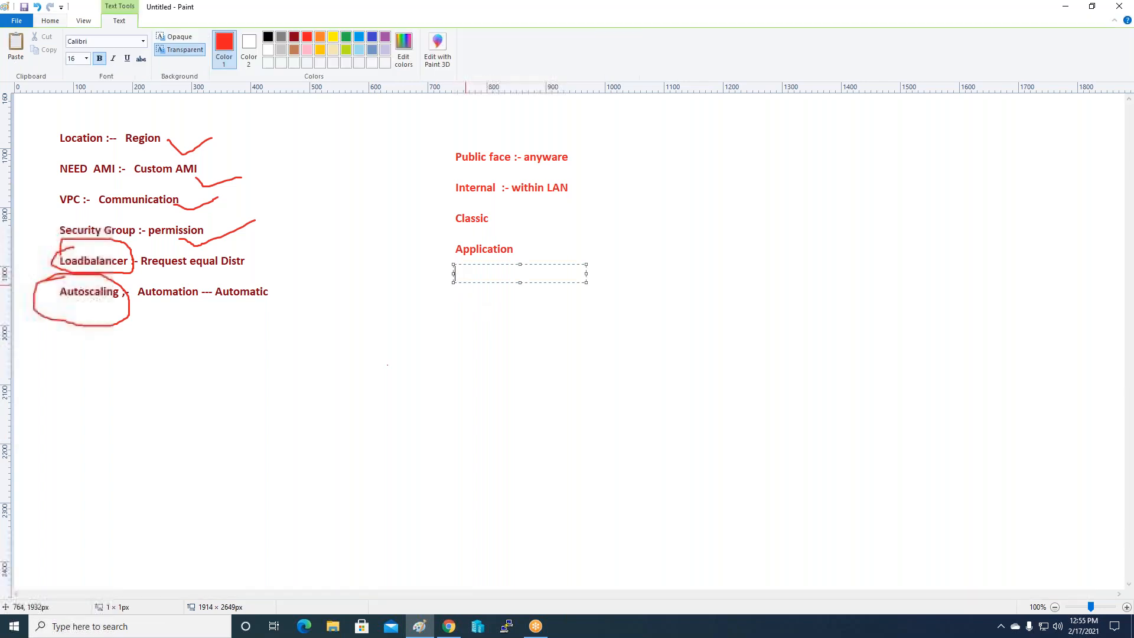
{"action": "type", "text": "Name "}
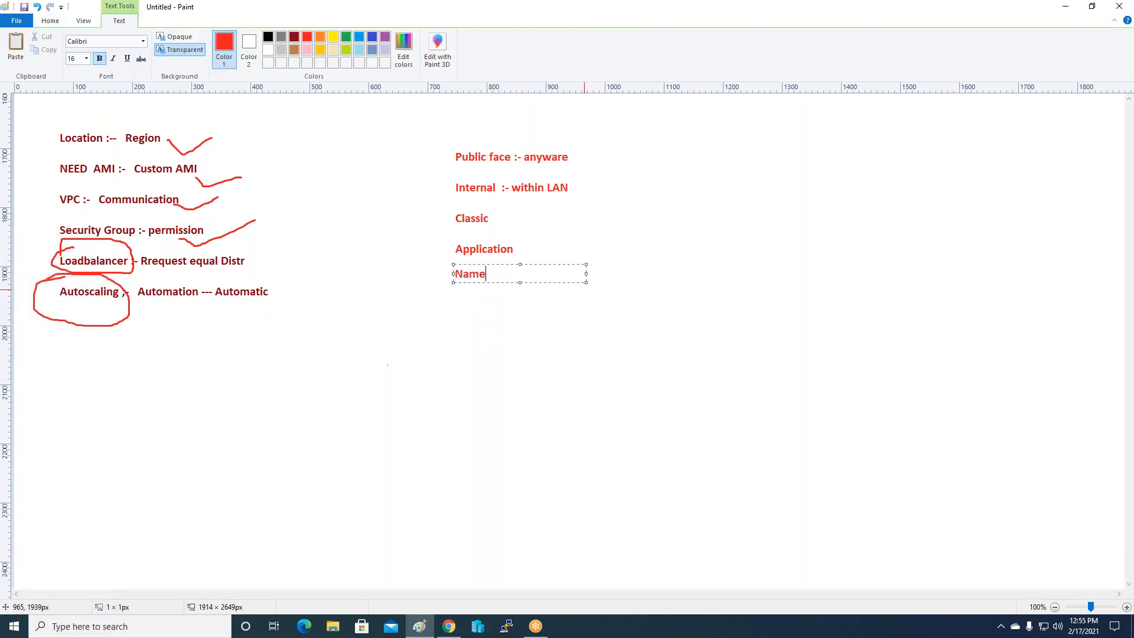
{"action": "type", "text": ":-  Public-LB"}
{"action": "key", "text": "Return"}
{"action": "key", "text": "Return"}
{"action": "type", "text": "Internet facing"}
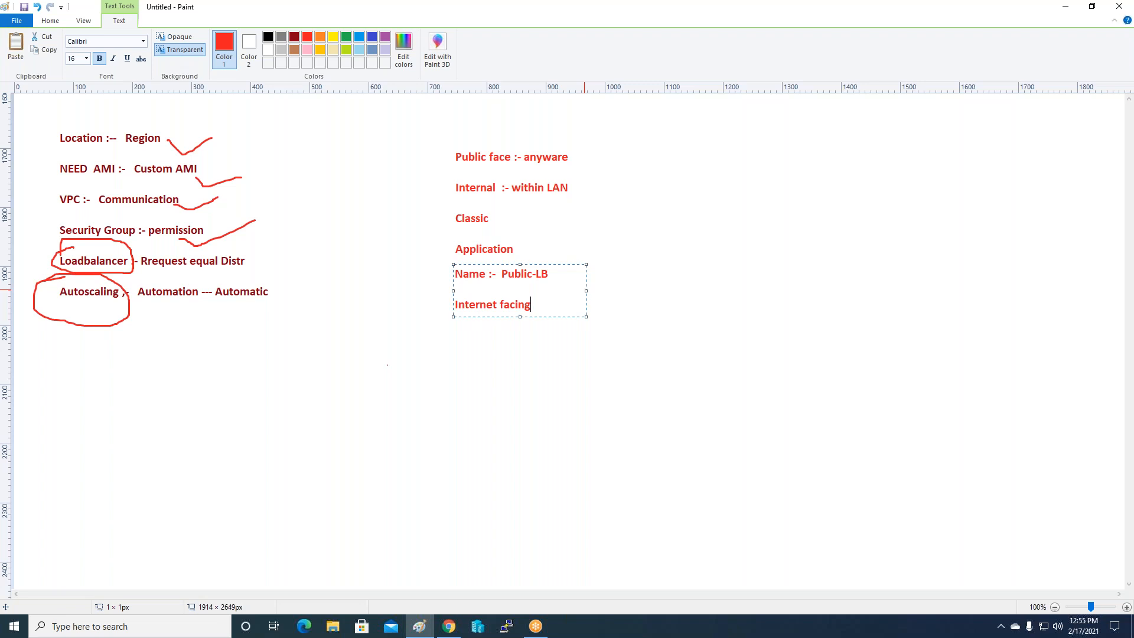
{"action": "key", "text": "Return"}
{"action": "key", "text": "Return"}
{"action": "type", "text": "VPC :- select vpc and"}
{"action": "key", "text": "Return"}
{"action": "type", "text": "Zone"}
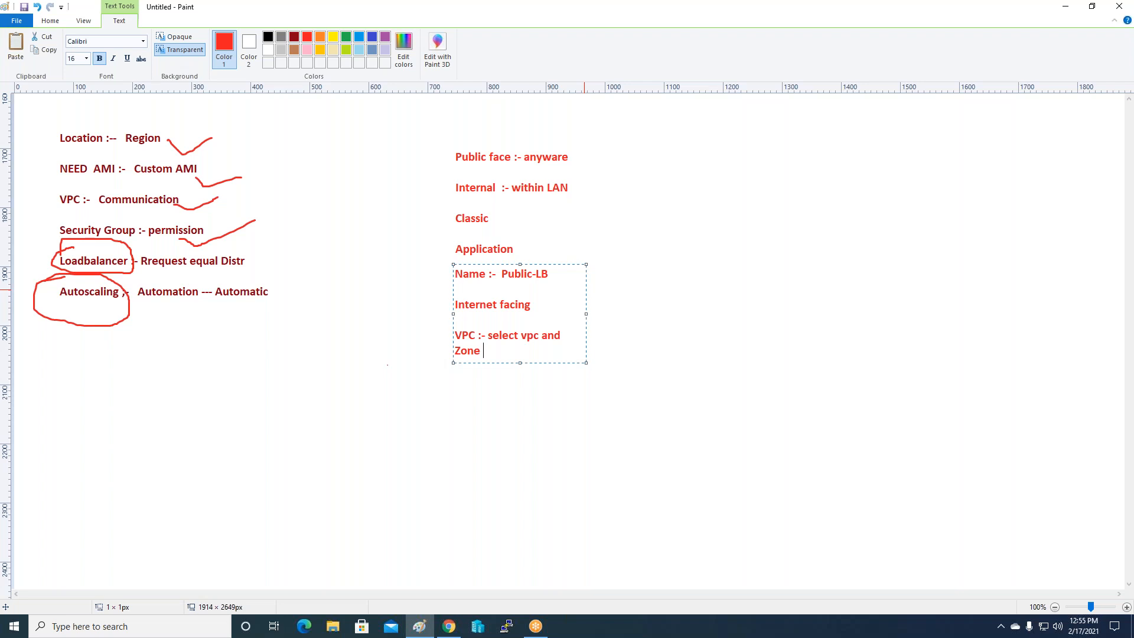
Complete 'Zone mumbai' and add 'Zone A , B', 'Target group' and 'instance' lines.
{"action": "type", "text": "mumbai"}
{"action": "key", "text": "Return"}
{"action": "key", "text": "Return"}
{"action": "type", "text": "Zone "}
{"action": "type", "text": "1 or B"}
{"action": "key", "text": "BackSpace"}
{"action": "key", "text": "BackSpace"}
{"action": "key", "text": "BackSpace"}
{"action": "key", "text": "BackSpace"}
{"action": "key", "text": "BackSpace"}
{"action": "key", "text": "BackSpace"}
{"action": "type", "text": "A , B"}
{"action": "key", "text": "Return"}
{"action": "key", "text": "Return"}
{"action": "type", "text": "Targe"}
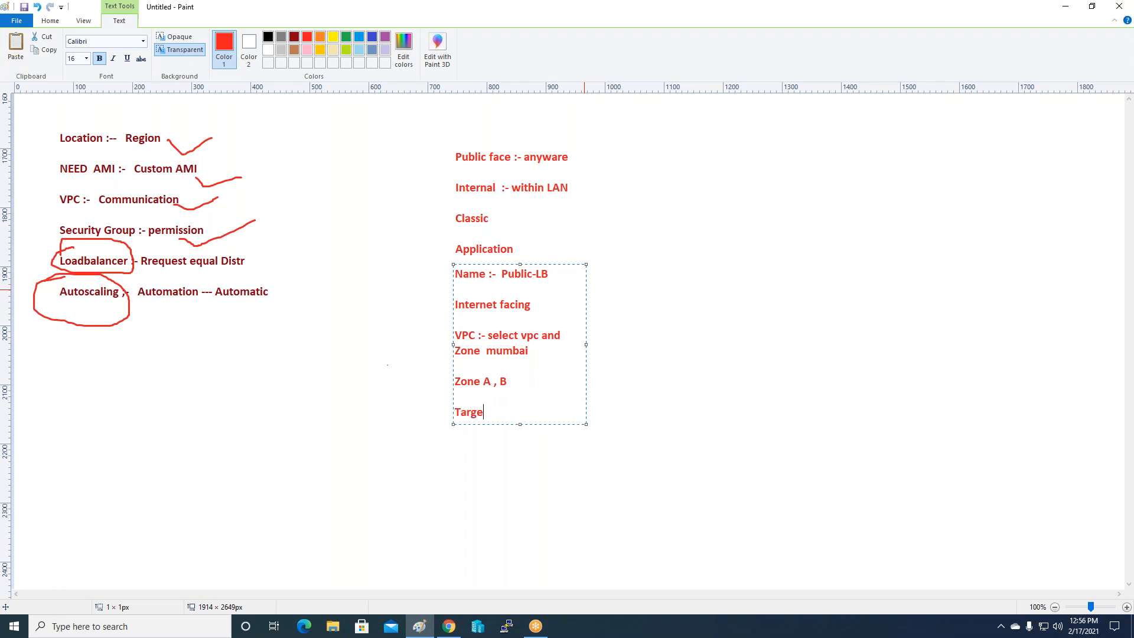
{"action": "type", "text": "t group"}
{"action": "key", "text": "Return"}
{"action": "key", "text": "Return"}
{"action": "type", "text": "instance"}
{"action": "left_click", "coordinate": [449, 626]}
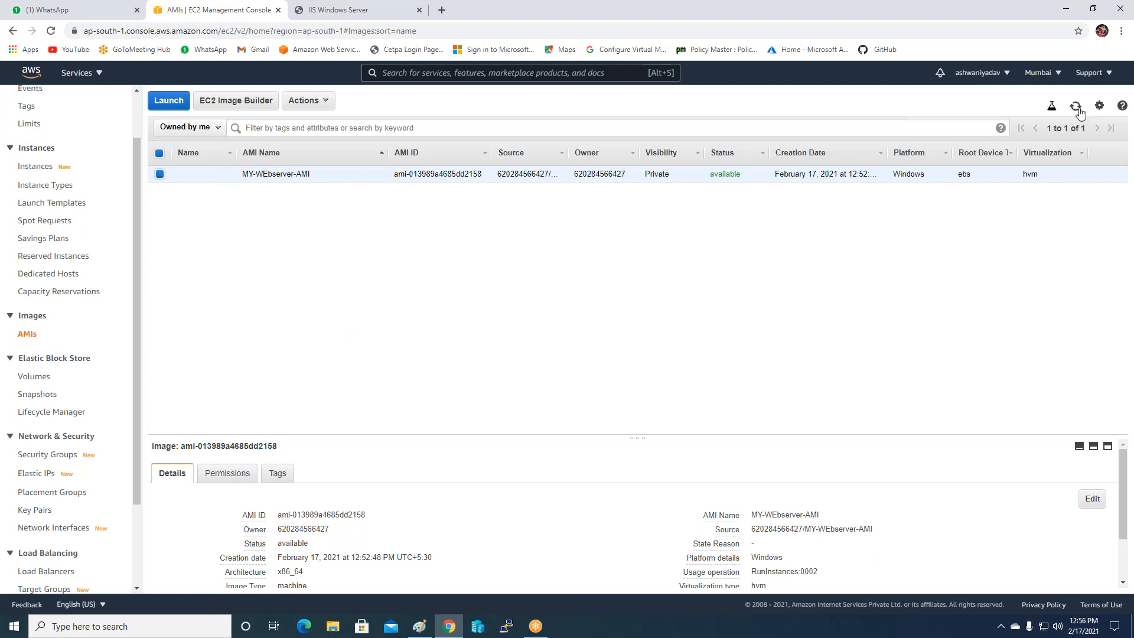
Terminate the webserver instance and refresh the list until it shows shutting-down.
{"action": "left_click", "coordinate": [29, 168]}
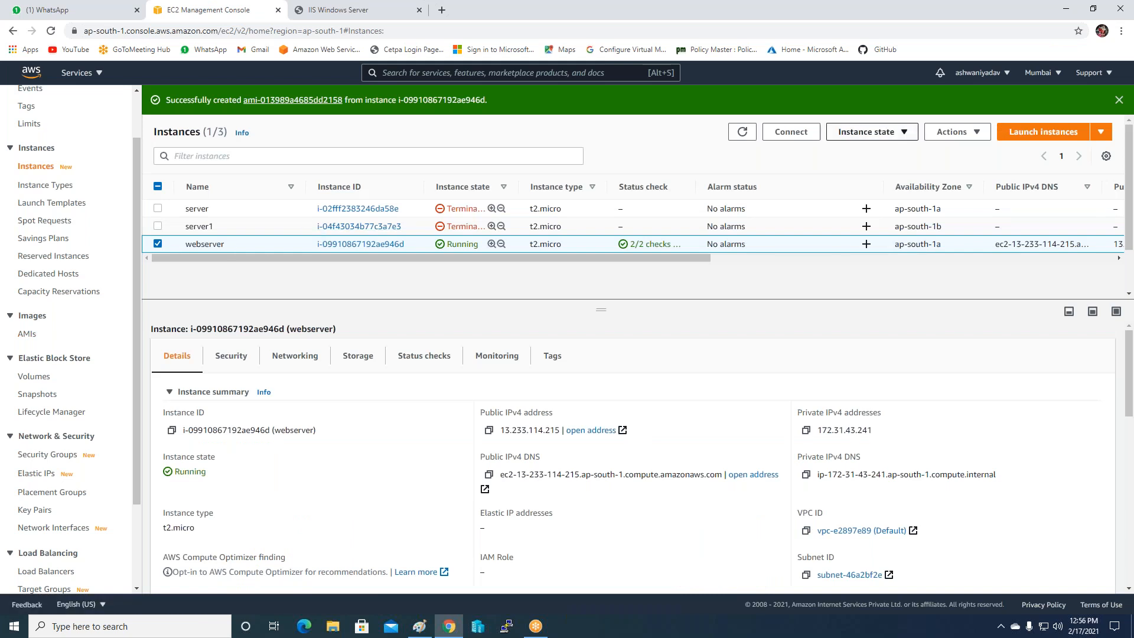
{"action": "left_click", "coordinate": [895, 136]}
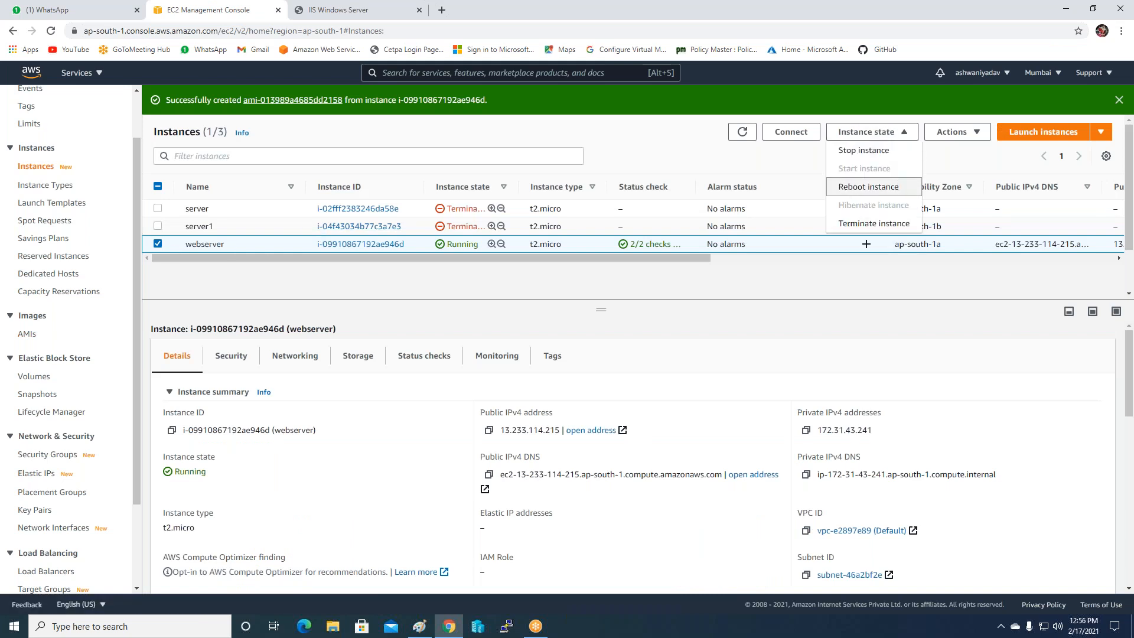
{"action": "left_click", "coordinate": [874, 224]}
{"action": "left_click", "coordinate": [770, 405]}
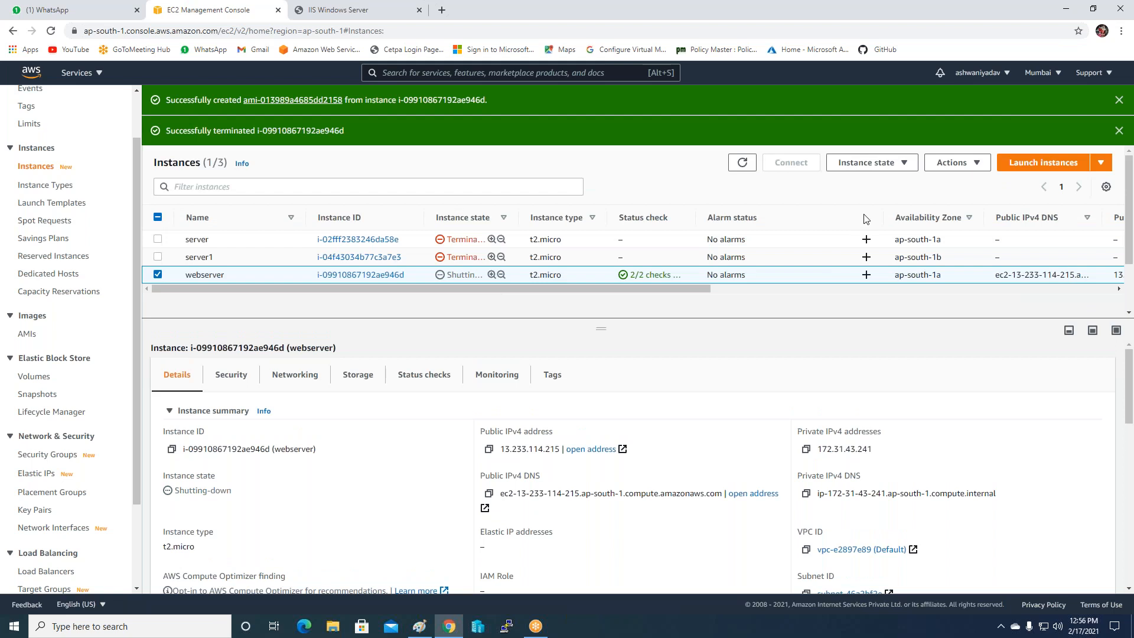
{"action": "left_click", "coordinate": [743, 162]}
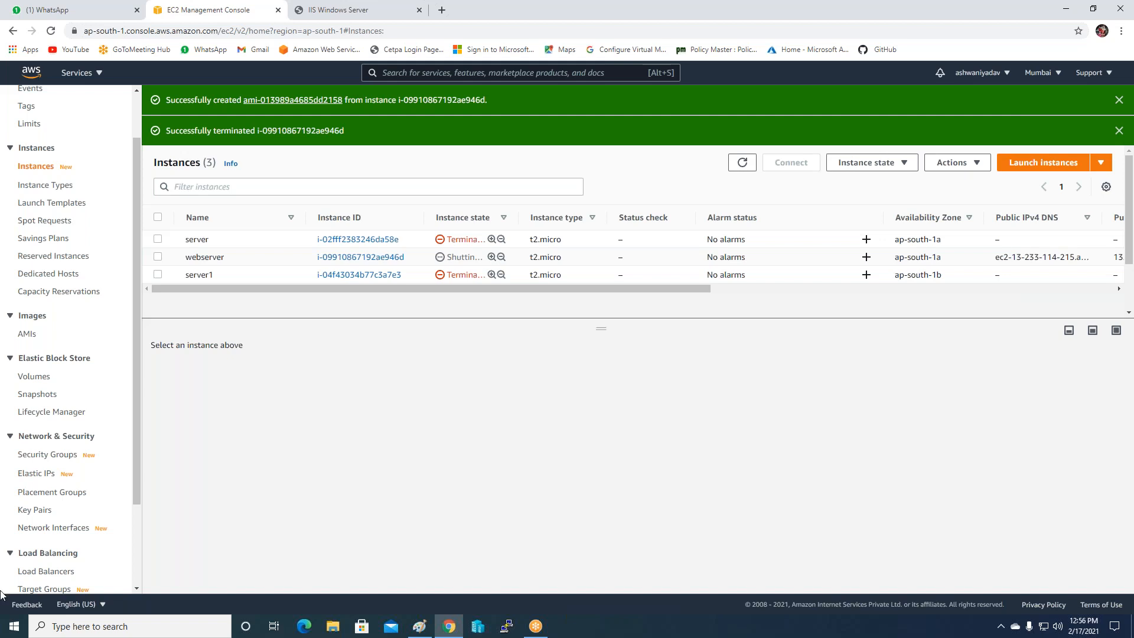
{"action": "scroll", "coordinate": [76, 520], "scroll_direction": "down", "scroll_amount": 2}
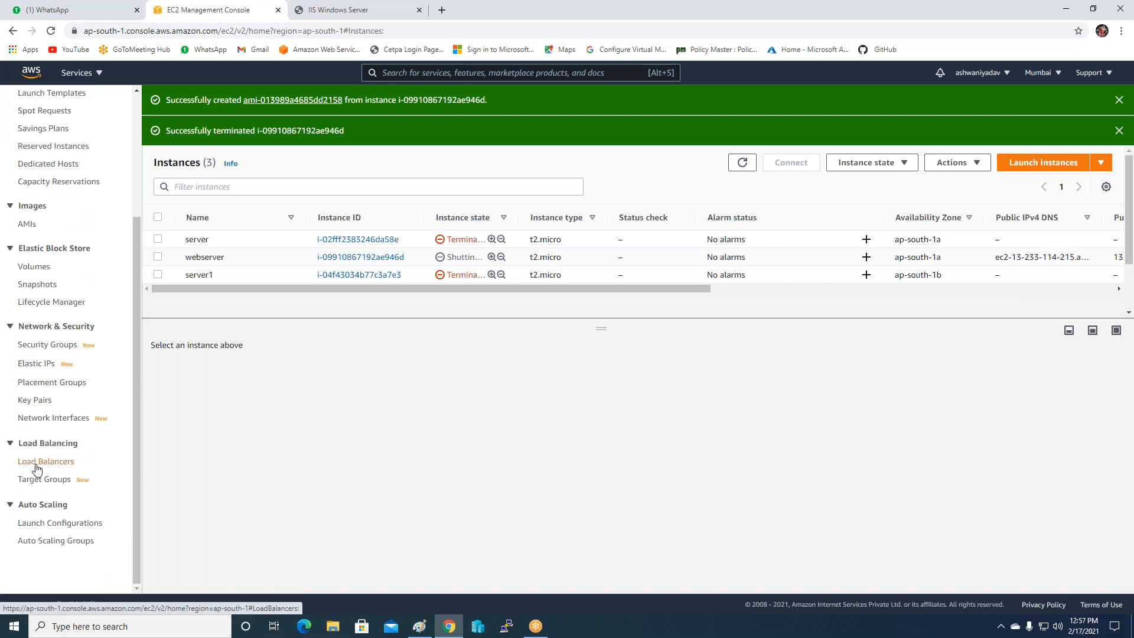
{"action": "left_click", "coordinate": [36, 466]}
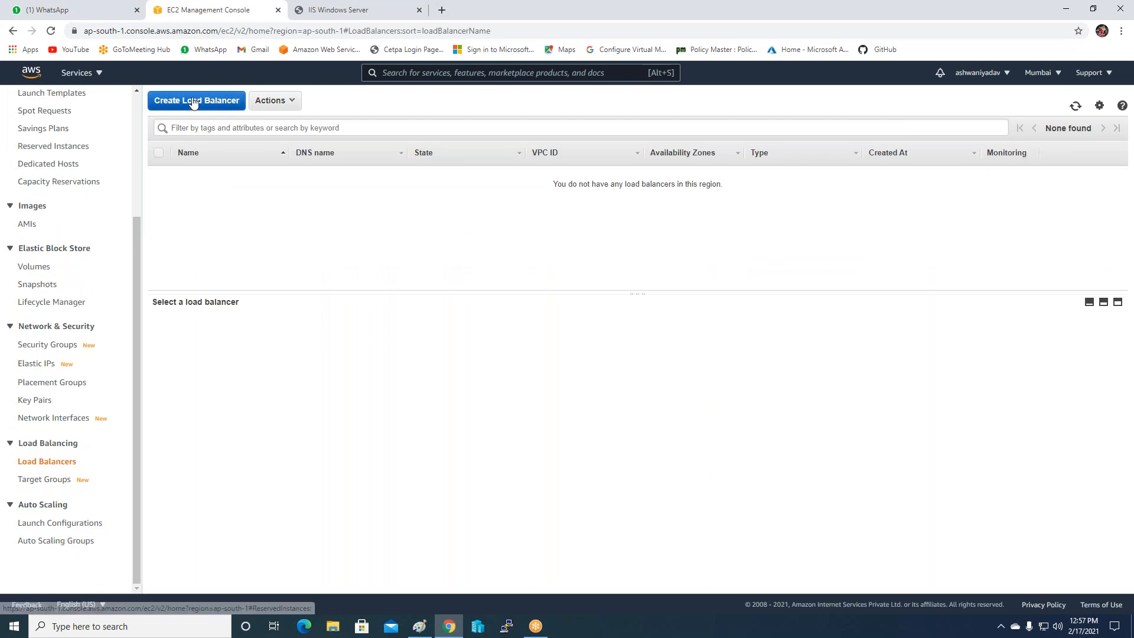
Start an Application Load Balancer named Public-LB with an internet-facing scheme.
{"action": "left_click", "coordinate": [194, 101]}
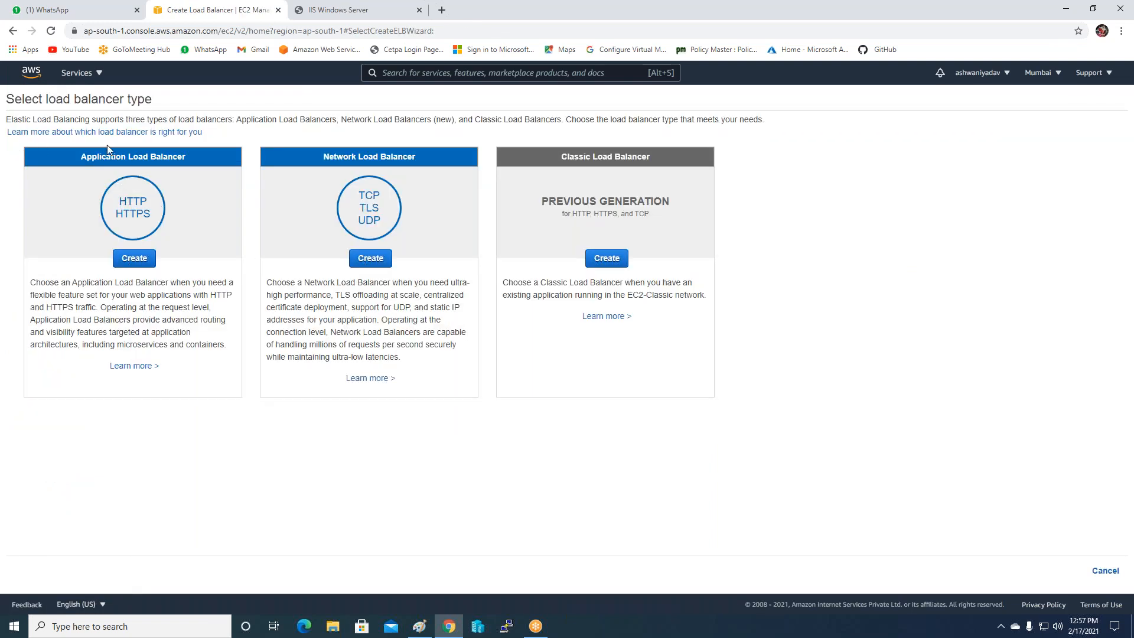
{"action": "left_click", "coordinate": [142, 261]}
{"action": "left_click", "coordinate": [142, 186]}
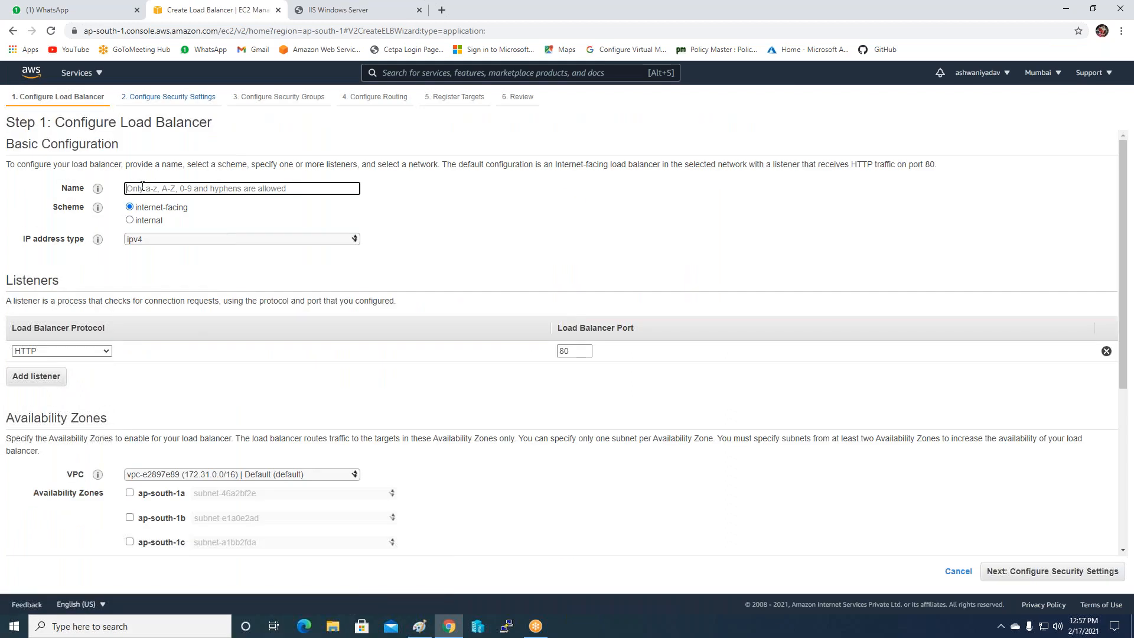
{"action": "type", "text": "Public-LB"}
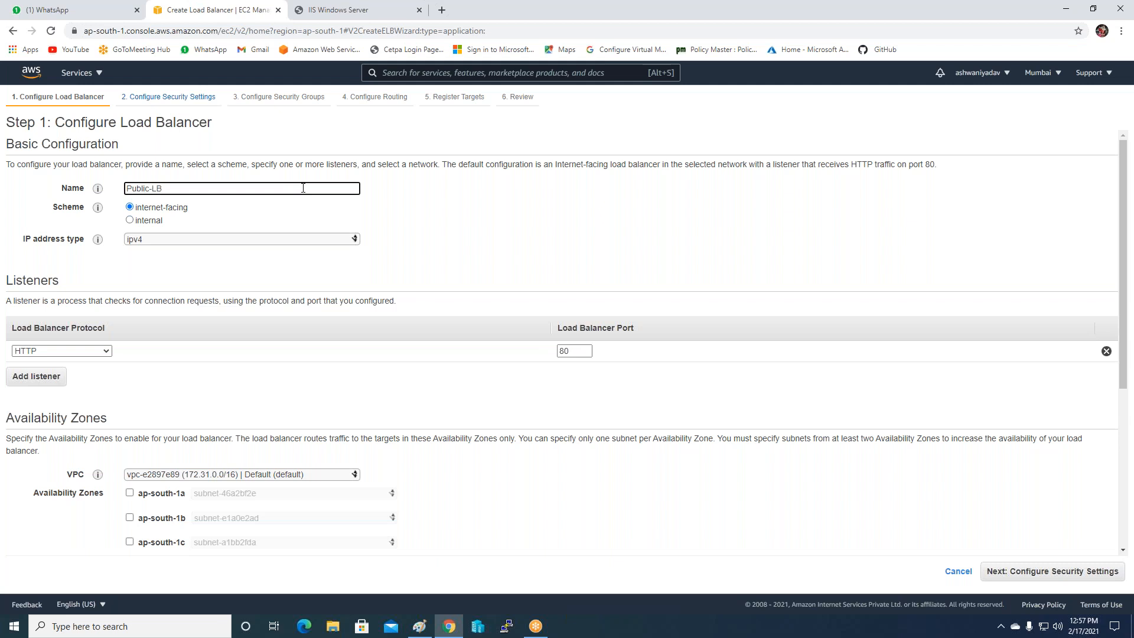
{"action": "left_click", "coordinate": [142, 227]}
{"action": "left_click", "coordinate": [130, 208]}
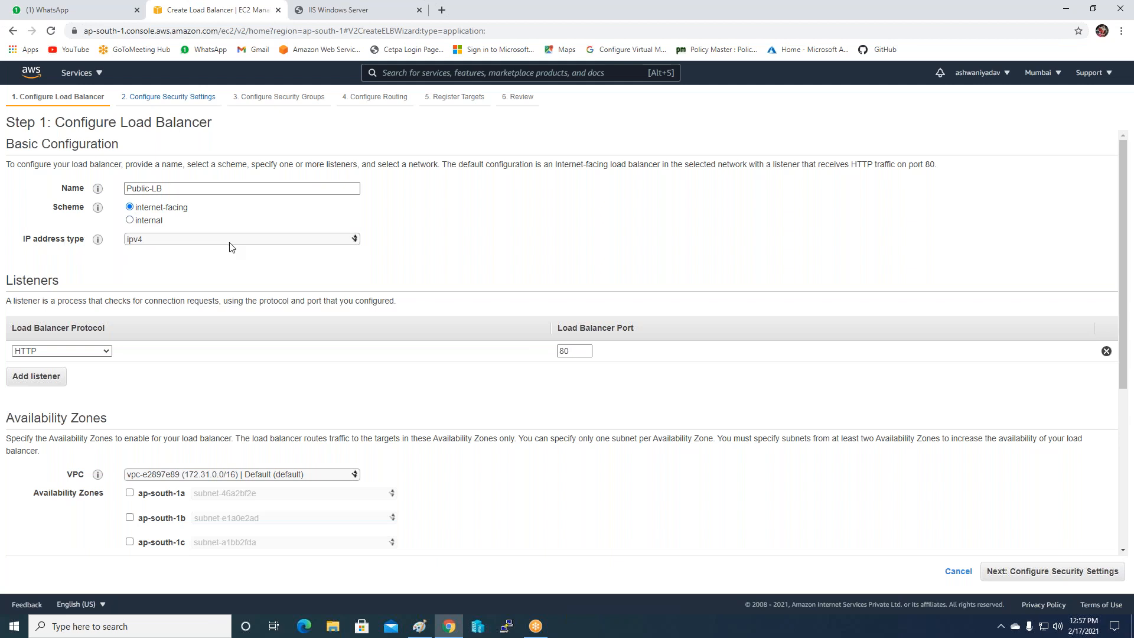
Keep the default VPC, enable zones ap-south-1a and ap-south-1b, and advance to security groups.
{"action": "scroll", "coordinate": [227, 260], "scroll_direction": "down", "scroll_amount": 2}
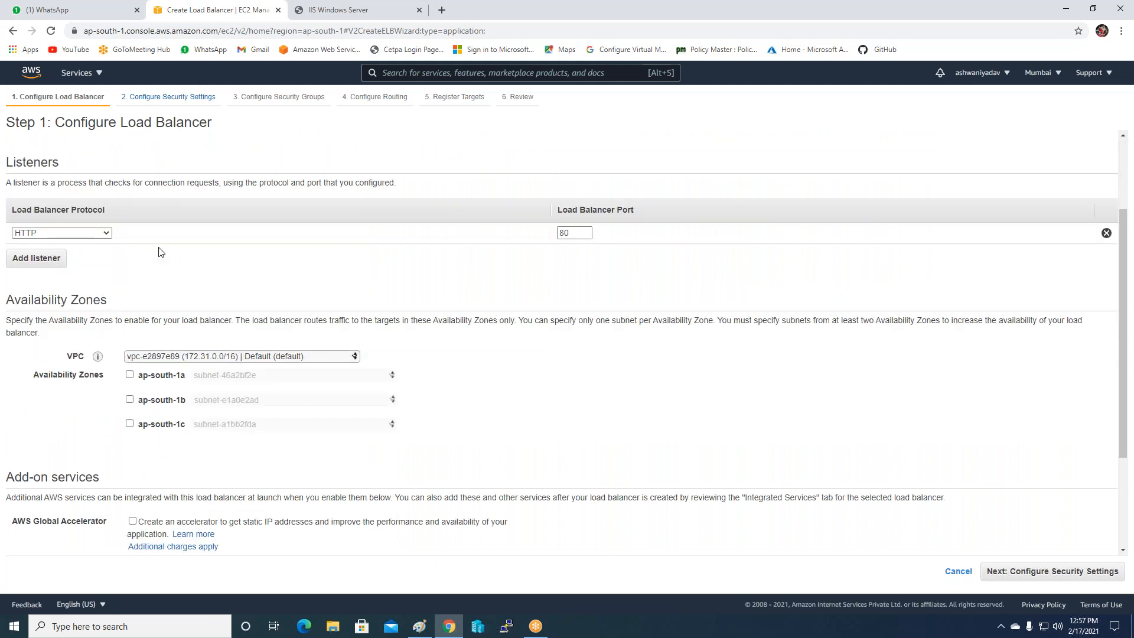
{"action": "scroll", "coordinate": [159, 253], "scroll_direction": "down", "scroll_amount": 2}
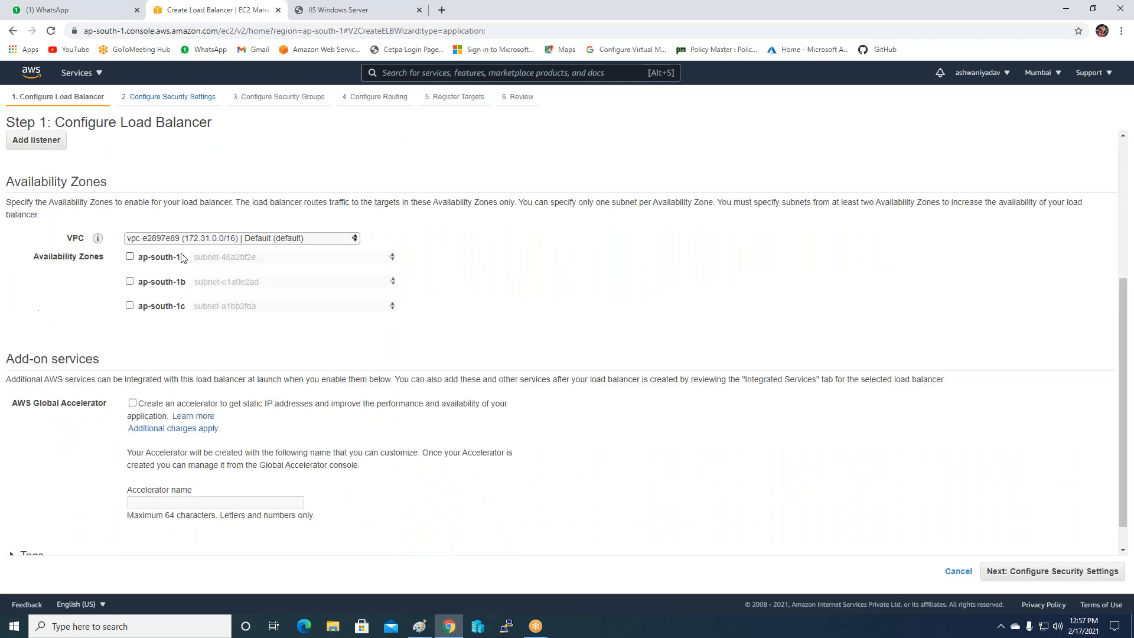
{"action": "left_click", "coordinate": [295, 240]}
{"action": "left_click", "coordinate": [289, 253]}
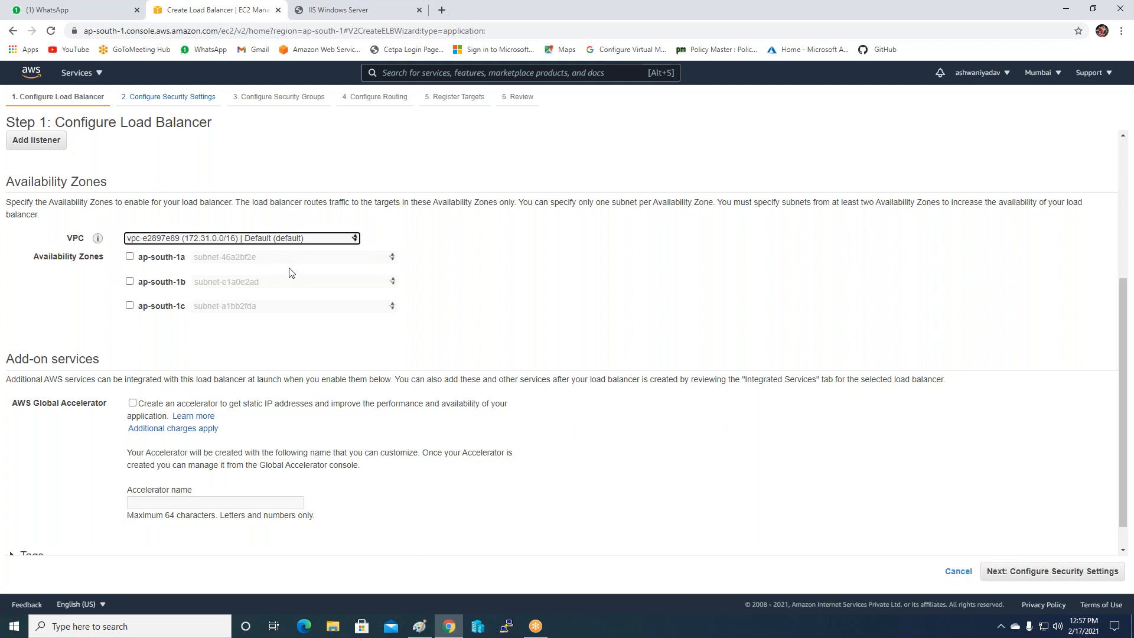
{"action": "left_click", "coordinate": [130, 257]}
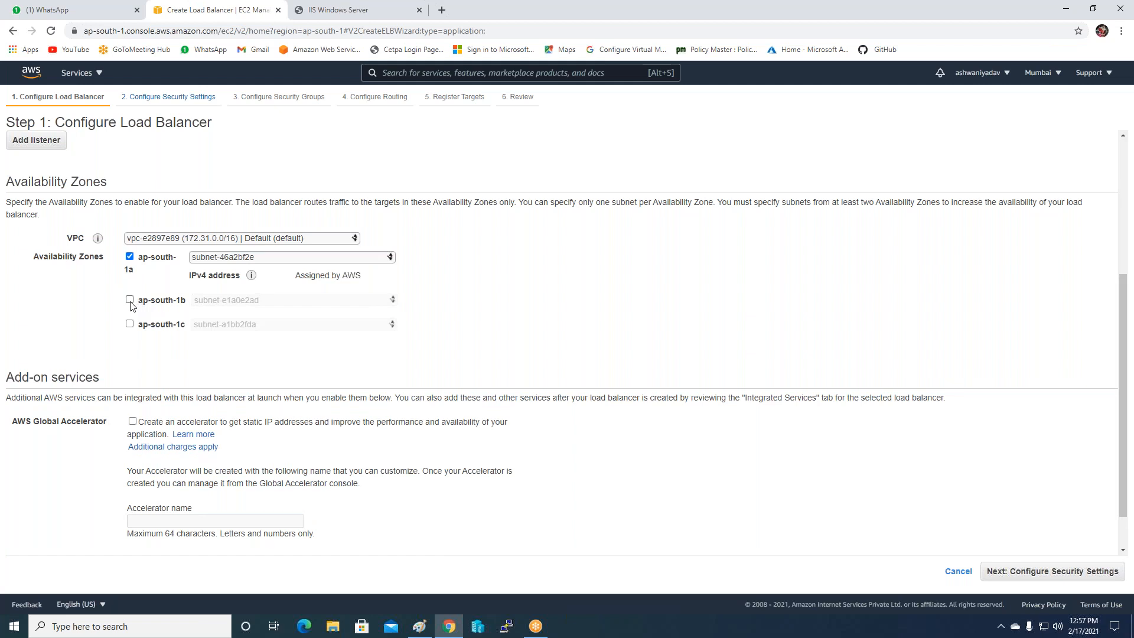
{"action": "left_click", "coordinate": [129, 300]}
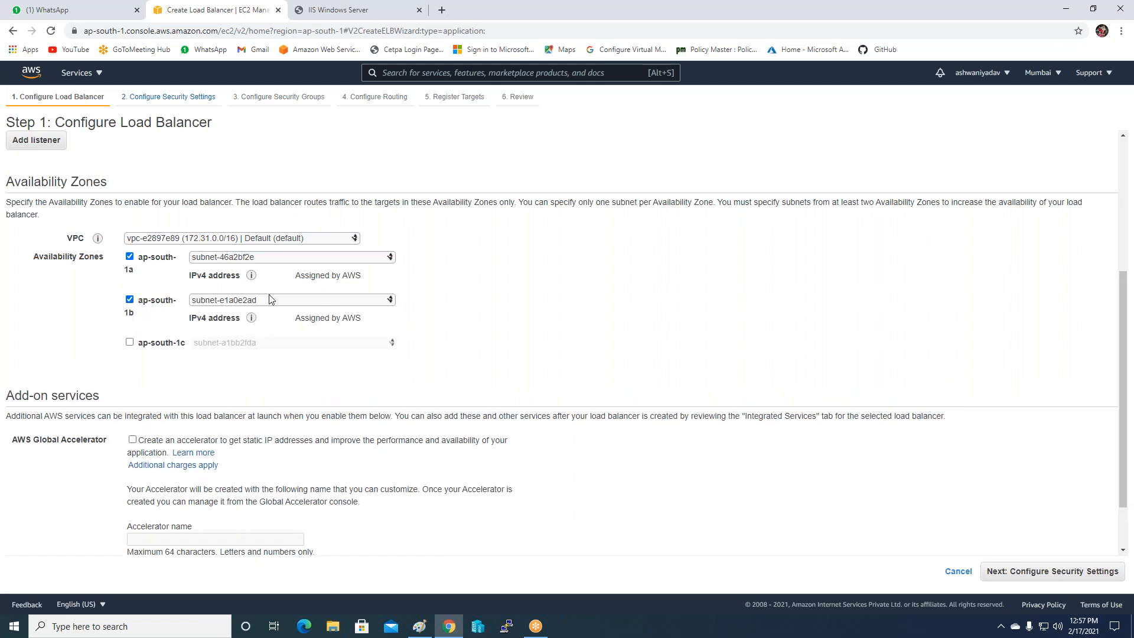
{"action": "scroll", "coordinate": [268, 294], "scroll_direction": "up", "scroll_amount": 4}
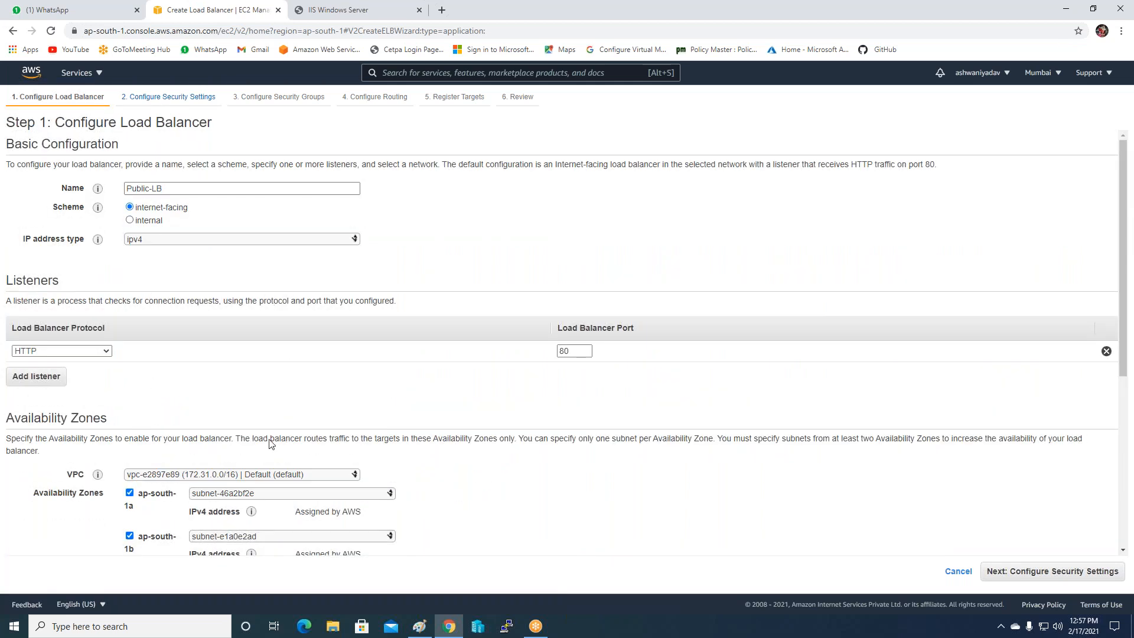
{"action": "left_click", "coordinate": [899, 18]}
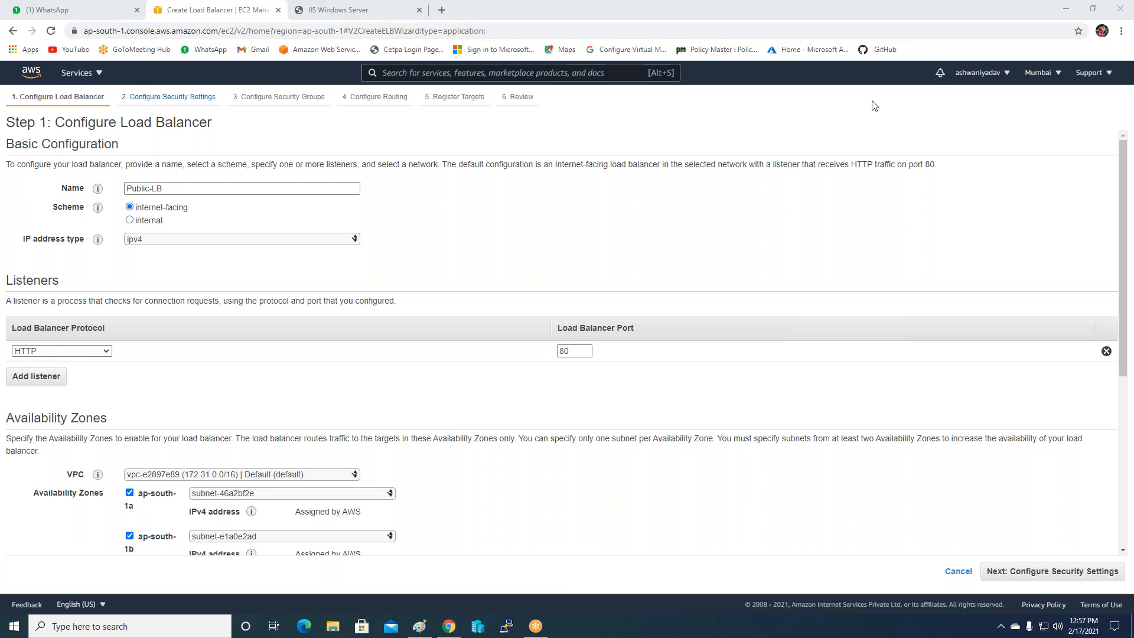
{"action": "scroll", "coordinate": [768, 366], "scroll_direction": "down", "scroll_amount": 2}
{"action": "scroll", "coordinate": [886, 502], "scroll_direction": "up", "scroll_amount": 1}
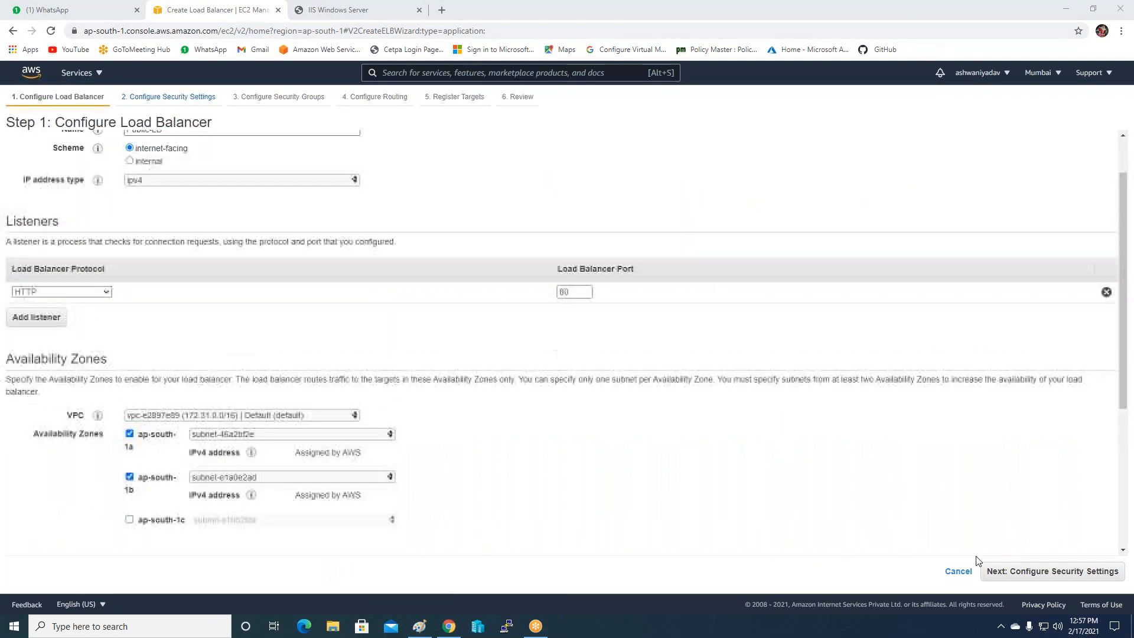
{"action": "left_click", "coordinate": [1000, 579]}
{"action": "left_click", "coordinate": [997, 579]}
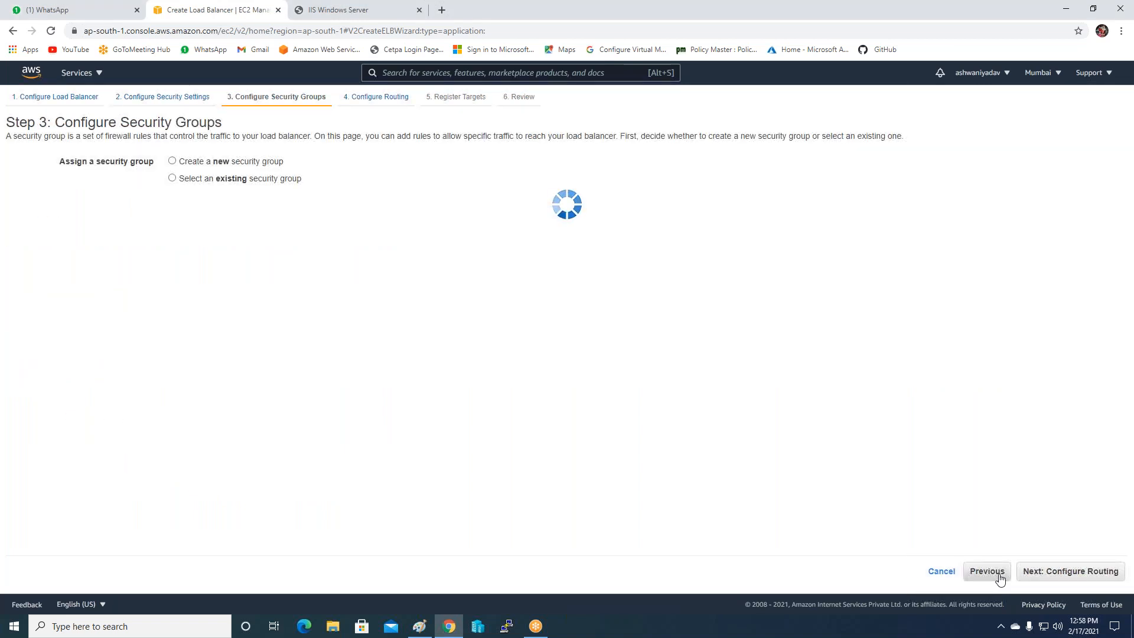
Use the Auto-Loadbalancer-SG security group instead of the default one.
{"action": "left_click", "coordinate": [22, 238]}
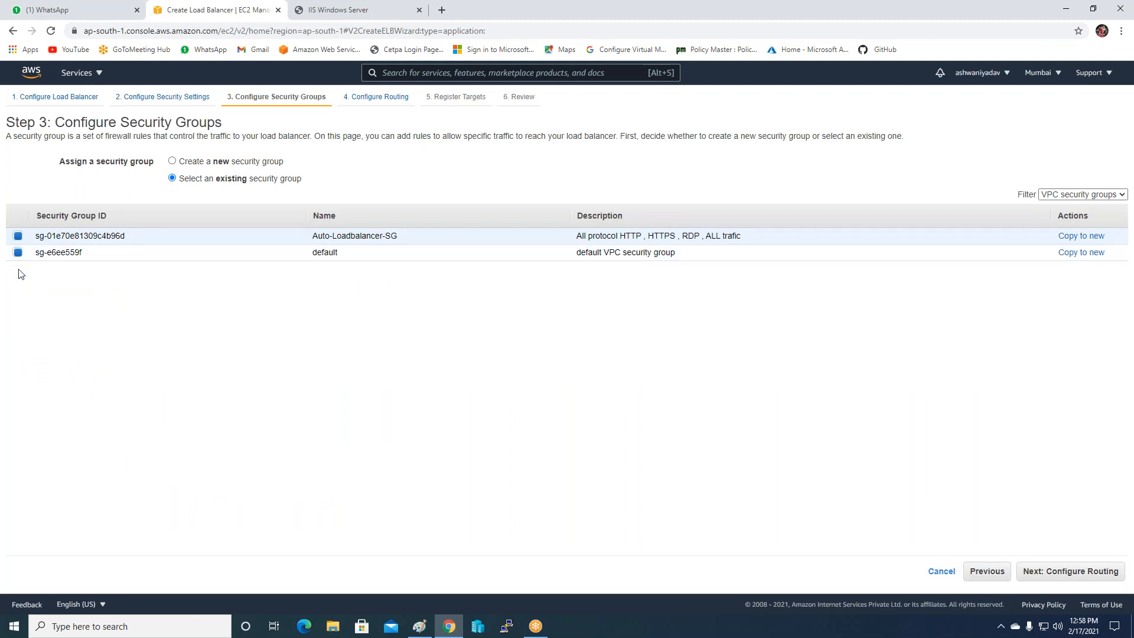
{"action": "left_click", "coordinate": [18, 252]}
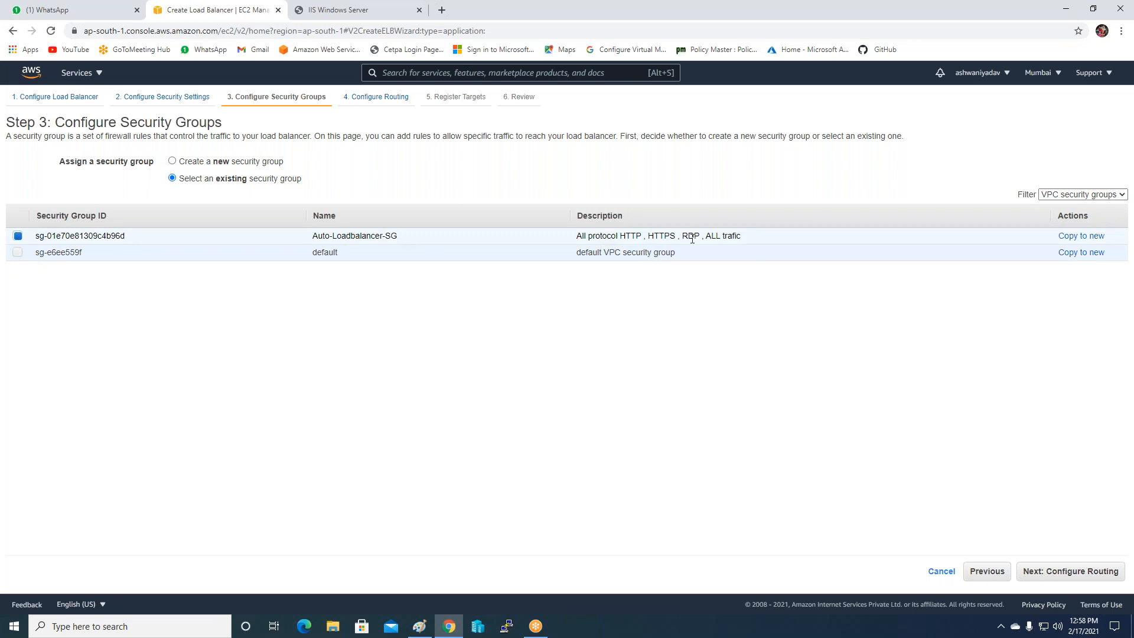
{"action": "left_click", "coordinate": [1030, 571]}
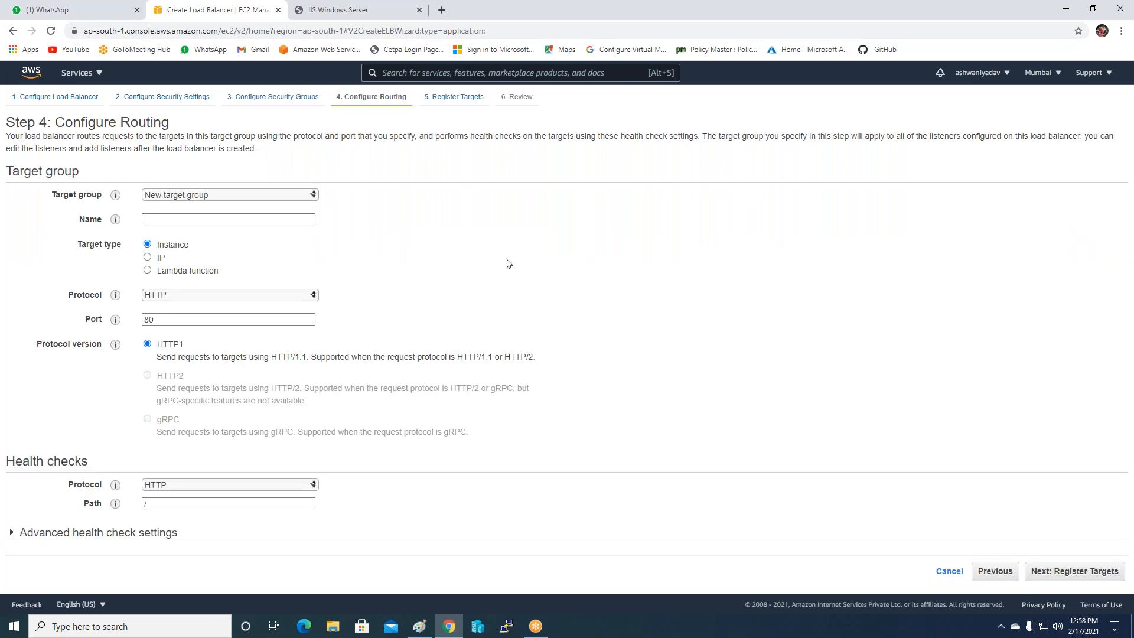
Name the new target group MY-Scaling-ICCp and create the Public-LB load balancer.
{"action": "left_click", "coordinate": [185, 224]}
{"action": "type", "text": "MY-Scaling-ICCp"}
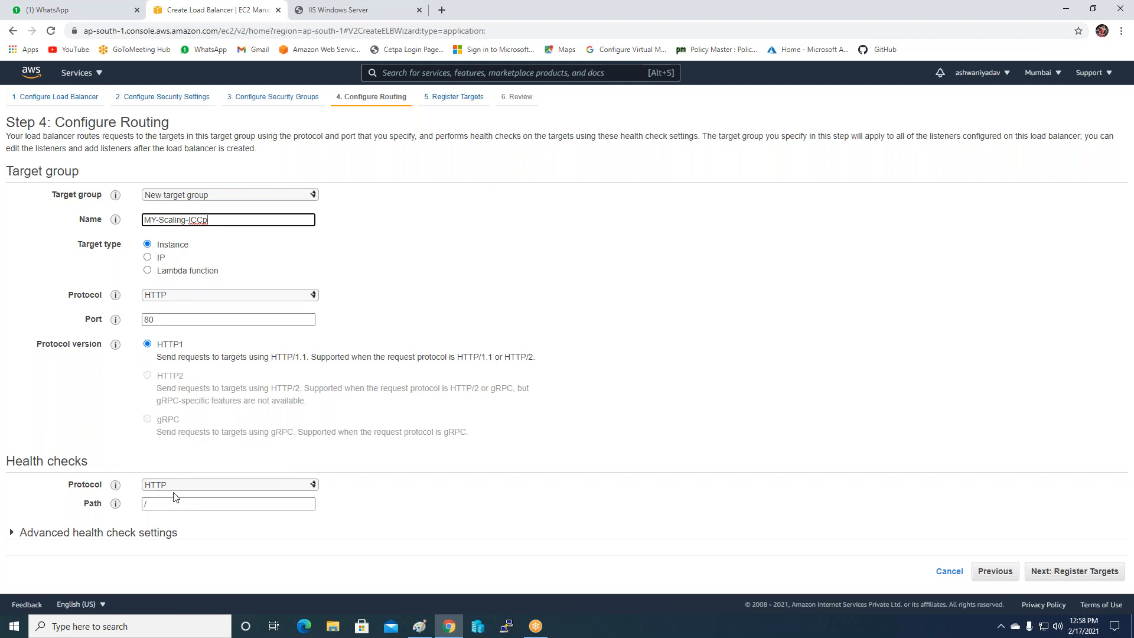
{"action": "left_click", "coordinate": [1035, 573]}
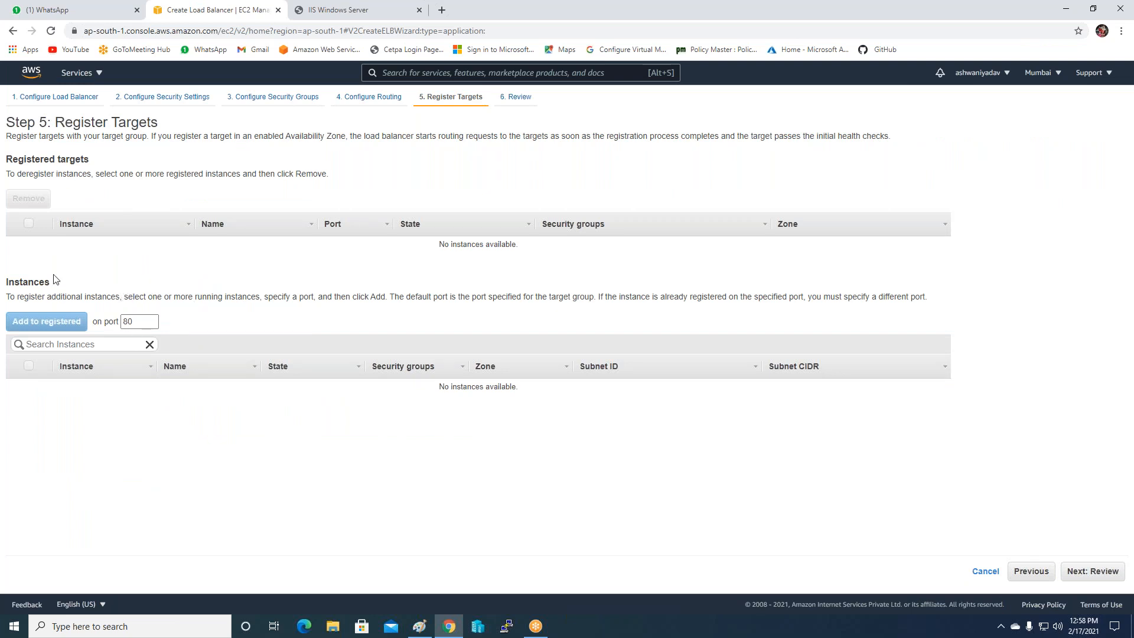
{"action": "left_click", "coordinate": [1077, 571]}
{"action": "left_click", "coordinate": [1103, 572]}
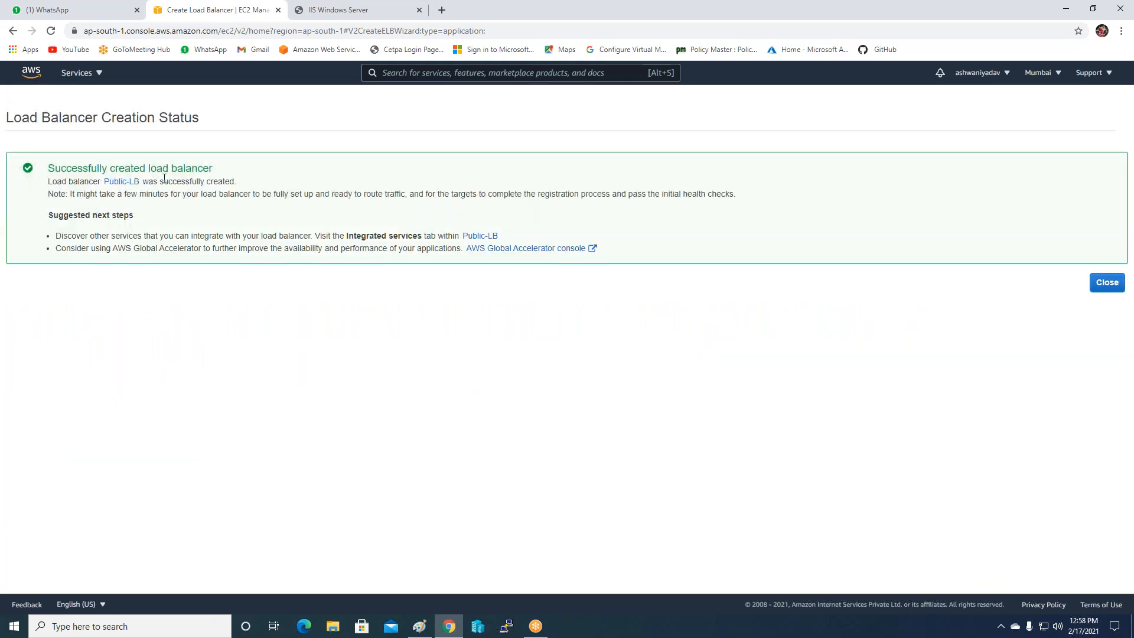
{"action": "left_click", "coordinate": [1106, 282]}
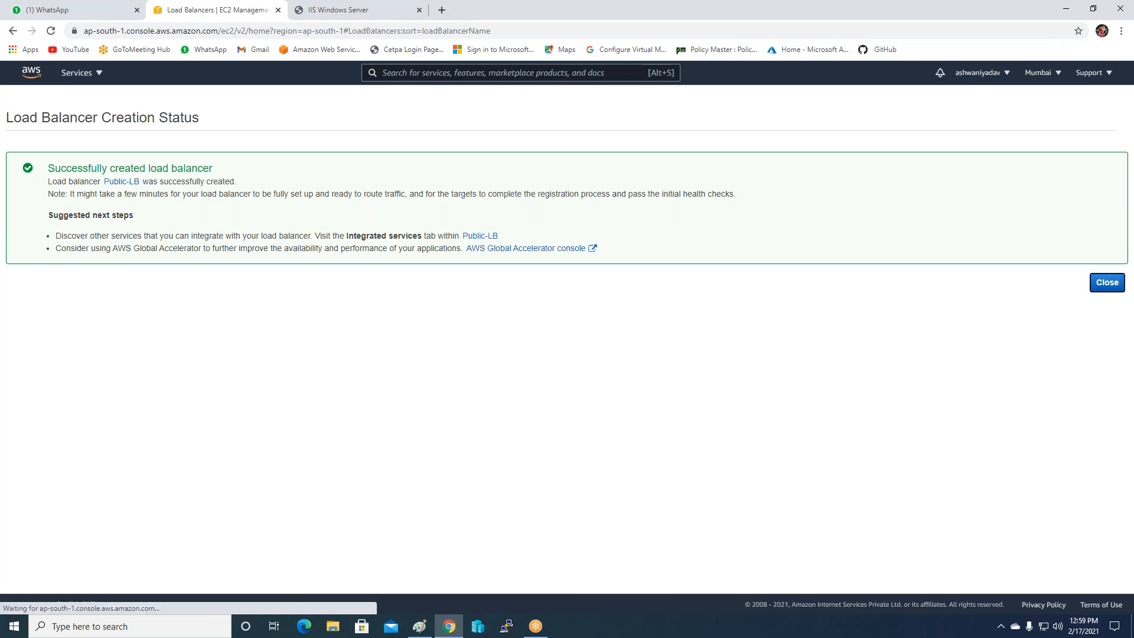
{"action": "left_click", "coordinate": [419, 626]}
Draw two red rounded callouts to the right of the notes, the second wider.
{"action": "left_click", "coordinate": [804, 211]}
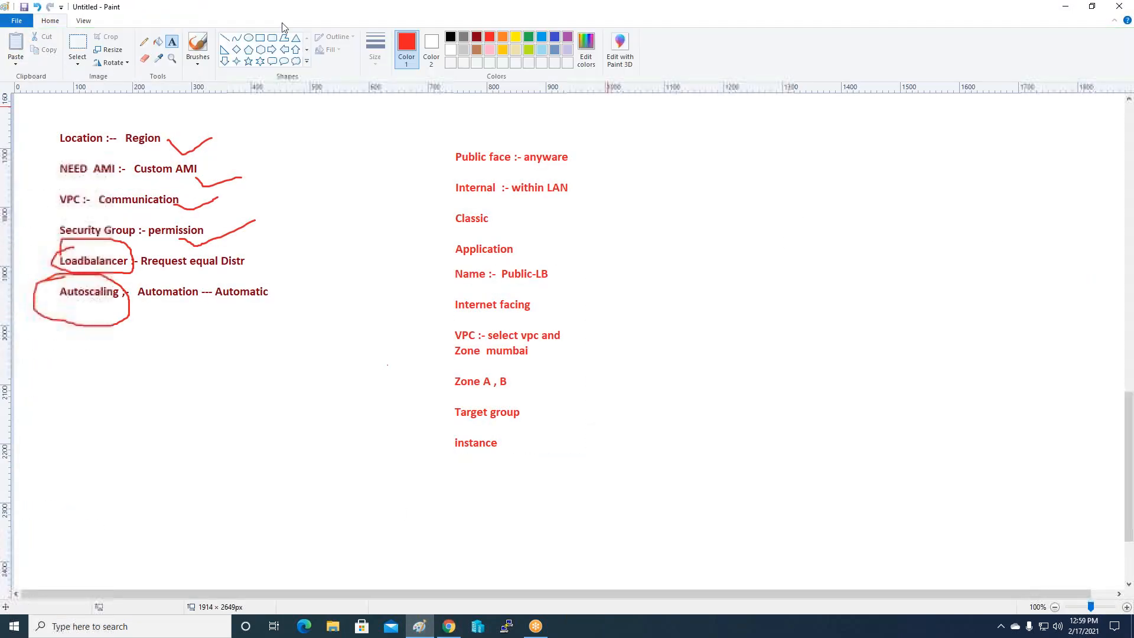
{"action": "left_click", "coordinate": [272, 62]}
{"action": "left_click_drag", "start_coordinate": [679, 131], "coordinate": [775, 216]}
{"action": "left_click", "coordinate": [853, 197]}
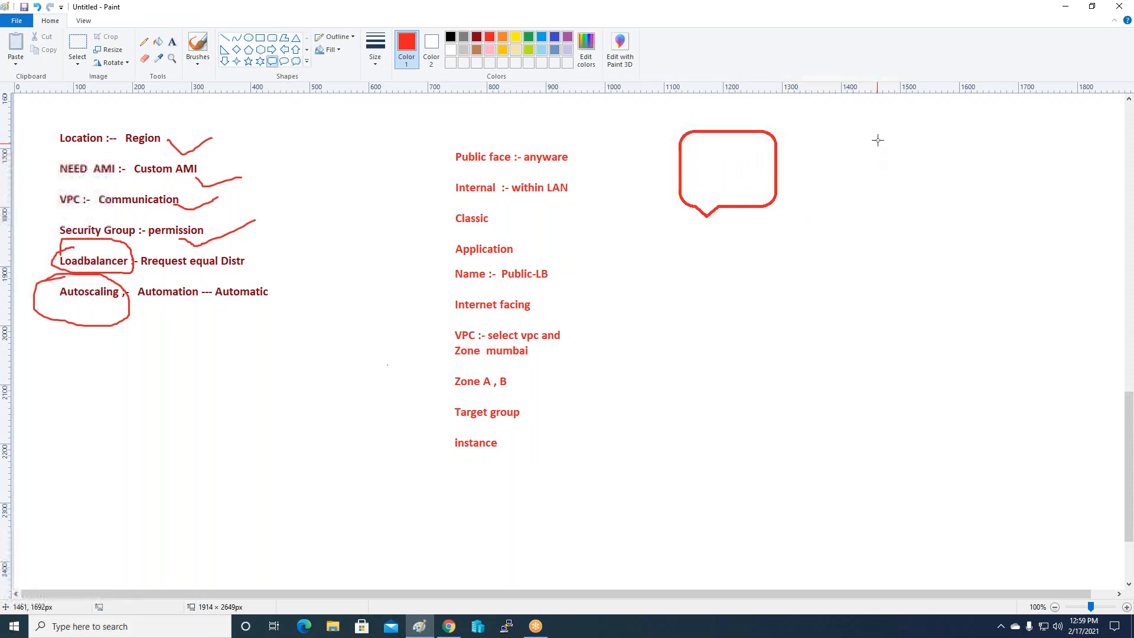
{"action": "left_click_drag", "start_coordinate": [880, 134], "coordinate": [1031, 223]}
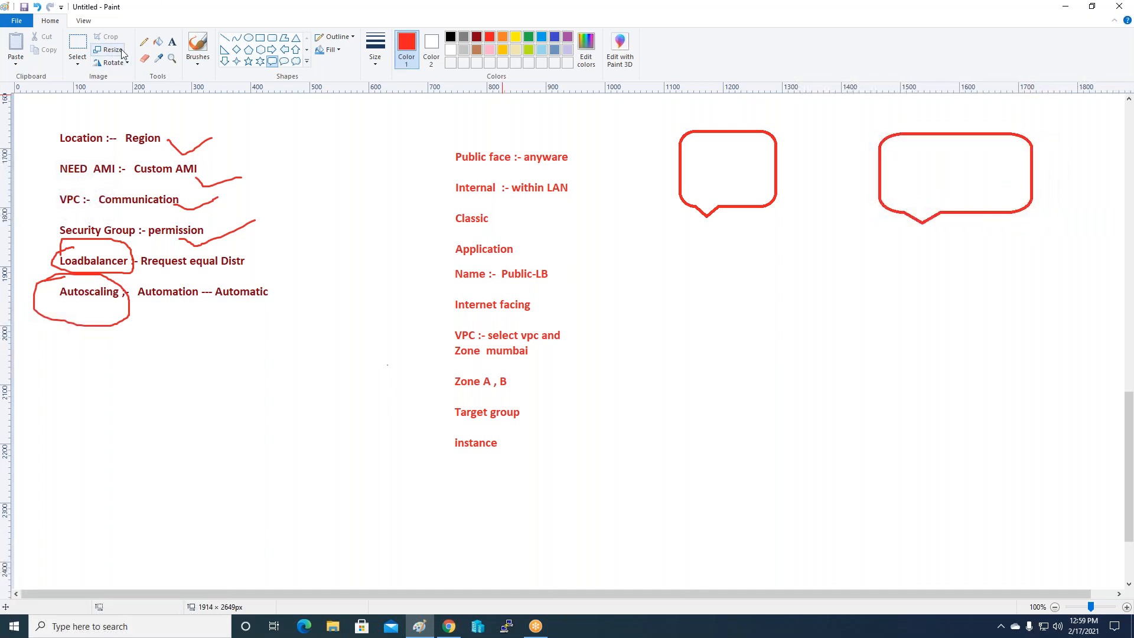
Label the callouts 'AMI' and 'Loadbalancer'.
{"action": "left_click", "coordinate": [172, 41]}
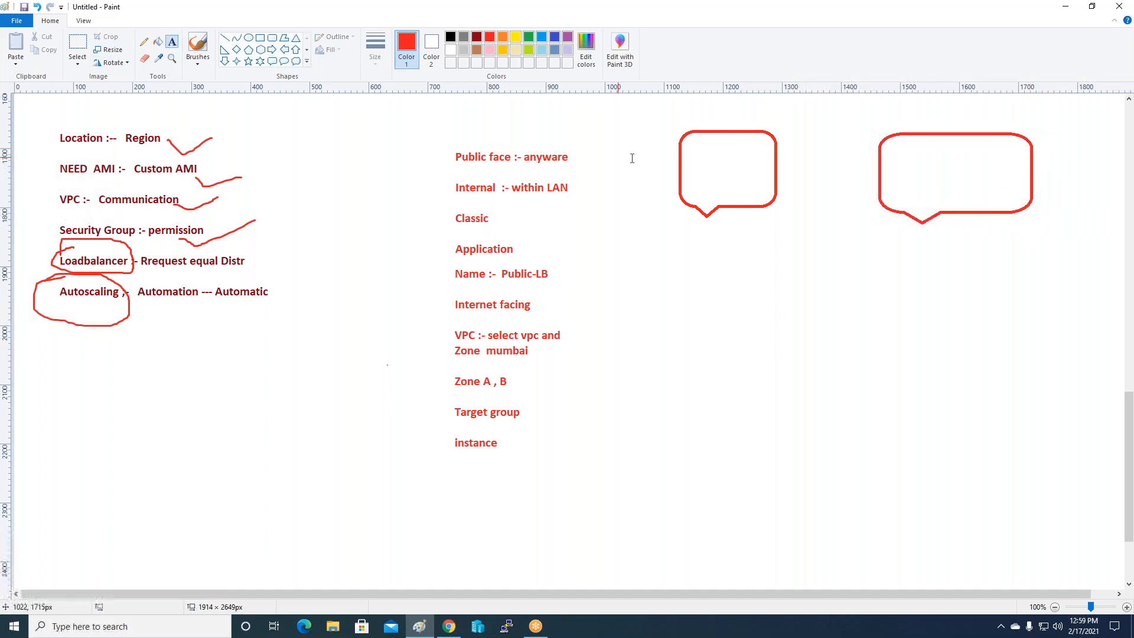
{"action": "left_click", "coordinate": [684, 155]}
{"action": "type", "text": "AMI"}
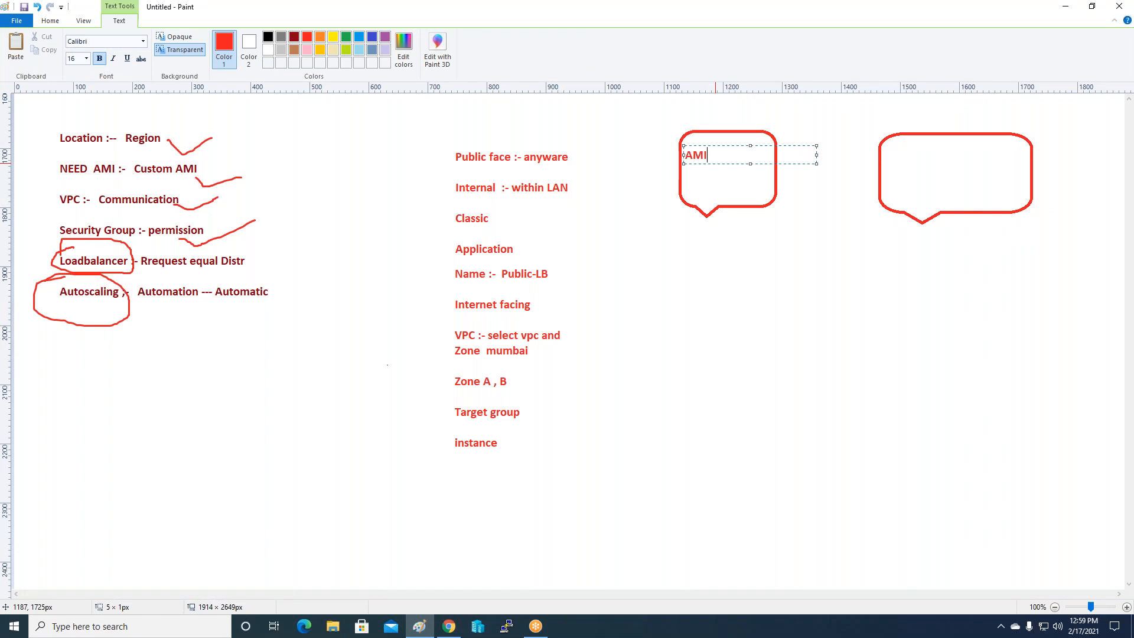
{"action": "left_click", "coordinate": [994, 327]}
{"action": "left_click", "coordinate": [894, 150]}
{"action": "type", "text": "Loadbalance"}
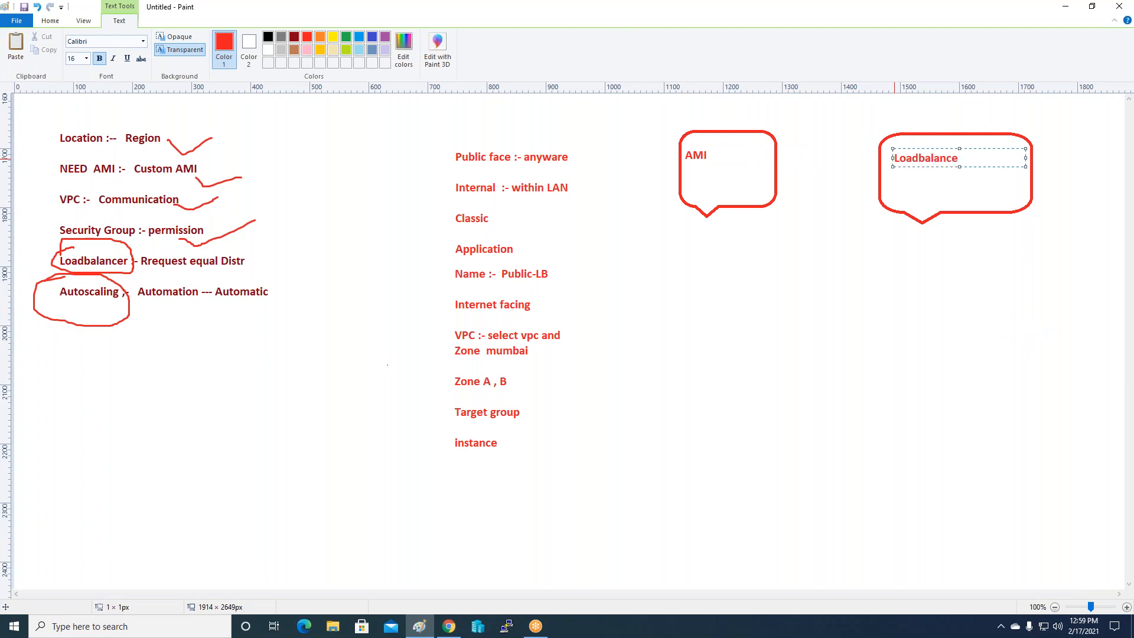
{"action": "left_click", "coordinate": [810, 283]}
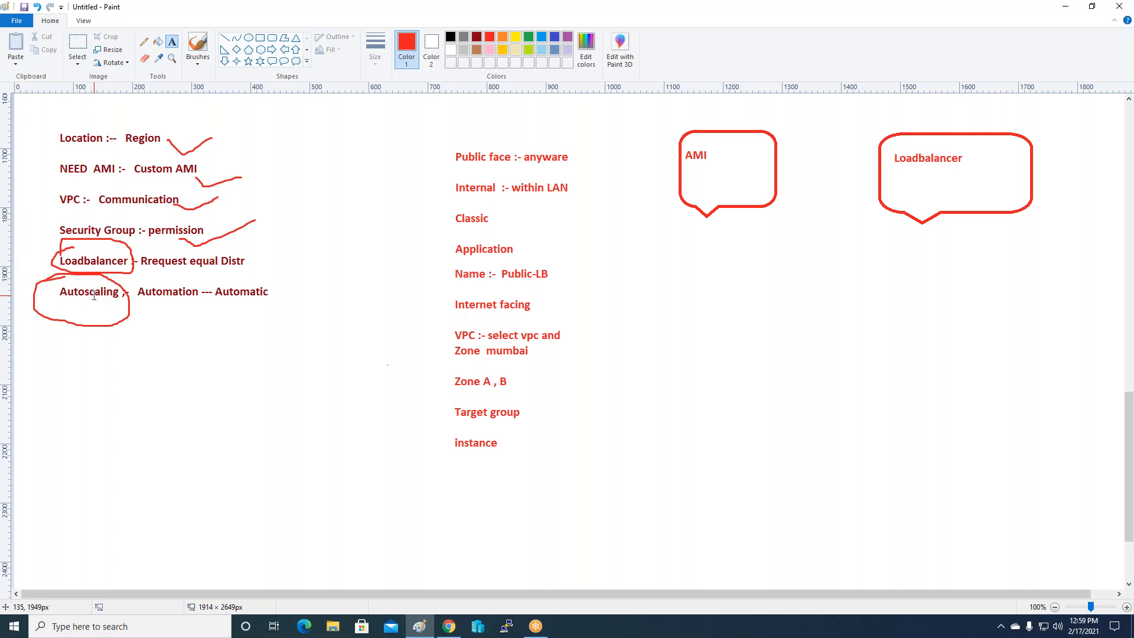
Add an 'Autoscaling' label below the callouts with a red line running down-left from it.
{"action": "left_click", "coordinate": [196, 387]}
{"action": "left_click", "coordinate": [777, 258]}
{"action": "left_click", "coordinate": [771, 255]}
{"action": "type", "text": "Autos"}
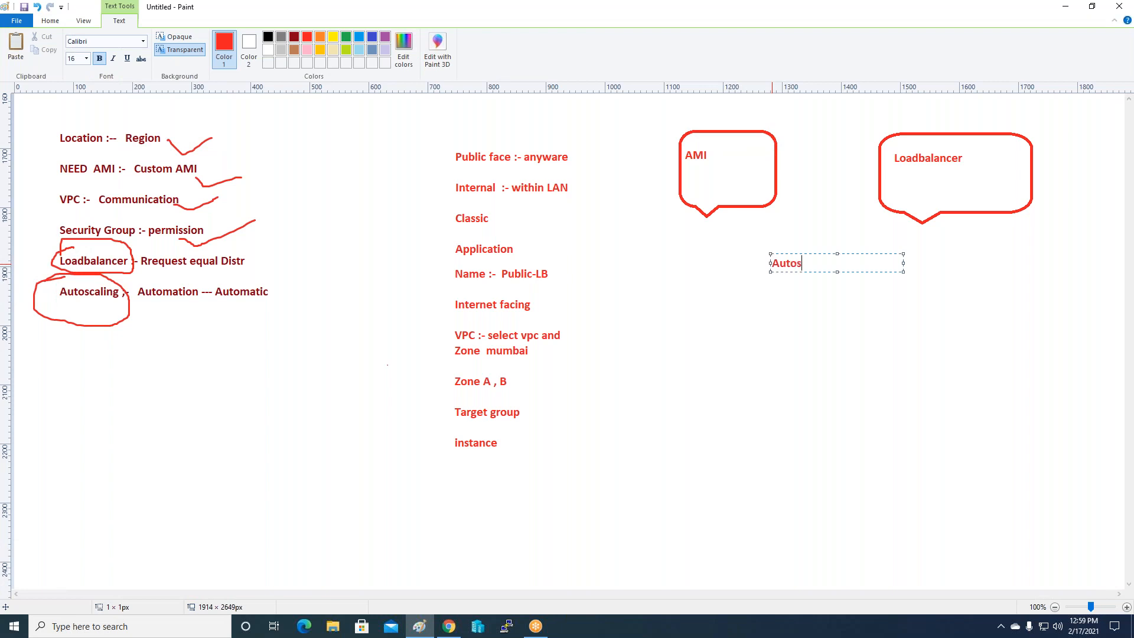
{"action": "type", "text": "caling"}
{"action": "left_click", "coordinate": [790, 320]}
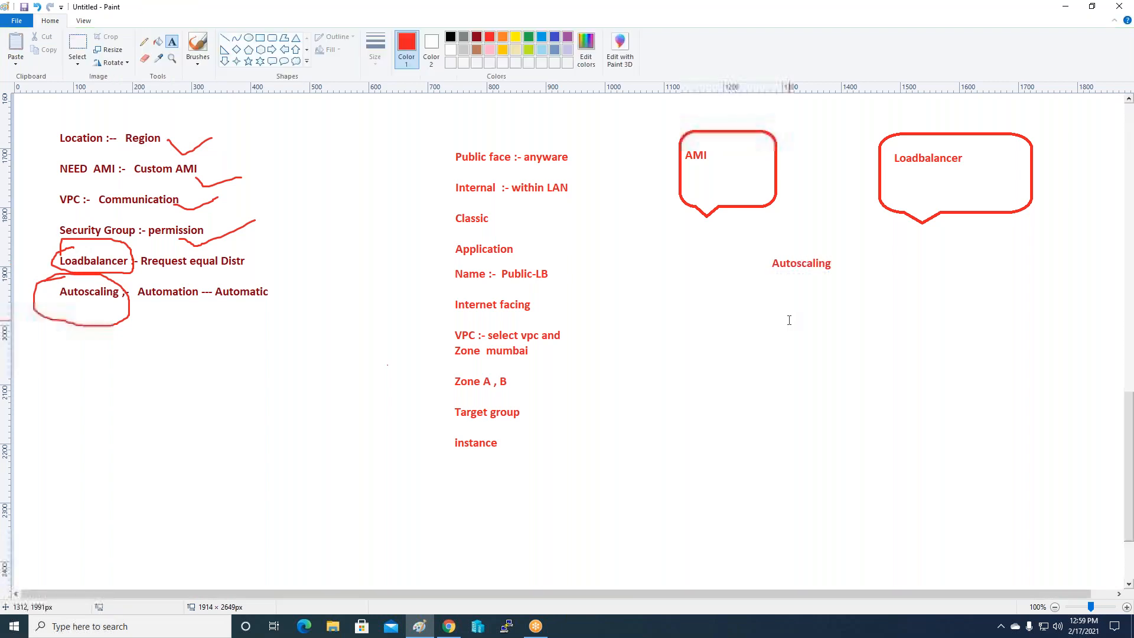
{"action": "left_click", "coordinate": [225, 39]}
{"action": "left_click_drag", "start_coordinate": [793, 273], "coordinate": [721, 337]}
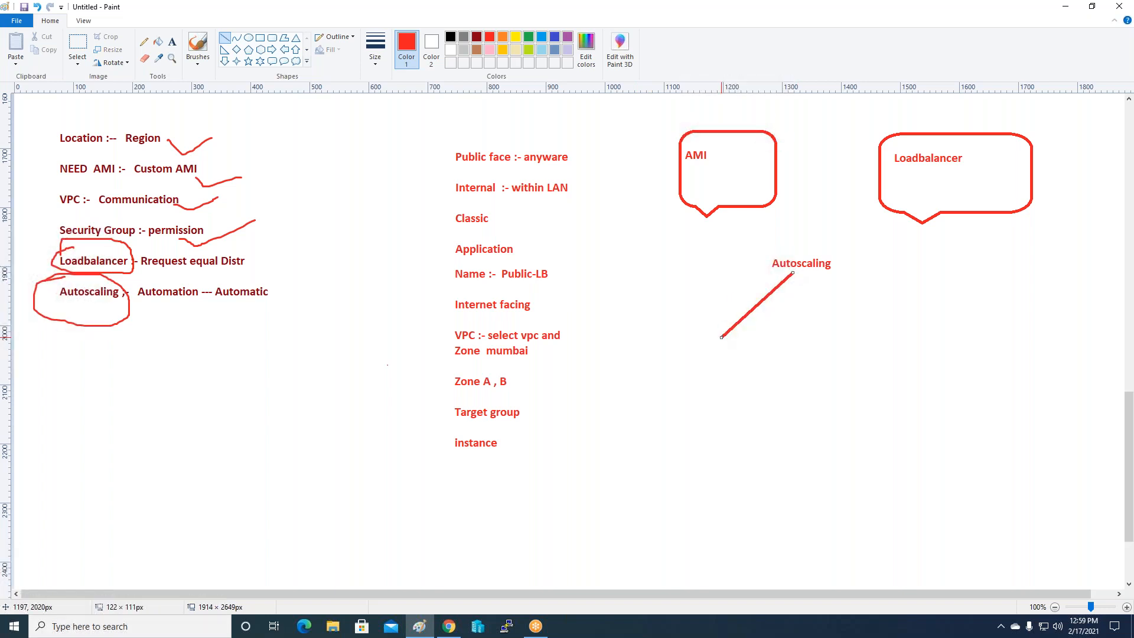
Write 'Launch Configuration' and 'type of instance deploy automatic and h/w configuration' at the line's end.
{"action": "left_click", "coordinate": [172, 42]}
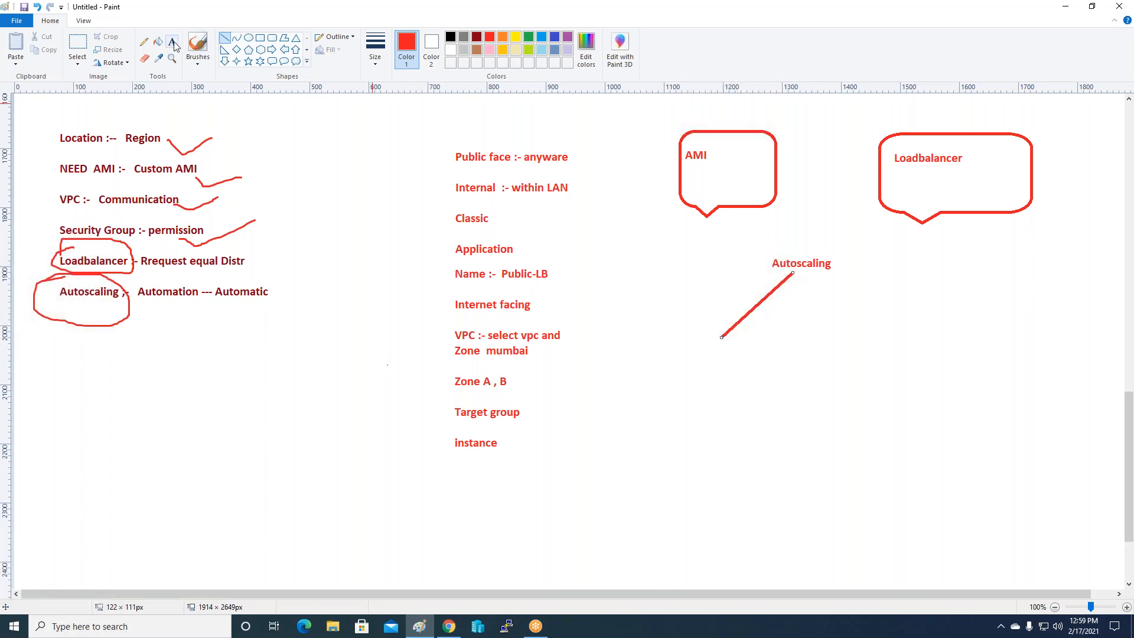
{"action": "left_click", "coordinate": [653, 344]}
{"action": "type", "text": "Lau"}
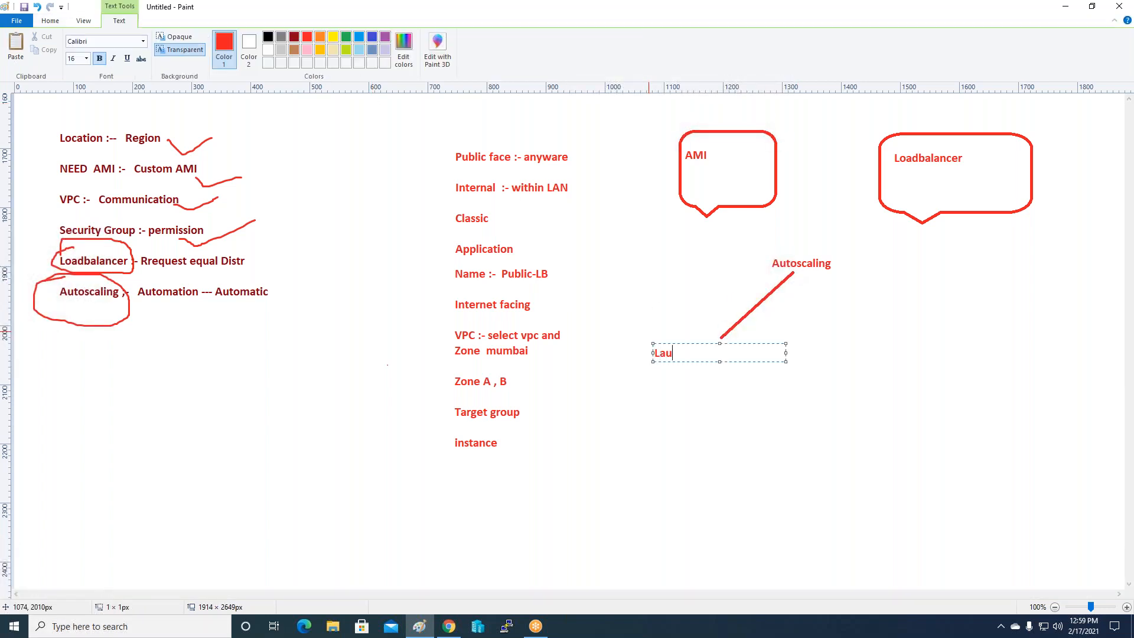
{"action": "type", "text": "nch Configuration"}
{"action": "key", "text": "Return"}
{"action": "key", "text": "Return"}
{"action": "type", "text": "ty"}
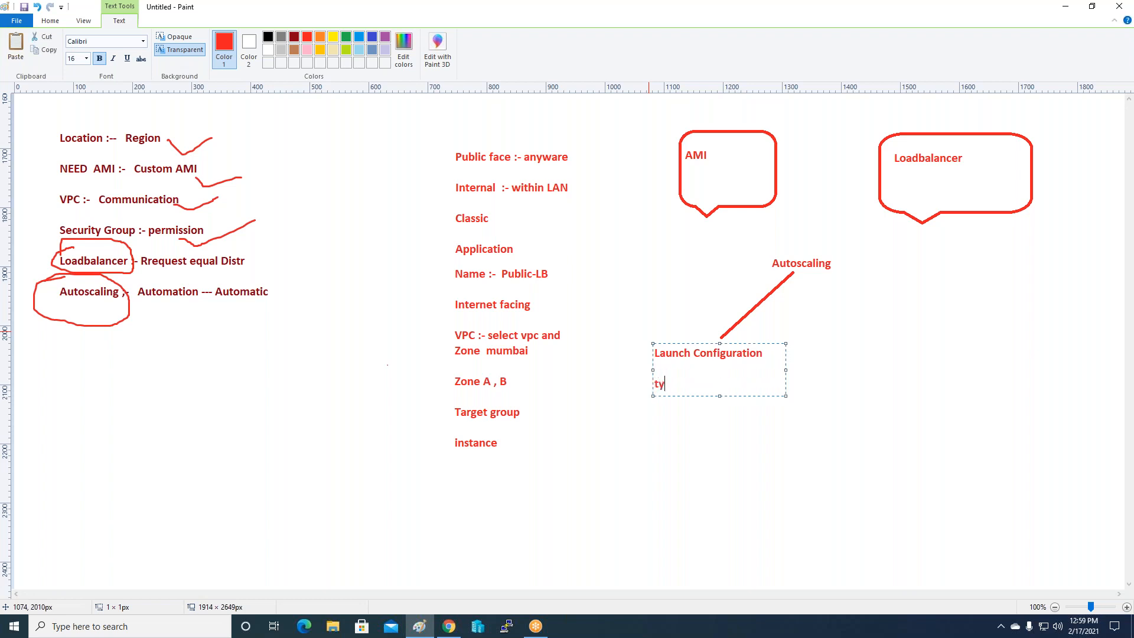
{"action": "type", "text": "pe of instance deploy automatic and h/w"}
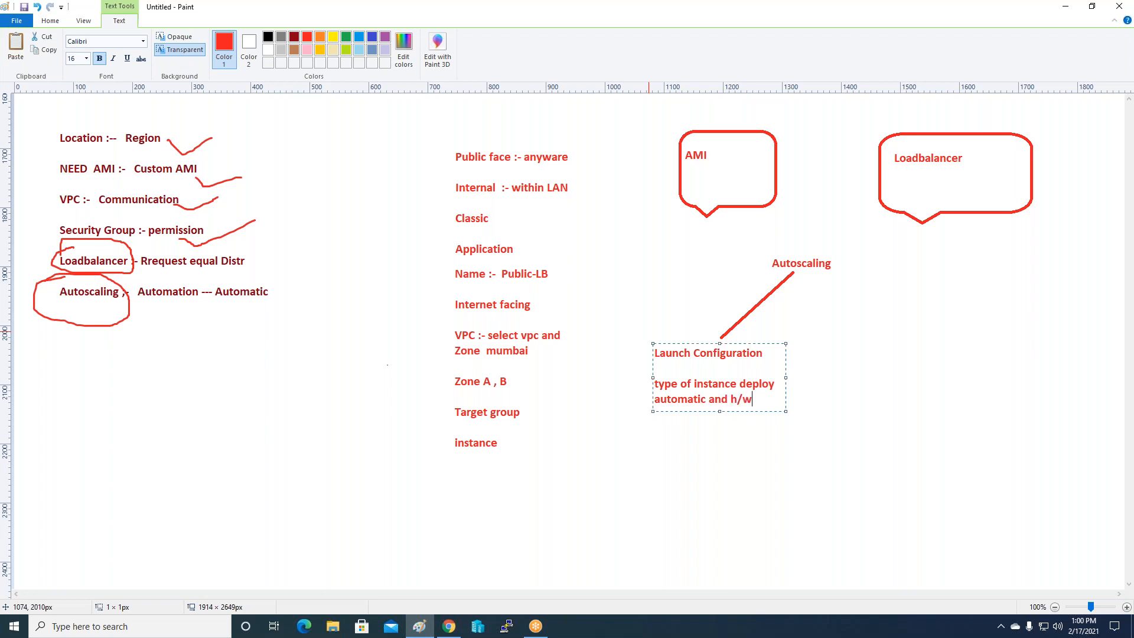
{"action": "type", "text": " configiuration"}
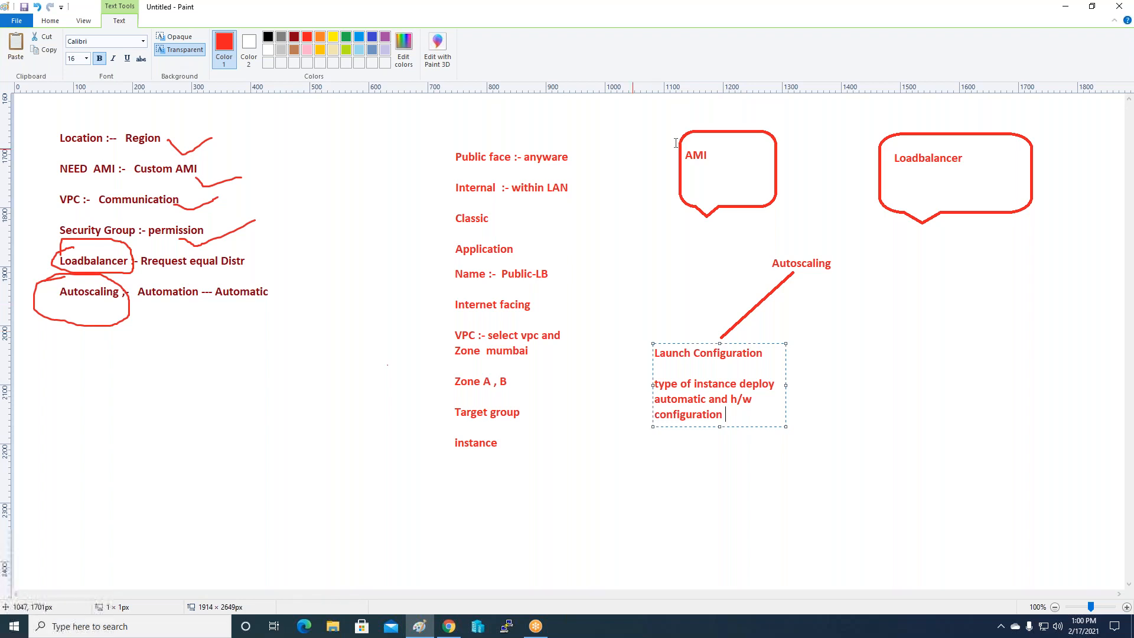
{"action": "left_click", "coordinate": [664, 275]}
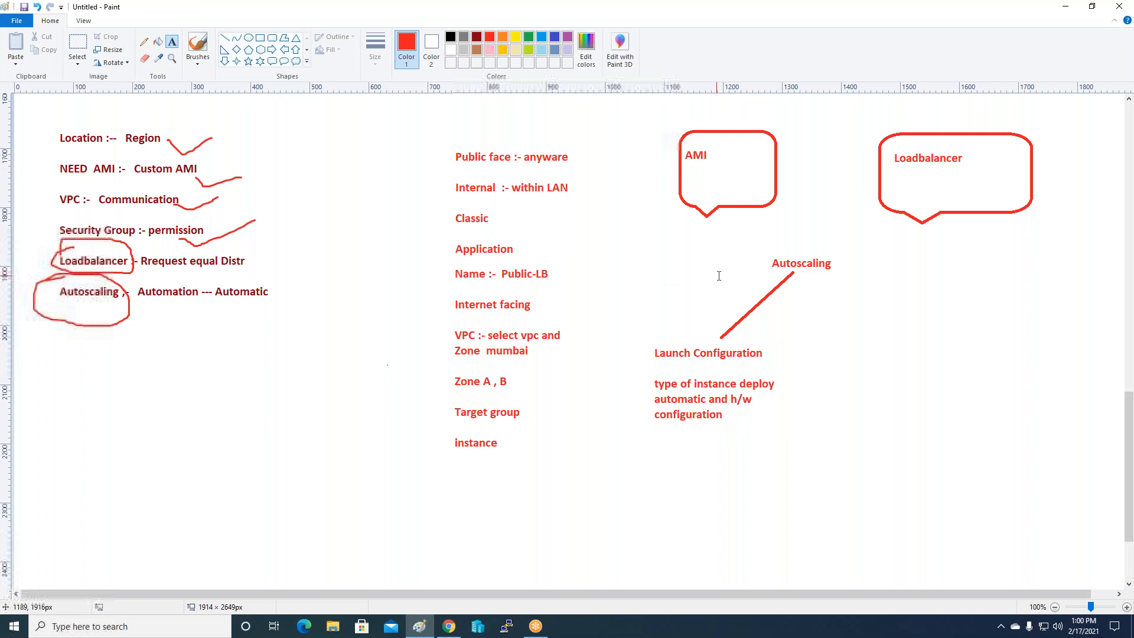
Start a new launch configuration named MY-SERVERS.
{"action": "left_click", "coordinate": [449, 626]}
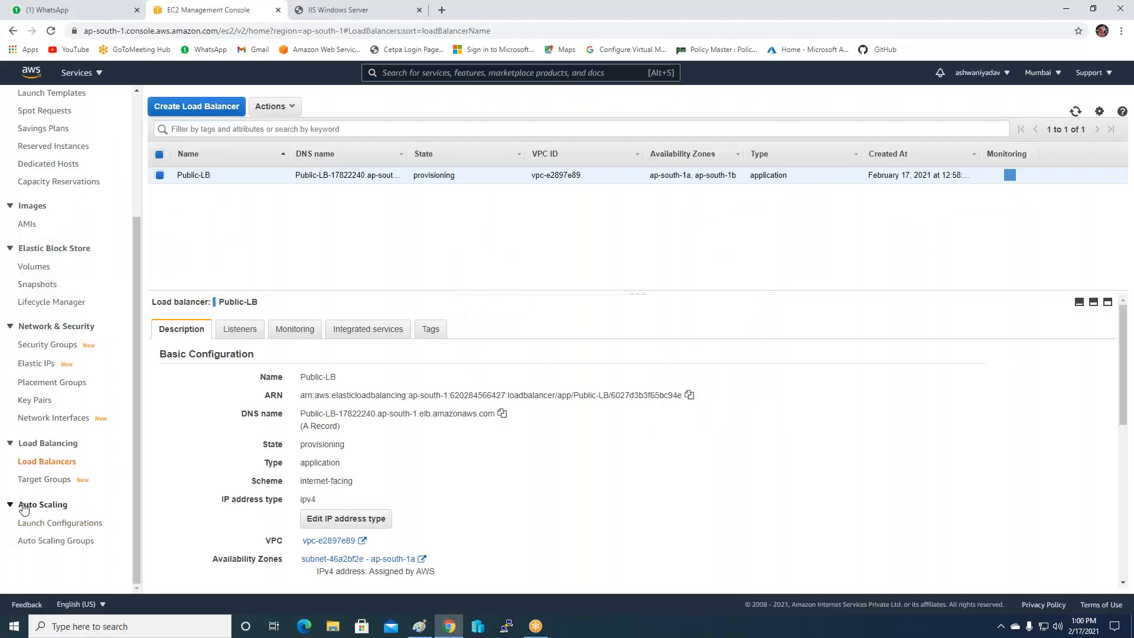
{"action": "left_click", "coordinate": [42, 528]}
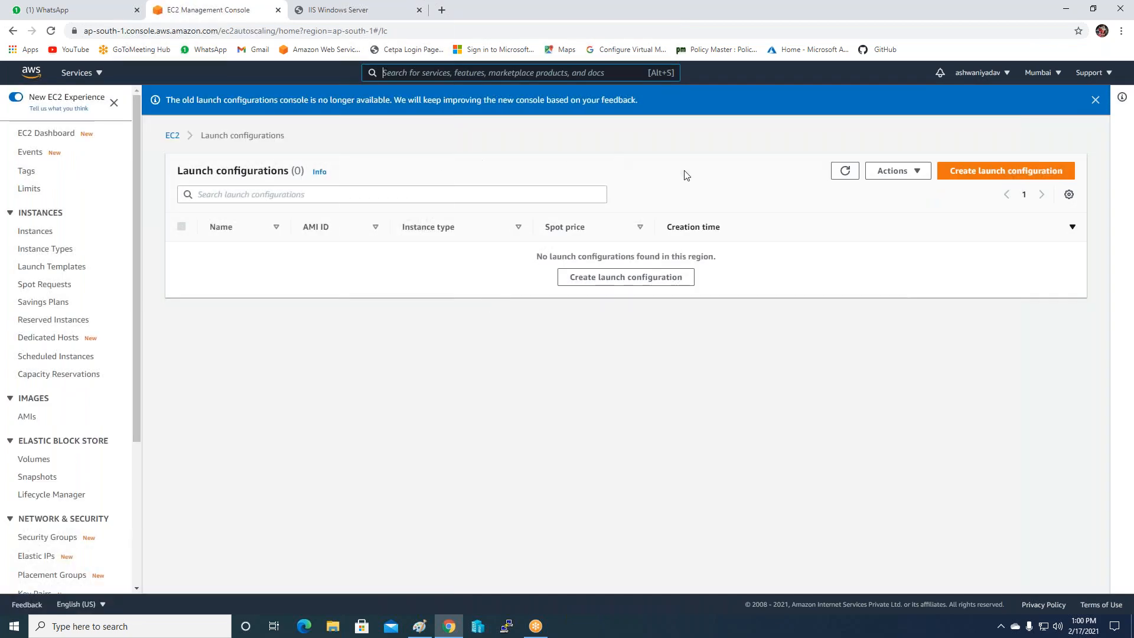
{"action": "left_click", "coordinate": [982, 171]}
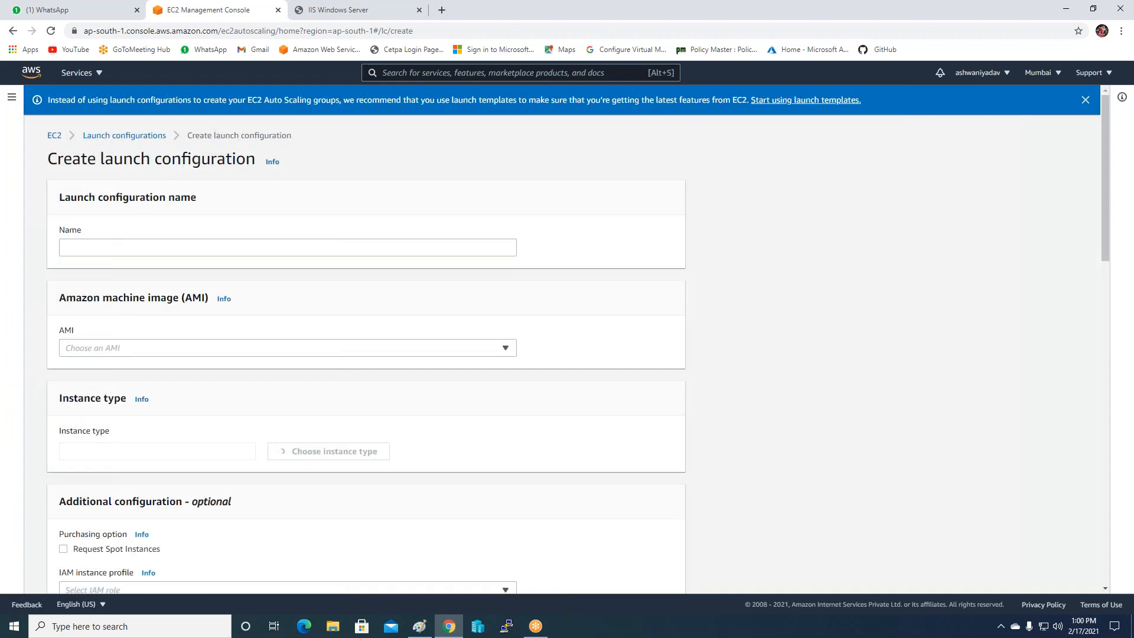
{"action": "left_click", "coordinate": [107, 250]}
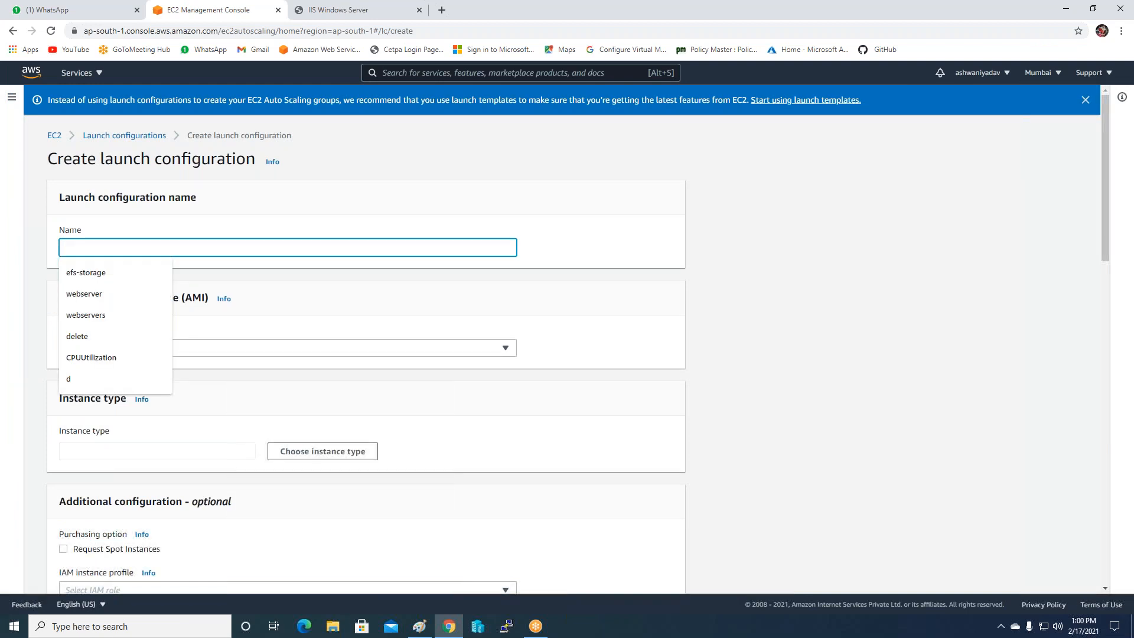
{"action": "type", "text": "MY"}
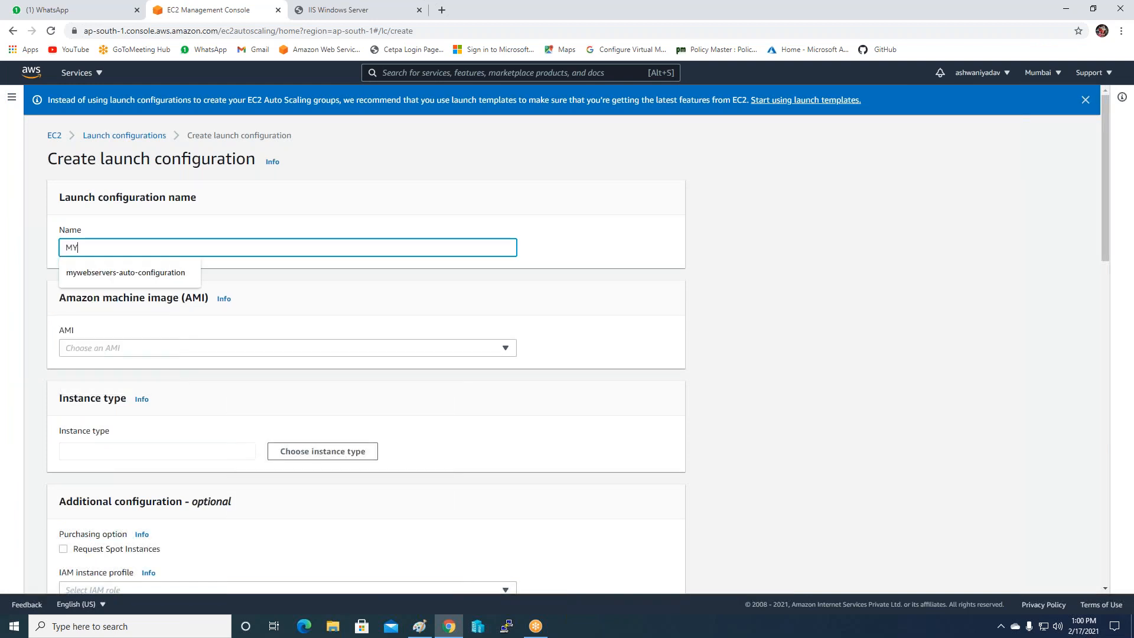
{"action": "type", "text": "-SERVERS"}
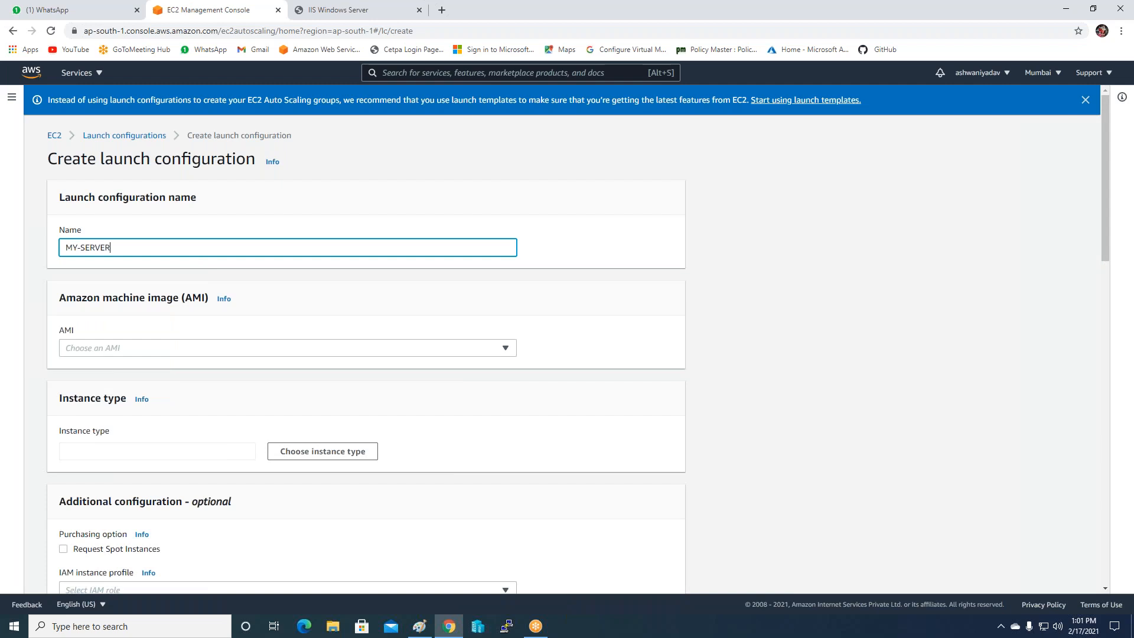
{"action": "left_click", "coordinate": [294, 304]}
Select MY-WEbserver-AMI from My AMIs as its image.
{"action": "scroll", "coordinate": [294, 304], "scroll_direction": "down", "scroll_amount": 1}
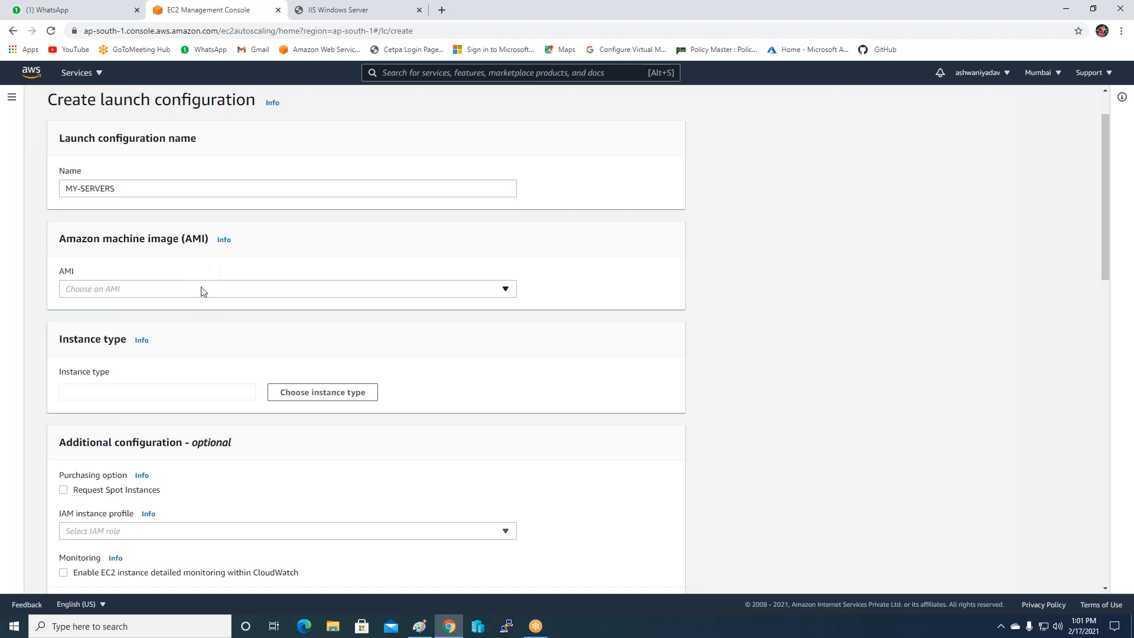
{"action": "left_click", "coordinate": [202, 290]}
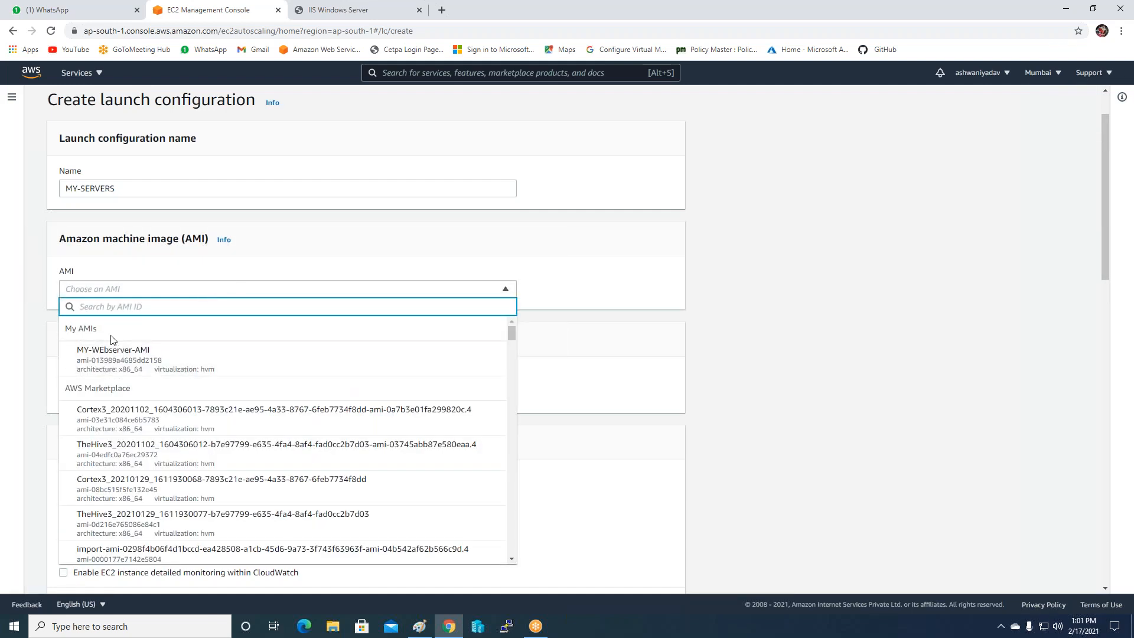
{"action": "left_click", "coordinate": [131, 362]}
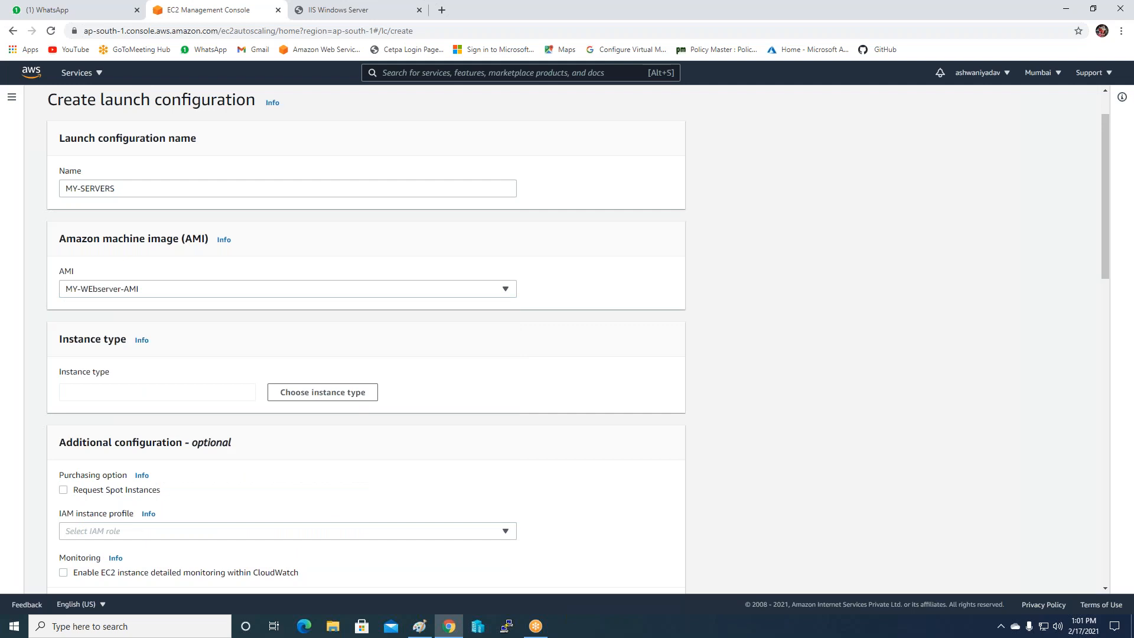
{"action": "scroll", "coordinate": [118, 331], "scroll_direction": "down", "scroll_amount": 1}
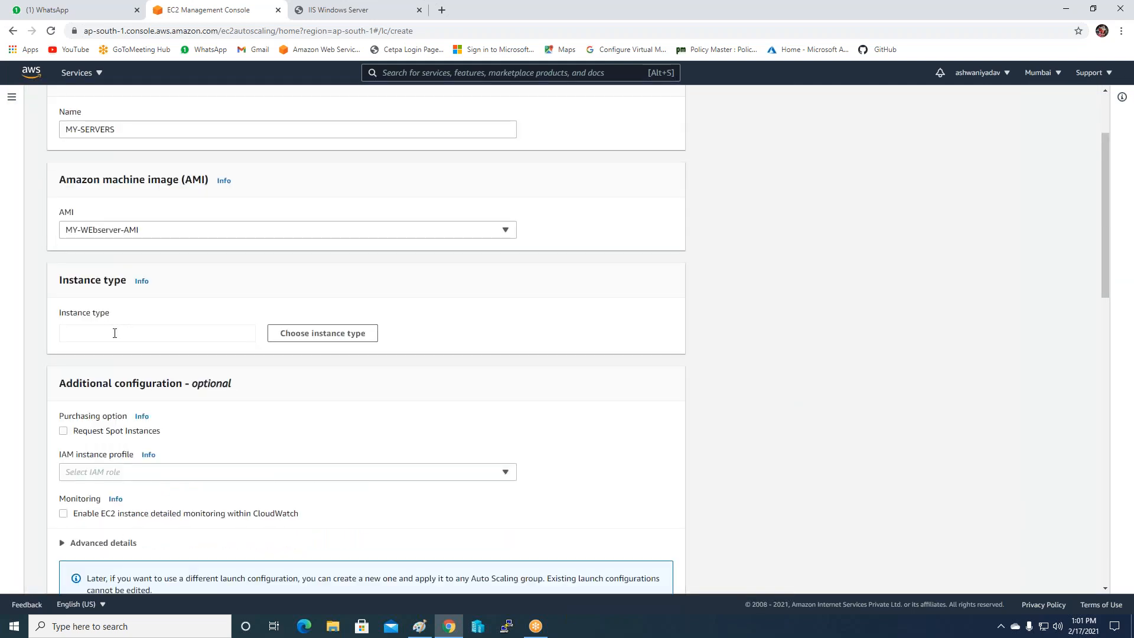
Filter instance types by t2 and choose t2.micro (1 vCPU, 1 GiB, EBS Only).
{"action": "left_click", "coordinate": [285, 335]}
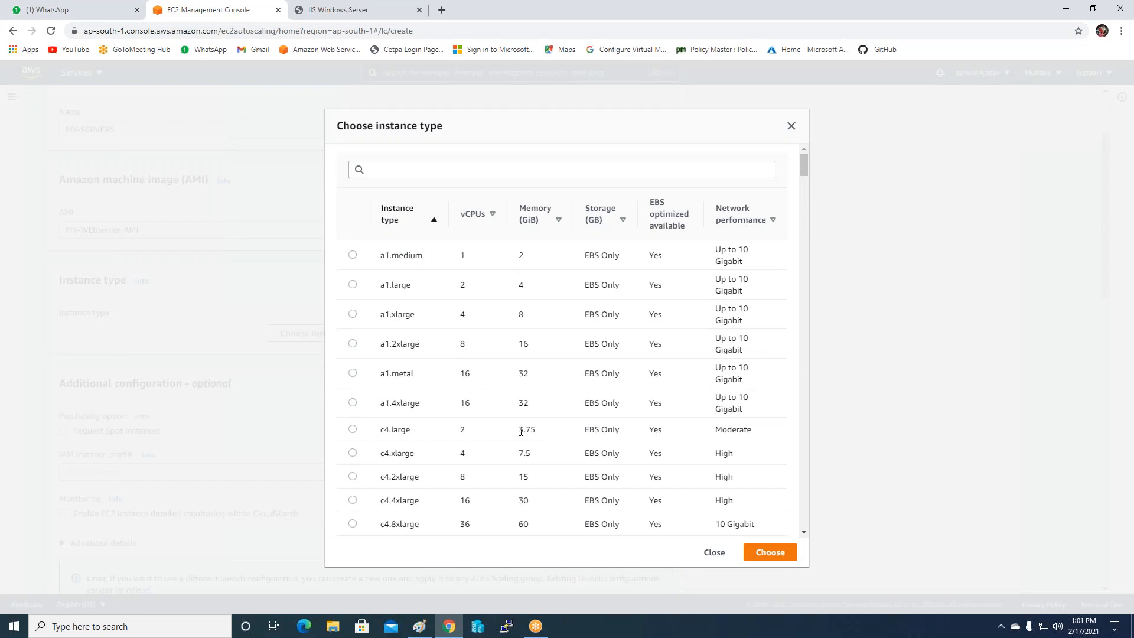
{"action": "left_click", "coordinate": [398, 172]}
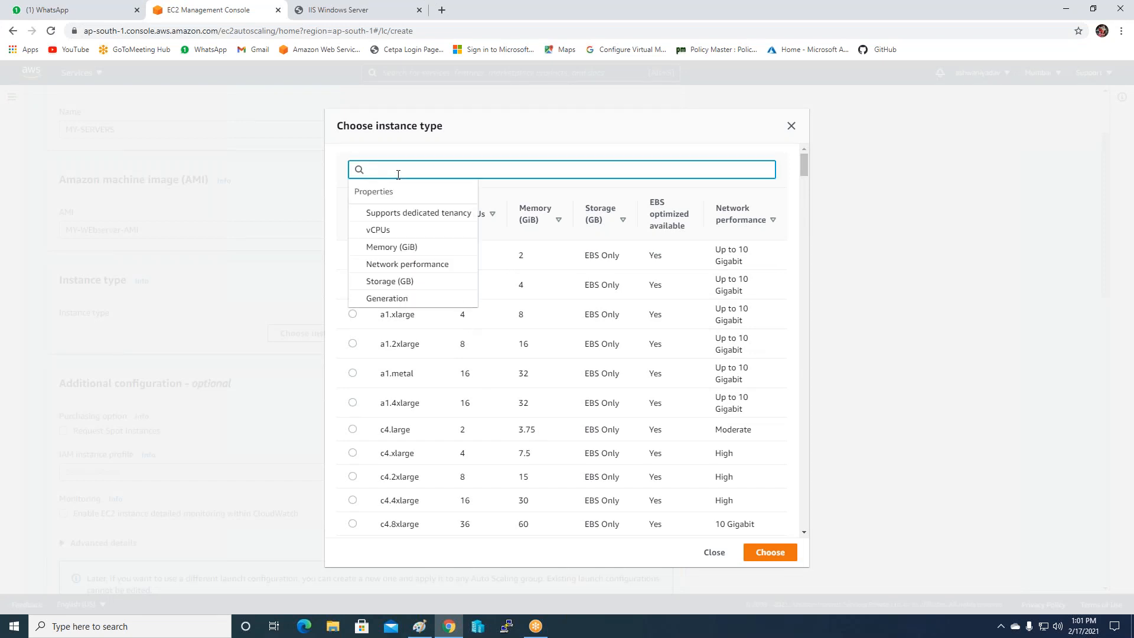
{"action": "type", "text": "t2m"}
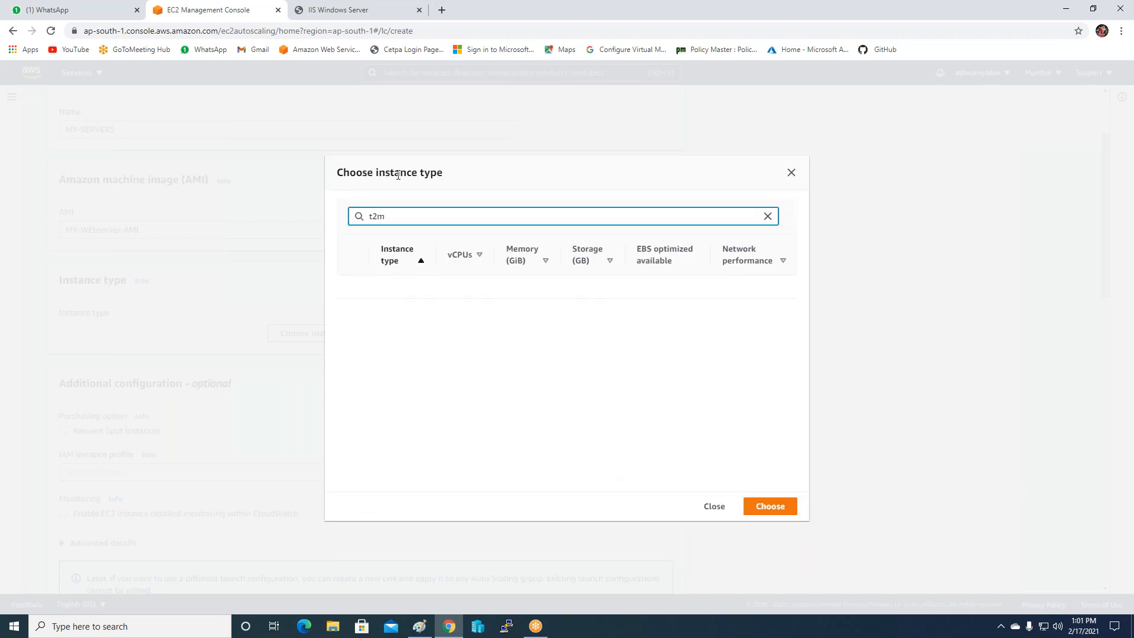
{"action": "key", "text": "BackSpace"}
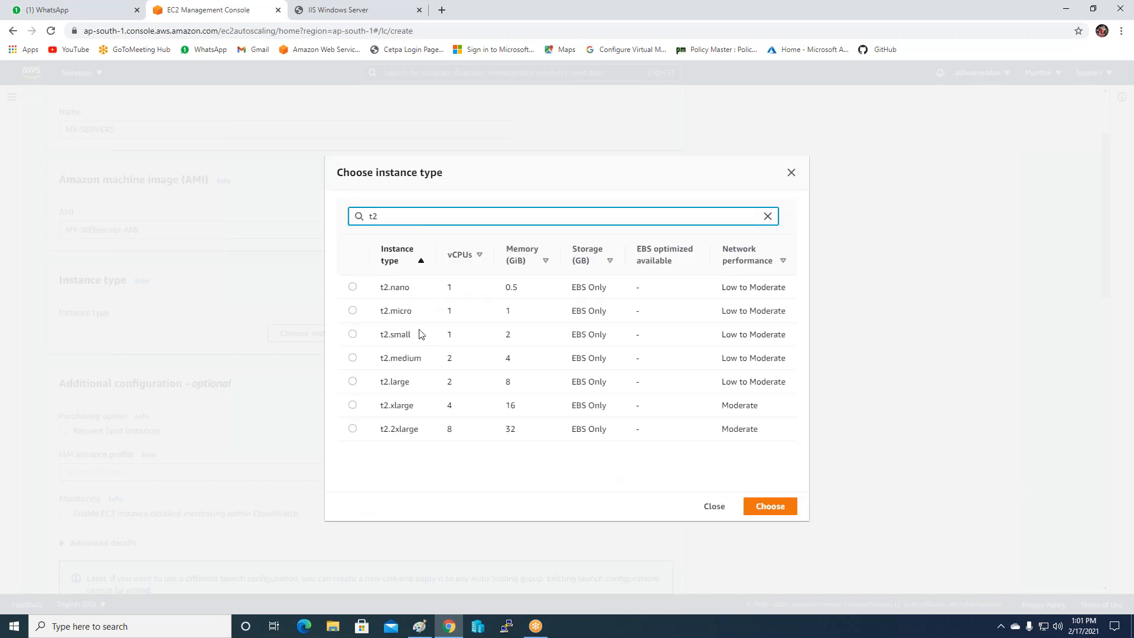
{"action": "left_click", "coordinate": [422, 313]}
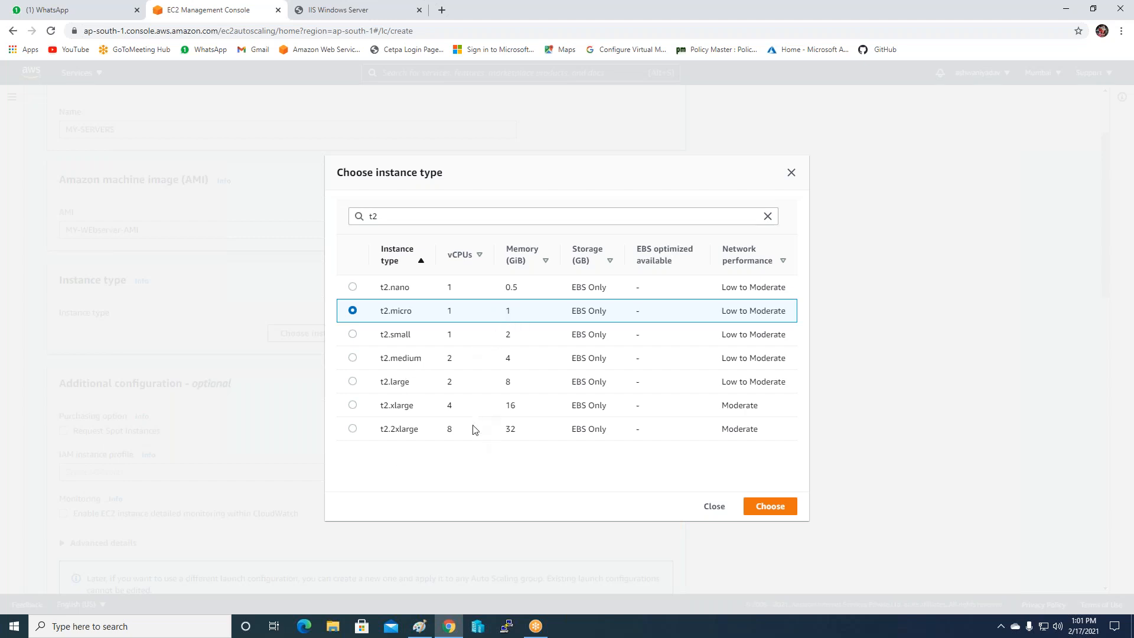
{"action": "left_click", "coordinate": [770, 506]}
Switch the launch configuration's security group option to 'Select an existing security group'.
{"action": "scroll", "coordinate": [334, 372], "scroll_direction": "down", "scroll_amount": 2}
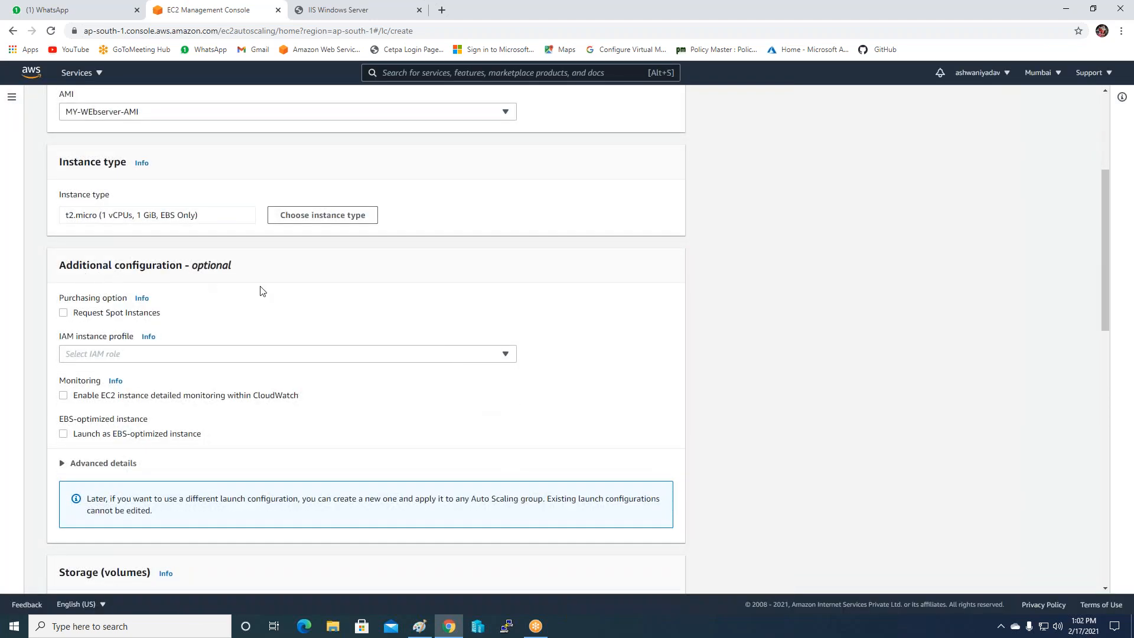
{"action": "scroll", "coordinate": [260, 291], "scroll_direction": "down", "scroll_amount": 1}
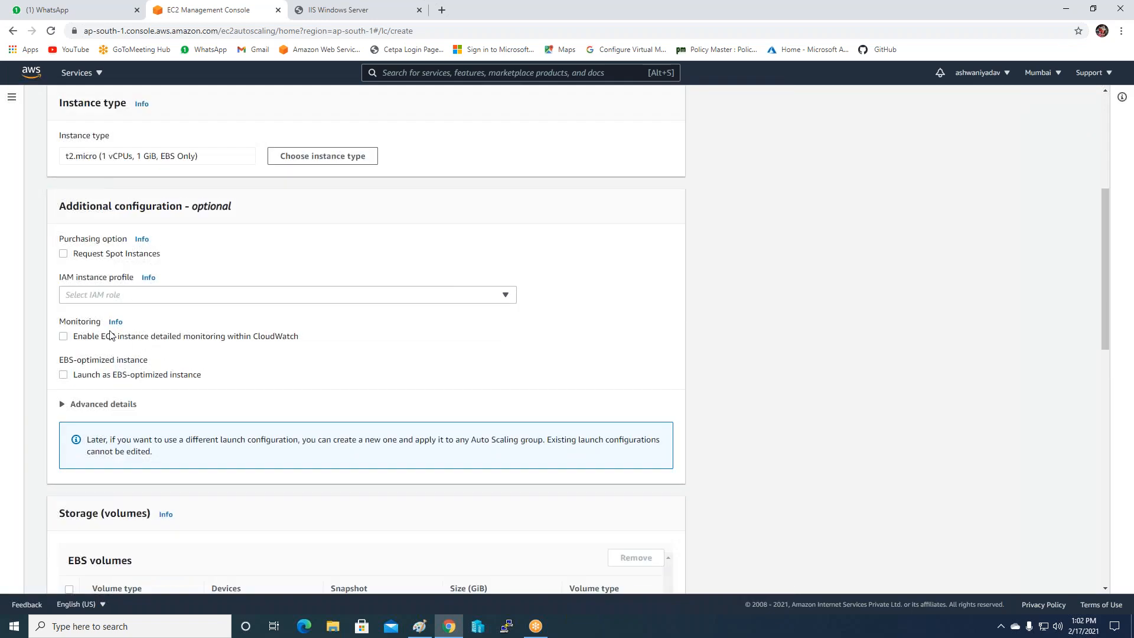
{"action": "scroll", "coordinate": [289, 347], "scroll_direction": "down", "scroll_amount": 2}
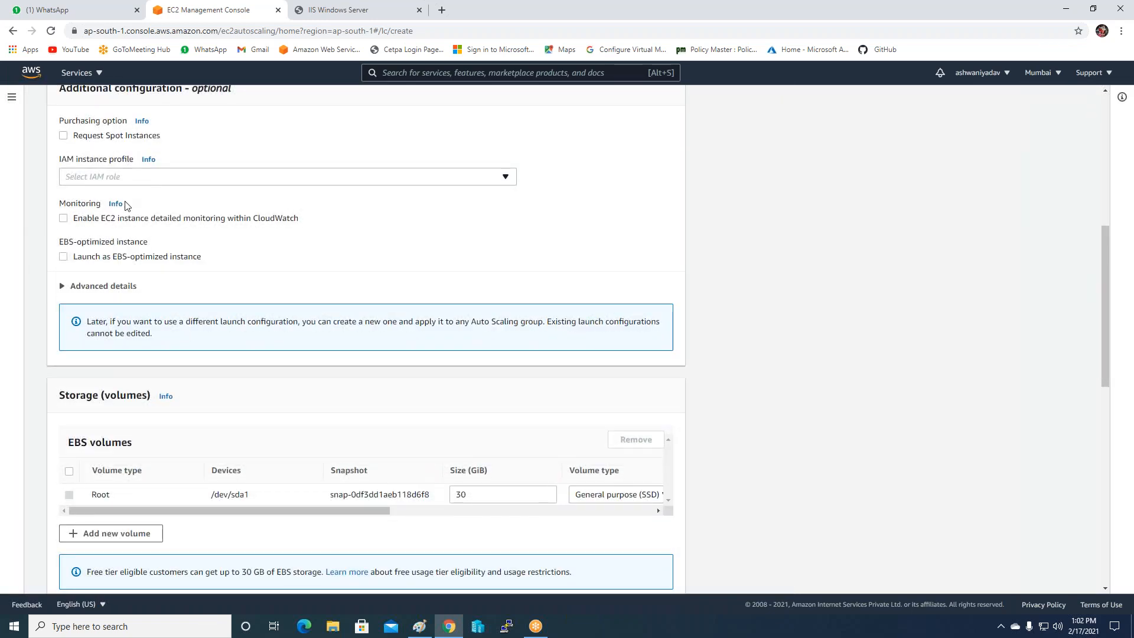
{"action": "scroll", "coordinate": [124, 282], "scroll_direction": "down", "scroll_amount": 2}
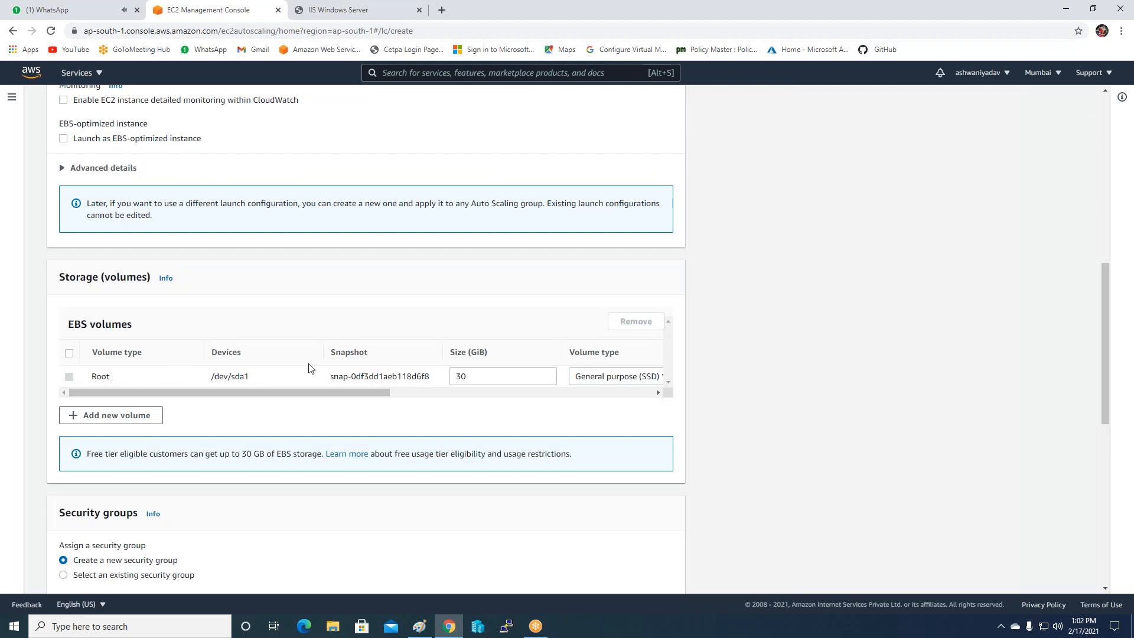
{"action": "scroll", "coordinate": [308, 364], "scroll_direction": "down", "scroll_amount": 3}
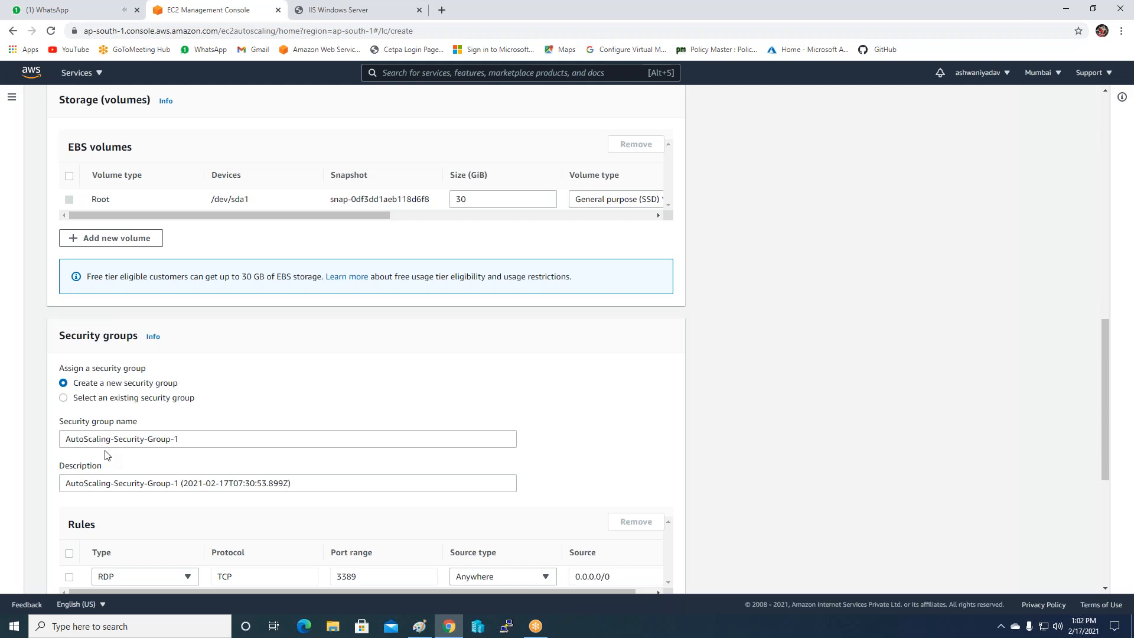
{"action": "scroll", "coordinate": [237, 475], "scroll_direction": "down", "scroll_amount": 1}
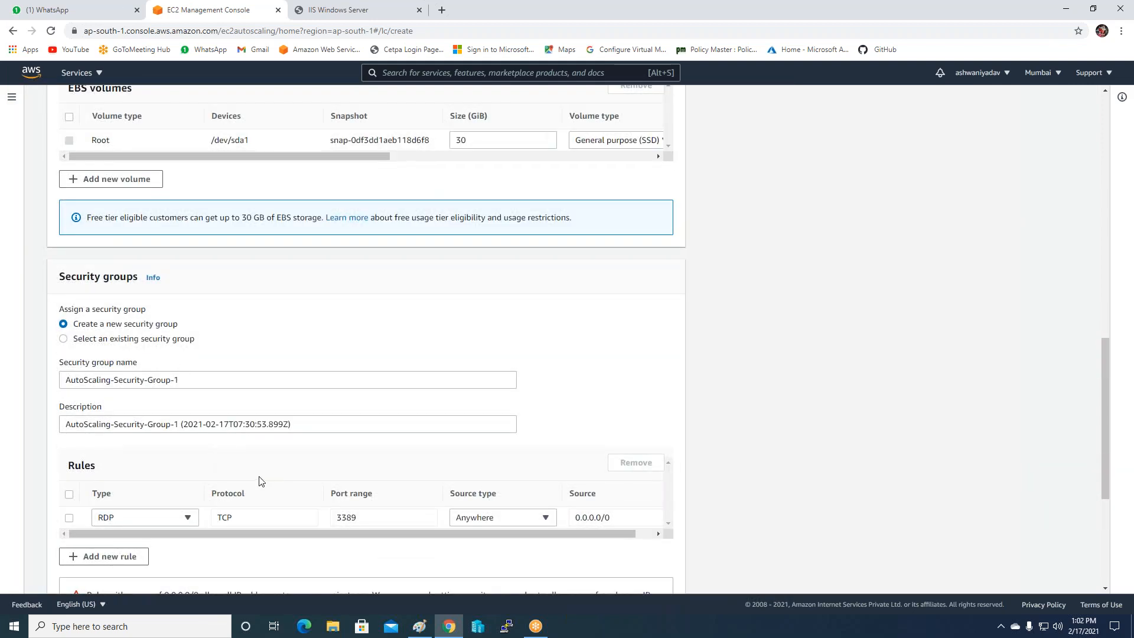
{"action": "left_click", "coordinate": [94, 341]}
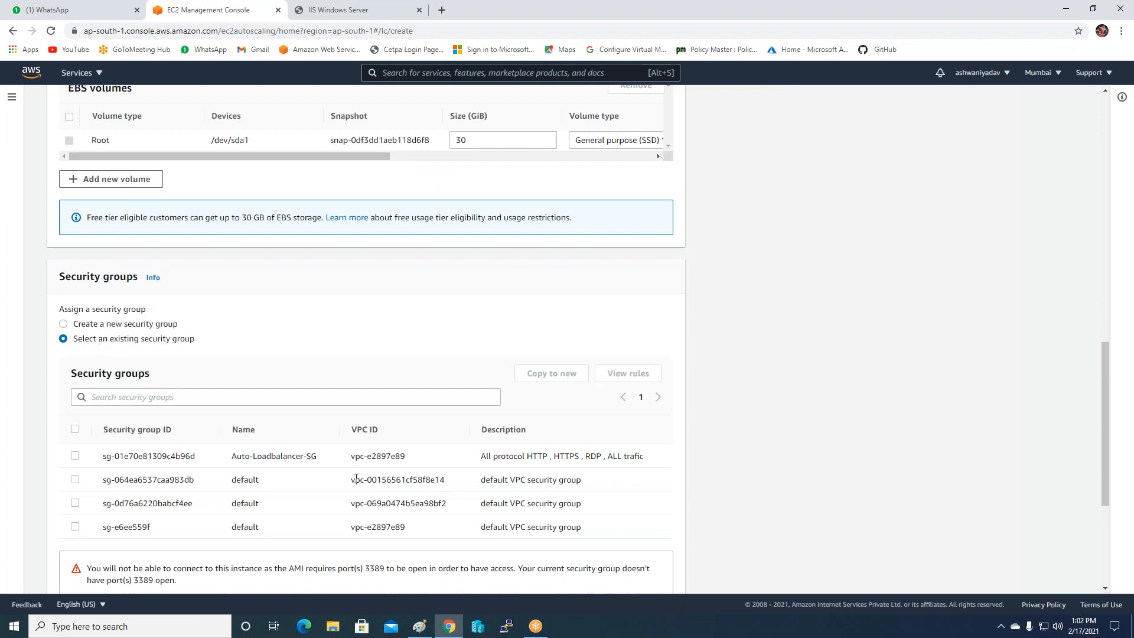
Tick Auto-Loadbalancer-SG and set the key pair option to 'Proceed without a key pair'.
{"action": "left_click", "coordinate": [71, 464]}
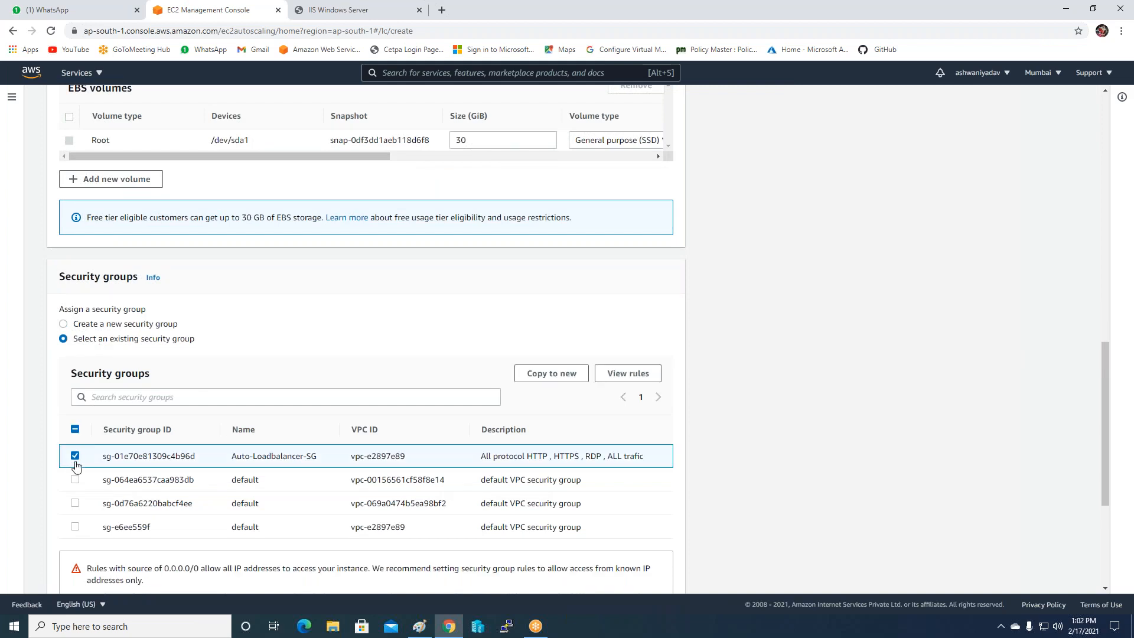
{"action": "scroll", "coordinate": [76, 466], "scroll_direction": "down", "scroll_amount": 4}
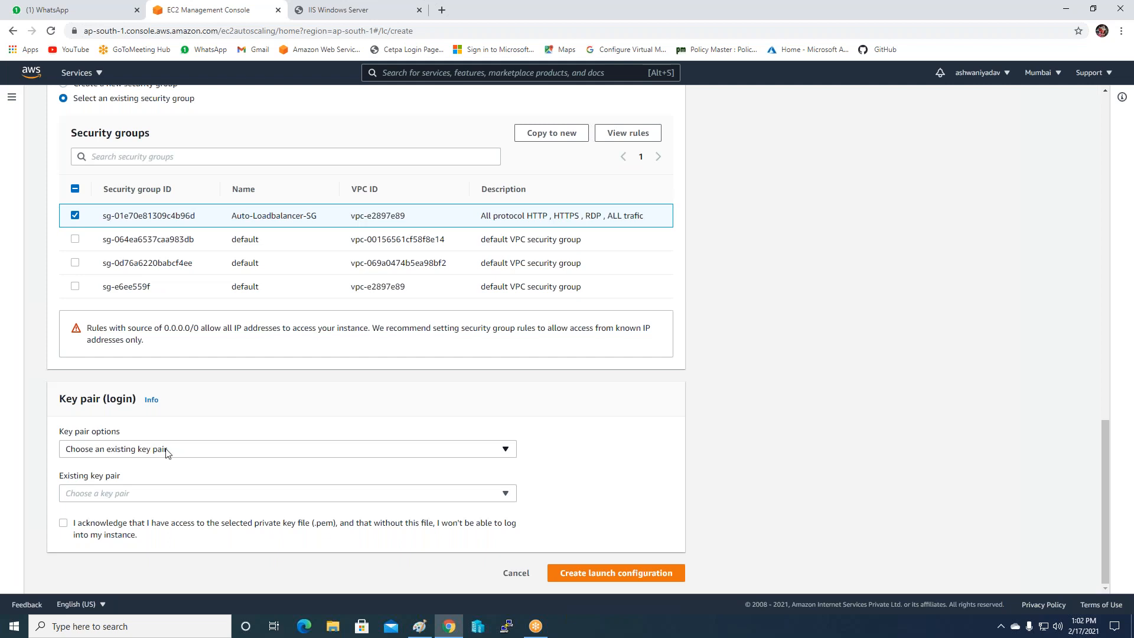
{"action": "left_click", "coordinate": [166, 451]}
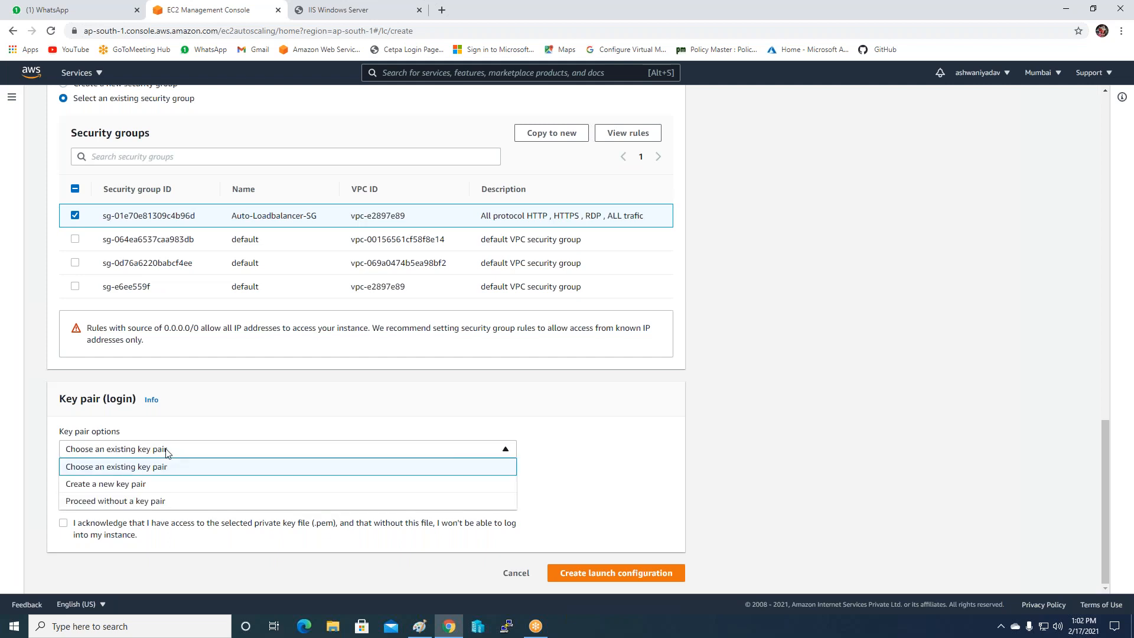
{"action": "left_click", "coordinate": [140, 502]}
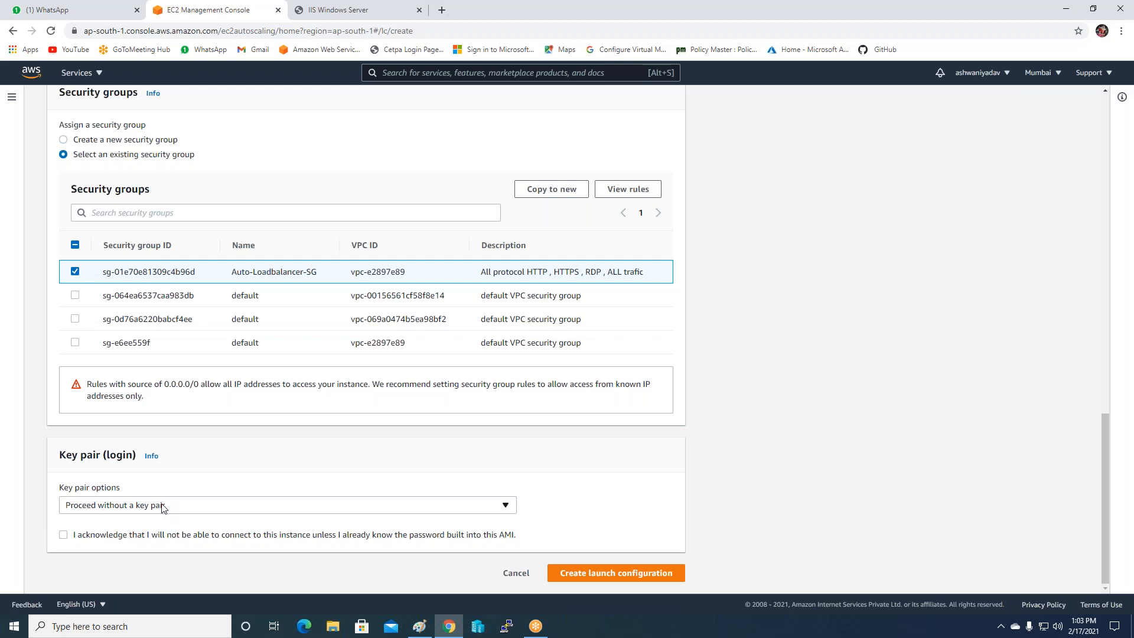
Acknowledge proceeding without a key pair, create the MY-SERVERS launch configuration, and return to Paint.
{"action": "left_click", "coordinate": [148, 535]}
{"action": "left_click", "coordinate": [64, 537]}
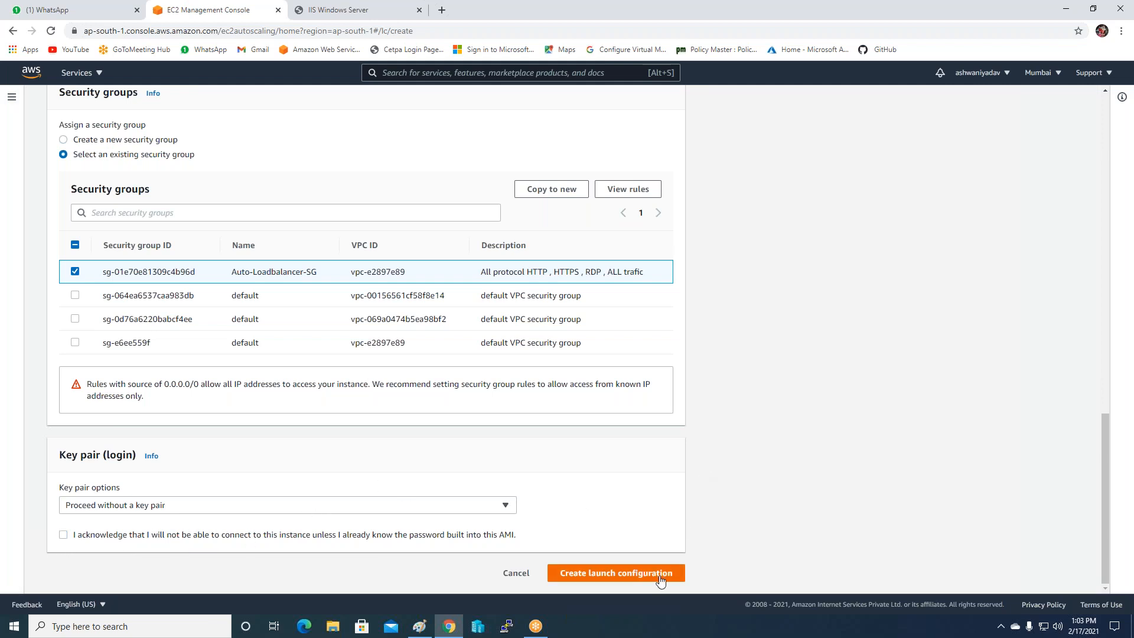
{"action": "left_click", "coordinate": [614, 573]}
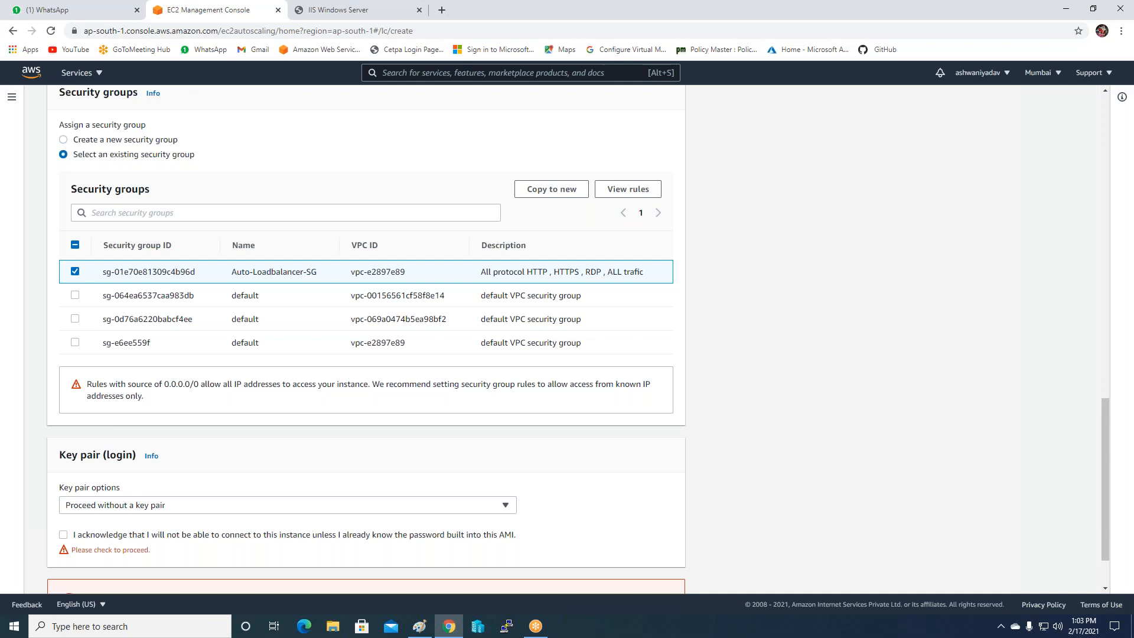
{"action": "left_click", "coordinate": [133, 535]}
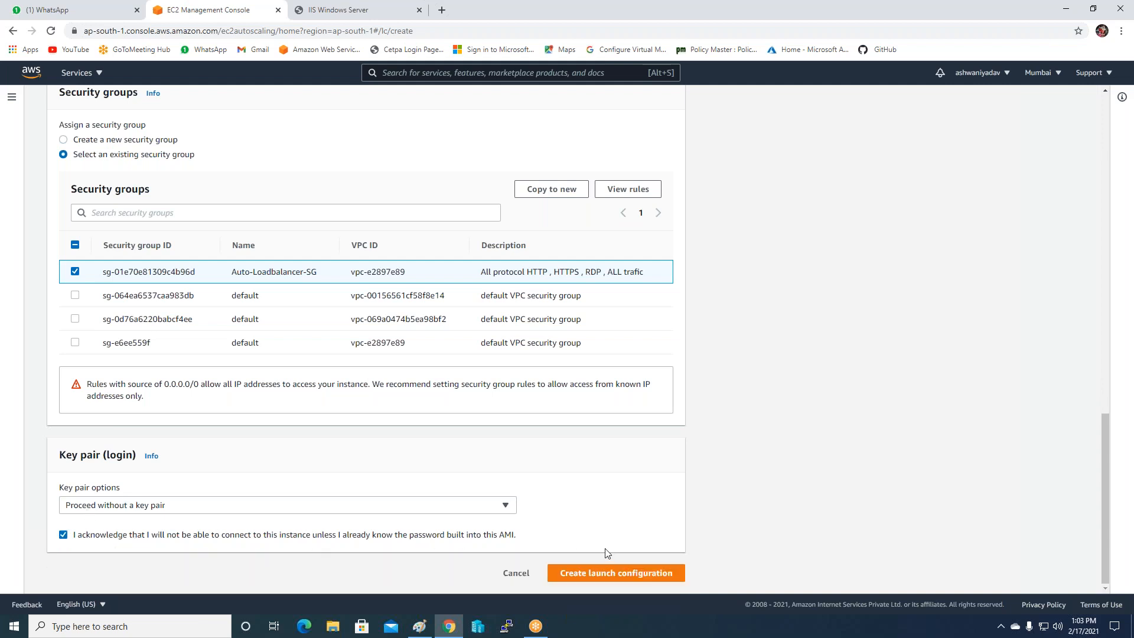
{"action": "left_click", "coordinate": [586, 574]}
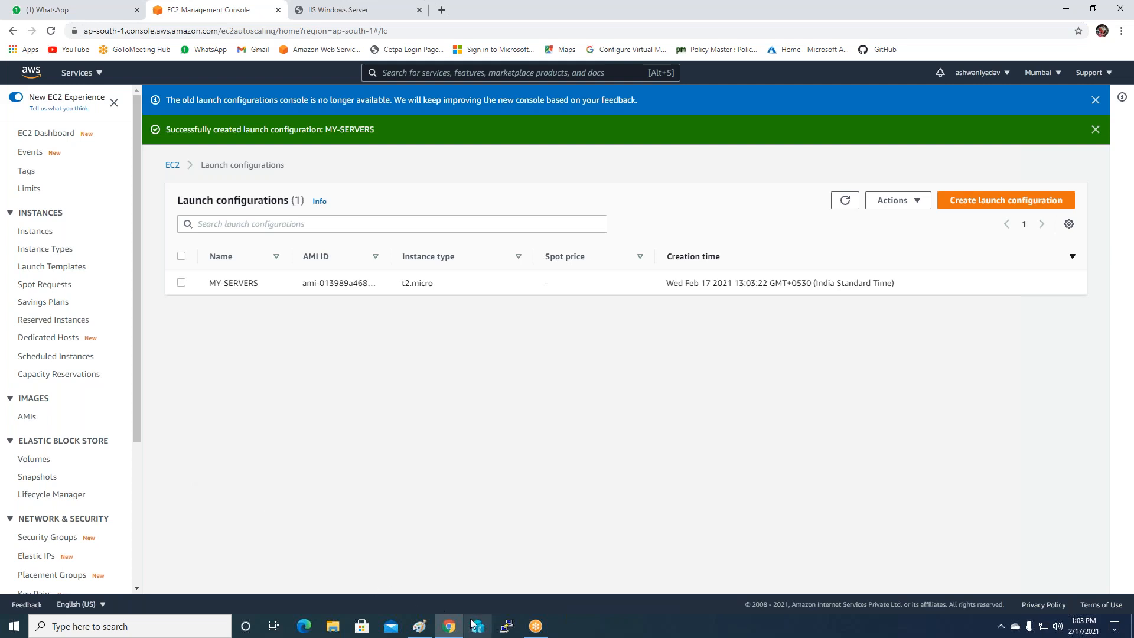
{"action": "left_click", "coordinate": [419, 628]}
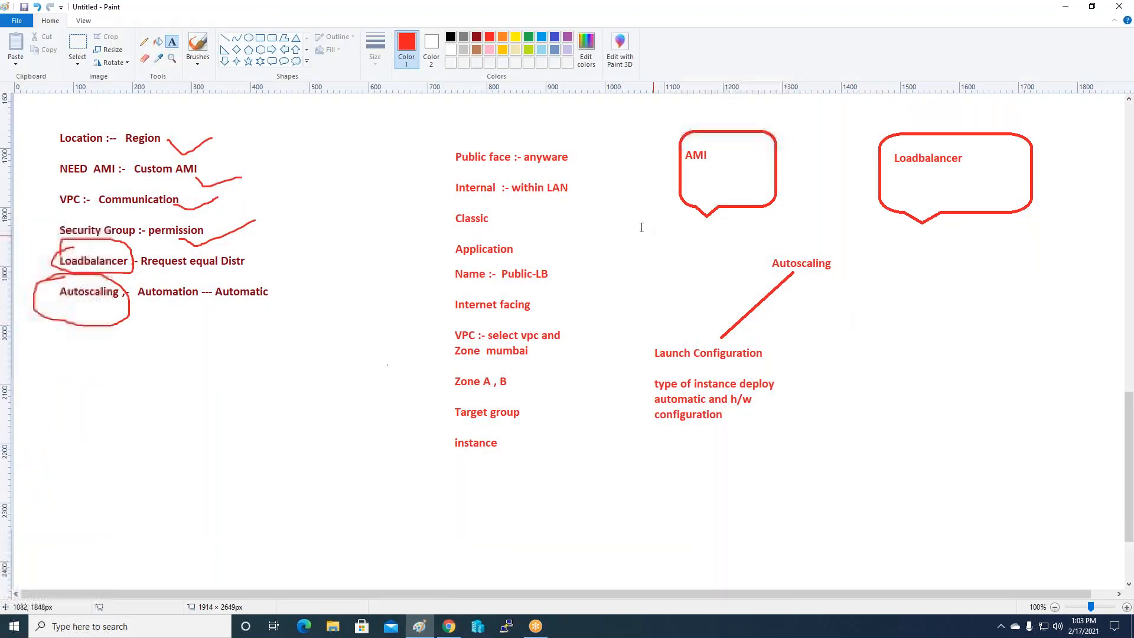
{"action": "left_click", "coordinate": [272, 37]}
Draw a red rounded box around the Launch Configuration note.
{"action": "left_click_drag", "start_coordinate": [634, 340], "coordinate": [782, 438]}
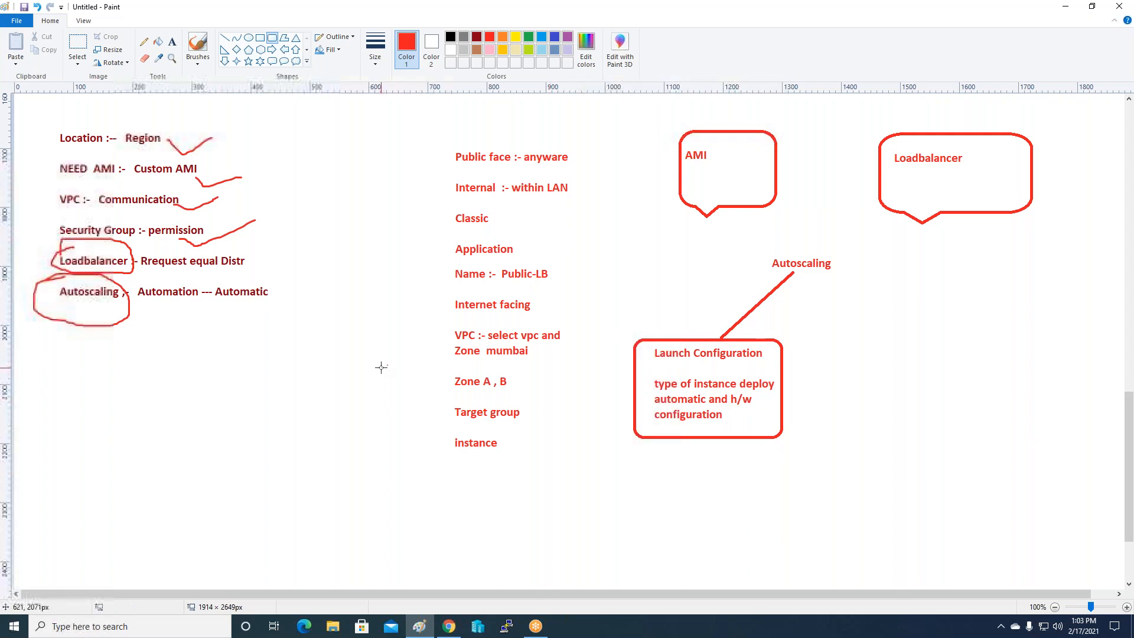
{"action": "left_click", "coordinate": [172, 42]}
{"action": "left_click", "coordinate": [197, 46]}
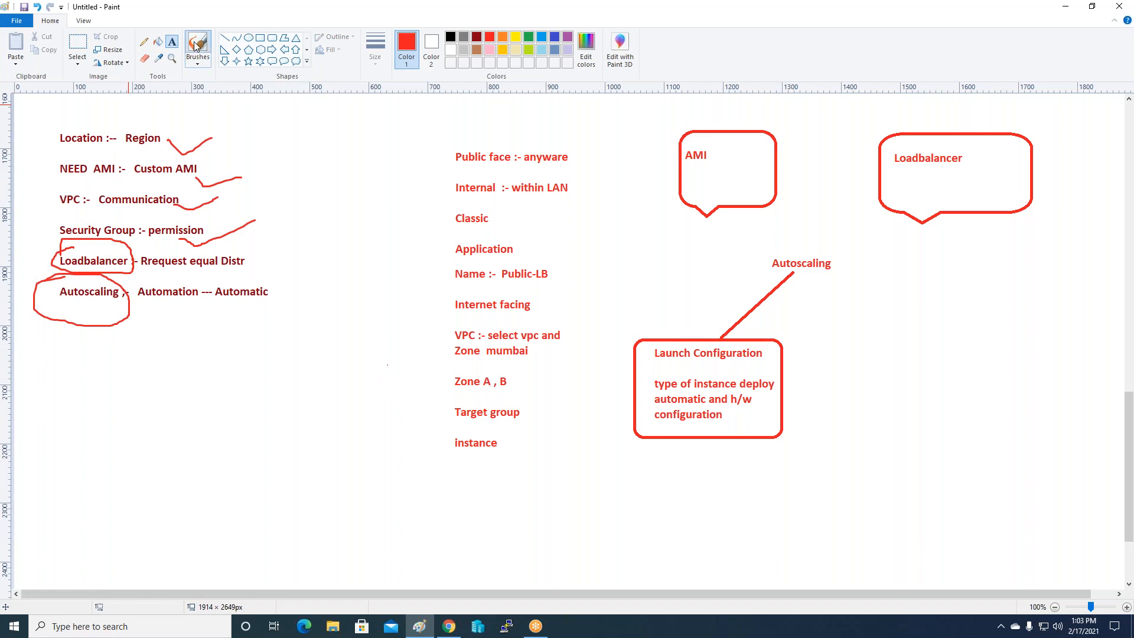
Add red check marks beside the Custom AMI and permission notes.
{"action": "left_click_drag", "start_coordinate": [194, 171], "coordinate": [280, 131]}
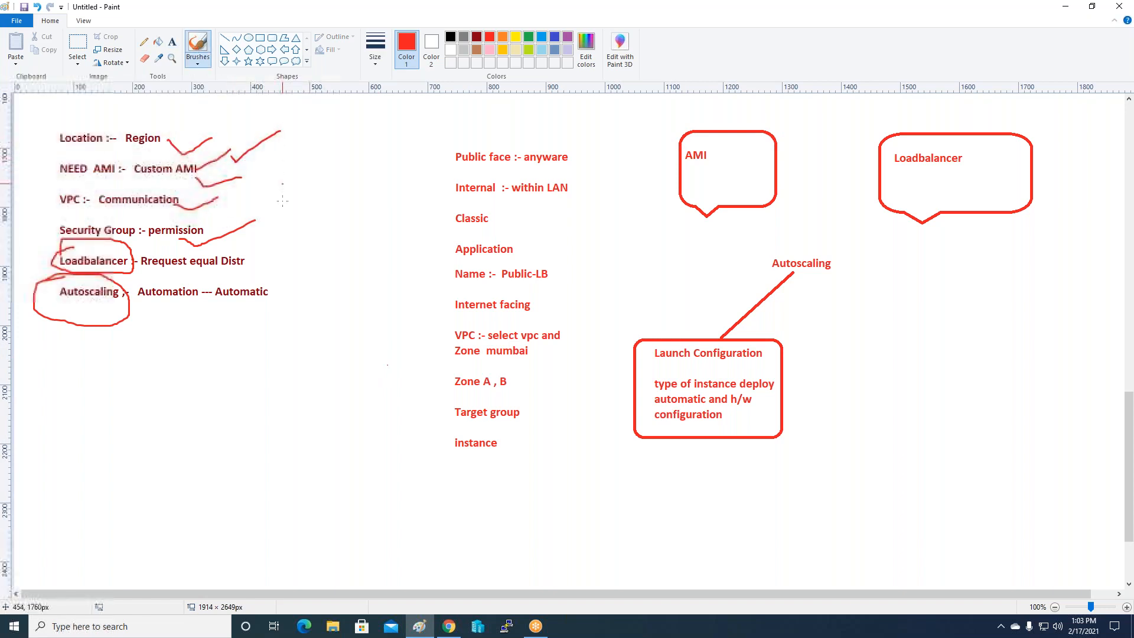
{"action": "left_click_drag", "start_coordinate": [215, 226], "coordinate": [282, 185]}
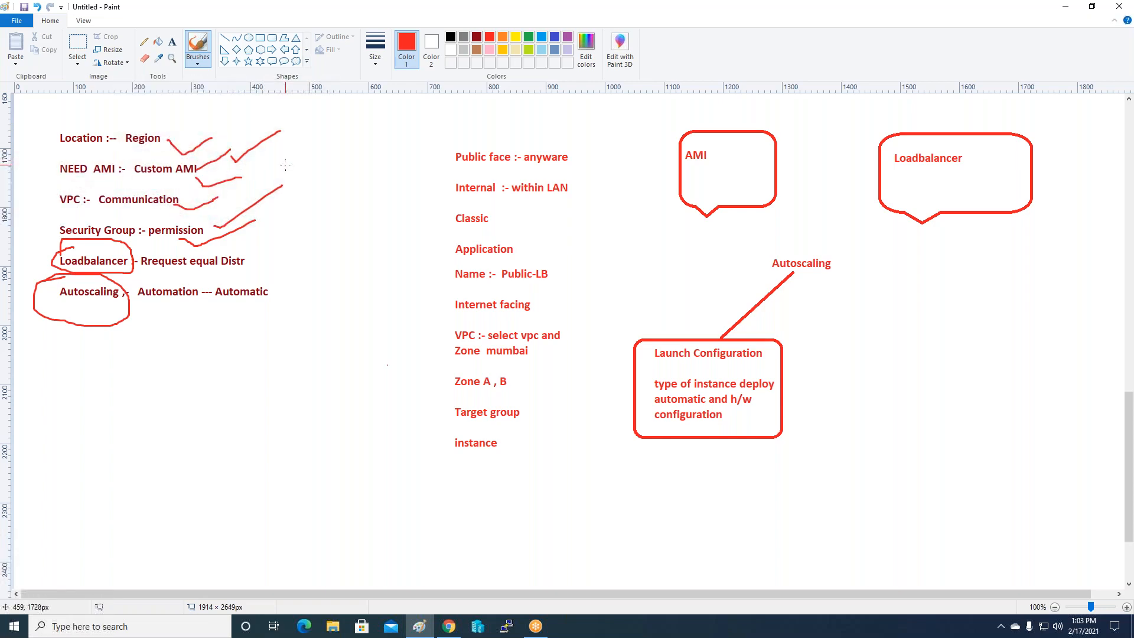
{"action": "scroll", "coordinate": [292, 164], "scroll_direction": "up", "scroll_amount": 10}
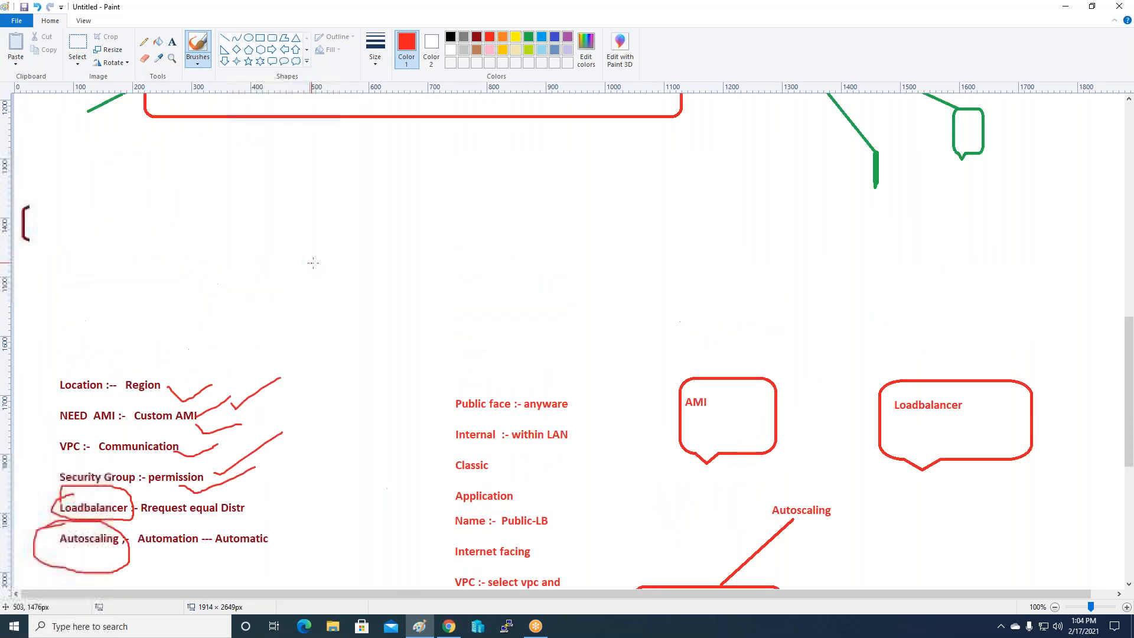
{"action": "scroll", "coordinate": [480, 165], "scroll_direction": "down", "scroll_amount": 8}
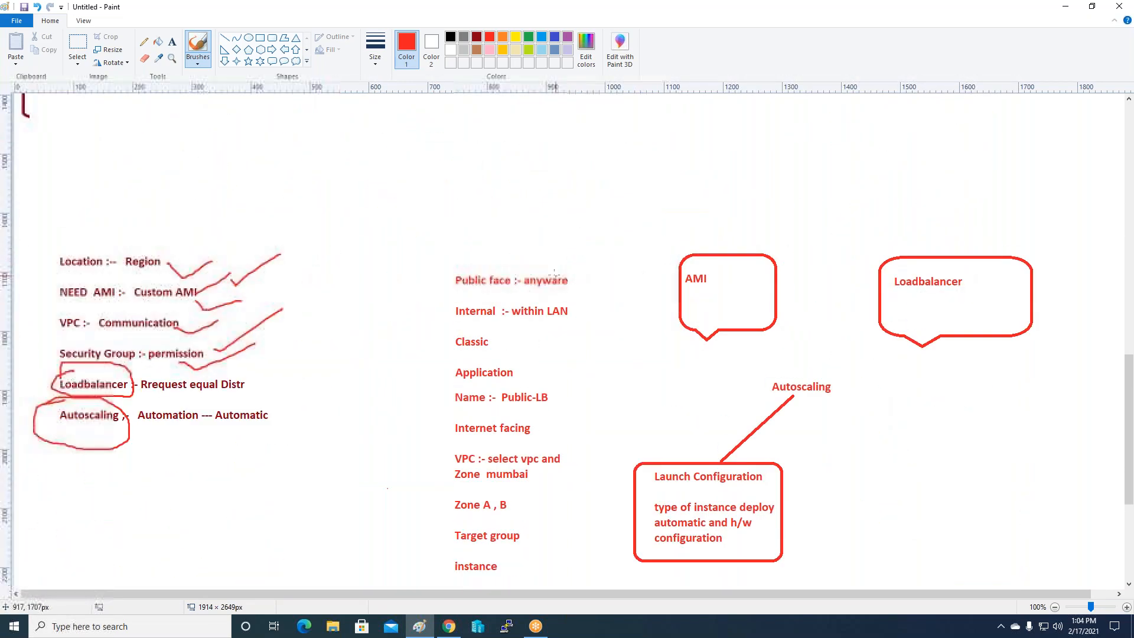
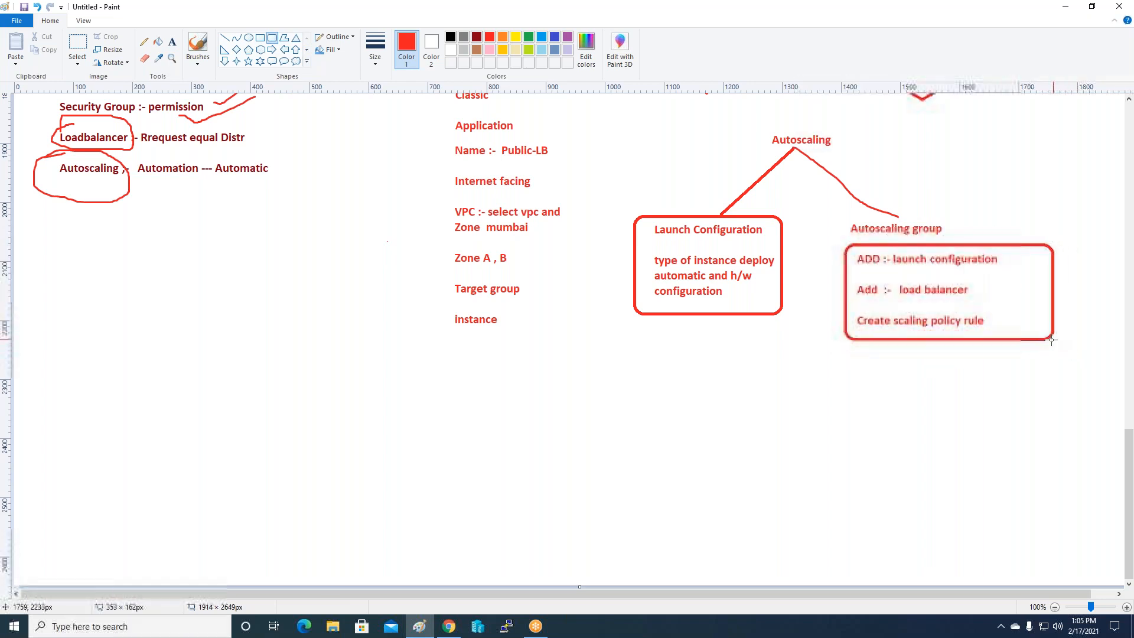
Close the red rounded box around the Autoscaling group notes in Paint.
{"action": "left_click", "coordinate": [989, 367]}
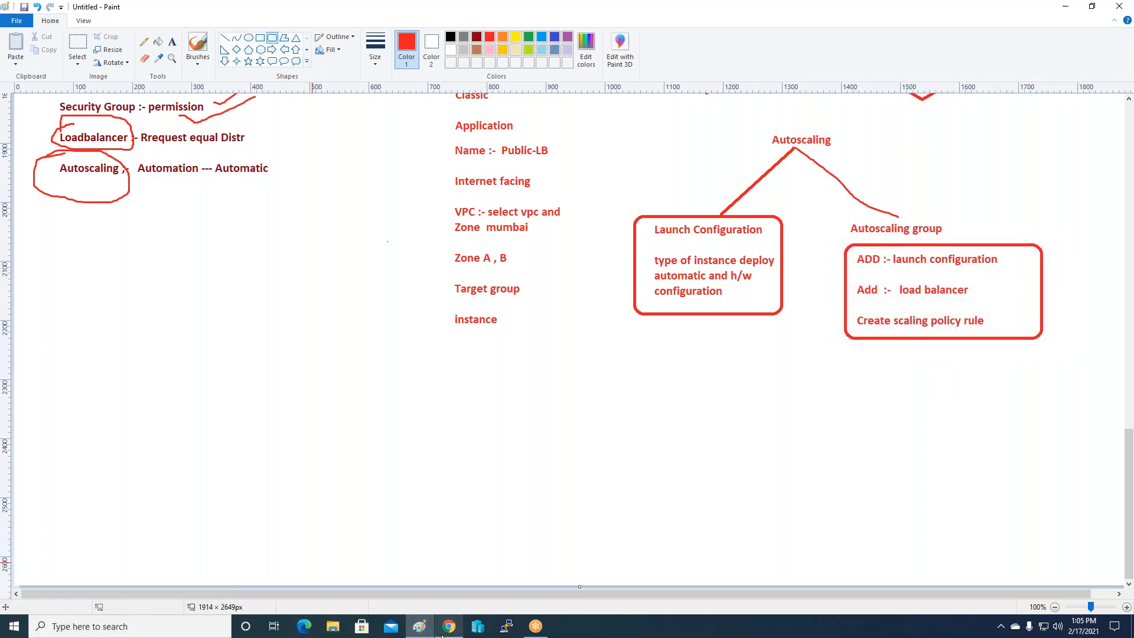
Back in the EC2 console, collapse the sidebar sections and start a new Auto Scaling group from Auto Scaling Groups.
{"action": "left_click", "coordinate": [449, 626]}
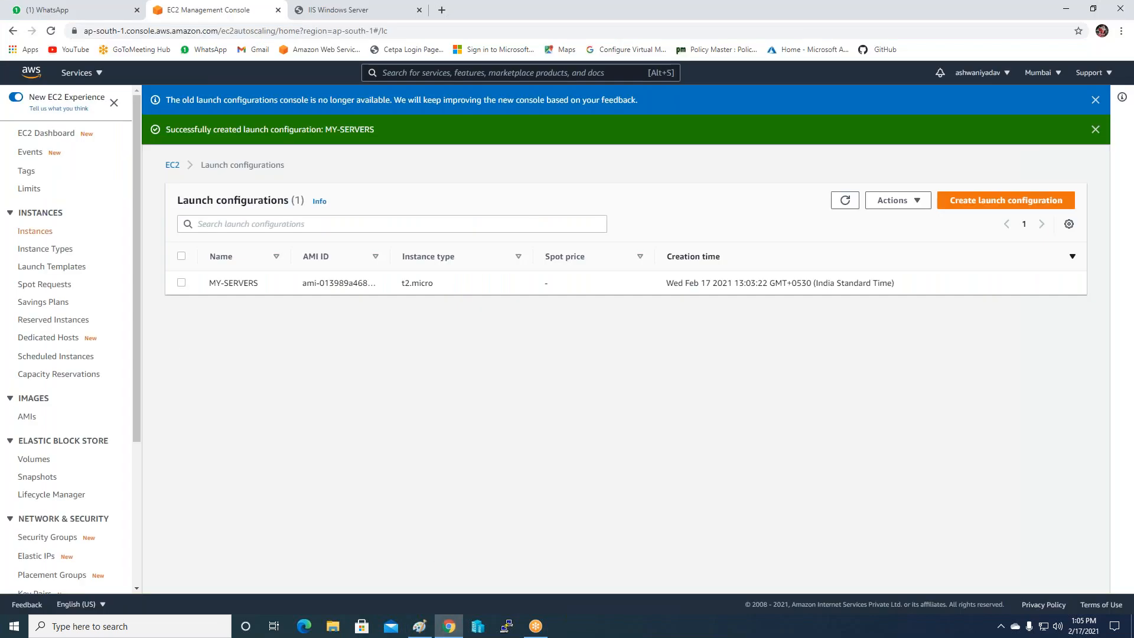
{"action": "scroll", "coordinate": [83, 428], "scroll_direction": "down", "scroll_amount": 1}
{"action": "scroll", "coordinate": [80, 428], "scroll_direction": "down", "scroll_amount": 4}
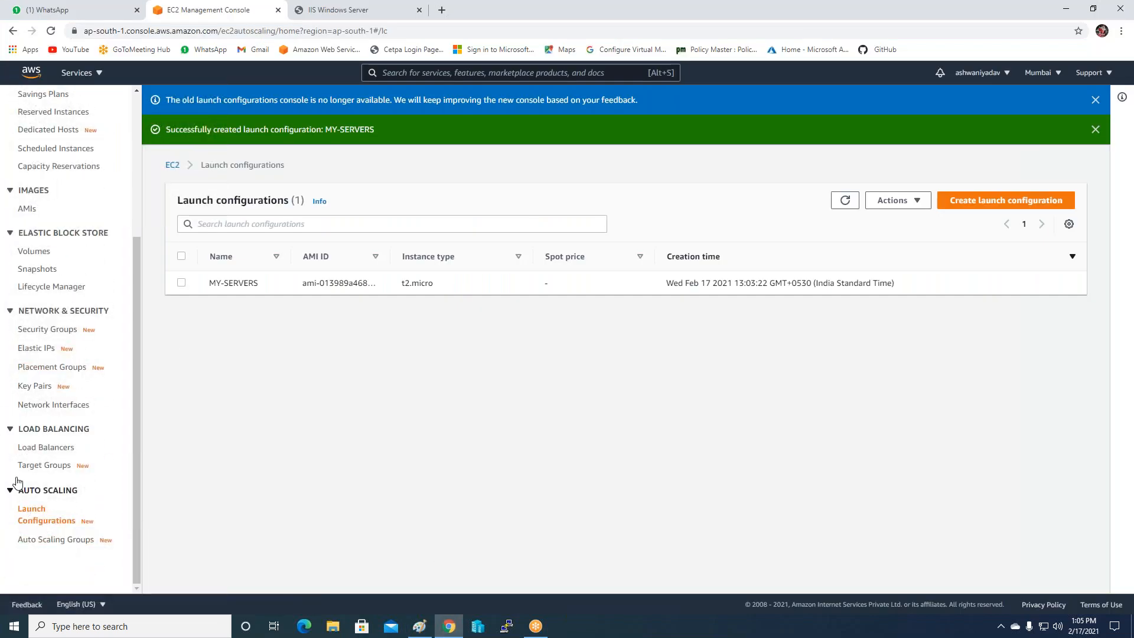
{"action": "left_click", "coordinate": [13, 430]}
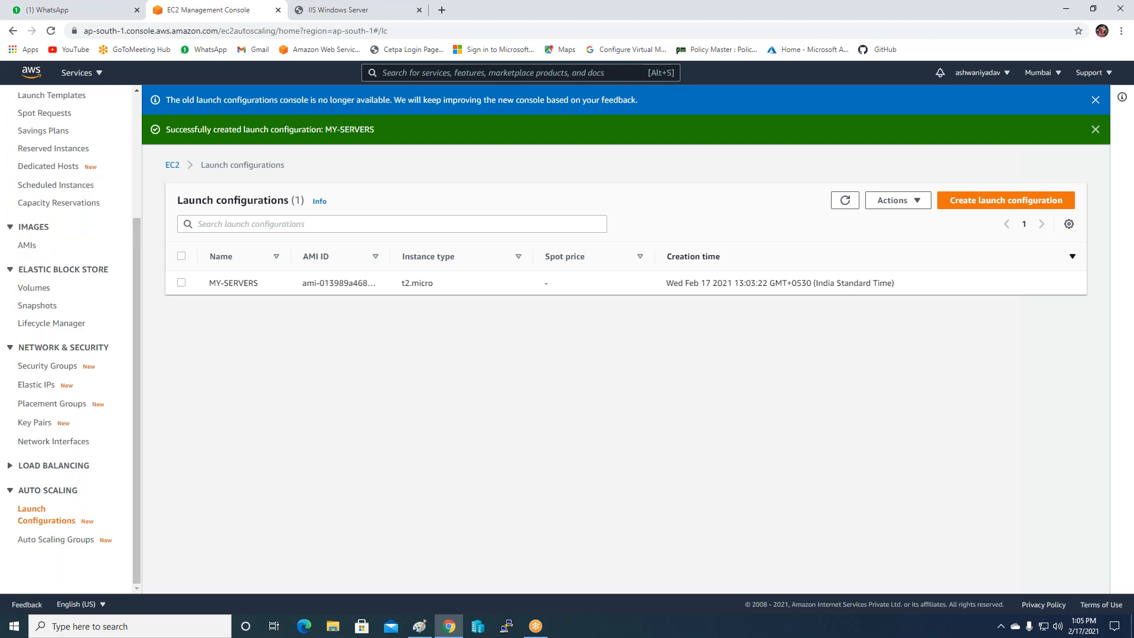
{"action": "left_click", "coordinate": [10, 347]}
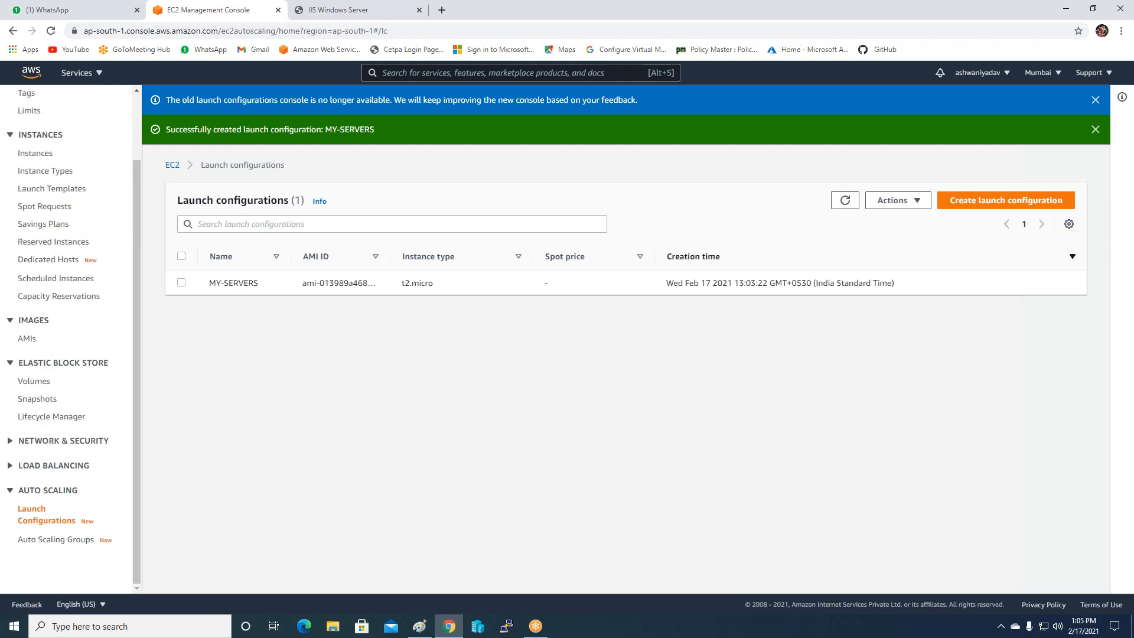
{"action": "left_click", "coordinate": [10, 322]}
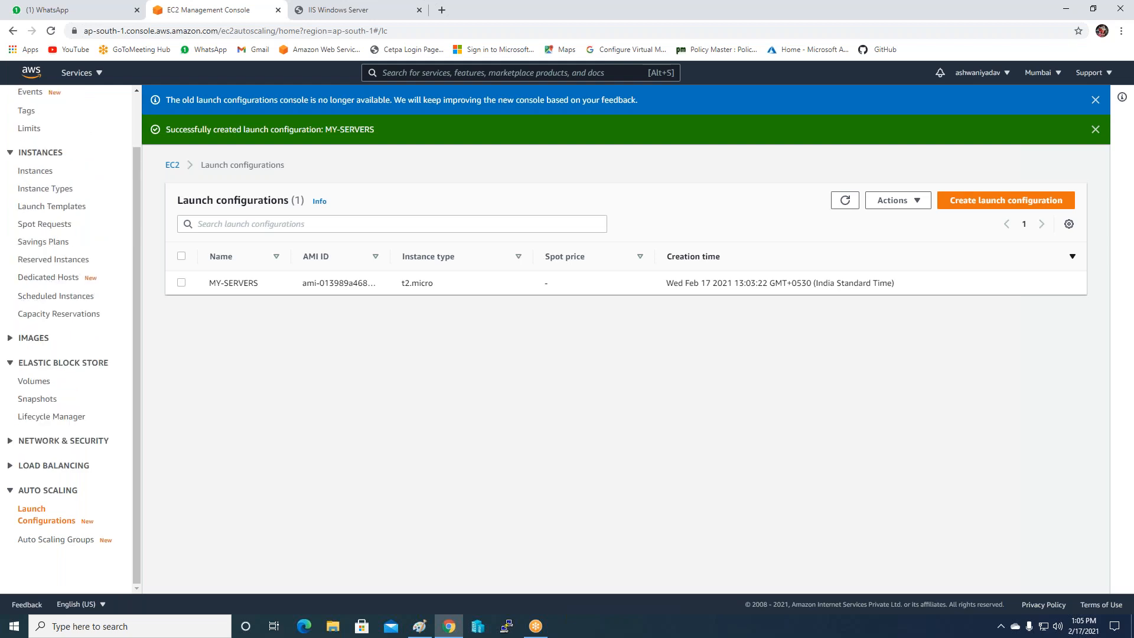
{"action": "left_click", "coordinate": [10, 363]}
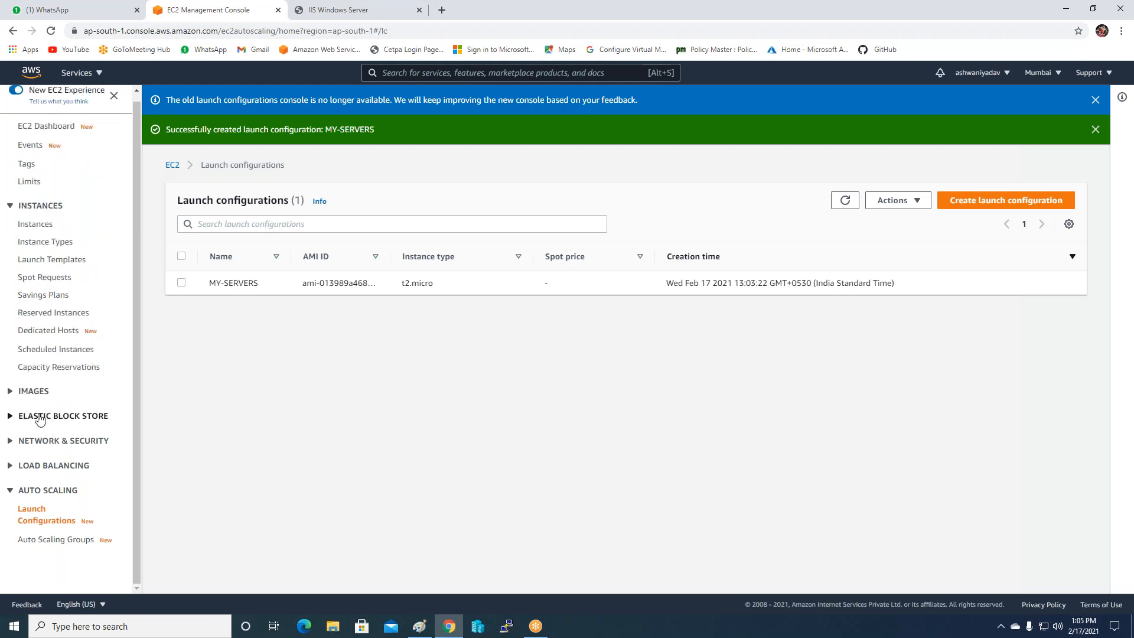
{"action": "left_click", "coordinate": [76, 546]}
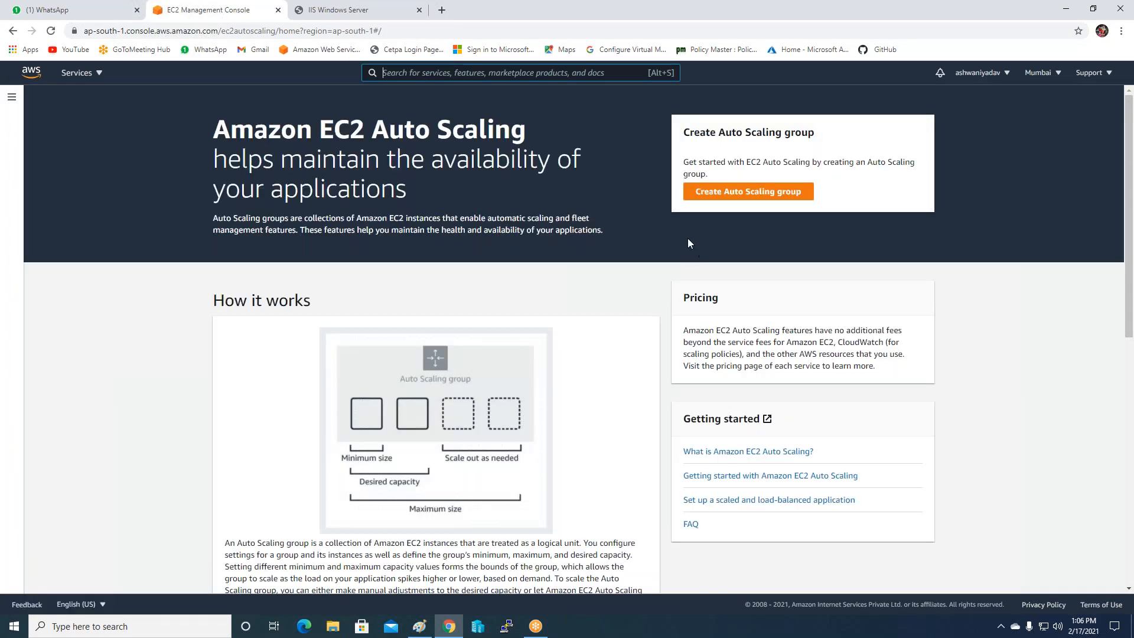
{"action": "left_click", "coordinate": [712, 192]}
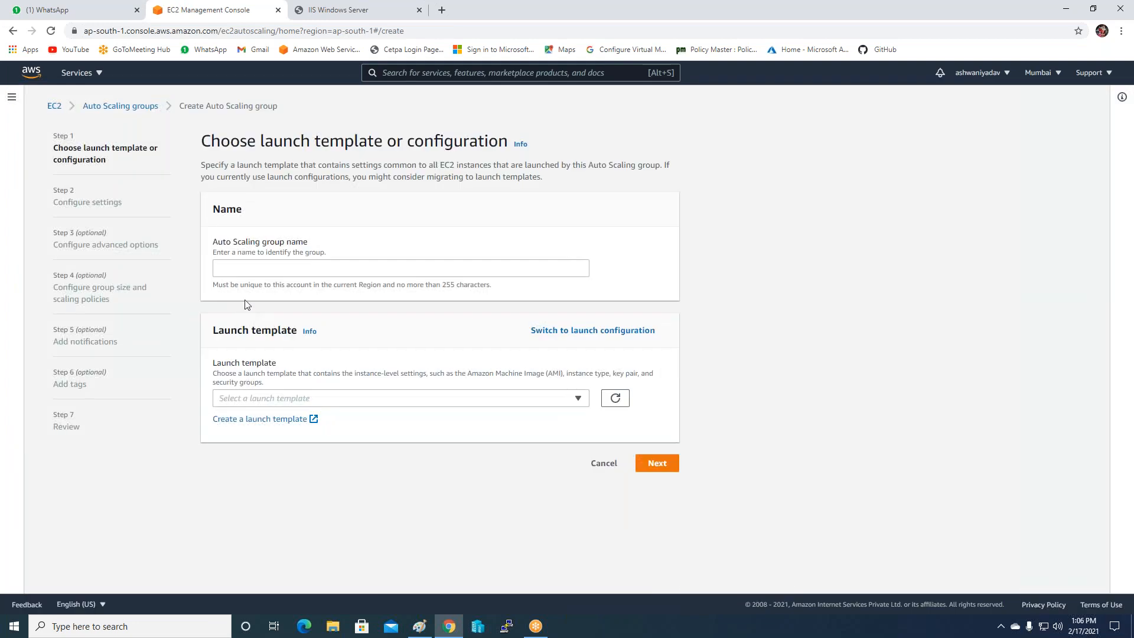
Name the new Auto Scaling group myscalinggroup.
{"action": "left_click", "coordinate": [249, 264]}
{"action": "type", "text": "myscaling"}
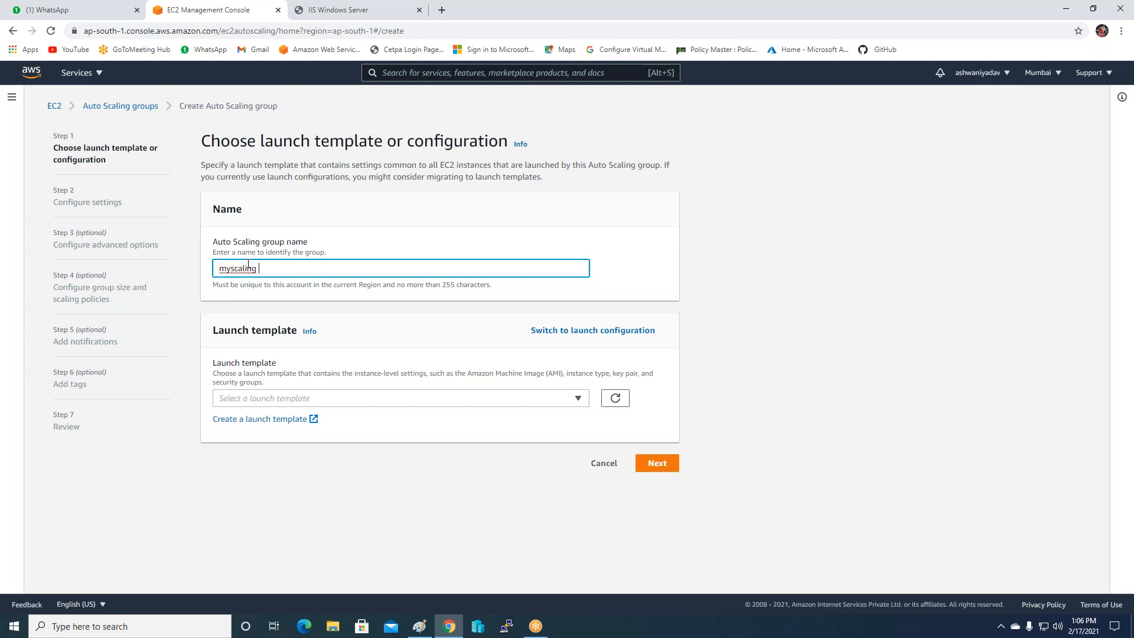
{"action": "key", "text": "BackSpace"}
{"action": "type", "text": "group"}
Switch to a launch configuration, choose MY-SERVERS, and continue to network settings.
{"action": "left_click", "coordinate": [576, 338]}
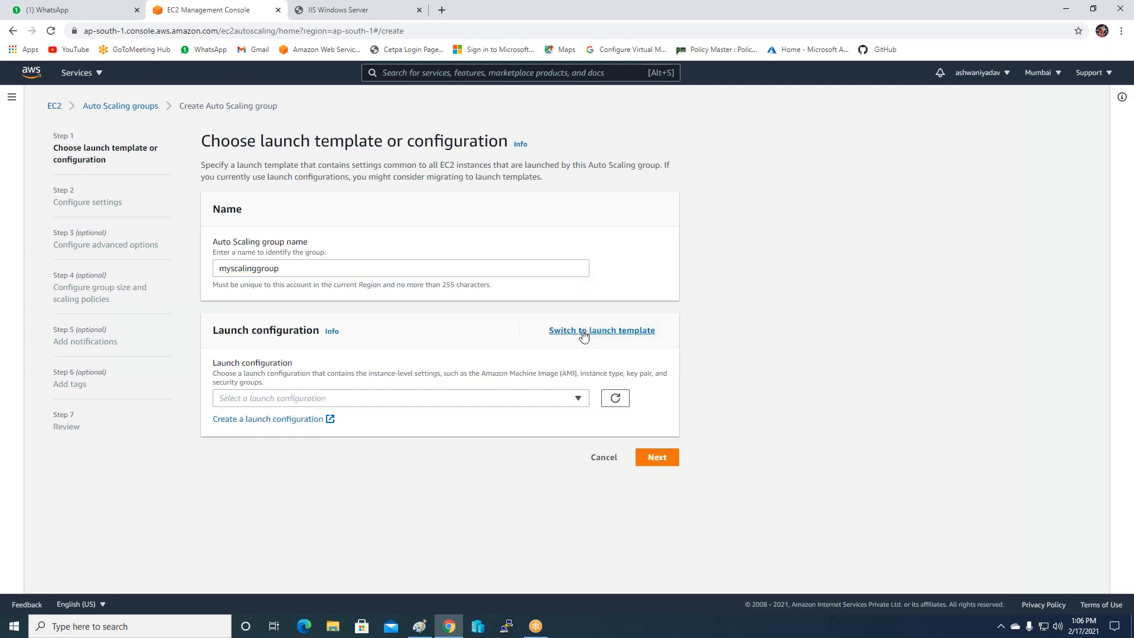
{"action": "left_click", "coordinate": [551, 399]}
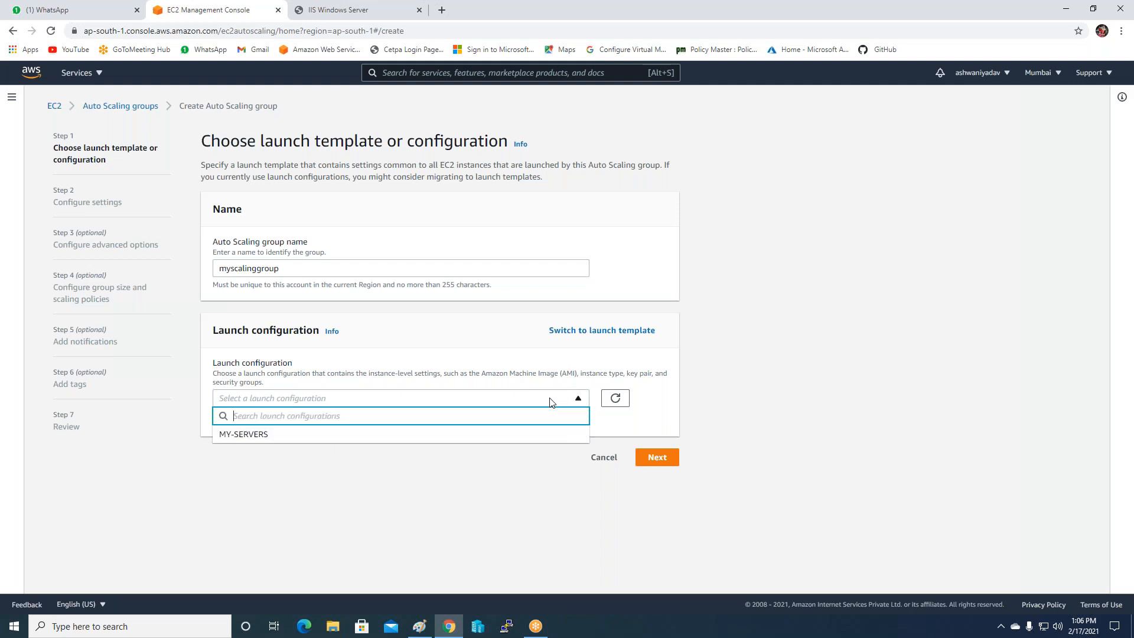
{"action": "left_click", "coordinate": [243, 434]}
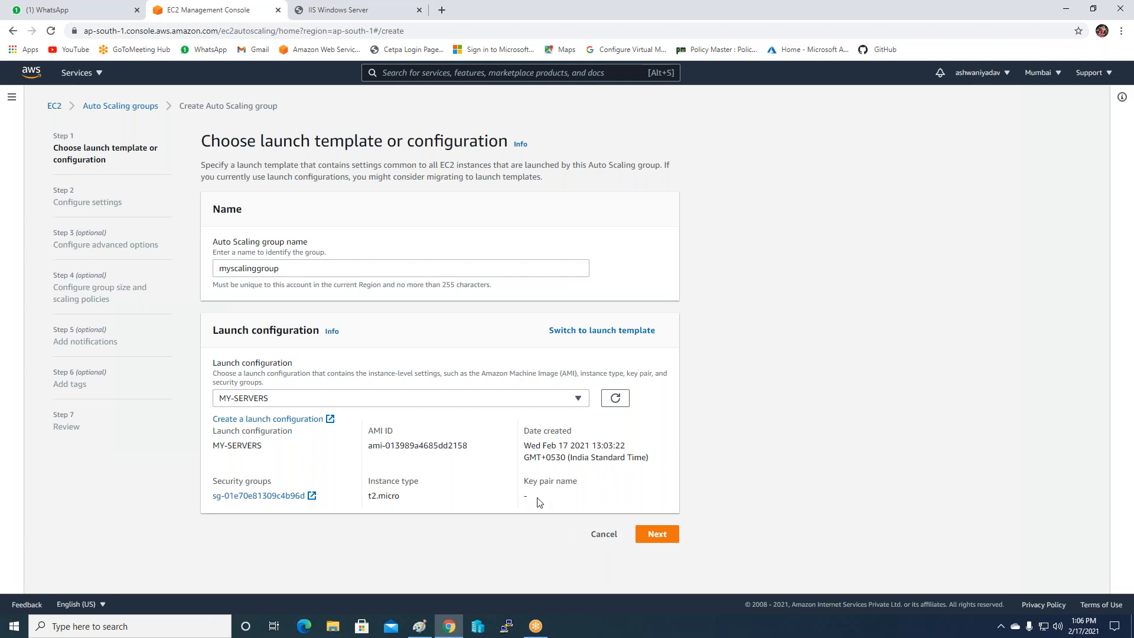
{"action": "left_click", "coordinate": [655, 537]}
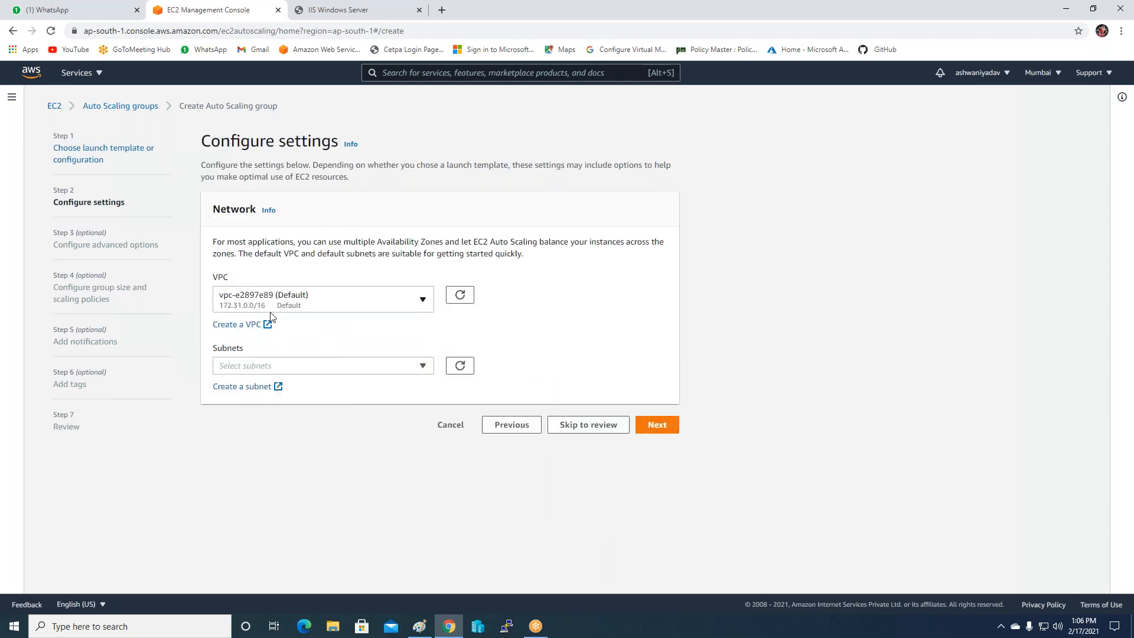
Keep the Default VPC, select subnets ap-south-1a and ap-south-1b, and continue to advanced options.
{"action": "left_click", "coordinate": [338, 308]}
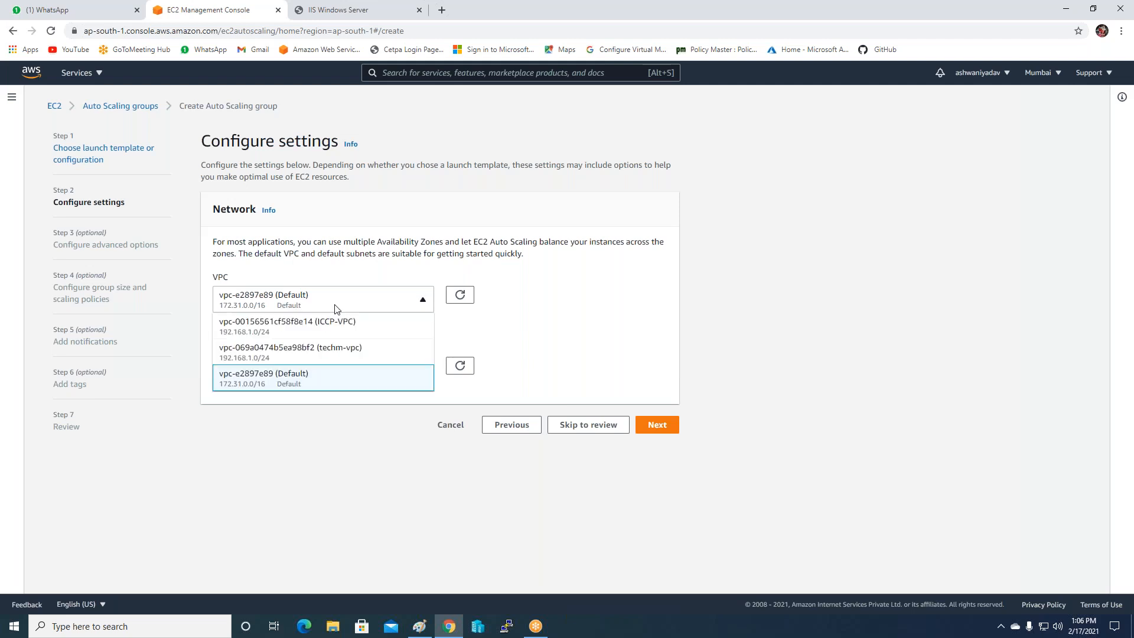
{"action": "left_click", "coordinate": [318, 379]}
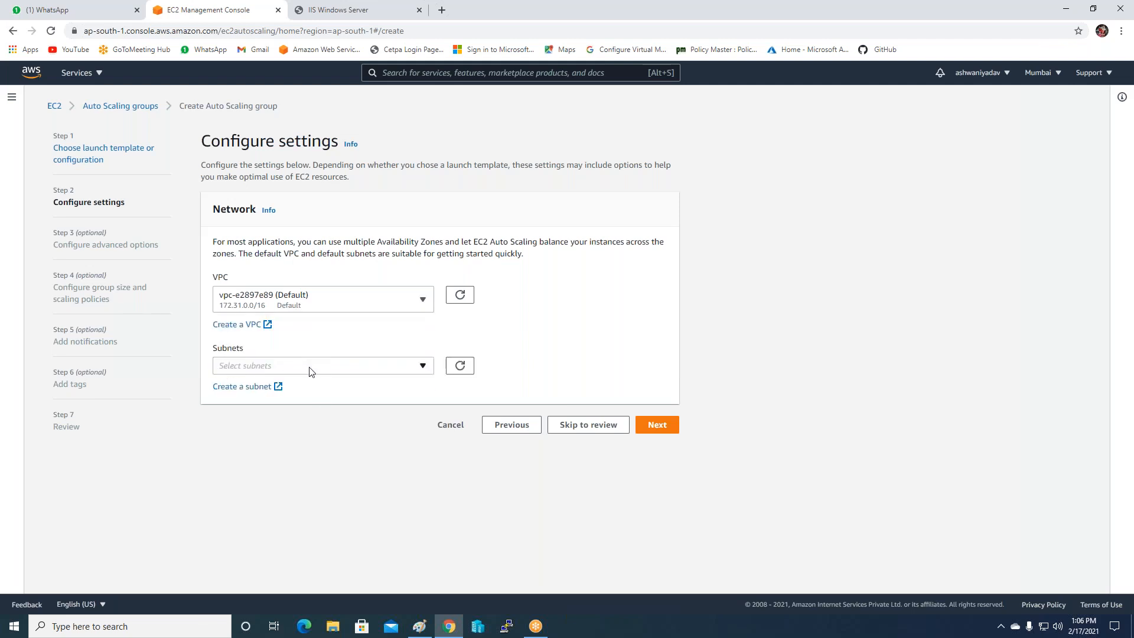
{"action": "left_click", "coordinate": [312, 366]}
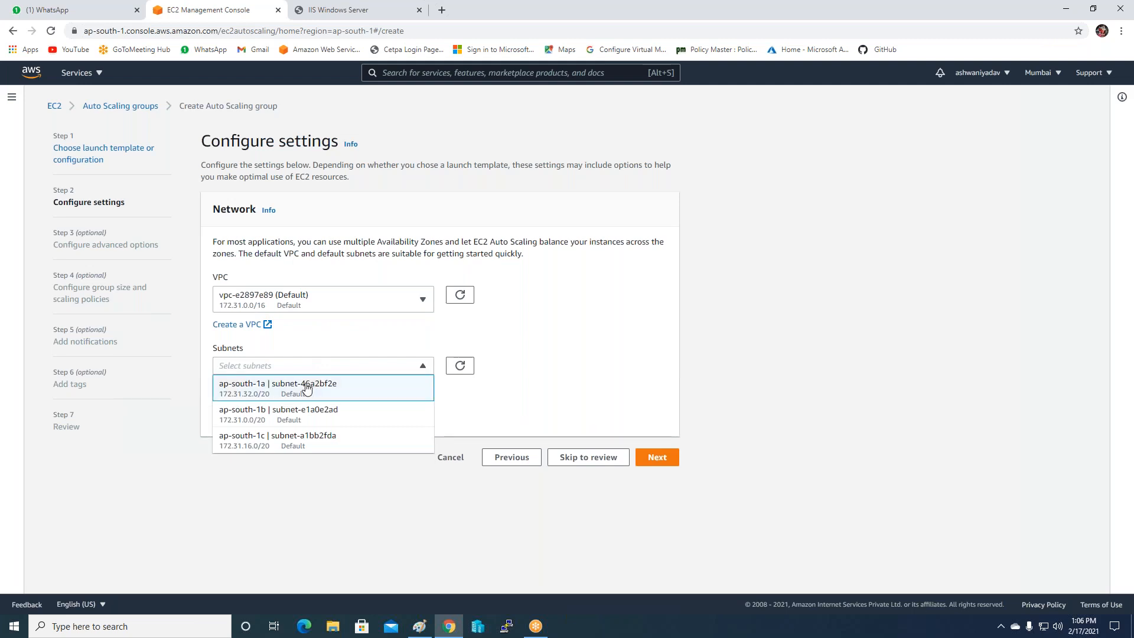
{"action": "left_click", "coordinate": [298, 421]}
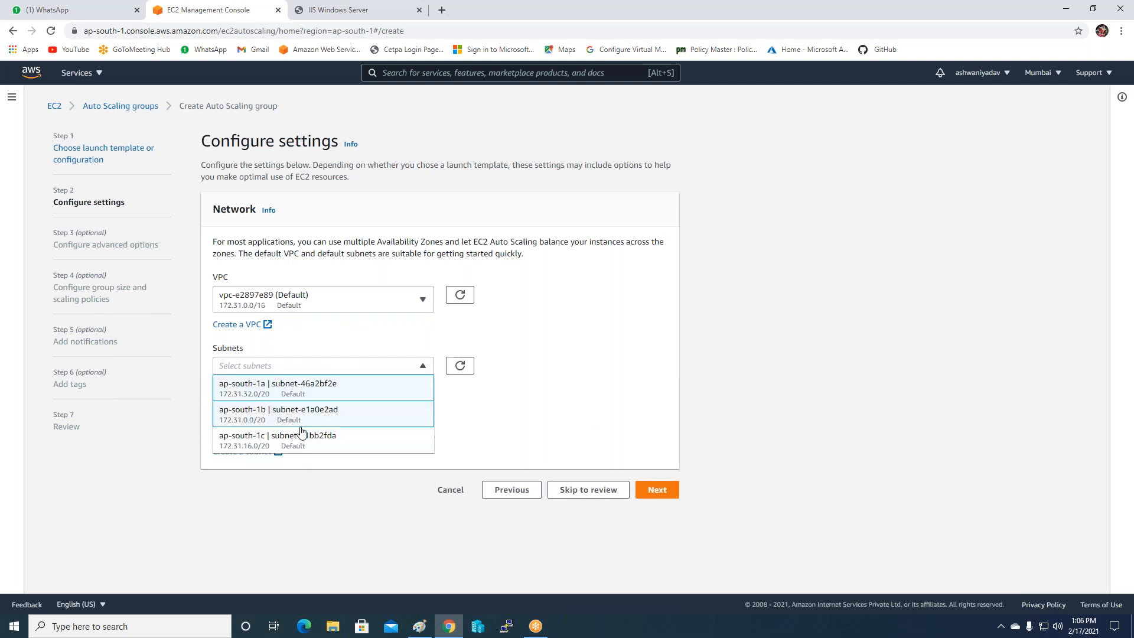
{"action": "left_click", "coordinate": [307, 481]}
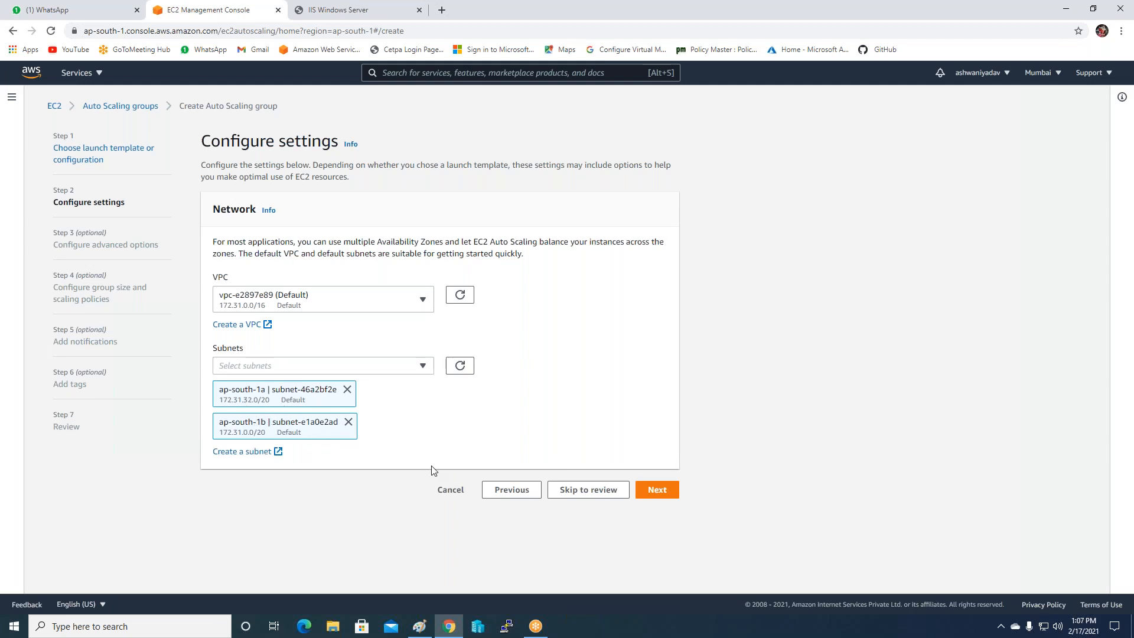
{"action": "left_click", "coordinate": [649, 493]}
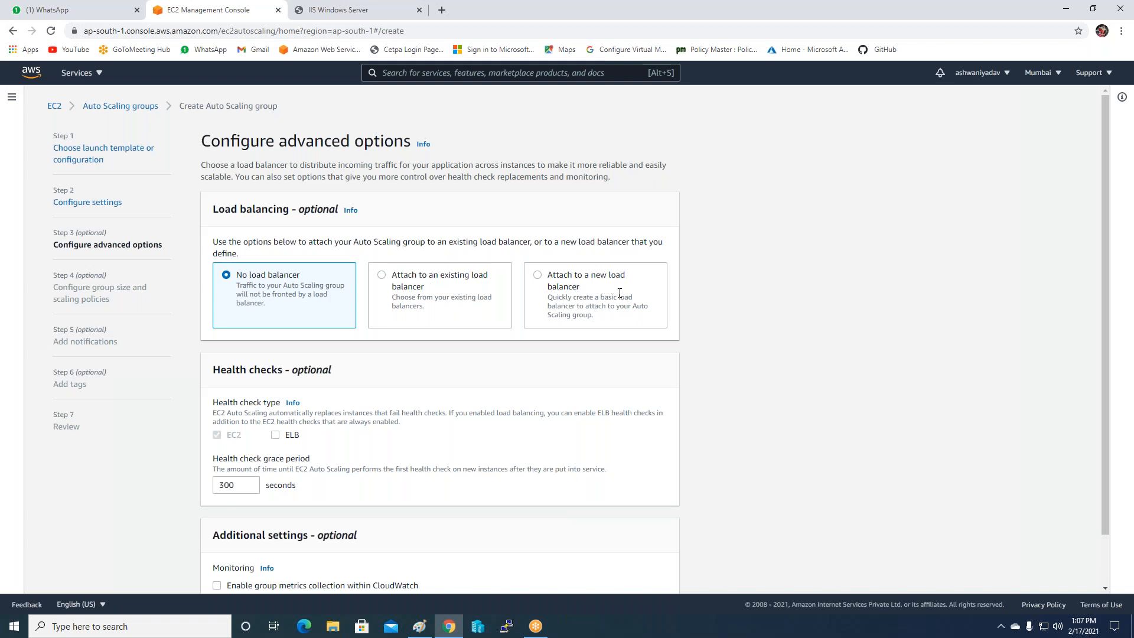
Attach the group to the existing load balancer target group MY-Scaling-ICCp.
{"action": "left_click", "coordinate": [394, 277]}
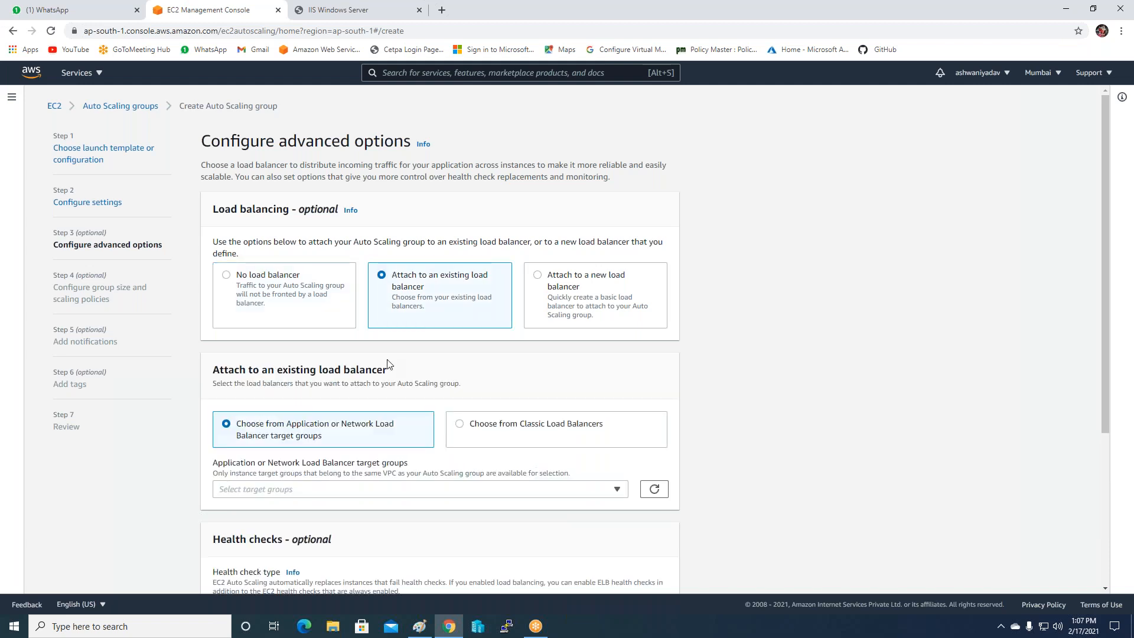
{"action": "scroll", "coordinate": [383, 331], "scroll_direction": "down", "scroll_amount": 2}
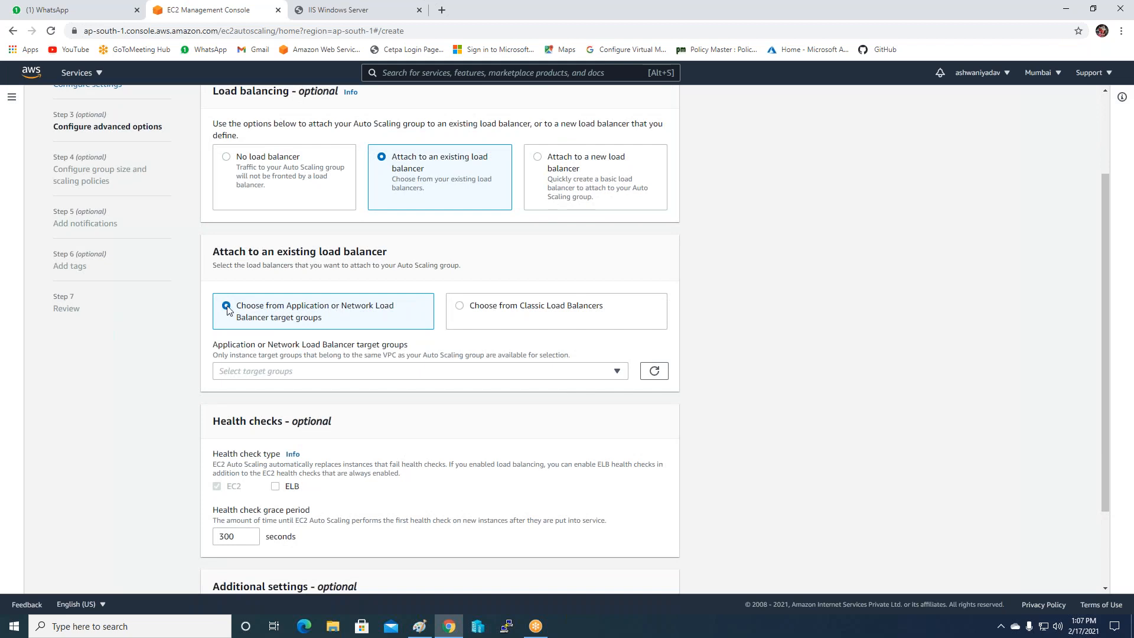
{"action": "scroll", "coordinate": [324, 323], "scroll_direction": "down", "scroll_amount": 1}
{"action": "left_click", "coordinate": [320, 313]}
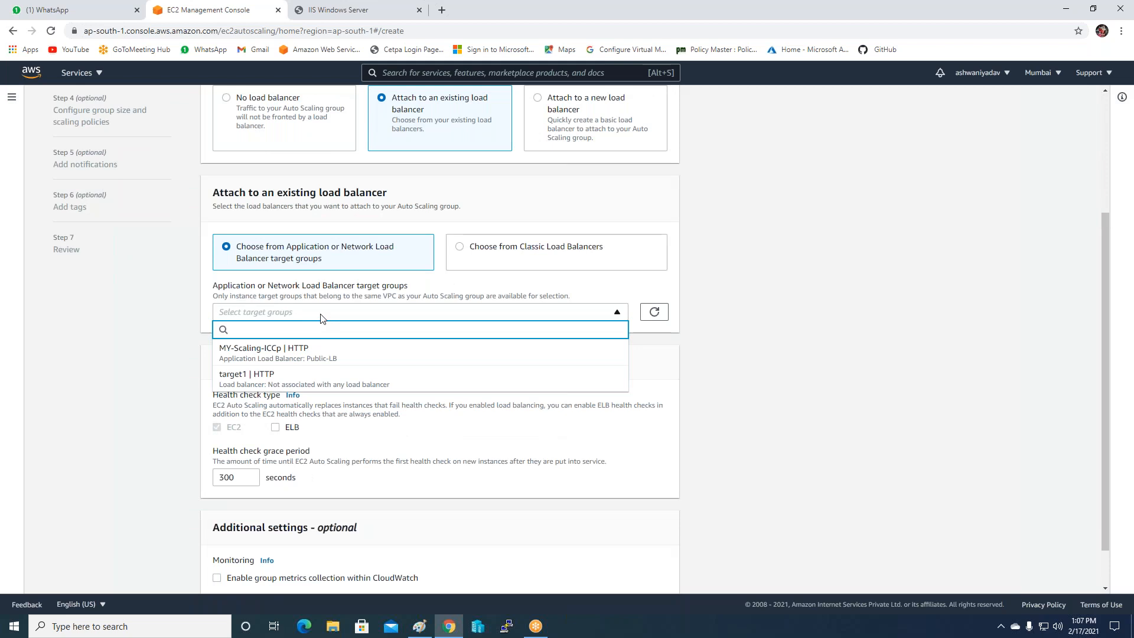
{"action": "left_click", "coordinate": [263, 352]}
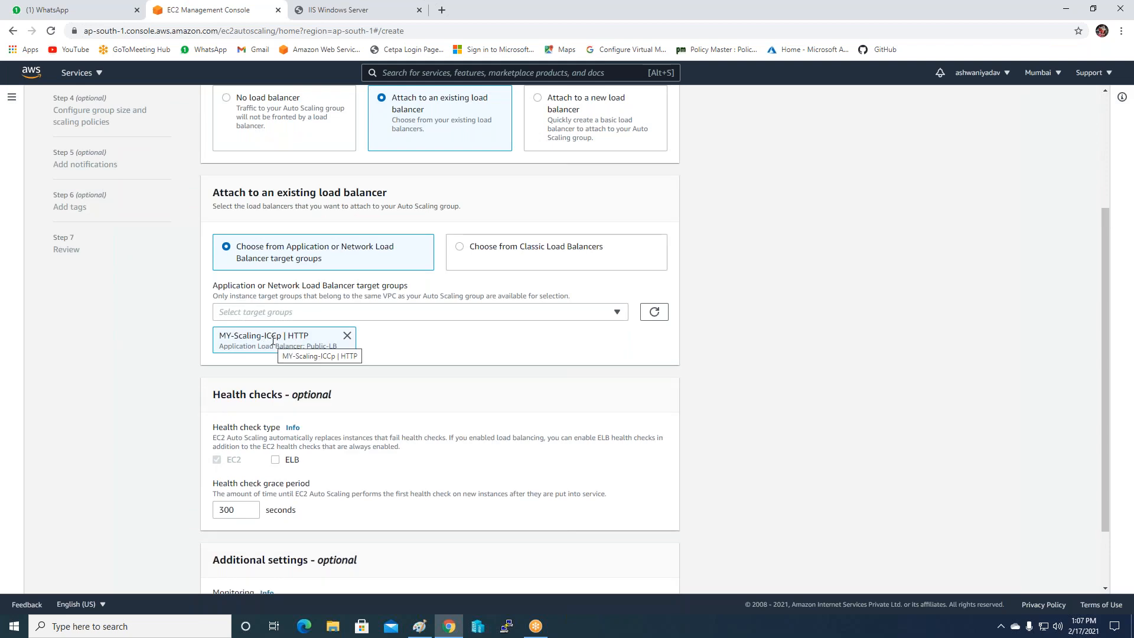
Change the health check grace period to 100 seconds.
{"action": "scroll", "coordinate": [274, 351], "scroll_direction": "down", "scroll_amount": 2}
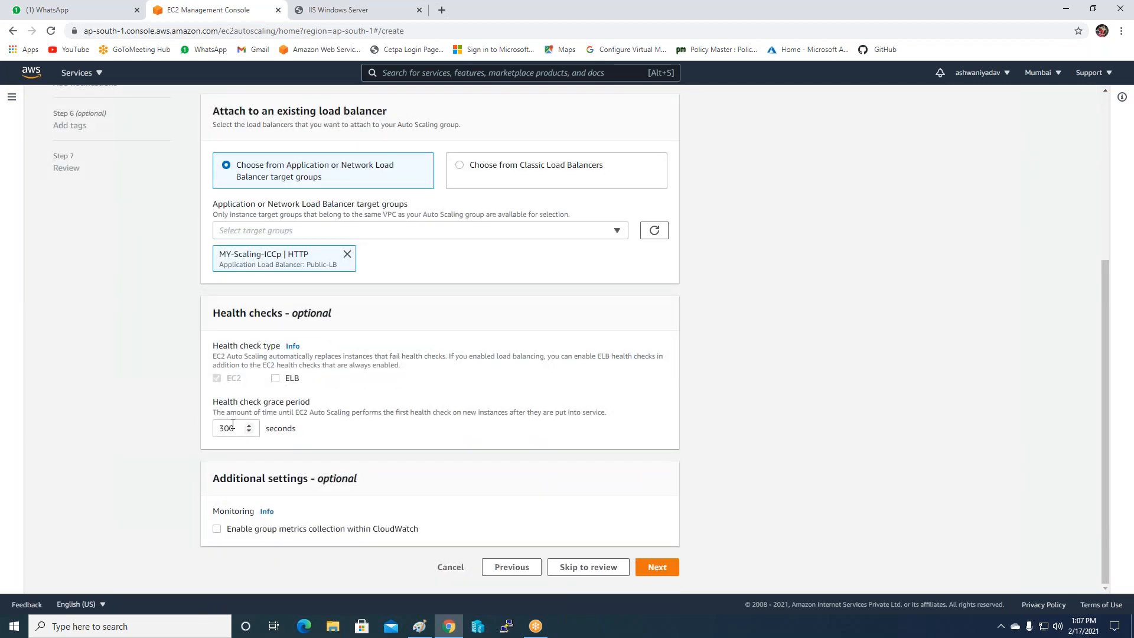
{"action": "left_click_drag", "start_coordinate": [234, 428], "coordinate": [219, 428]}
{"action": "key", "text": "BackSpace"}
{"action": "type", "text": "100"}
On the group size step, set desired capacity 2, minimum 2 and maximum 10.
{"action": "left_click", "coordinate": [657, 567]}
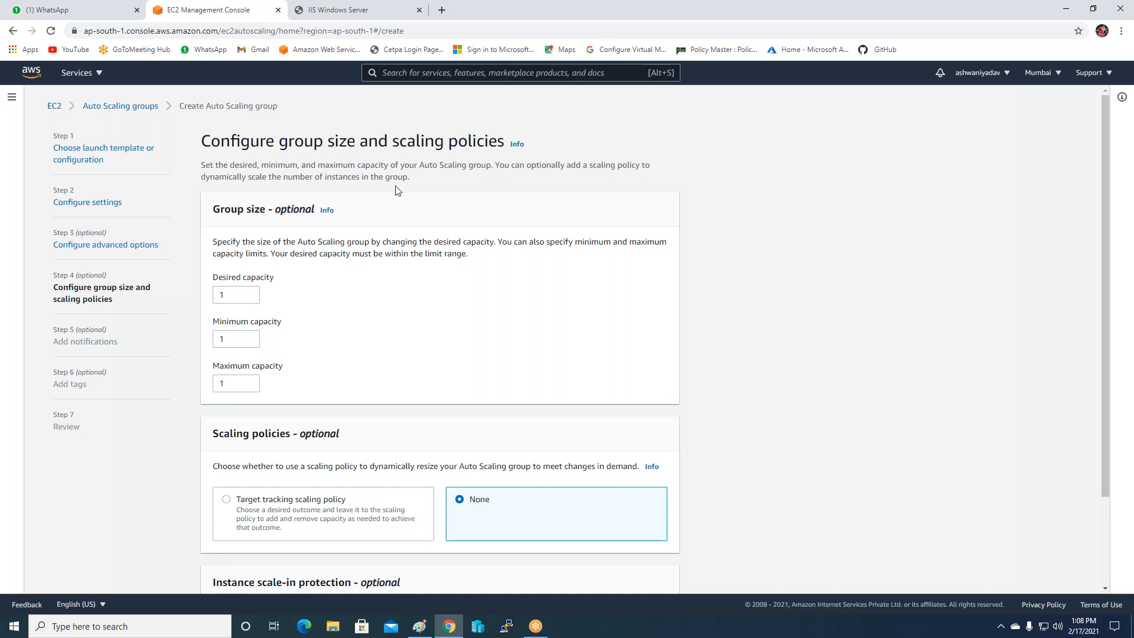
{"action": "left_click", "coordinate": [230, 296]}
{"action": "key", "text": "BackSpace"}
{"action": "type", "text": "0"}
{"action": "left_click", "coordinate": [228, 340]}
{"action": "key", "text": "BackSpace"}
{"action": "type", "text": "0"}
{"action": "left_click", "coordinate": [227, 381]}
{"action": "type", "text": "1000"}
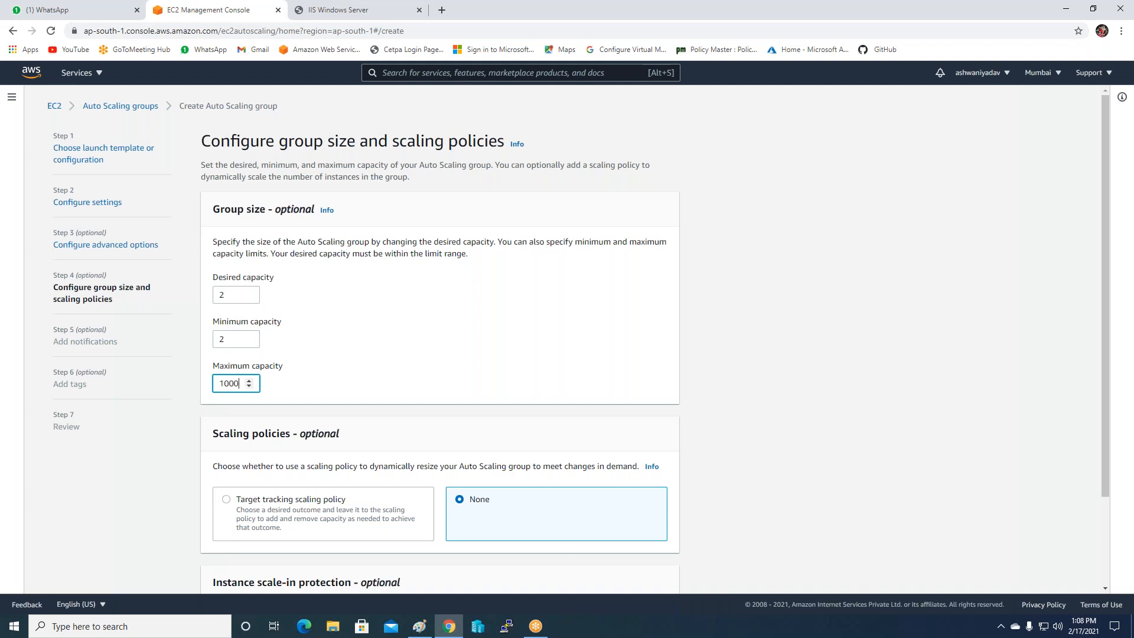
{"action": "key", "text": "BackSpace"}
{"action": "key", "text": "BackSpace"}
{"action": "key", "text": "BackSpace"}
{"action": "type", "text": "0"}
{"action": "scroll", "coordinate": [448, 360], "scroll_direction": "down", "scroll_amount": 2}
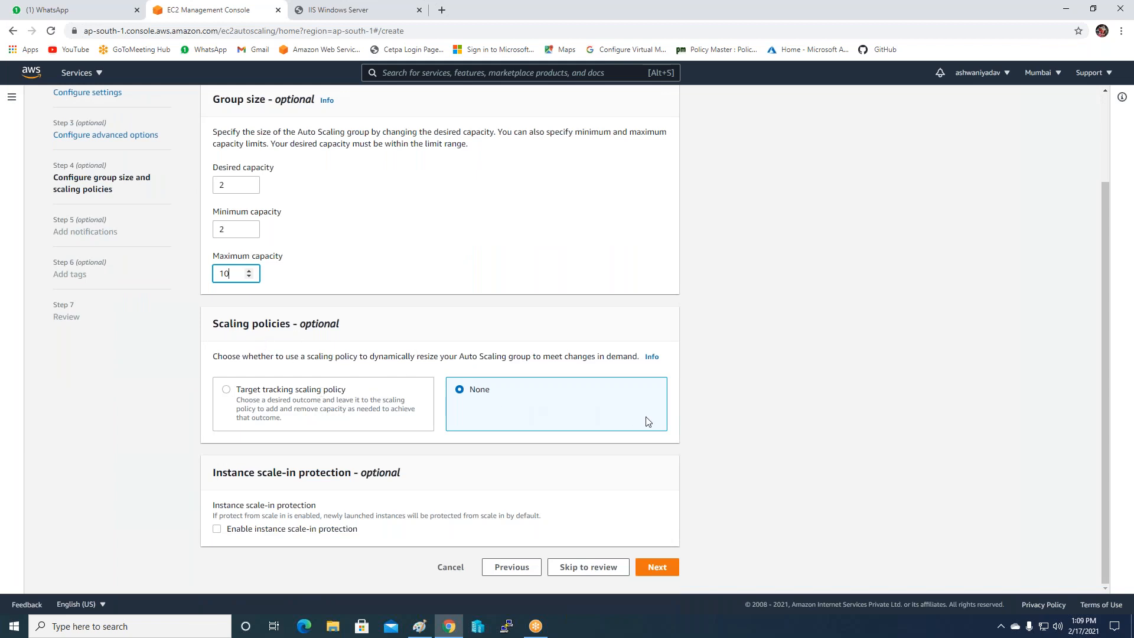
Add a target tracking CPU scaling policy with a target value of 70.
{"action": "left_click", "coordinate": [298, 391]}
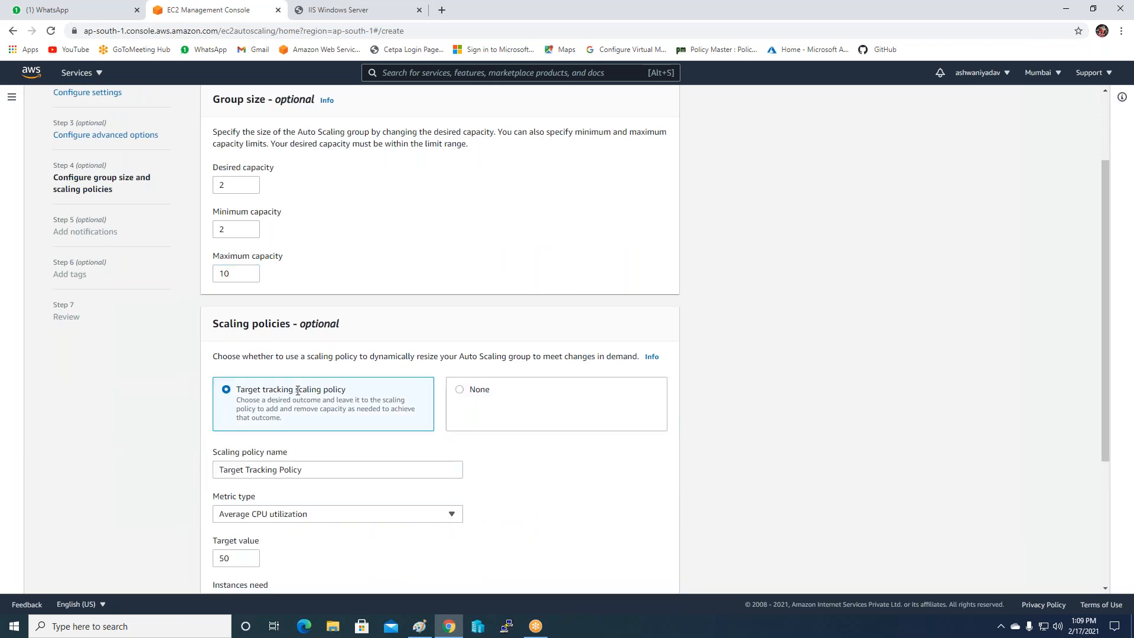
{"action": "scroll", "coordinate": [296, 400], "scroll_direction": "down", "scroll_amount": 3}
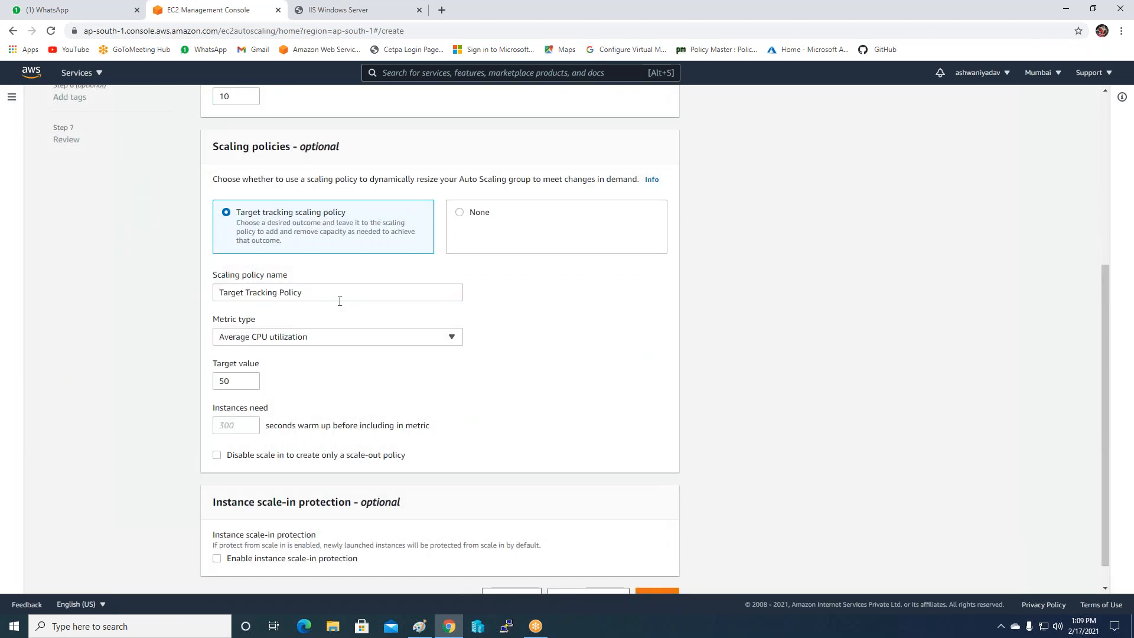
{"action": "double_click", "coordinate": [225, 380]}
{"action": "type", "text": "70"}
{"action": "scroll", "coordinate": [193, 348], "scroll_direction": "up", "scroll_amount": 2}
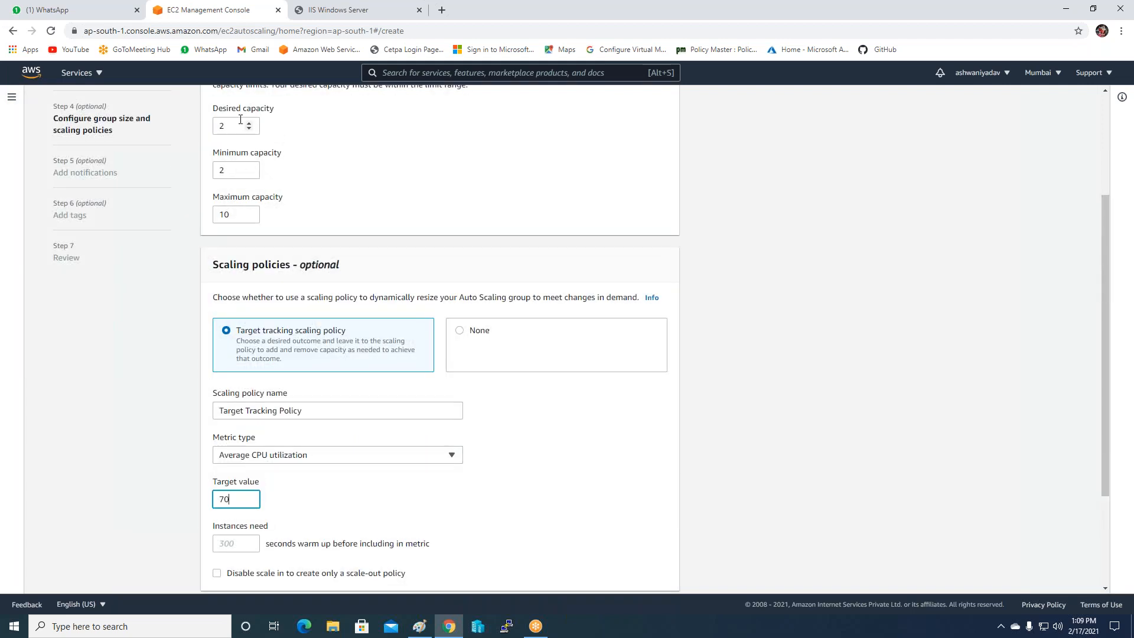
{"action": "scroll", "coordinate": [251, 214], "scroll_direction": "down", "scroll_amount": 2}
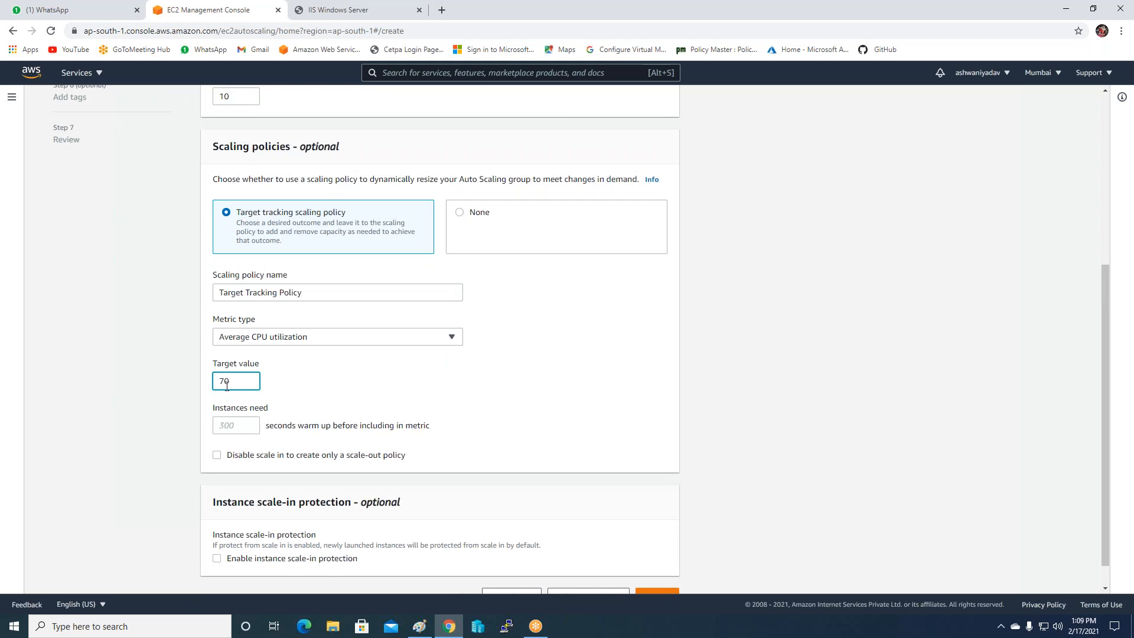
Set the instance warm-up to 100 seconds and advance to notifications.
{"action": "left_click", "coordinate": [234, 426]}
{"action": "type", "text": "30"}
{"action": "key", "text": "BackSpace"}
{"action": "type", "text": "100"}
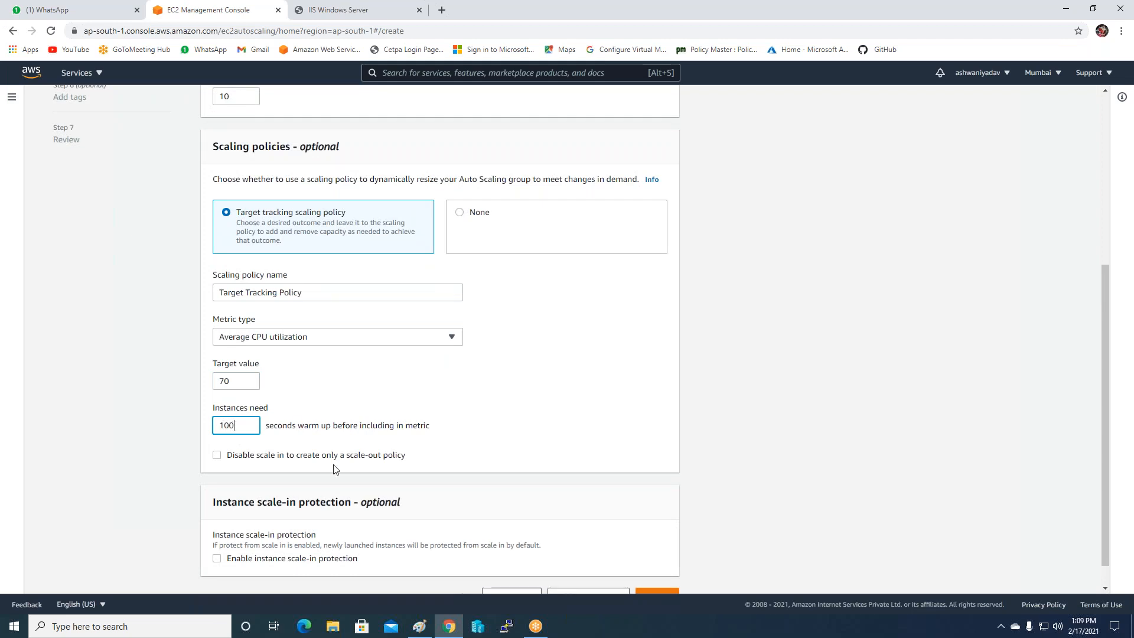
{"action": "scroll", "coordinate": [336, 470], "scroll_direction": "down", "scroll_amount": 1}
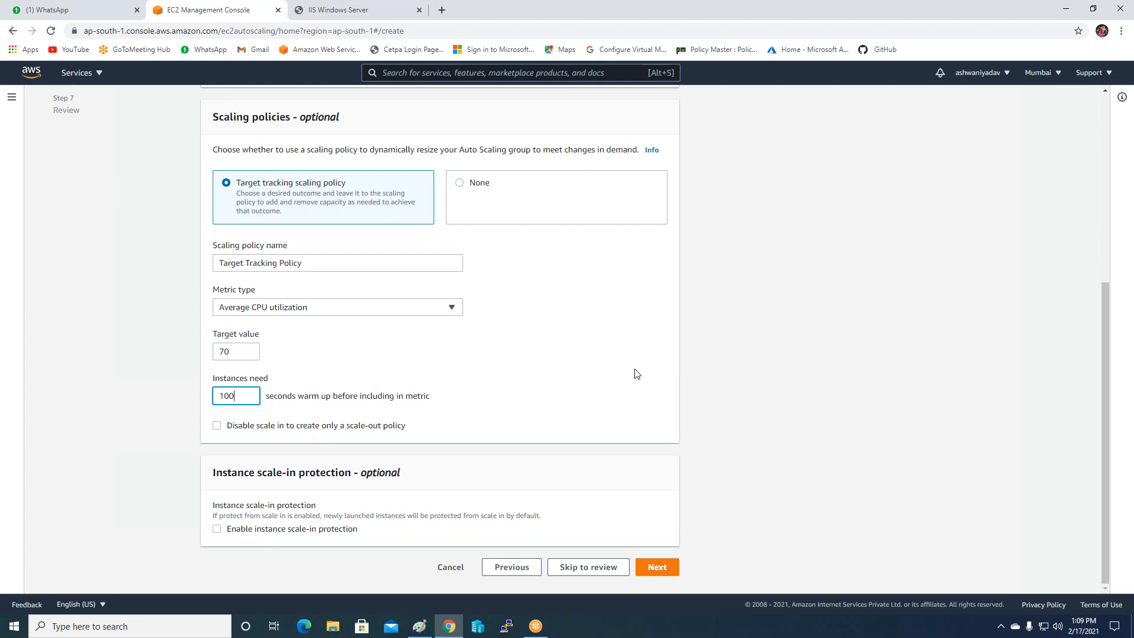
{"action": "left_click", "coordinate": [655, 568]}
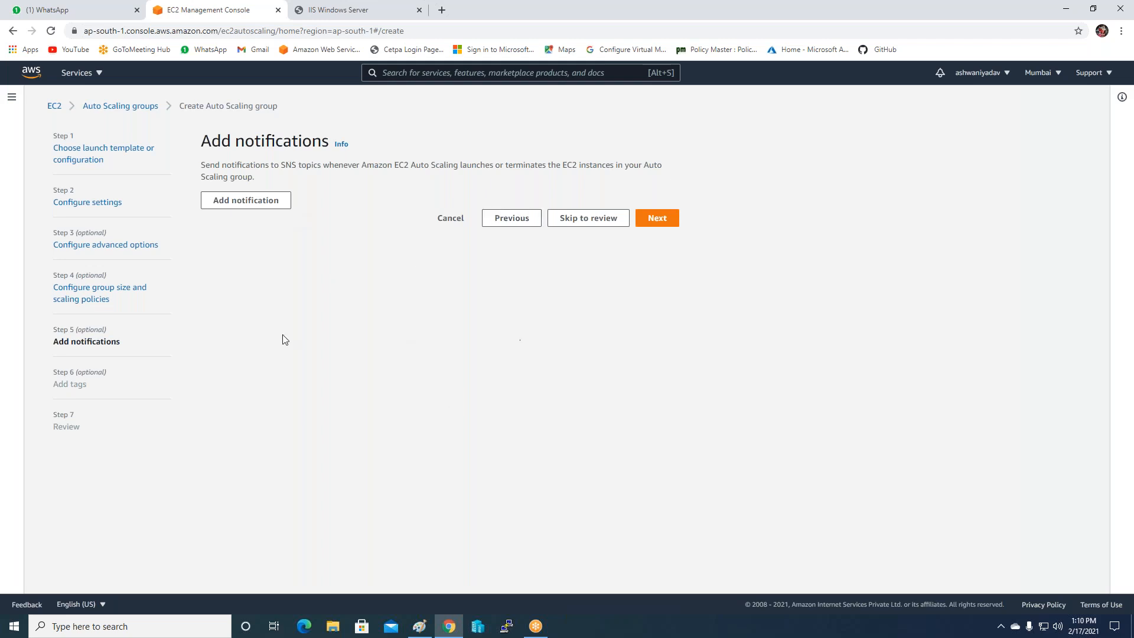
Skip notifications and tags, review the settings, and create myscalinggroup.
{"action": "left_click", "coordinate": [656, 218]}
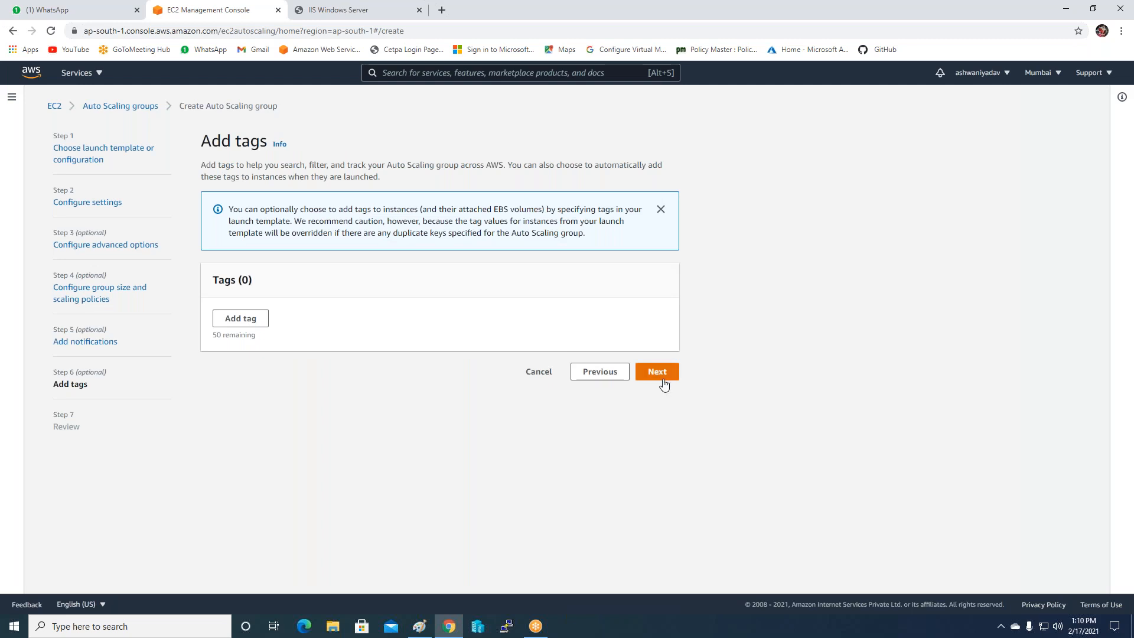
{"action": "left_click", "coordinate": [657, 372]}
{"action": "scroll", "coordinate": [431, 360], "scroll_direction": "down", "scroll_amount": 3}
{"action": "scroll", "coordinate": [431, 369], "scroll_direction": "down", "scroll_amount": 12}
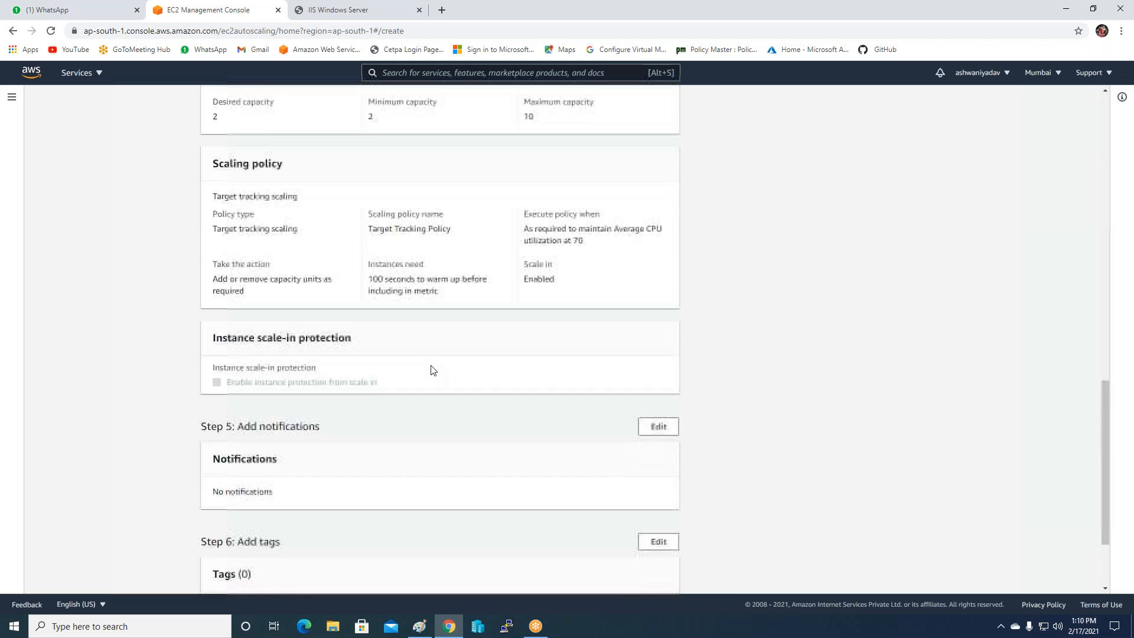
{"action": "scroll", "coordinate": [431, 370], "scroll_direction": "down", "scroll_amount": 3}
{"action": "left_click", "coordinate": [617, 558]}
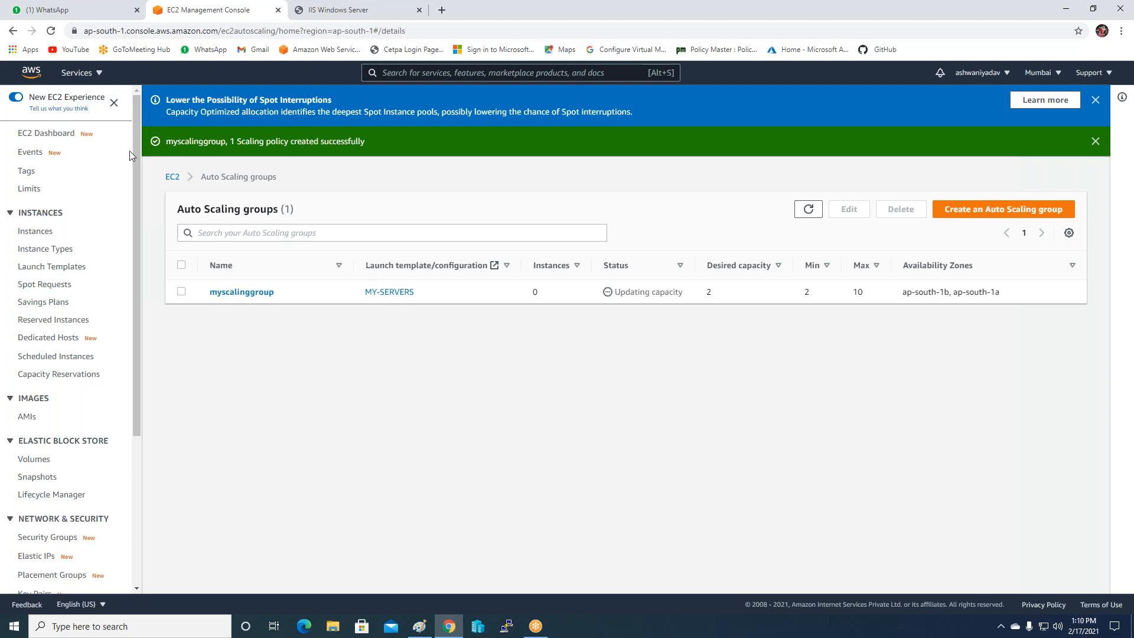
Open the EC2 Instances list to see the two new running instances.
{"action": "left_click", "coordinate": [894, 18]}
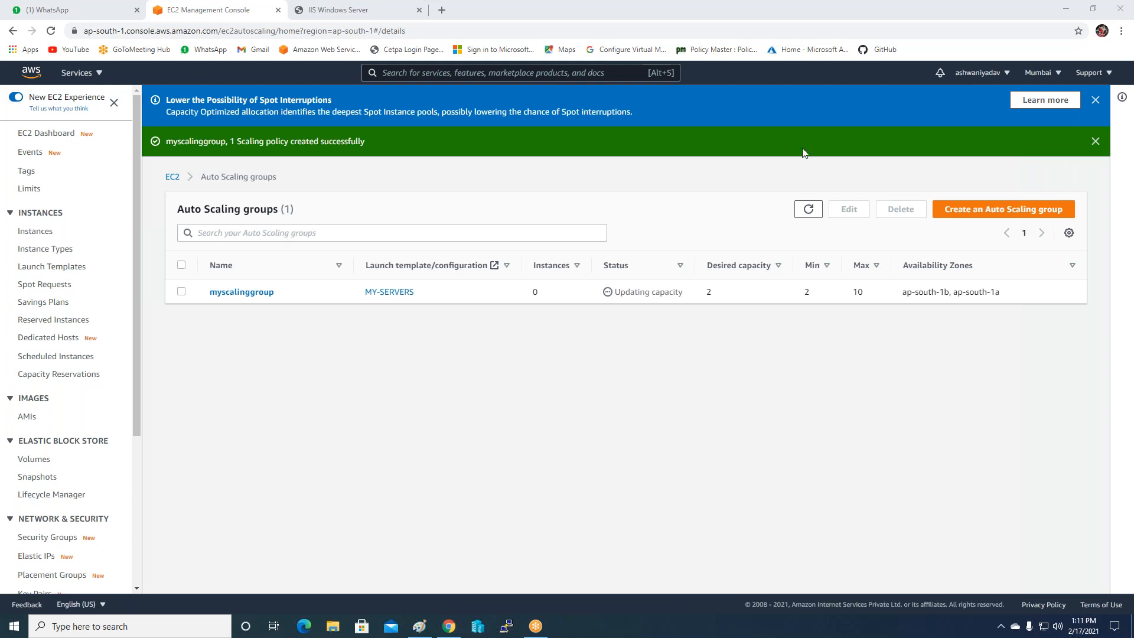
{"action": "left_click", "coordinate": [30, 235]}
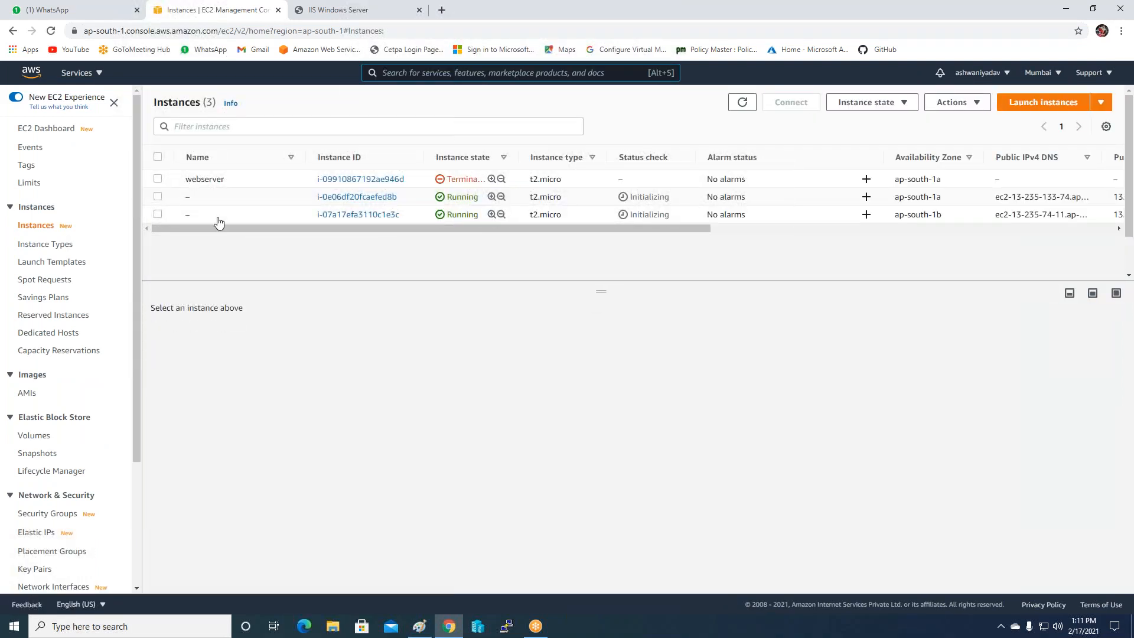
Name the new instances 1 (ap-south-1a) and 2 (ap-south-1b).
{"action": "left_click", "coordinate": [199, 199]}
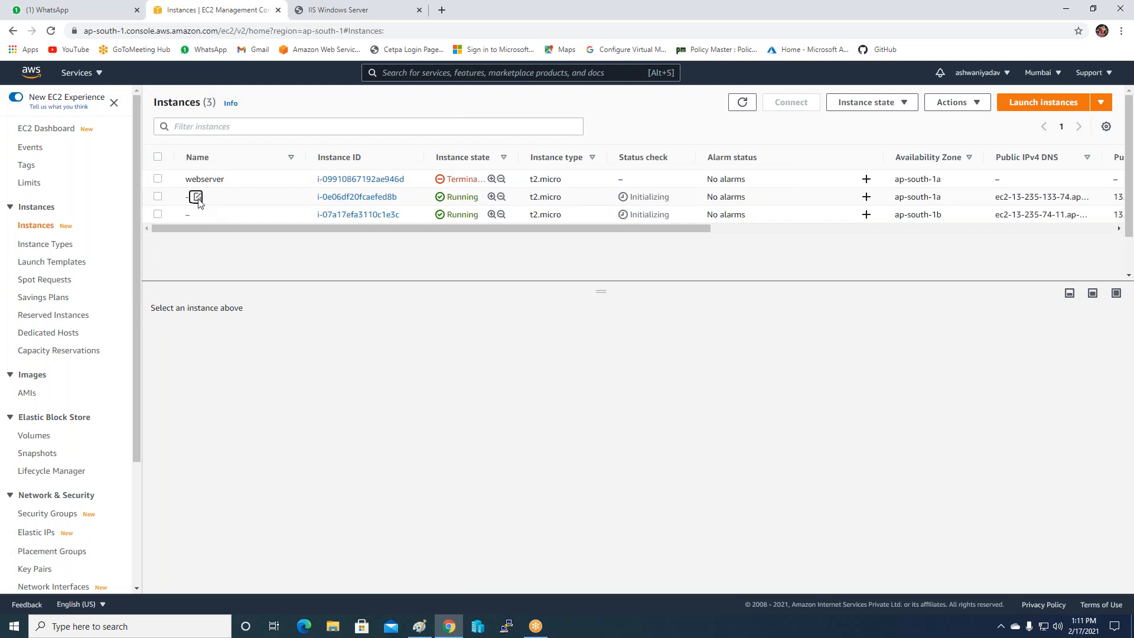
{"action": "type", "text": "q"}
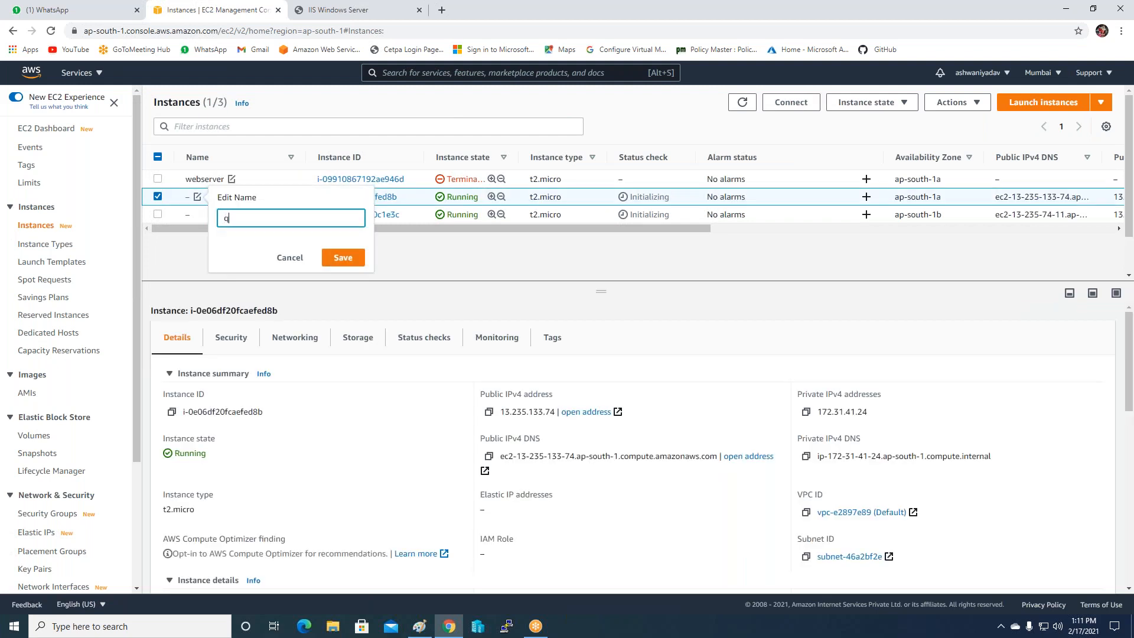
{"action": "key", "text": "BackSpace"}
{"action": "type", "text": "1"}
{"action": "left_click", "coordinate": [341, 259]}
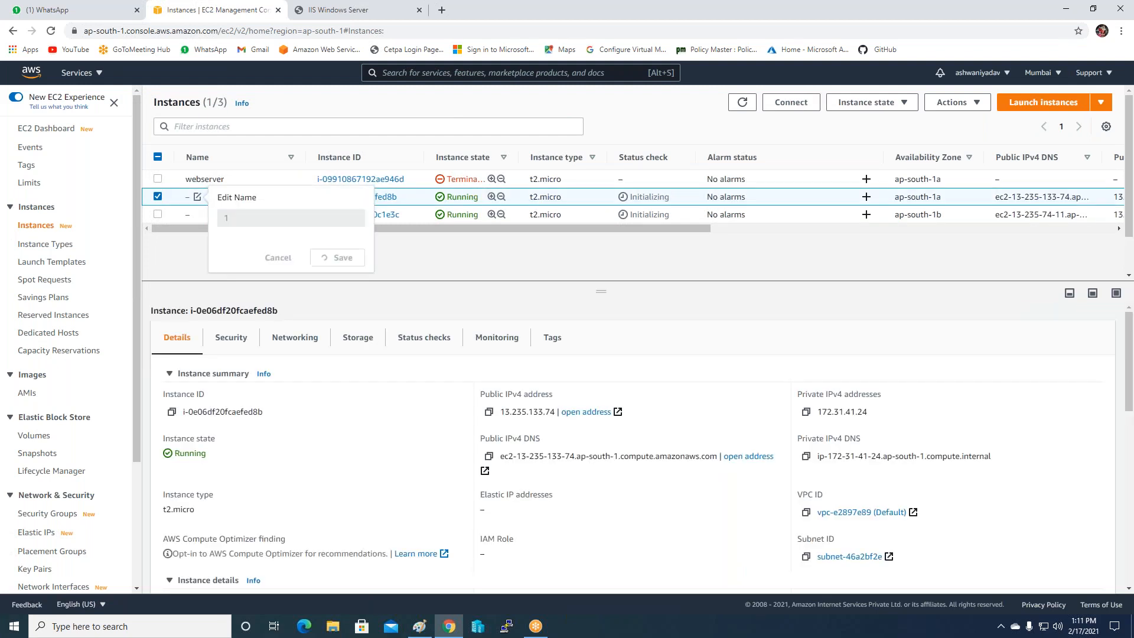
{"action": "left_click", "coordinate": [198, 214]}
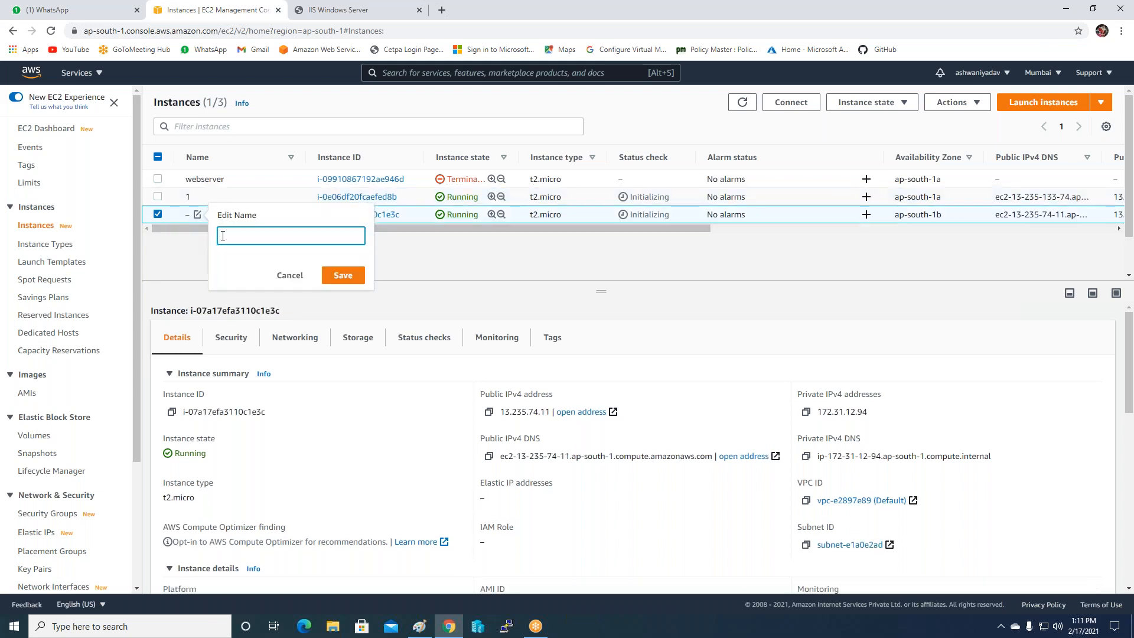
{"action": "type", "text": "2"}
{"action": "left_click", "coordinate": [332, 279]}
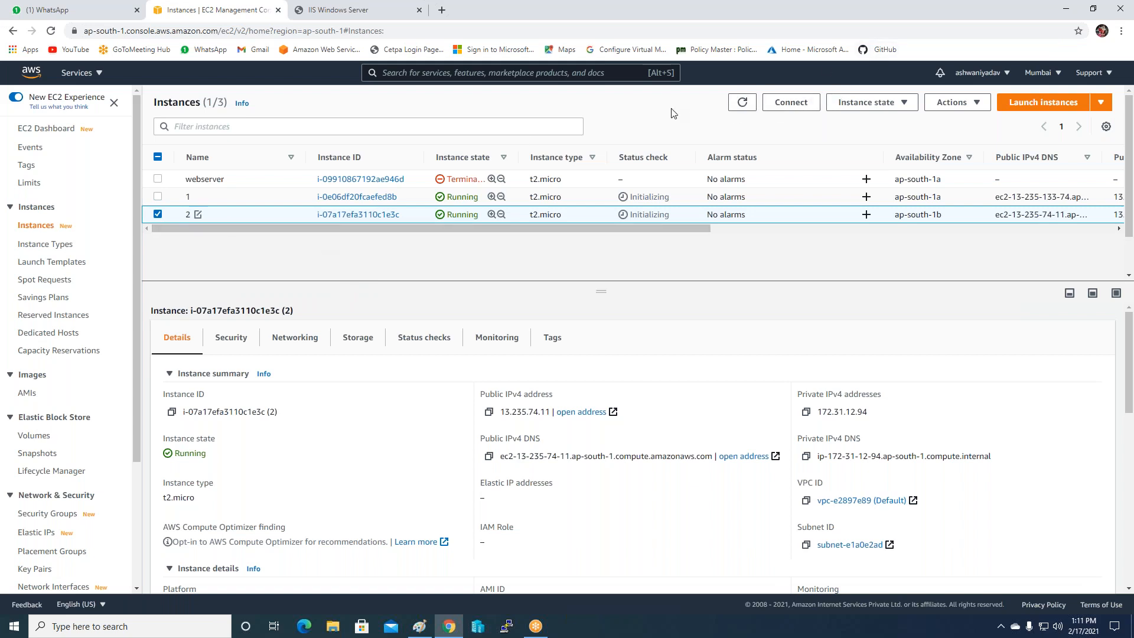
{"action": "left_click", "coordinate": [488, 411]}
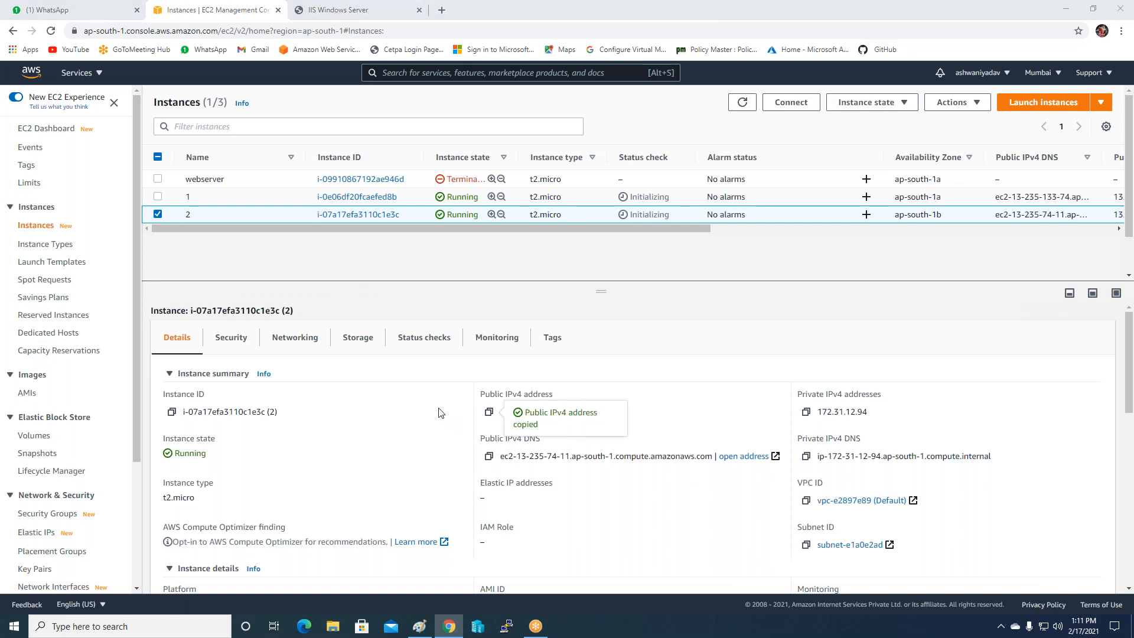
{"action": "key", "text": "super"}
{"action": "type", "text": "rem"}
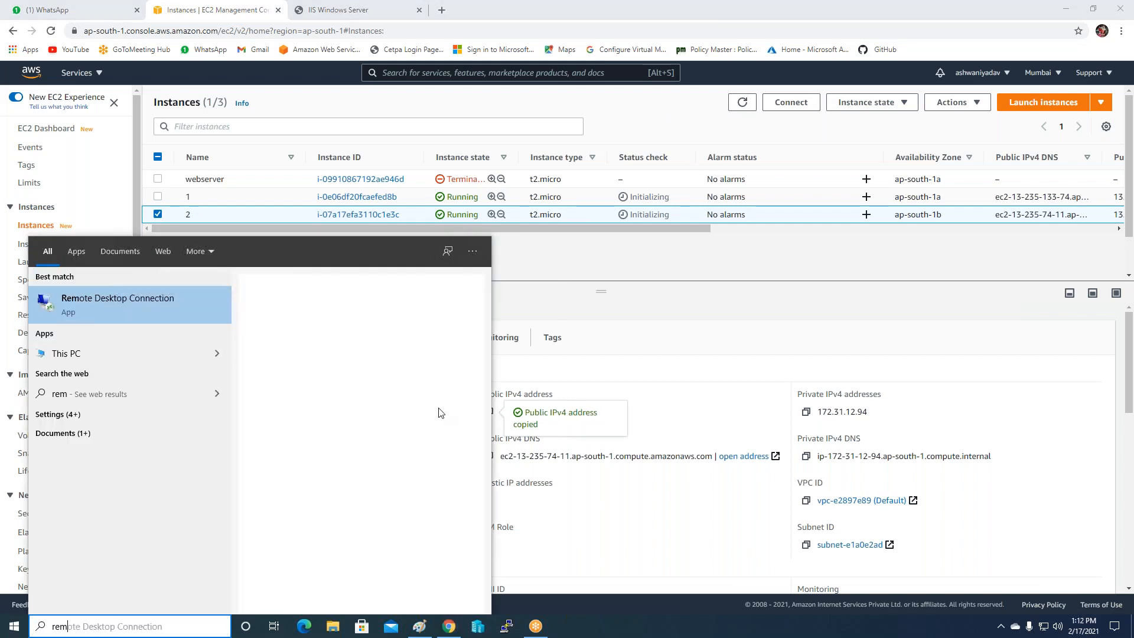
{"action": "left_click", "coordinate": [138, 318]}
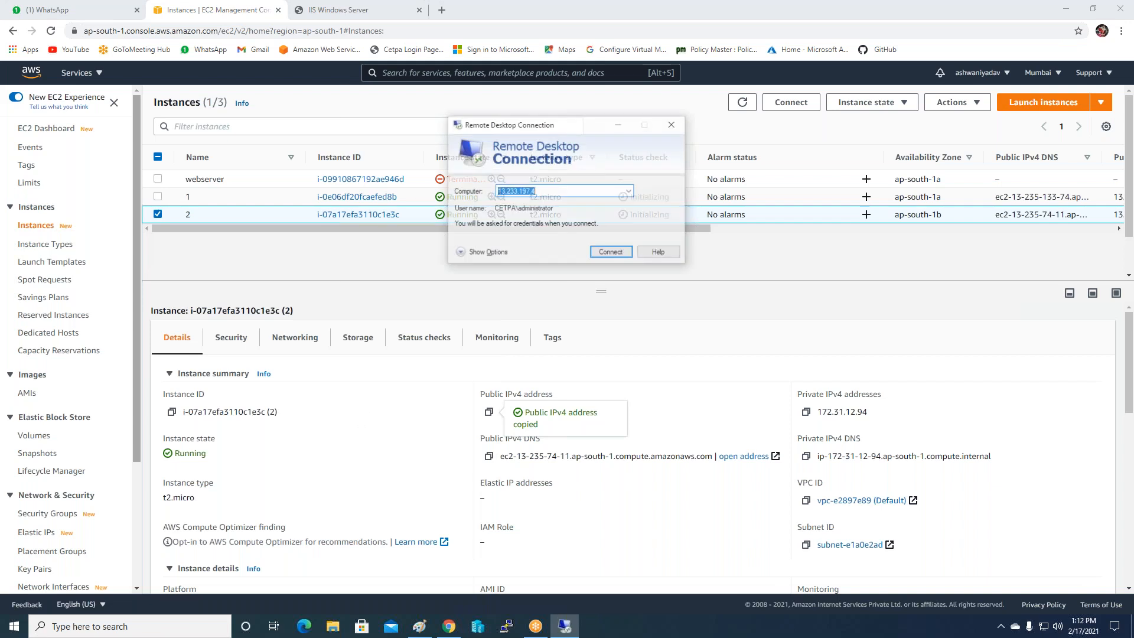
{"action": "key", "text": "ctrl+v"}
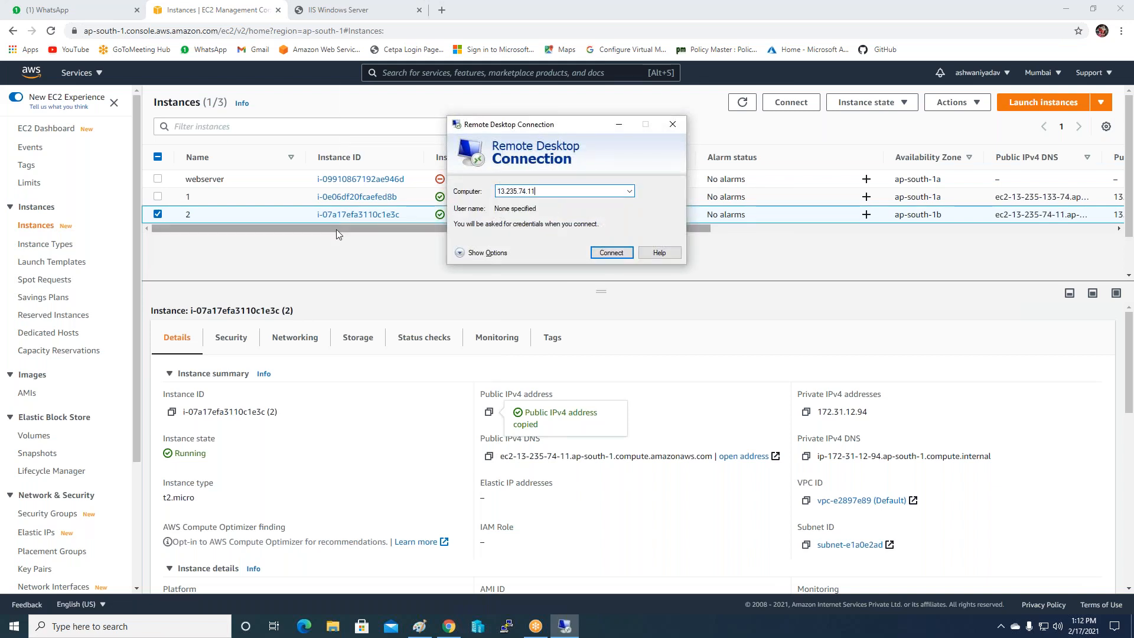
{"action": "left_click", "coordinate": [616, 255]}
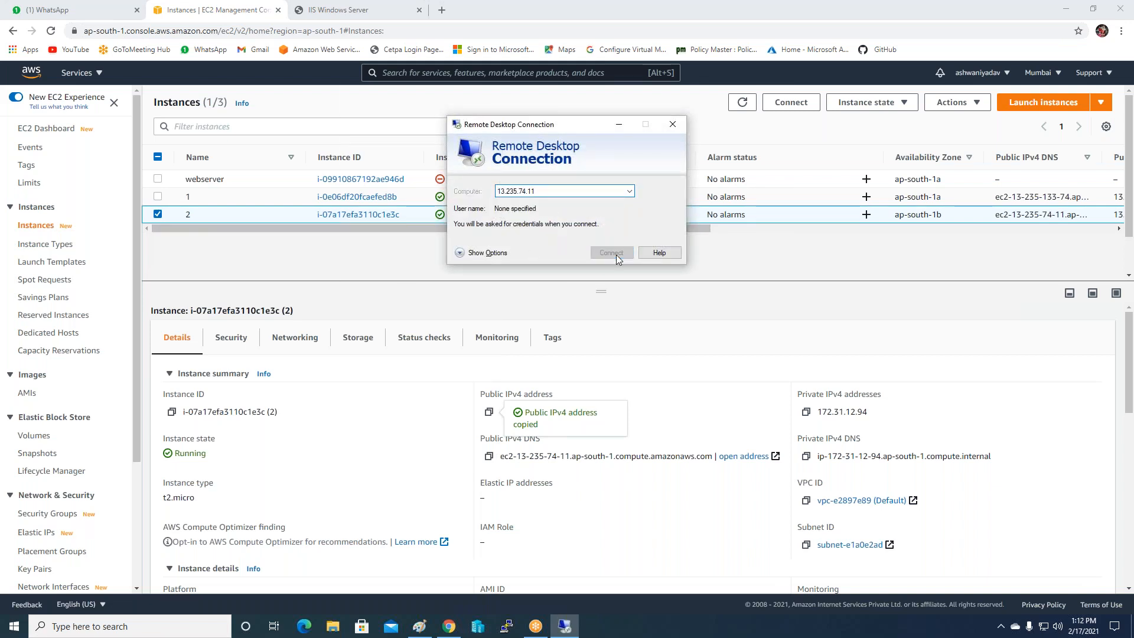
{"action": "type", "text": "ad"}
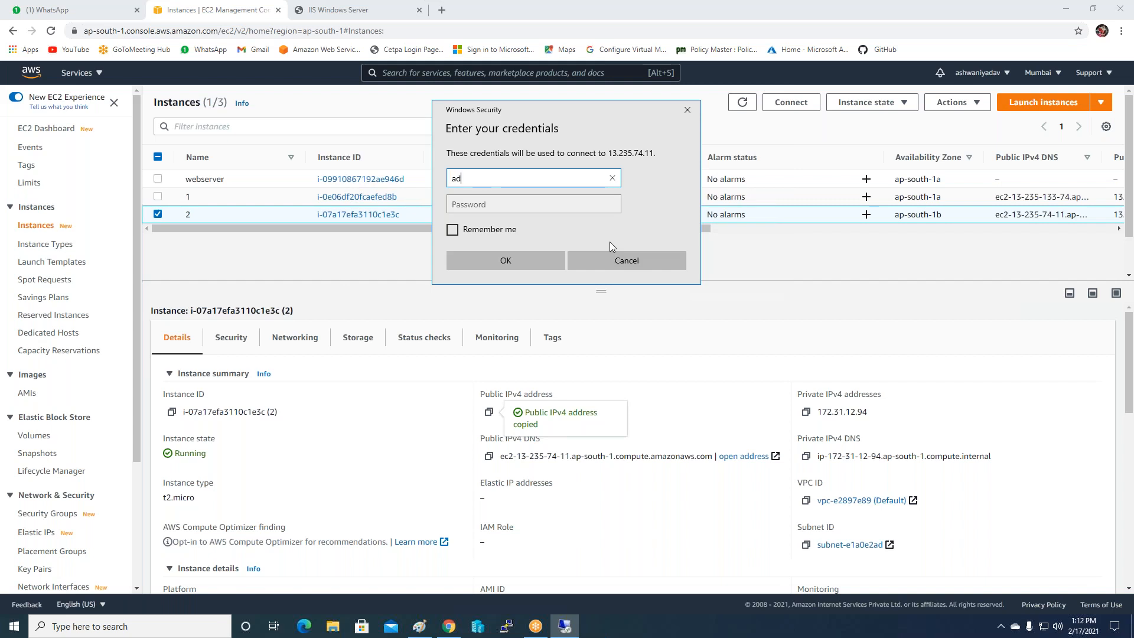
{"action": "type", "text": "ministrator"}
{"action": "key", "text": "Tab"}
{"action": "type", "text": "•••••••••"}
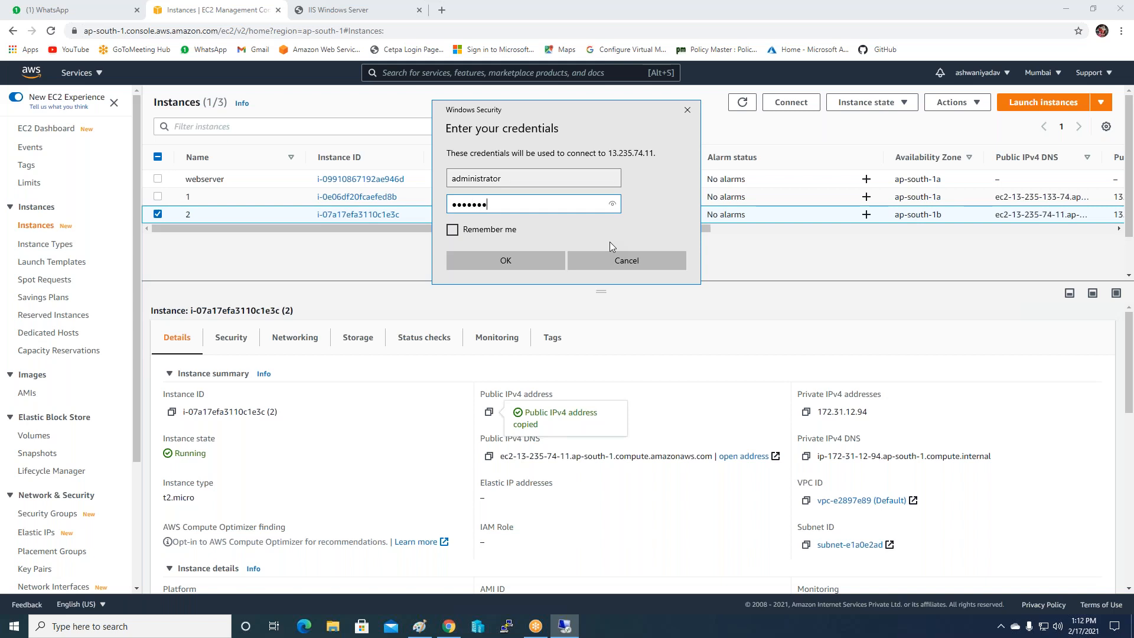
{"action": "key", "text": "Return"}
{"action": "left_click", "coordinate": [603, 294]}
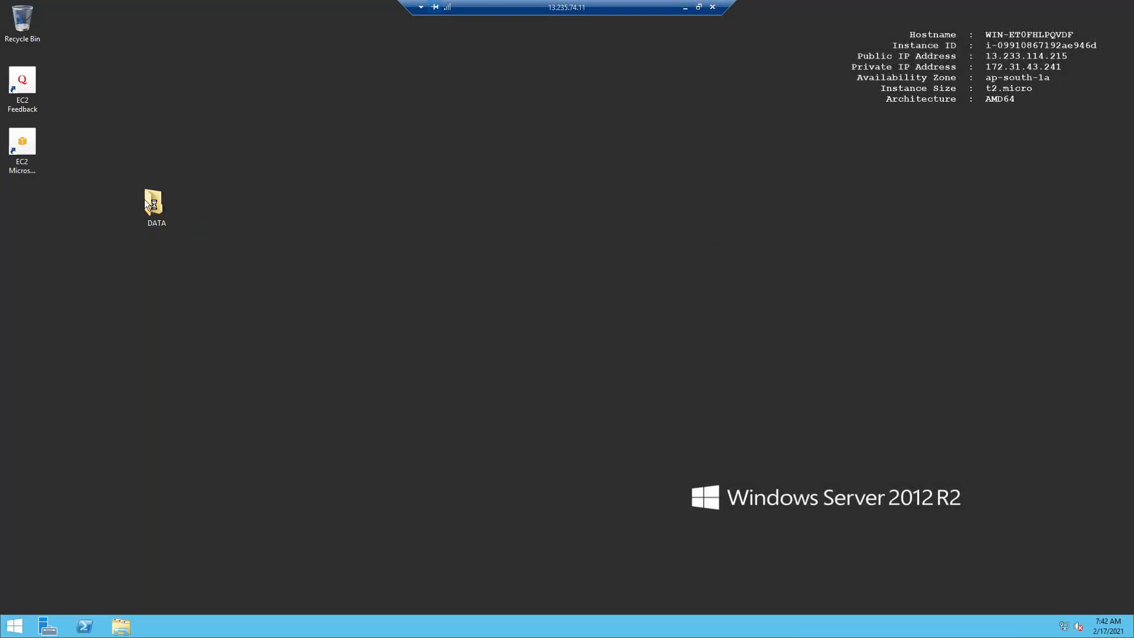
{"action": "double_click", "coordinate": [146, 203]}
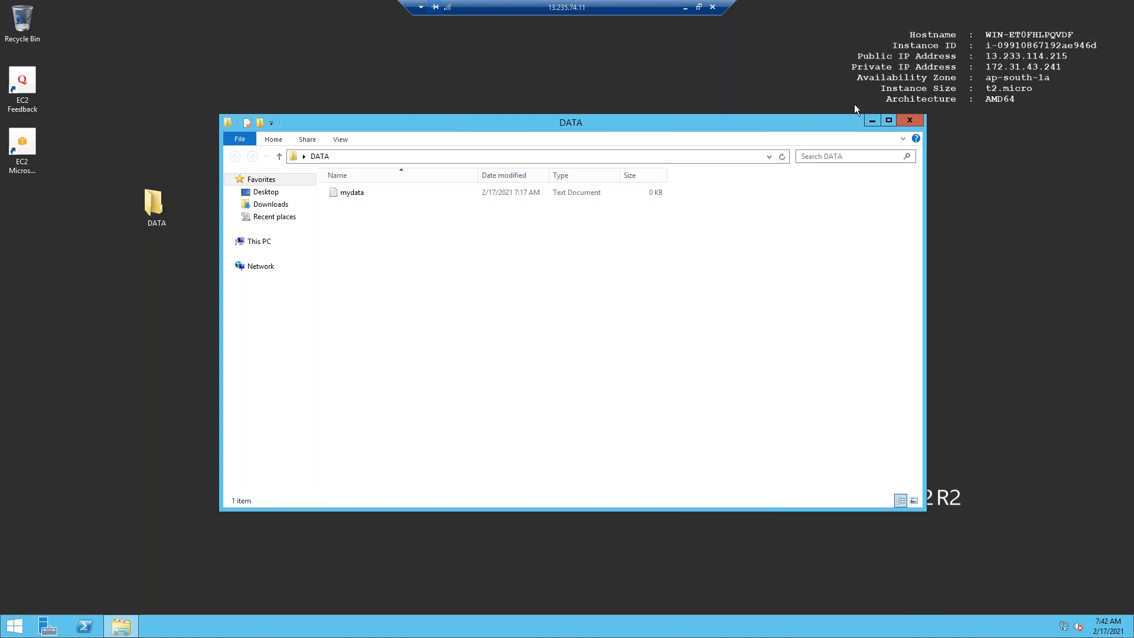
{"action": "left_click", "coordinate": [909, 121]}
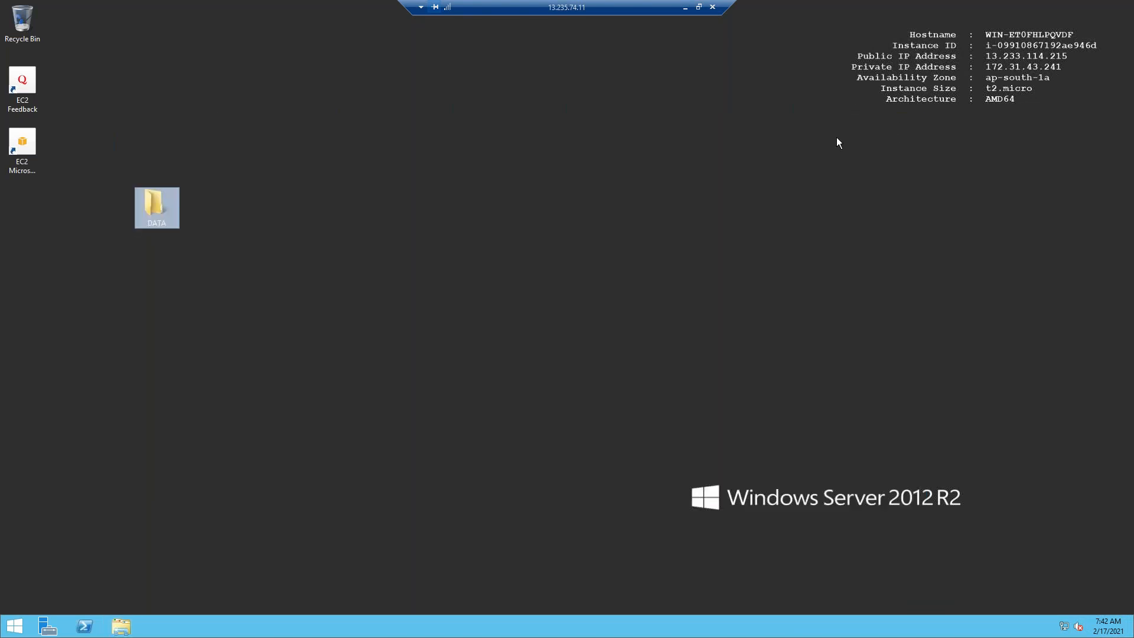
{"action": "left_click", "coordinate": [712, 7]}
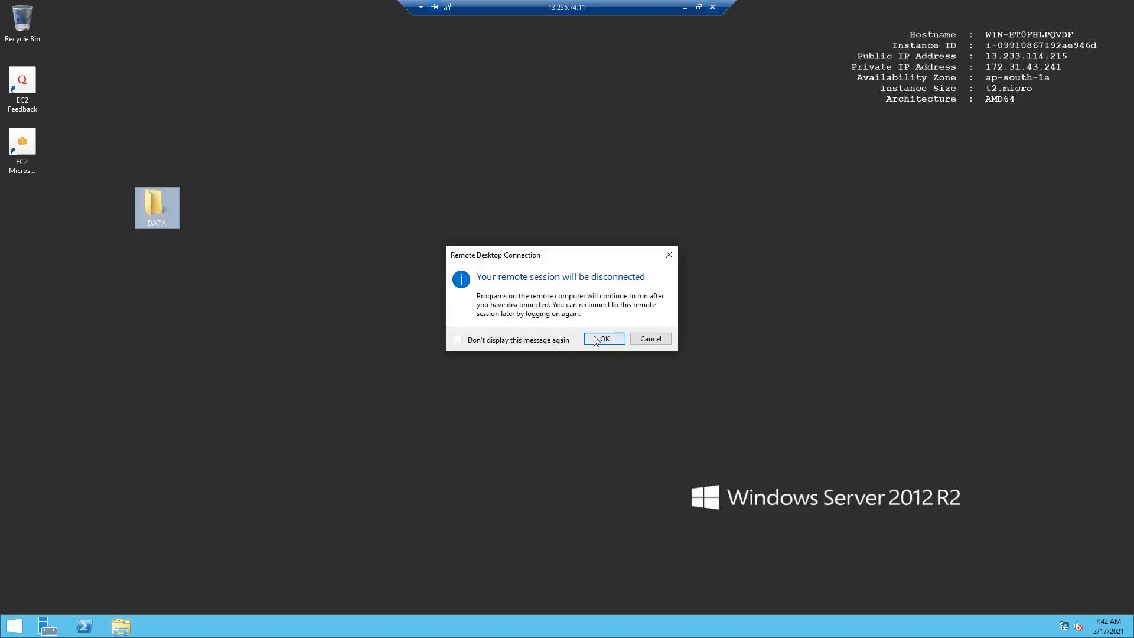
{"action": "left_click", "coordinate": [603, 339]}
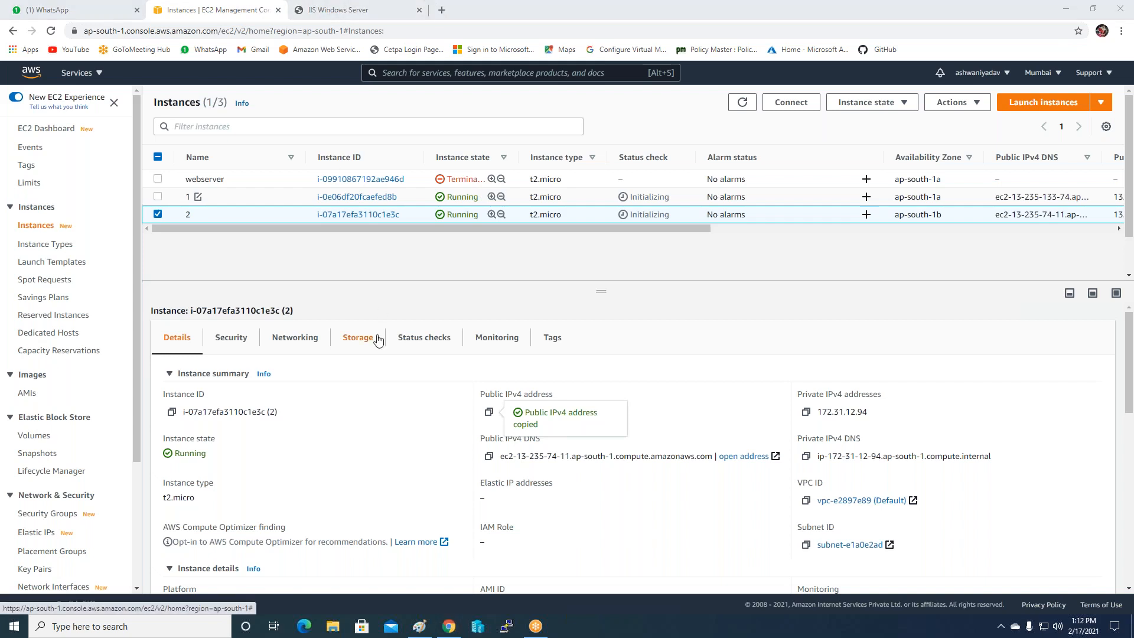
Copy Public-LB's DNS name from the Load Balancers list and close the old IIS Windows Server tab.
{"action": "scroll", "coordinate": [73, 452], "scroll_direction": "down", "scroll_amount": 1}
{"action": "scroll", "coordinate": [74, 452], "scroll_direction": "down", "scroll_amount": 2}
{"action": "left_click", "coordinate": [47, 464]}
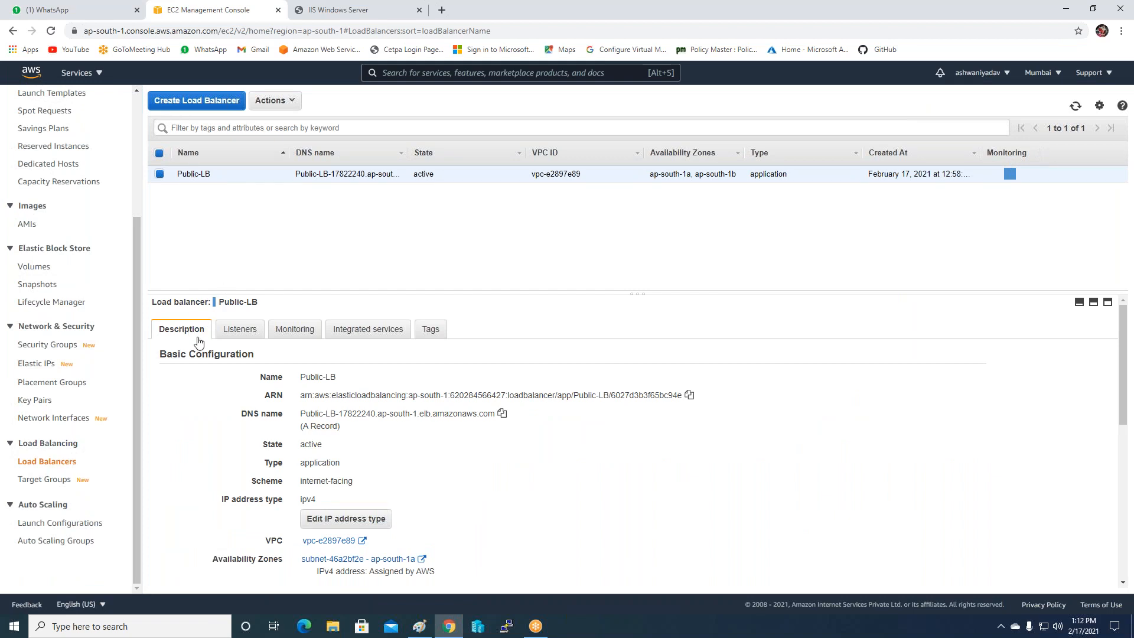
{"action": "left_click", "coordinate": [502, 414]}
{"action": "left_click", "coordinate": [1008, 495]}
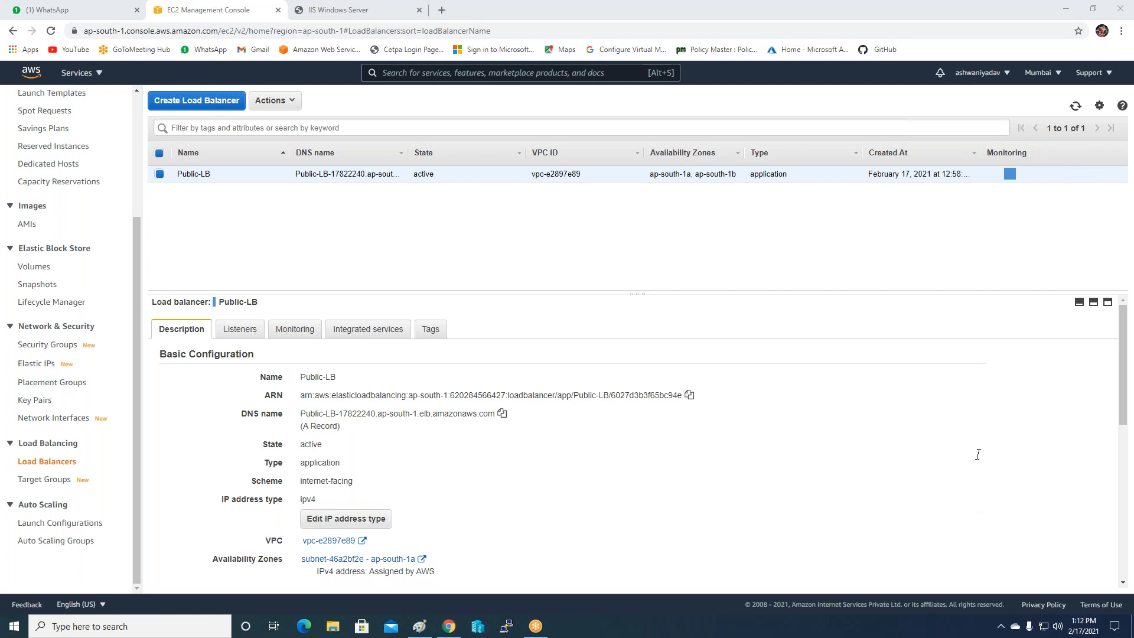
{"action": "left_click", "coordinate": [420, 10]}
Load Public-LB's DNS name in a new tab, check the autoscaling IIS page, then go back to EC2.
{"action": "left_click", "coordinate": [296, 10]}
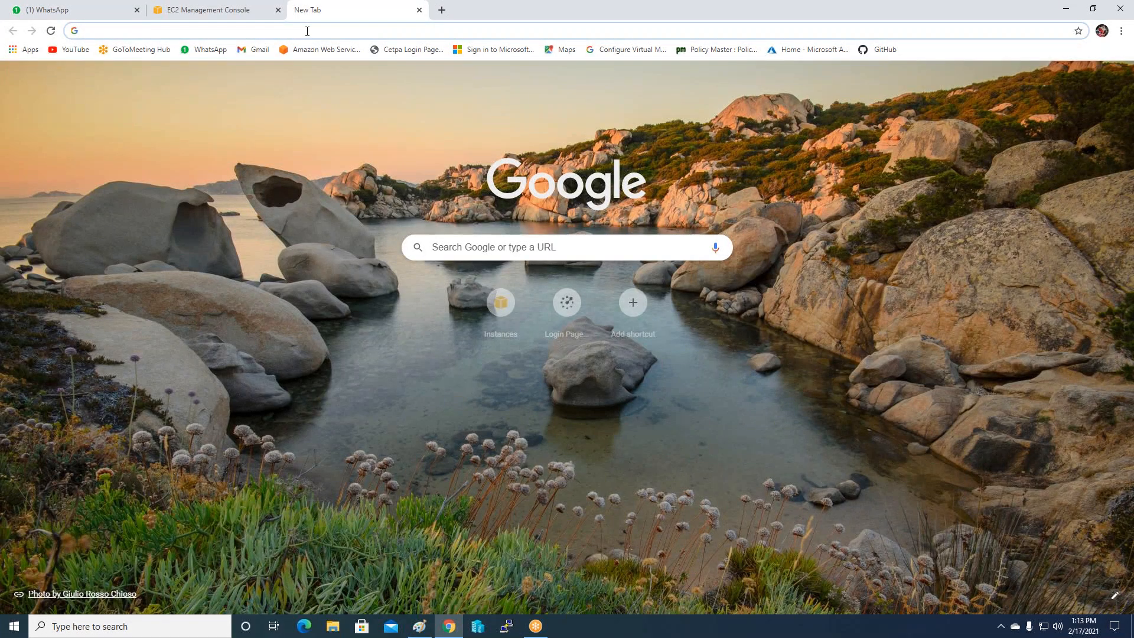
{"action": "key", "text": "ctrl+v"}
{"action": "key", "text": "Return"}
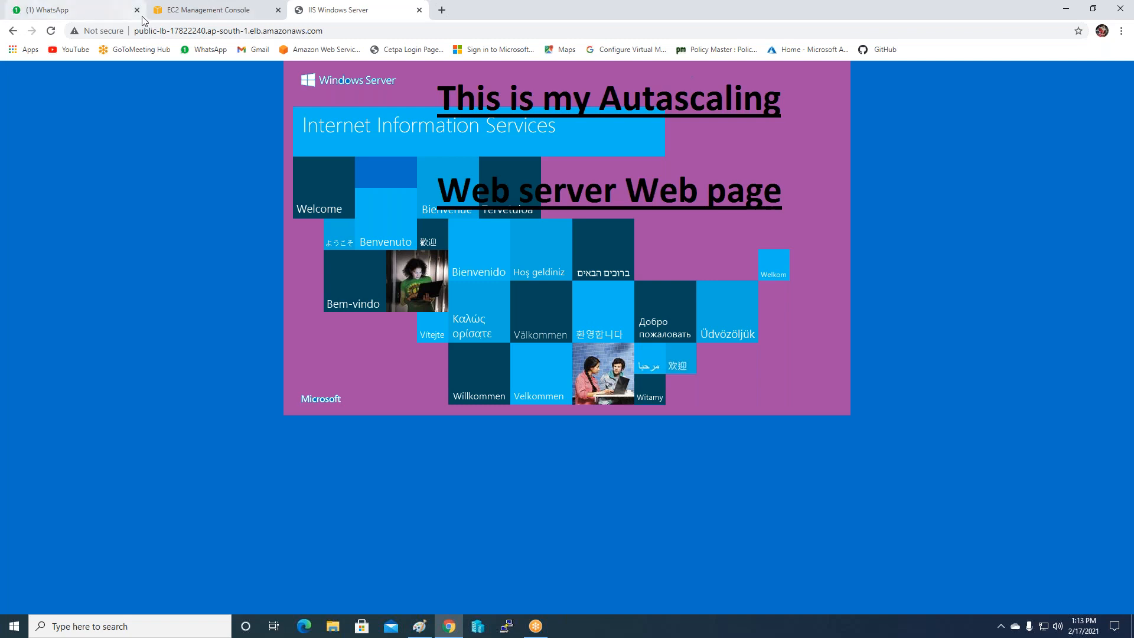
{"action": "left_click", "coordinate": [239, 9]}
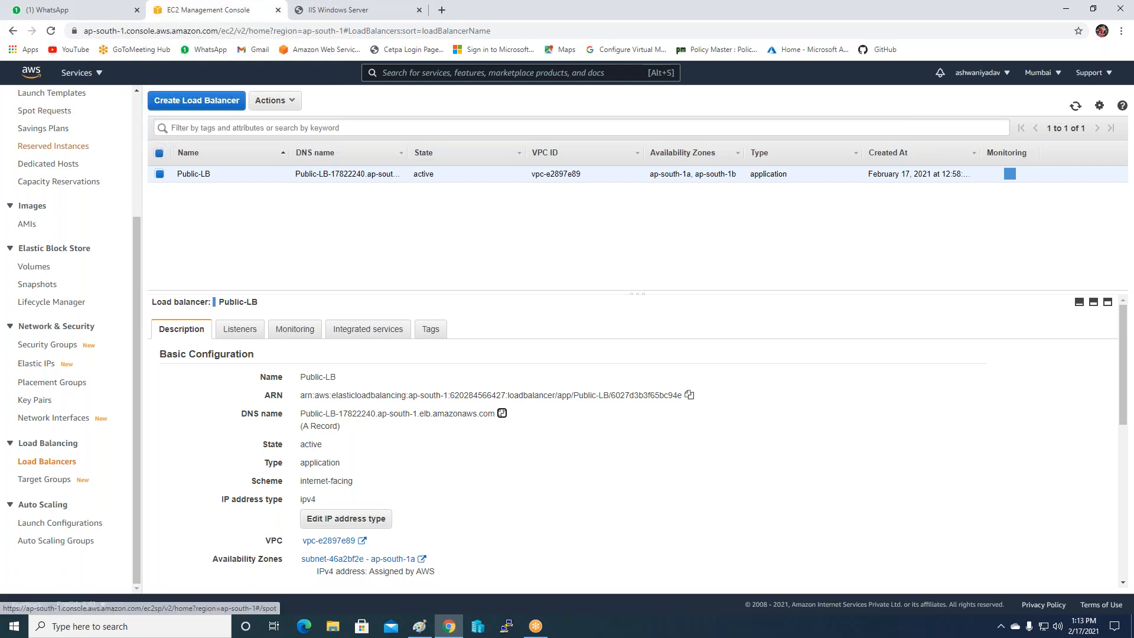
{"action": "left_click", "coordinate": [356, 10]}
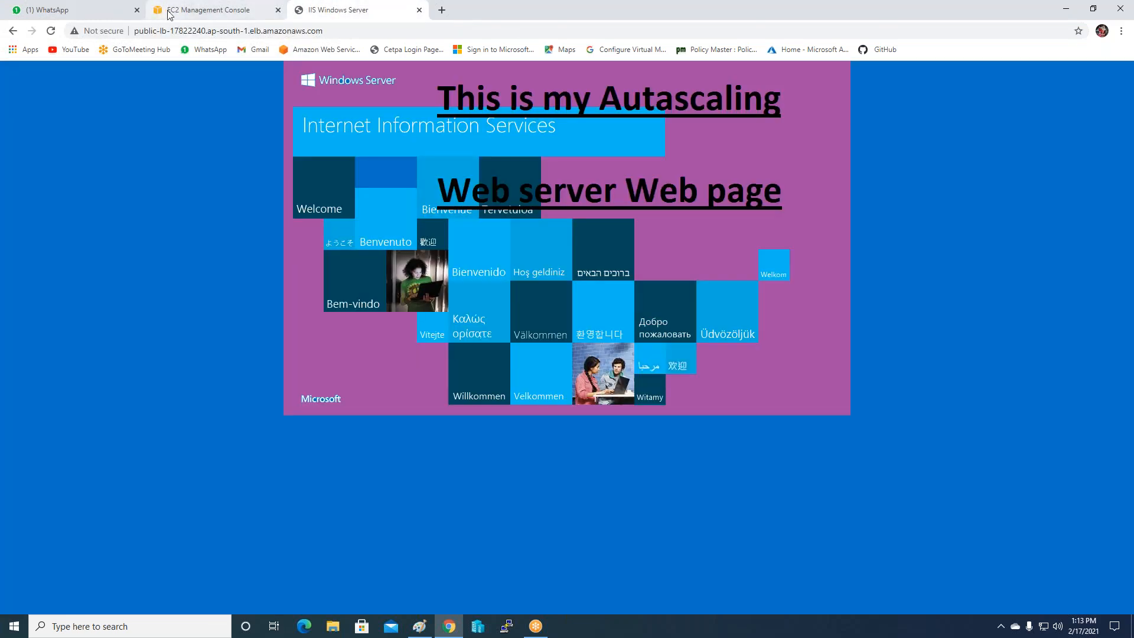
{"action": "left_click", "coordinate": [201, 10]}
{"action": "scroll", "coordinate": [27, 289], "scroll_direction": "up", "scroll_amount": 4}
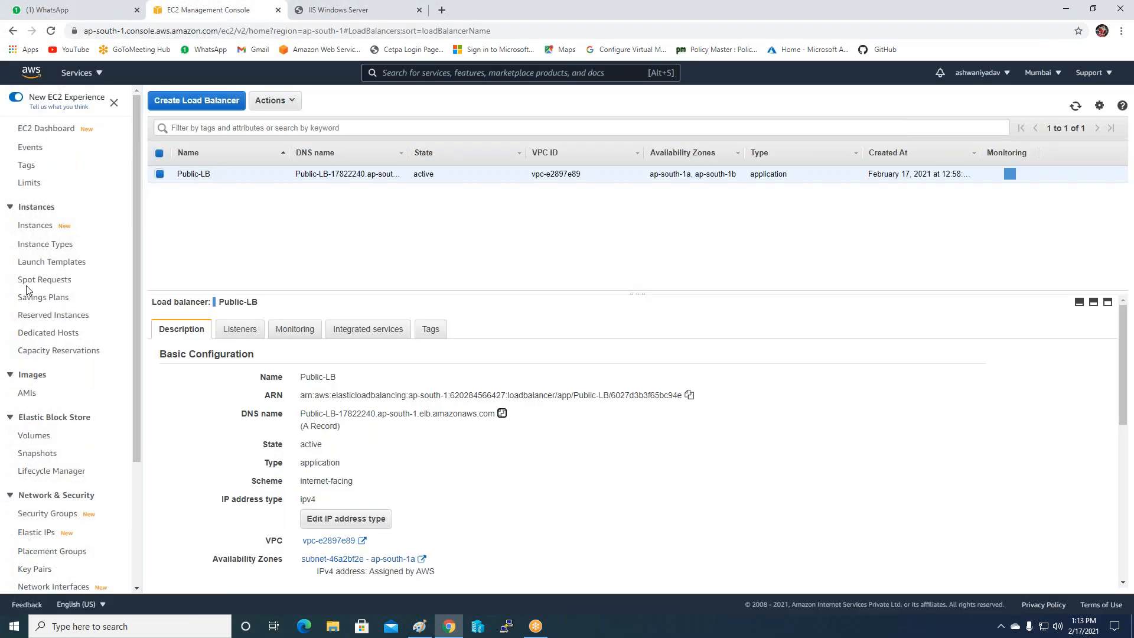
Terminate instances 1 and 2, then reload the Public-LB page to see 504 Gateway Time-out.
{"action": "left_click", "coordinate": [26, 225]}
{"action": "left_click", "coordinate": [158, 197]}
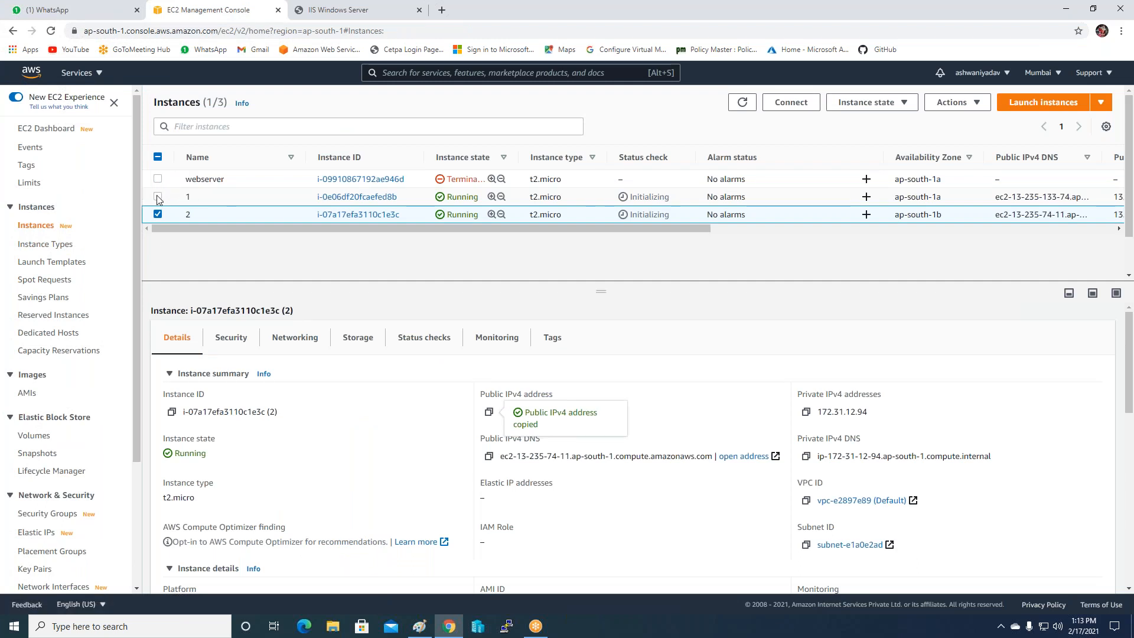
{"action": "left_click", "coordinate": [866, 102]}
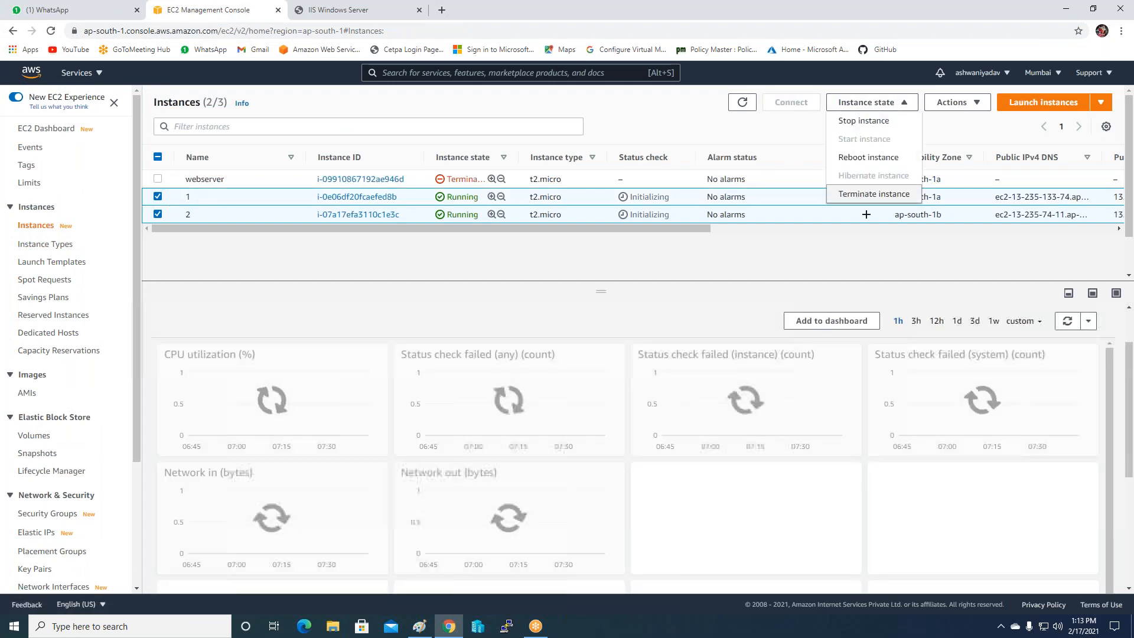
{"action": "left_click", "coordinate": [871, 193]}
{"action": "left_click", "coordinate": [777, 458]}
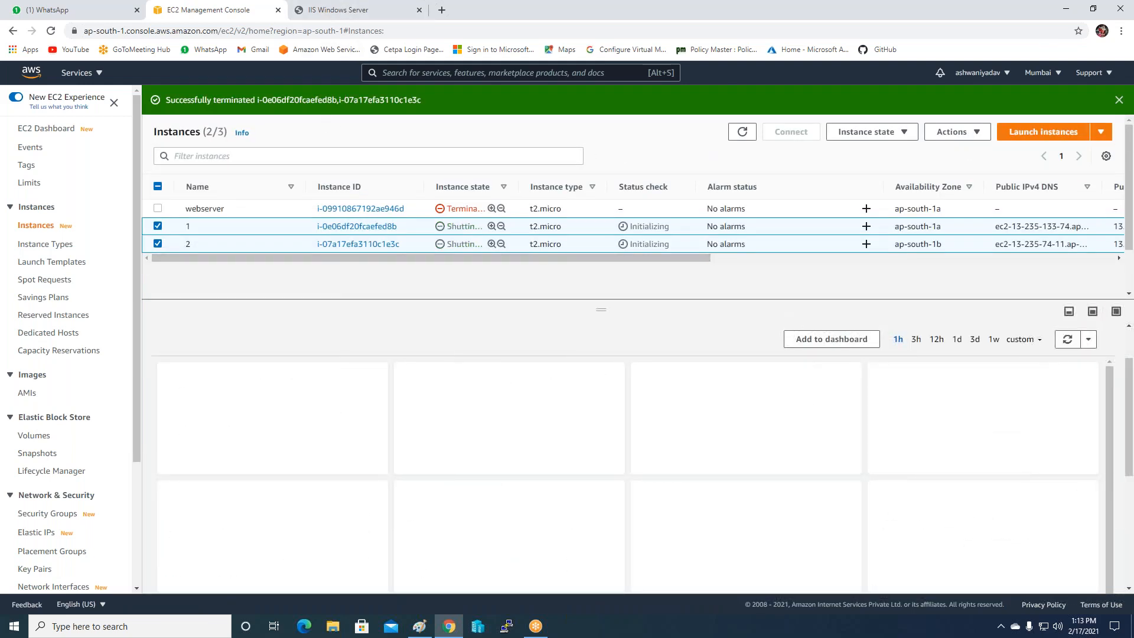
{"action": "left_click", "coordinate": [331, 15]}
{"action": "left_click", "coordinate": [51, 32]}
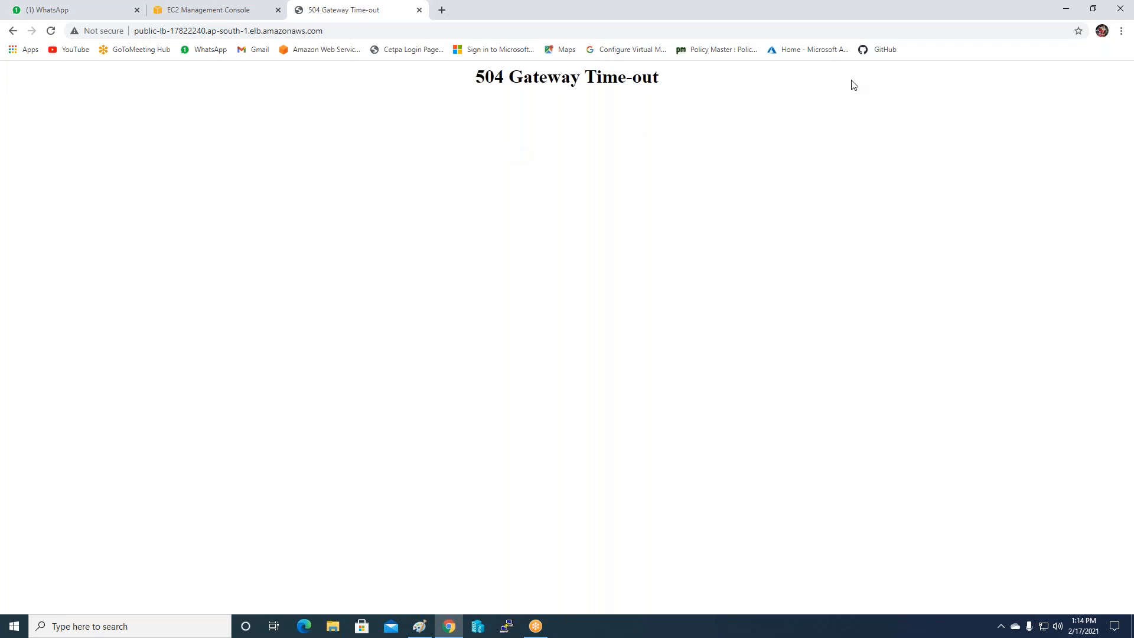
Return to the EC2 Instances list, where instances 1, 2 and the webserver are terminating.
{"action": "left_click", "coordinate": [1013, 178]}
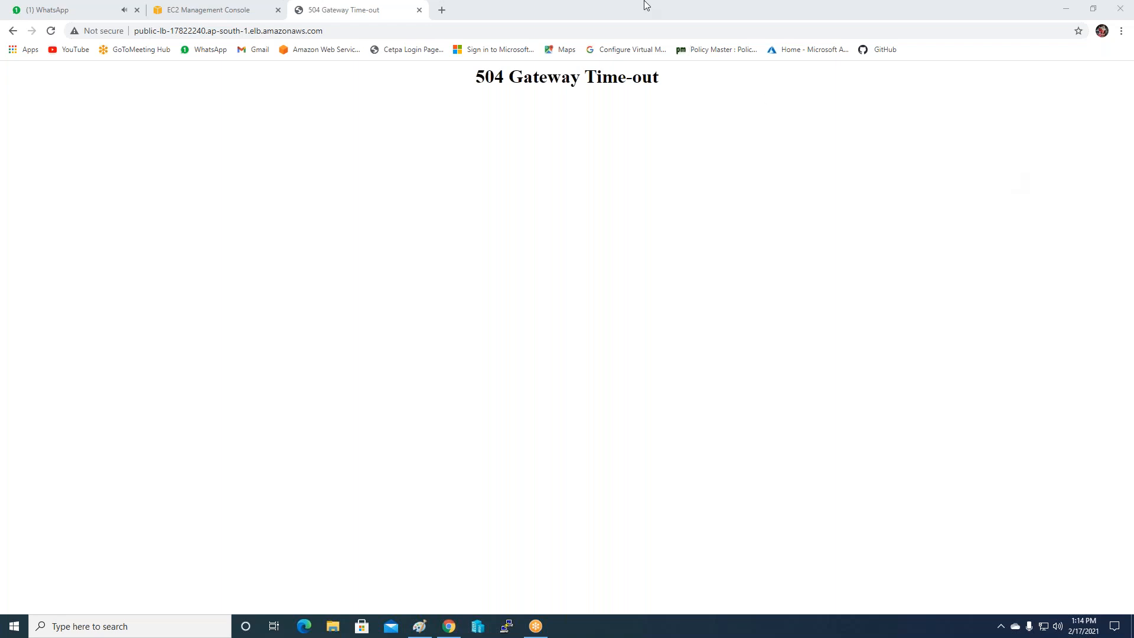
{"action": "left_click", "coordinate": [202, 3]}
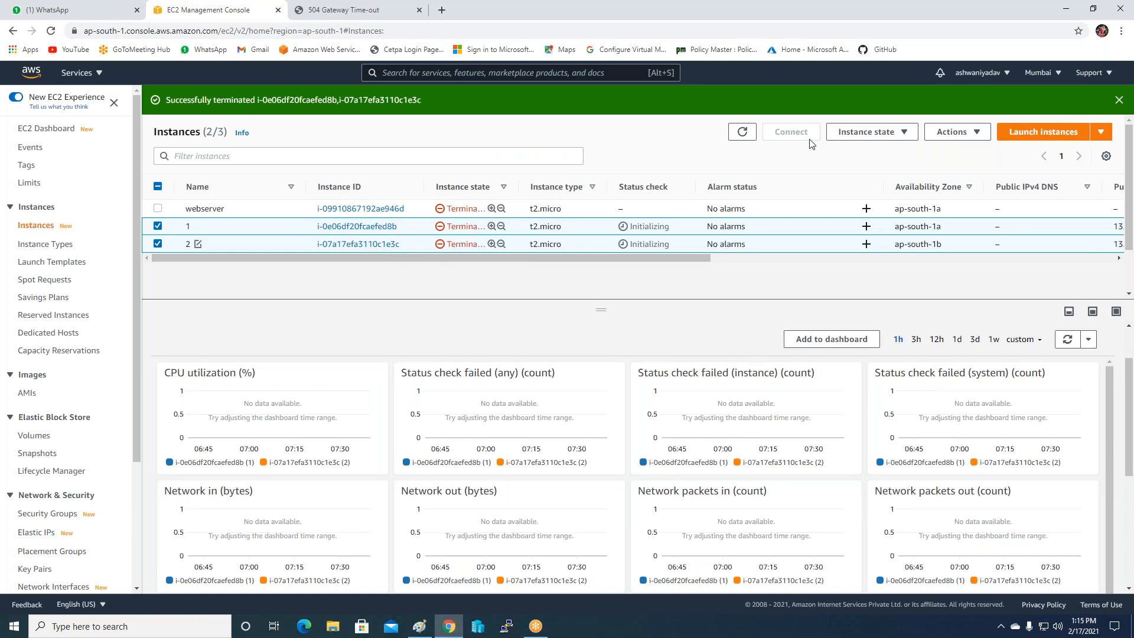
Refresh the Instances list until all three instances show terminated, then switch to the Public-LB page.
{"action": "left_click", "coordinate": [737, 135]}
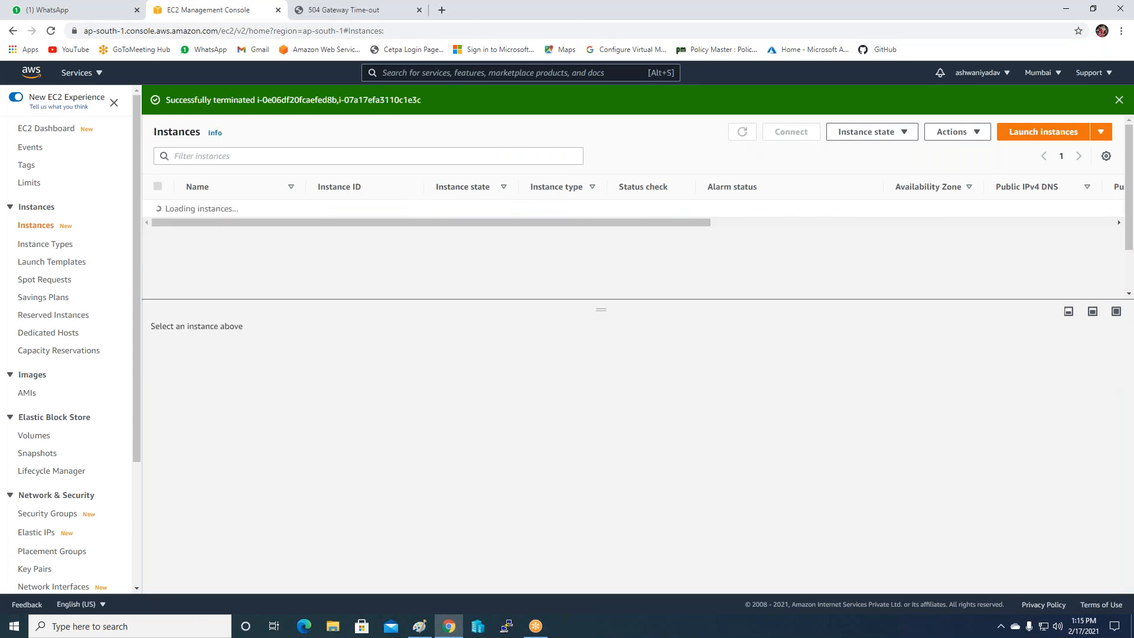
{"action": "left_click", "coordinate": [739, 133]}
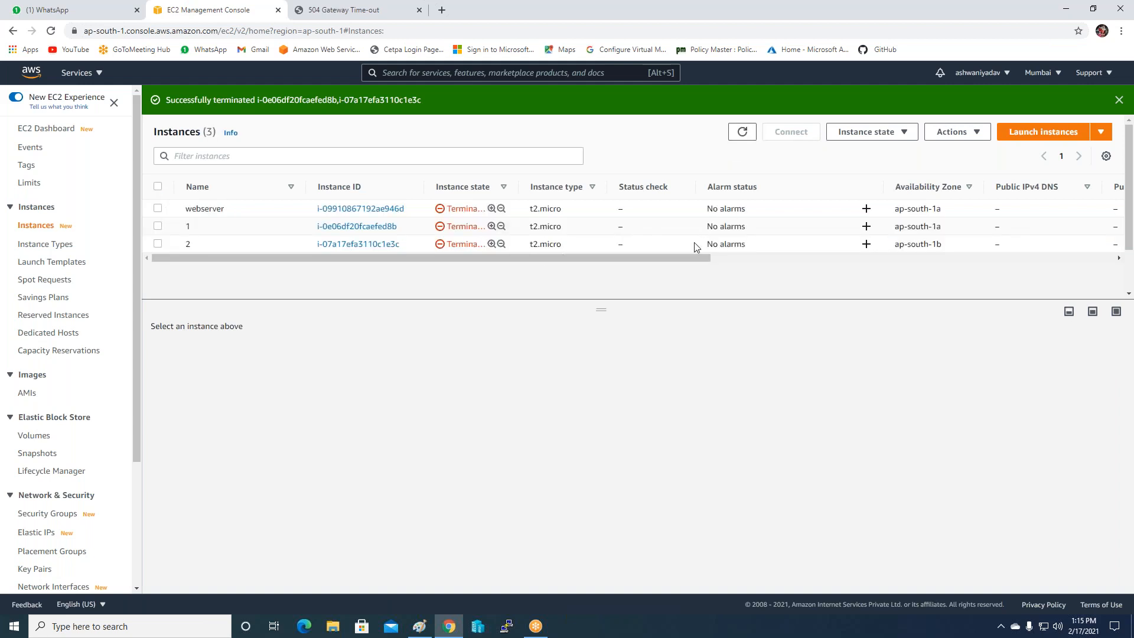
{"action": "left_click", "coordinate": [739, 133]}
{"action": "left_click", "coordinate": [742, 132]}
{"action": "left_click", "coordinate": [742, 131]}
{"action": "left_click", "coordinate": [343, 9]}
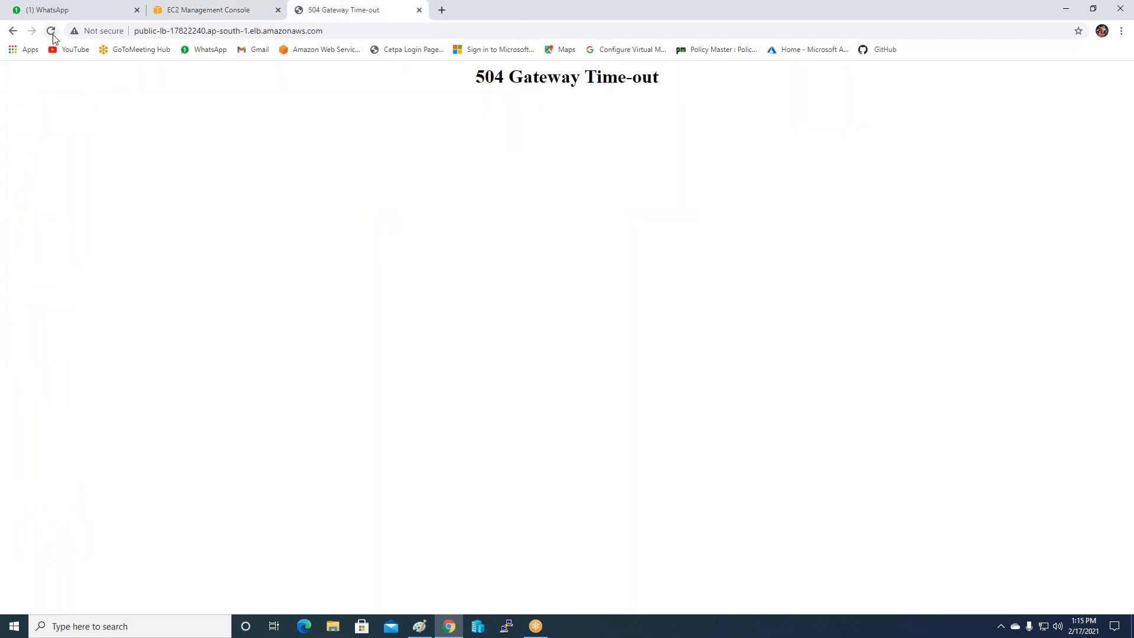
Reload the Public-LB page until it reports 503 Service Temporarily Unavailable.
{"action": "left_click", "coordinate": [51, 32]}
{"action": "left_click", "coordinate": [54, 35]}
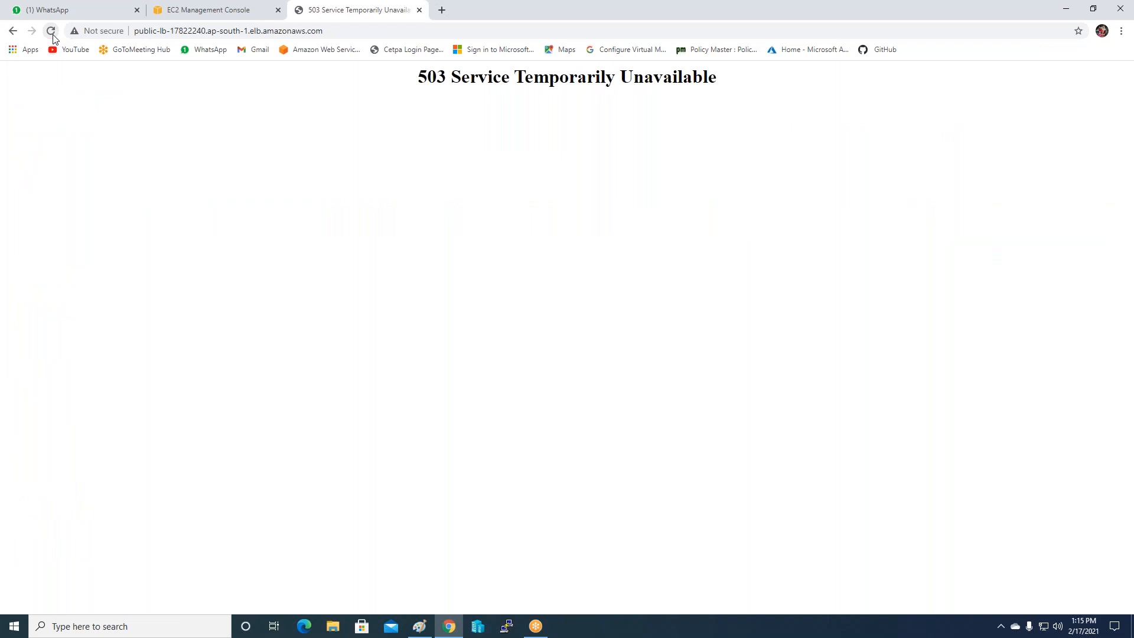
{"action": "left_click", "coordinate": [53, 35]}
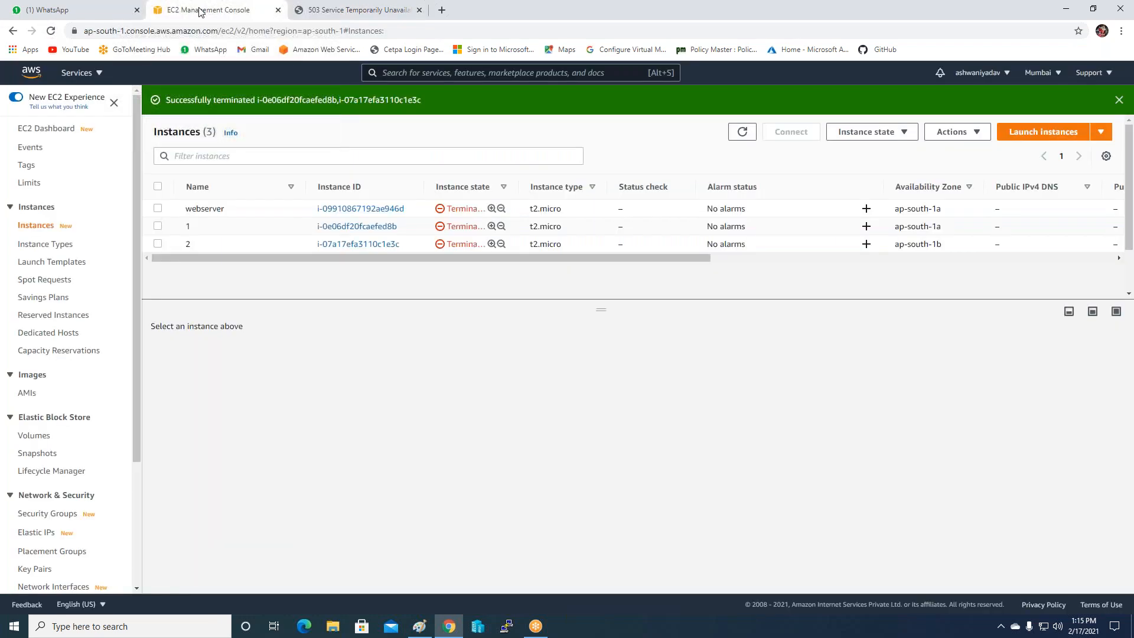
Refresh until the Auto Scaling replacement instance appears in ap-south-1a, name it 3, and refresh again.
{"action": "left_click", "coordinate": [743, 132]}
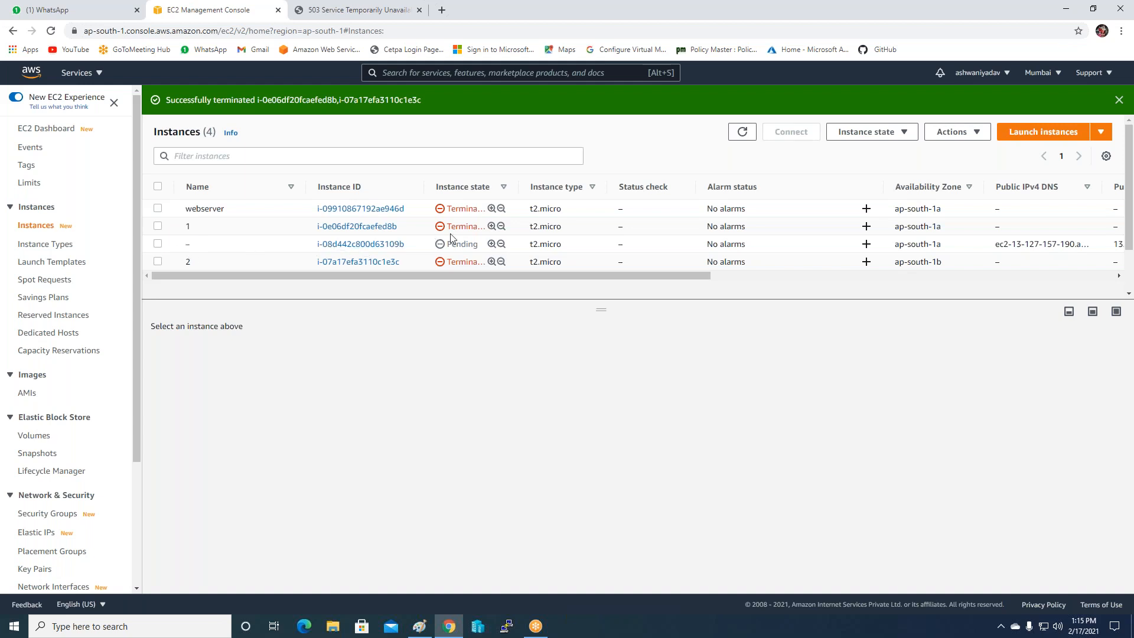
{"action": "left_click", "coordinate": [742, 132]}
{"action": "left_click", "coordinate": [197, 244]}
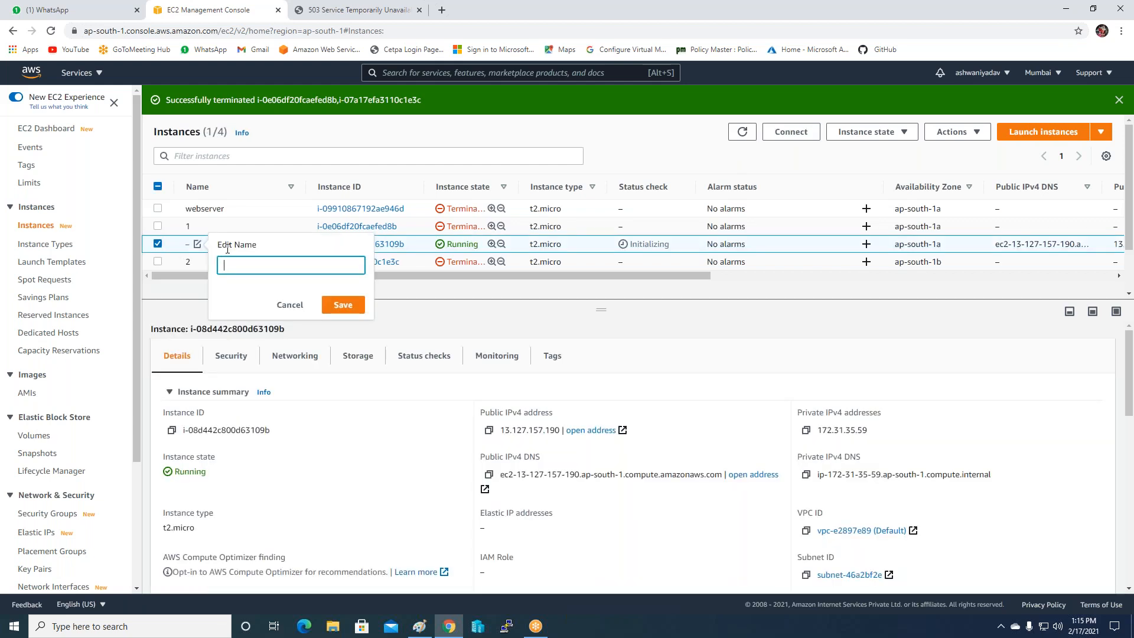
{"action": "left_click", "coordinate": [343, 305]}
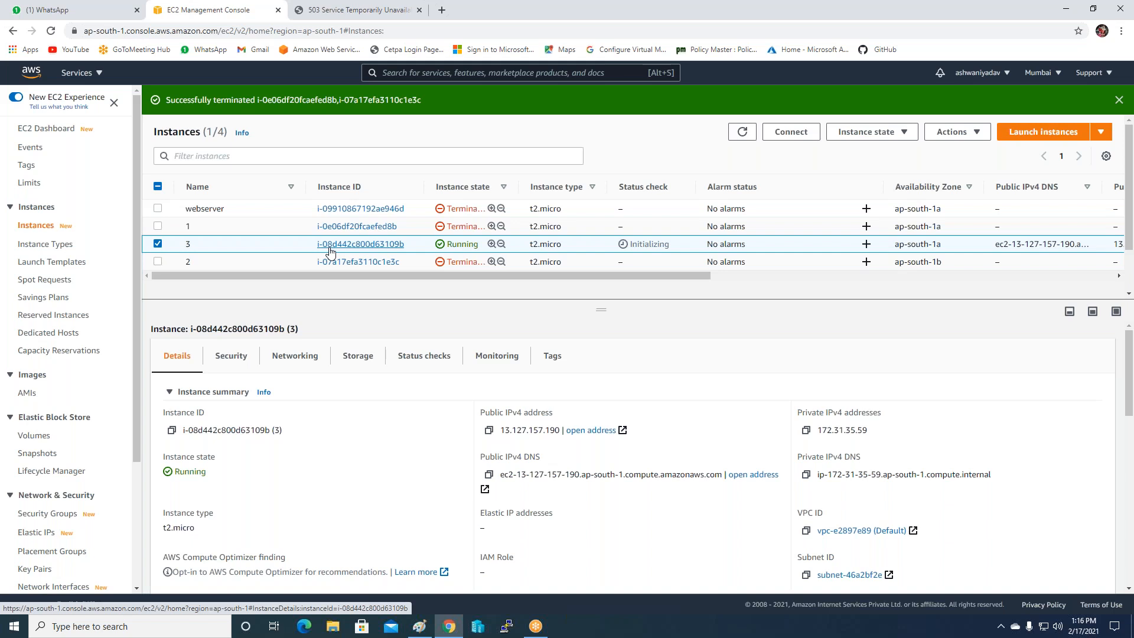
{"action": "left_click", "coordinate": [742, 132]}
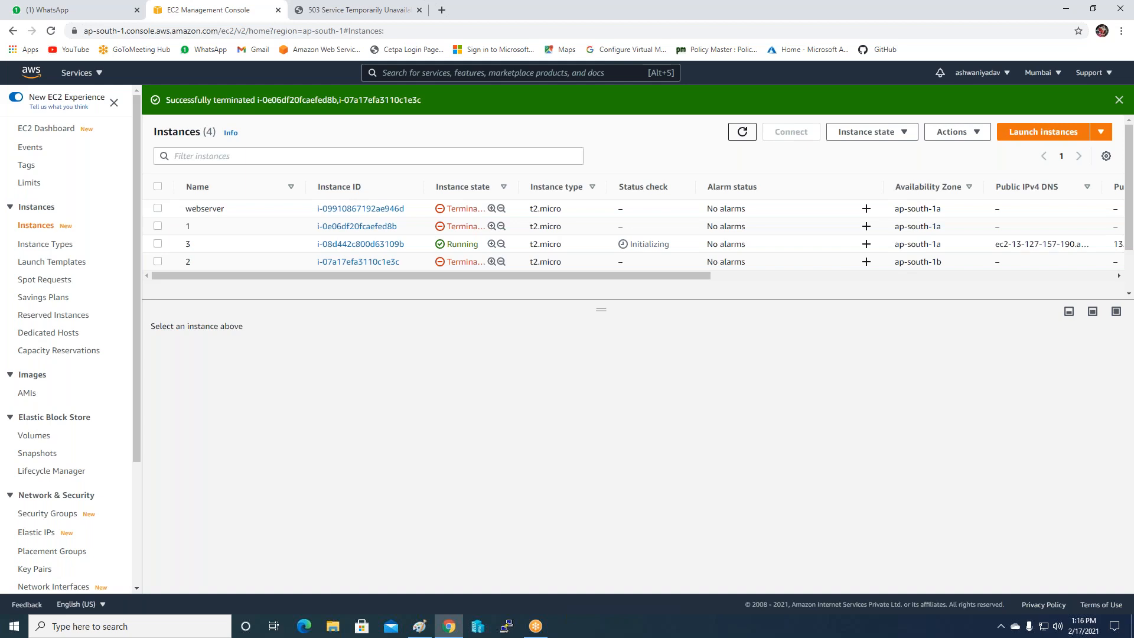
{"action": "left_click", "coordinate": [743, 131]}
{"action": "left_click", "coordinate": [345, 9]}
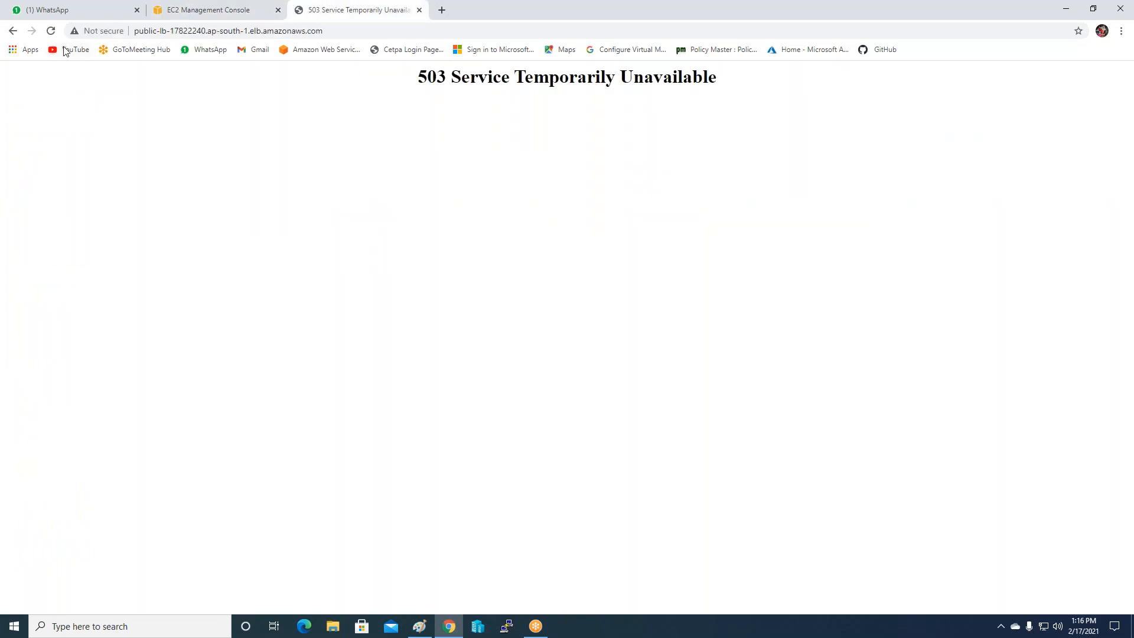
Reload the Public-LB page so it serves the autoscaling IIS page again, then return to EC2 Instances.
{"action": "left_click", "coordinate": [51, 30]}
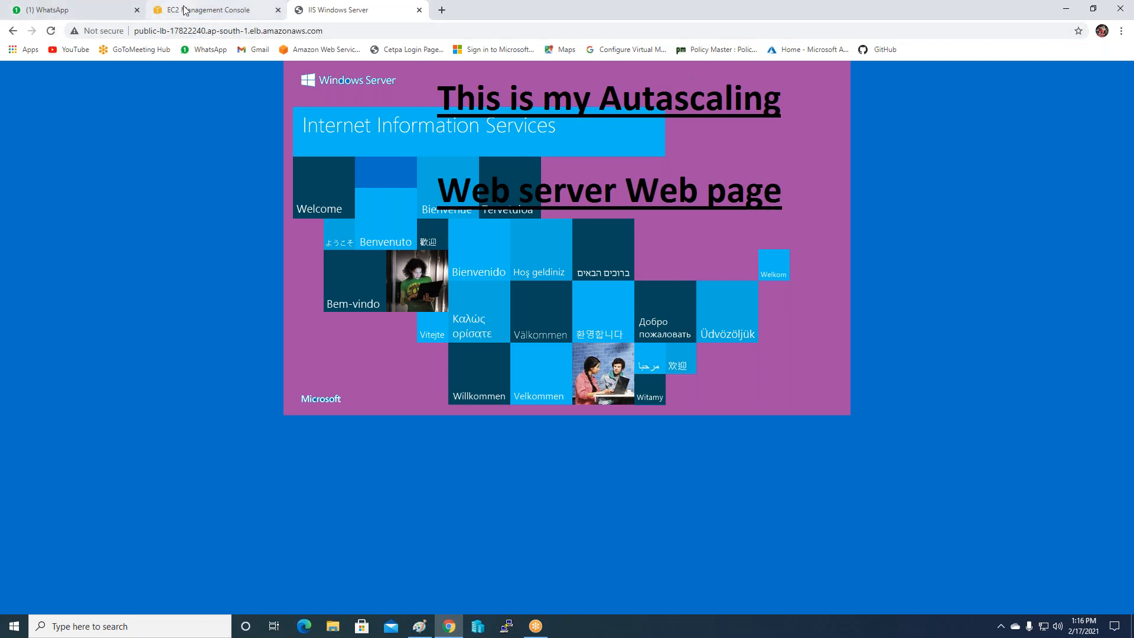
{"action": "left_click", "coordinate": [66, 10]}
{"action": "left_click", "coordinate": [208, 10]}
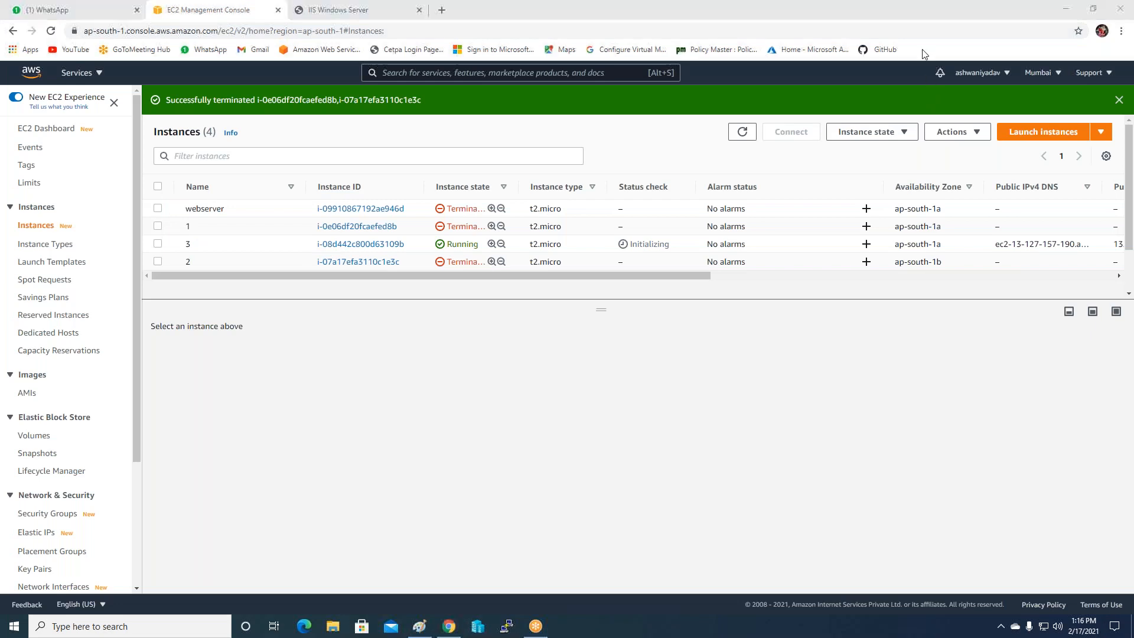
Start a t2.micro instance from the Windows Server 2012 R2 Base AMI, keeping default details, storage and tags.
{"action": "left_click", "coordinate": [1044, 132]}
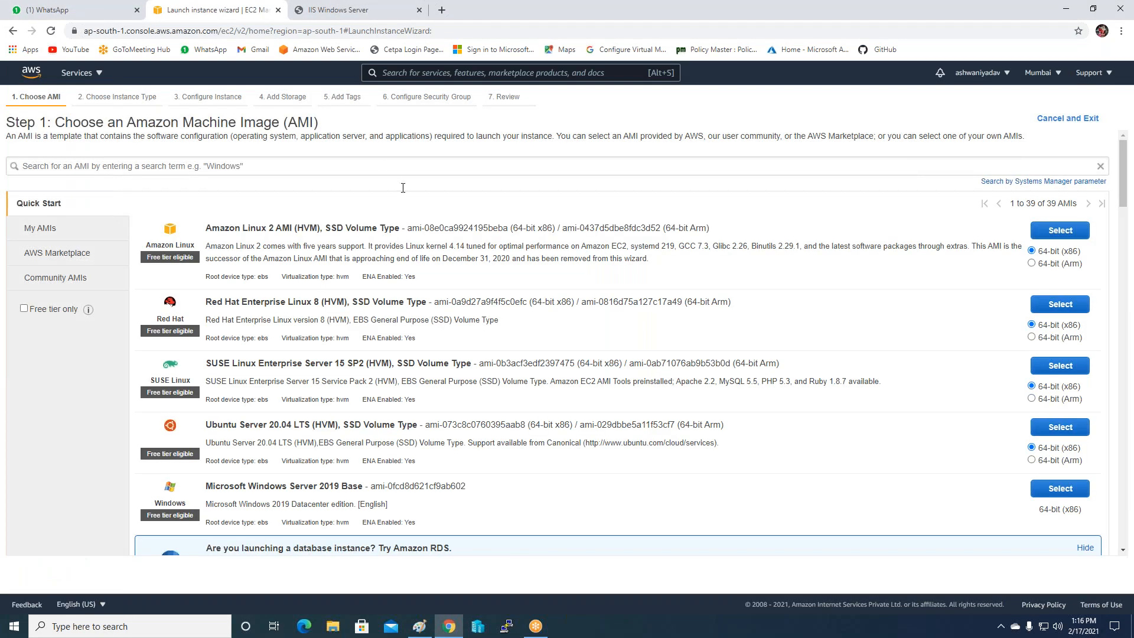
{"action": "left_click", "coordinate": [118, 166]}
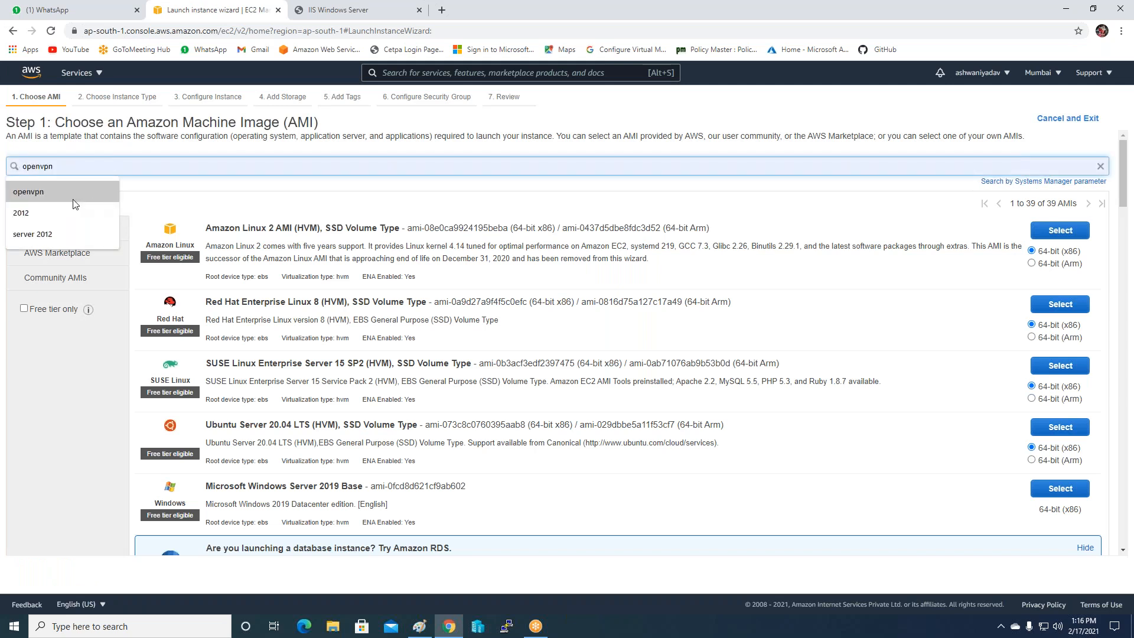
{"action": "left_click", "coordinate": [56, 235]}
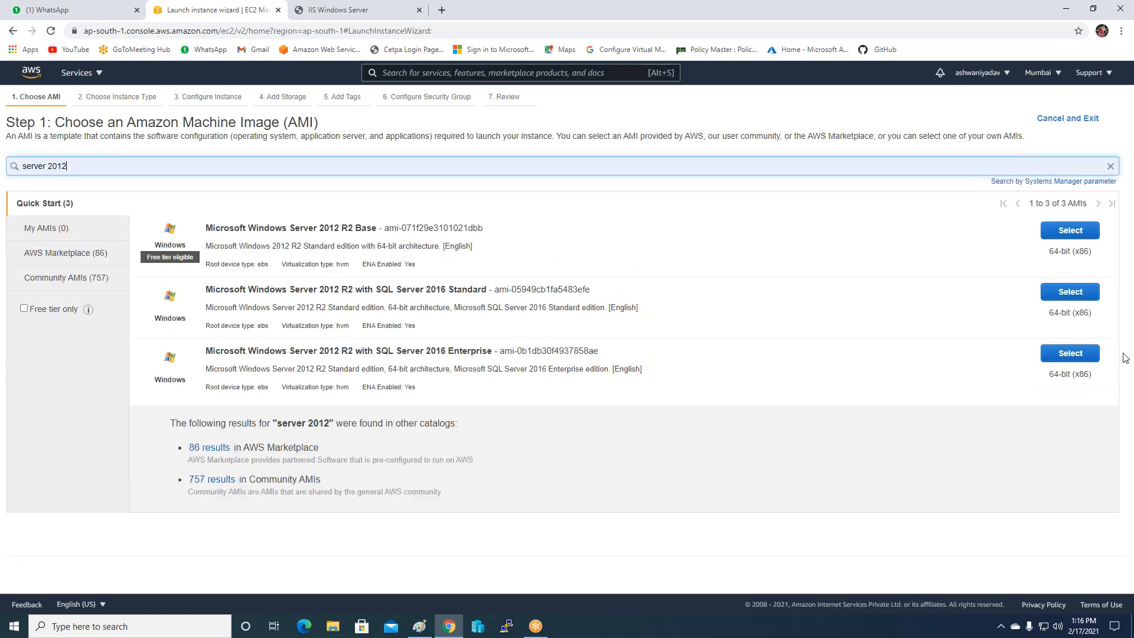
{"action": "left_click", "coordinate": [1050, 235]}
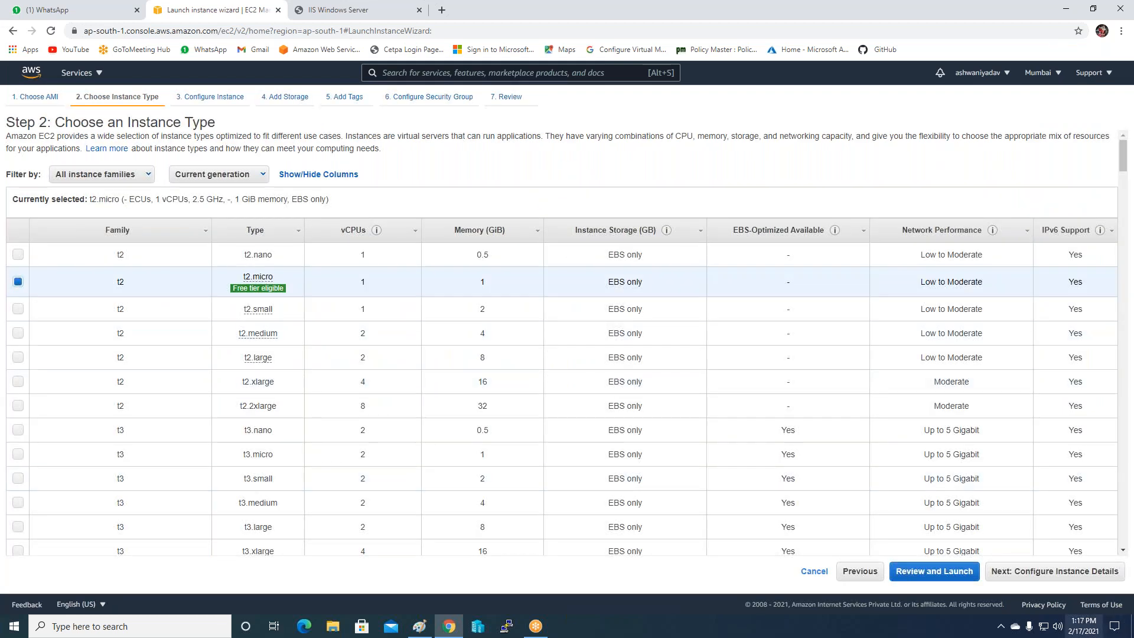
{"action": "left_click", "coordinate": [1006, 573]}
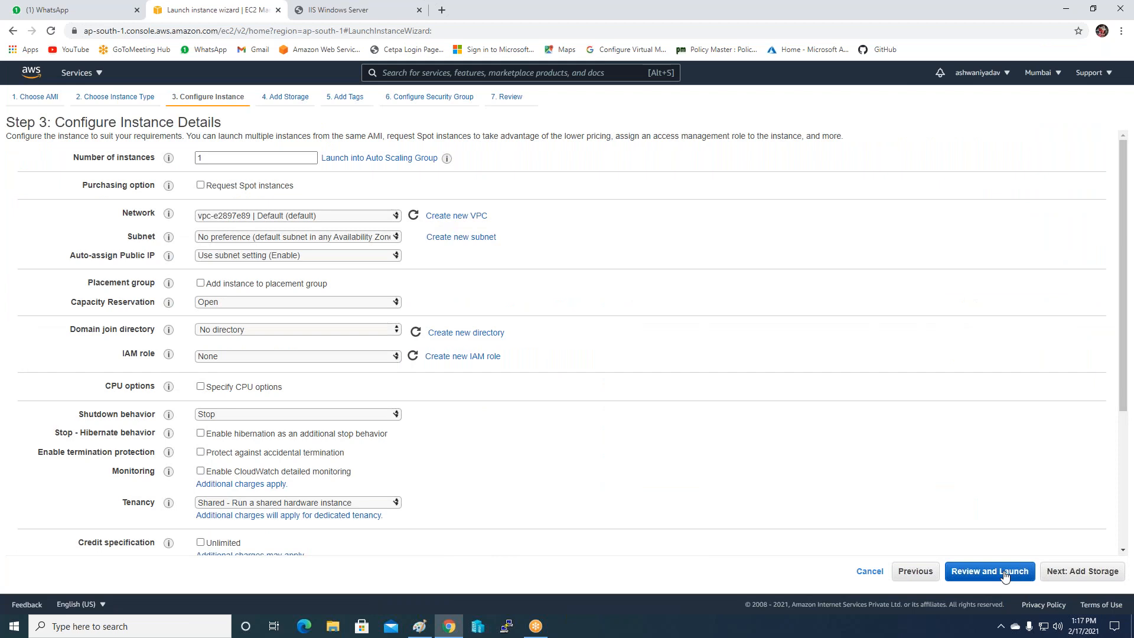
{"action": "left_click", "coordinate": [1059, 576]}
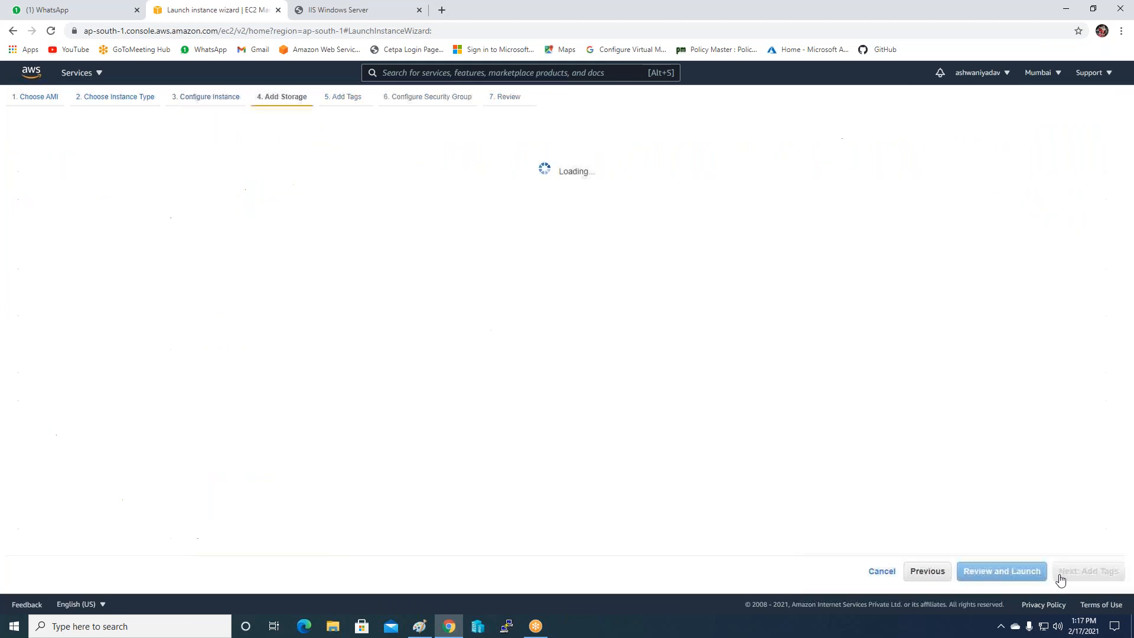
{"action": "left_click", "coordinate": [1061, 576]}
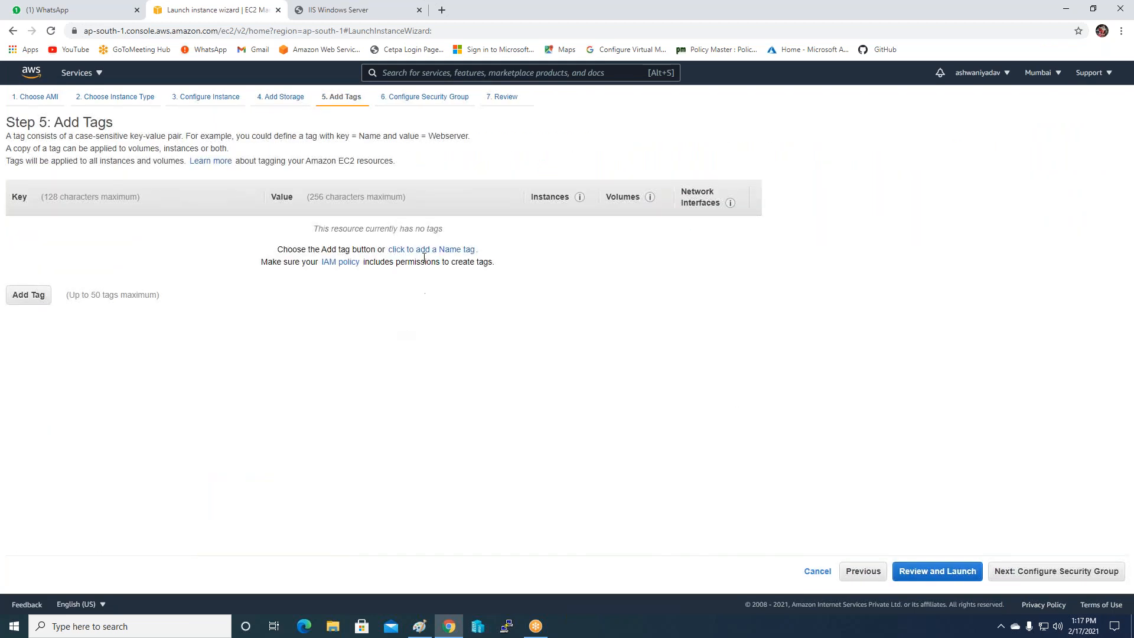
{"action": "left_click", "coordinate": [1011, 576]}
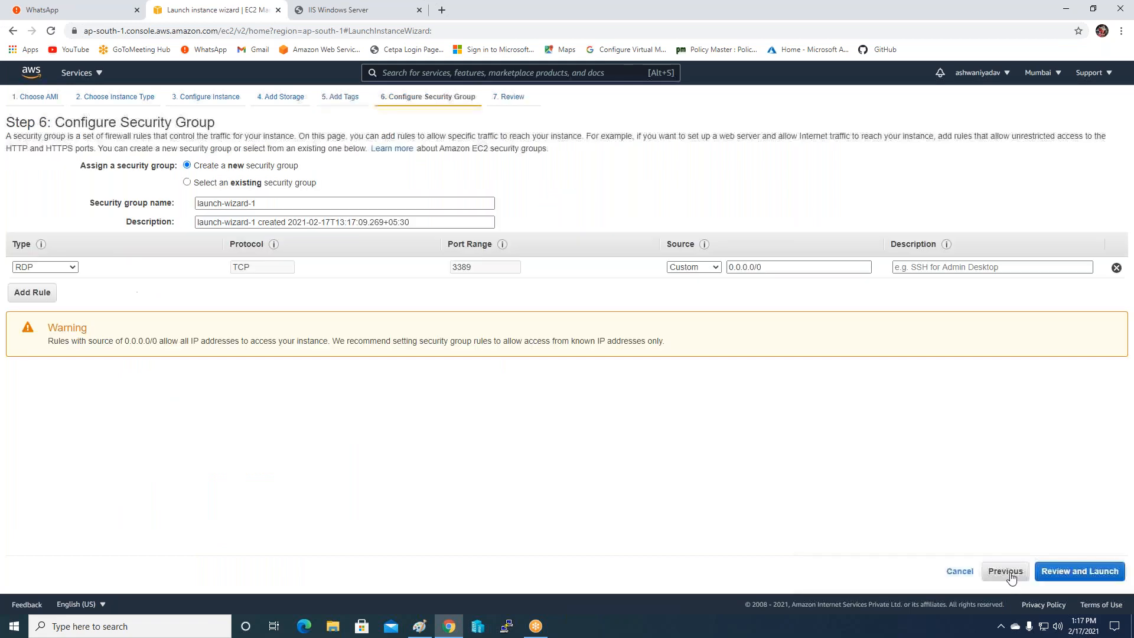
Assign the existing Auto-Loadbalancer-SG security group and proceed to launch from the review.
{"action": "left_click", "coordinate": [224, 184]}
{"action": "left_click", "coordinate": [108, 234]}
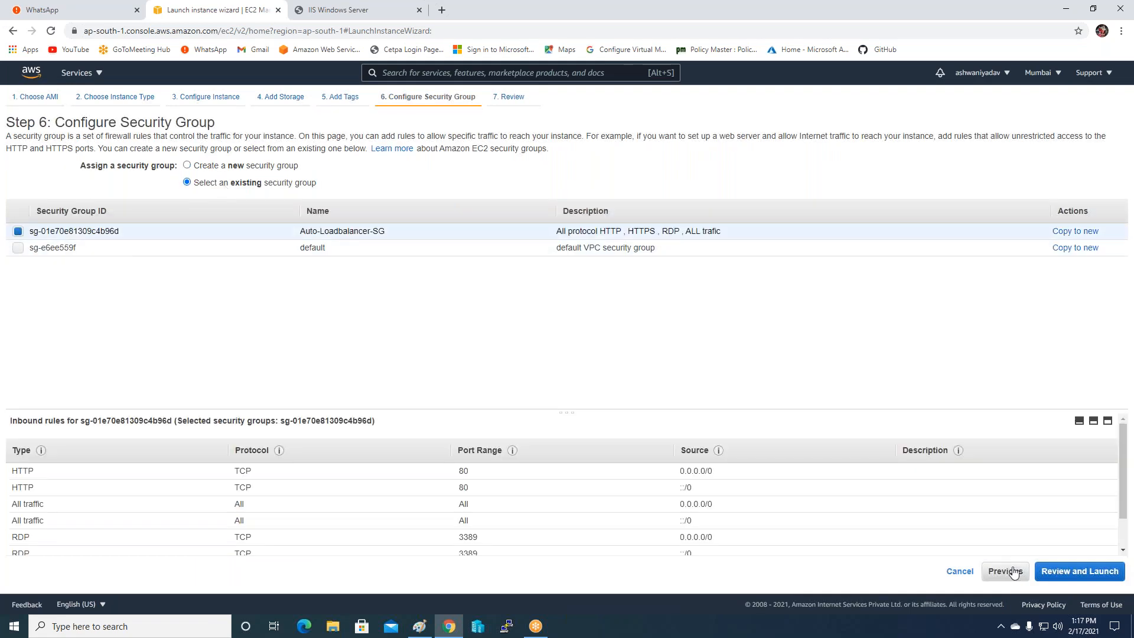
{"action": "left_click", "coordinate": [1062, 573]}
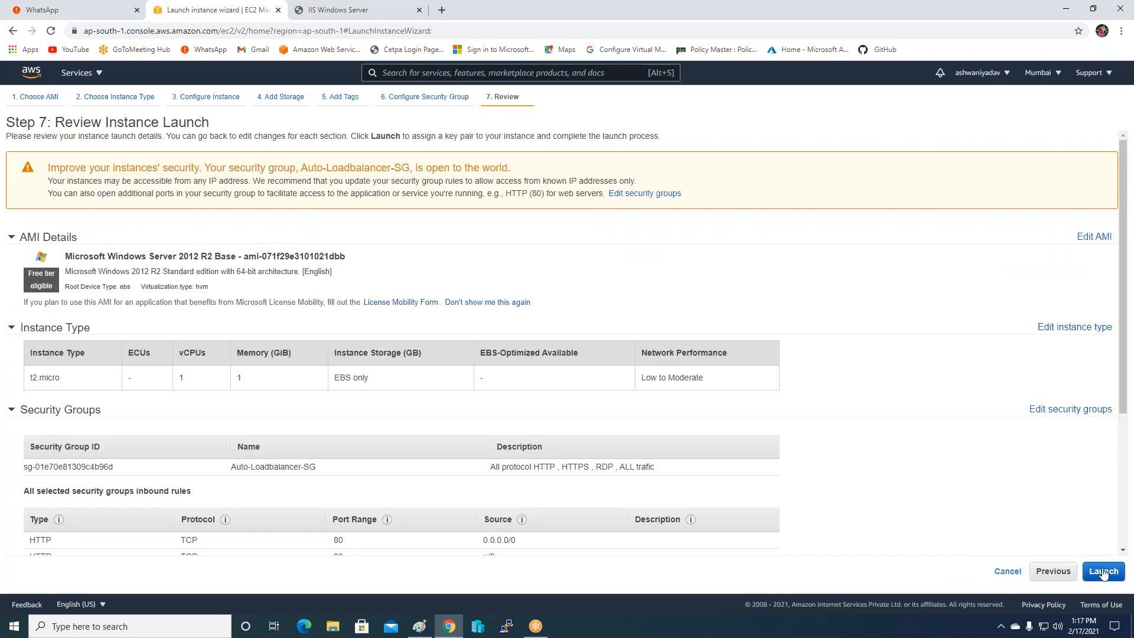
{"action": "left_click", "coordinate": [1102, 571]}
Launch with the Websiteserverkey key pair, acknowledging the private key, and view the instances list.
{"action": "left_click", "coordinate": [414, 381]}
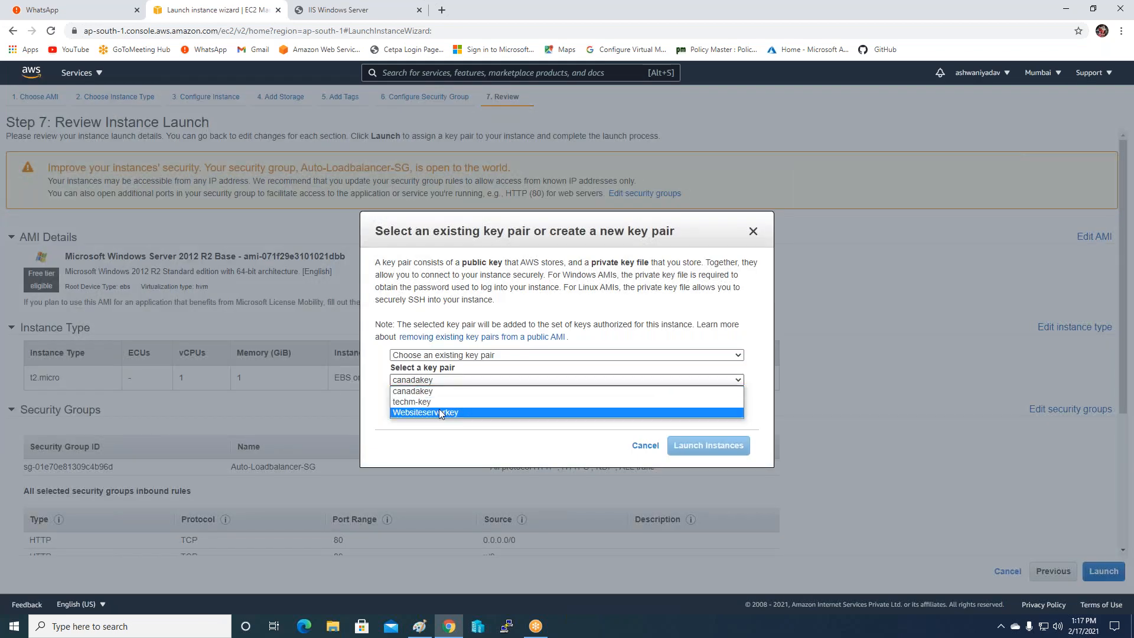
{"action": "left_click", "coordinate": [437, 413]}
{"action": "left_click", "coordinate": [396, 398]}
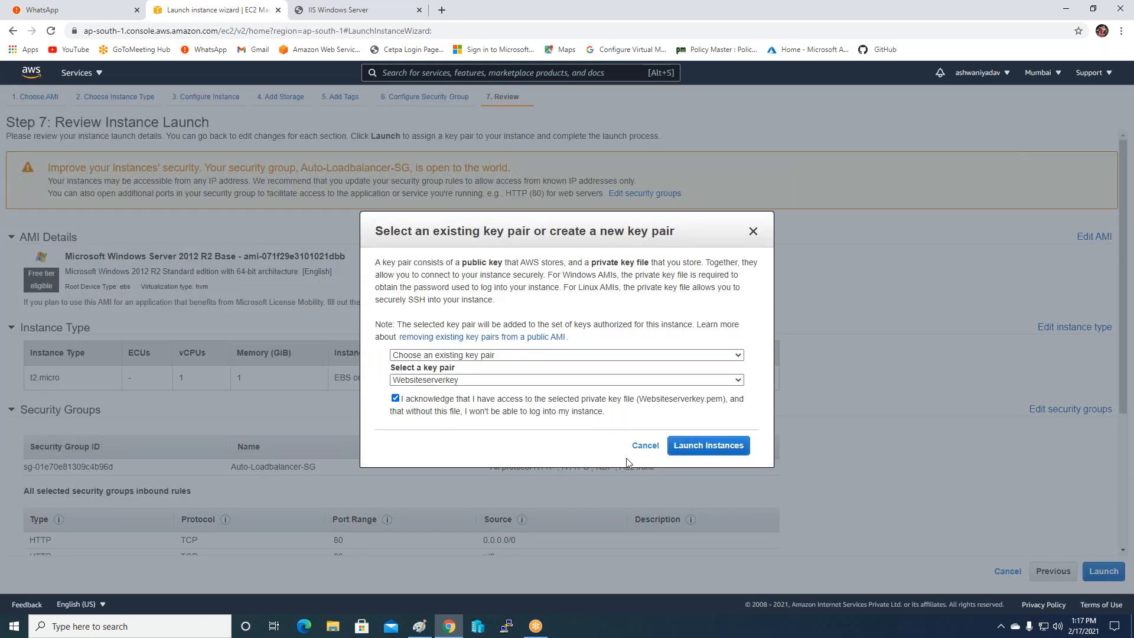
{"action": "left_click", "coordinate": [718, 449]}
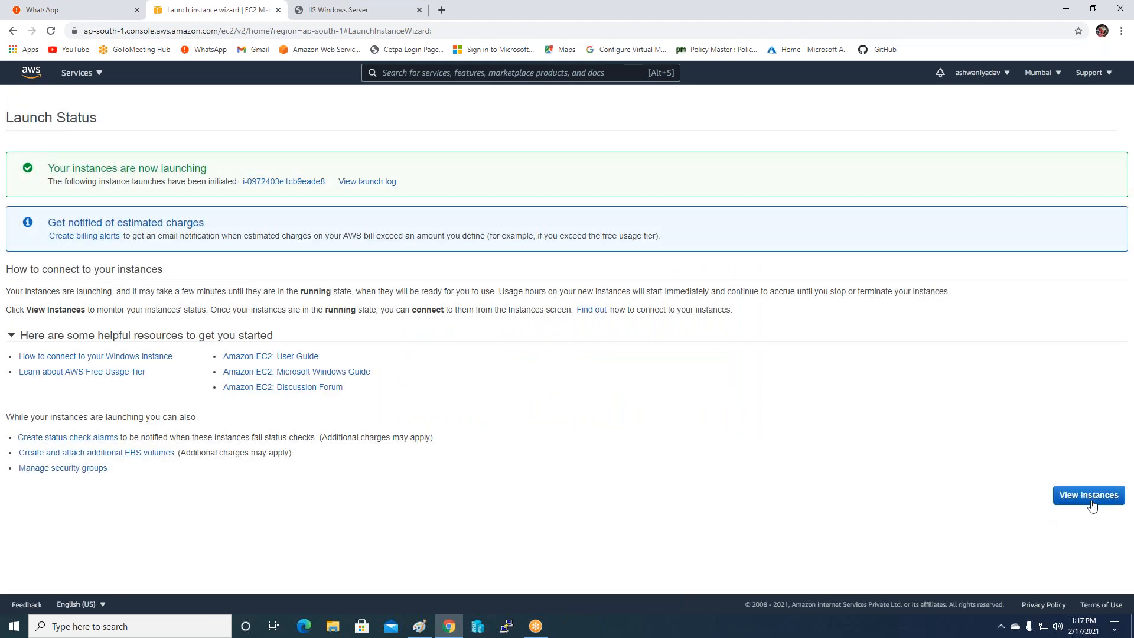
{"action": "left_click", "coordinate": [1091, 498]}
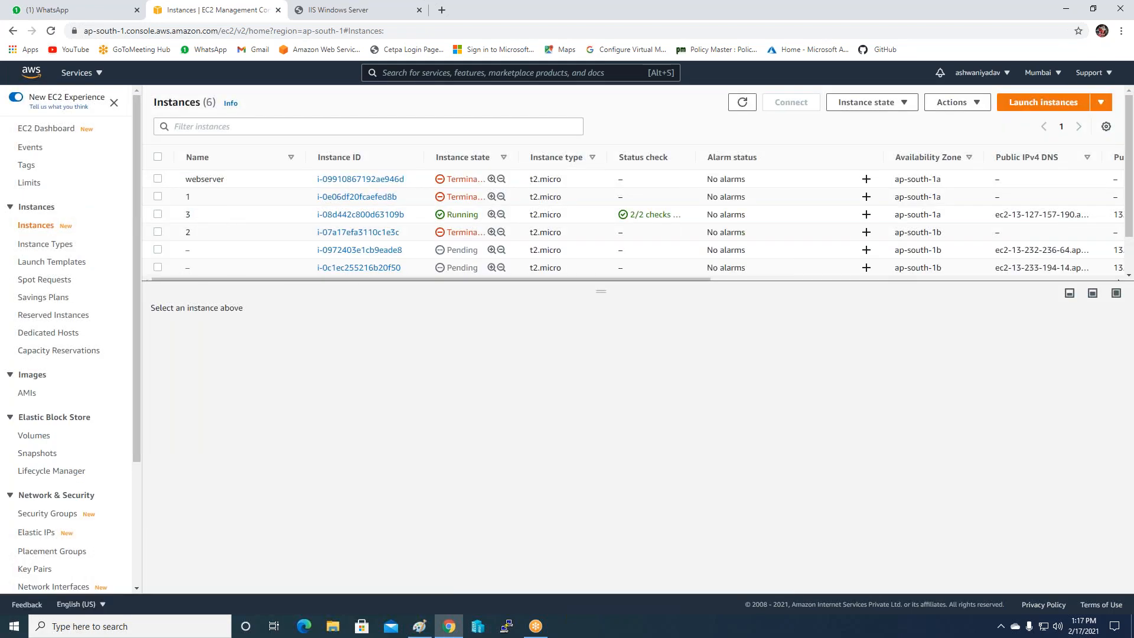
Name the two new ap-south-1b instances Demo and 4, then refresh the instance list.
{"action": "left_click", "coordinate": [236, 267]}
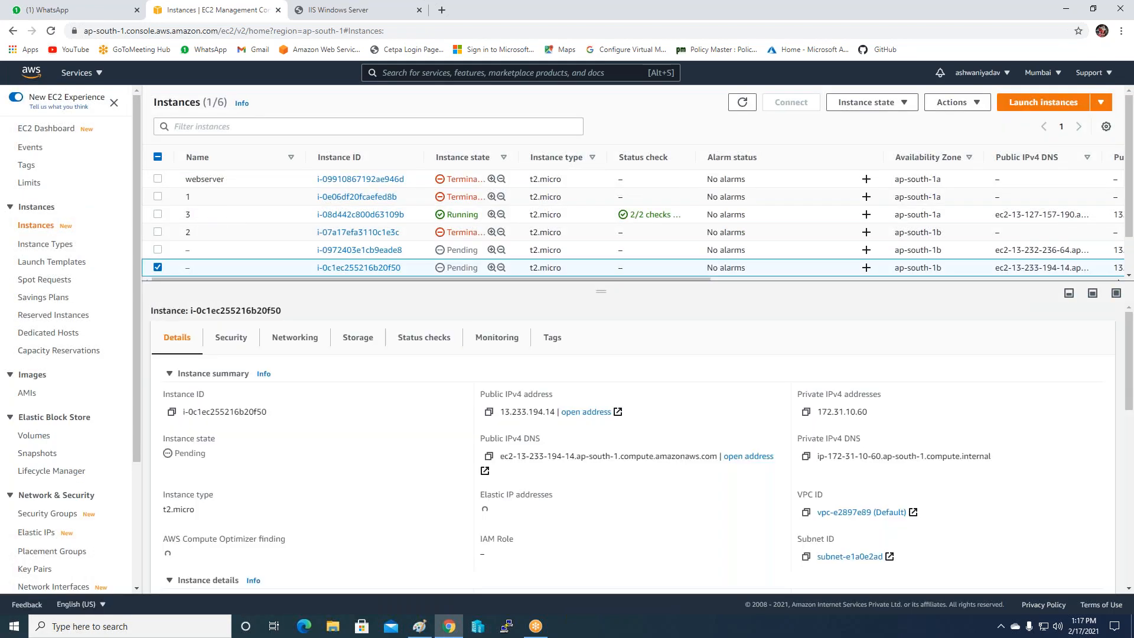
{"action": "left_click", "coordinate": [196, 268]}
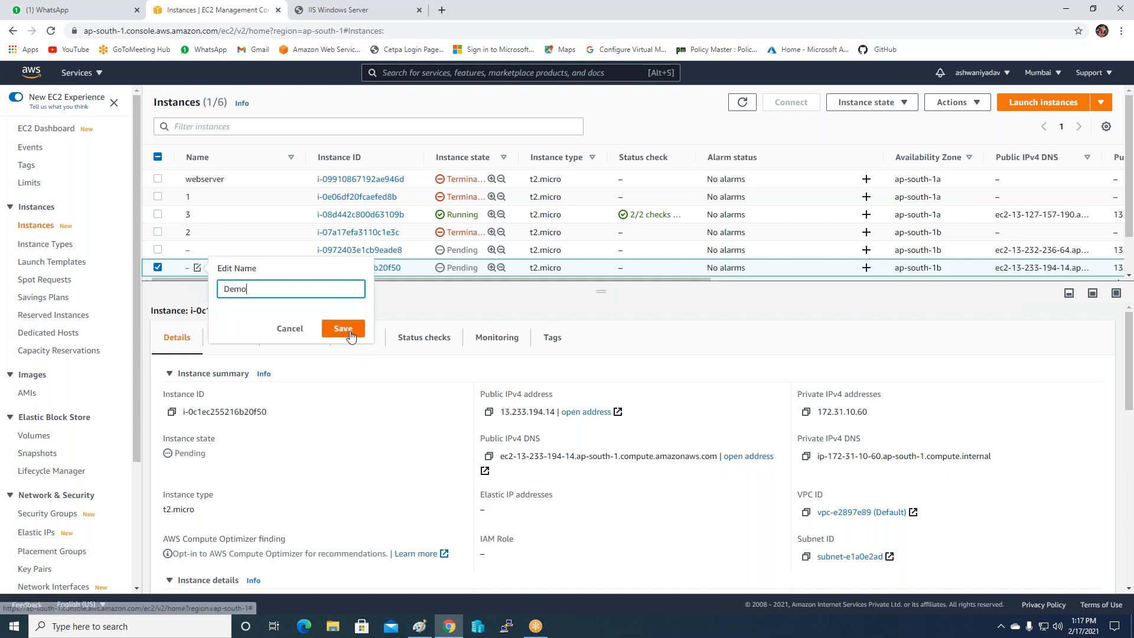
{"action": "key", "text": "Return"}
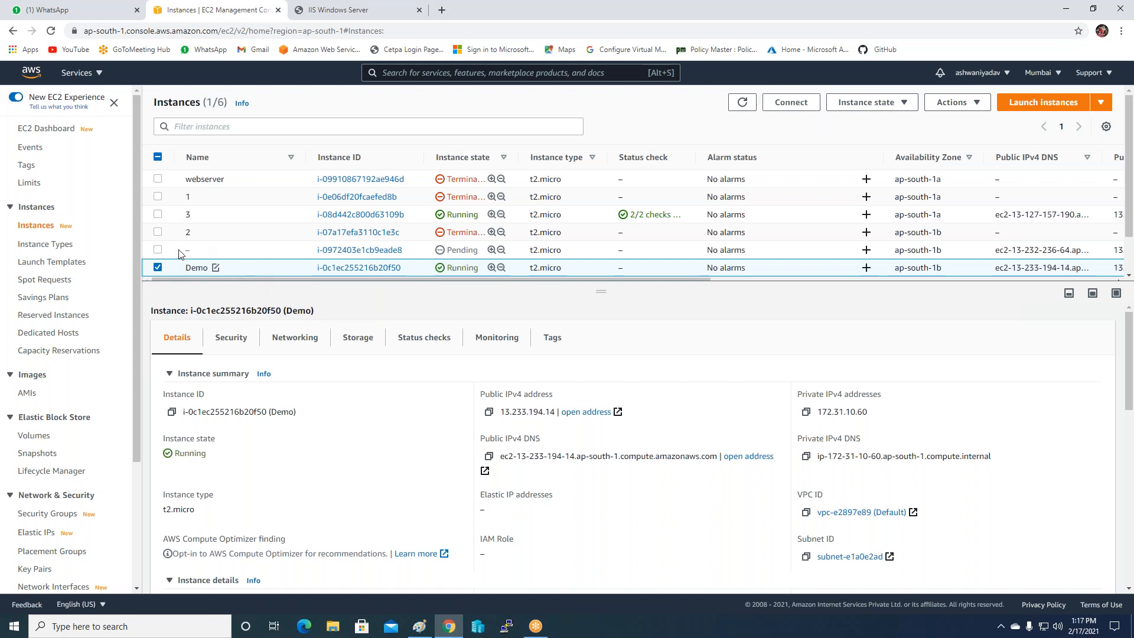
{"action": "left_click", "coordinate": [197, 250]}
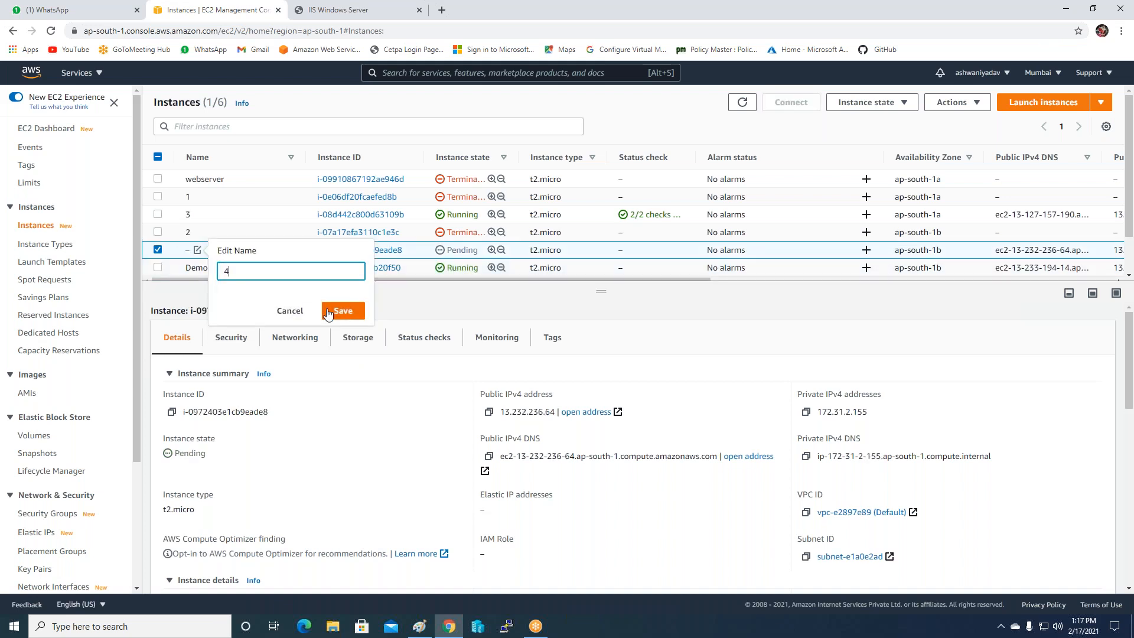
{"action": "left_click", "coordinate": [350, 311]}
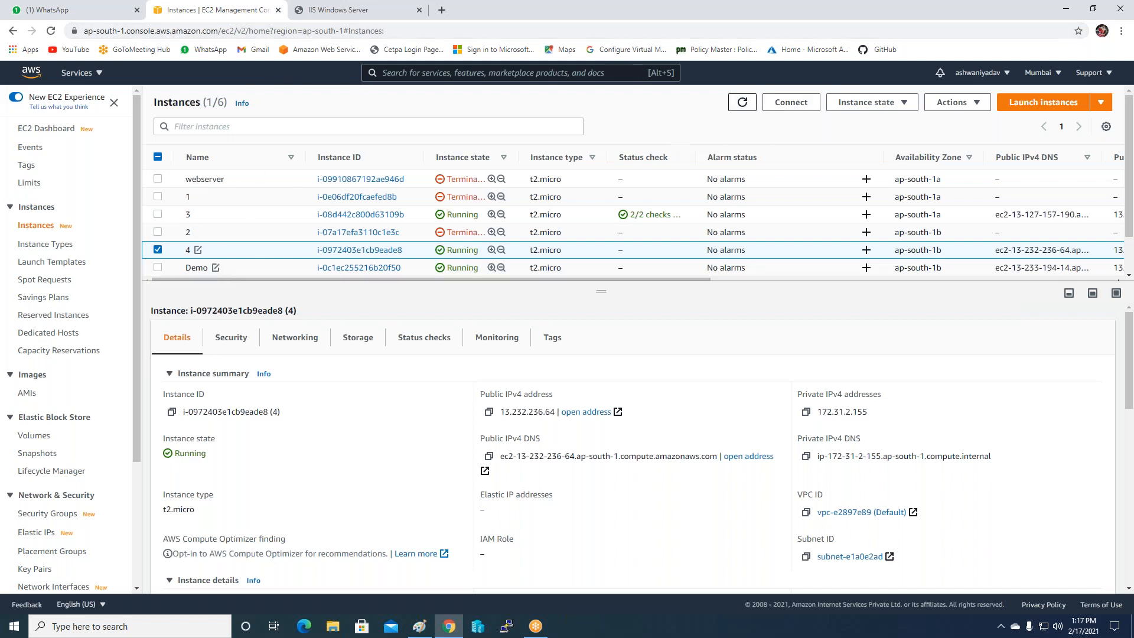
{"action": "left_click", "coordinate": [743, 102]}
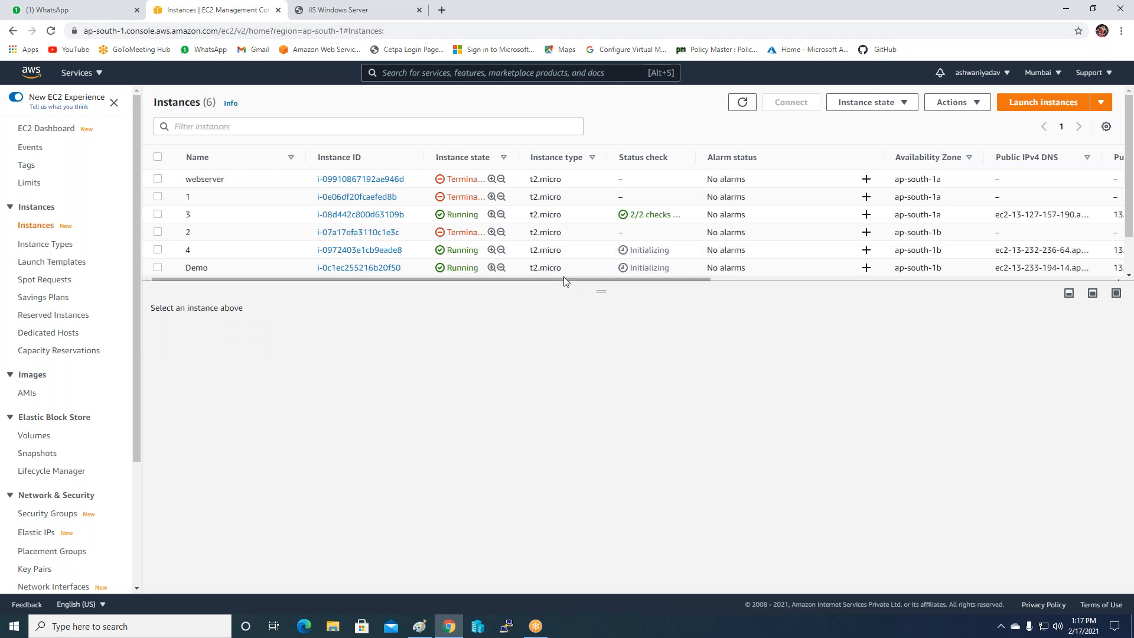
{"action": "left_click", "coordinate": [173, 270]}
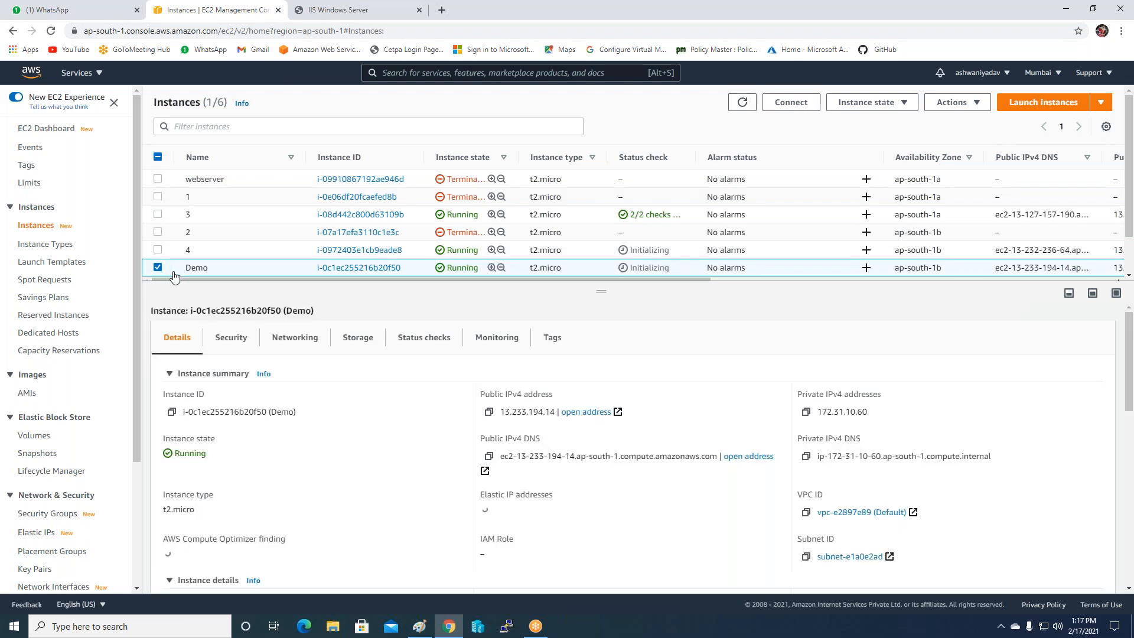
Request the Windows administrator password for the Demo instance through the RDP client details.
{"action": "left_click", "coordinate": [796, 103]}
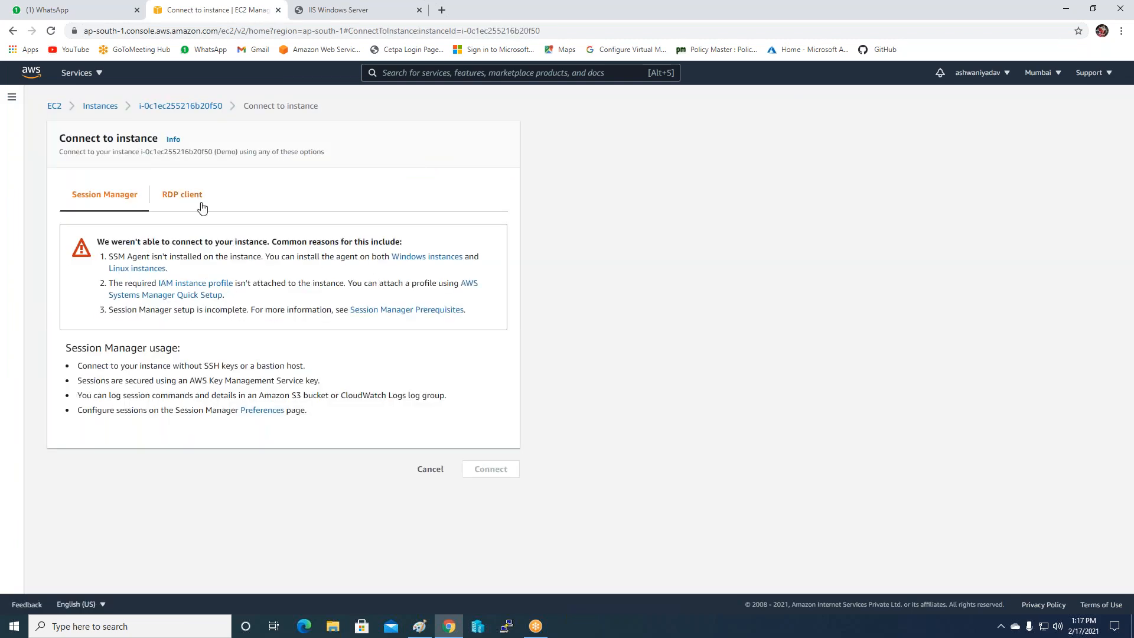
{"action": "left_click", "coordinate": [182, 197]}
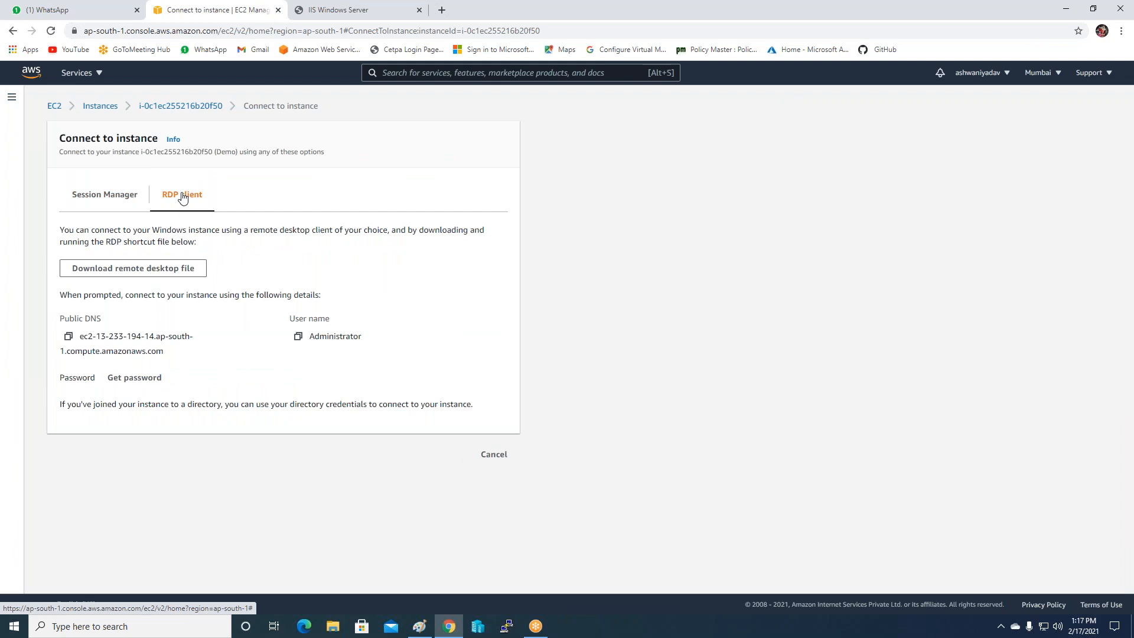
{"action": "left_click", "coordinate": [133, 380]}
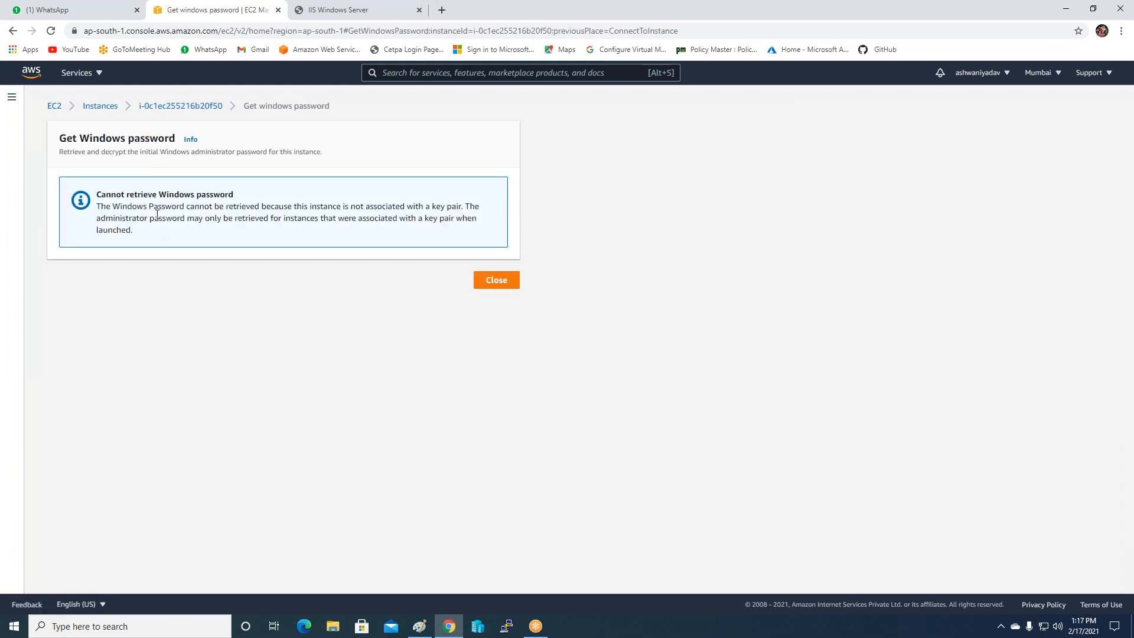
{"action": "left_click", "coordinate": [495, 282]}
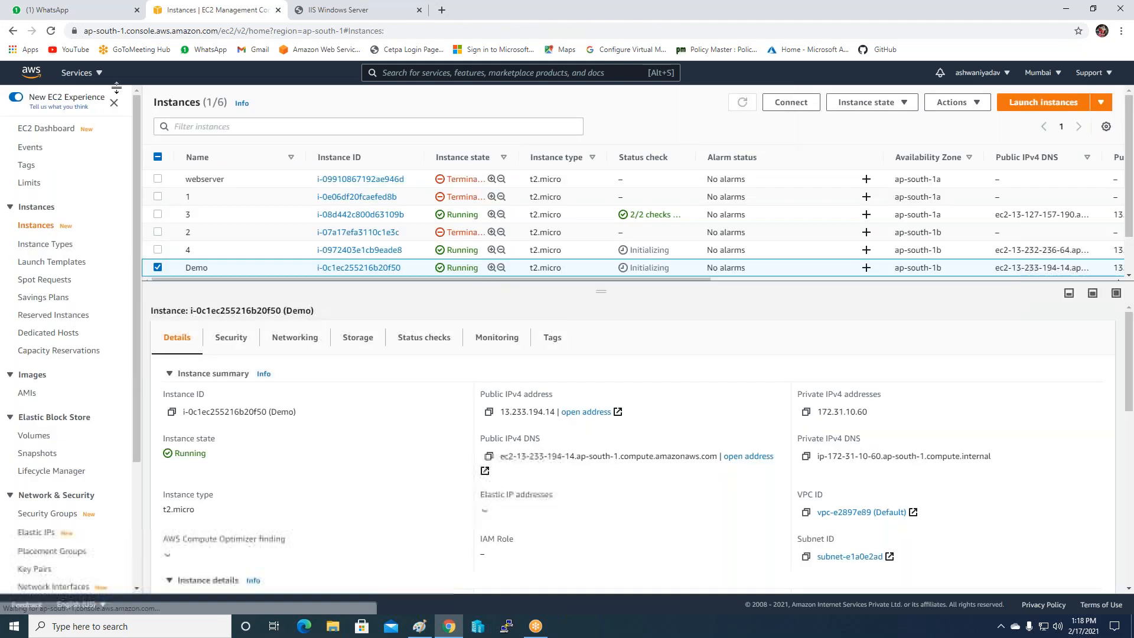
Select instance 4 and request its Windows password, which is not available yet.
{"action": "left_click", "coordinate": [198, 250]}
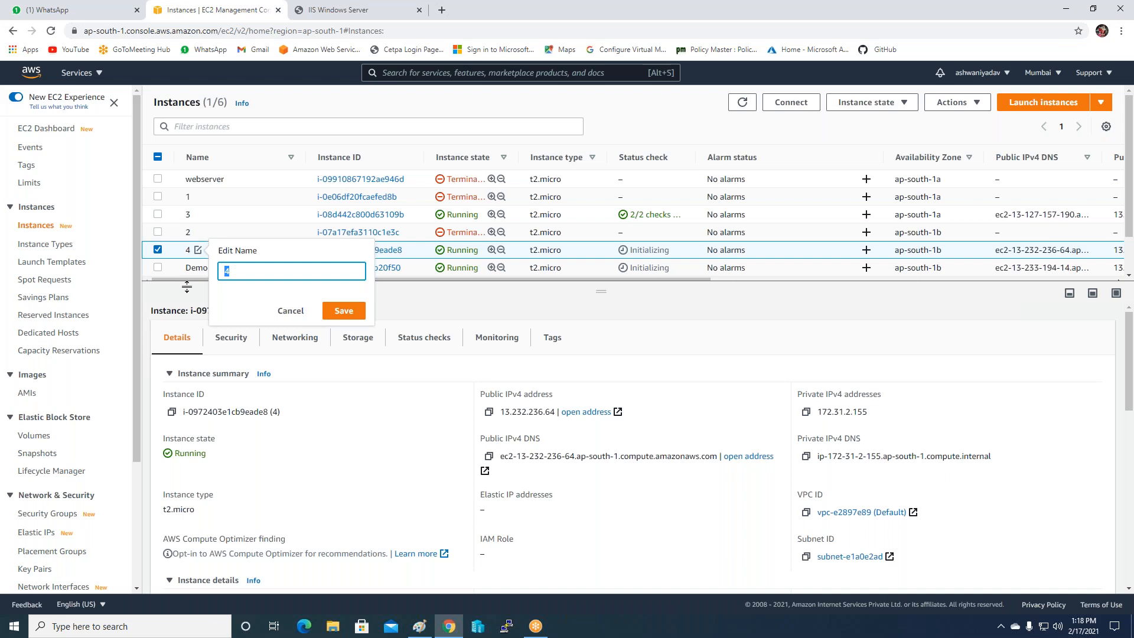
{"action": "left_click", "coordinate": [281, 313]}
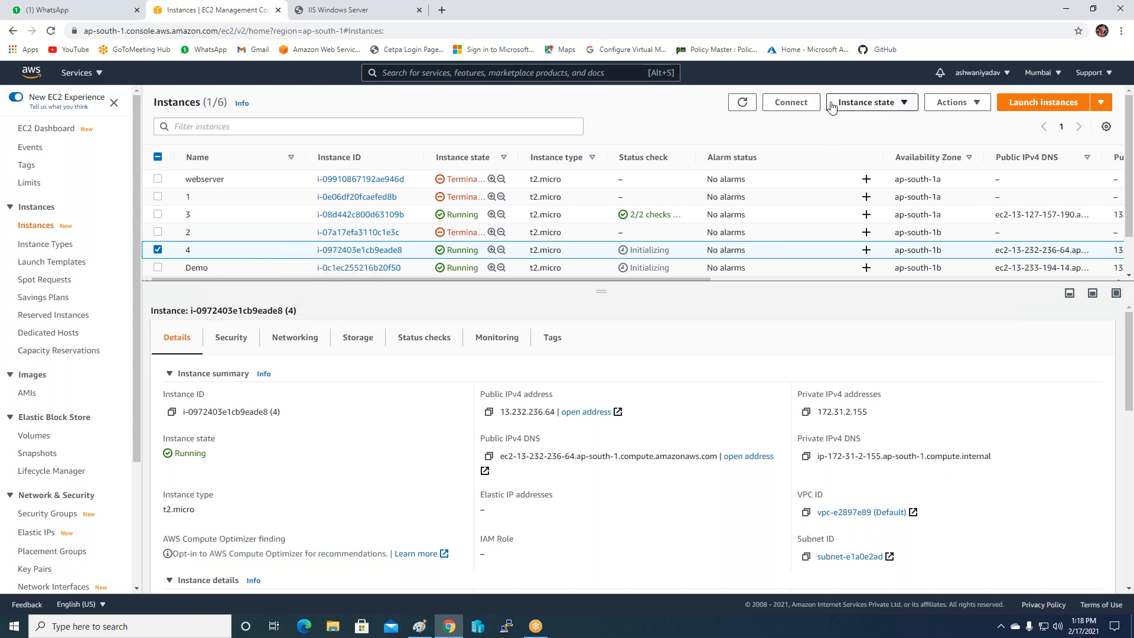
{"action": "left_click", "coordinate": [782, 107]}
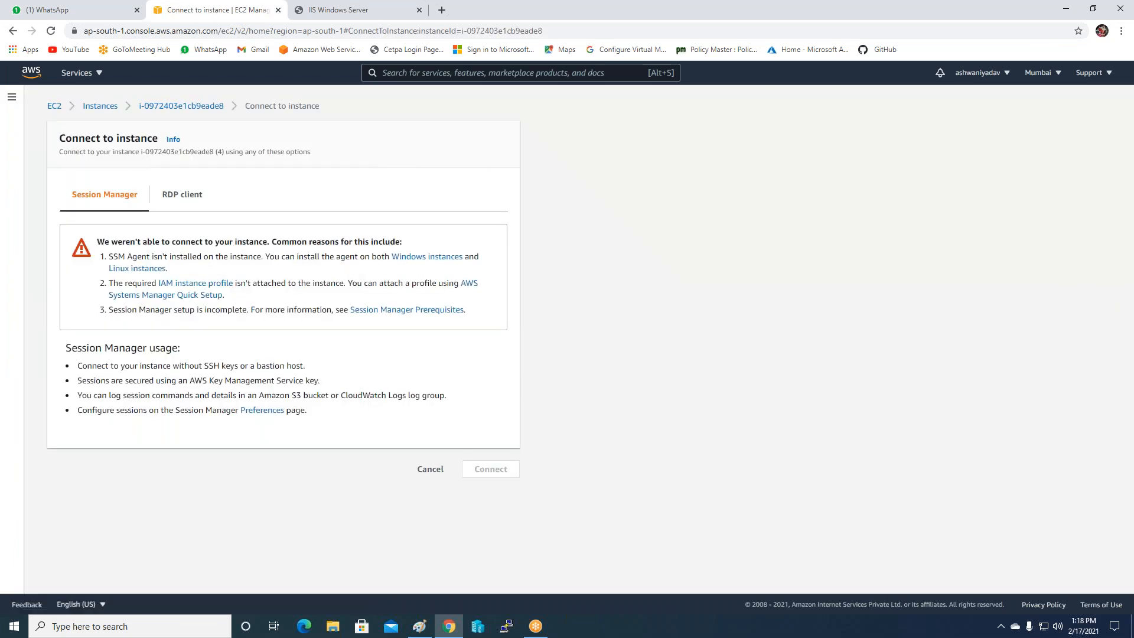
{"action": "left_click", "coordinate": [183, 195]}
{"action": "left_click", "coordinate": [125, 381]}
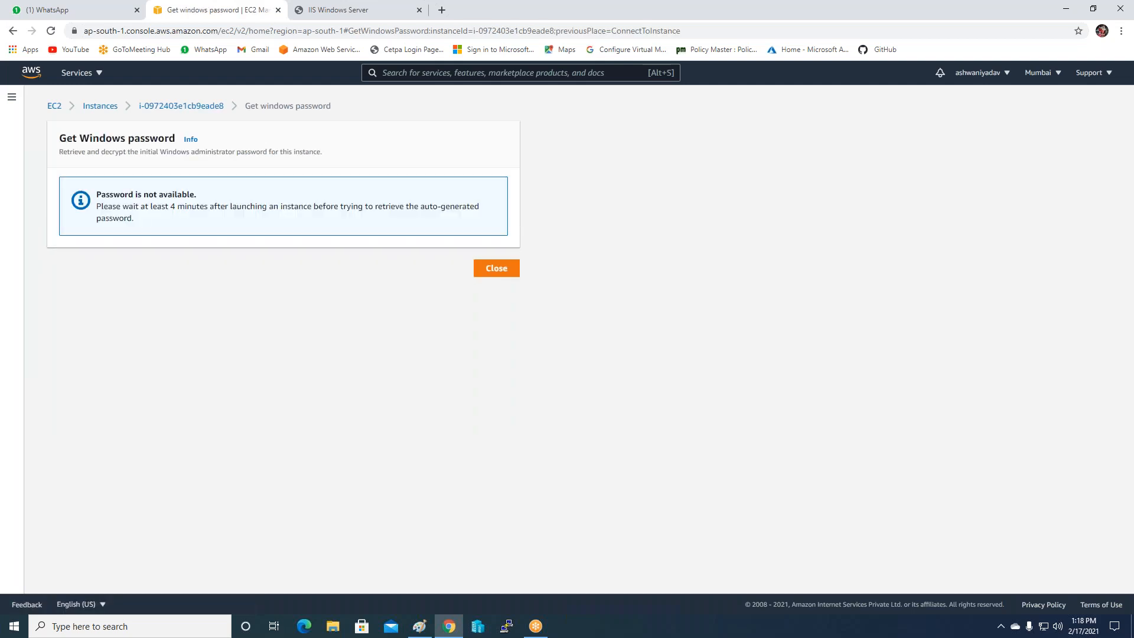
{"action": "left_click", "coordinate": [478, 272]}
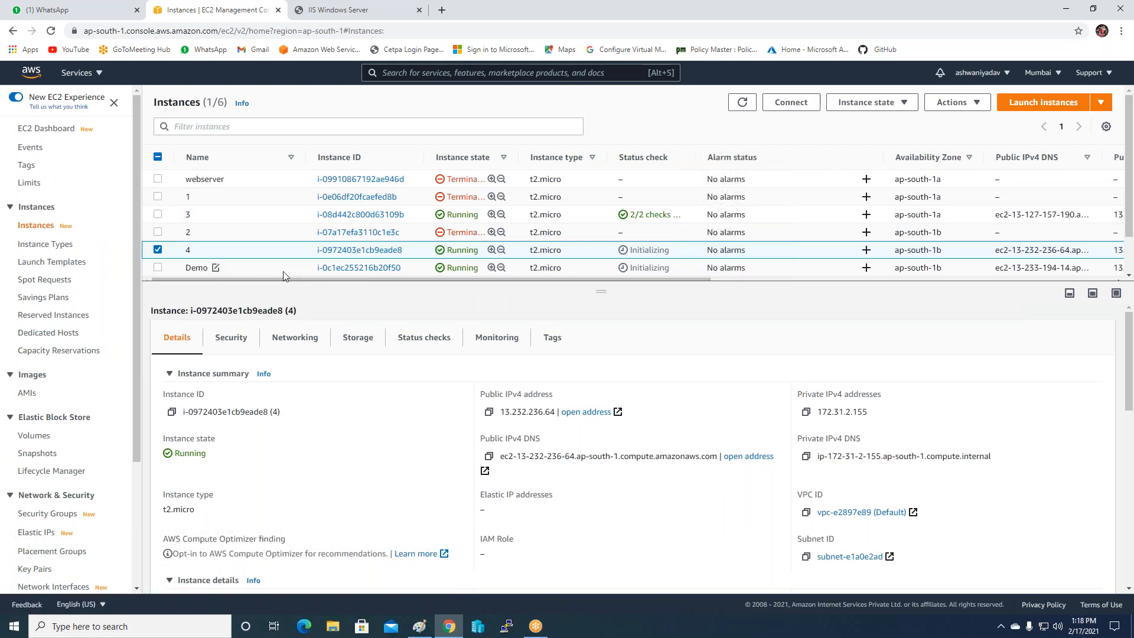
Select only the Demo instance and terminate it, confirming the termination.
{"action": "left_click", "coordinate": [158, 268]}
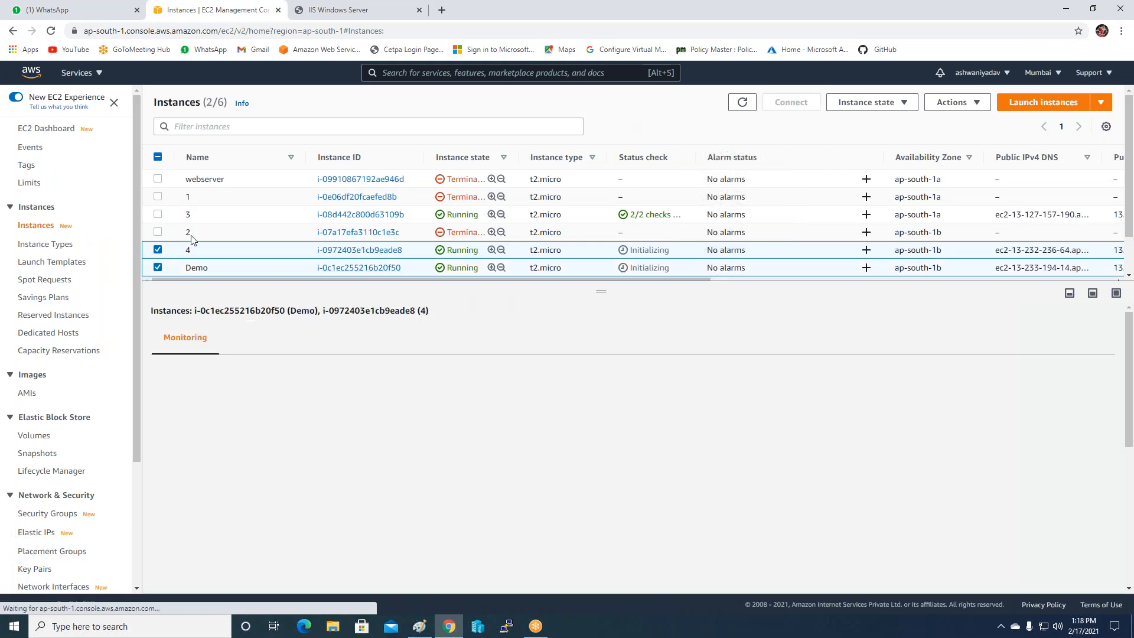
{"action": "left_click", "coordinate": [203, 267]}
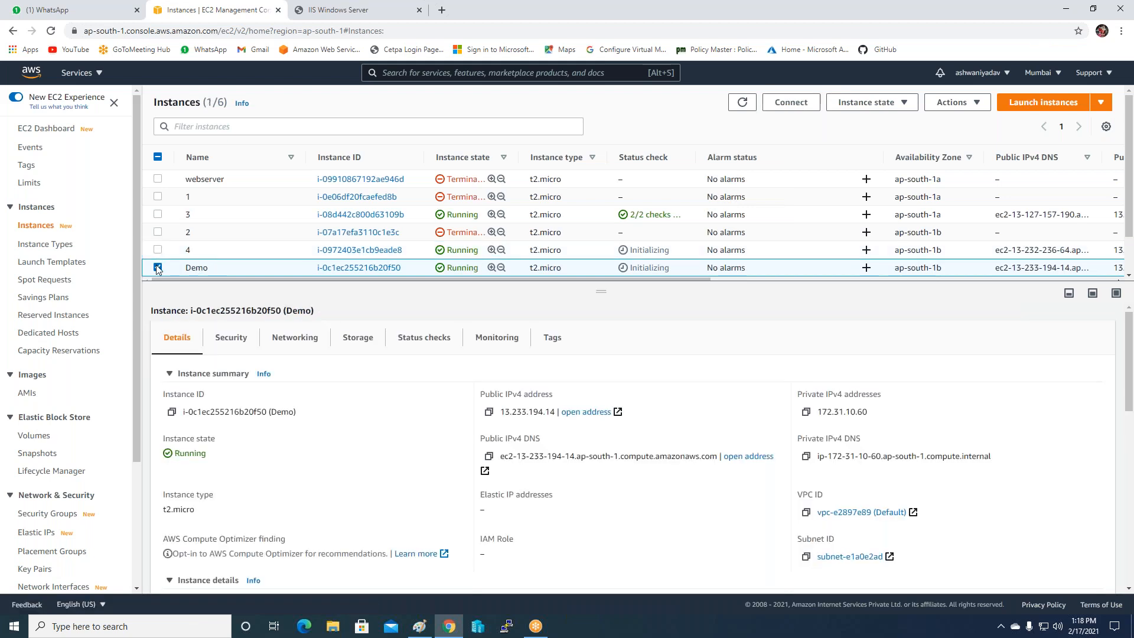
{"action": "left_click", "coordinate": [907, 105]}
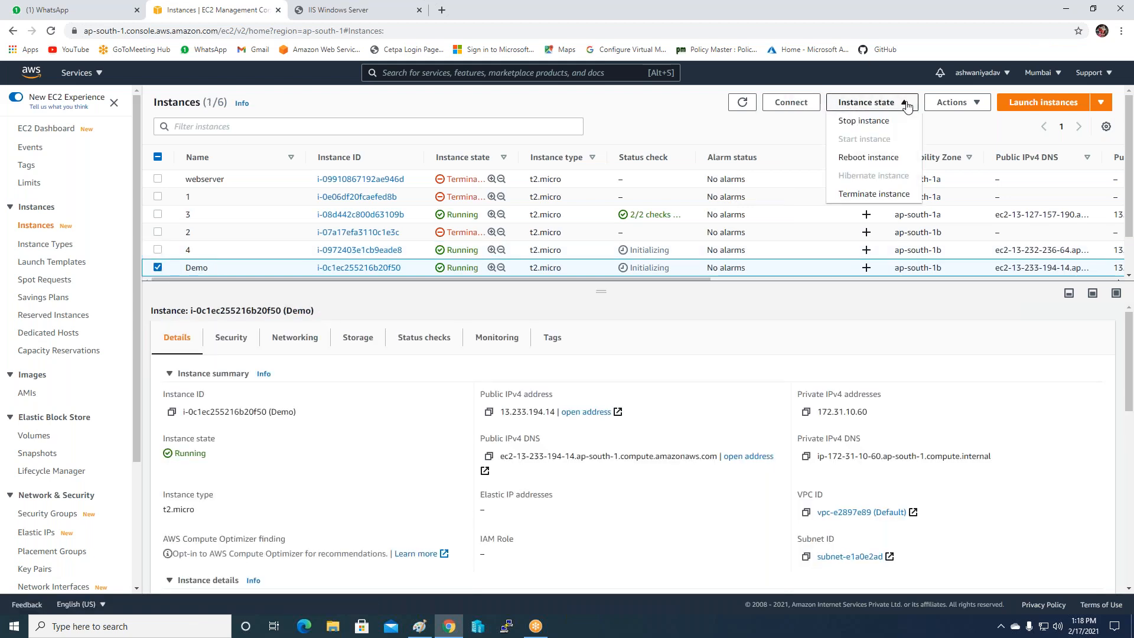
{"action": "left_click", "coordinate": [868, 195]}
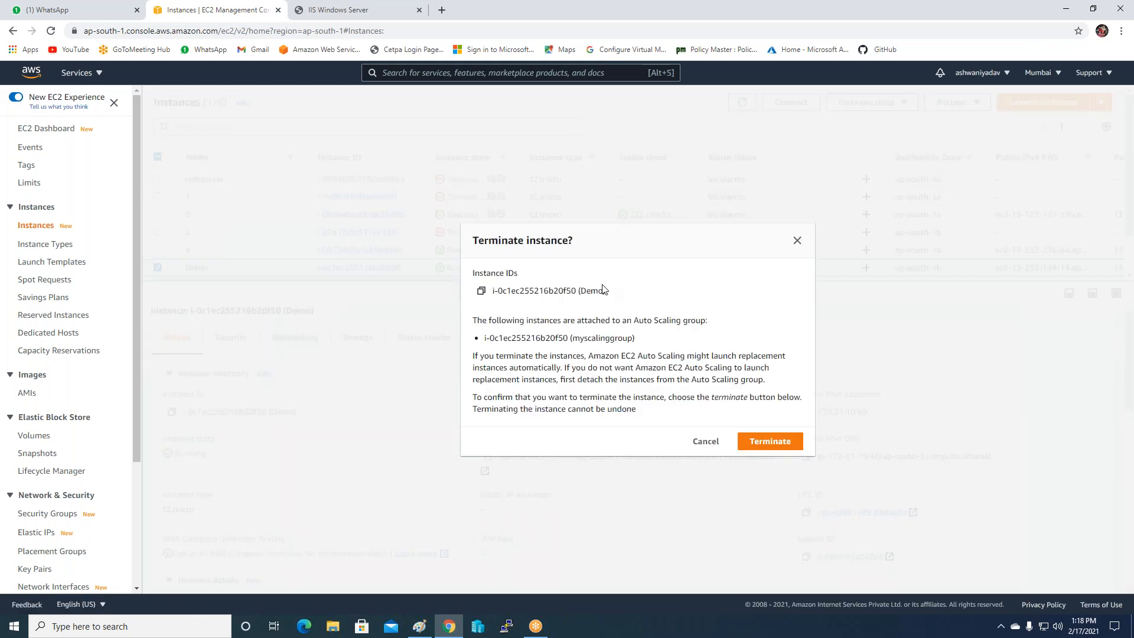
{"action": "left_click", "coordinate": [768, 442]}
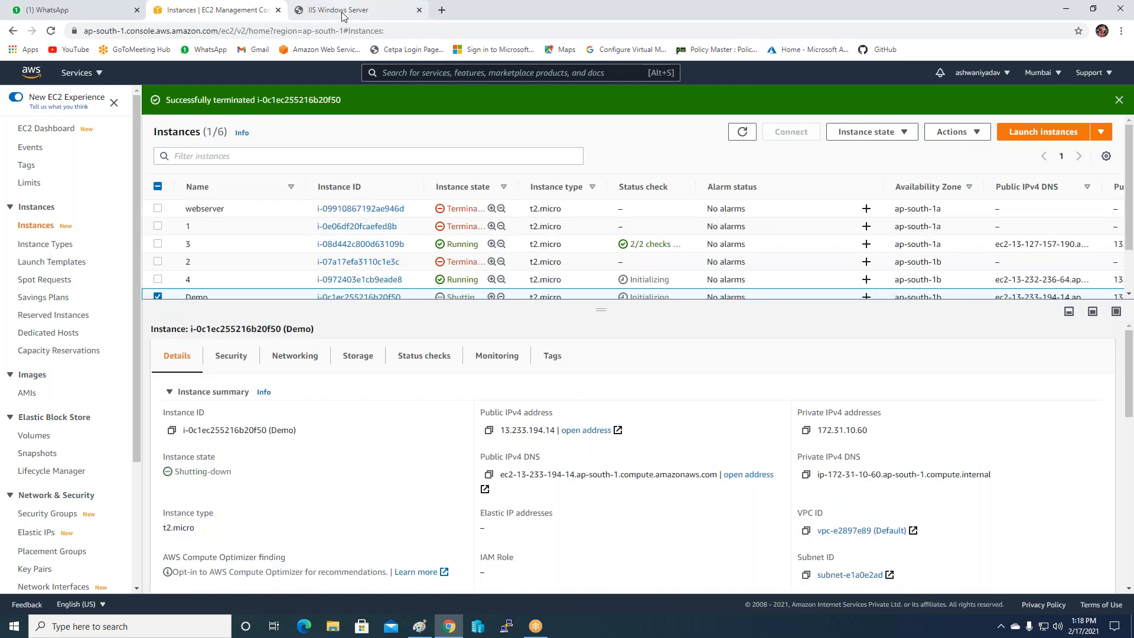
{"action": "scroll", "coordinate": [640, 278], "scroll_direction": "down", "scroll_amount": 2}
{"action": "scroll", "coordinate": [640, 278], "scroll_direction": "up", "scroll_amount": 2}
Start a Windows Server 2012 R2 Base instance and tag it with Name aaaaaaaaaaaa.
{"action": "left_click", "coordinate": [1051, 133]}
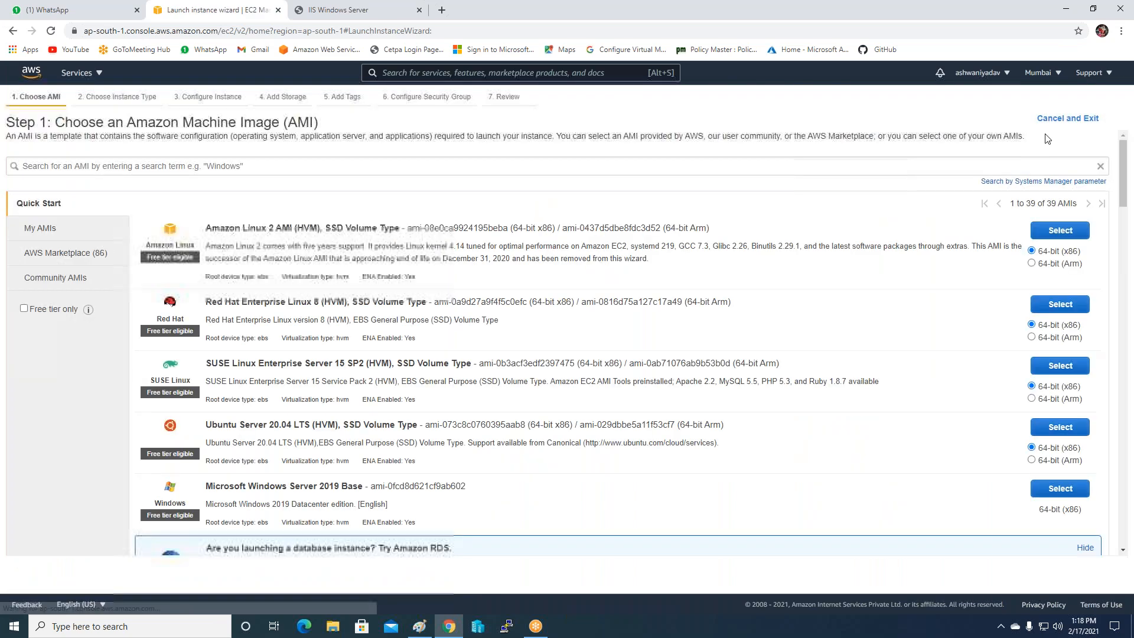
{"action": "left_click", "coordinate": [14, 241]}
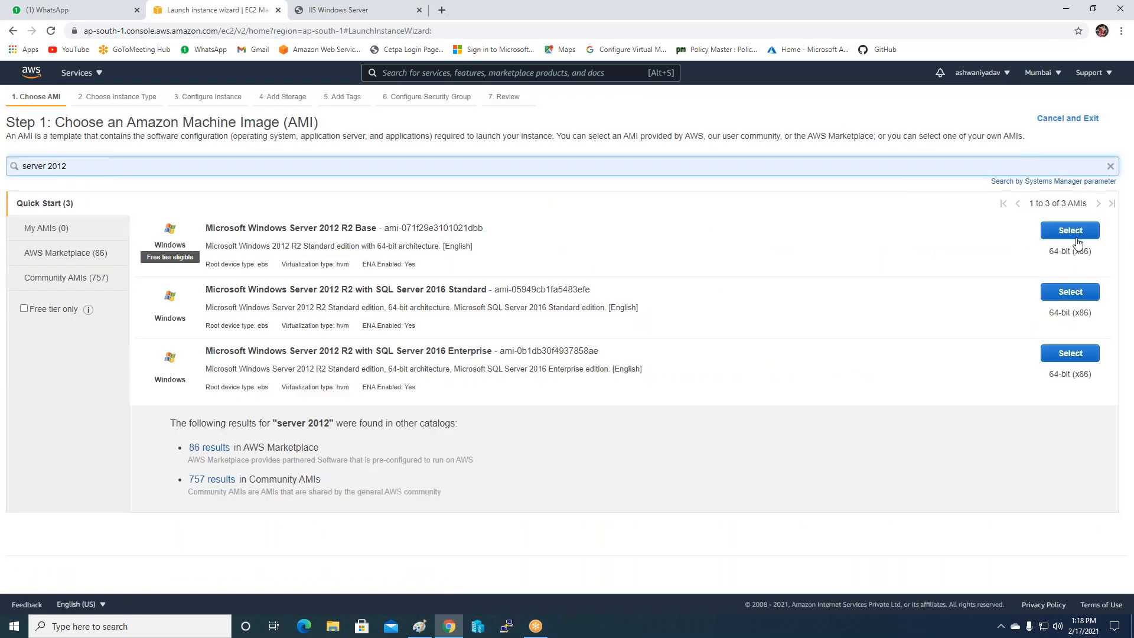
{"action": "left_click", "coordinate": [1070, 230]}
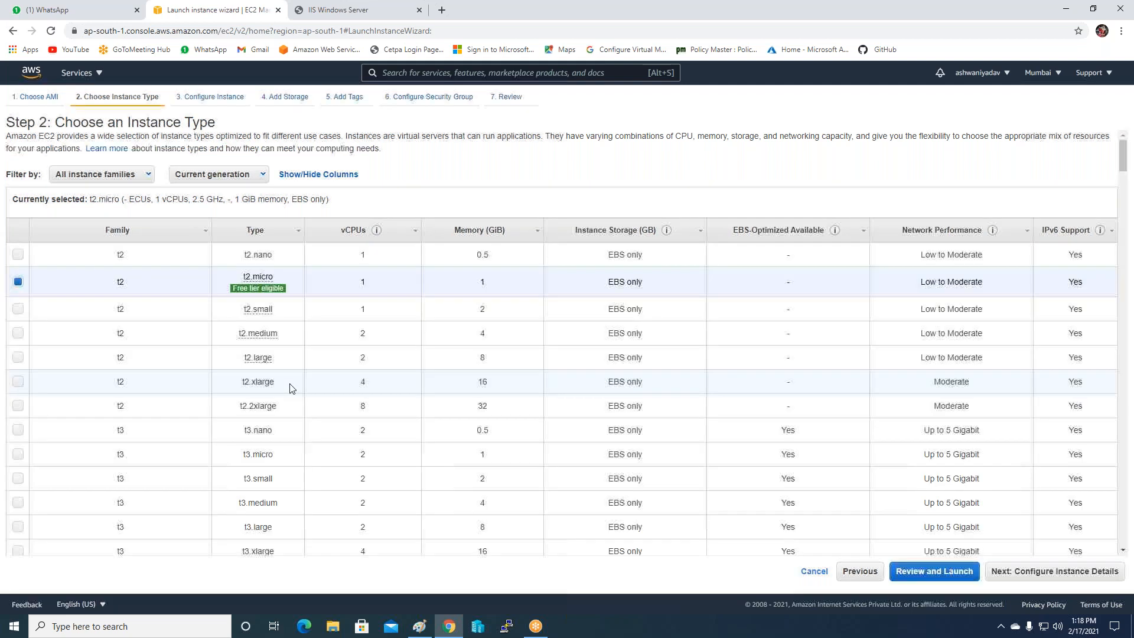
{"action": "left_click", "coordinate": [996, 571]}
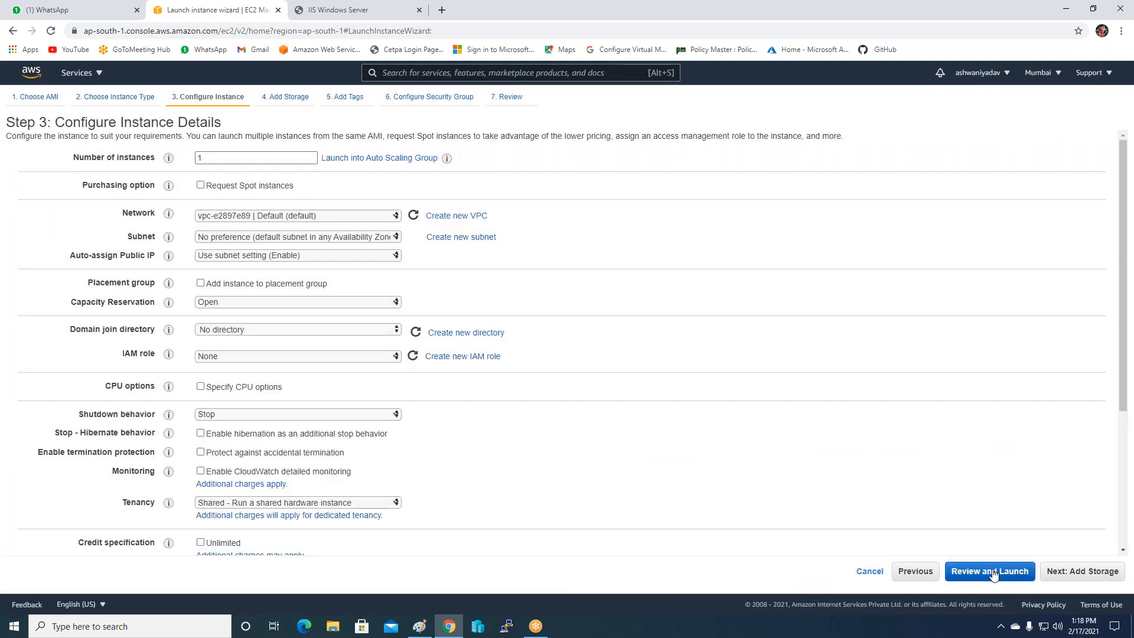
{"action": "left_click", "coordinate": [1062, 575]}
{"action": "left_click", "coordinate": [1062, 575]}
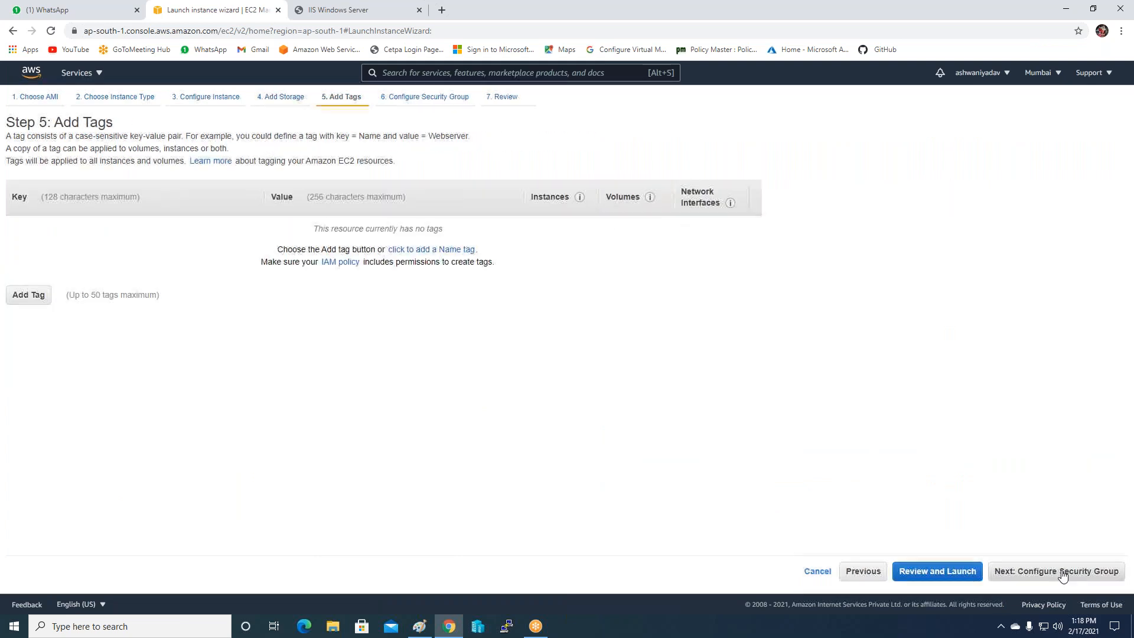
{"action": "left_click", "coordinate": [453, 251]}
{"action": "type", "text": "aaaaaaaaaaaa"}
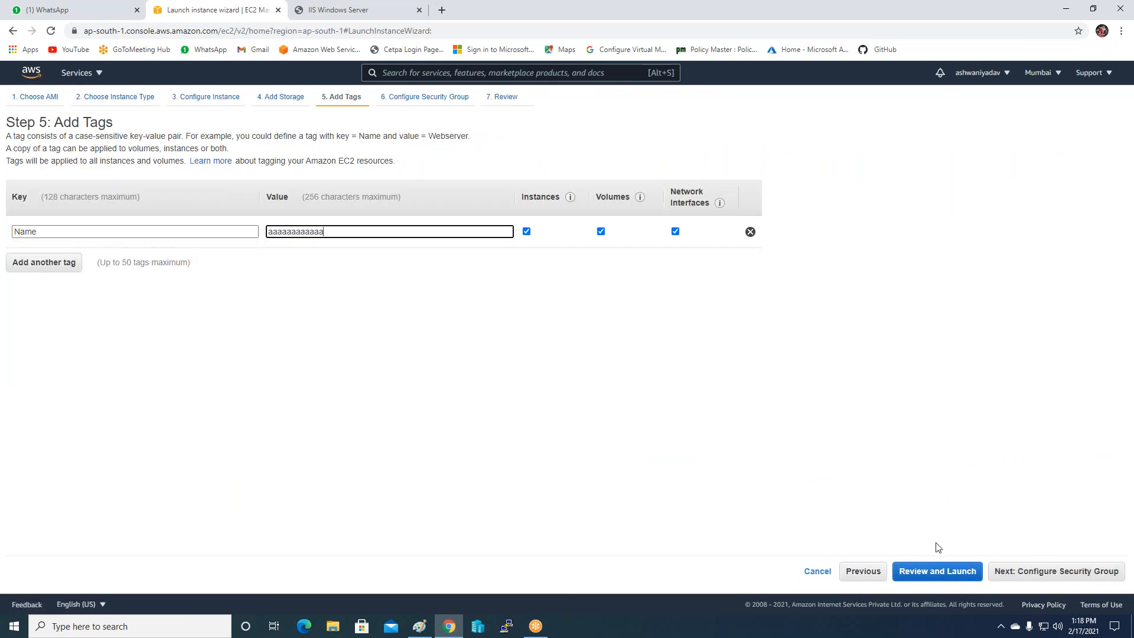
Attach Auto-Loadbalancer-SG and launch the instance with the Websiteserverkey key pair.
{"action": "left_click", "coordinate": [1004, 572]}
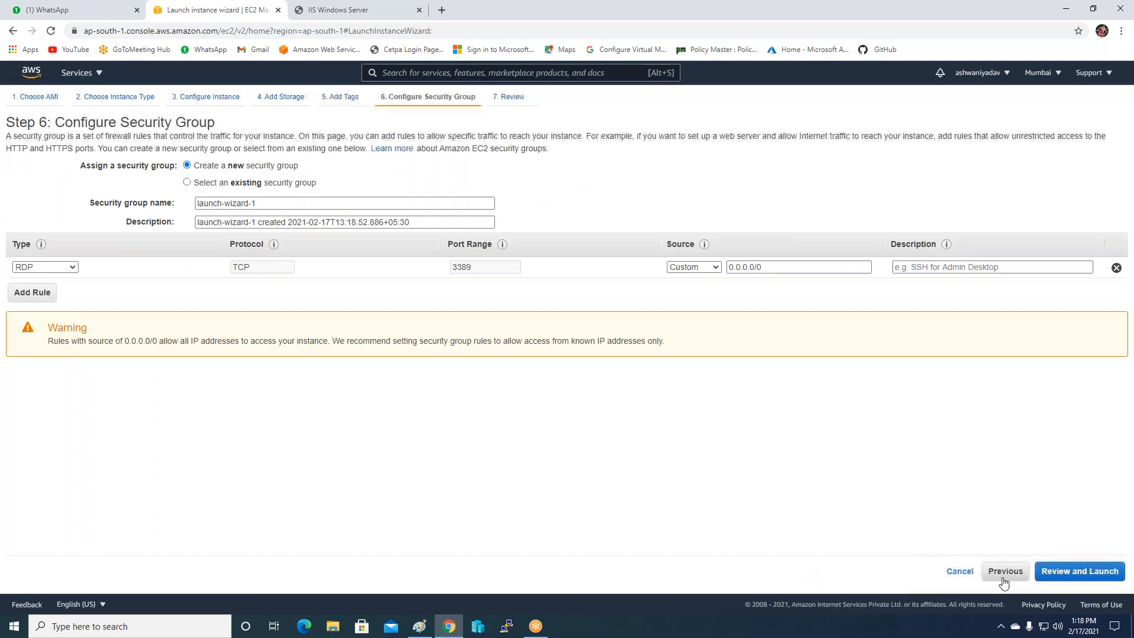
{"action": "left_click", "coordinate": [247, 182]}
{"action": "left_click", "coordinate": [106, 230]}
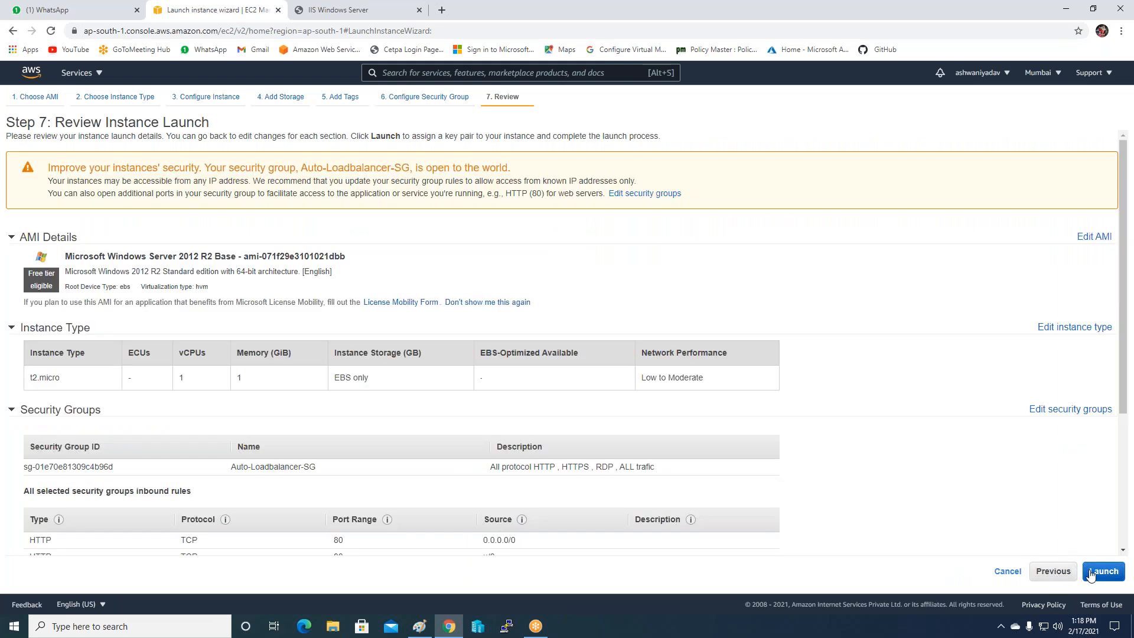
{"action": "left_click", "coordinate": [1104, 571]}
{"action": "left_click", "coordinate": [480, 381]}
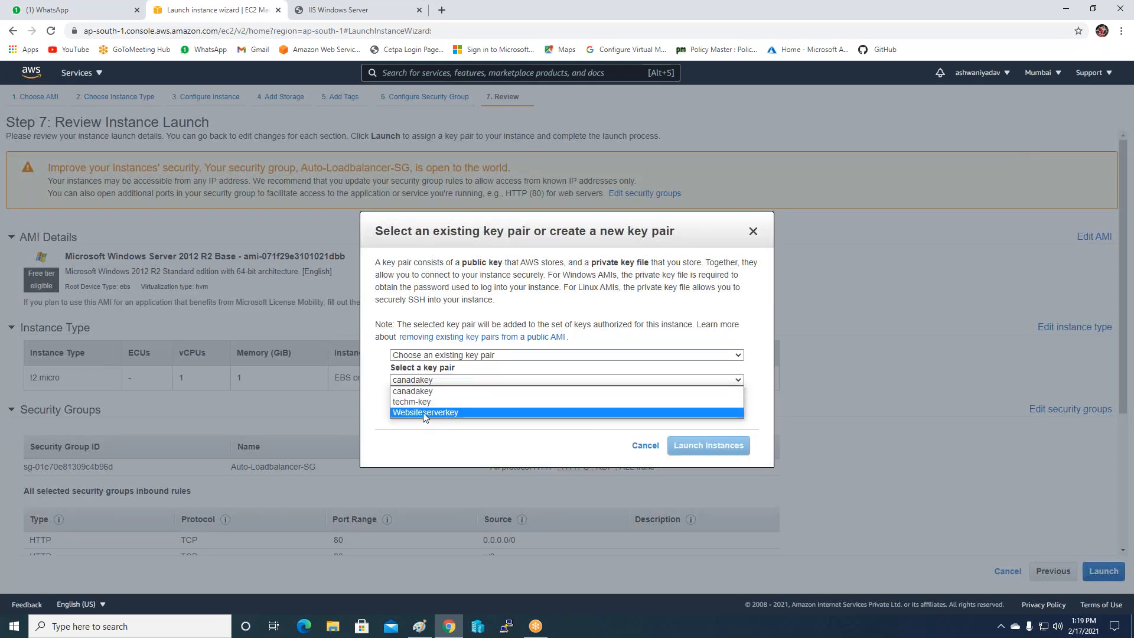
{"action": "left_click", "coordinate": [425, 412]}
{"action": "left_click", "coordinate": [396, 399]}
{"action": "left_click", "coordinate": [709, 446]}
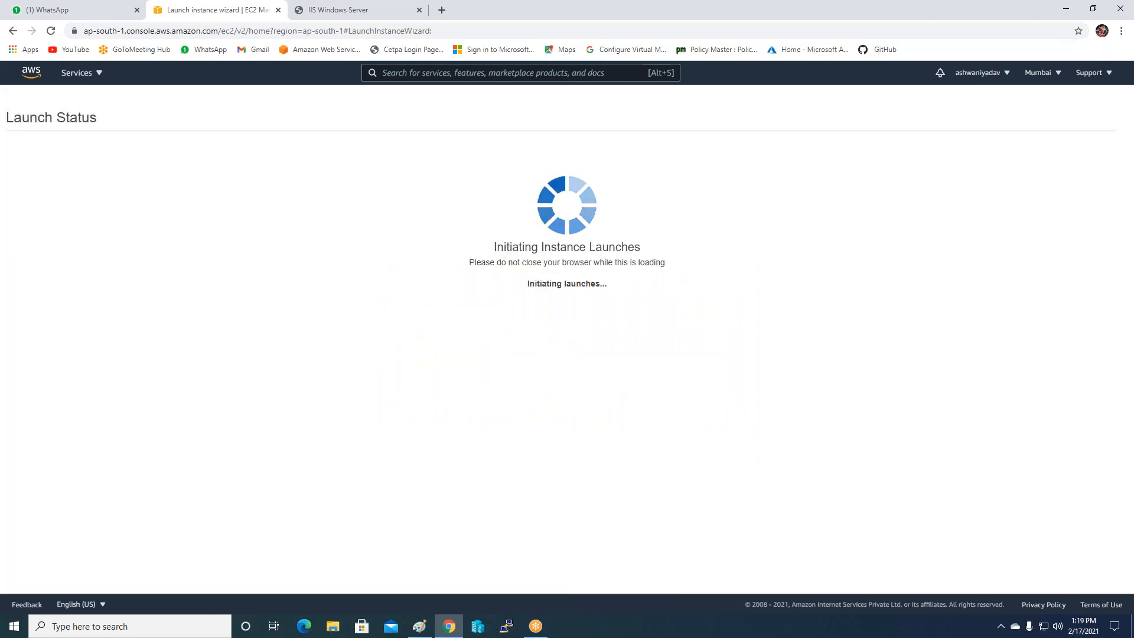
{"action": "left_click", "coordinate": [1082, 498]}
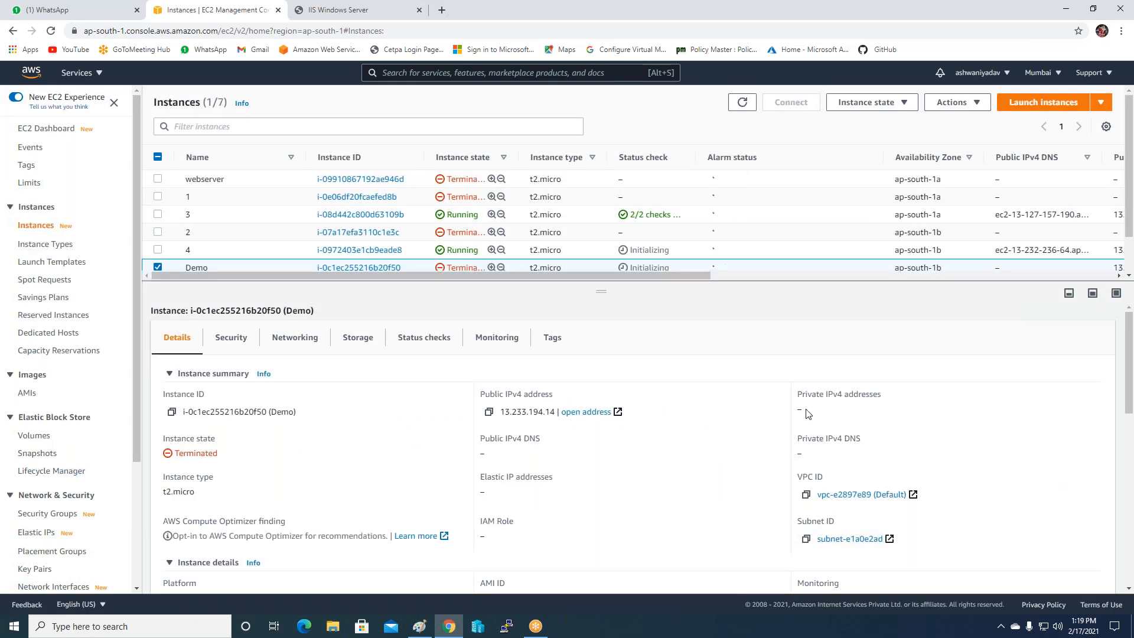
Deselect Demo and reload the load-balanced web page to confirm it still serves the autoscaling page.
{"action": "scroll", "coordinate": [378, 234], "scroll_direction": "down", "scroll_amount": 2}
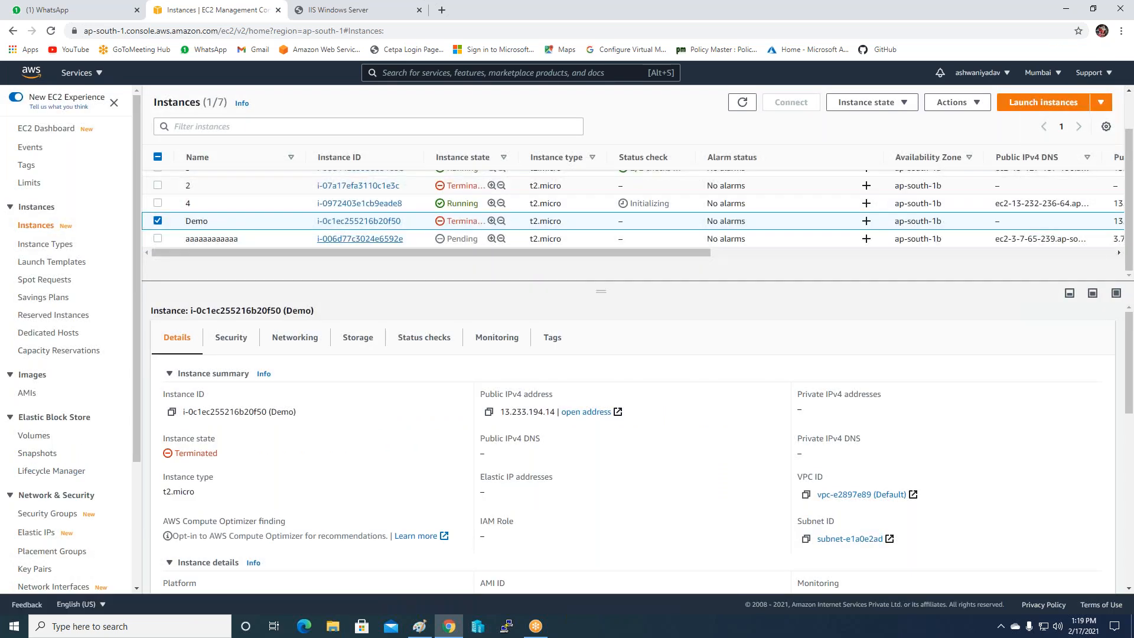
{"action": "left_click", "coordinate": [157, 222]}
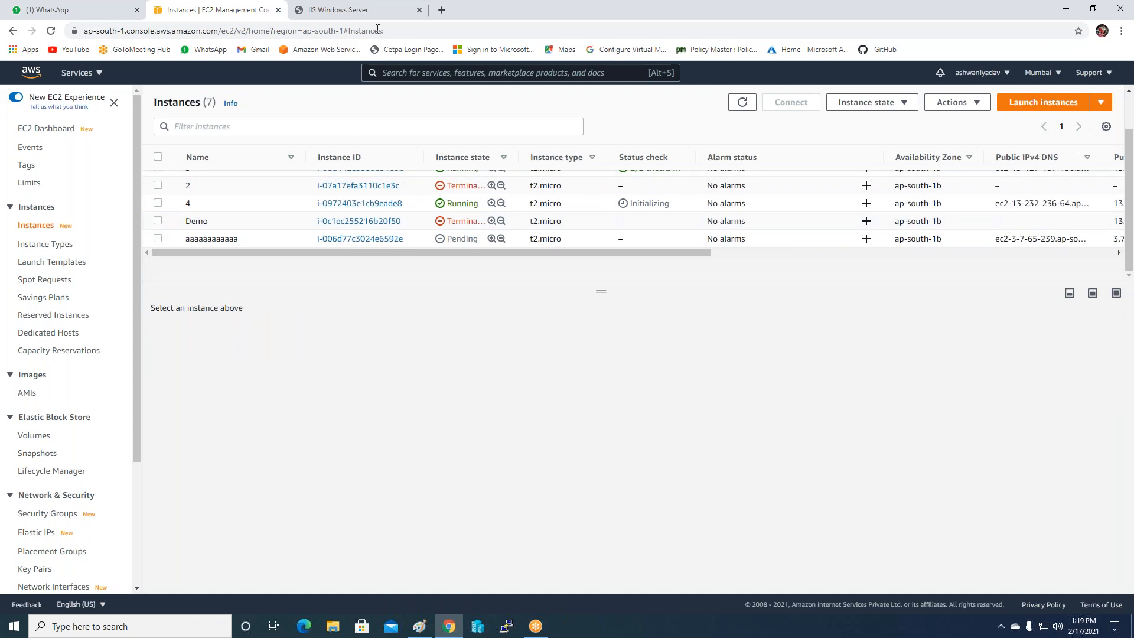
{"action": "left_click", "coordinate": [367, 10]}
{"action": "left_click", "coordinate": [52, 33]}
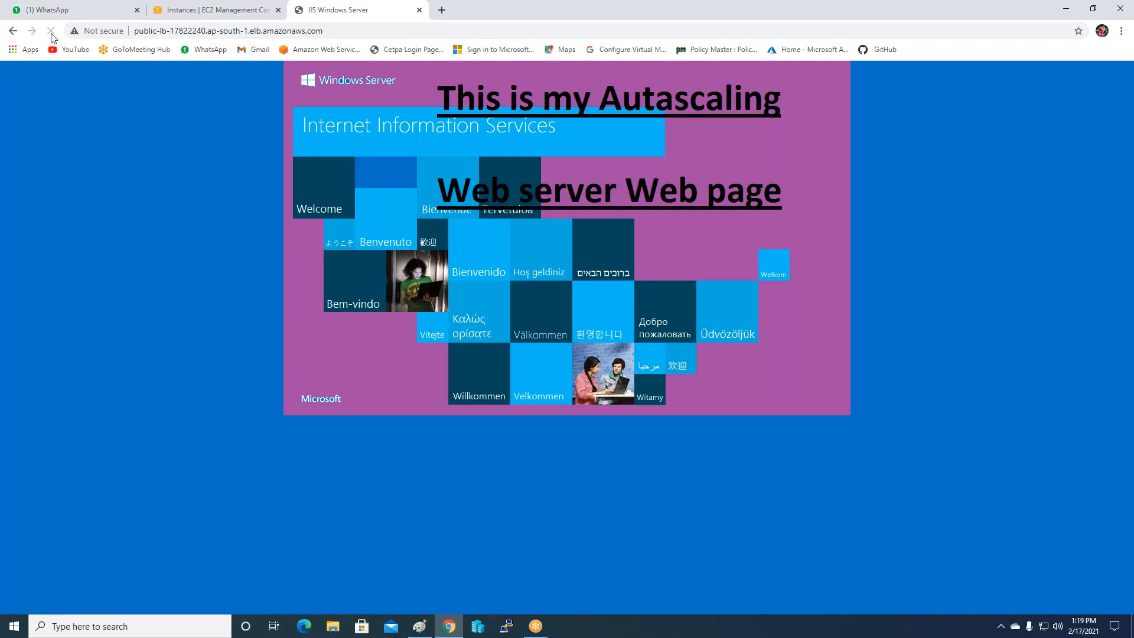
Refresh the Instances list to show 8 instances and select aaaaaaaaaaaa.
{"action": "left_click", "coordinate": [219, 12]}
{"action": "scroll", "coordinate": [511, 215], "scroll_direction": "down", "scroll_amount": 2}
{"action": "scroll", "coordinate": [513, 216], "scroll_direction": "up", "scroll_amount": 2}
{"action": "scroll", "coordinate": [513, 216], "scroll_direction": "down", "scroll_amount": 2}
{"action": "scroll", "coordinate": [513, 216], "scroll_direction": "up", "scroll_amount": 2}
{"action": "scroll", "coordinate": [511, 217], "scroll_direction": "down", "scroll_amount": 1}
{"action": "scroll", "coordinate": [511, 217], "scroll_direction": "up", "scroll_amount": 1}
{"action": "left_click", "coordinate": [742, 103]}
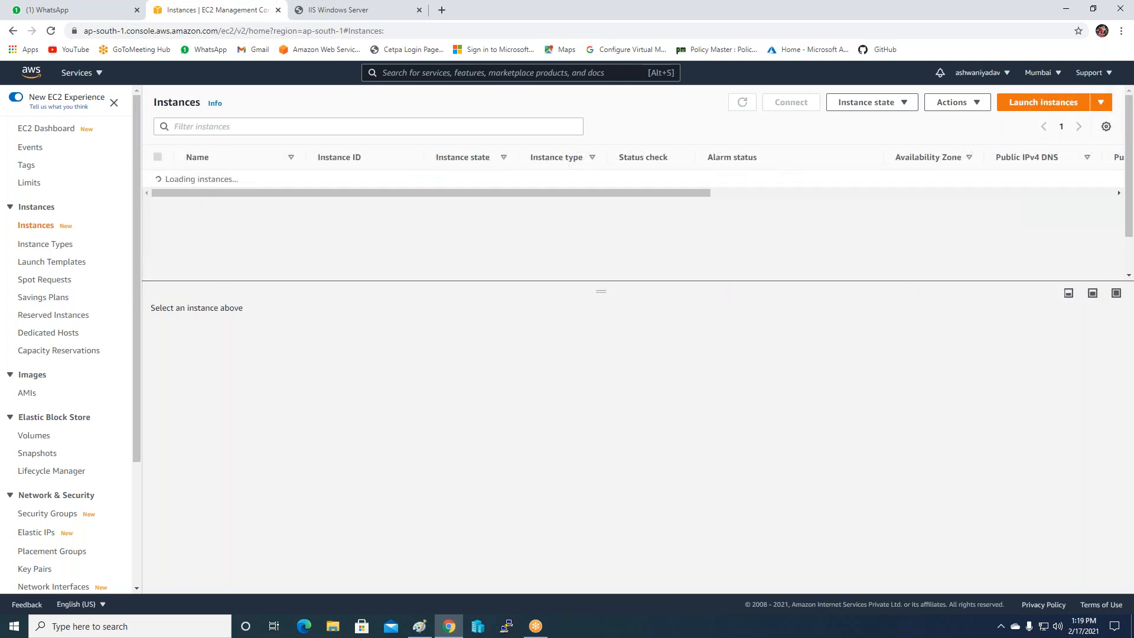
{"action": "scroll", "coordinate": [635, 247], "scroll_direction": "down", "scroll_amount": 2}
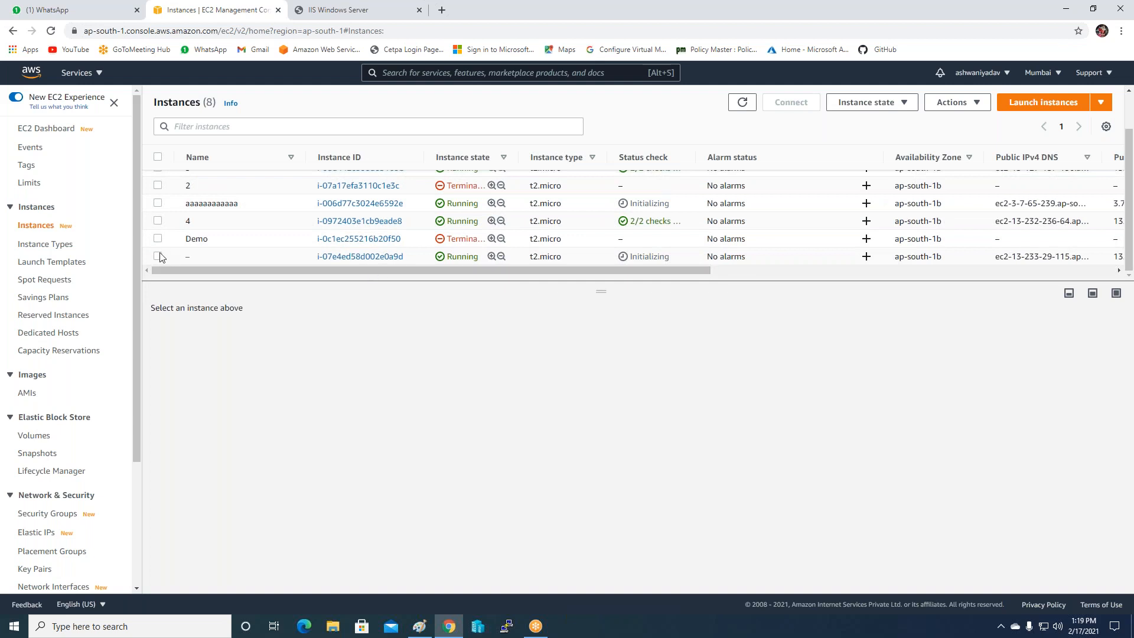
{"action": "left_click", "coordinate": [159, 203]}
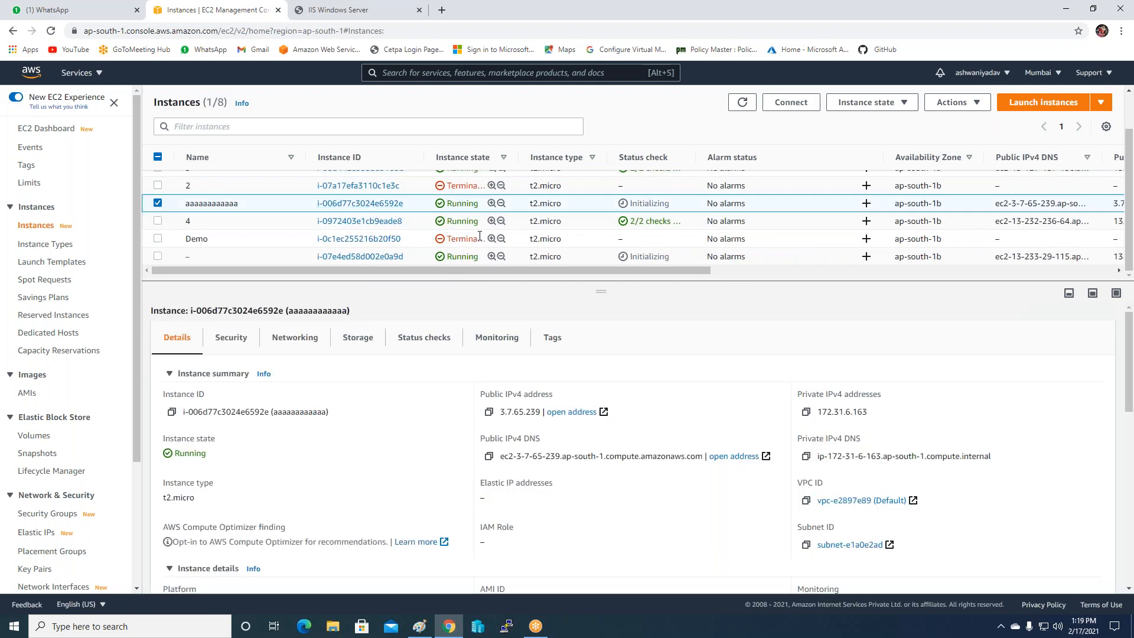
{"action": "scroll", "coordinate": [473, 257], "scroll_direction": "up", "scroll_amount": 2}
{"action": "scroll", "coordinate": [474, 257], "scroll_direction": "down", "scroll_amount": 2}
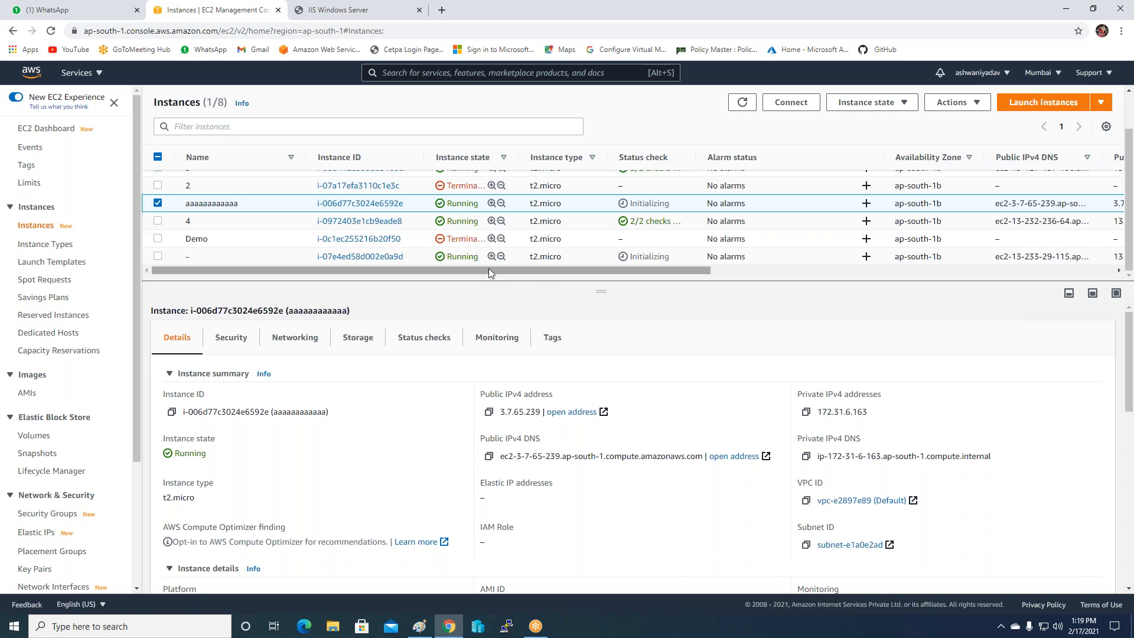
{"action": "scroll", "coordinate": [488, 269], "scroll_direction": "up", "scroll_amount": 2}
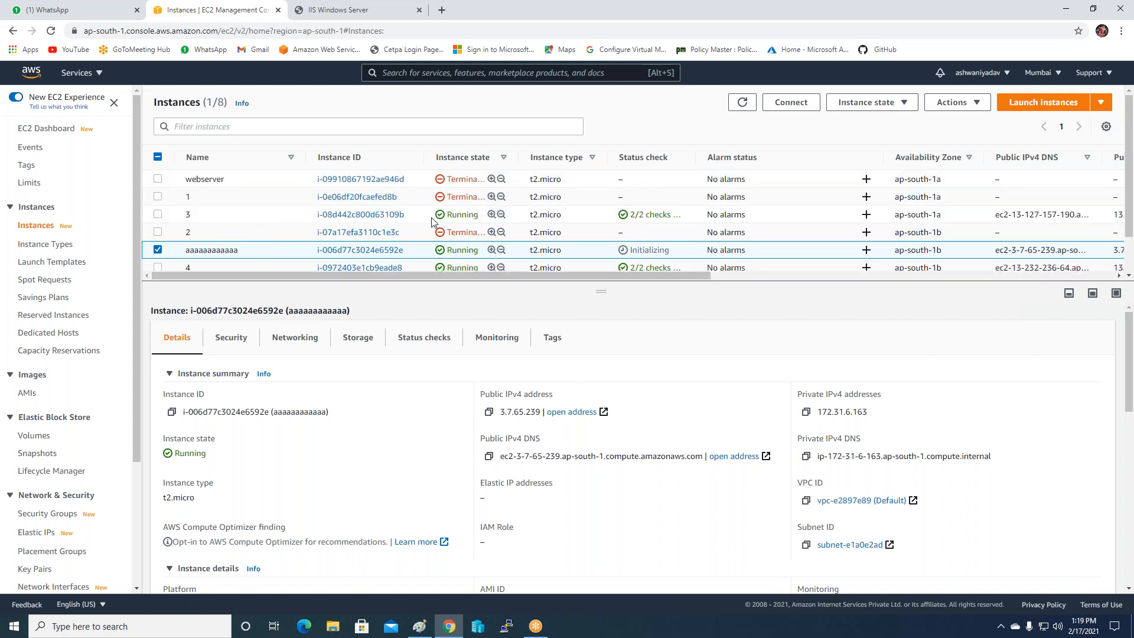
{"action": "scroll", "coordinate": [467, 217], "scroll_direction": "down", "scroll_amount": 3}
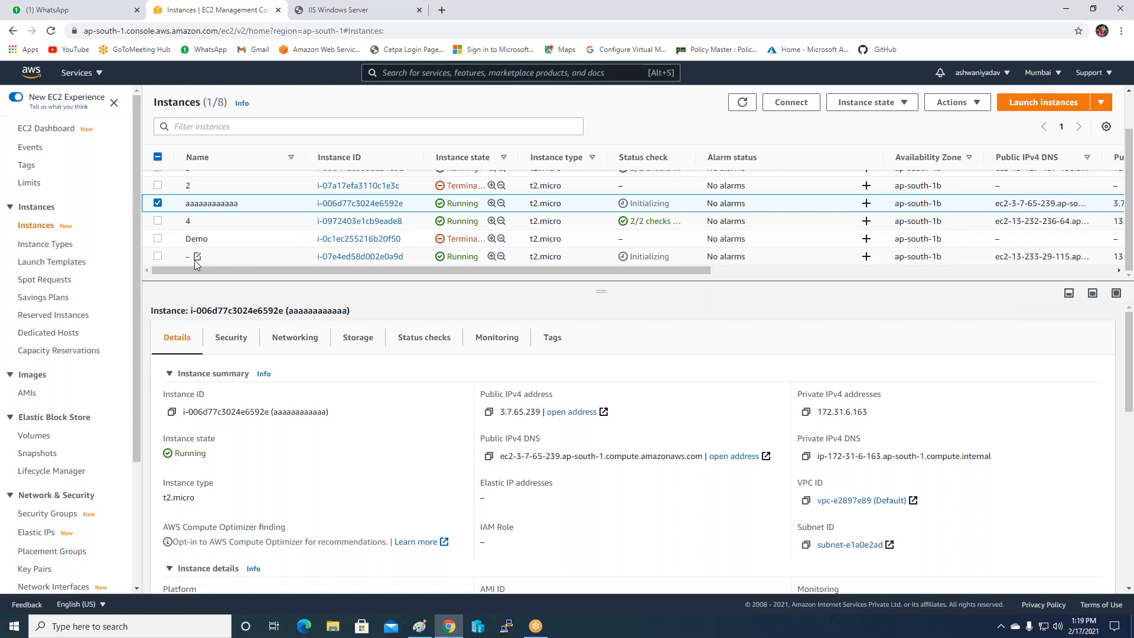
Name the unnamed new instance 5.
{"action": "left_click", "coordinate": [196, 258]}
{"action": "type", "text": "5"}
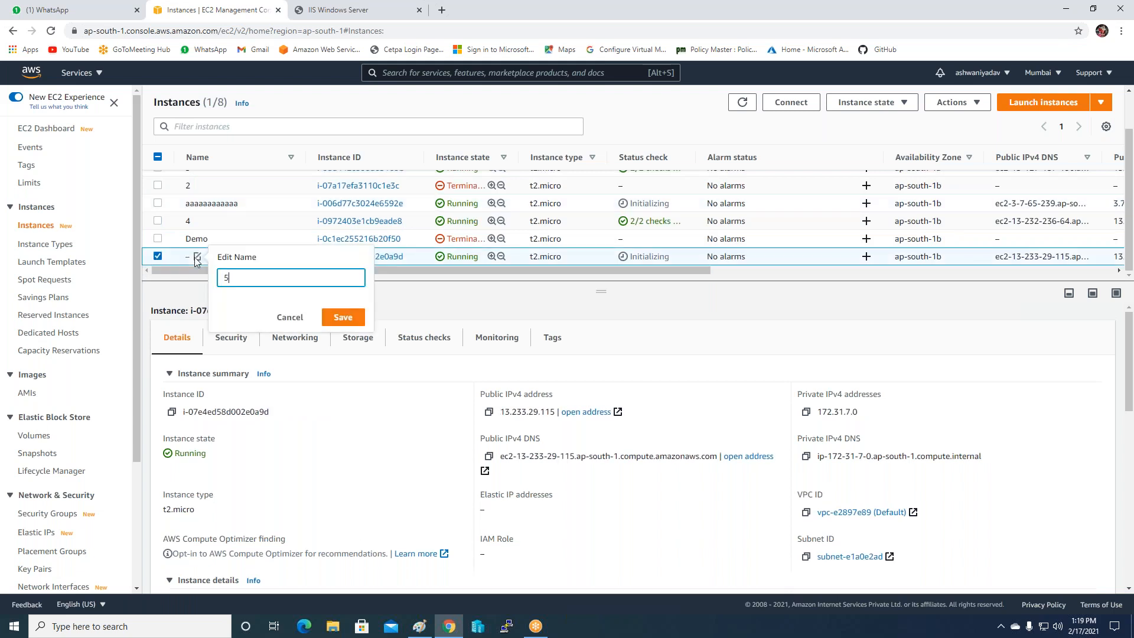
{"action": "left_click", "coordinate": [326, 321]}
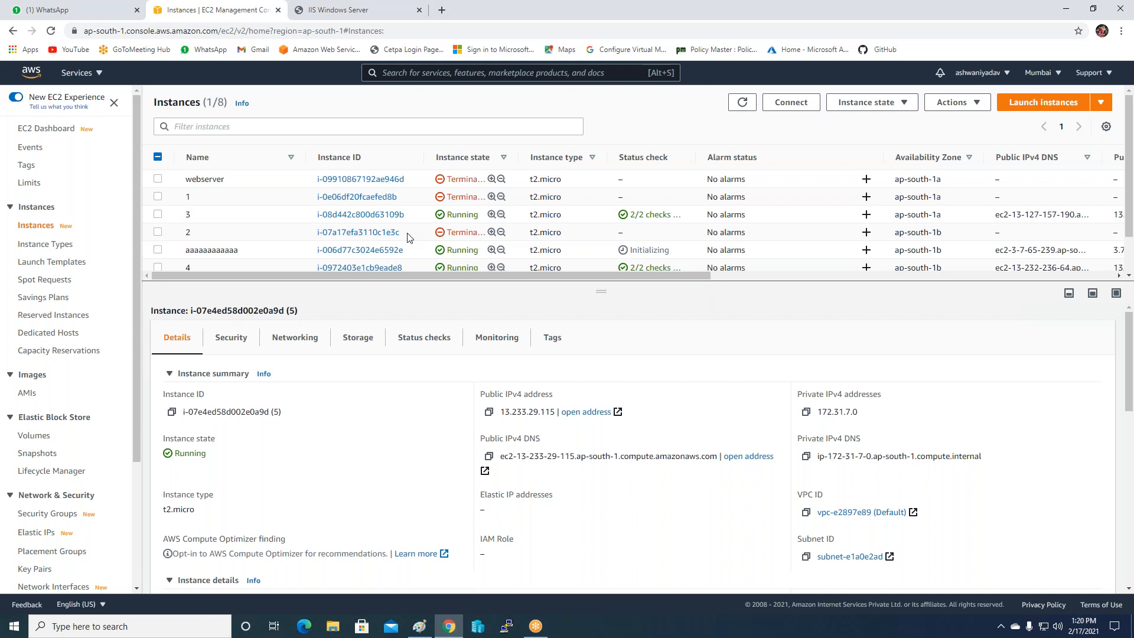
Change the selection so only the aaaaaaaaaaaa instance is selected.
{"action": "scroll", "coordinate": [137, 248], "scroll_direction": "down", "scroll_amount": 2}
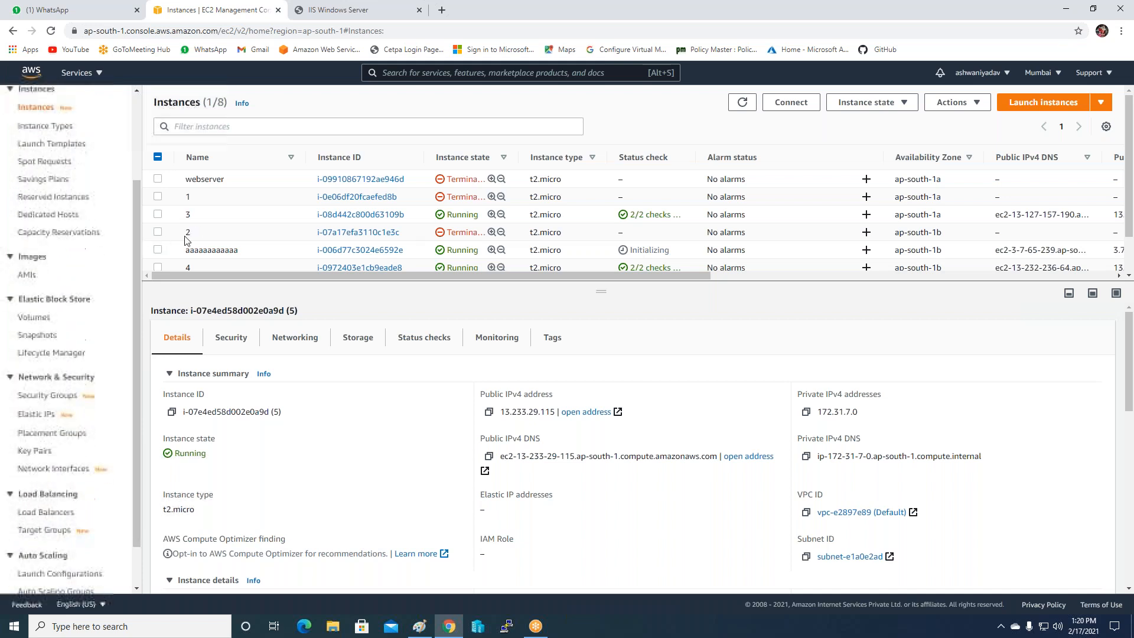
{"action": "left_click", "coordinate": [158, 249]}
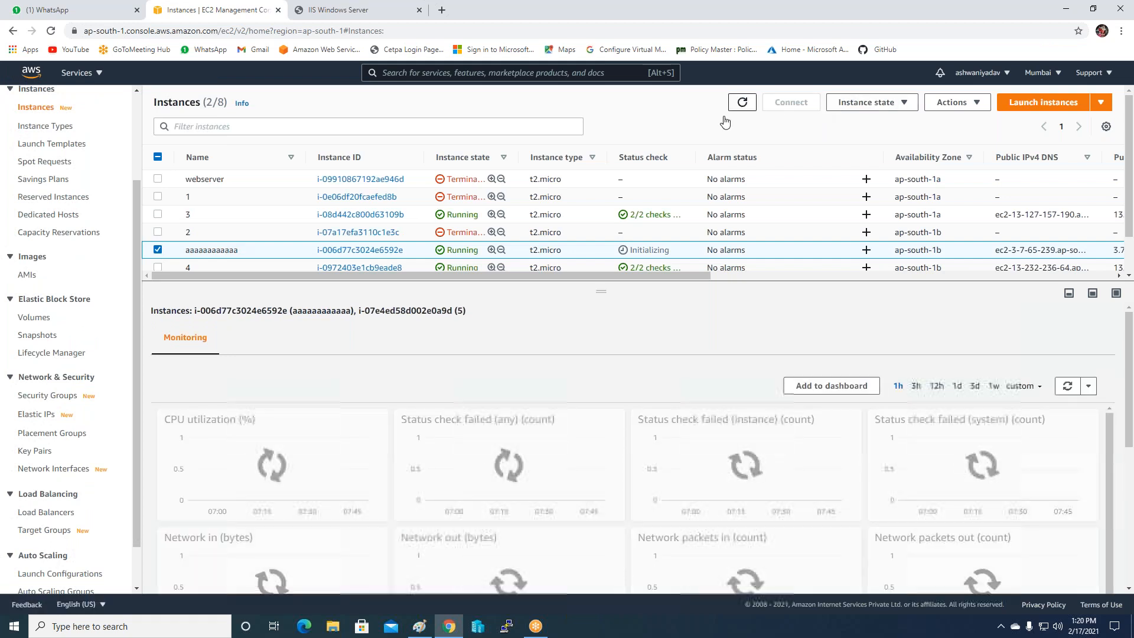
{"action": "scroll", "coordinate": [195, 258], "scroll_direction": "down", "scroll_amount": 1}
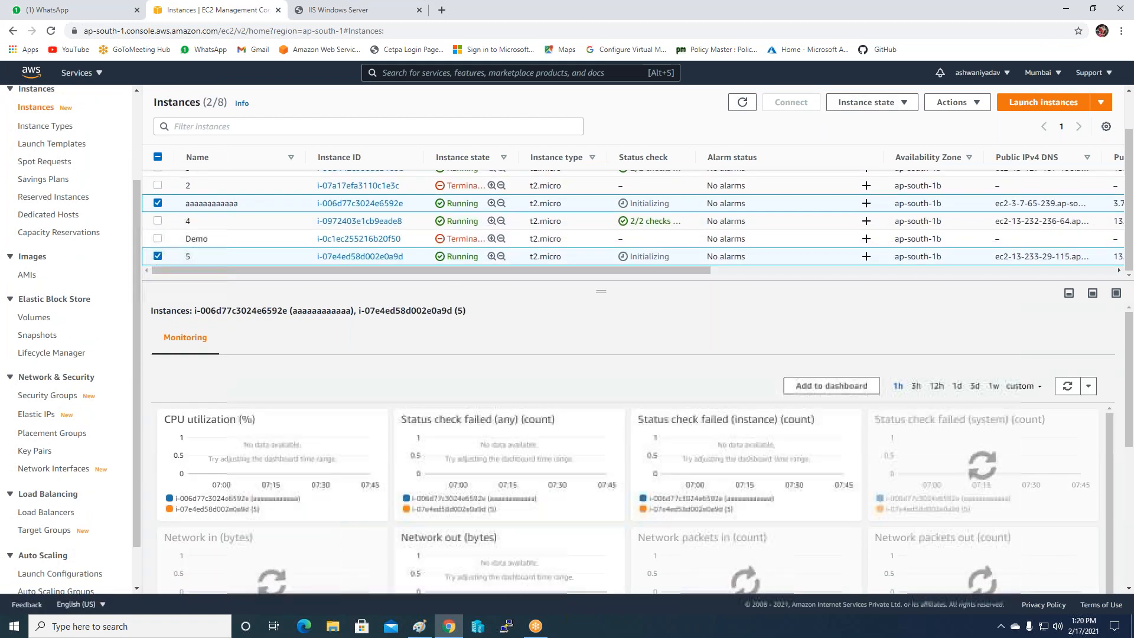
{"action": "left_click", "coordinate": [214, 258]}
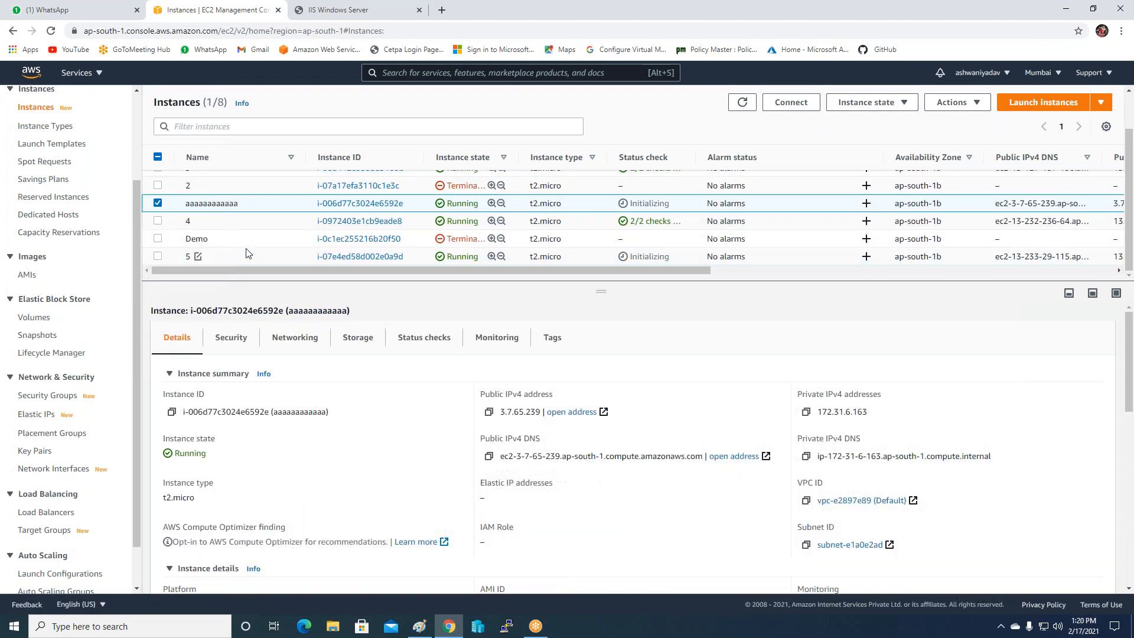
Decrypt aaaaaaaaaaaa's Windows administrator password with Websiteserverkey.pem and copy it.
{"action": "left_click", "coordinate": [786, 105]}
{"action": "left_click", "coordinate": [176, 196]}
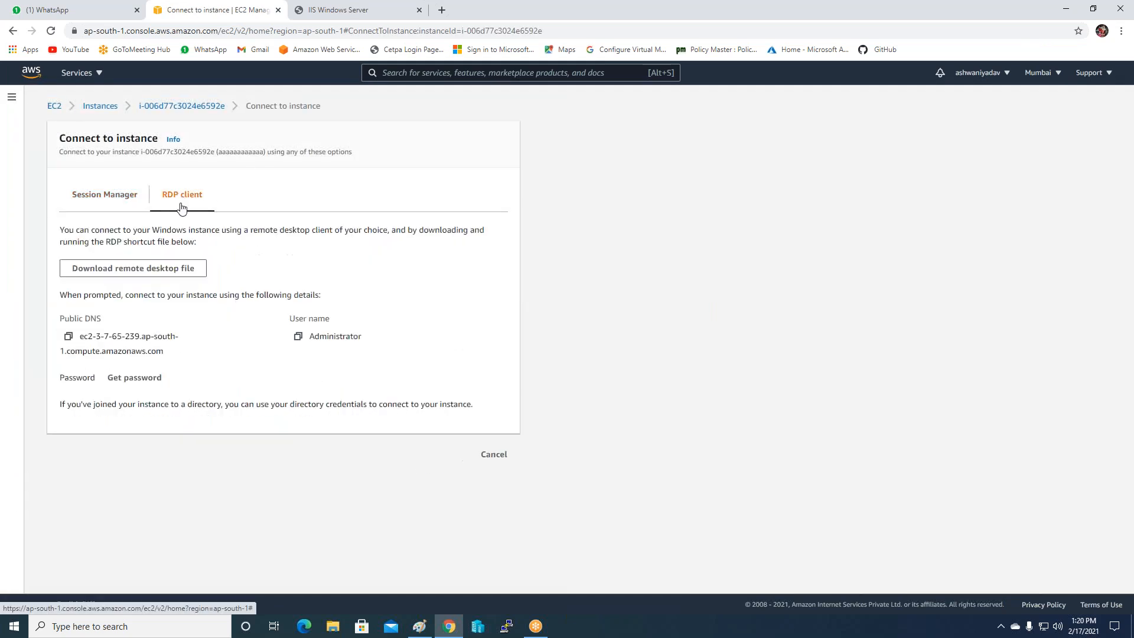
{"action": "left_click", "coordinate": [133, 378]}
{"action": "left_click", "coordinate": [94, 287]}
{"action": "left_click", "coordinate": [236, 230]}
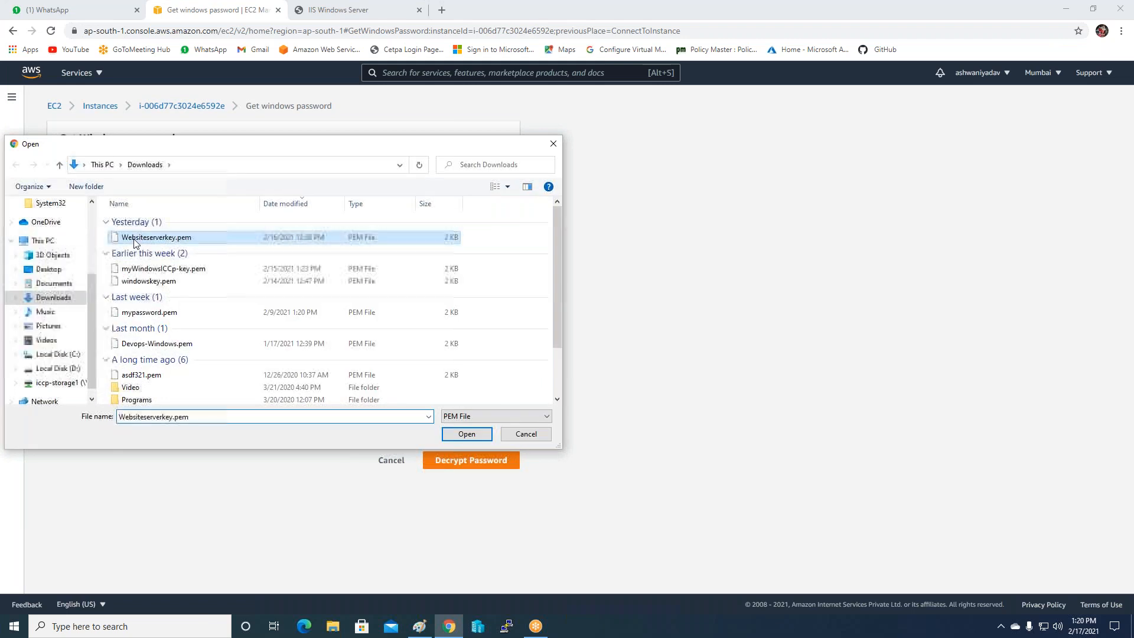
{"action": "left_click", "coordinate": [463, 433]}
{"action": "left_click", "coordinate": [467, 496]}
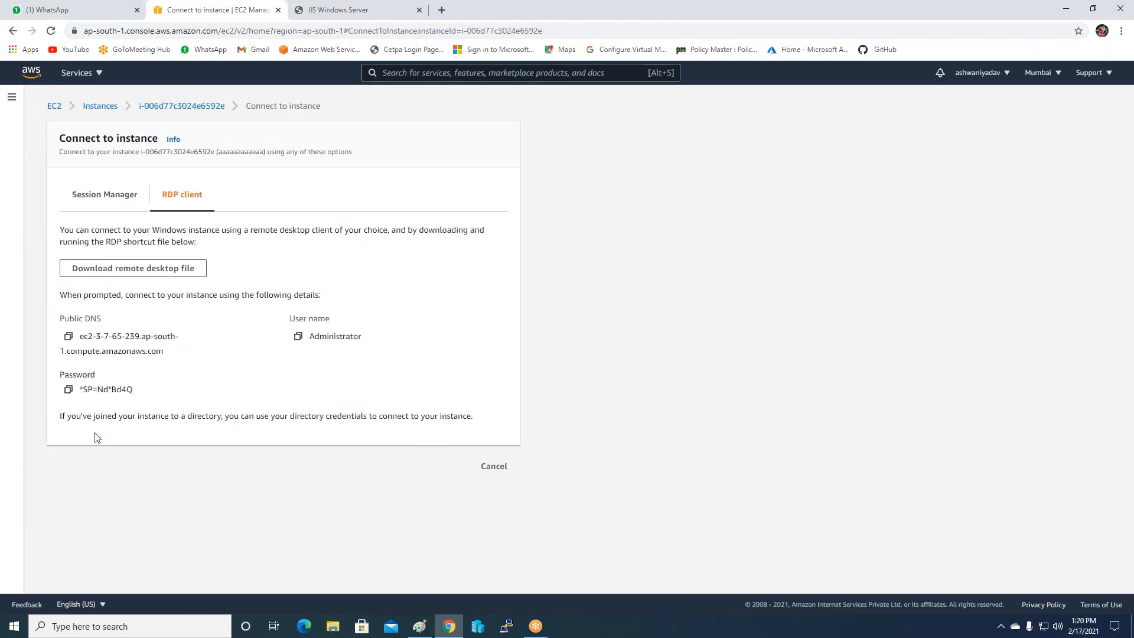
{"action": "left_click", "coordinate": [69, 390]}
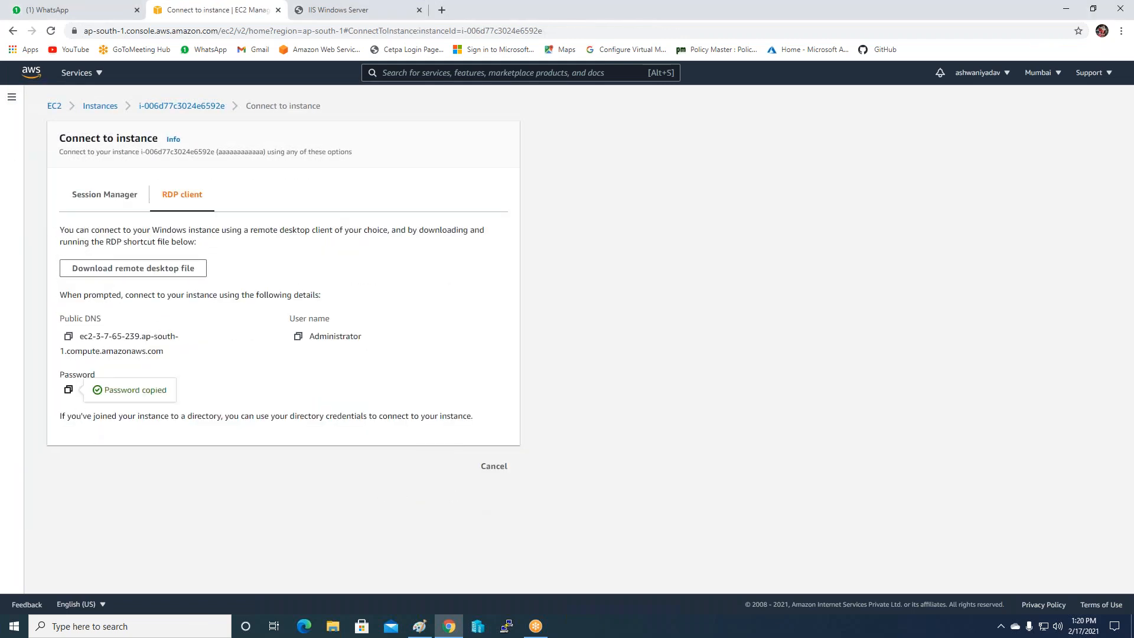
Download the remote desktop file and connect using the copied password, accepting the certificate.
{"action": "left_click", "coordinate": [108, 269]}
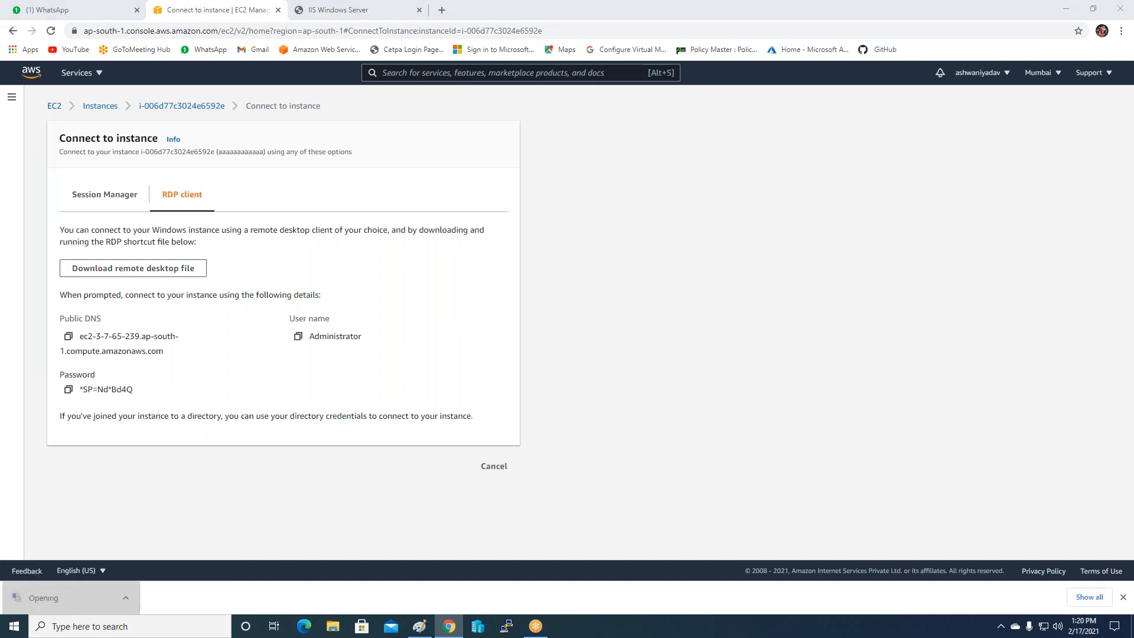
{"action": "left_click", "coordinate": [643, 378]}
{"action": "key", "text": "ctrl+v"}
{"action": "left_click", "coordinate": [546, 394]}
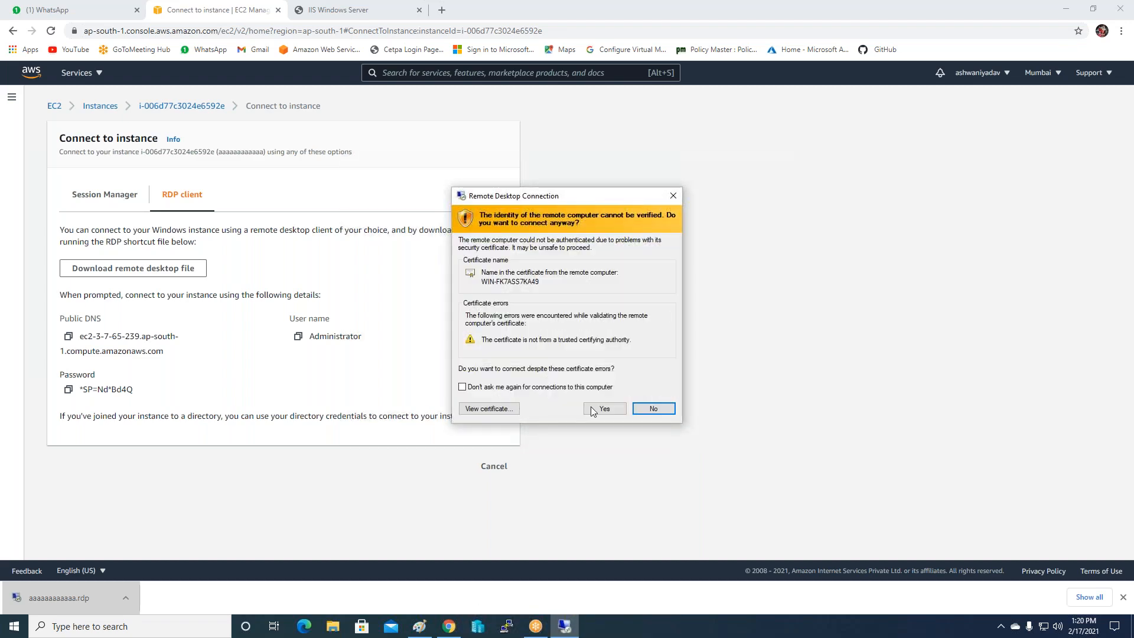
{"action": "left_click", "coordinate": [594, 407]}
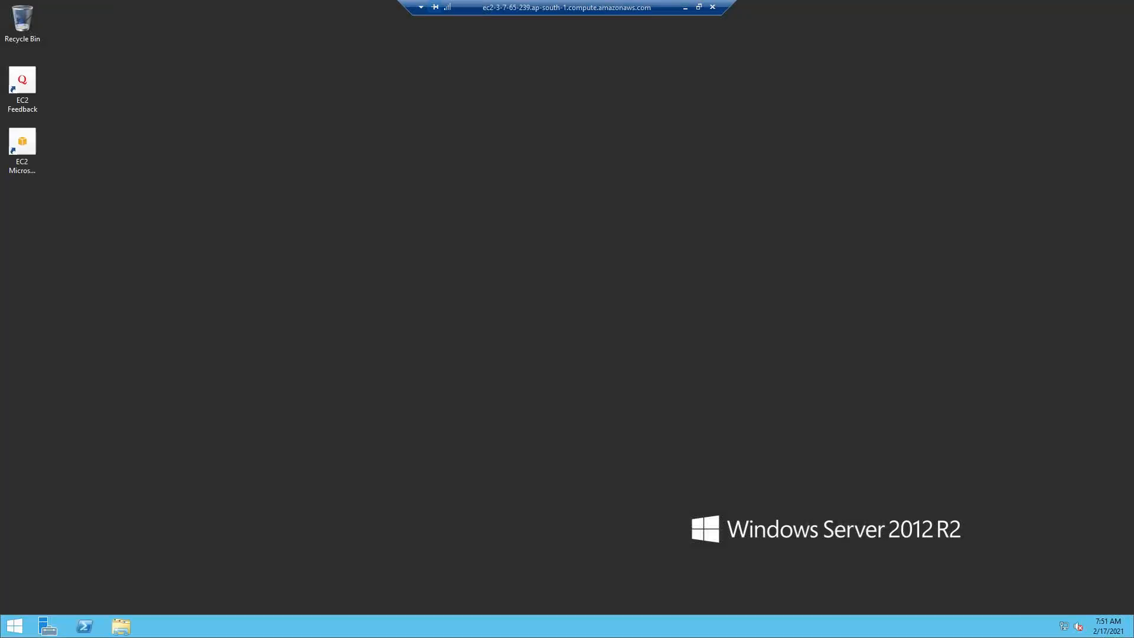
Open Server Manager's Add Roles and Features wizard and advance to server roles.
{"action": "left_click", "coordinate": [48, 628]}
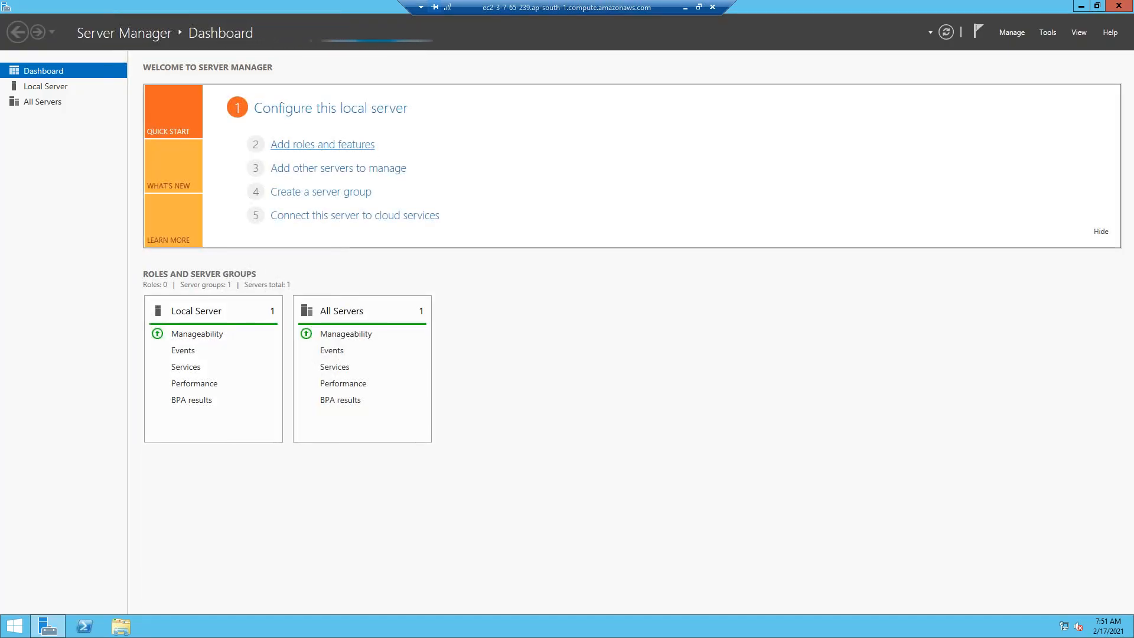
{"action": "left_click", "coordinate": [318, 145]}
{"action": "left_click", "coordinate": [683, 354]}
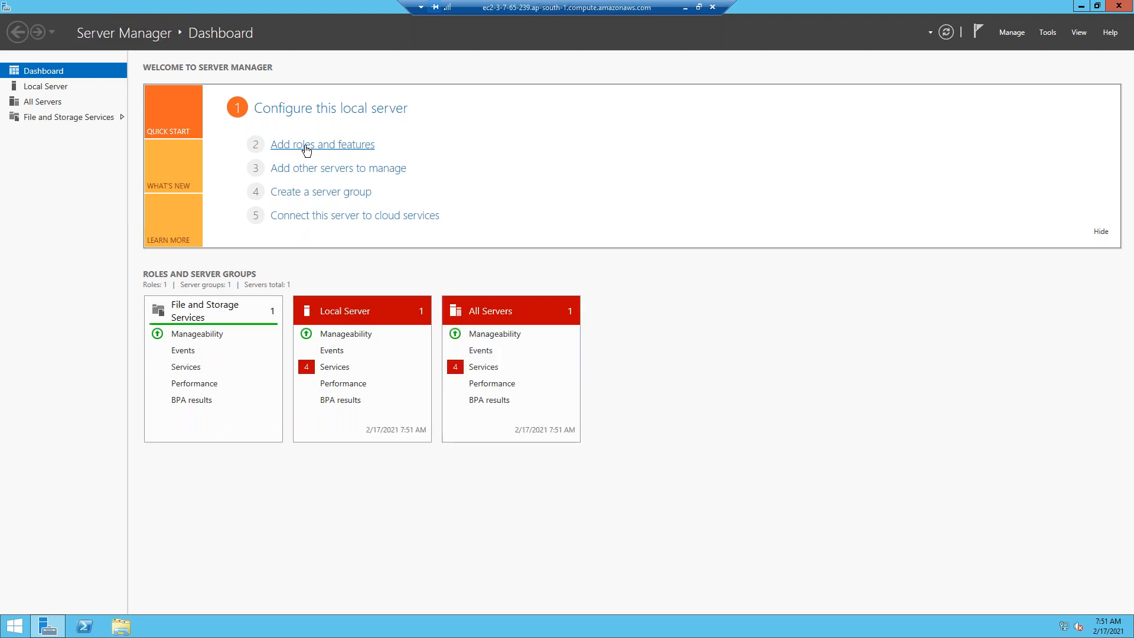
{"action": "left_click", "coordinate": [307, 148]}
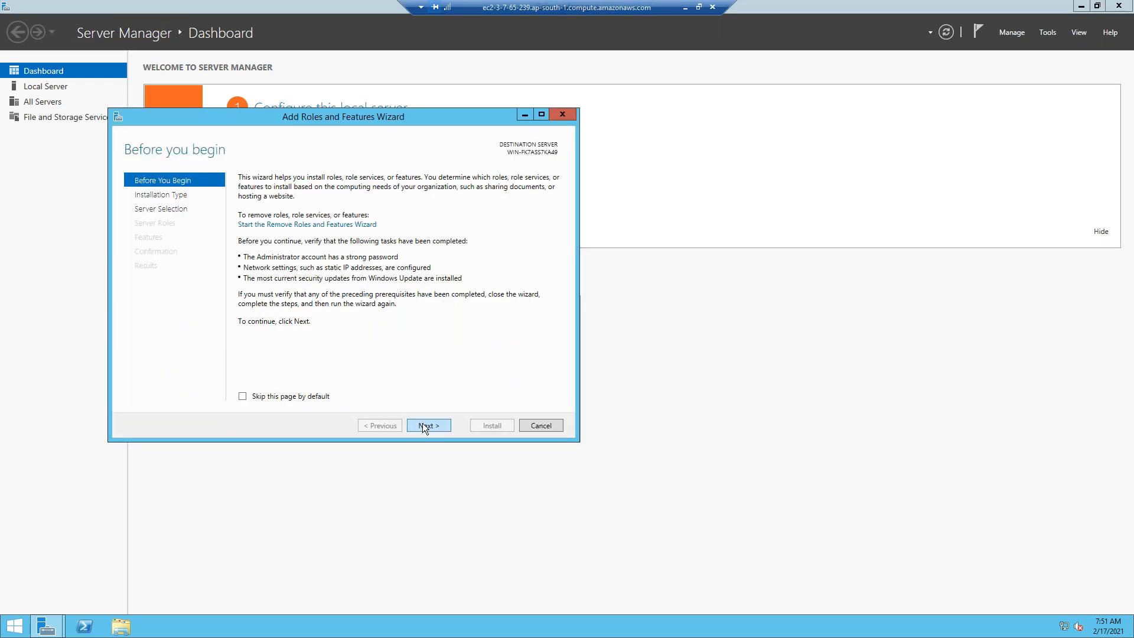
{"action": "left_click", "coordinate": [423, 425]}
{"action": "left_click", "coordinate": [423, 425]}
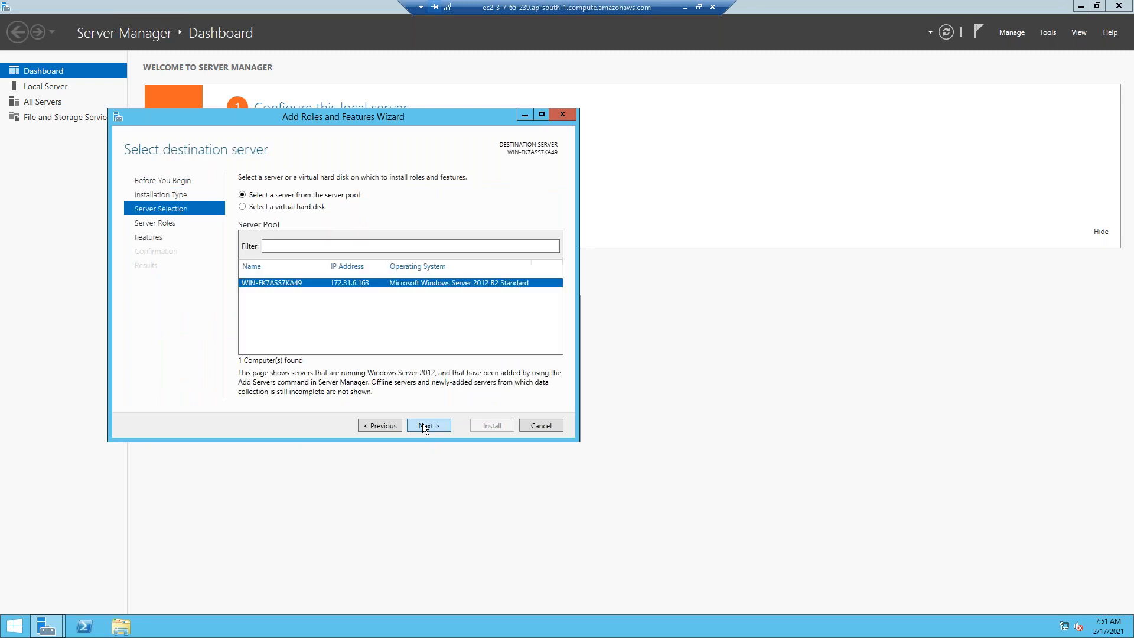
{"action": "left_click", "coordinate": [422, 425]}
Select Web Server (IIS) with its required features and start the installation.
{"action": "scroll", "coordinate": [405, 374], "scroll_direction": "down", "scroll_amount": 2}
{"action": "left_click", "coordinate": [257, 356]}
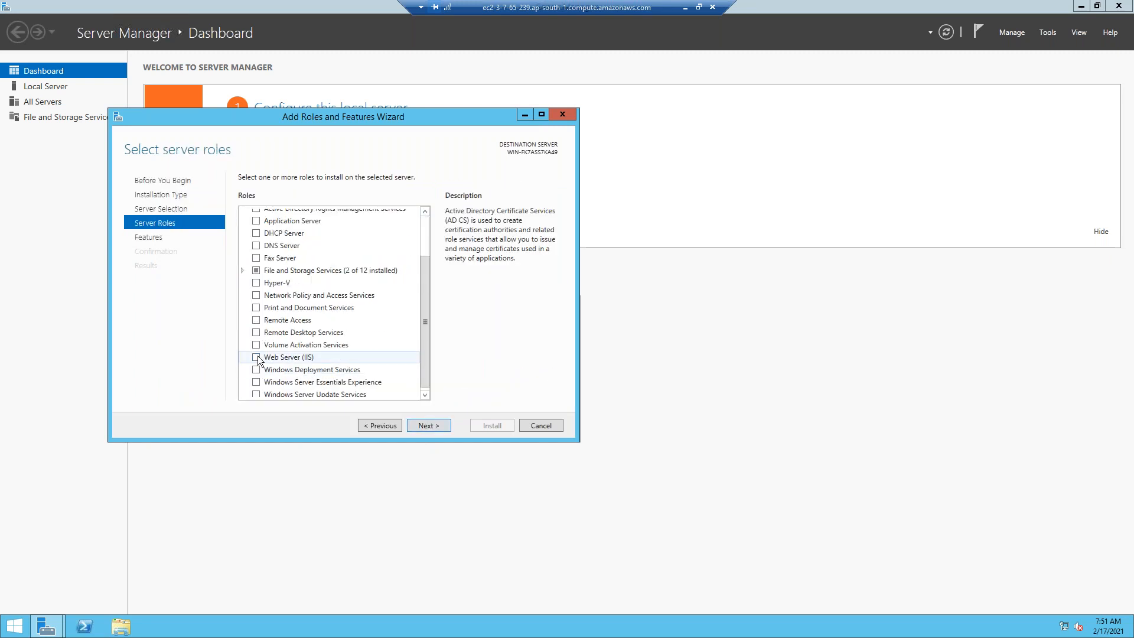
{"action": "left_click", "coordinate": [375, 375]}
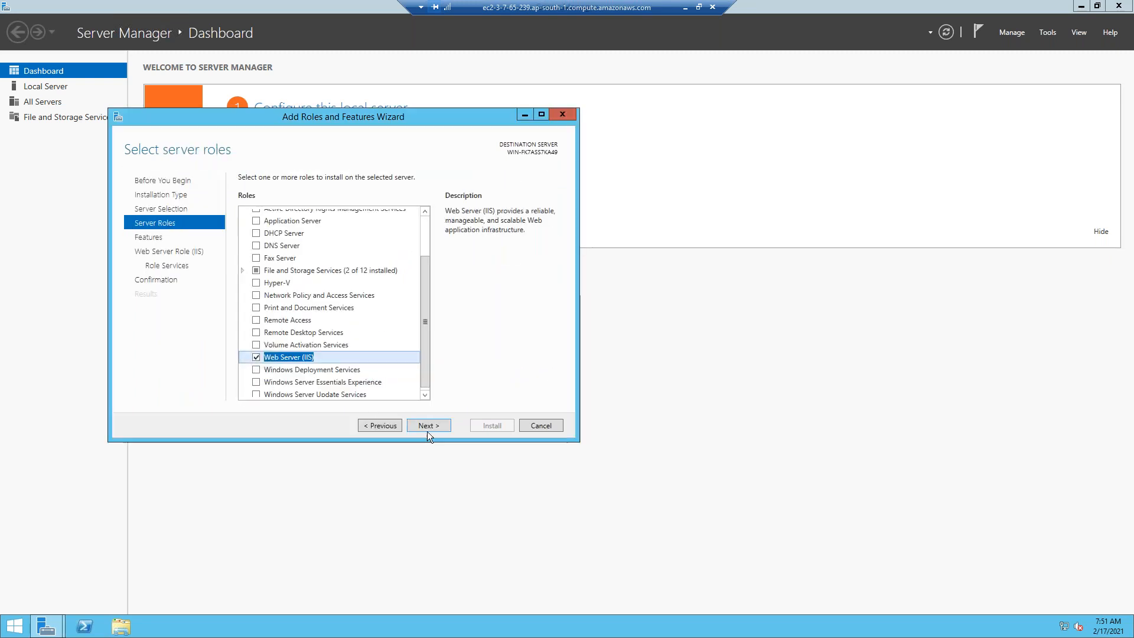
{"action": "left_click", "coordinate": [427, 424]}
{"action": "left_click", "coordinate": [428, 424]}
{"action": "left_click", "coordinate": [428, 425]}
{"action": "left_click", "coordinate": [428, 424]}
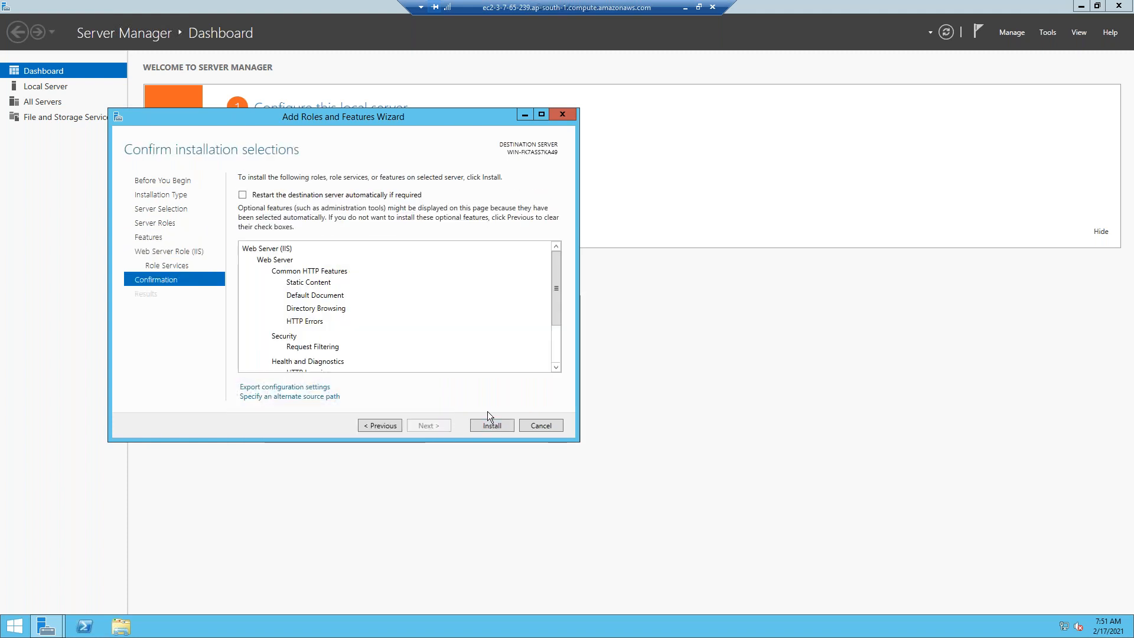
{"action": "left_click", "coordinate": [485, 430]}
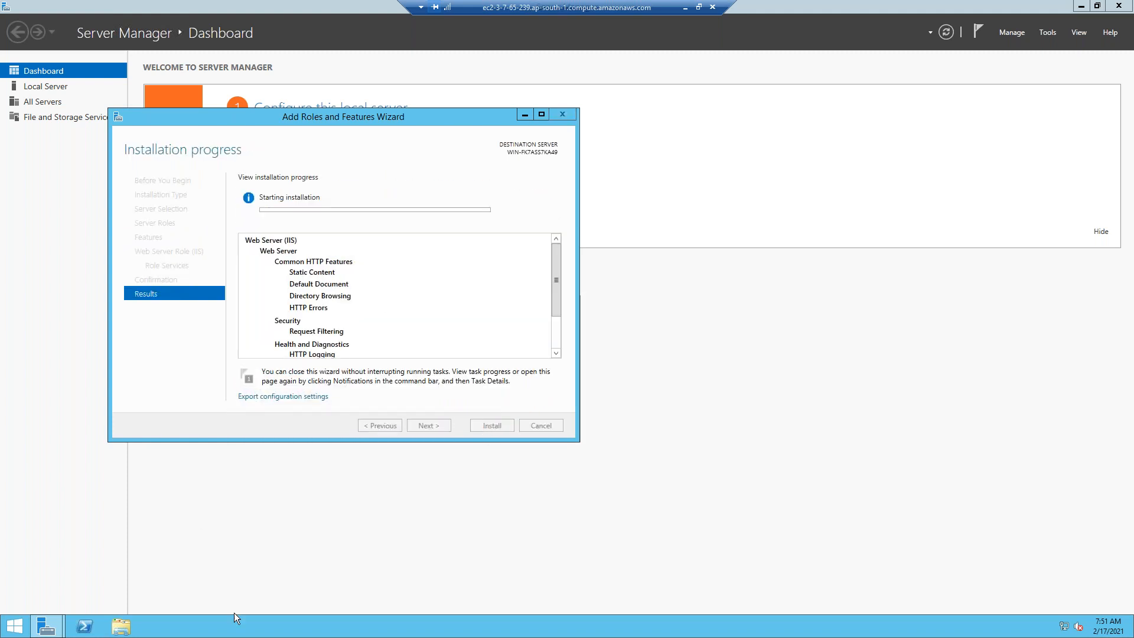
{"action": "left_click", "coordinate": [121, 631]}
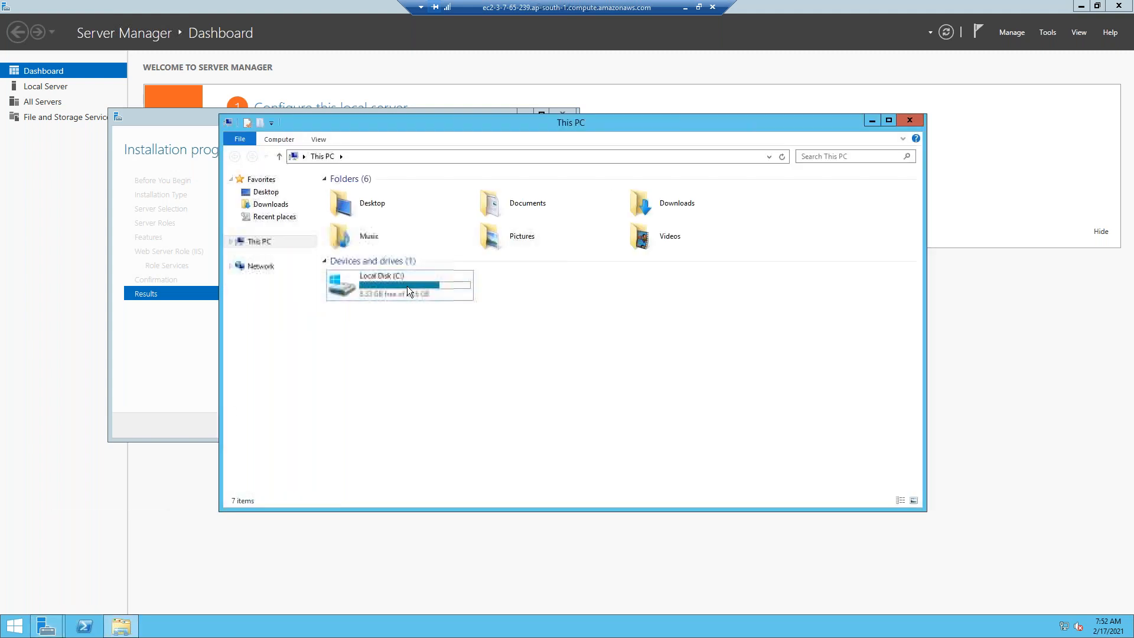
Browse to C:\inetpub\wwwroot and select the iis-85 image file.
{"action": "double_click", "coordinate": [407, 286]}
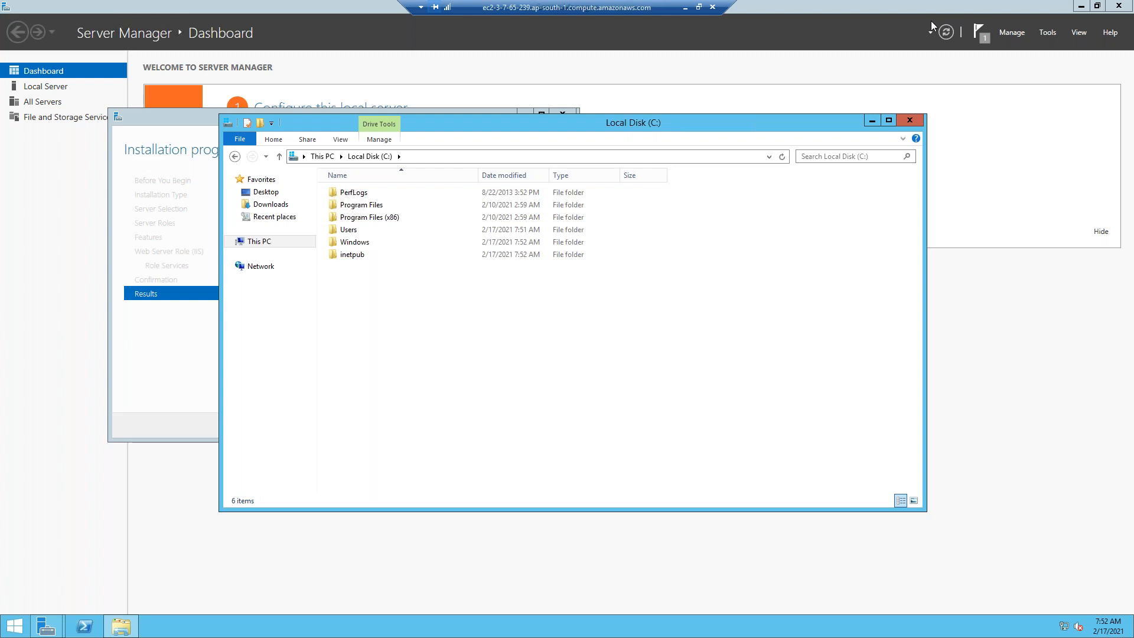
{"action": "double_click", "coordinate": [352, 254]}
{"action": "double_click", "coordinate": [357, 245]}
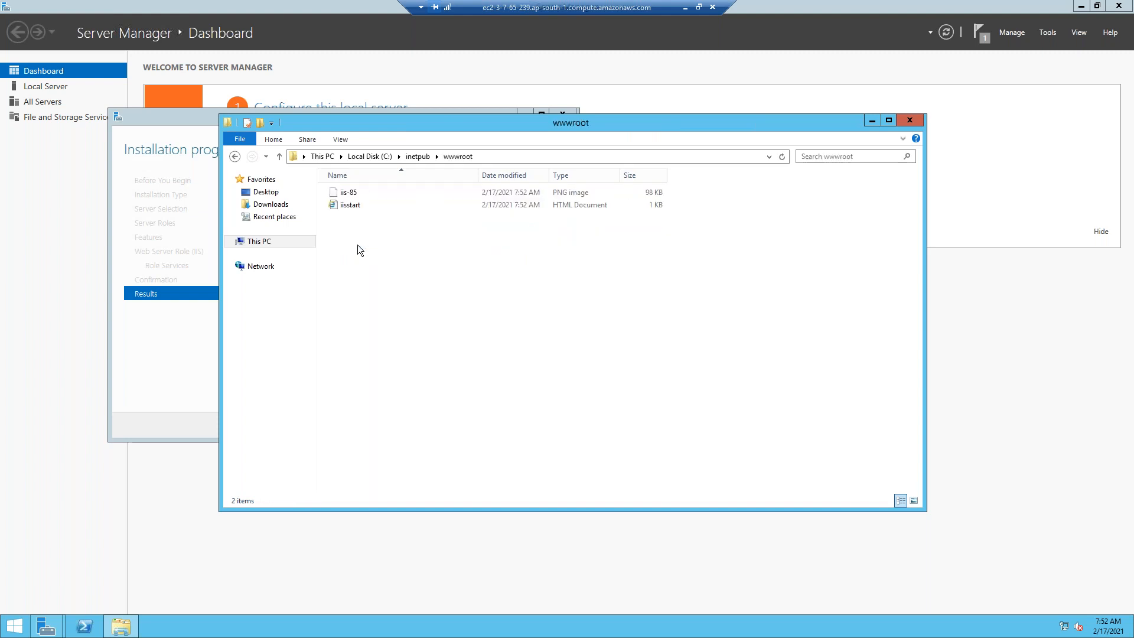
{"action": "left_click", "coordinate": [349, 195]}
Open iis-85 in Paint and write 'MY webserver' and 'Welcome to india' in a text box.
{"action": "double_click", "coordinate": [350, 195]}
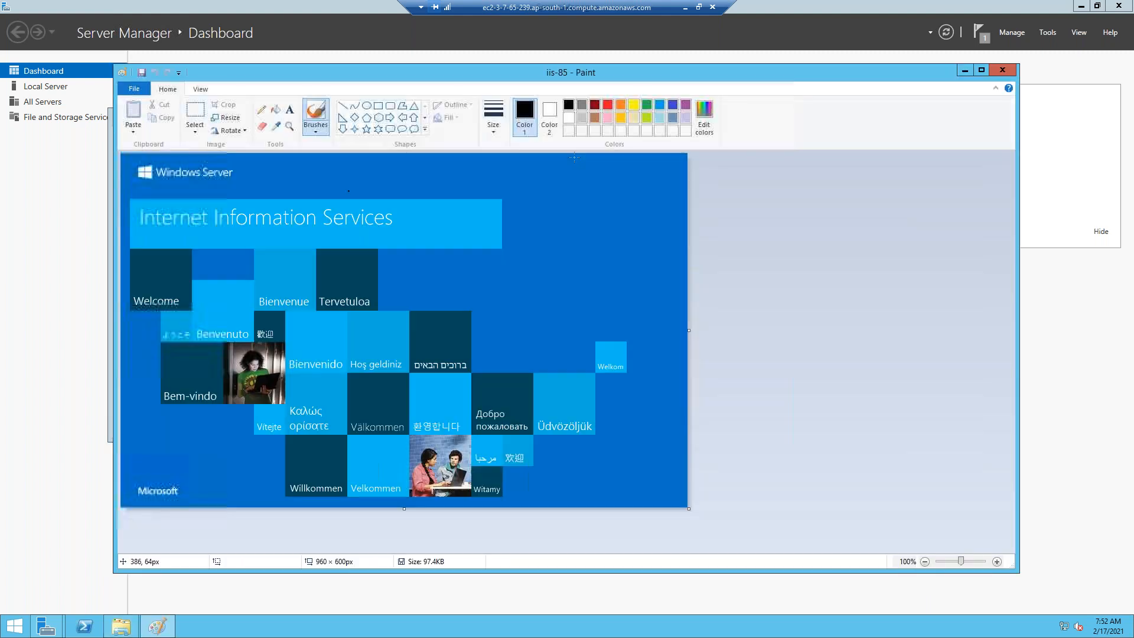
{"action": "left_click", "coordinate": [295, 109]}
{"action": "left_click", "coordinate": [286, 159]}
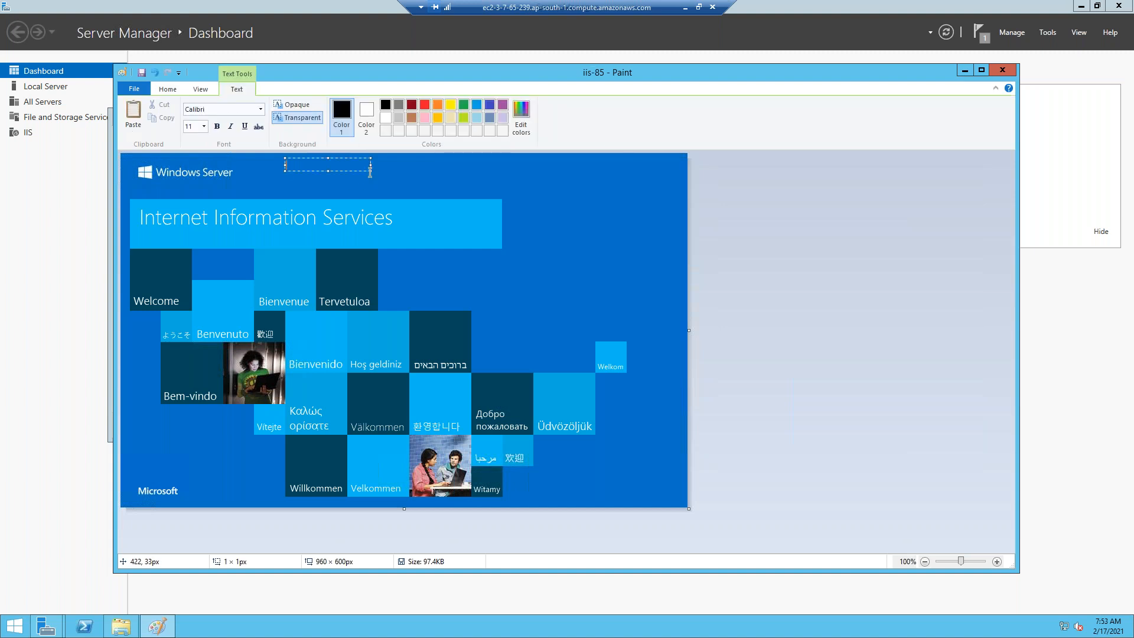
{"action": "left_click_drag", "start_coordinate": [372, 169], "coordinate": [563, 329]}
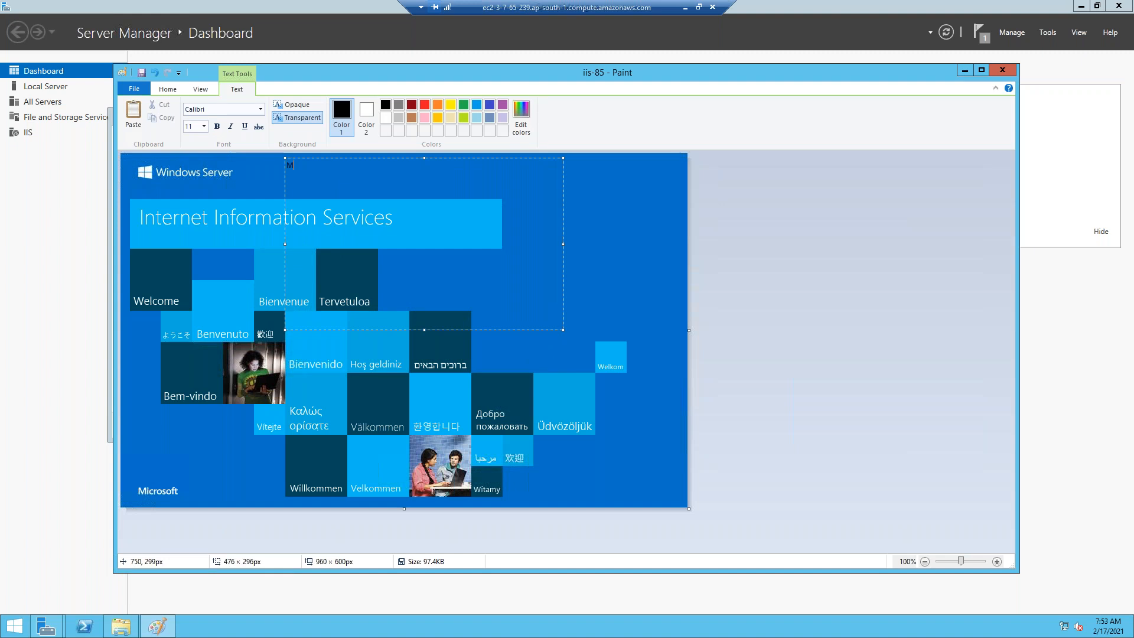
{"action": "type", "text": "MY webserver"}
{"action": "key", "text": "Return"}
{"action": "type", "text": "Welcome to india"}
Make all the text much larger and bold, then apply it to the image.
{"action": "key", "text": "ctrl+a"}
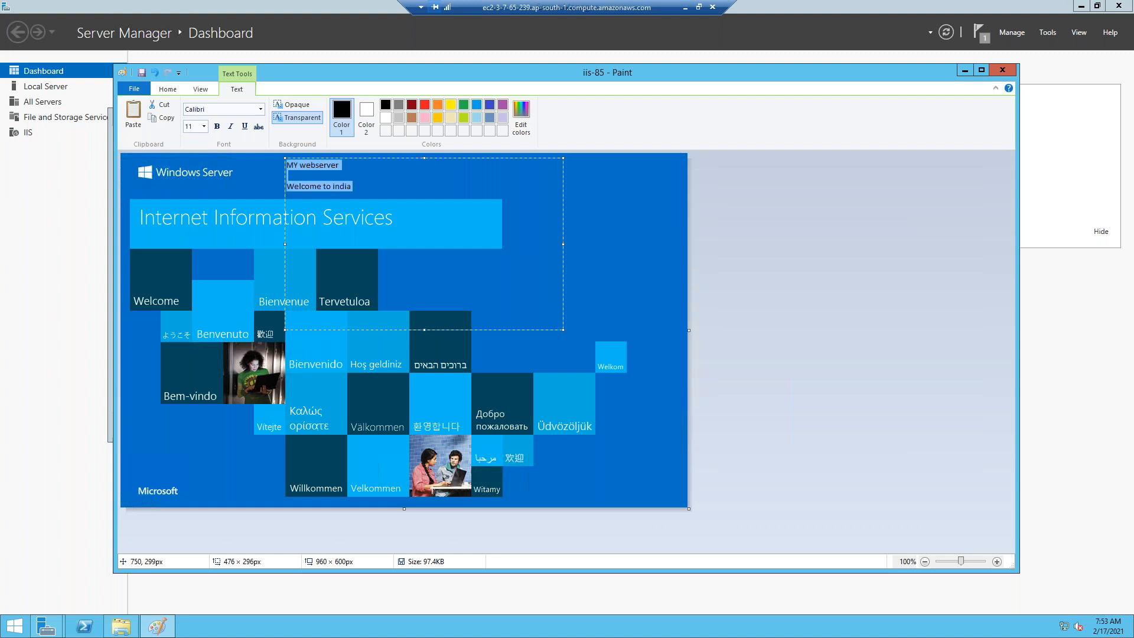
{"action": "left_click", "coordinate": [204, 126]}
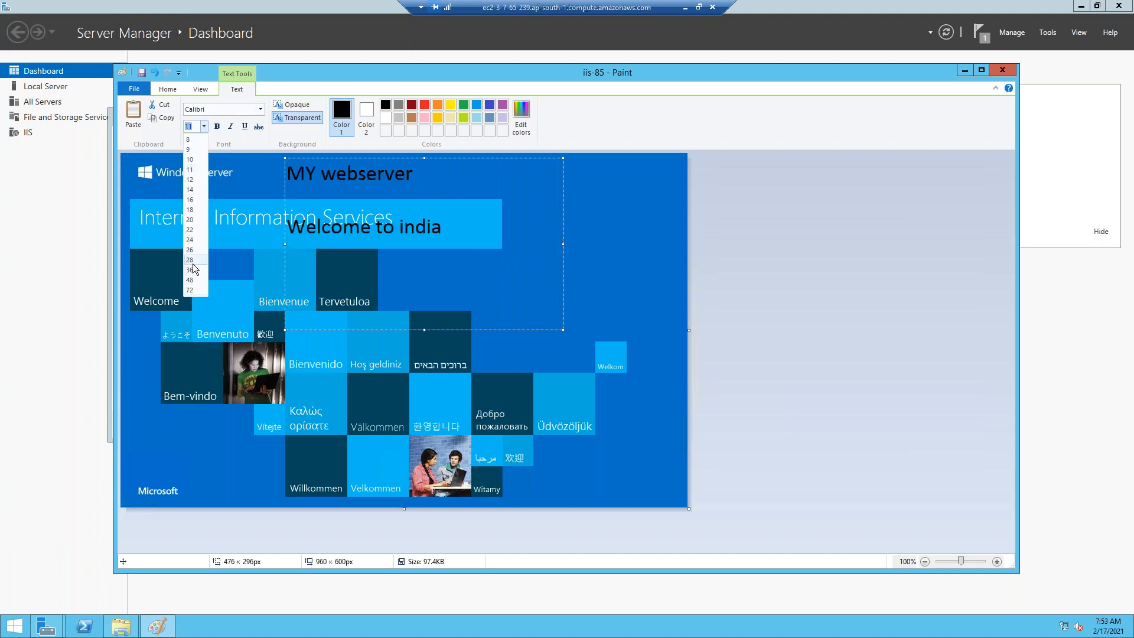
{"action": "left_click", "coordinate": [190, 269]}
{"action": "key", "text": "ctrl+a"}
{"action": "left_click", "coordinate": [216, 126]}
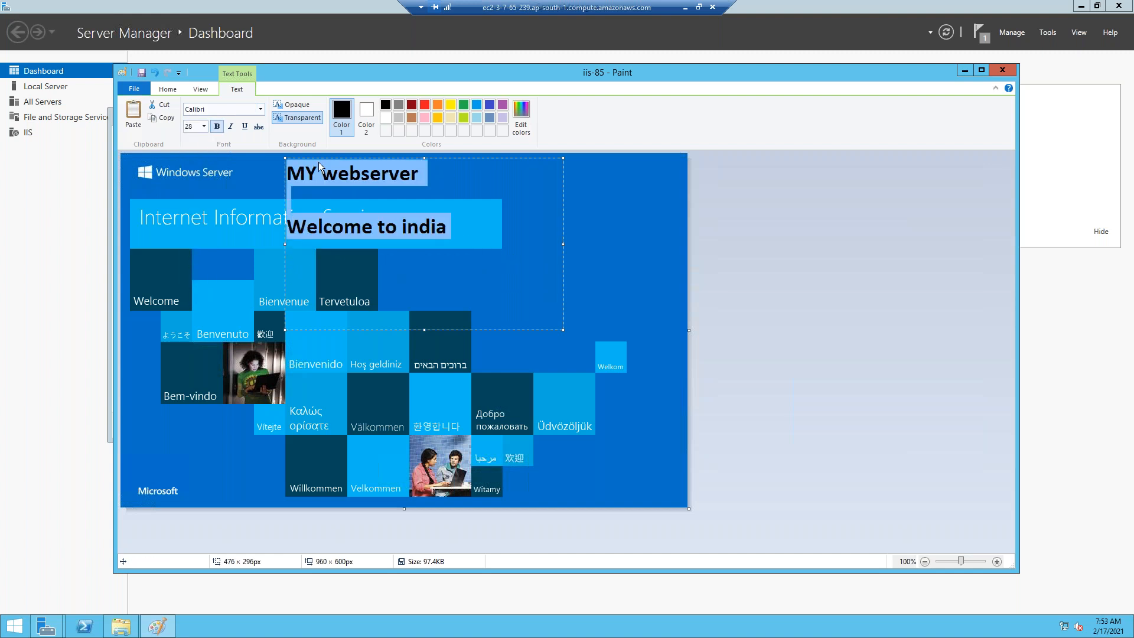
{"action": "left_click", "coordinate": [650, 263]}
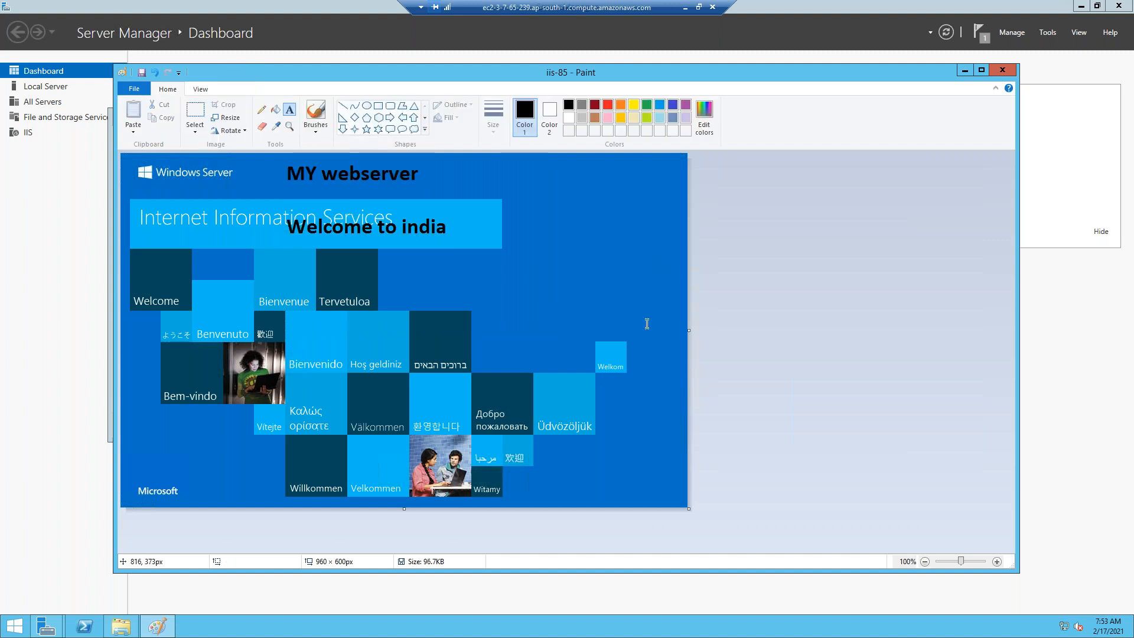
Save iis-85, close the wwwroot window, and disconnect the Remote Desktop session.
{"action": "left_click", "coordinate": [1003, 69]}
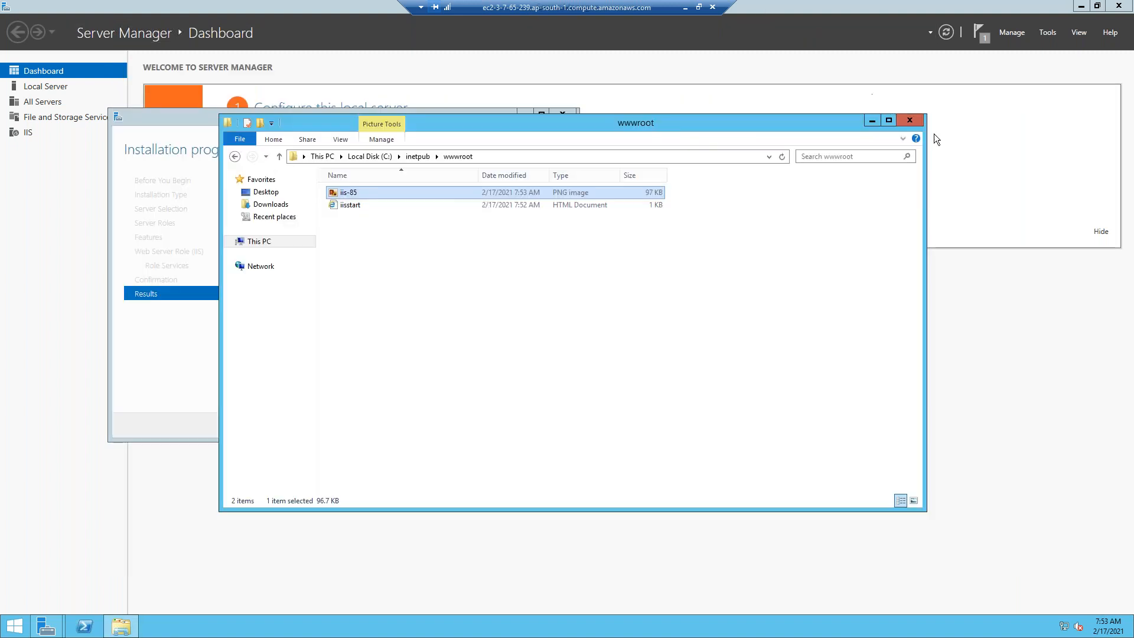
{"action": "left_click", "coordinate": [909, 120]}
{"action": "left_click", "coordinate": [712, 7]}
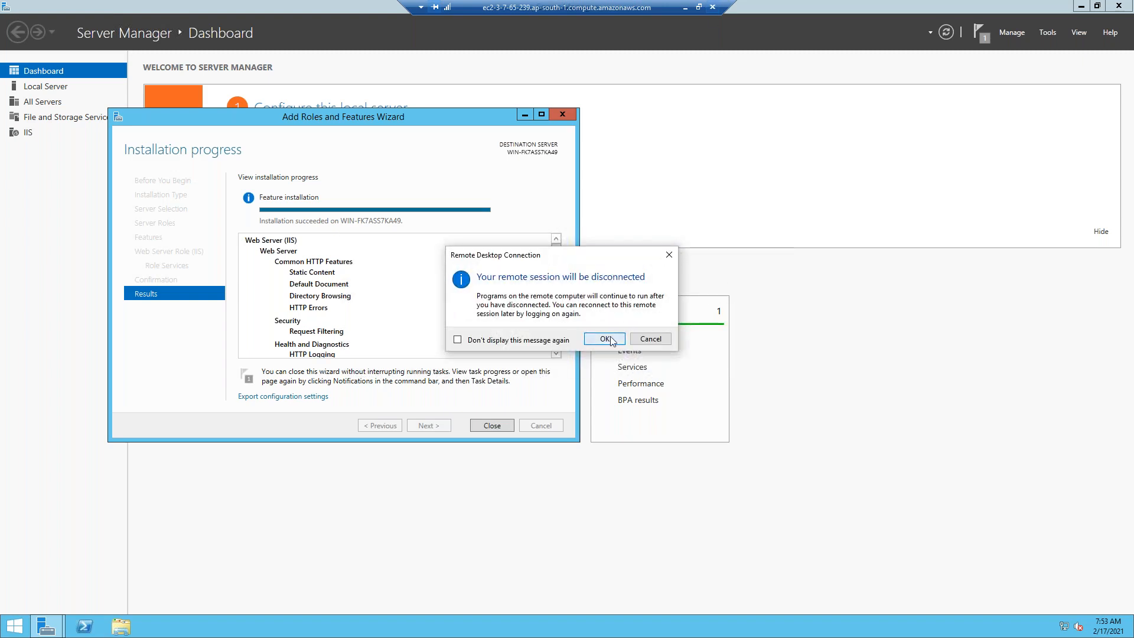
{"action": "left_click", "coordinate": [610, 340]}
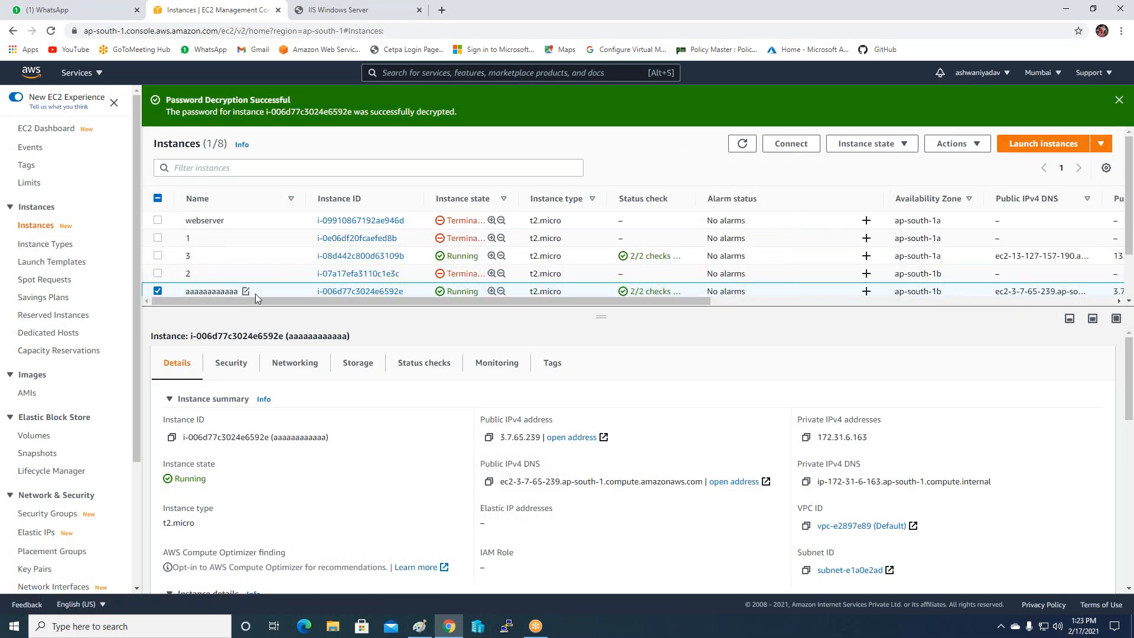
Create an image named myAMI2 from the aaaaaaaaaaaa instance.
{"action": "left_click", "coordinate": [952, 144]}
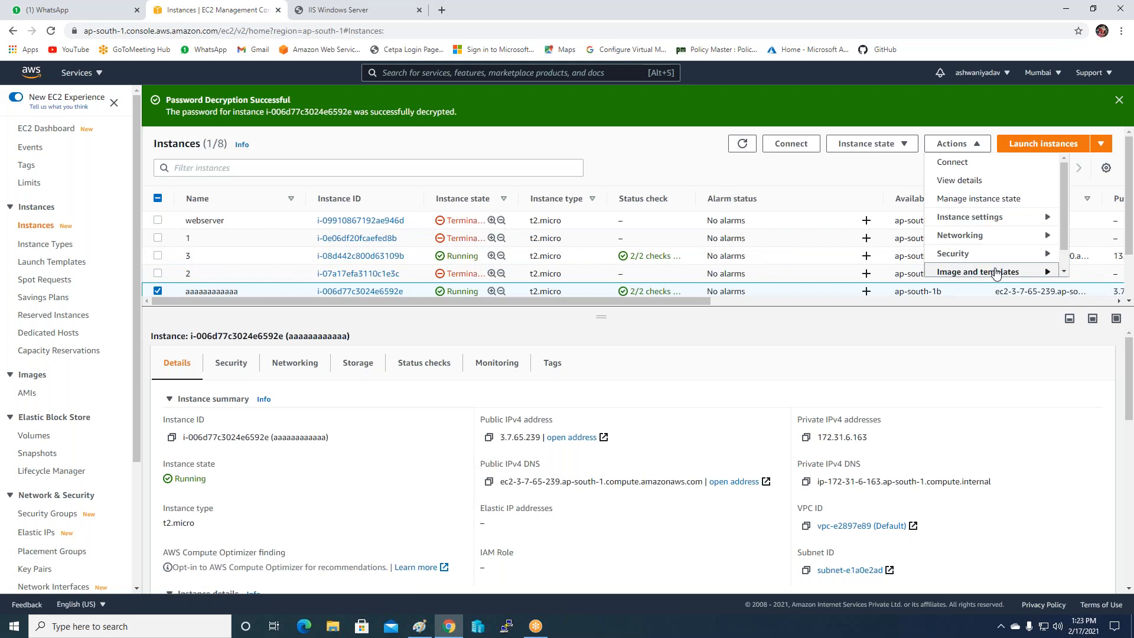
{"action": "left_click", "coordinate": [996, 273]}
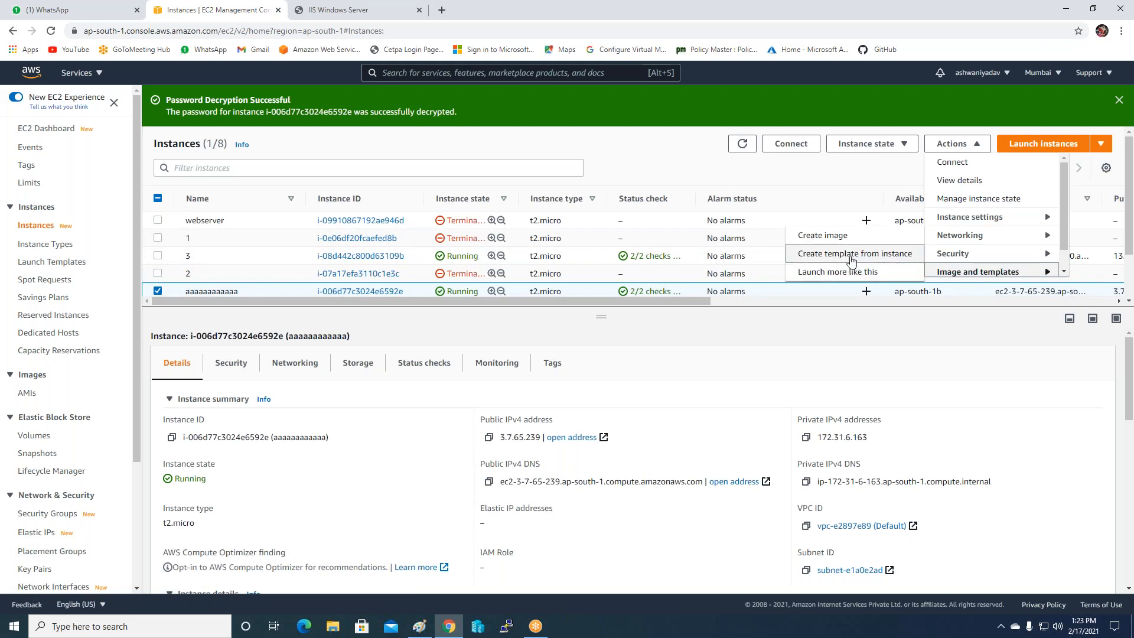
{"action": "left_click", "coordinate": [830, 235]}
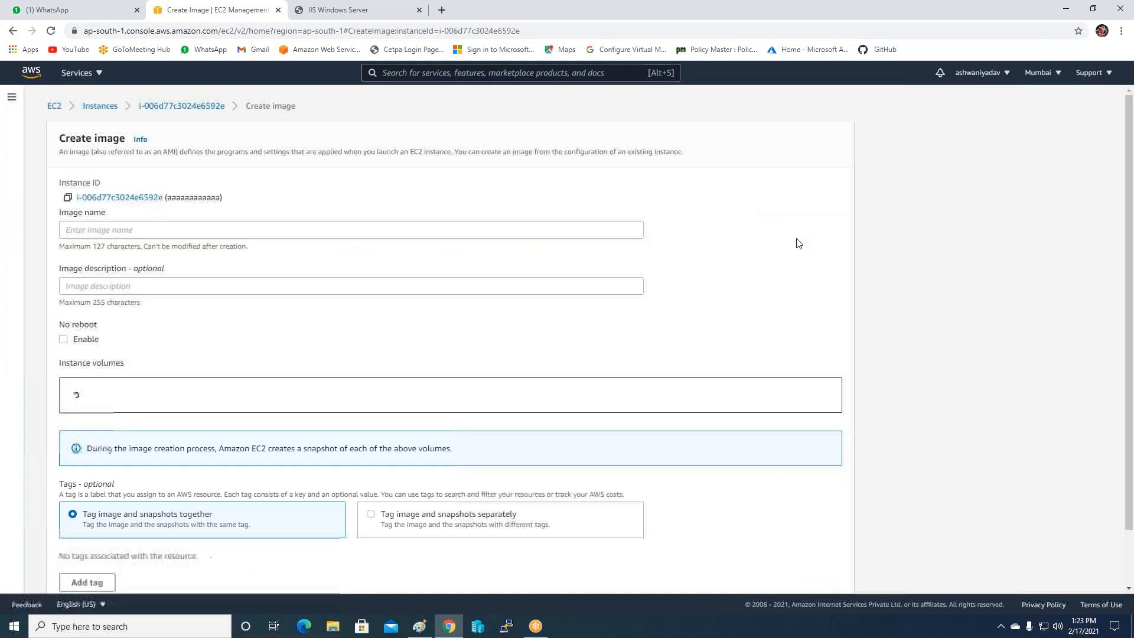
{"action": "left_click", "coordinate": [245, 229]}
{"action": "type", "text": "m"}
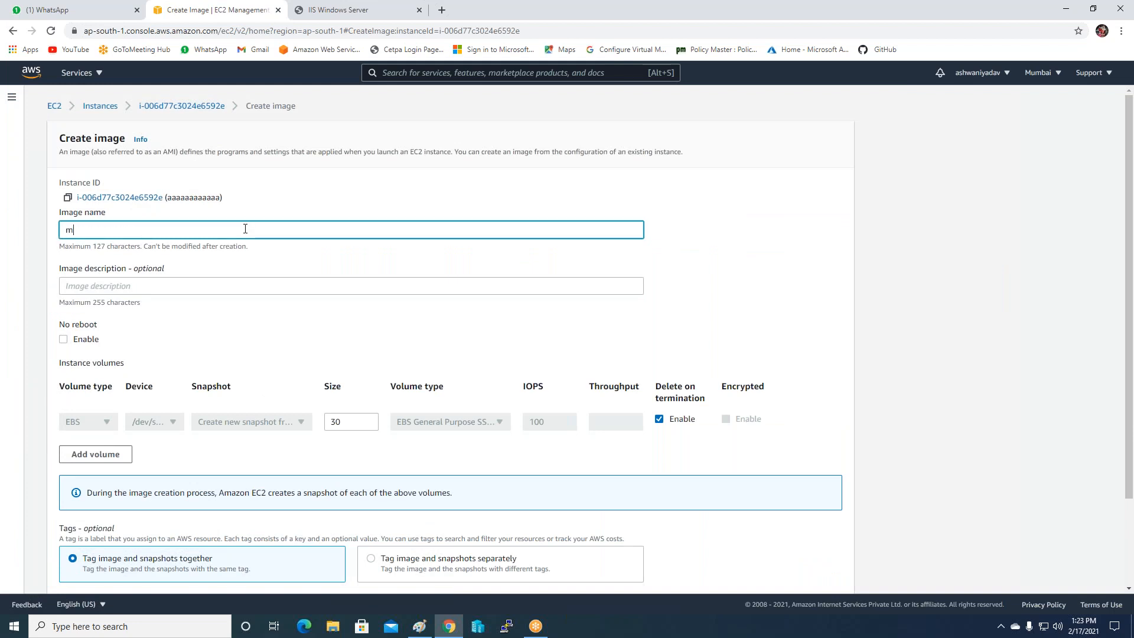
{"action": "type", "text": "yAMI2"}
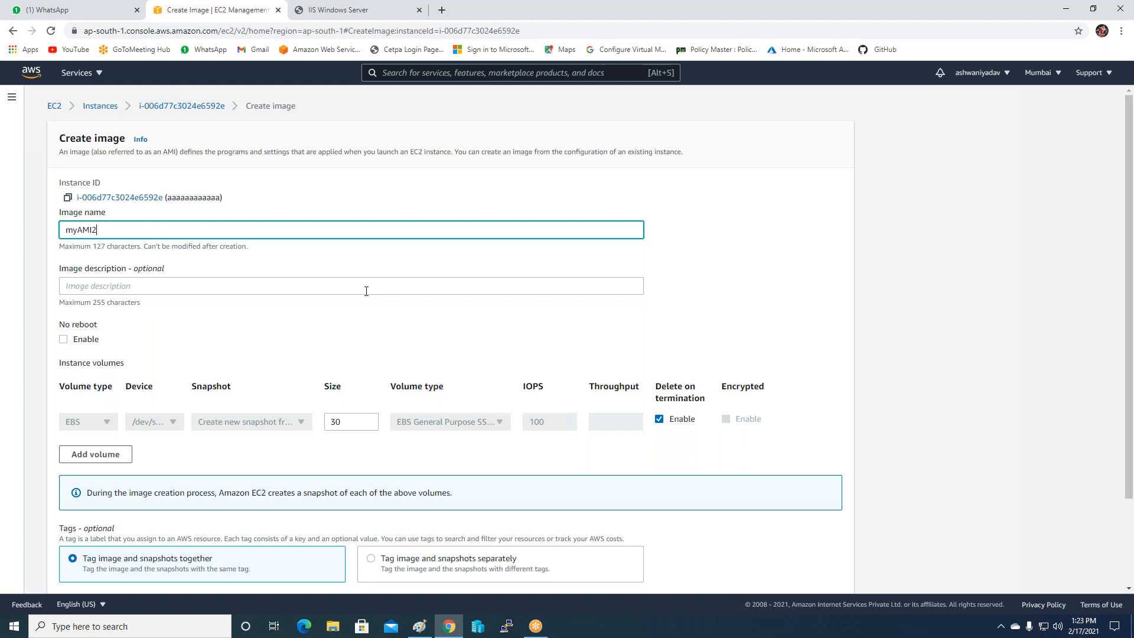
{"action": "scroll", "coordinate": [366, 289], "scroll_direction": "down", "scroll_amount": 3}
{"action": "left_click", "coordinate": [807, 573]}
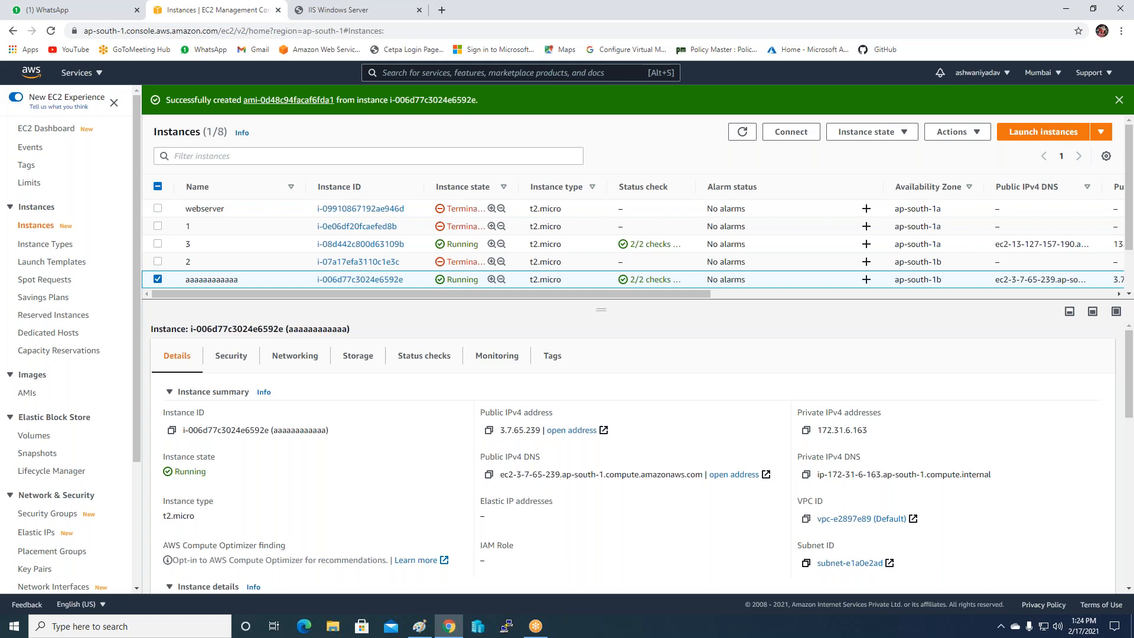
Refresh and open the owned AMIs list to confirm myAMI2 is still pending.
{"action": "scroll", "coordinate": [653, 228], "scroll_direction": "down", "scroll_amount": 1}
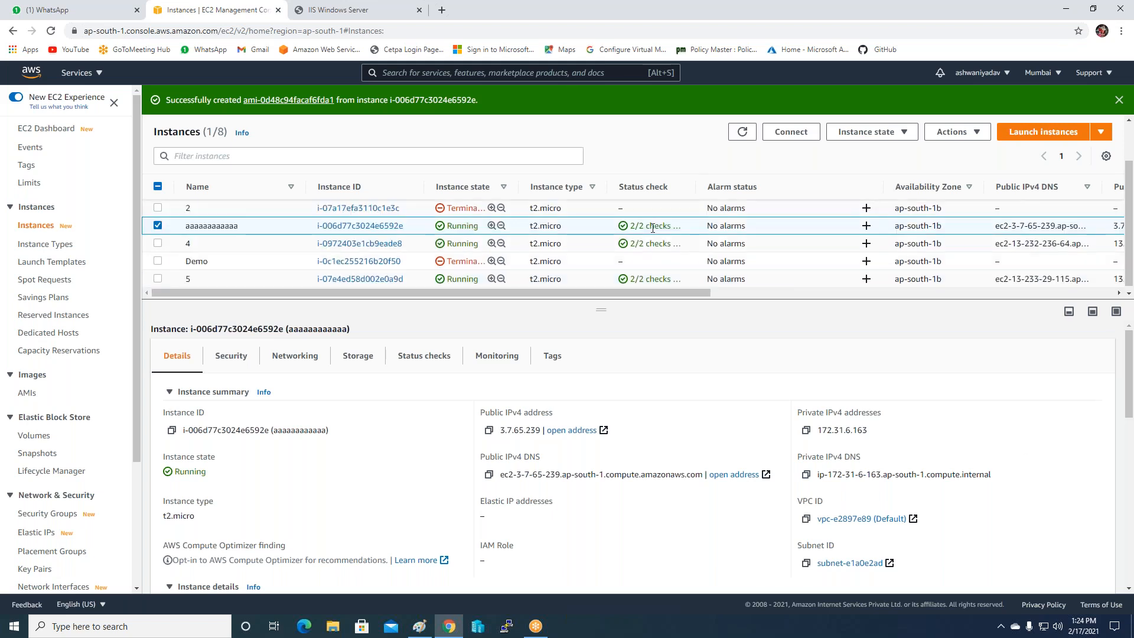
{"action": "scroll", "coordinate": [653, 228], "scroll_direction": "up", "scroll_amount": 1}
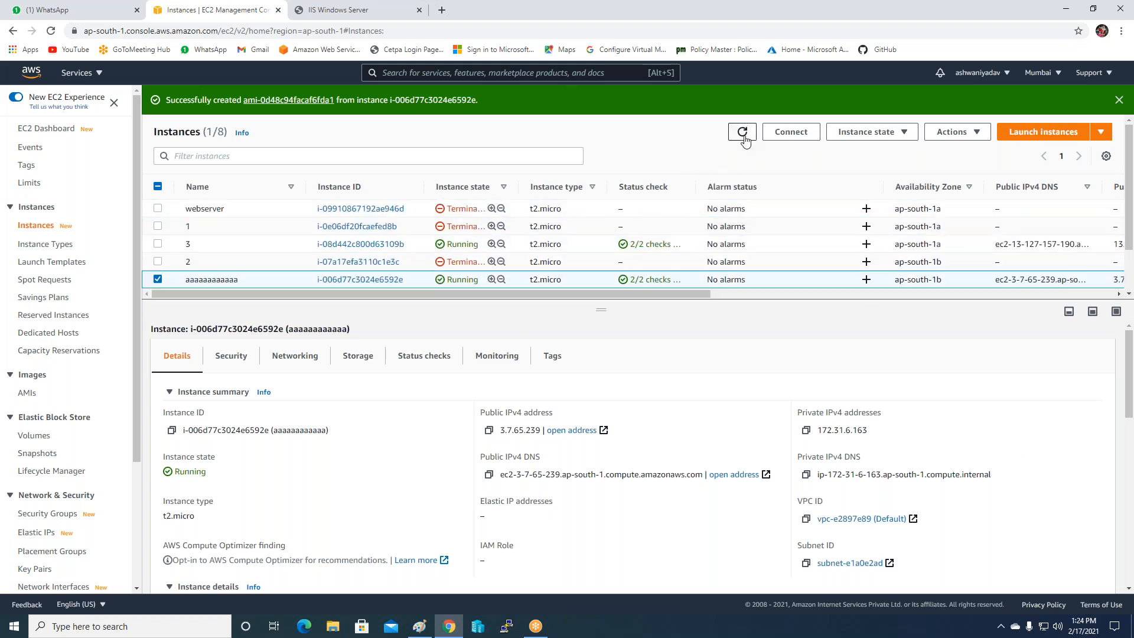
{"action": "left_click", "coordinate": [742, 131]}
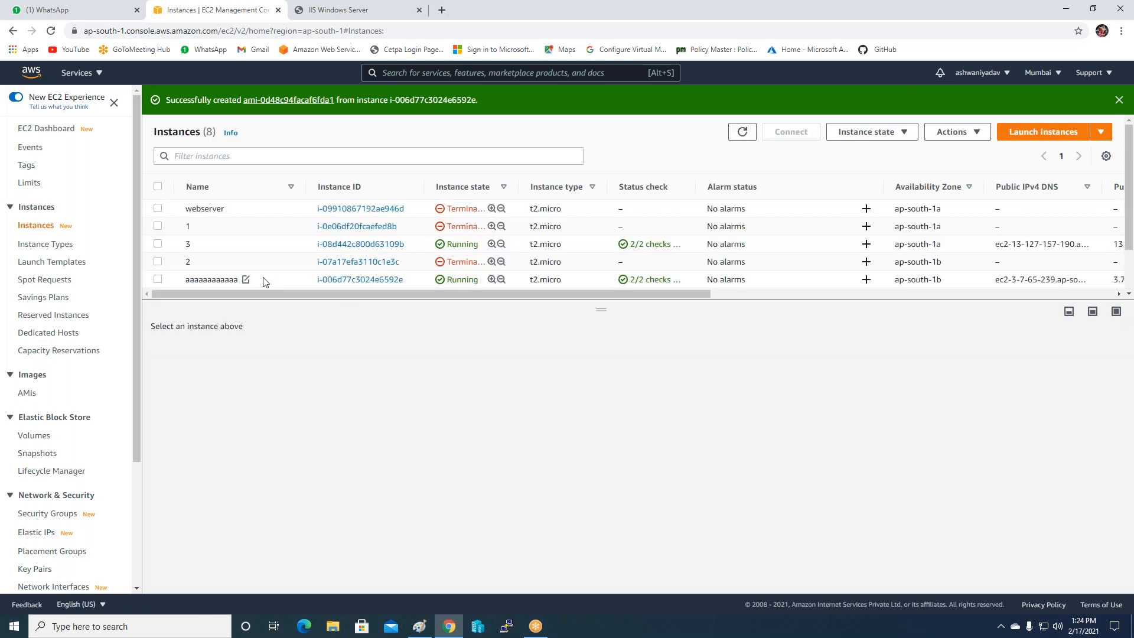
{"action": "left_click", "coordinate": [27, 393]}
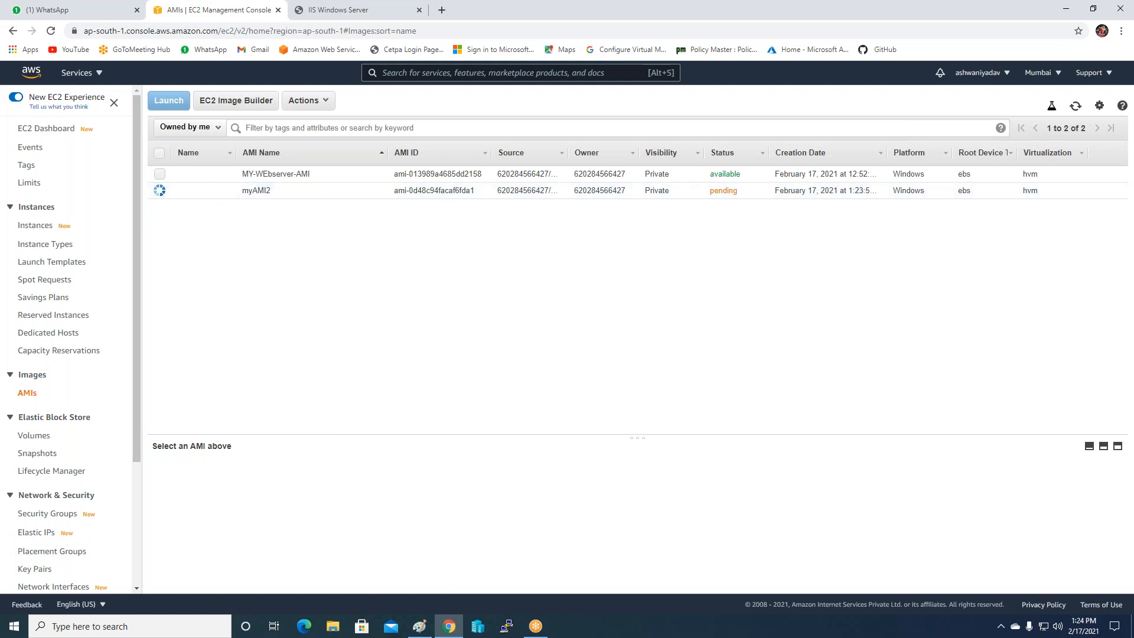
Go to Auto Scaling Launch Configurations and start a new launch configuration.
{"action": "left_click_drag", "start_coordinate": [137, 301], "coordinate": [126, 421]}
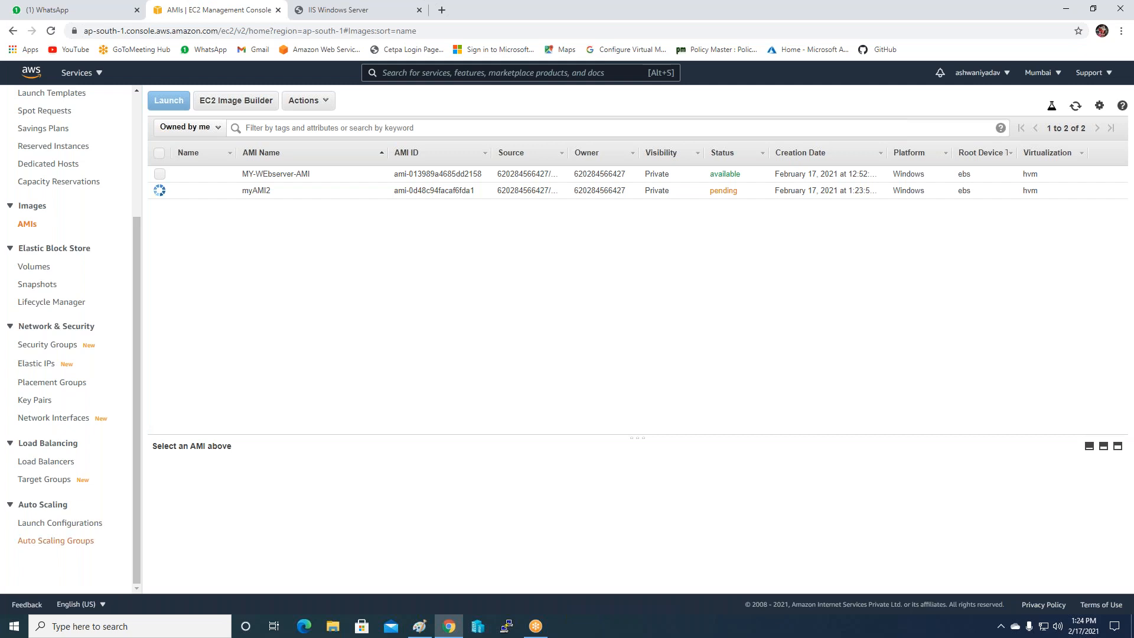
{"action": "left_click", "coordinate": [45, 524]}
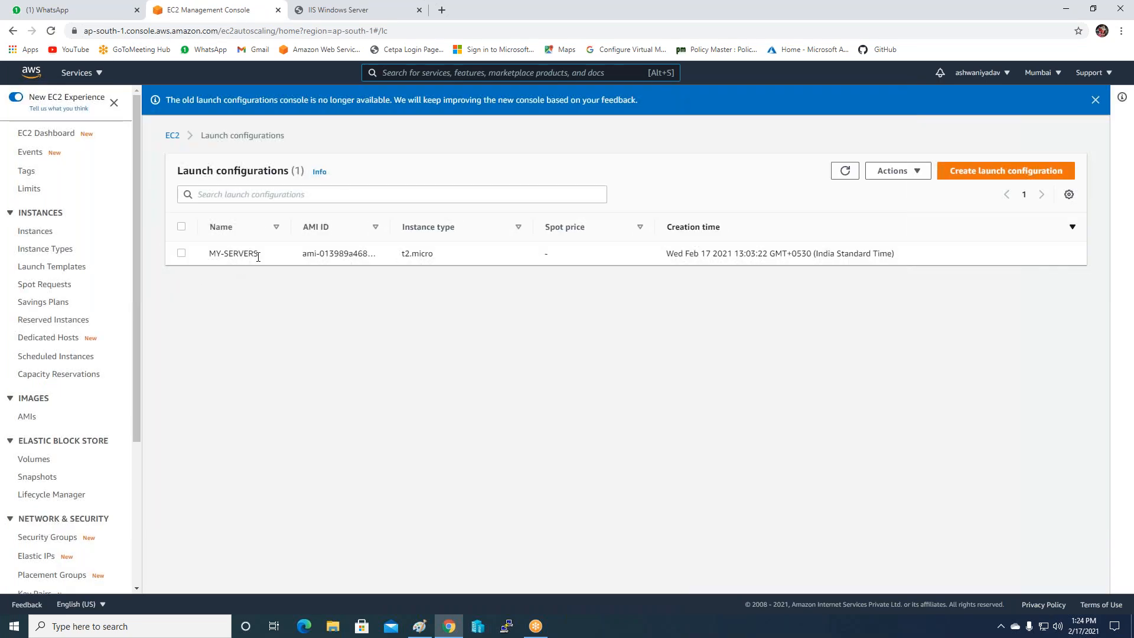
{"action": "left_click", "coordinate": [1026, 180]}
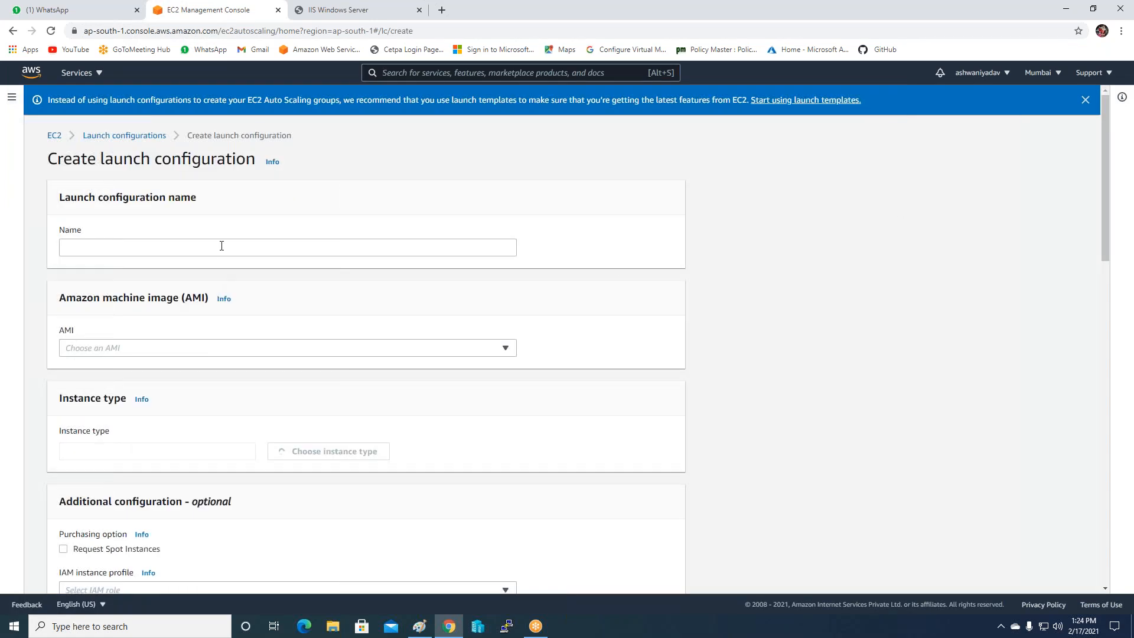
Enter MYwebsite2 as the launch configuration name.
{"action": "left_click", "coordinate": [221, 246]}
{"action": "type", "text": "MYwe"}
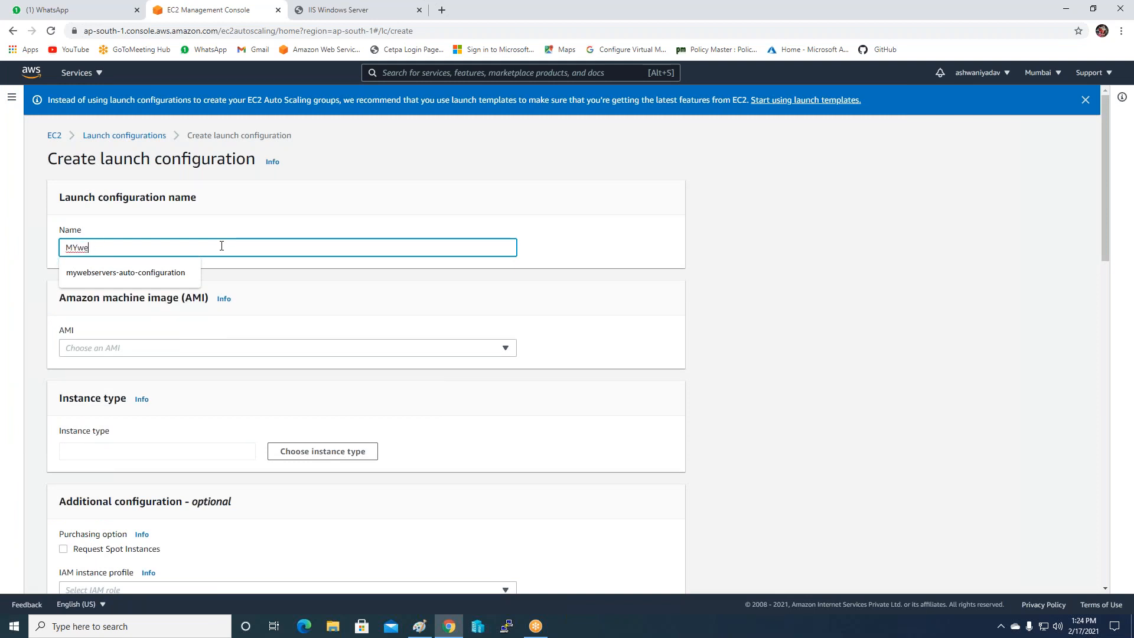
{"action": "type", "text": "bbsite"}
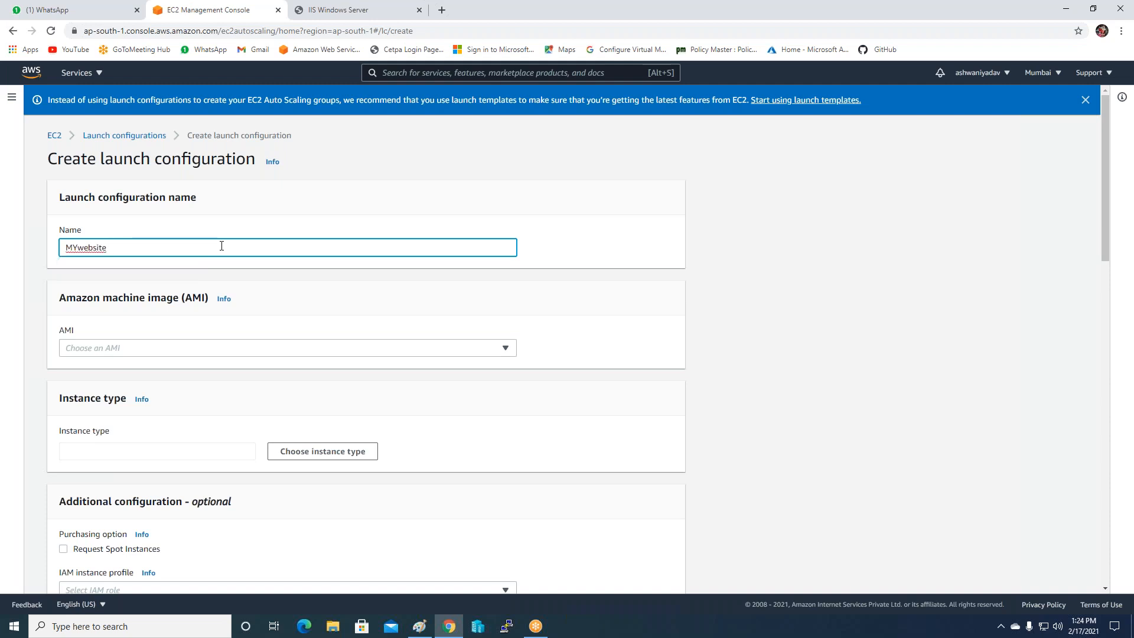
{"action": "type", "text": "2"}
{"action": "left_click", "coordinate": [861, 371]}
Search instance types for t2 and choose t2.micro.
{"action": "scroll", "coordinate": [861, 371], "scroll_direction": "down", "scroll_amount": 2}
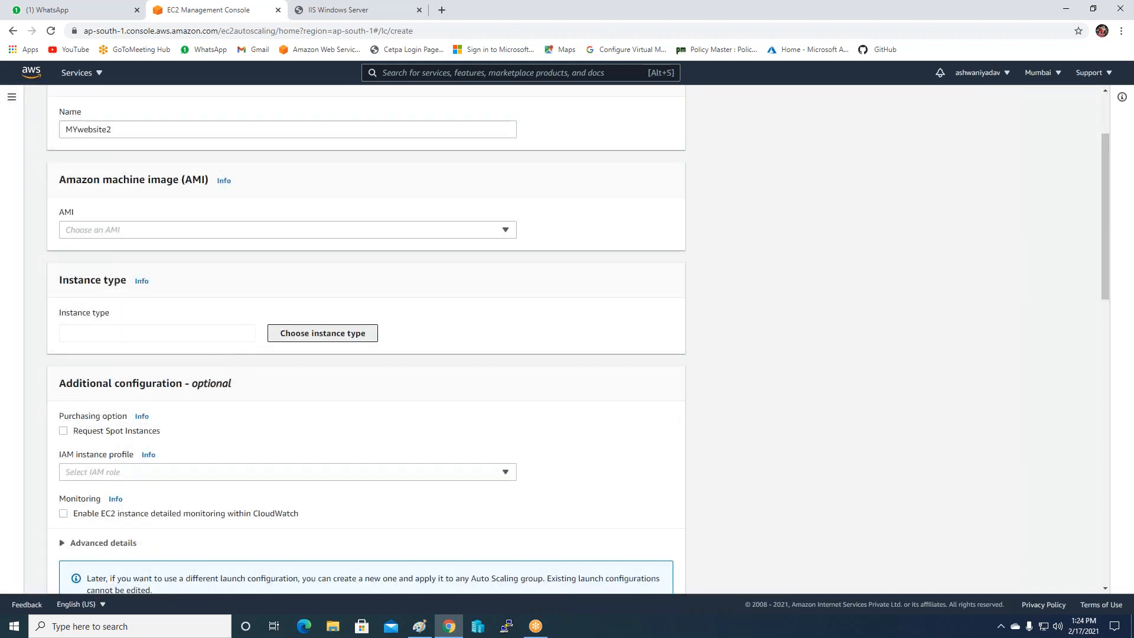
{"action": "left_click", "coordinate": [322, 333]}
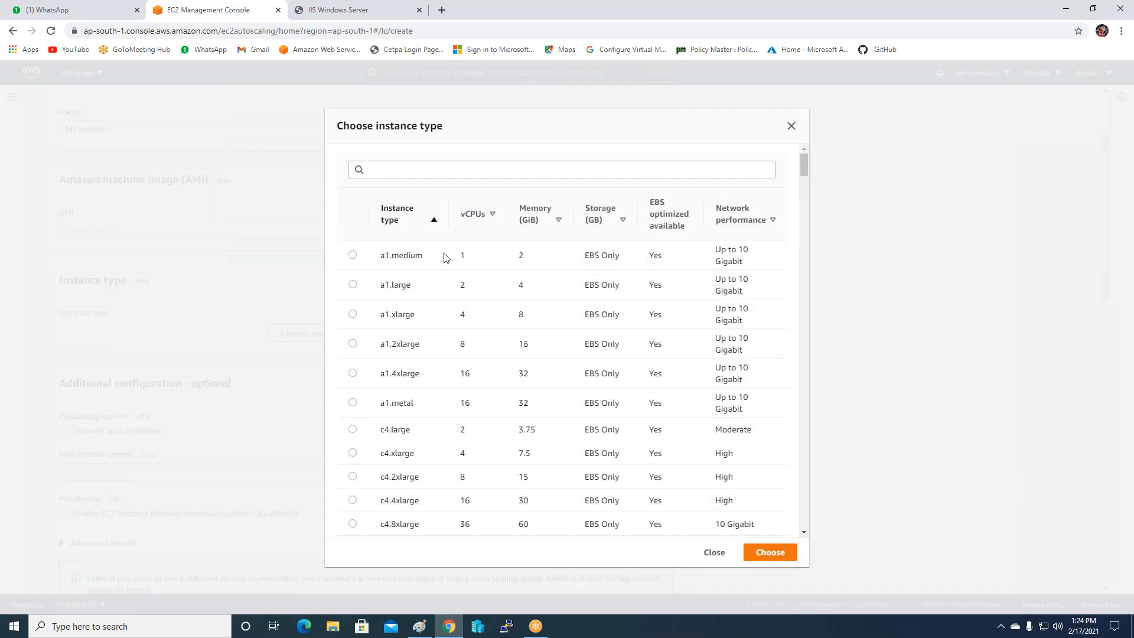
{"action": "left_click", "coordinate": [421, 175]}
{"action": "type", "text": "t"}
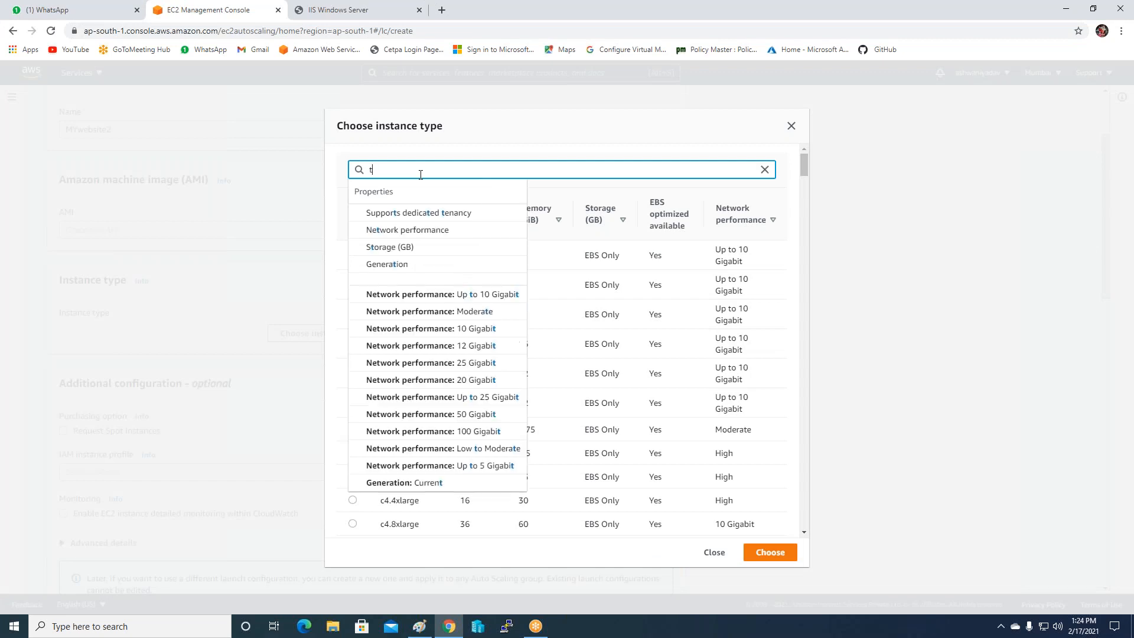
{"action": "type", "text": "2"}
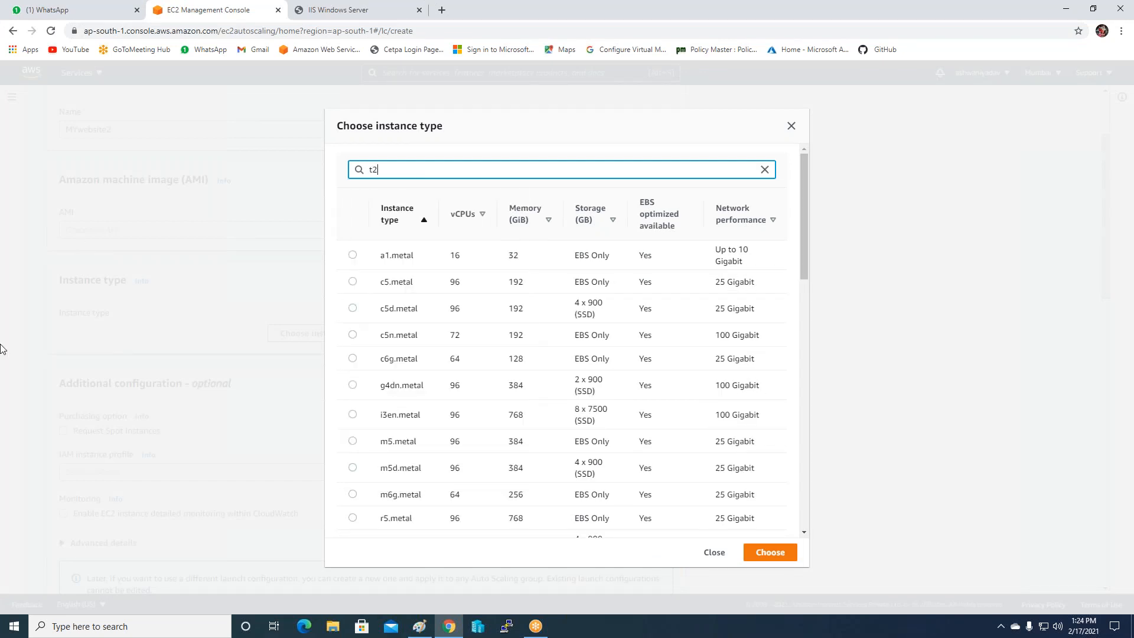
{"action": "left_click", "coordinate": [353, 311]}
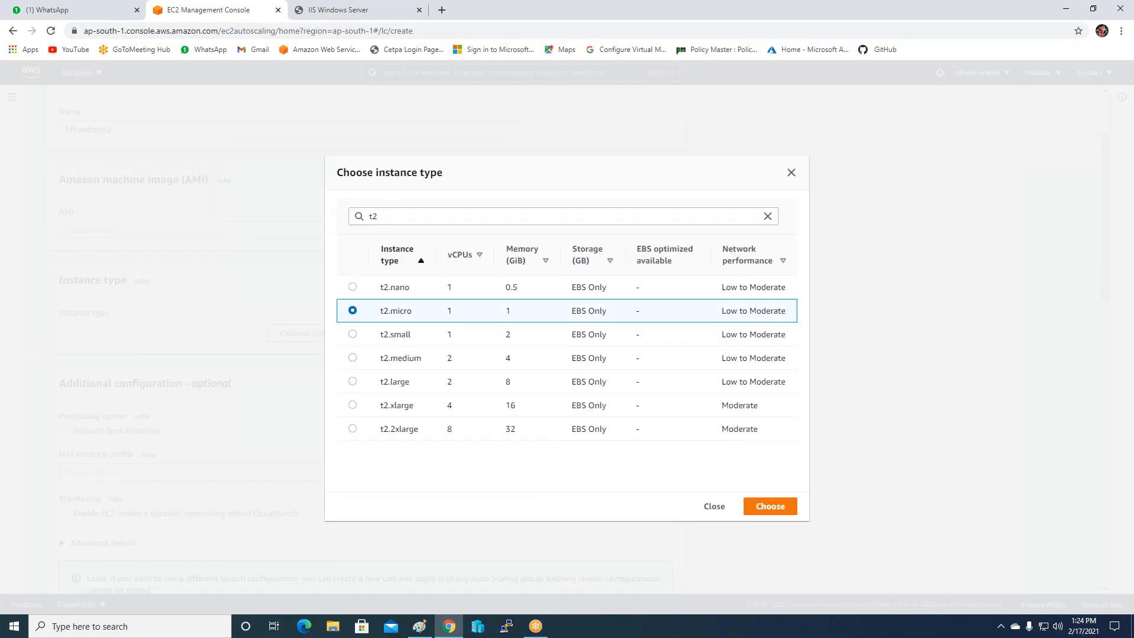
{"action": "left_click", "coordinate": [778, 508]}
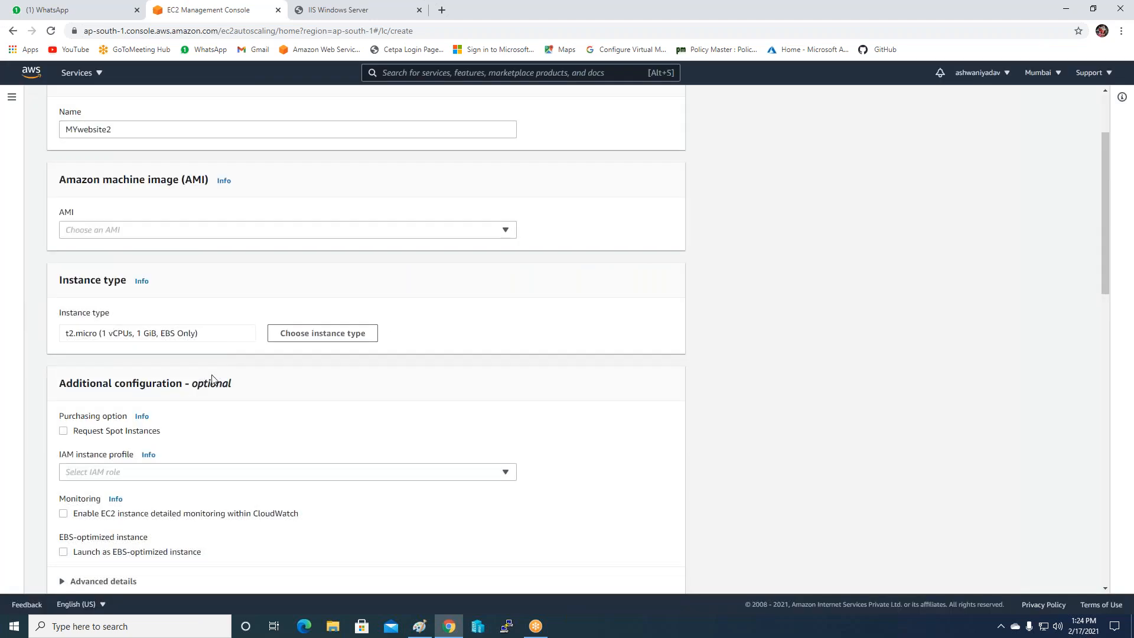
Use the existing security group Auto-Loadbalancer-SG.
{"action": "scroll", "coordinate": [214, 378], "scroll_direction": "down", "scroll_amount": 2}
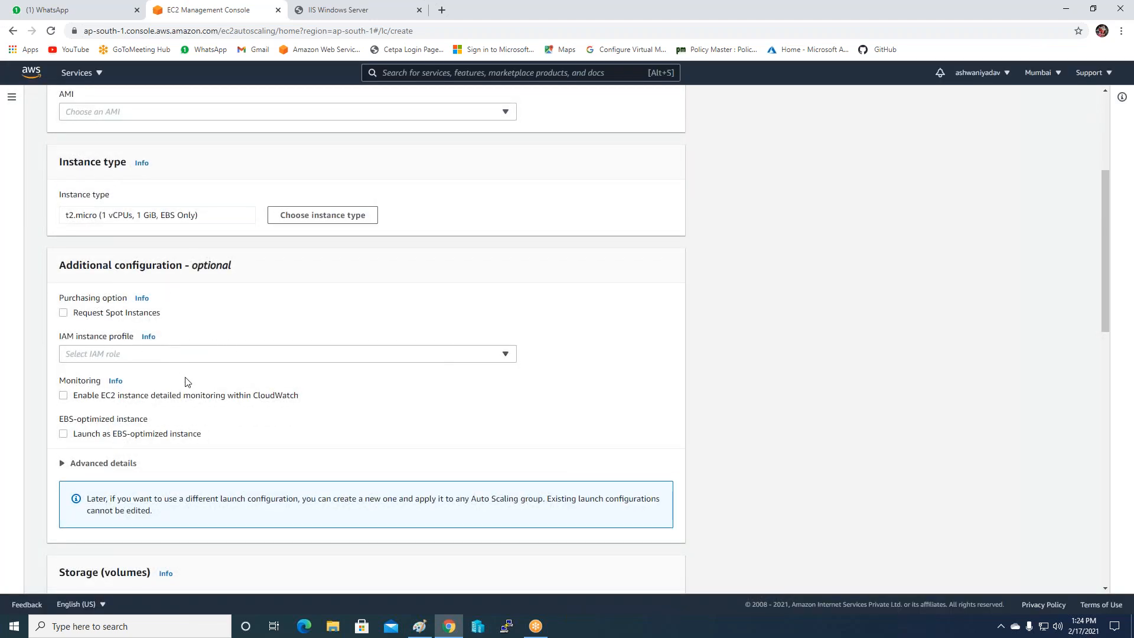
{"action": "scroll", "coordinate": [190, 382], "scroll_direction": "down", "scroll_amount": 3}
{"action": "scroll", "coordinate": [210, 406], "scroll_direction": "down", "scroll_amount": 6}
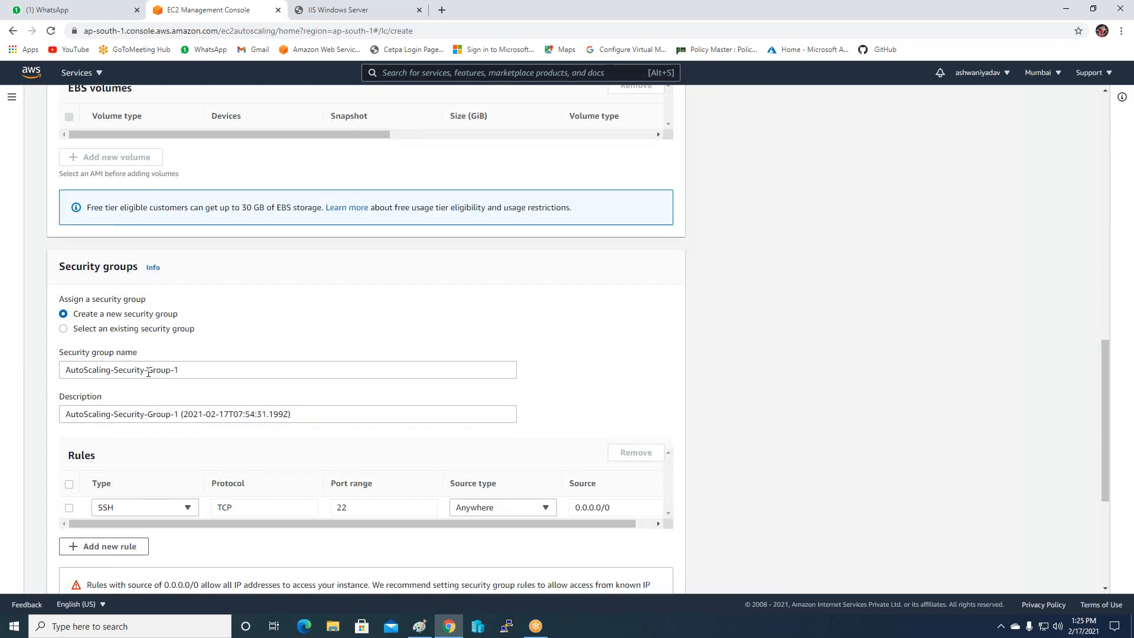
{"action": "left_click", "coordinate": [114, 331]}
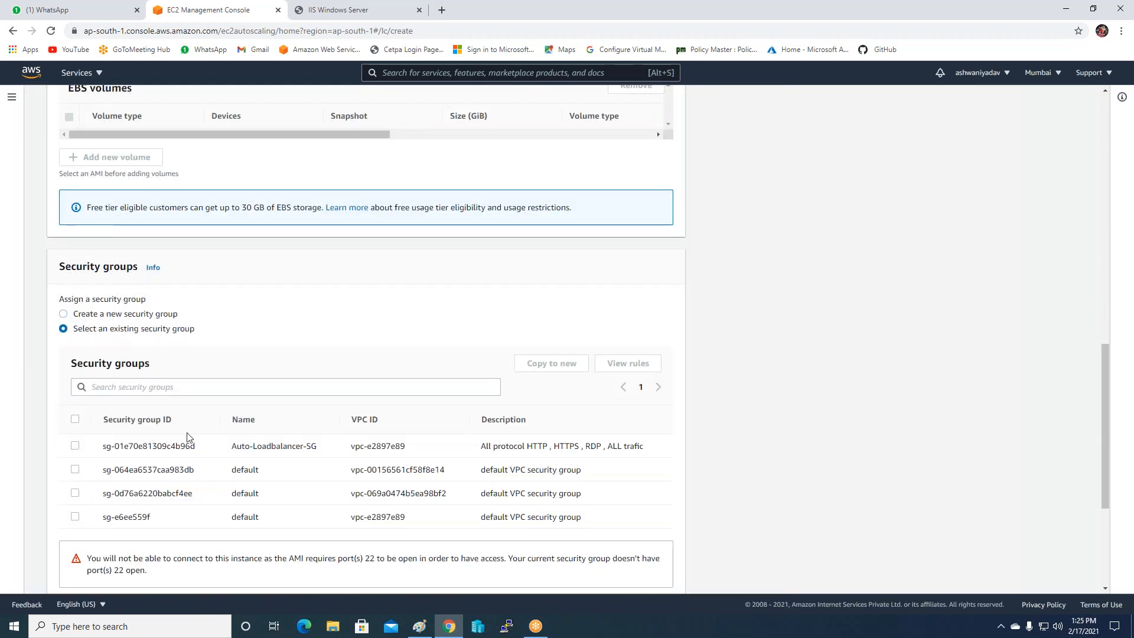
{"action": "left_click", "coordinate": [75, 445]}
Set Key pair to Proceed without a key pair and tick the acknowledgement.
{"action": "scroll", "coordinate": [350, 443], "scroll_direction": "down", "scroll_amount": 4}
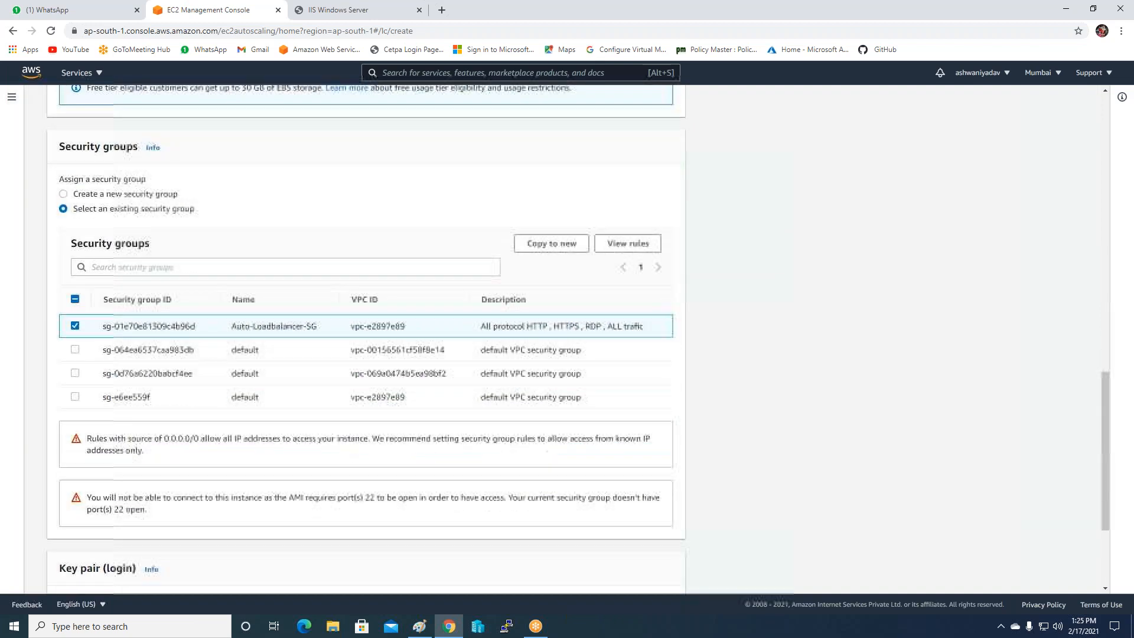
{"action": "scroll", "coordinate": [215, 435], "scroll_direction": "down", "scroll_amount": 1}
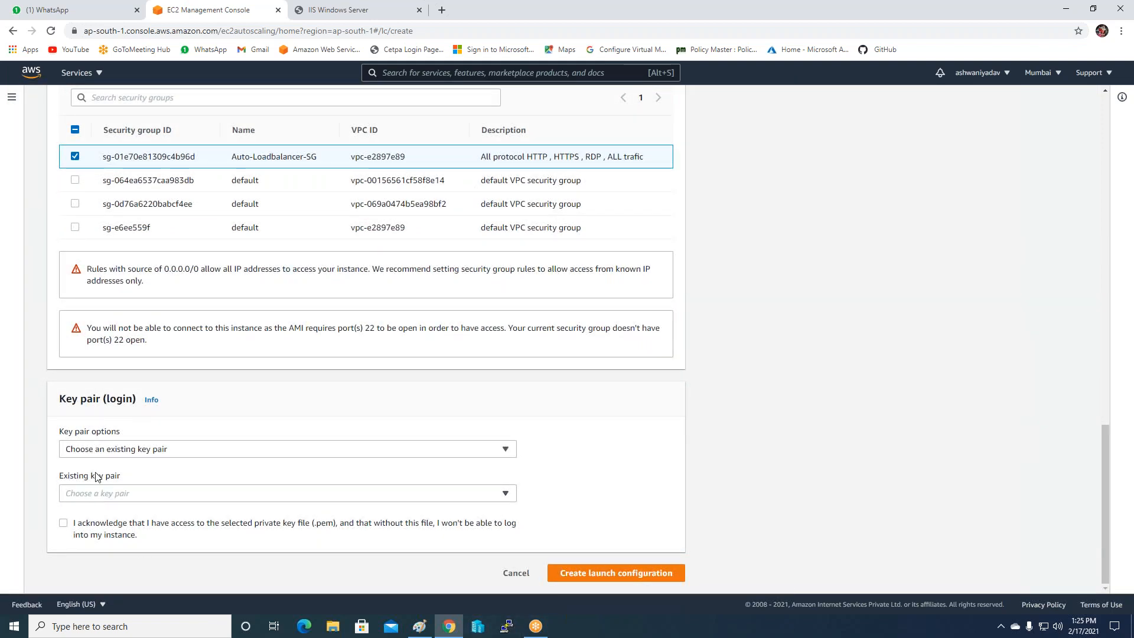
{"action": "left_click", "coordinate": [135, 454]}
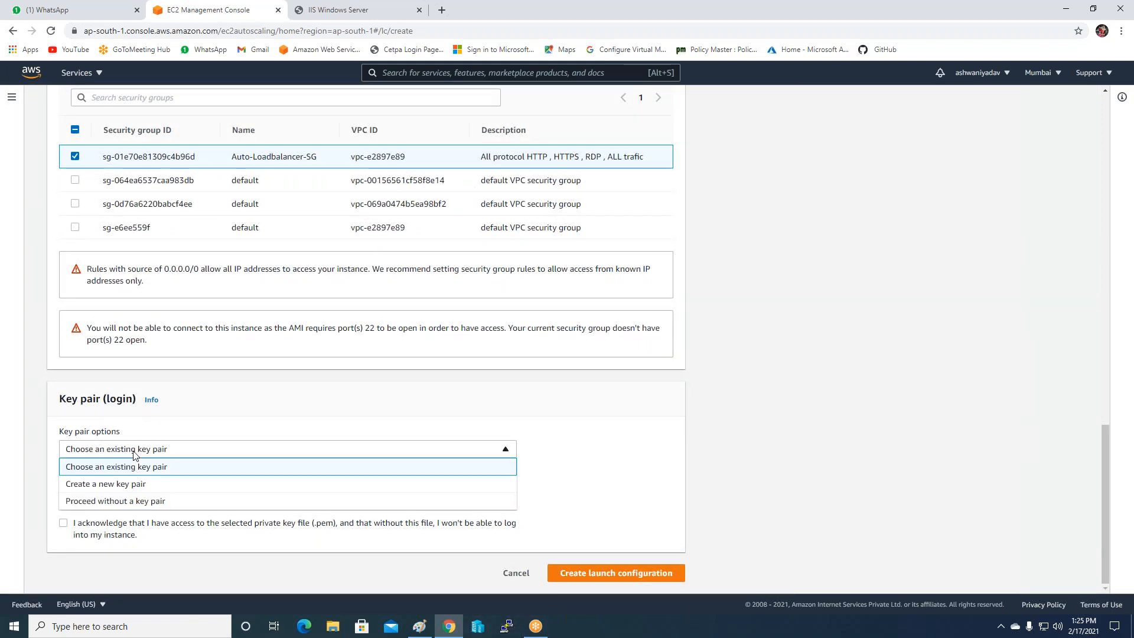
{"action": "left_click", "coordinate": [133, 503]}
{"action": "left_click", "coordinate": [140, 536]}
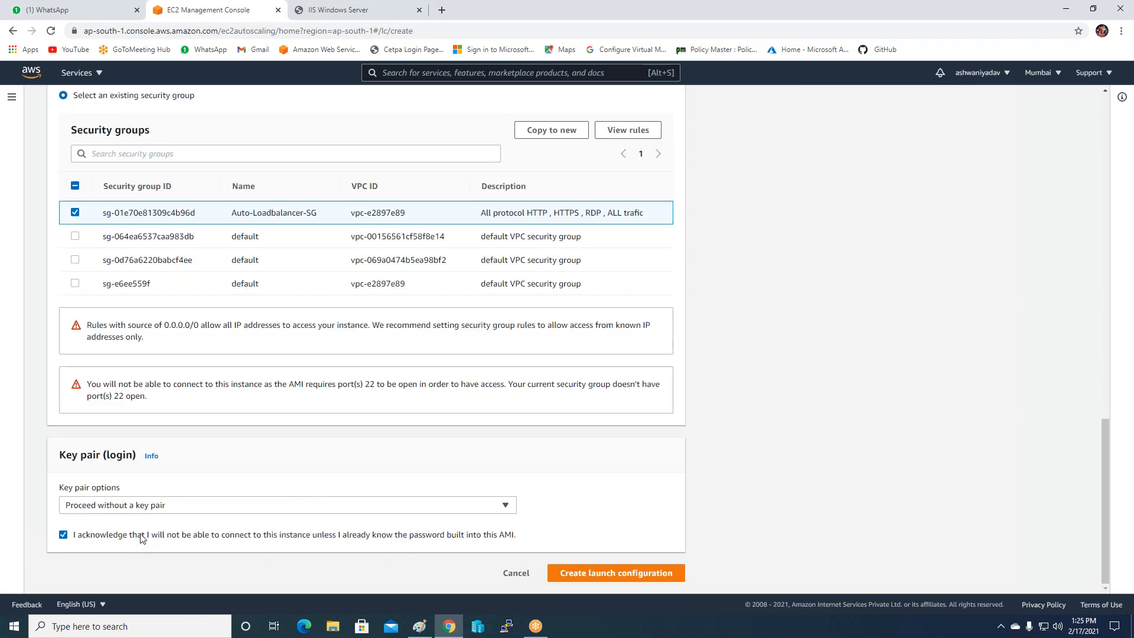
Open the EC2 console from the breadcrumb in a new browser tab.
{"action": "scroll", "coordinate": [180, 504], "scroll_direction": "up", "scroll_amount": 15}
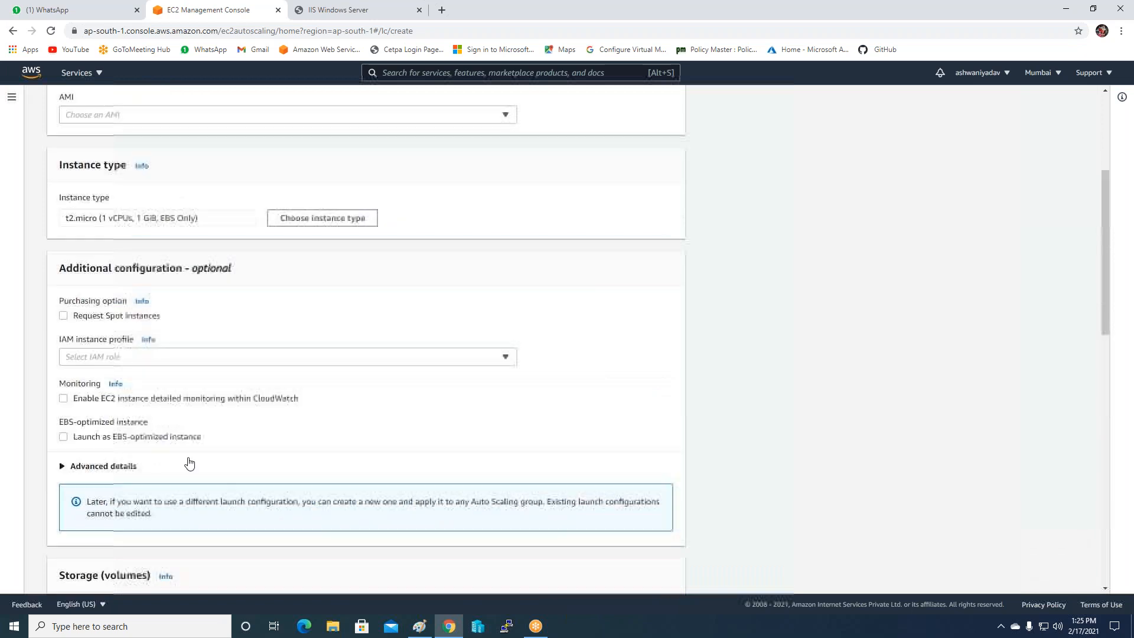
{"action": "scroll", "coordinate": [182, 304], "scroll_direction": "up", "scroll_amount": 5}
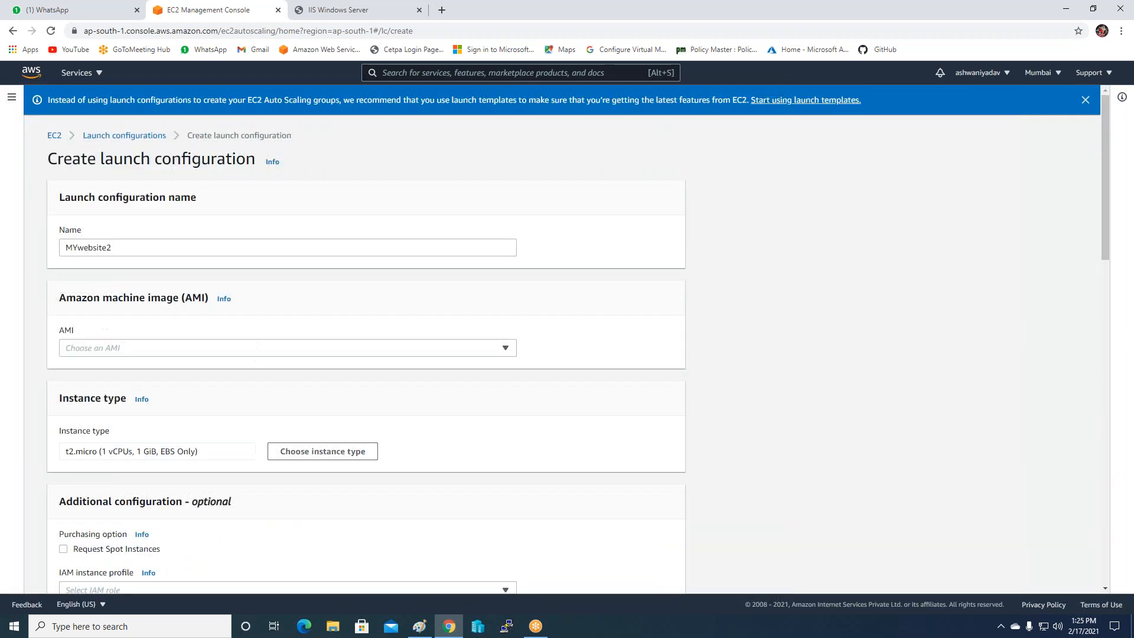
{"action": "right_click", "coordinate": [53, 140]}
{"action": "left_click", "coordinate": [99, 145]}
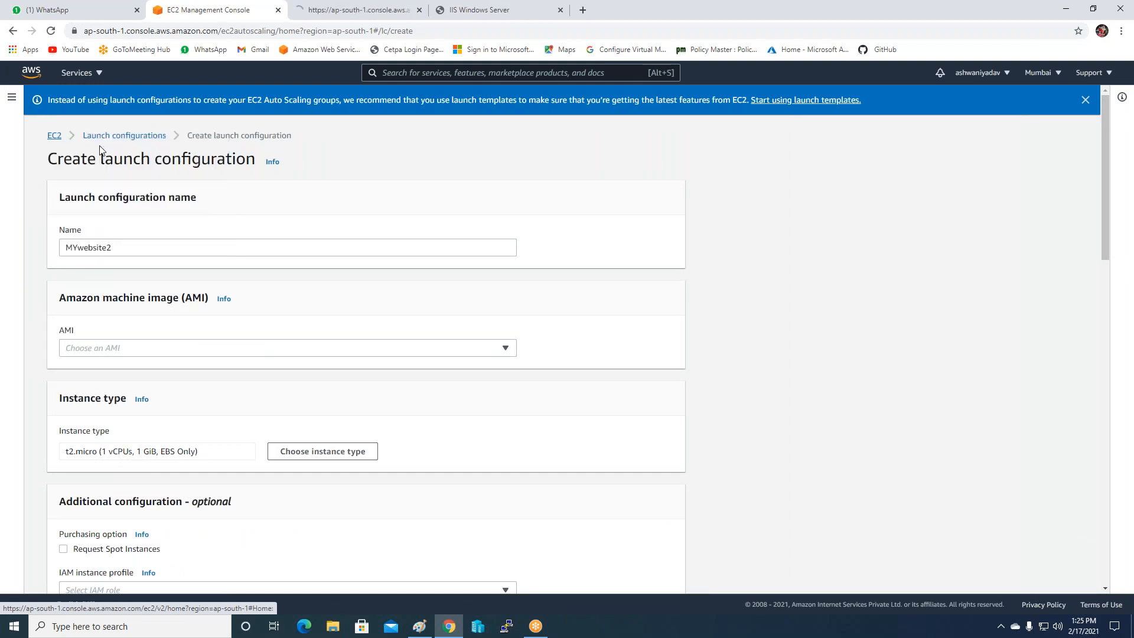
In the new EC2 tab, open the AMIs list and refresh it to check myAMI2's status.
{"action": "left_click", "coordinate": [345, 11]}
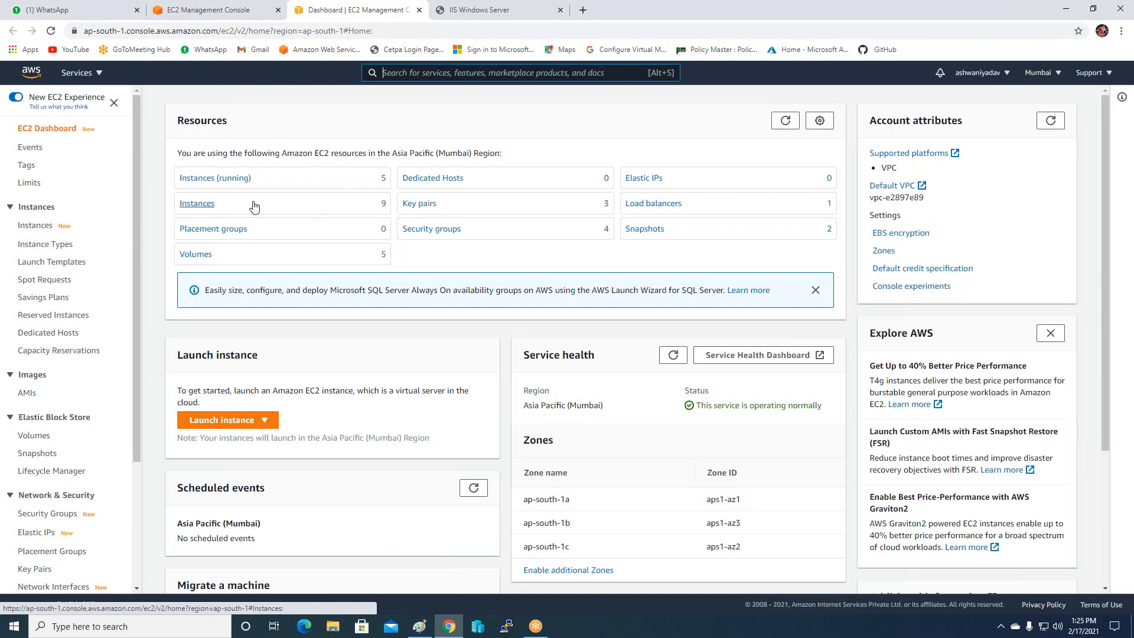
{"action": "left_click", "coordinate": [27, 393]}
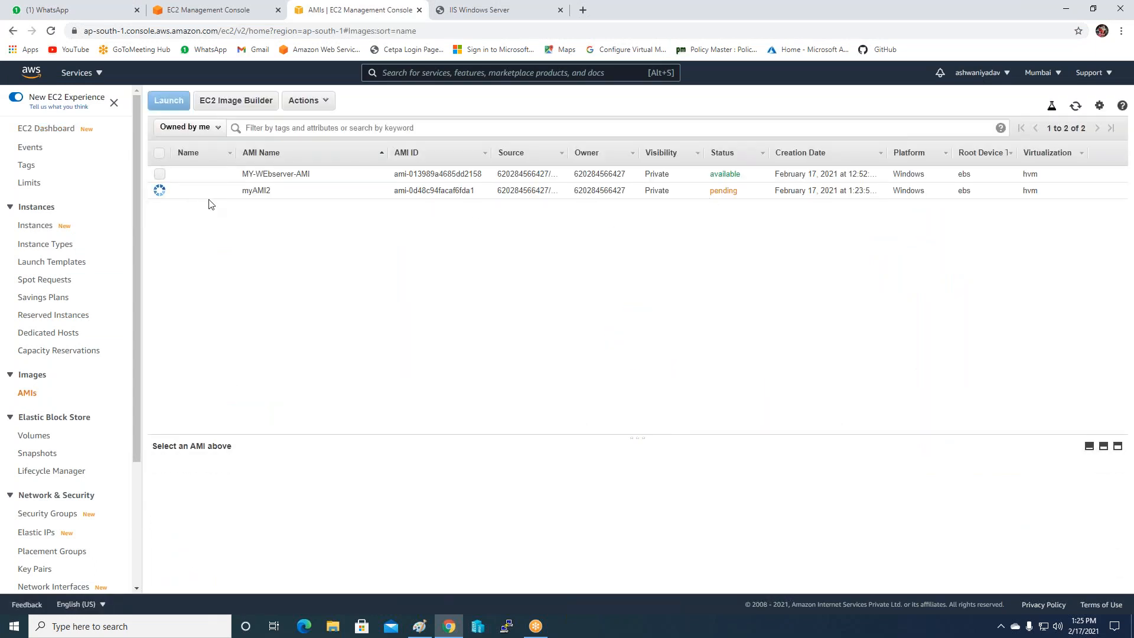
{"action": "left_click", "coordinate": [1075, 107]}
{"action": "left_click", "coordinate": [1075, 109]}
{"action": "left_click", "coordinate": [899, 22]}
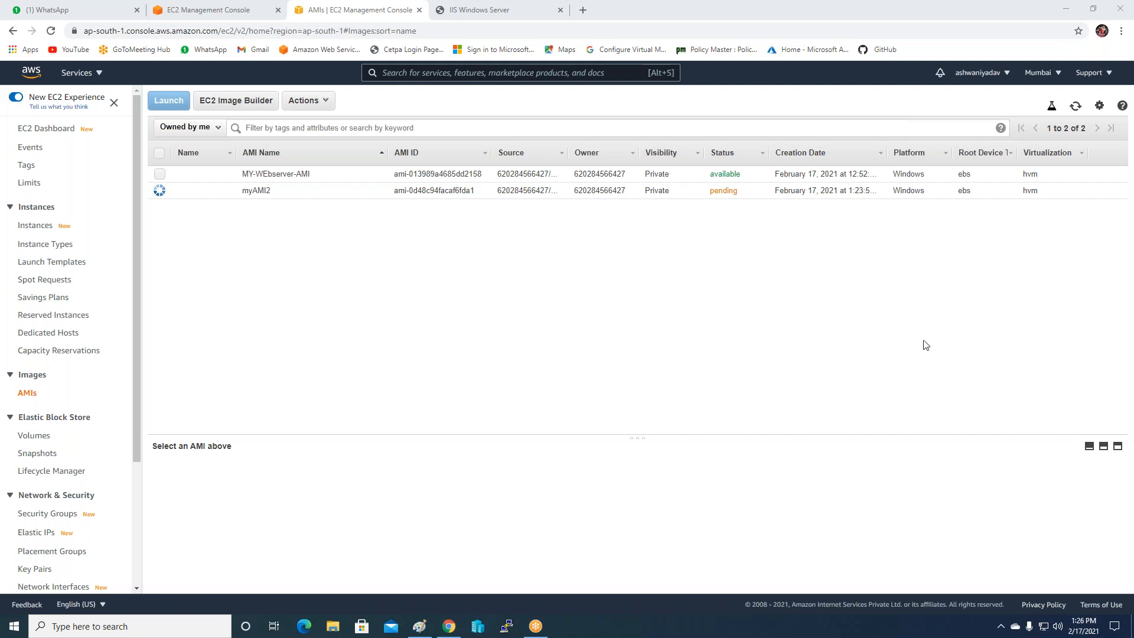
{"action": "left_click", "coordinate": [821, 353]}
Refresh the AMI list again, close the WhatsApp tab, and switch to the load balancer's page.
{"action": "left_click", "coordinate": [1075, 106]}
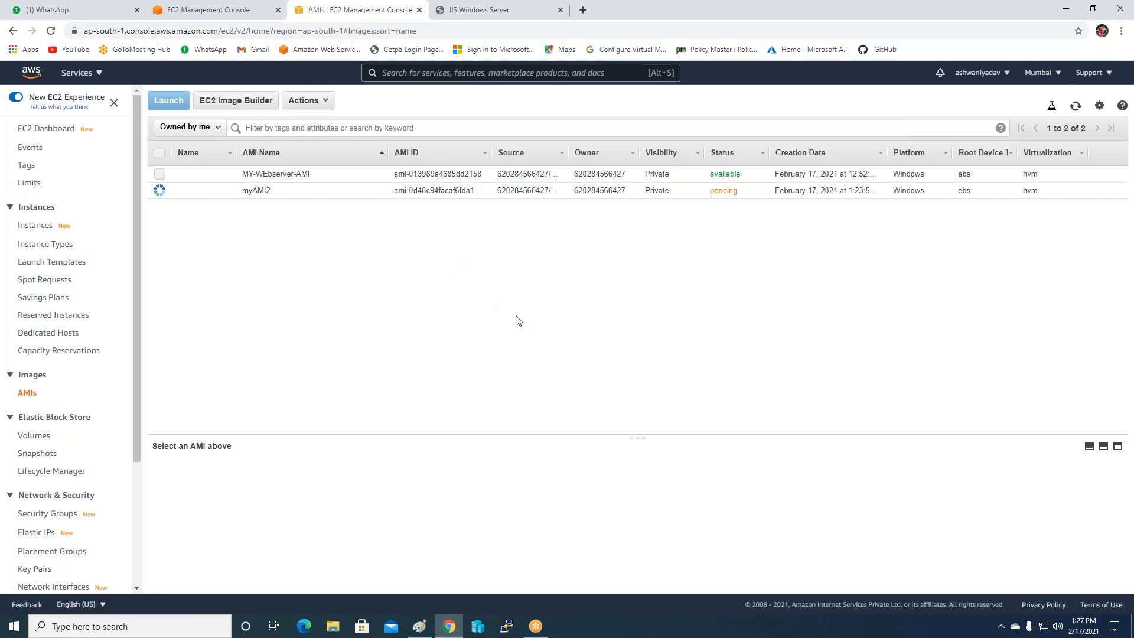
{"action": "left_click", "coordinate": [136, 10]}
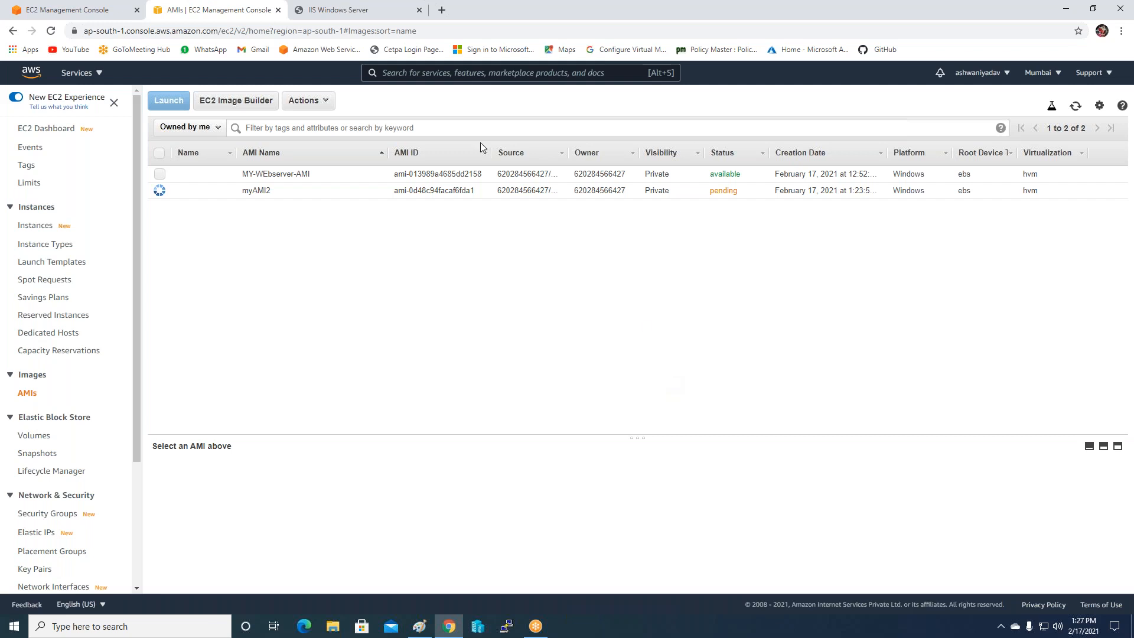
{"action": "left_click", "coordinate": [355, 10]}
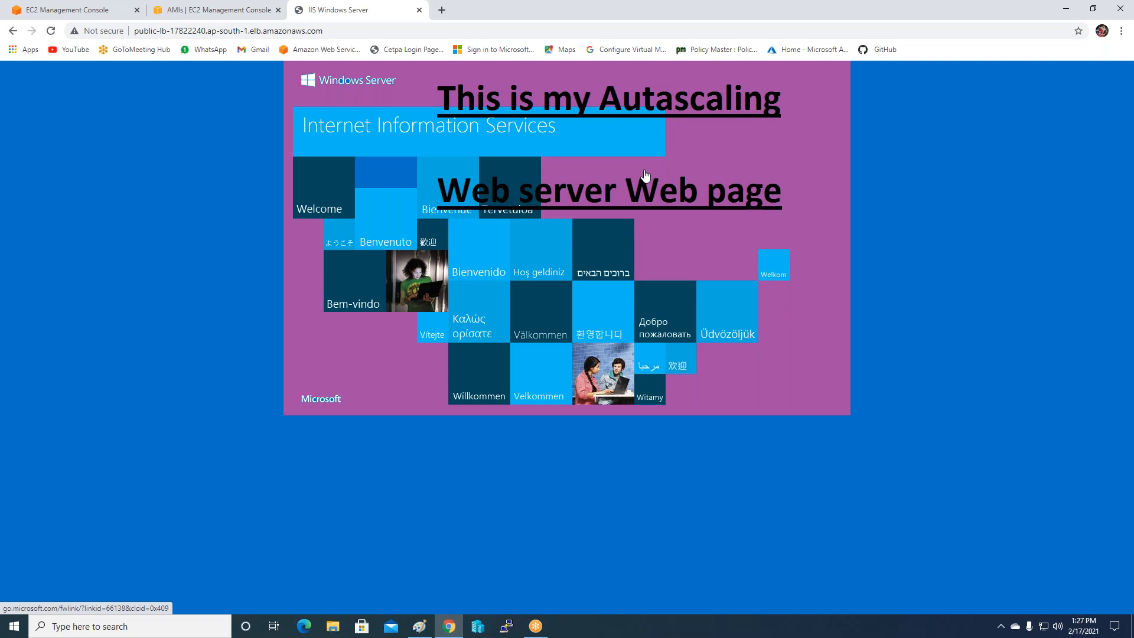
Switch back to the 'AMIs | EC2 Management Console' browser tab.
{"action": "left_click", "coordinate": [210, 10]}
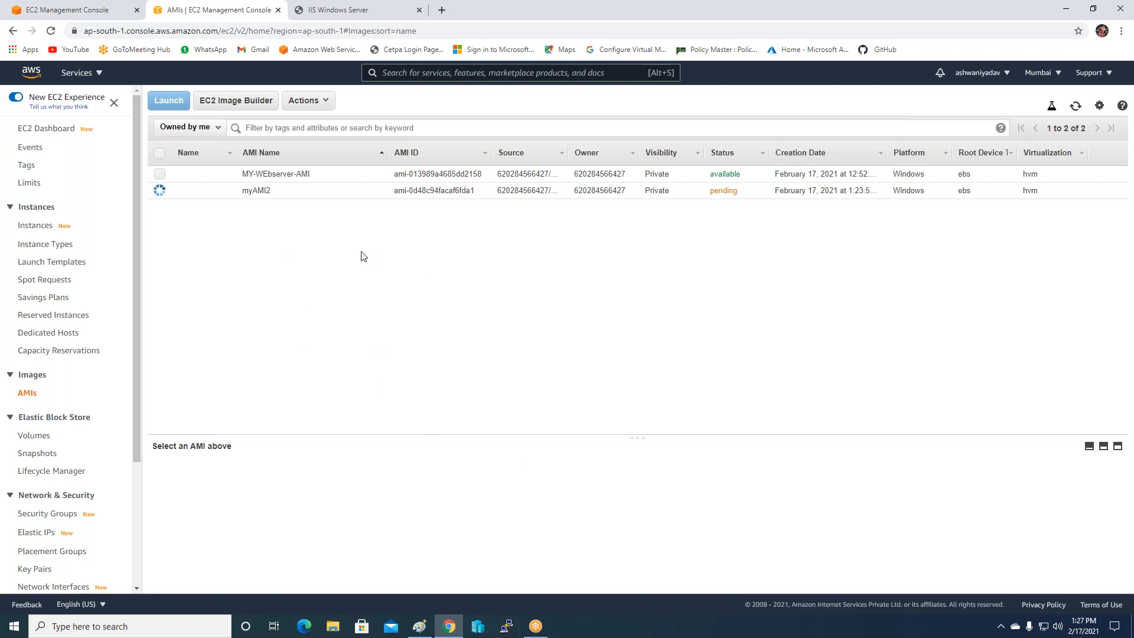
Pick myAMI2 as the AMI for MYwebsite2 and create the launch configuration.
{"action": "left_click", "coordinate": [90, 13]}
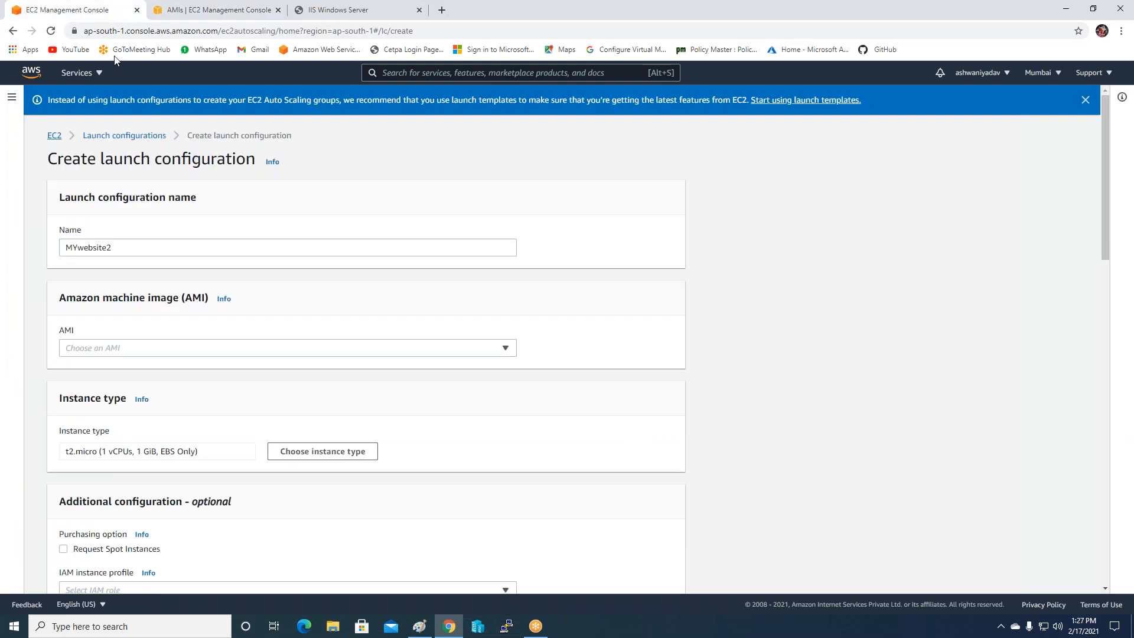
{"action": "left_click", "coordinate": [195, 351]}
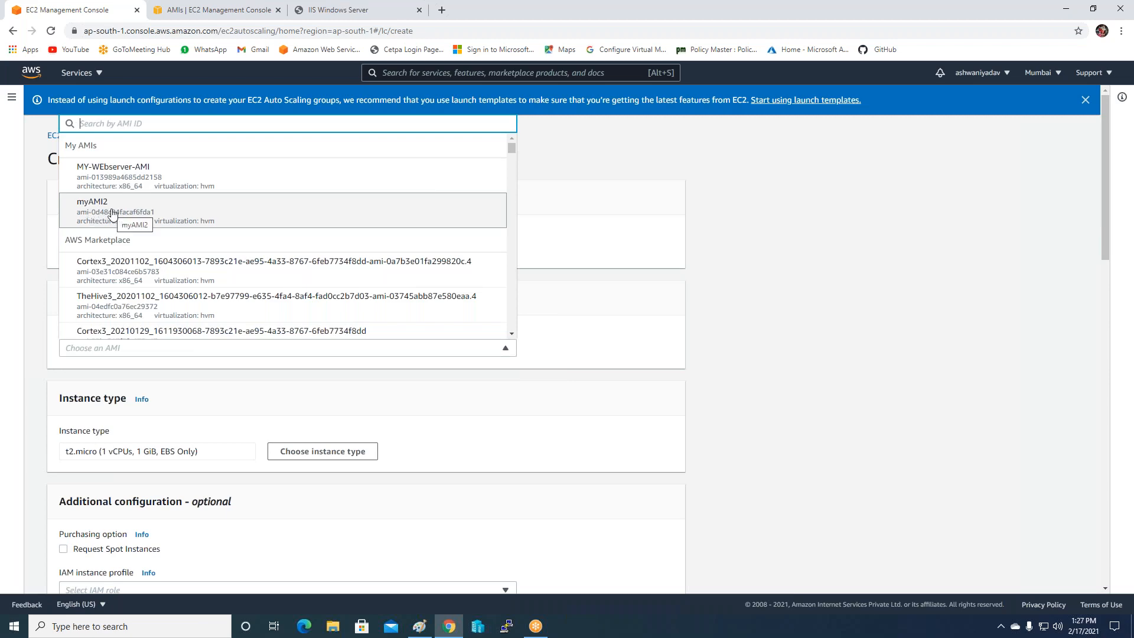
{"action": "left_click", "coordinate": [109, 216]}
{"action": "scroll", "coordinate": [819, 414], "scroll_direction": "down", "scroll_amount": 10}
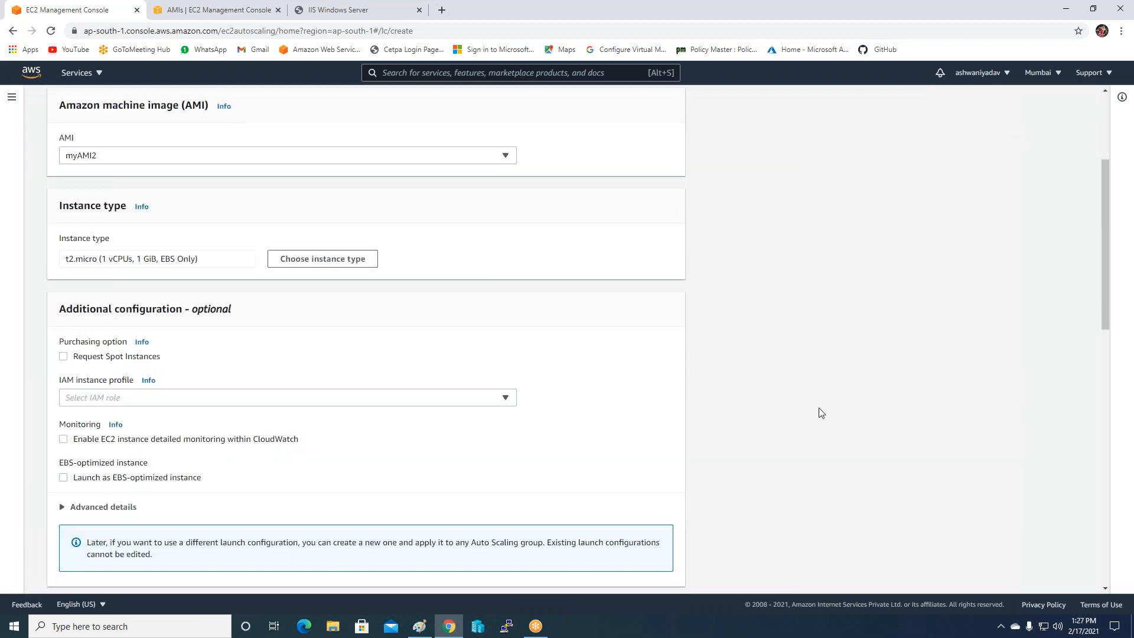
{"action": "scroll", "coordinate": [819, 413], "scroll_direction": "down", "scroll_amount": 5}
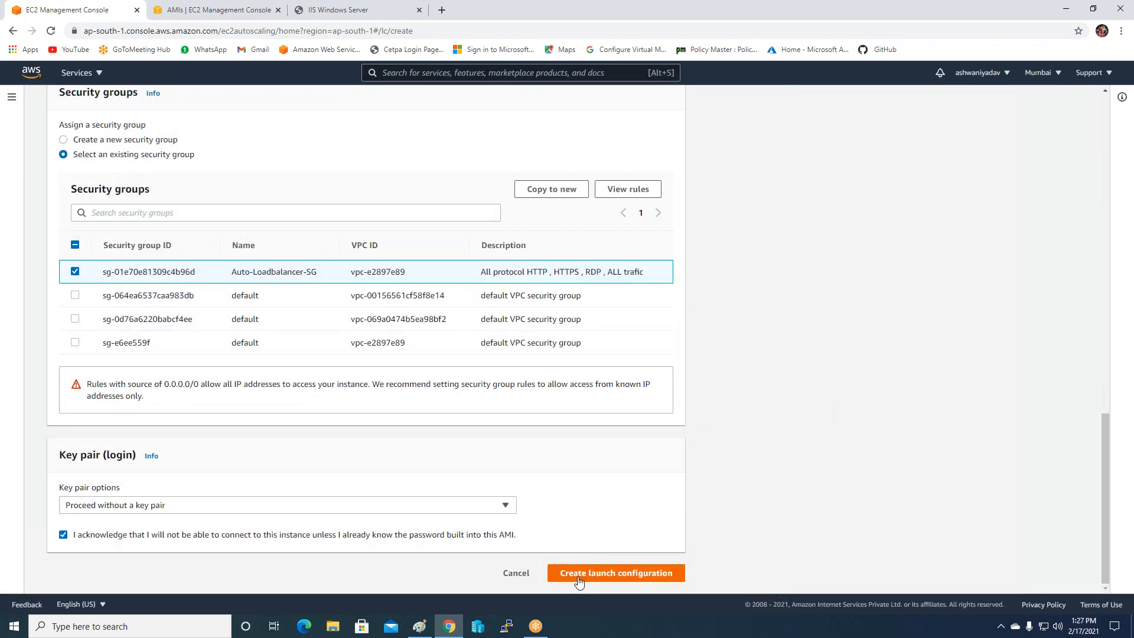
{"action": "left_click", "coordinate": [581, 573]}
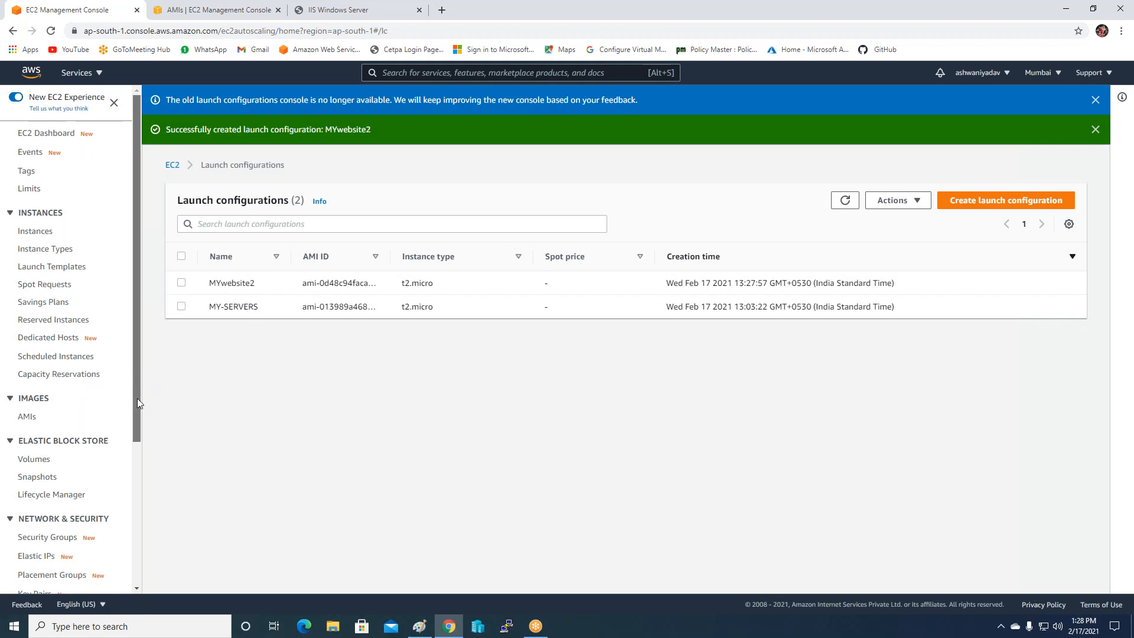
{"action": "left_click_drag", "start_coordinate": [137, 373], "coordinate": [132, 513]}
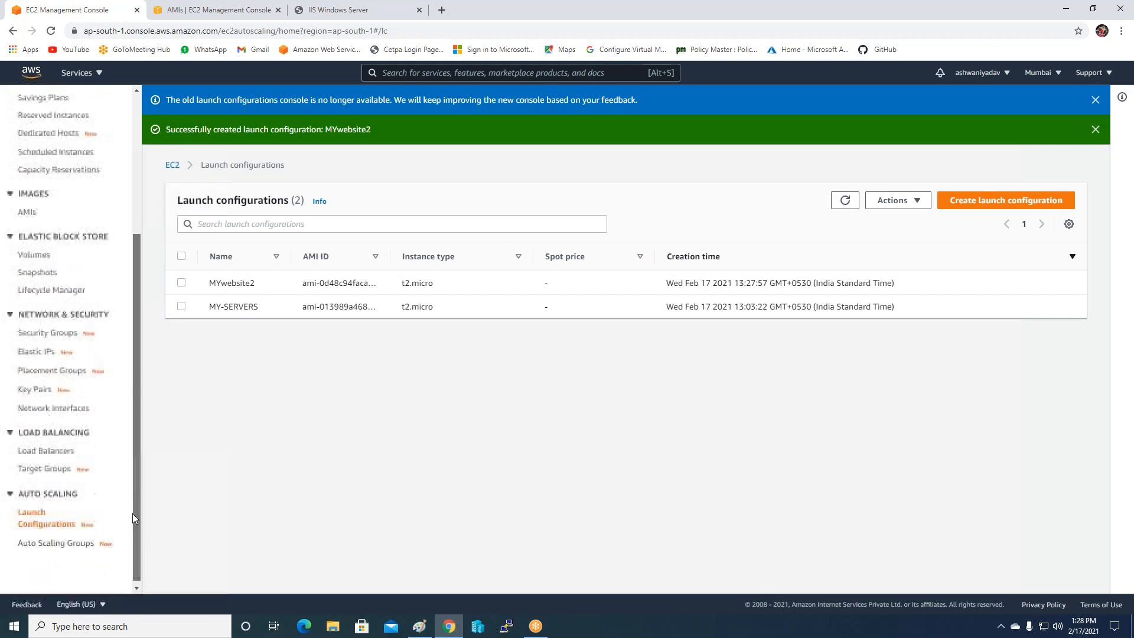
Edit myscalinggroup to use launch configuration MYwebsite2 instead of MY-SERVERS, and update it.
{"action": "left_click", "coordinate": [71, 542]}
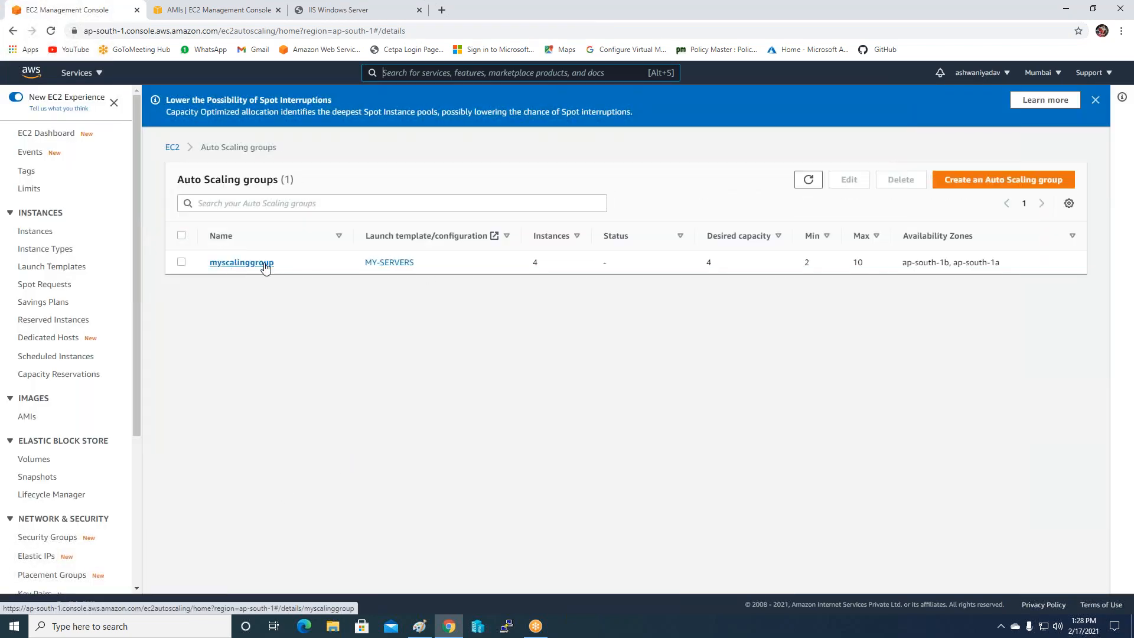
{"action": "left_click", "coordinate": [181, 263]}
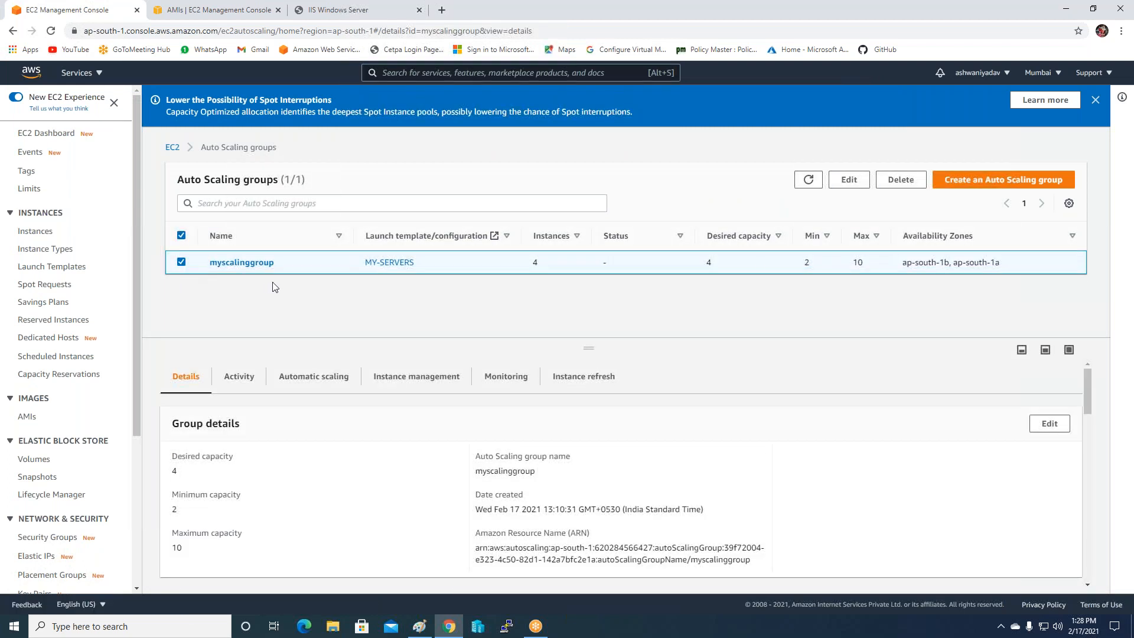
{"action": "left_click", "coordinate": [849, 180]}
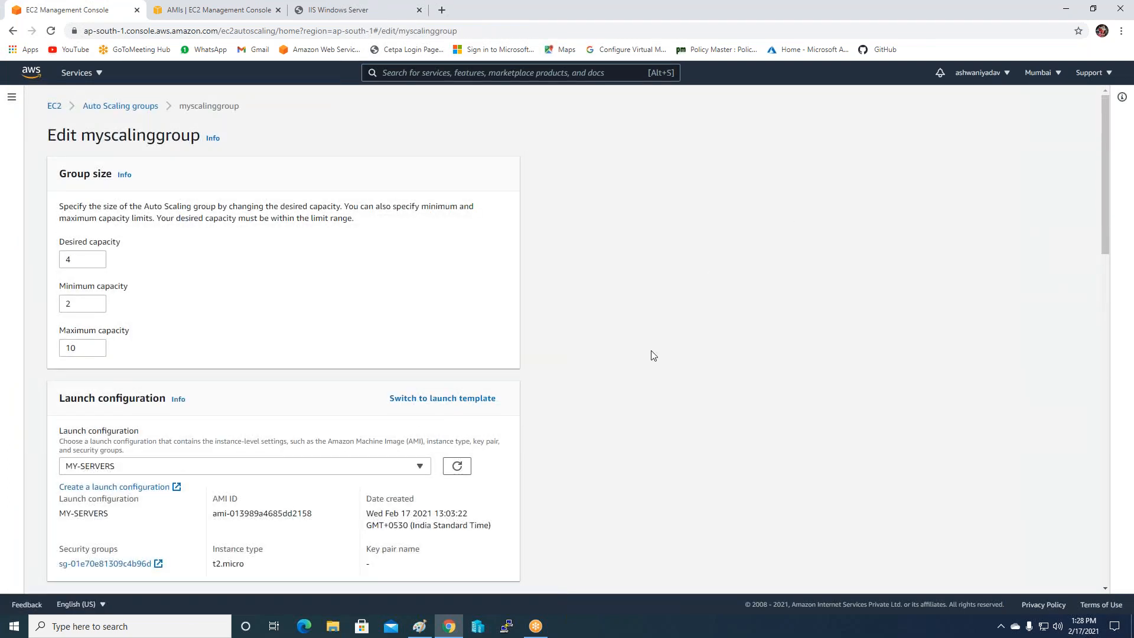
{"action": "scroll", "coordinate": [633, 361], "scroll_direction": "down", "scroll_amount": 2}
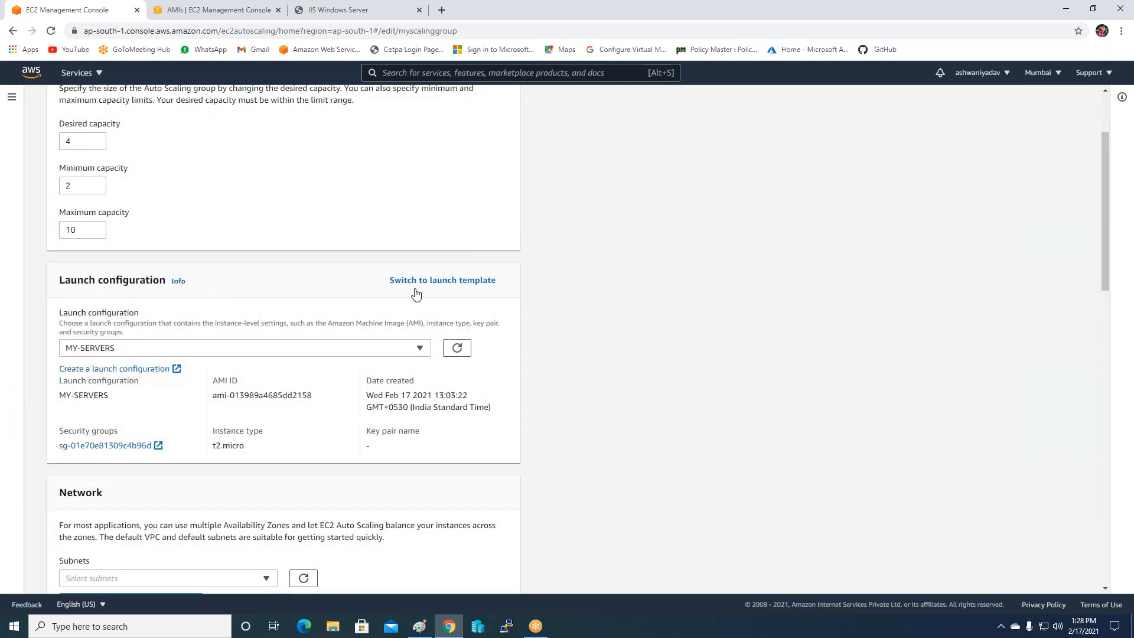
{"action": "left_click", "coordinate": [407, 352]}
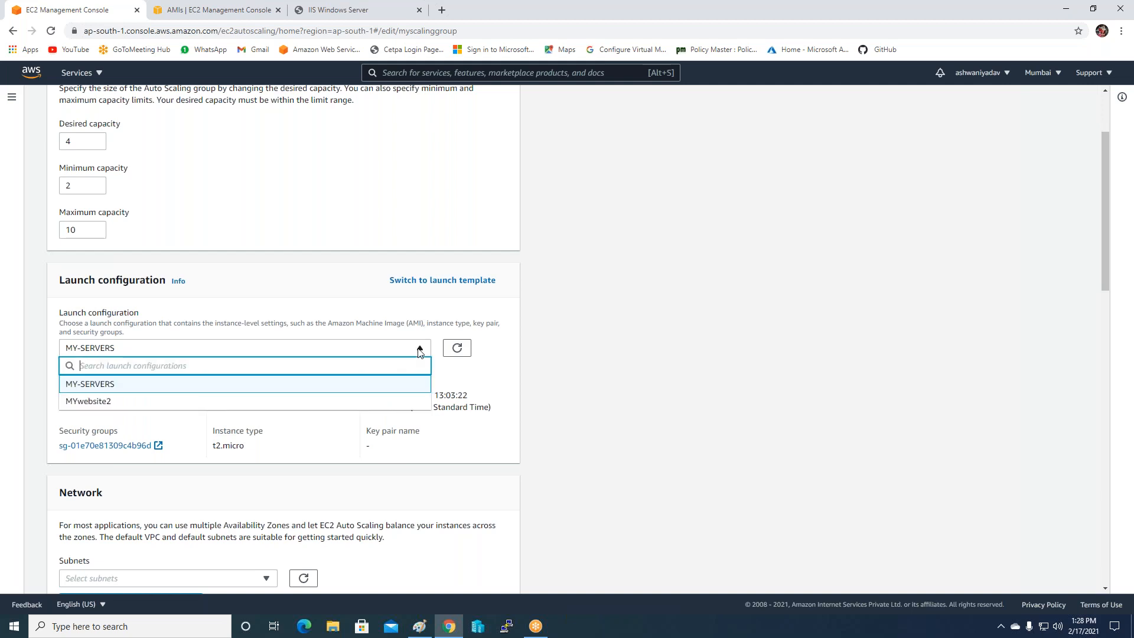
{"action": "left_click", "coordinate": [81, 403]}
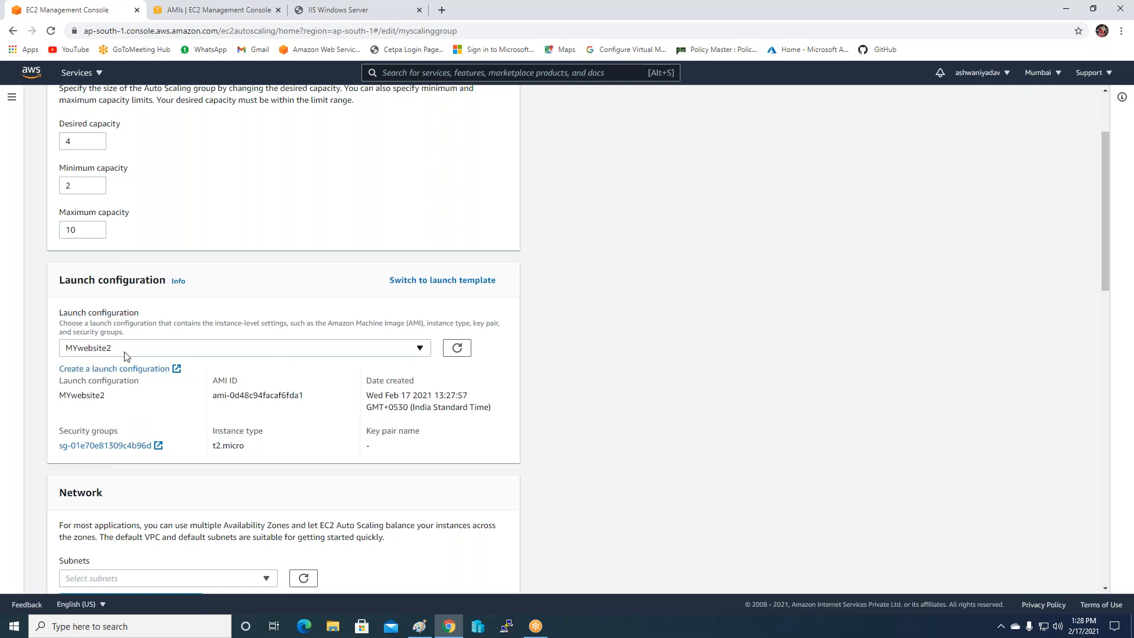
{"action": "scroll", "coordinate": [760, 326], "scroll_direction": "down", "scroll_amount": 18}
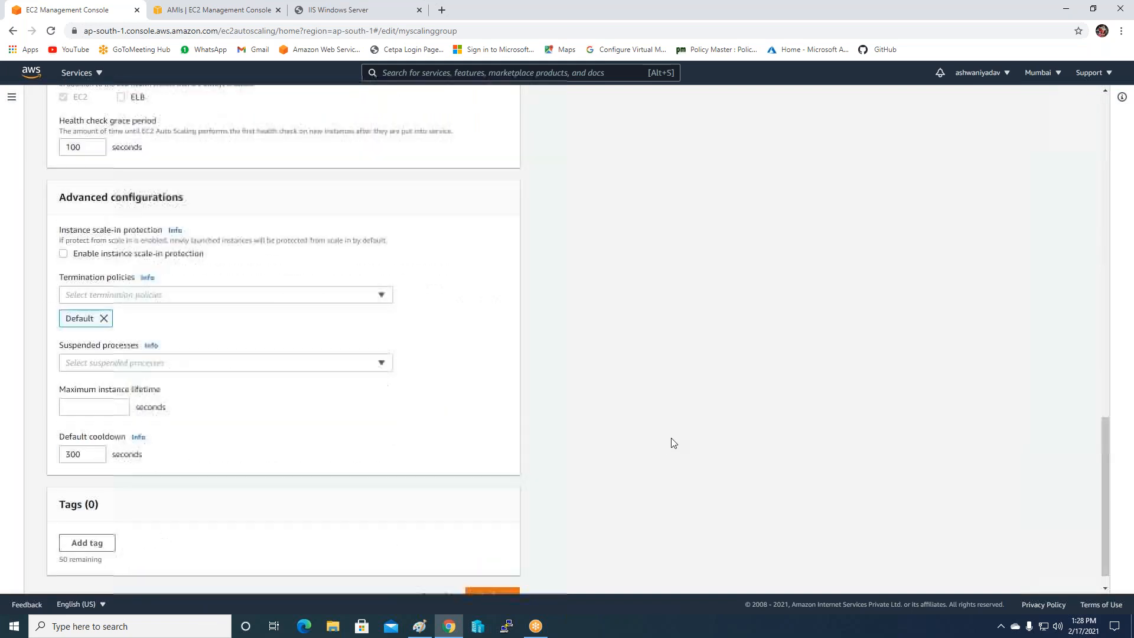
{"action": "left_click", "coordinate": [488, 574]}
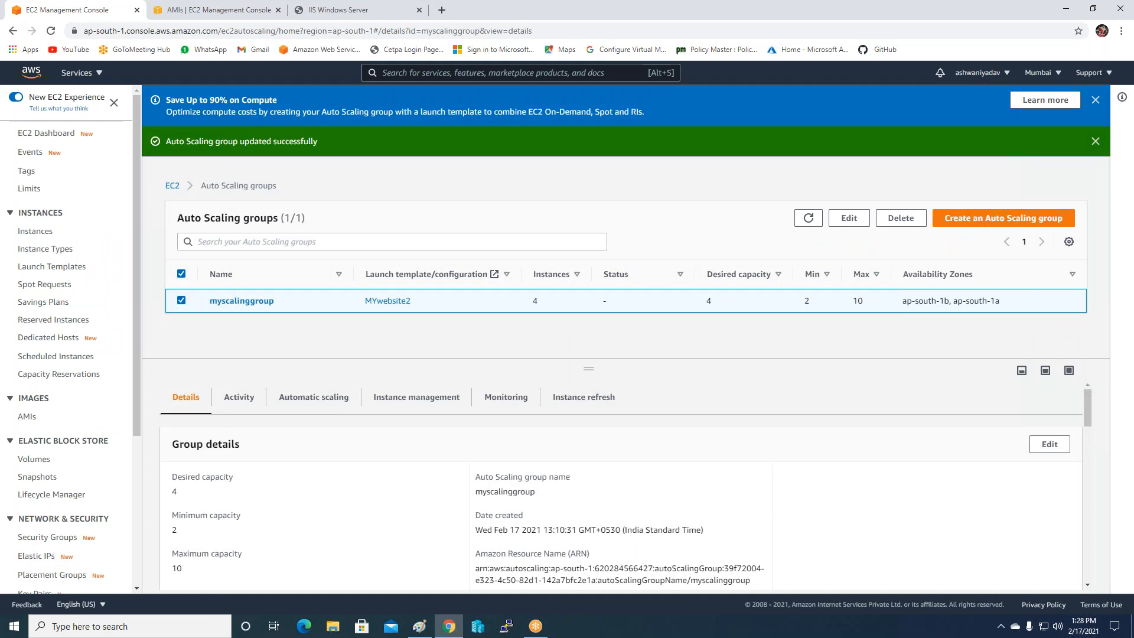
Reload the load-balanced IIS web page twice.
{"action": "left_click", "coordinate": [373, 9]}
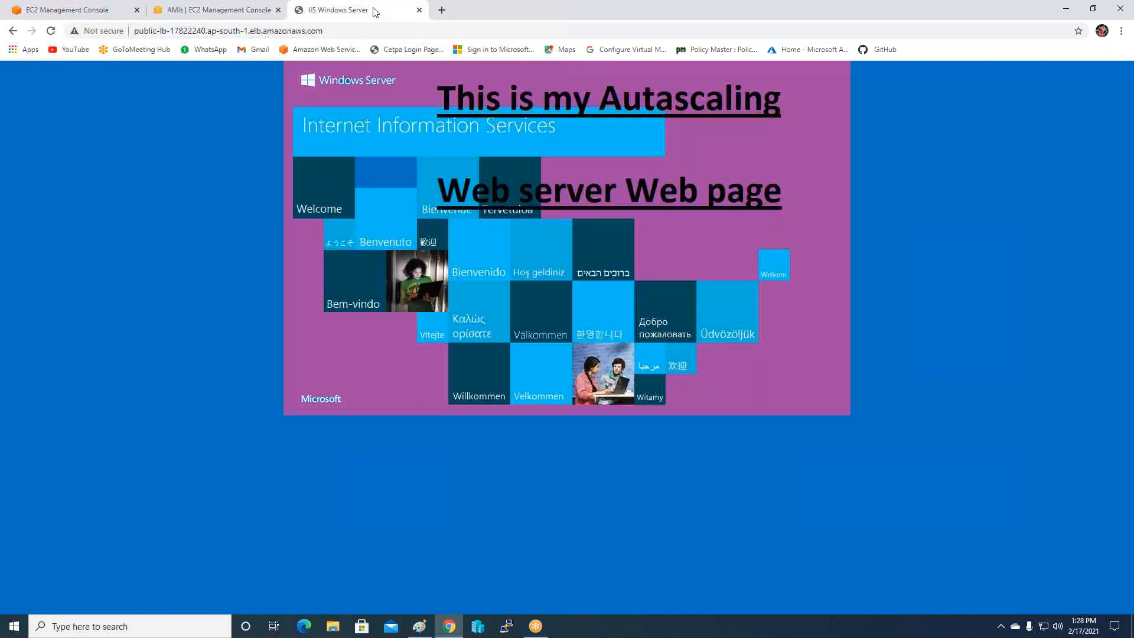
{"action": "left_click", "coordinate": [52, 32]}
{"action": "left_click", "coordinate": [49, 30]}
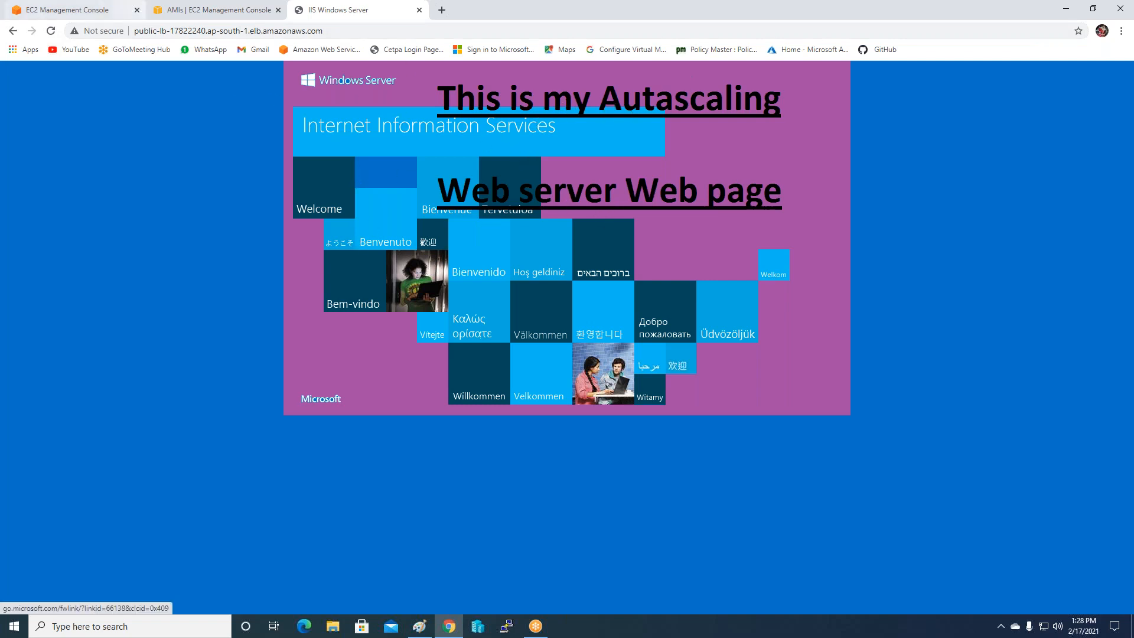
Go to the EC2 Instances list and select instances 1 and 3.
{"action": "left_click", "coordinate": [215, 10]}
{"action": "left_click", "coordinate": [35, 225]}
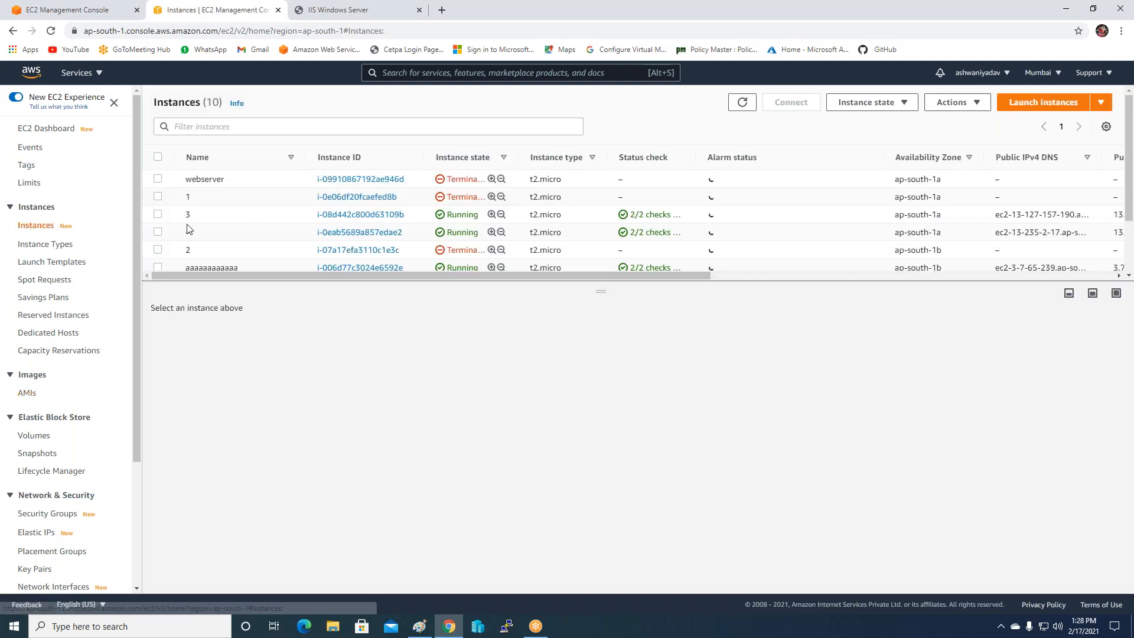
{"action": "left_click", "coordinate": [158, 196]}
{"action": "left_click", "coordinate": [158, 214]}
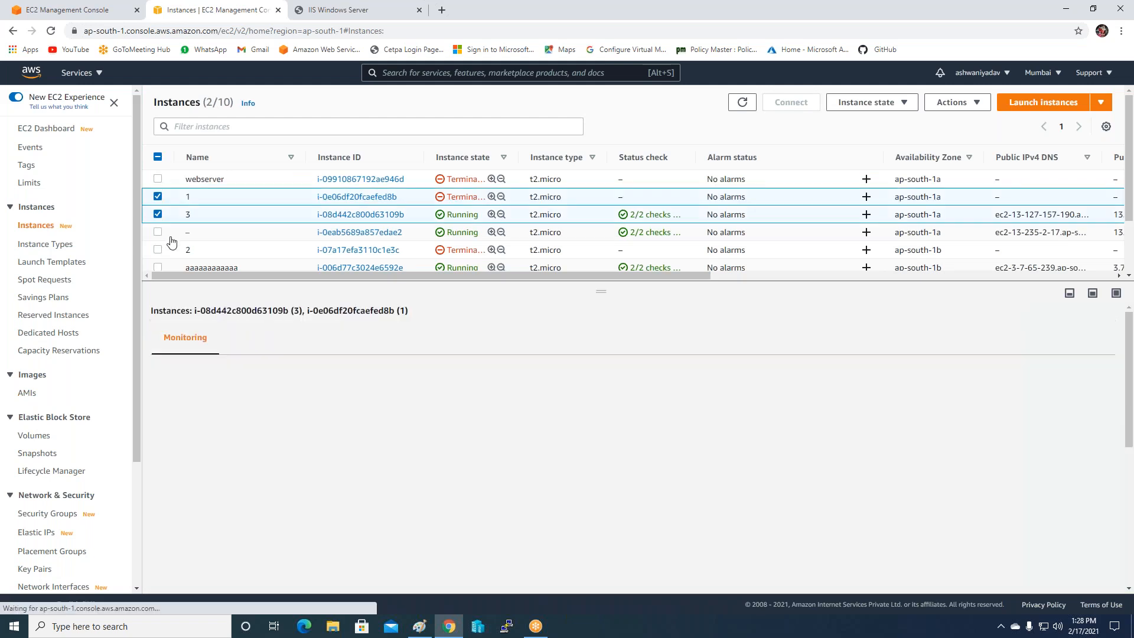
{"action": "left_click", "coordinate": [28, 393]}
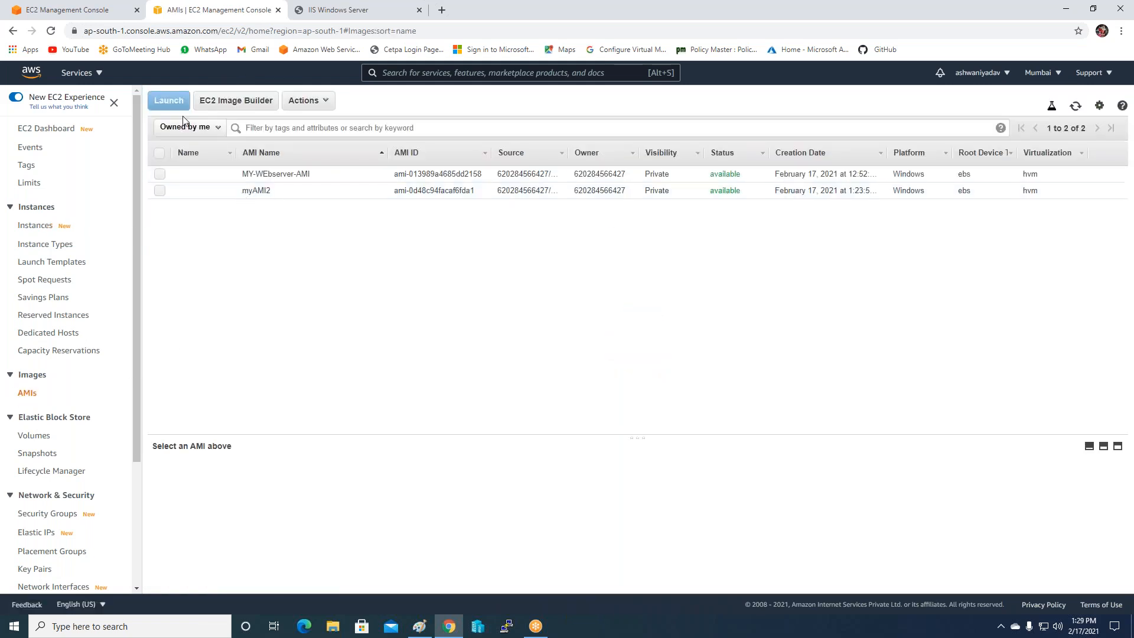
{"action": "left_click", "coordinate": [37, 226]}
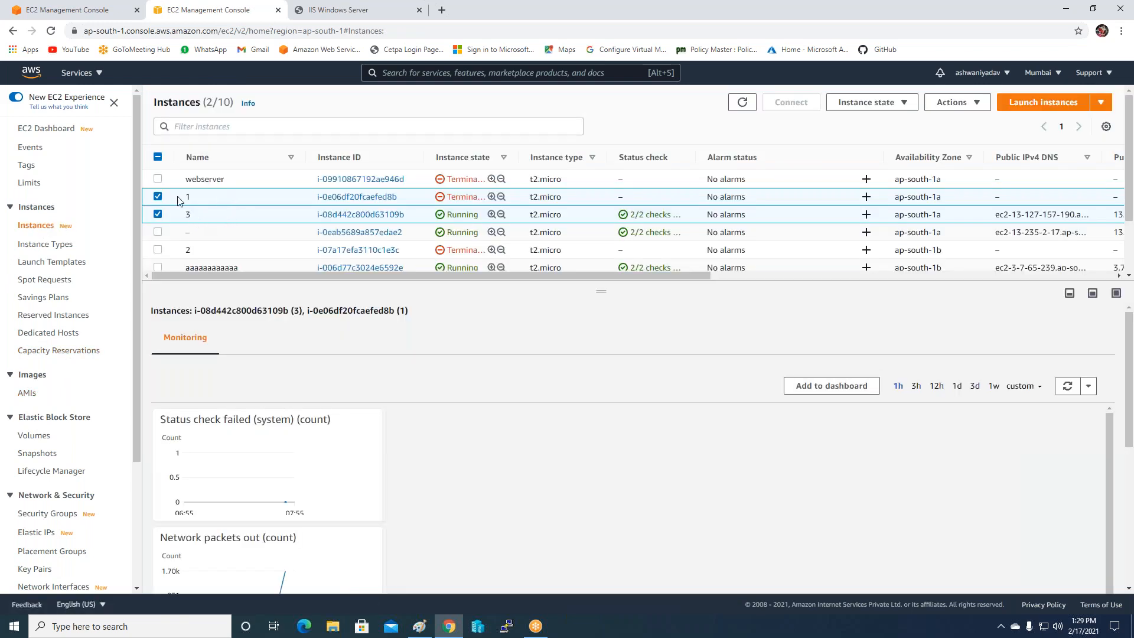
Select instances 3, aaaaaaaaaaaa, 4, 5 and the unnamed one, leaving out instances 1 and 2.
{"action": "left_click", "coordinate": [166, 218]}
{"action": "scroll", "coordinate": [166, 218], "scroll_direction": "down", "scroll_amount": 1}
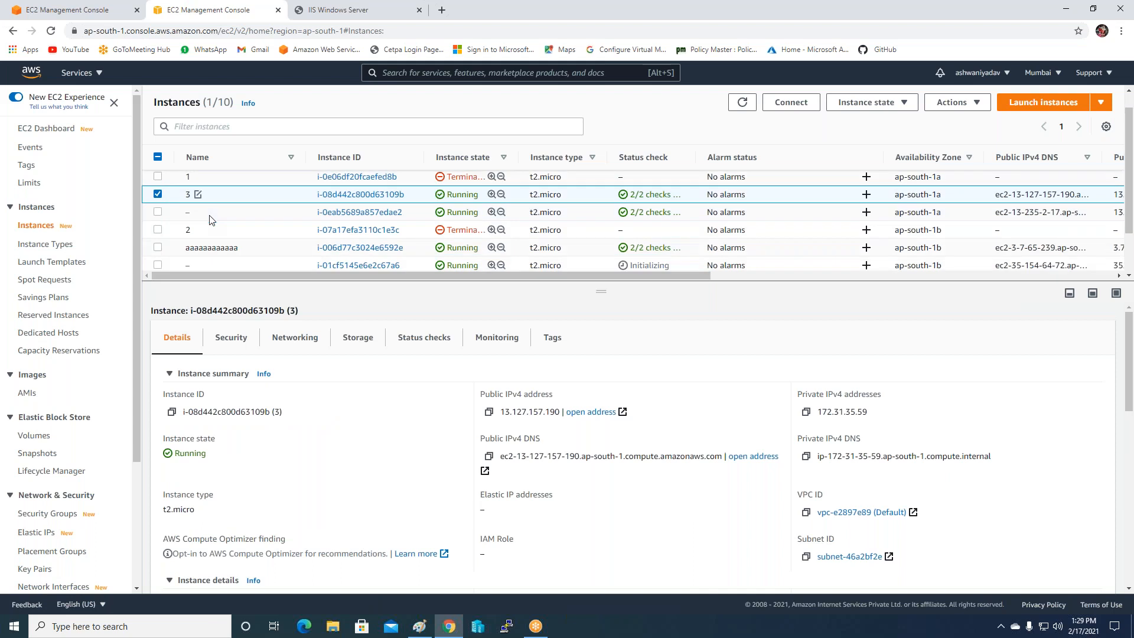
{"action": "left_click", "coordinate": [159, 191]}
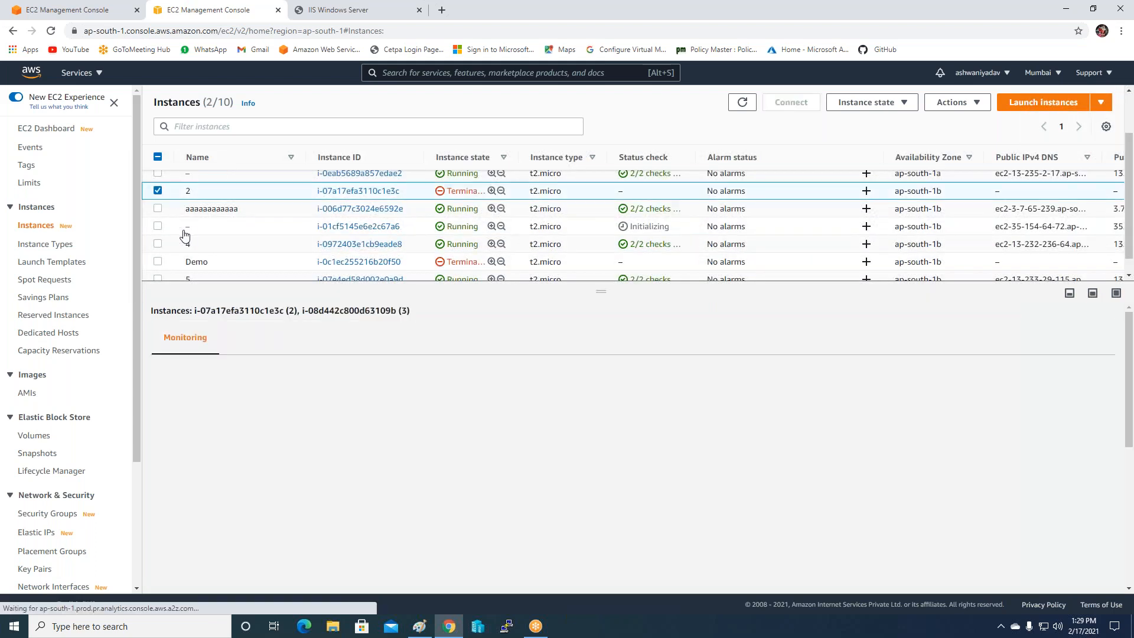
{"action": "left_click", "coordinate": [161, 209]}
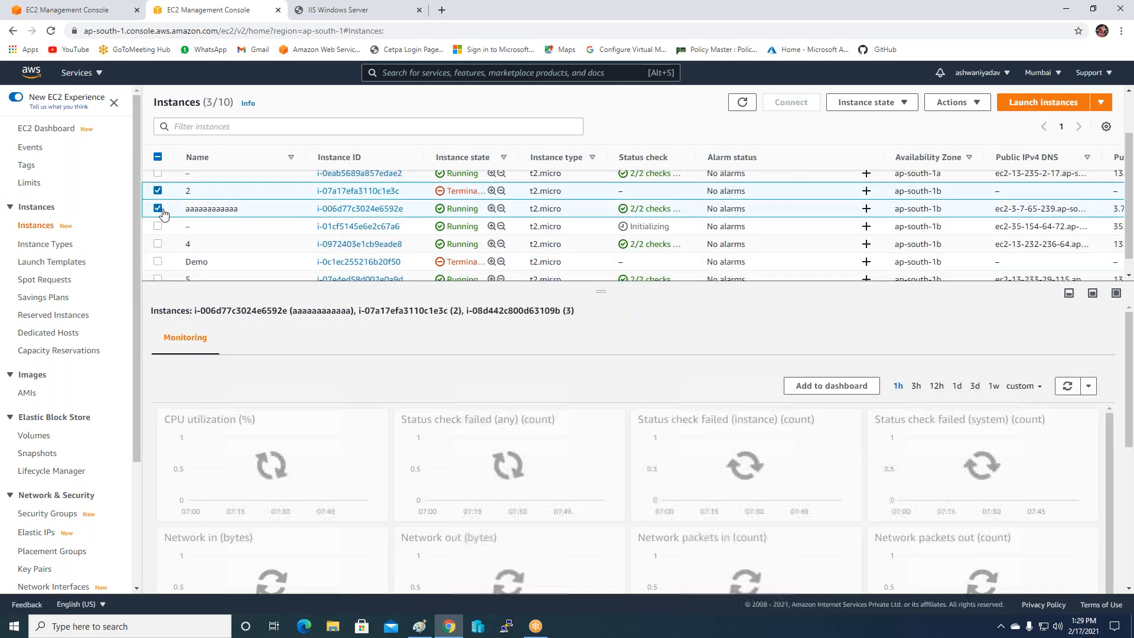
{"action": "left_click", "coordinate": [157, 228]}
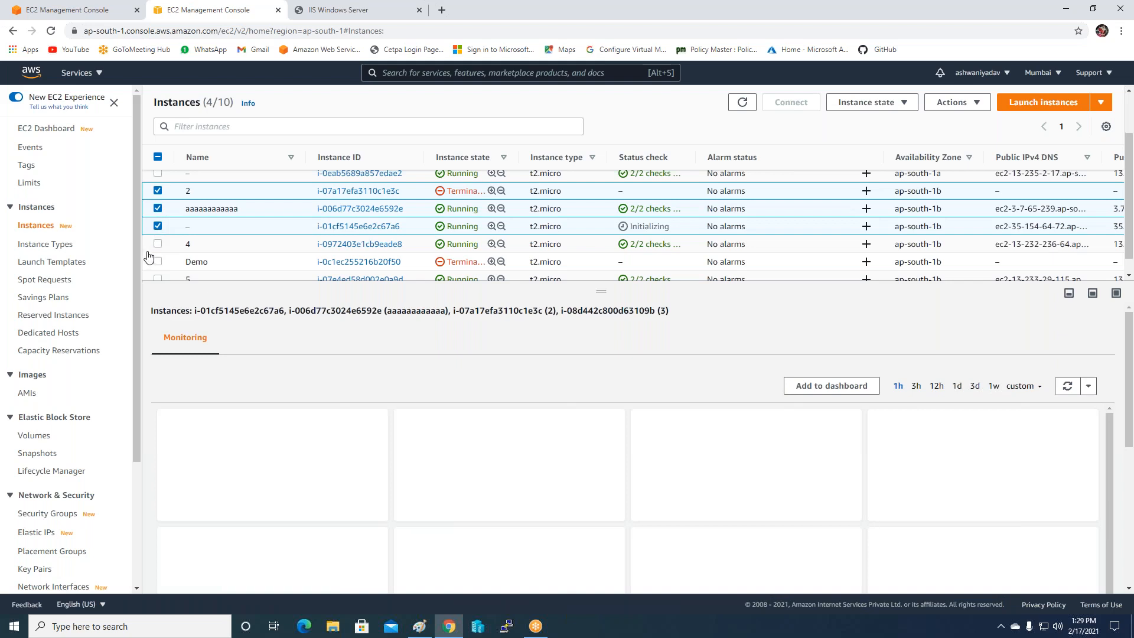
{"action": "left_click", "coordinate": [158, 244]}
{"action": "scroll", "coordinate": [171, 239], "scroll_direction": "down", "scroll_amount": 1}
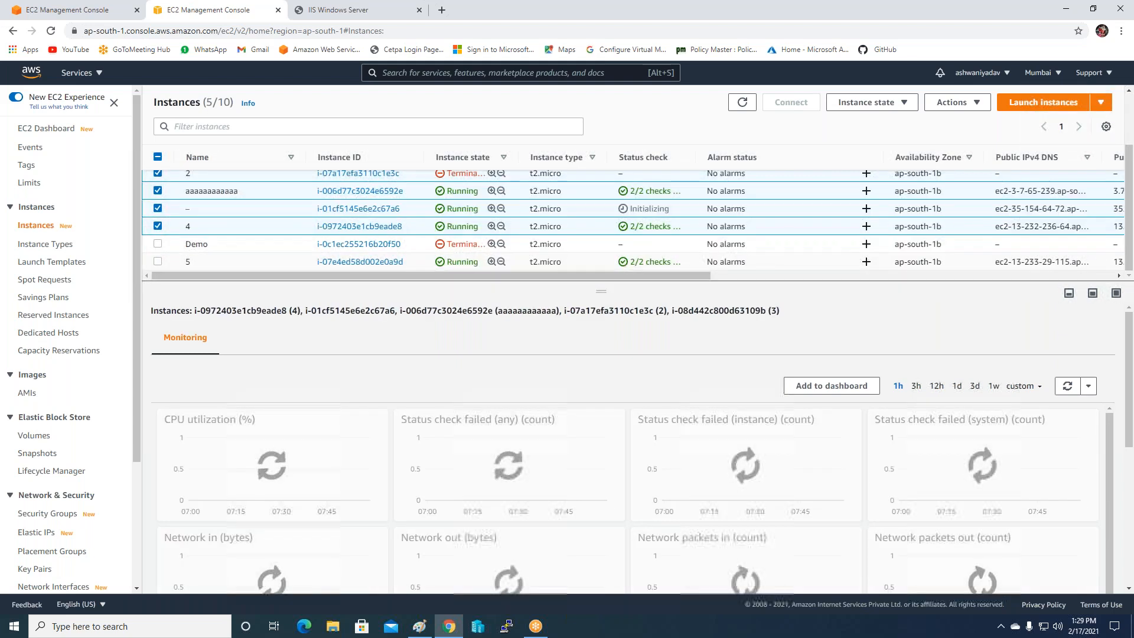
{"action": "left_click", "coordinate": [158, 261]}
{"action": "scroll", "coordinate": [217, 252], "scroll_direction": "up", "scroll_amount": 2}
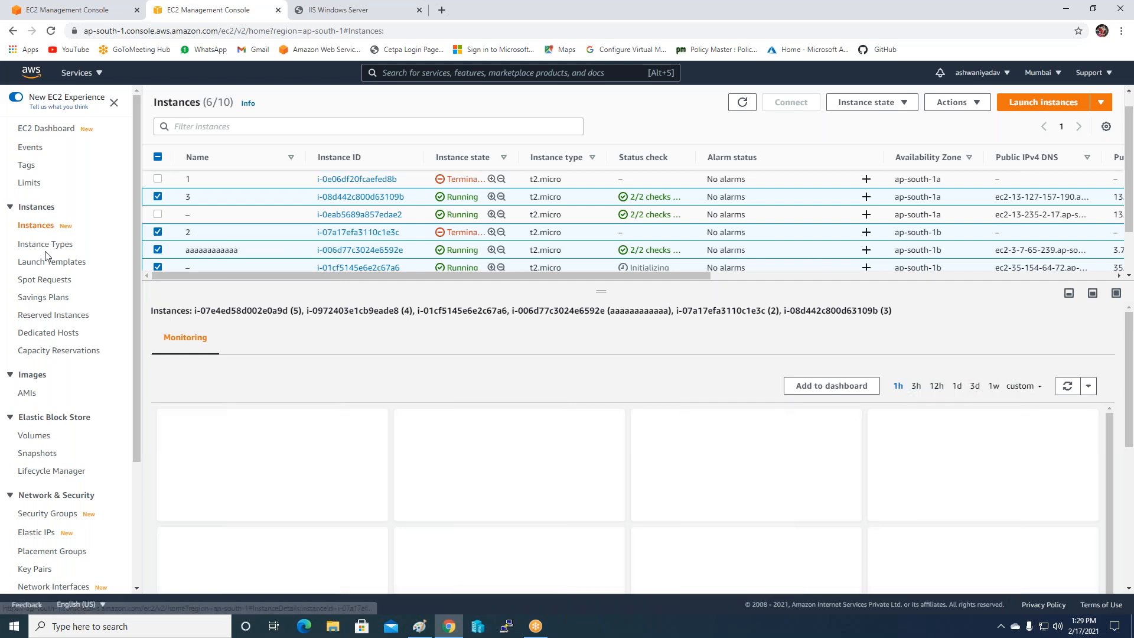
{"action": "left_click", "coordinate": [157, 232]}
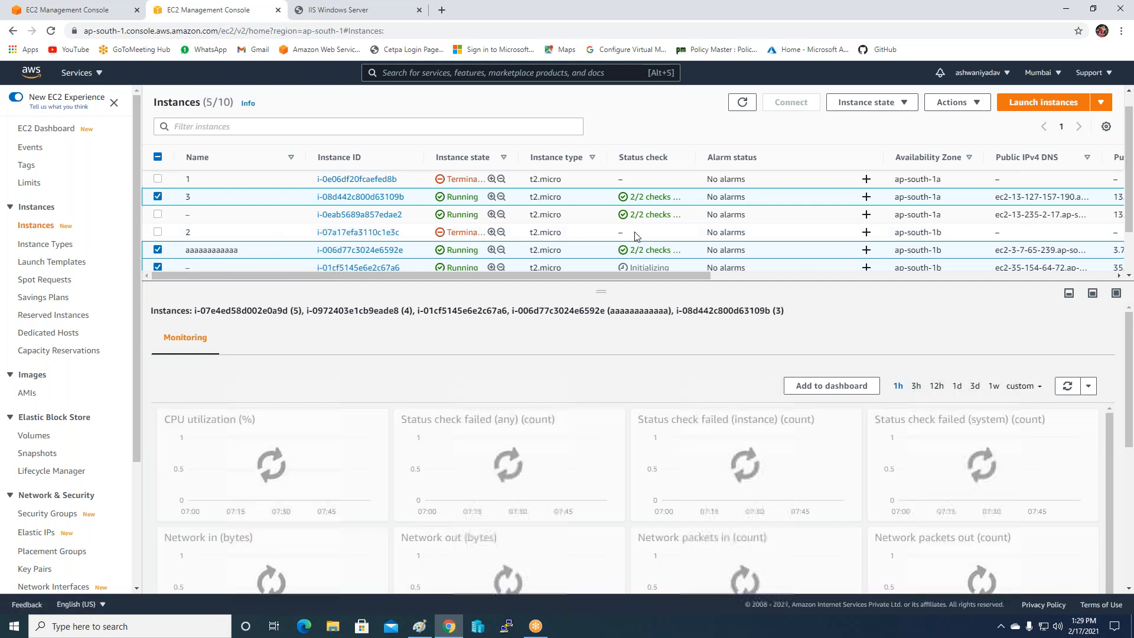
{"action": "scroll", "coordinate": [157, 231], "scroll_direction": "down", "scroll_amount": 2}
{"action": "scroll", "coordinate": [827, 236], "scroll_direction": "up", "scroll_amount": 2}
Terminate the five selected instances, then terminate the remaining running unnamed instance.
{"action": "left_click", "coordinate": [908, 109]}
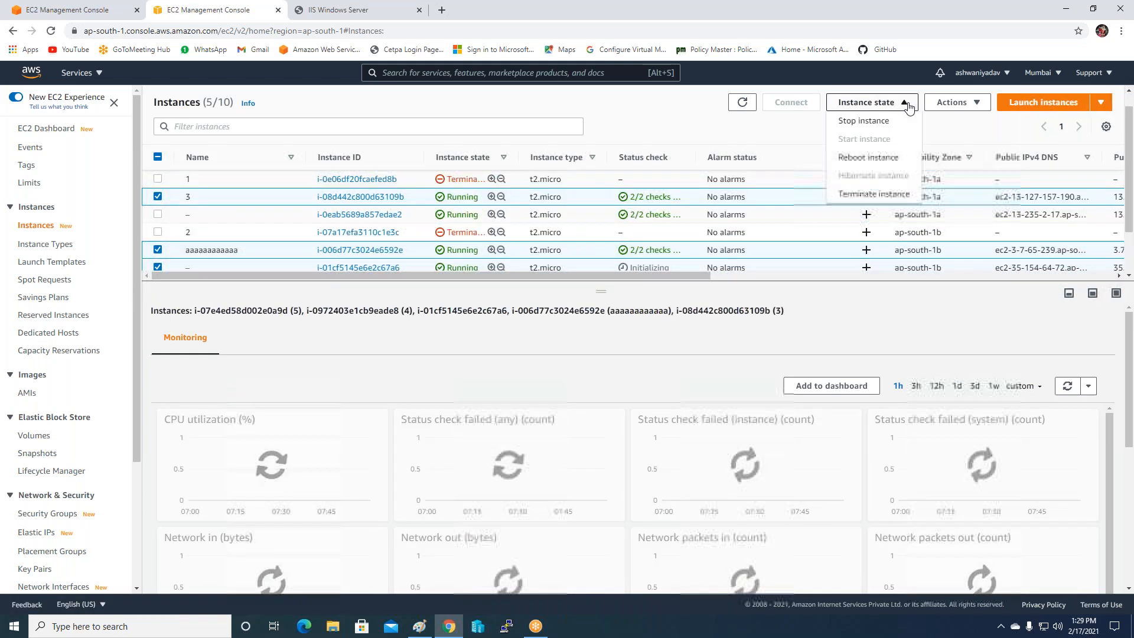
{"action": "left_click", "coordinate": [872, 193]}
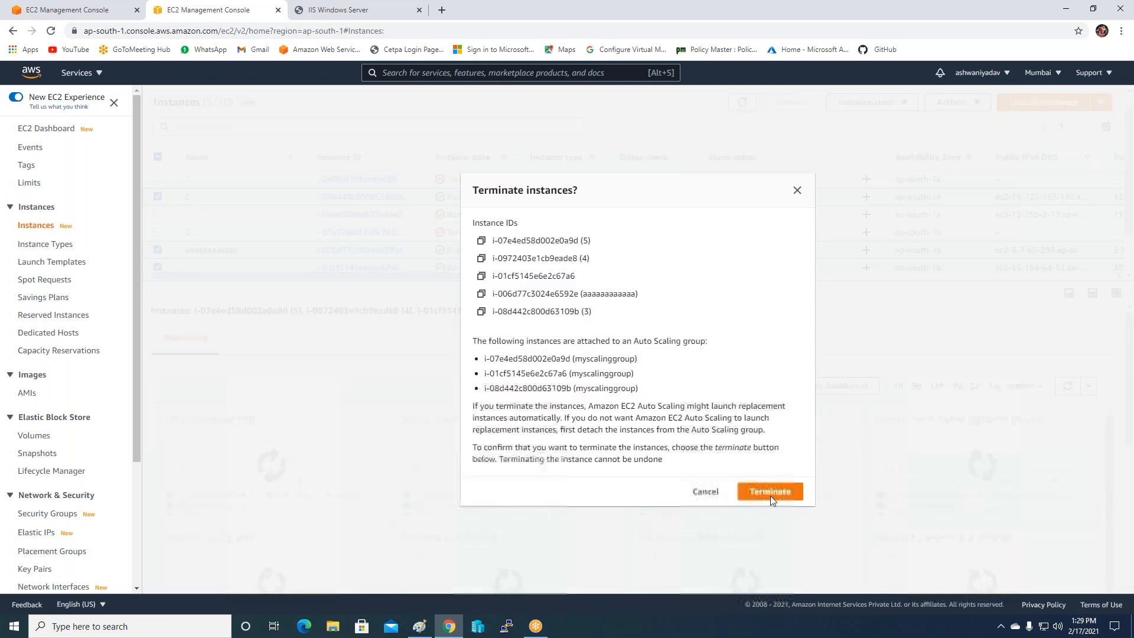
{"action": "left_click", "coordinate": [771, 495]}
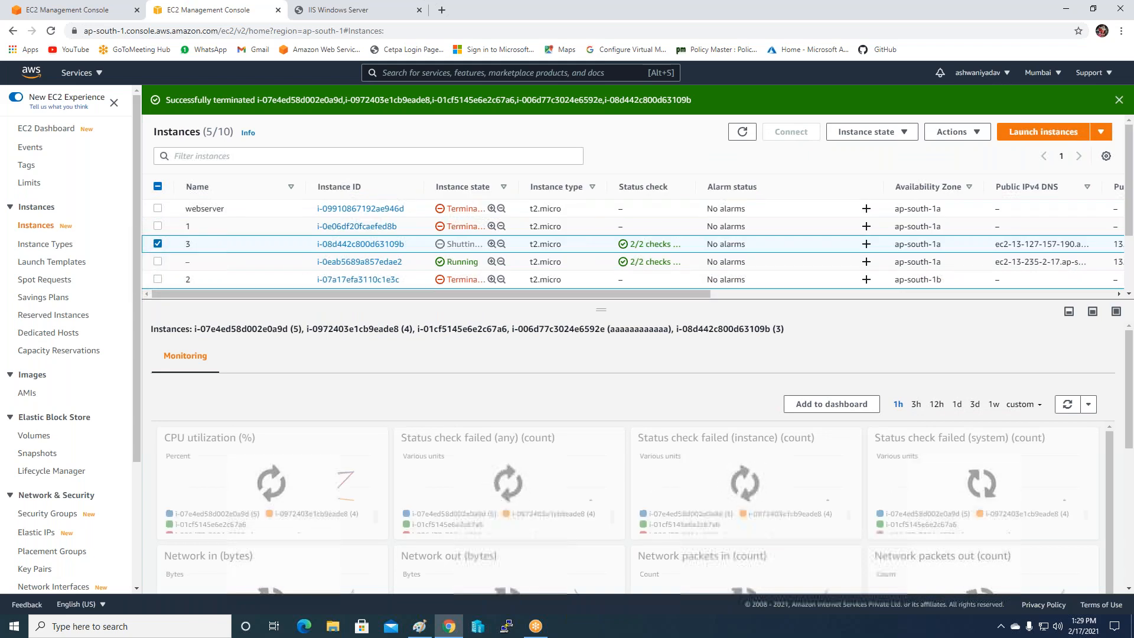
{"action": "left_click", "coordinate": [158, 244]}
{"action": "left_click", "coordinate": [158, 261]}
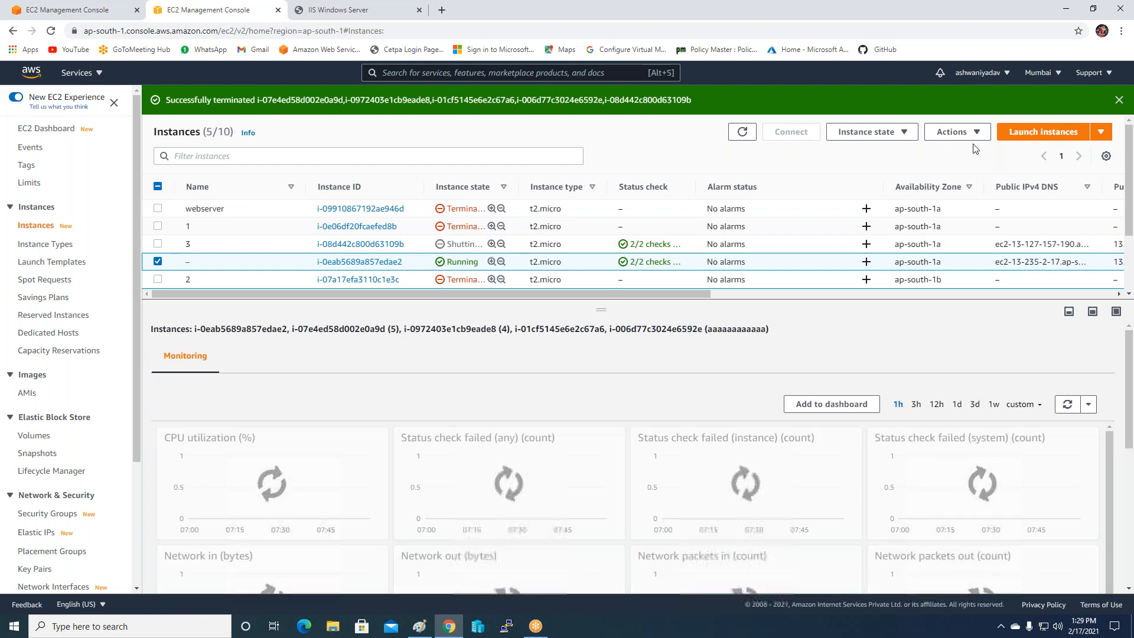
{"action": "left_click", "coordinate": [904, 132]}
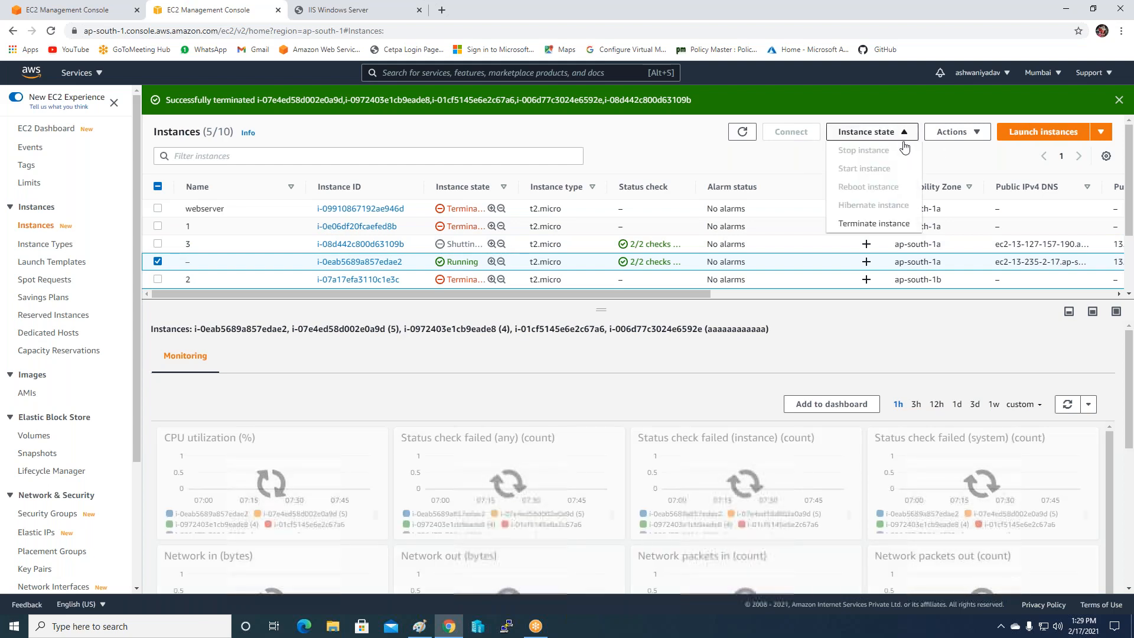
{"action": "left_click", "coordinate": [850, 223]}
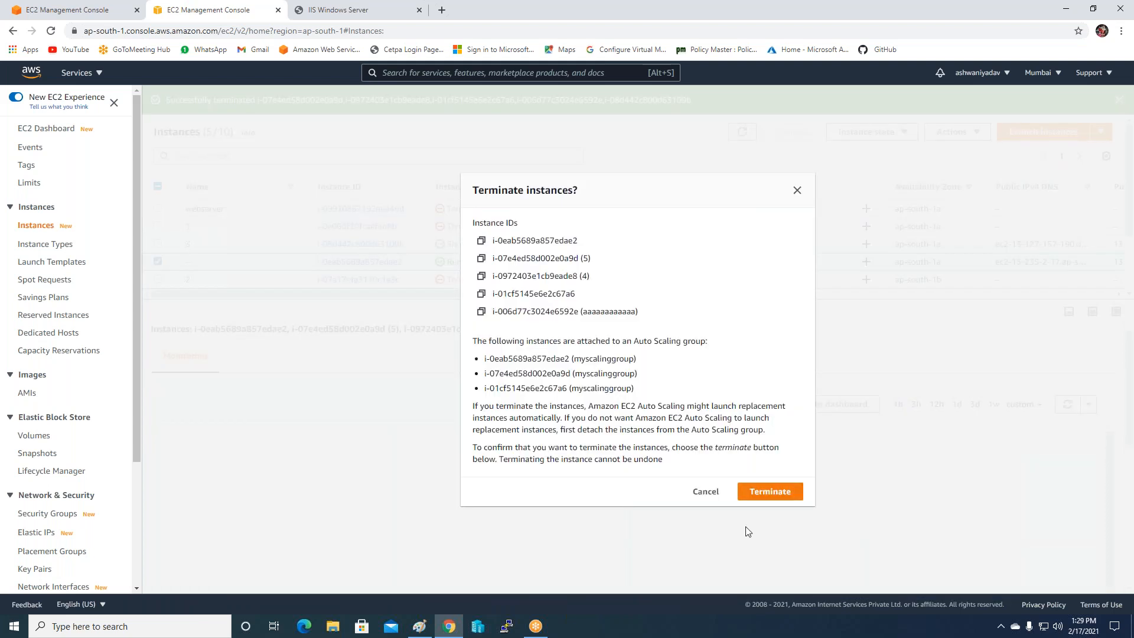
{"action": "left_click", "coordinate": [760, 493]}
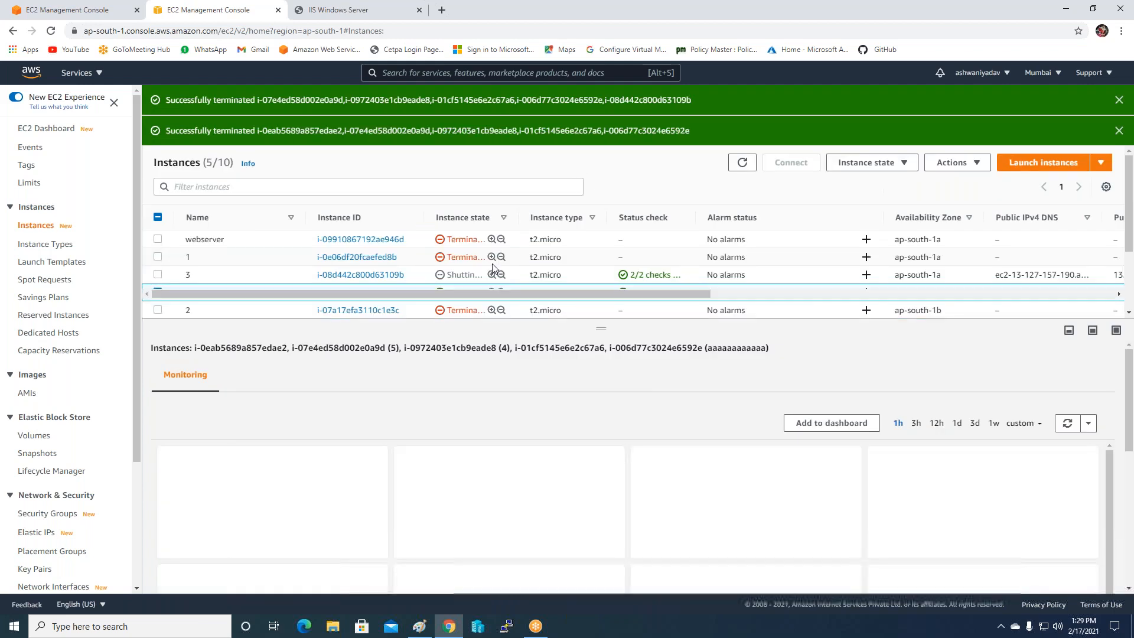
Refresh the instances list and switch to the load-balanced web page.
{"action": "scroll", "coordinate": [535, 256], "scroll_direction": "down", "scroll_amount": 3}
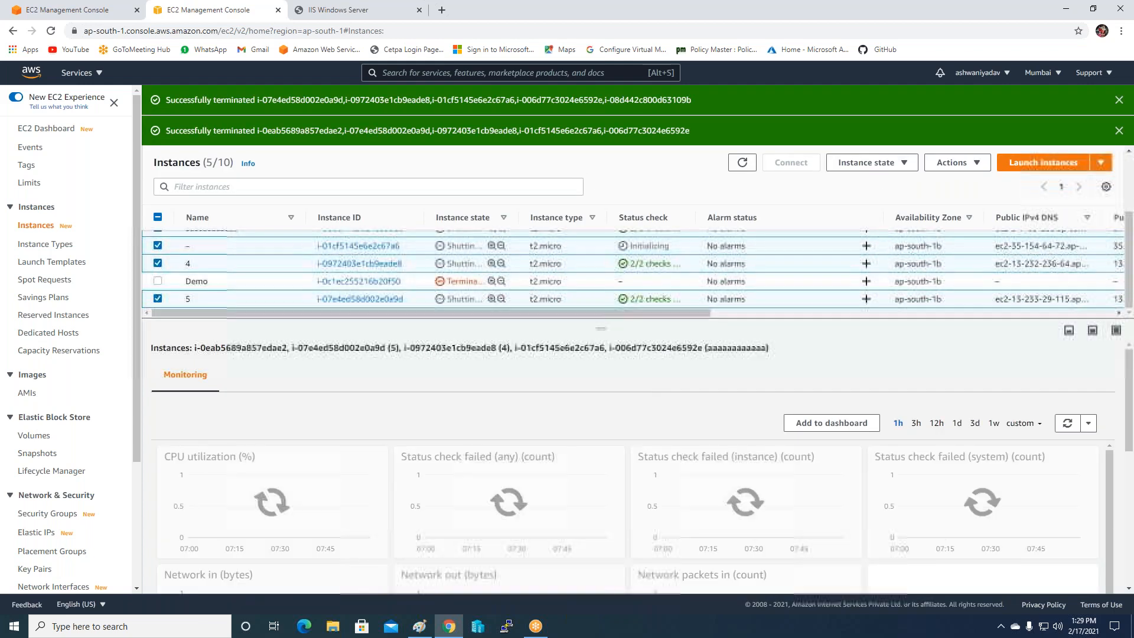
{"action": "scroll", "coordinate": [754, 183], "scroll_direction": "up", "scroll_amount": 2}
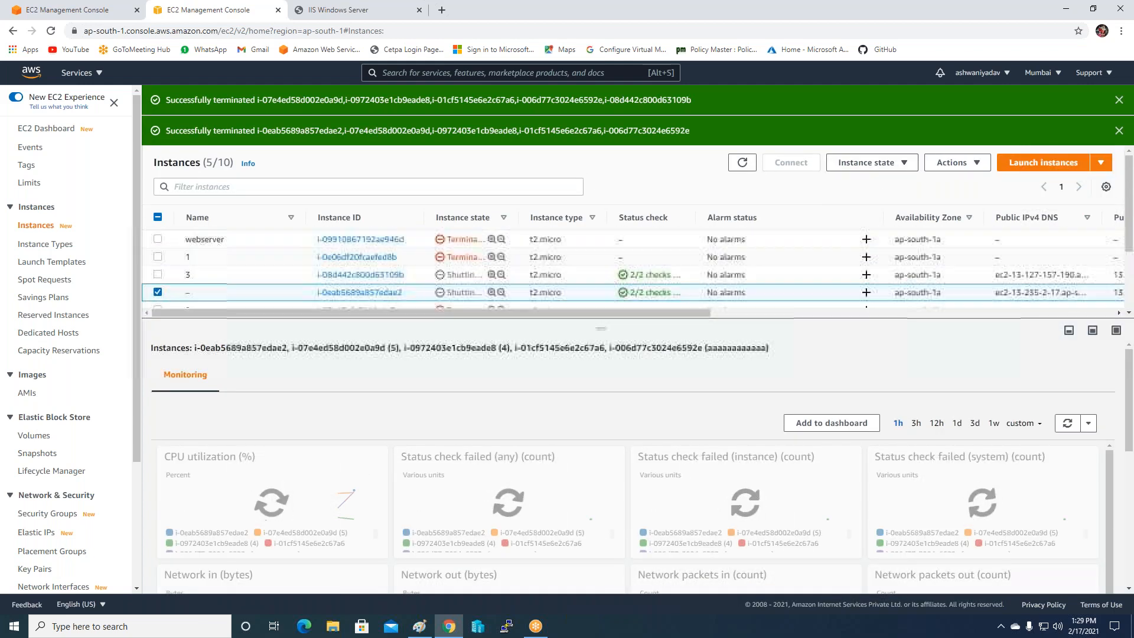
{"action": "left_click", "coordinate": [743, 163]}
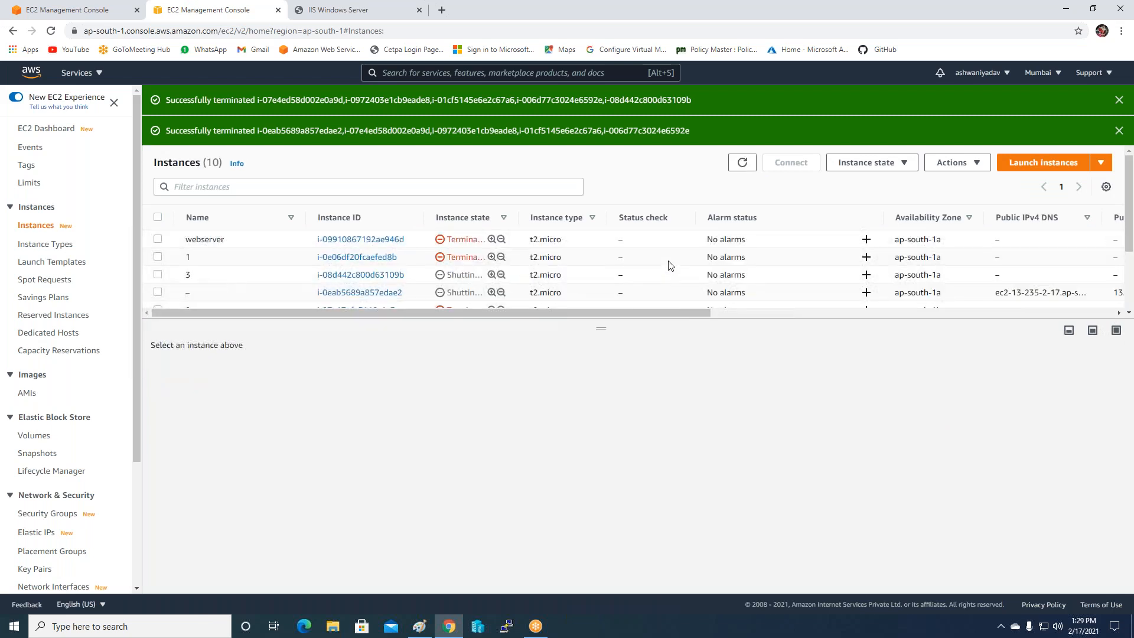
{"action": "scroll", "coordinate": [670, 267], "scroll_direction": "down", "scroll_amount": 3}
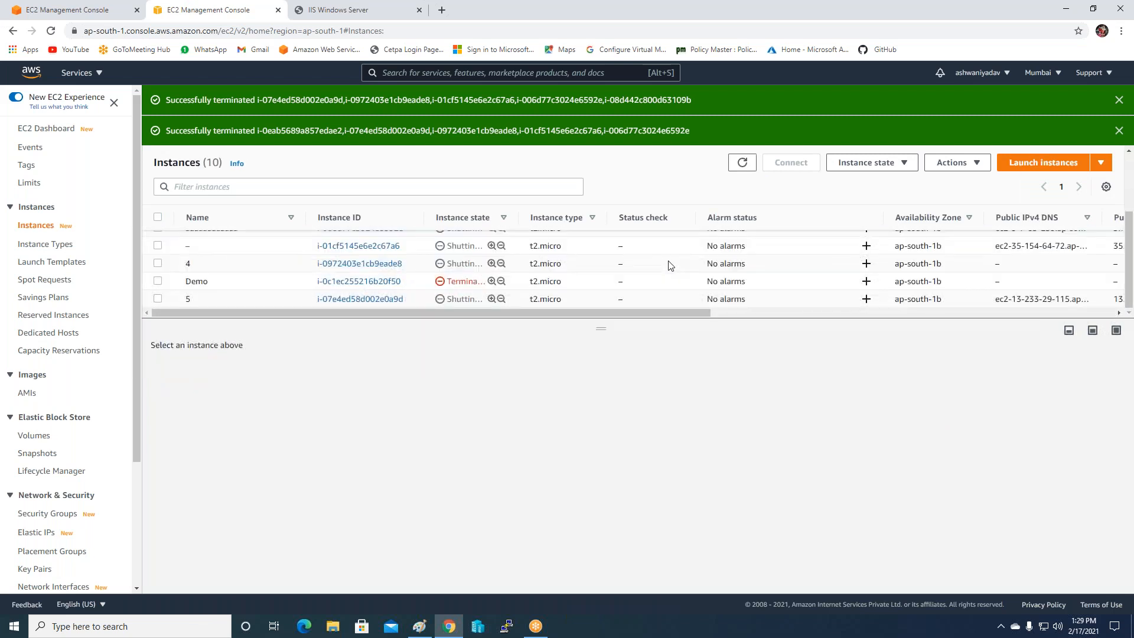
{"action": "left_click", "coordinate": [390, 13]}
Reload Public-LB's page, now returning 503, and return to the EC2 Instances tab.
{"action": "left_click", "coordinate": [52, 30]}
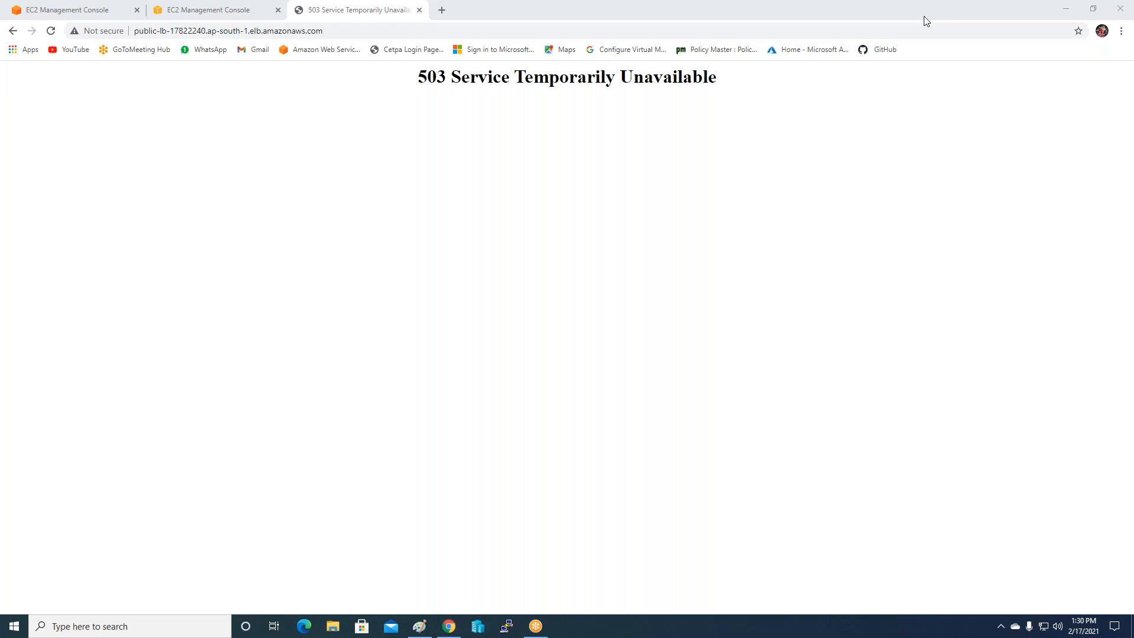
{"action": "left_click", "coordinate": [198, 10]}
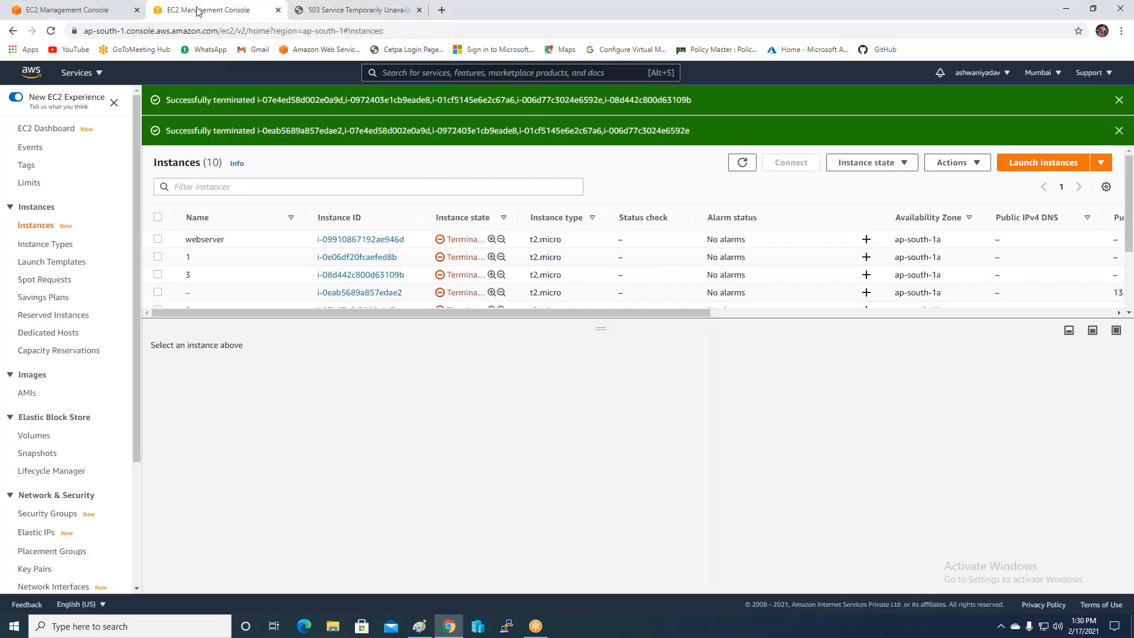
Enlarge the instance table and refresh it to show the newly launched instances.
{"action": "scroll", "coordinate": [519, 251], "scroll_direction": "down", "scroll_amount": 3}
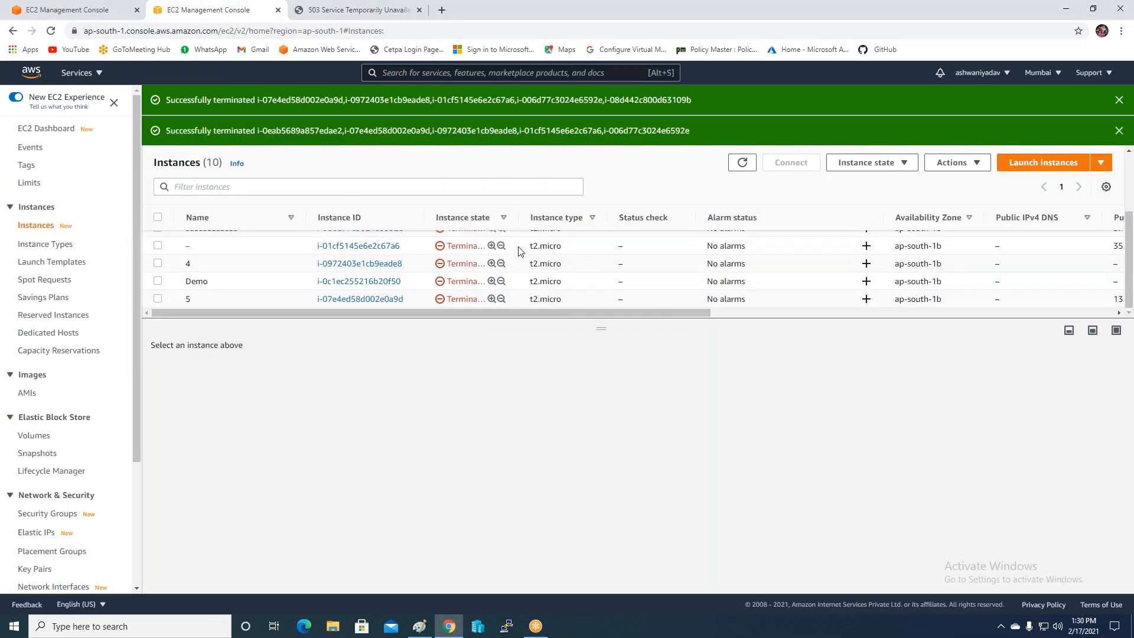
{"action": "left_click", "coordinate": [921, 15]}
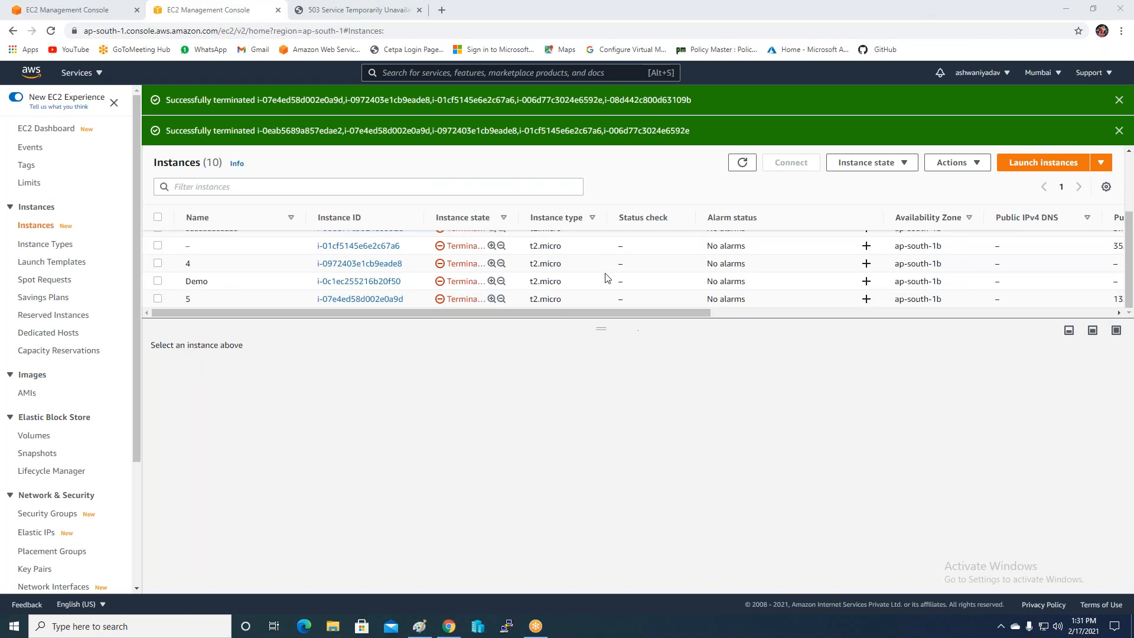
{"action": "scroll", "coordinate": [607, 277], "scroll_direction": "up", "scroll_amount": 1}
{"action": "scroll", "coordinate": [606, 277], "scroll_direction": "up", "scroll_amount": 2}
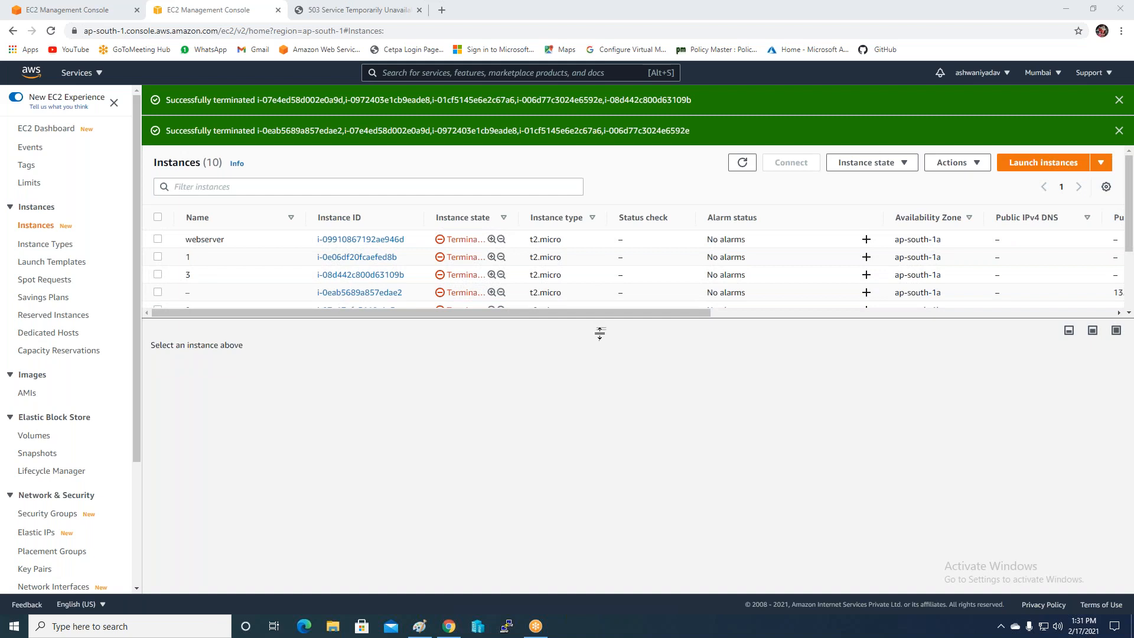
{"action": "left_click_drag", "start_coordinate": [600, 329], "coordinate": [563, 507]}
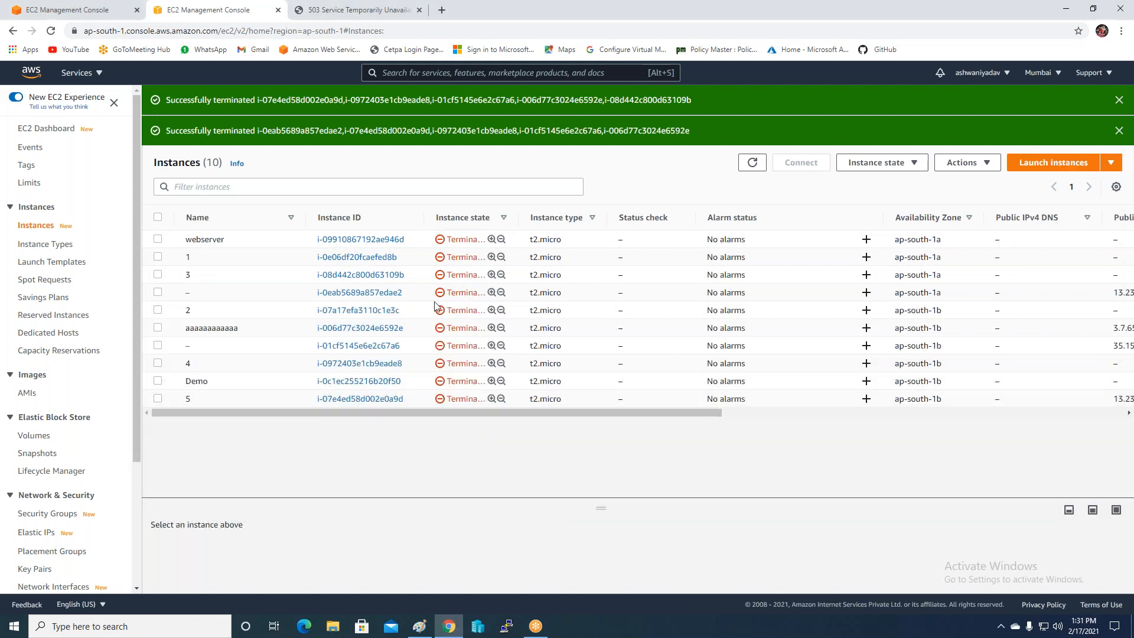
{"action": "left_click", "coordinate": [752, 163]}
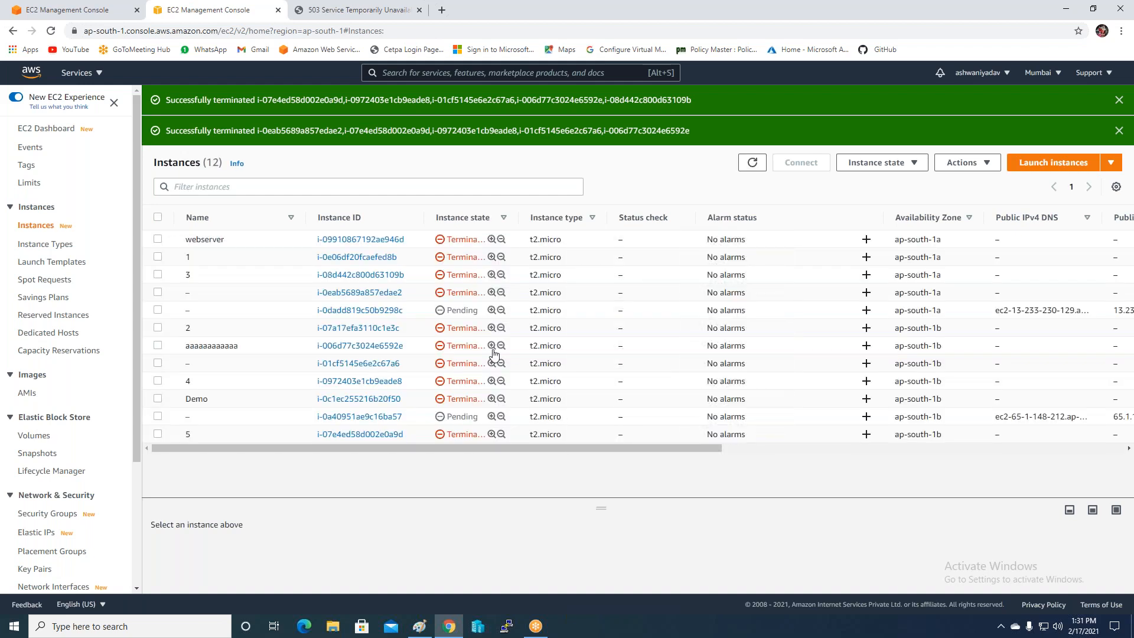
Name the two new instances 10 and 11, then reload the load balancer page, still returning 503.
{"action": "left_click", "coordinate": [197, 310]}
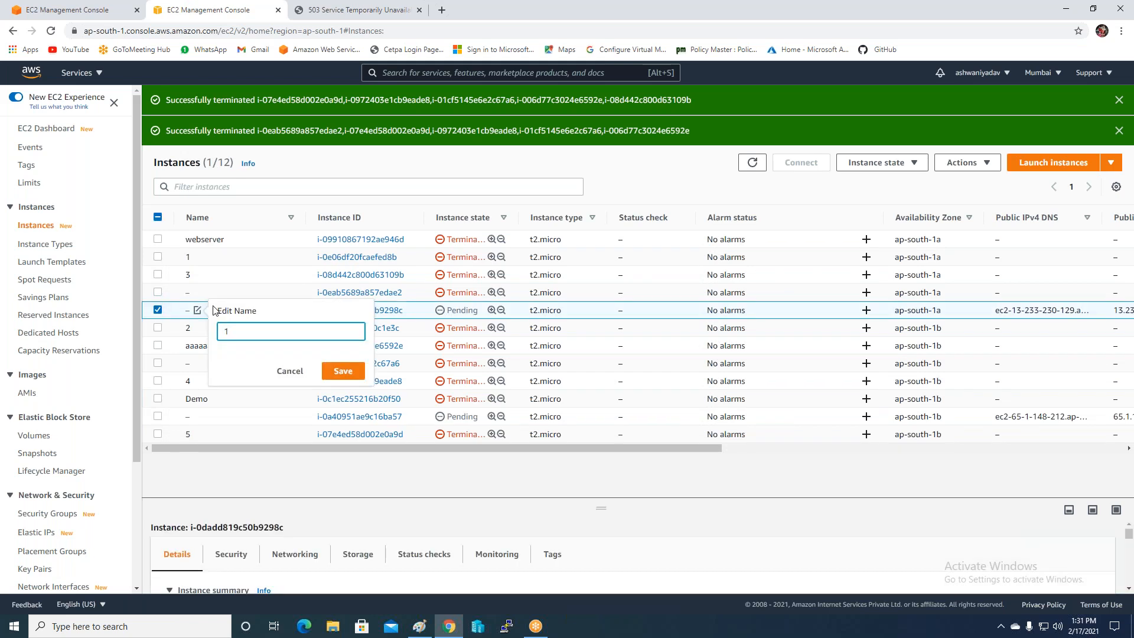
{"action": "type", "text": "10"}
{"action": "left_click", "coordinate": [342, 373]}
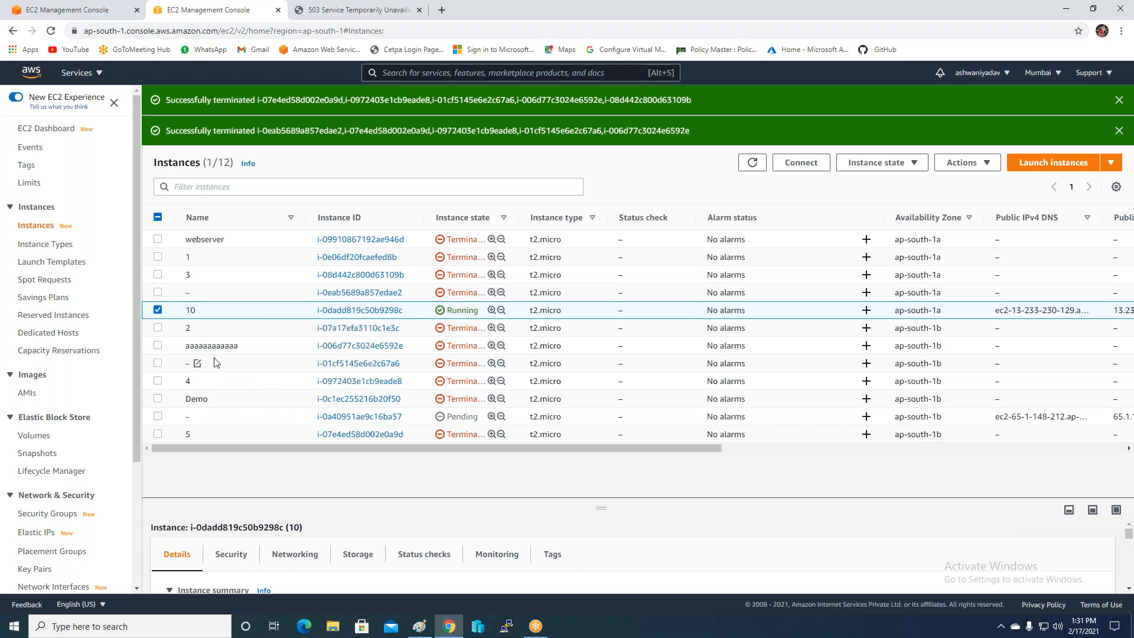
{"action": "left_click", "coordinate": [187, 421]}
{"action": "left_click", "coordinate": [158, 416]}
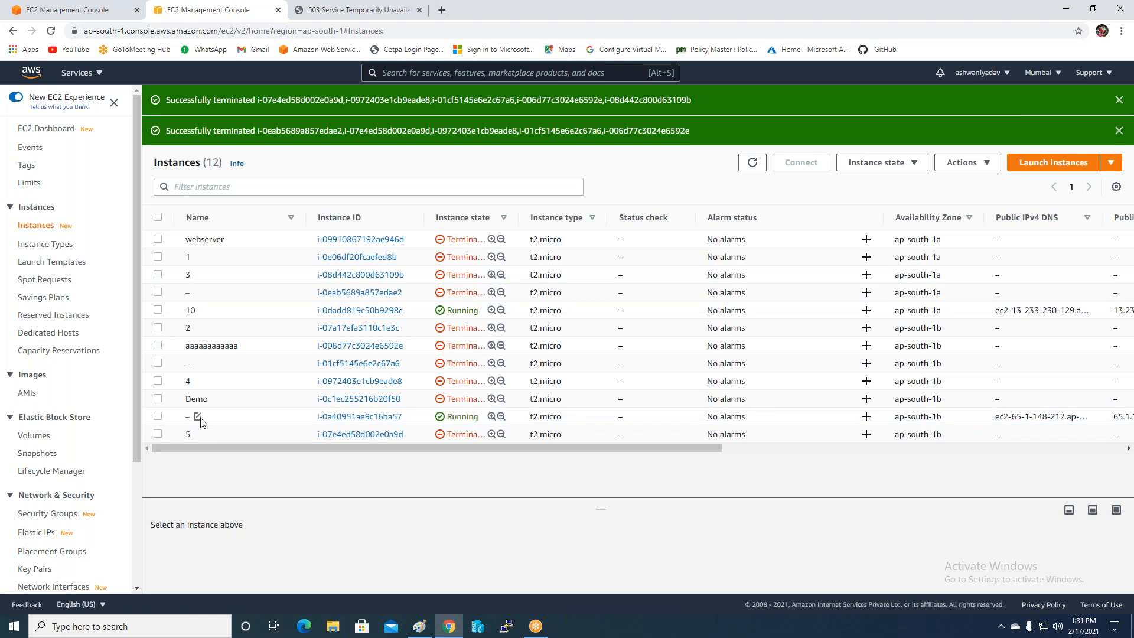
{"action": "left_click", "coordinate": [196, 416]}
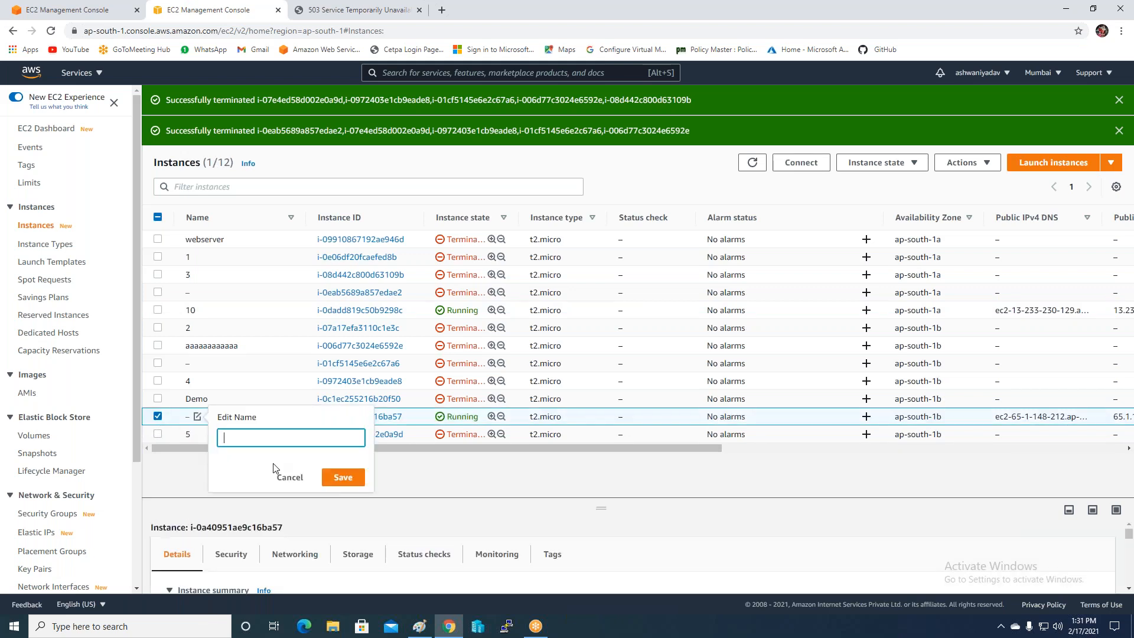
{"action": "left_click", "coordinate": [343, 477]}
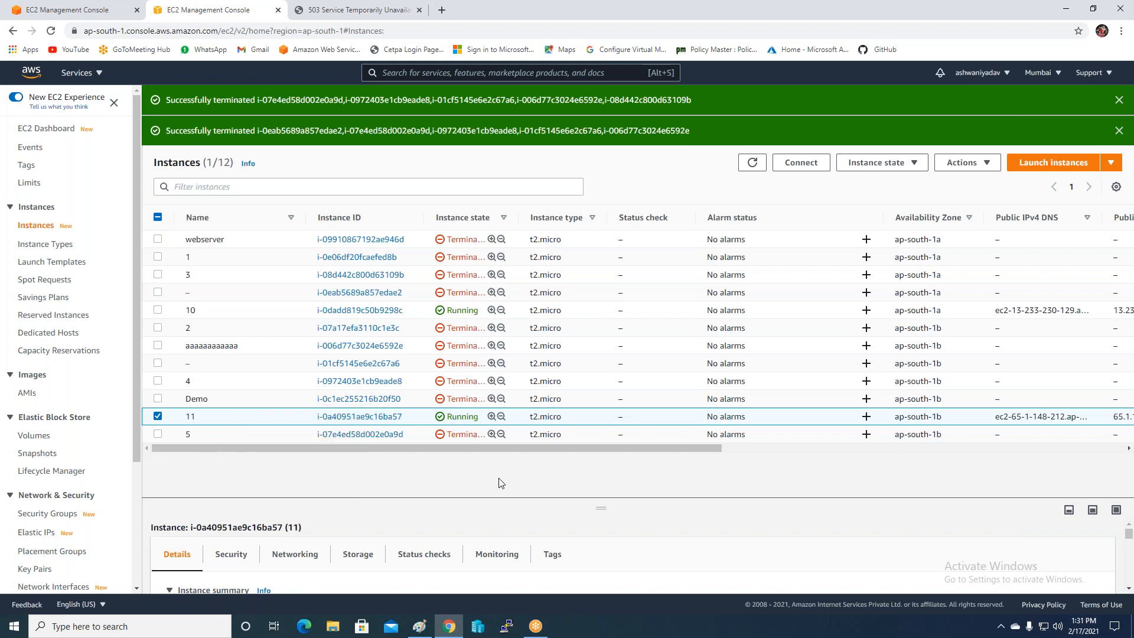
{"action": "left_click", "coordinate": [323, 9]}
{"action": "left_click", "coordinate": [51, 32]}
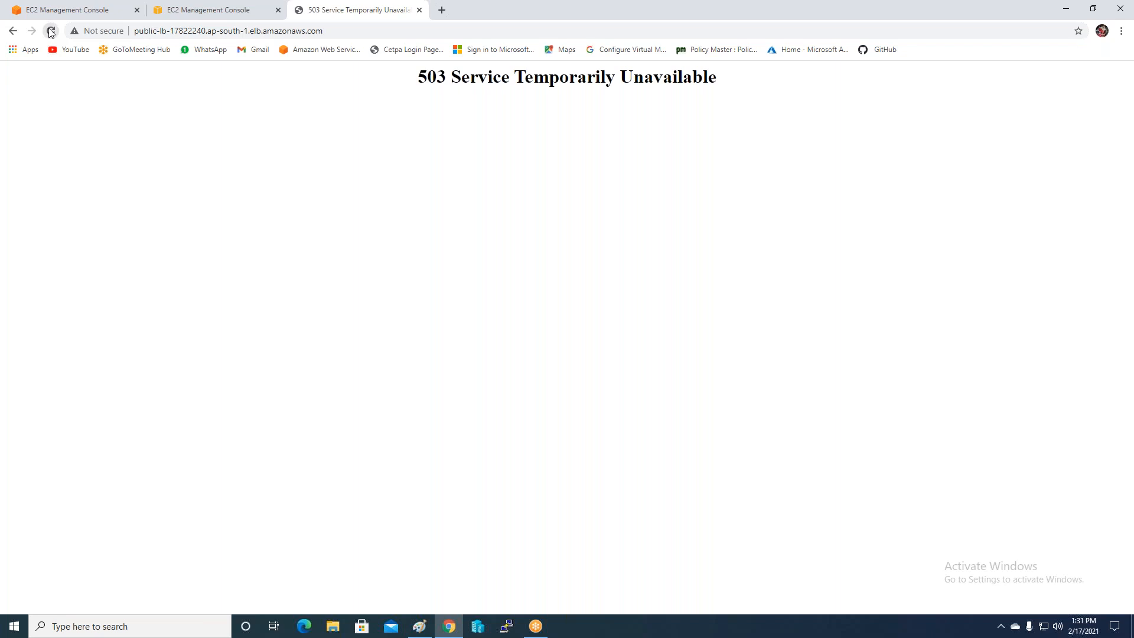
Refresh the EC2 list until the third new instance runs, then reload Public-LB to get the Autascaling page.
{"action": "left_click", "coordinate": [51, 32]}
{"action": "left_click", "coordinate": [211, 9]}
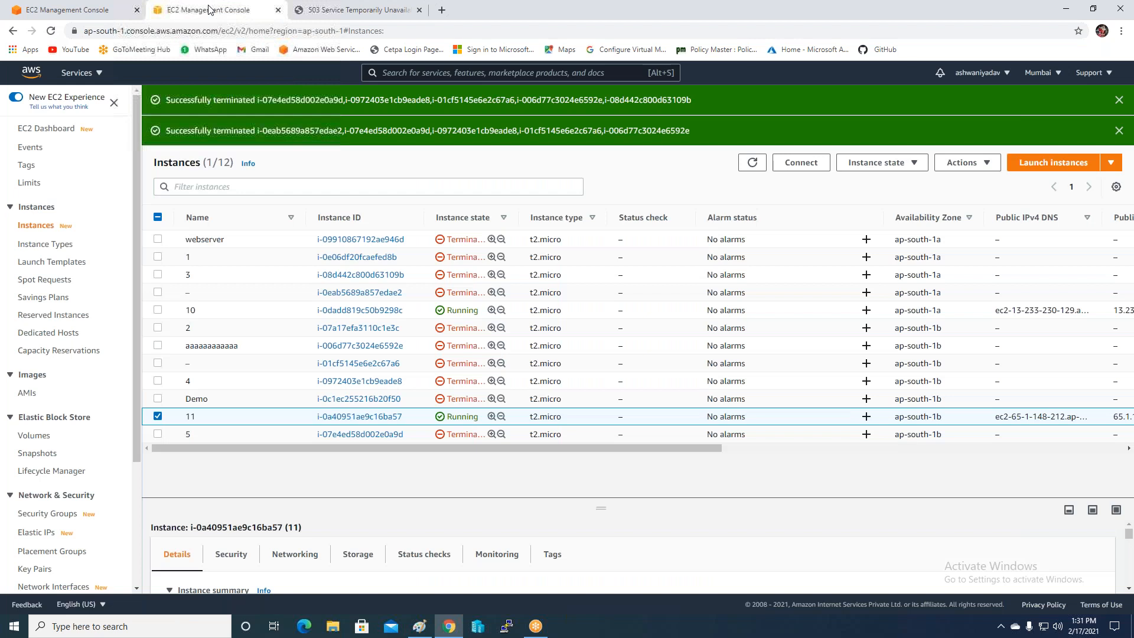
{"action": "left_click", "coordinate": [752, 163]}
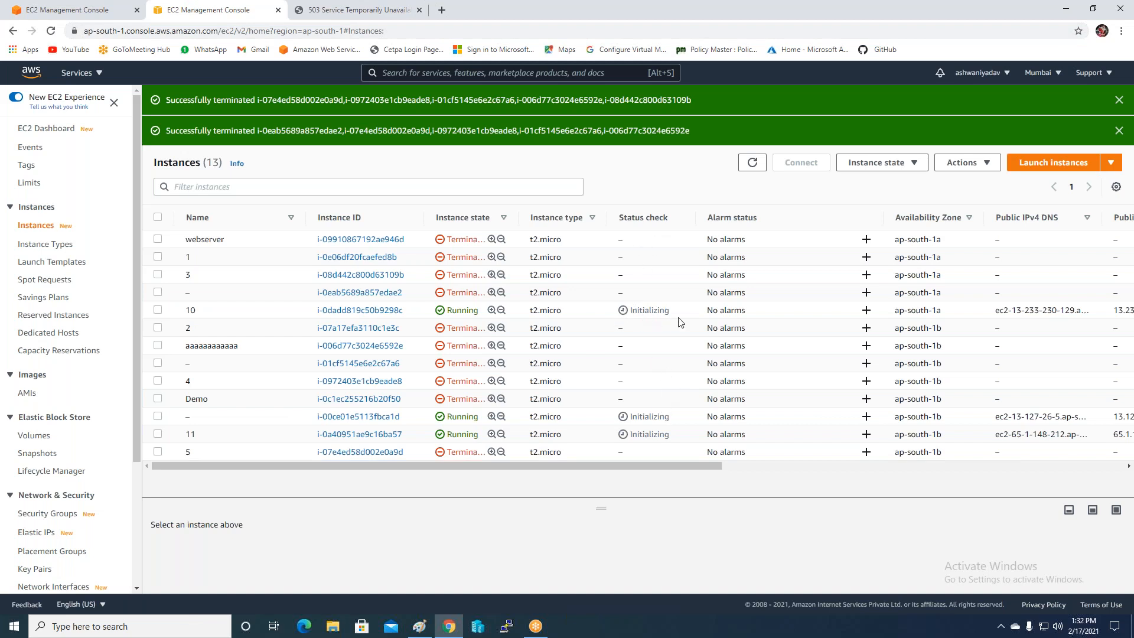
{"action": "left_click", "coordinate": [752, 162]}
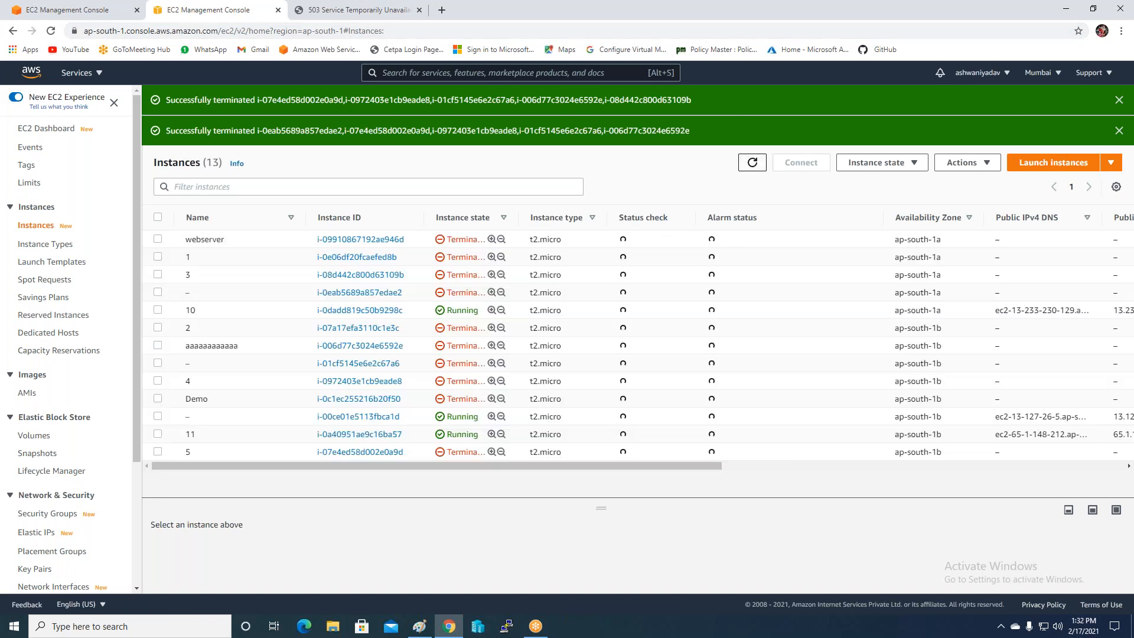
{"action": "left_click", "coordinate": [751, 162]}
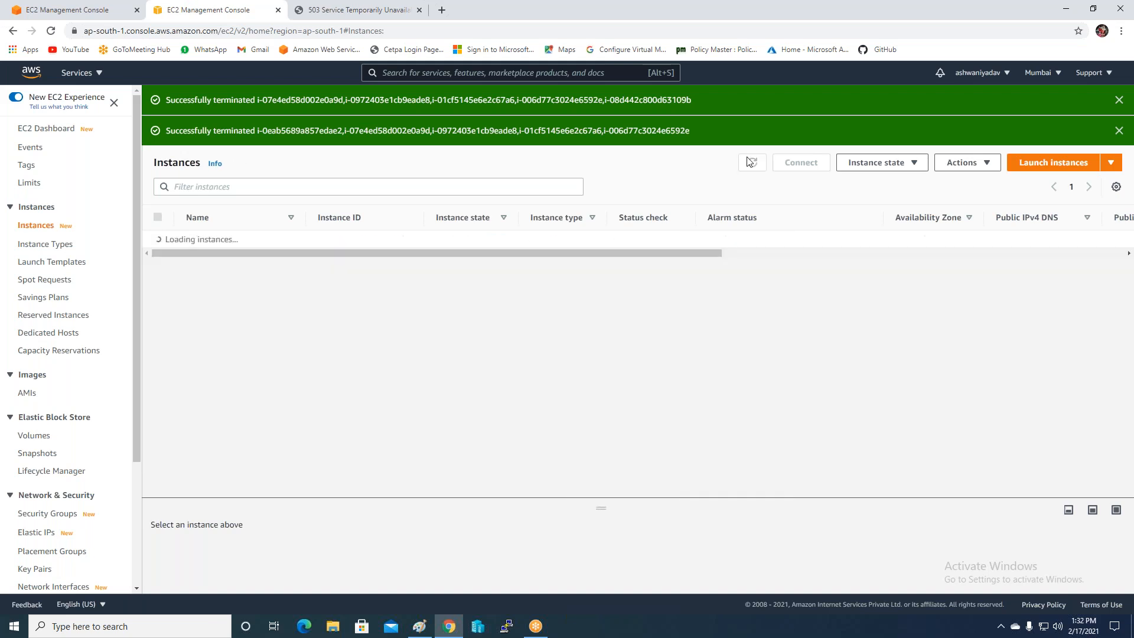
{"action": "left_click", "coordinate": [308, 10]}
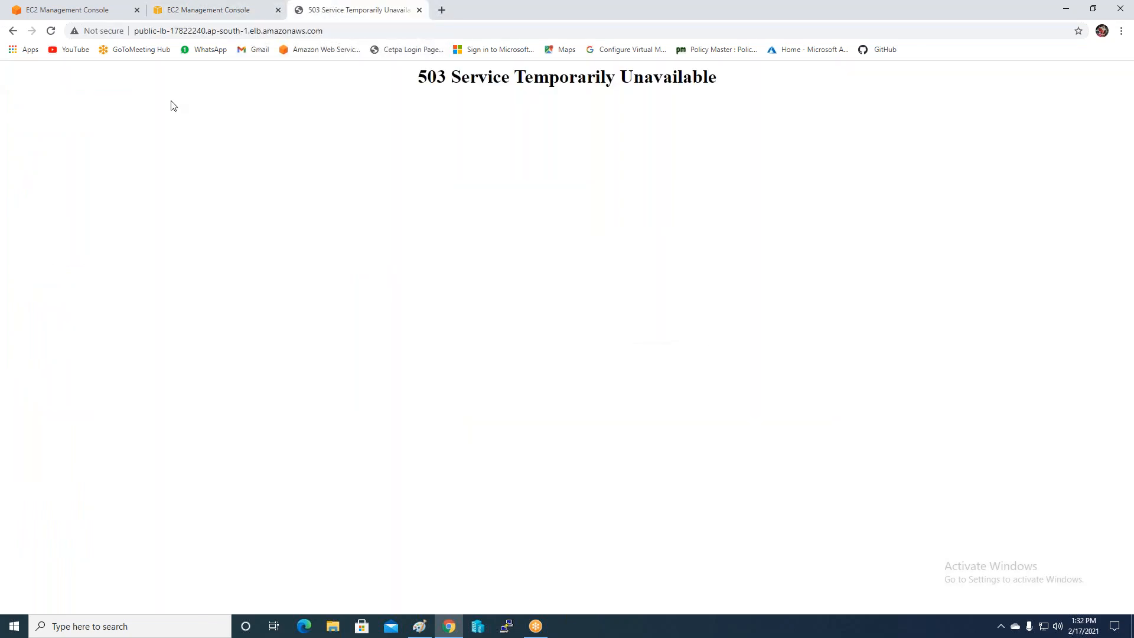
{"action": "left_click", "coordinate": [51, 31]}
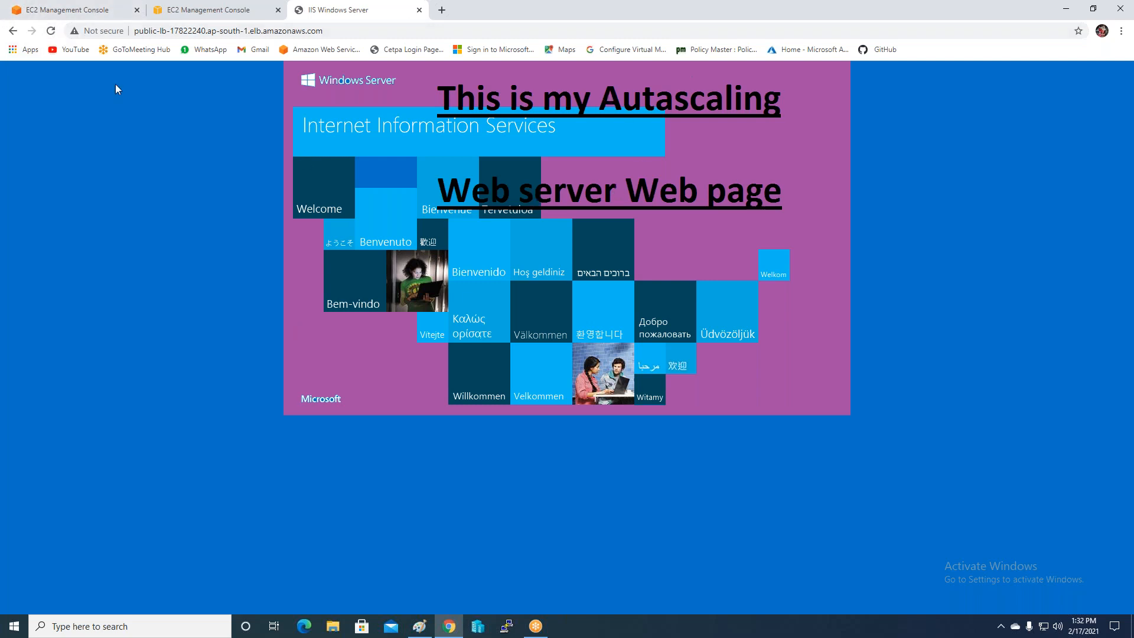
Open the copied load balancer address in a new incognito window, showing the MY webserver page.
{"action": "left_click", "coordinate": [336, 32]}
{"action": "key", "text": "ctrl+c"}
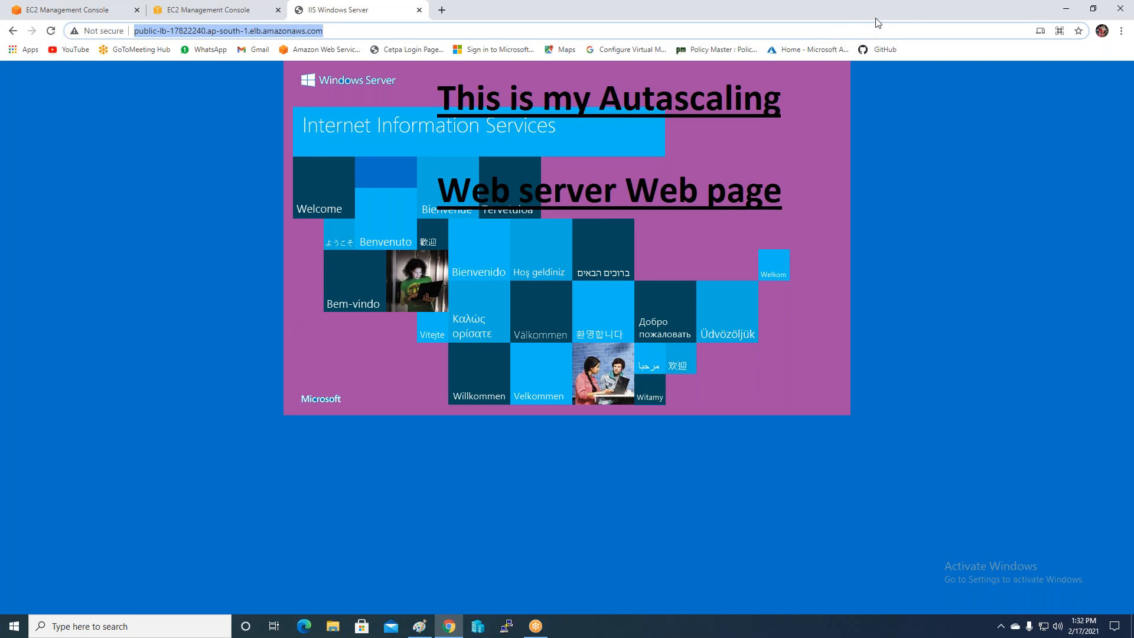
{"action": "left_click", "coordinate": [998, 303]}
{"action": "left_click", "coordinate": [1121, 31]}
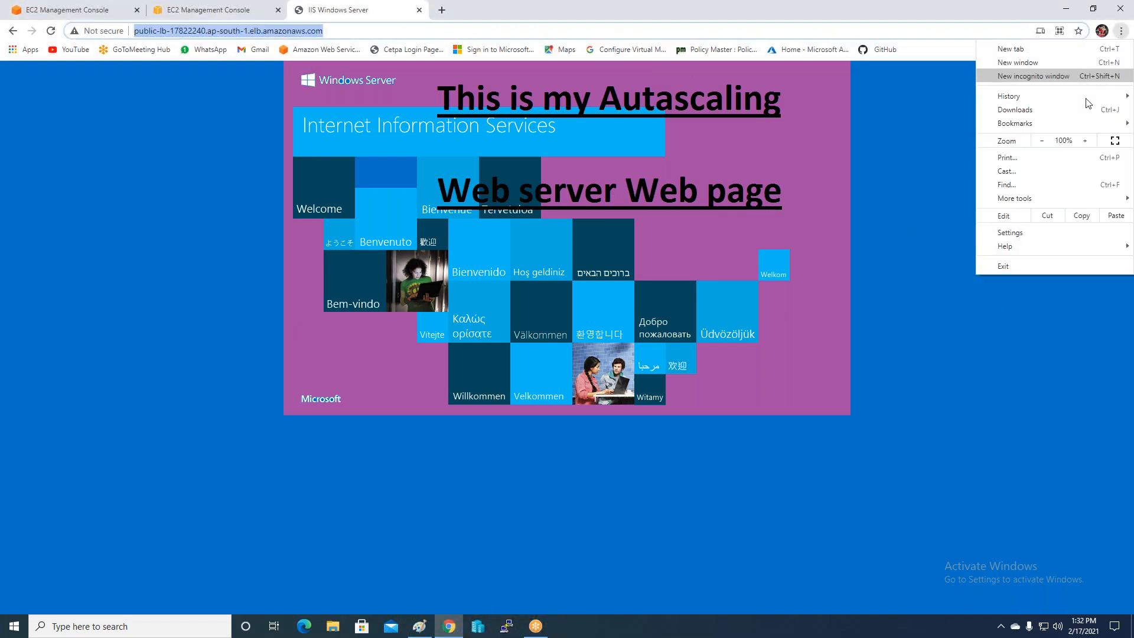
{"action": "left_click", "coordinate": [1021, 78]}
{"action": "key", "text": "ctrl+v"}
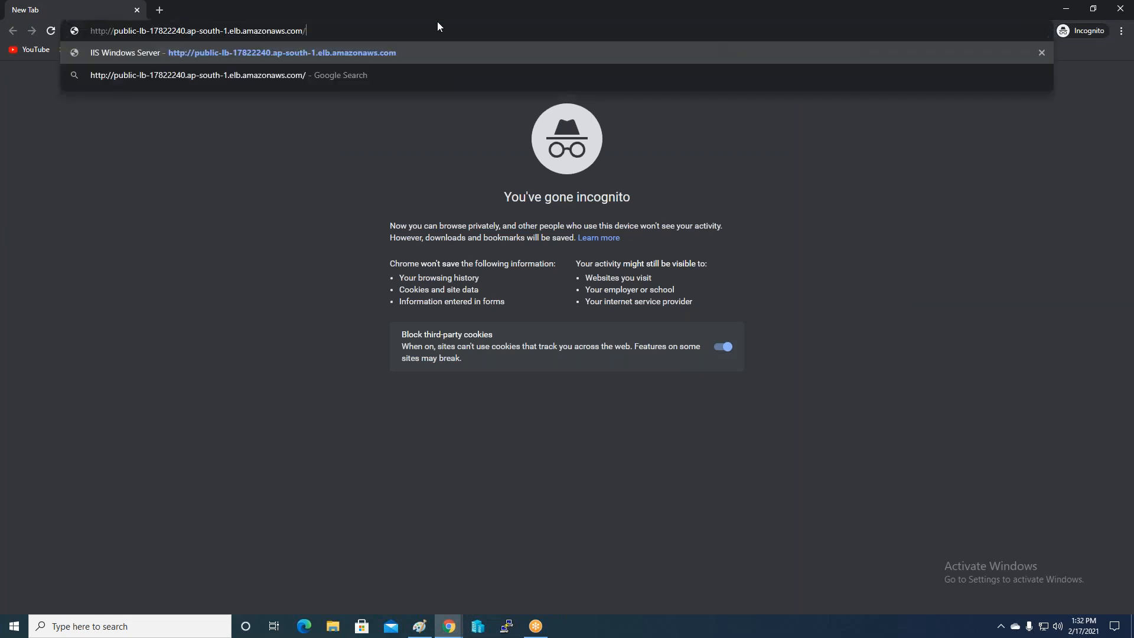
{"action": "key", "text": "Return"}
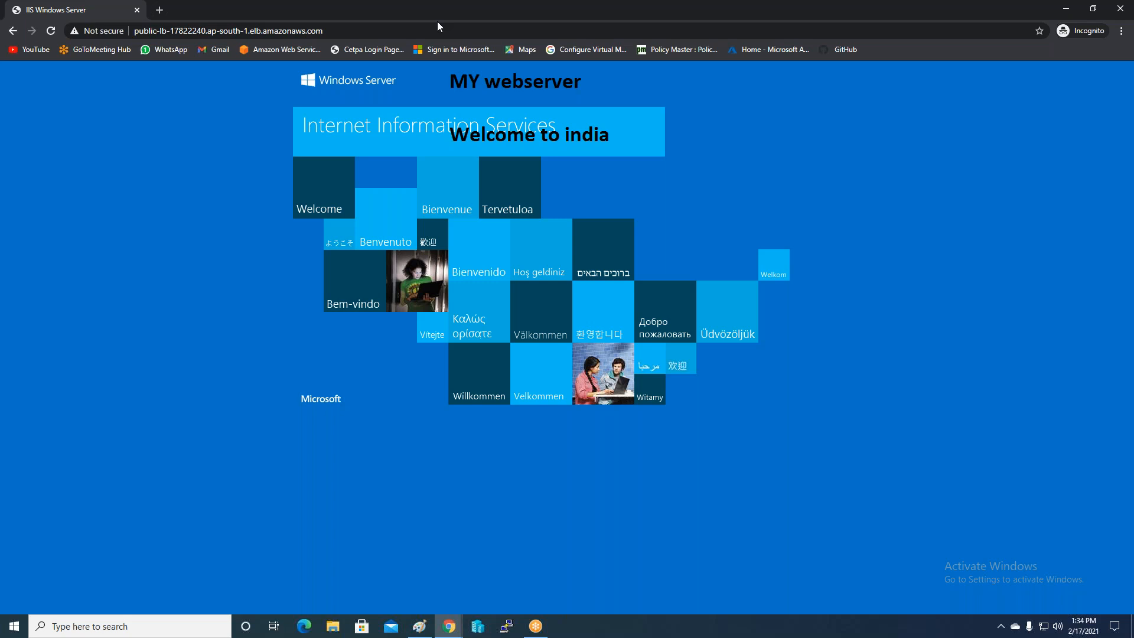
Reload the original load balancer tab and return to the Paint Autoscaling notes.
{"action": "left_click", "coordinate": [1064, 10]}
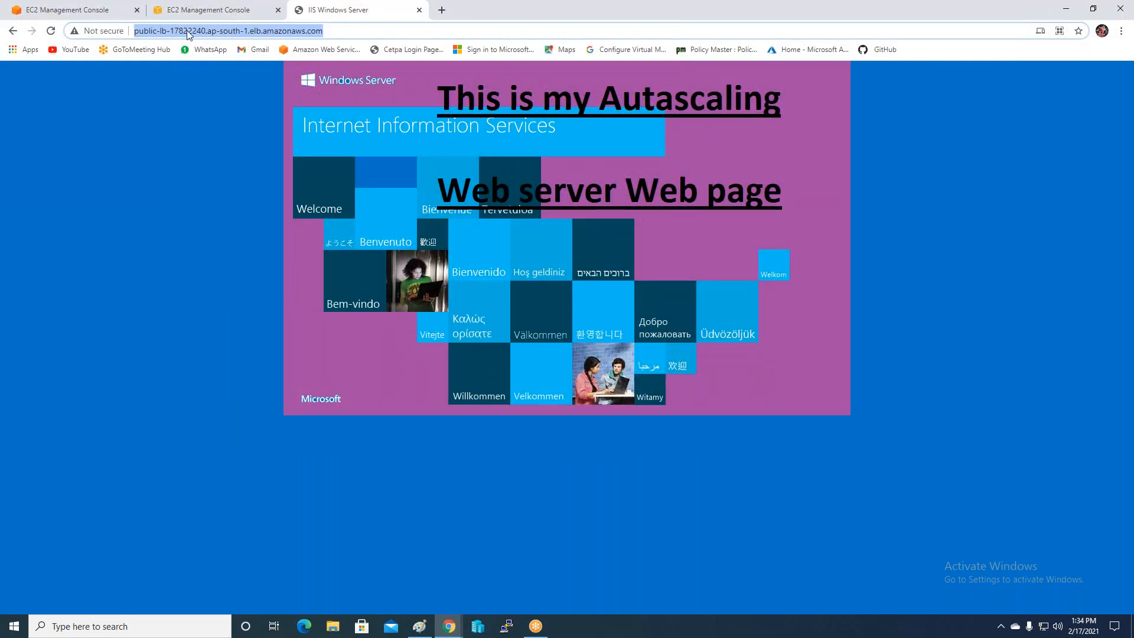
{"action": "left_click", "coordinate": [49, 33]}
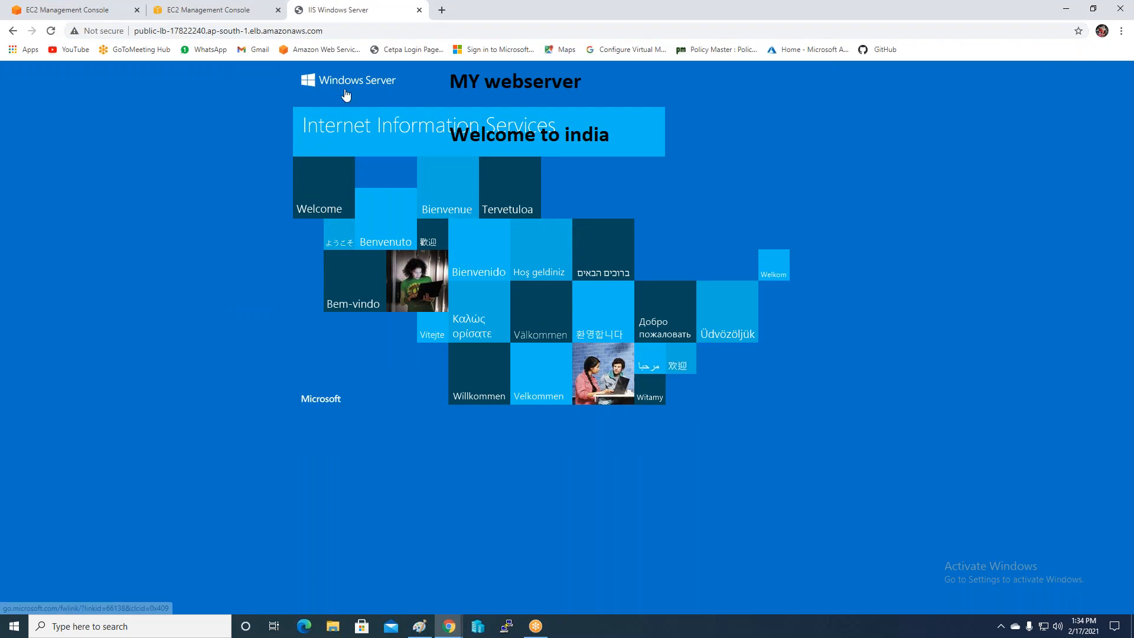
{"action": "left_click", "coordinate": [1066, 14]}
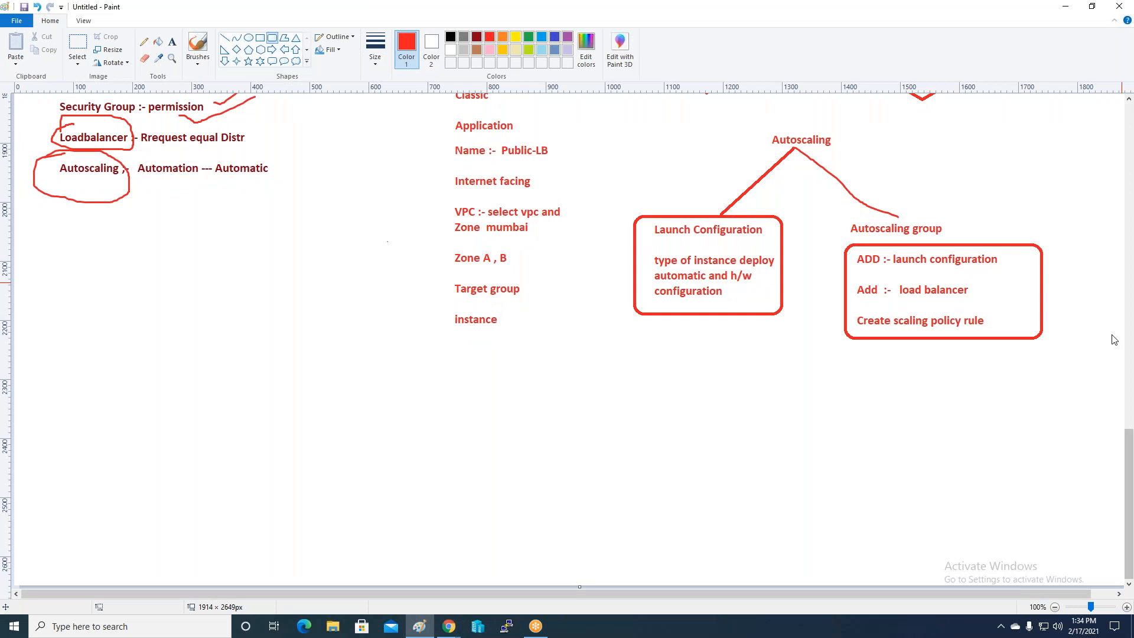